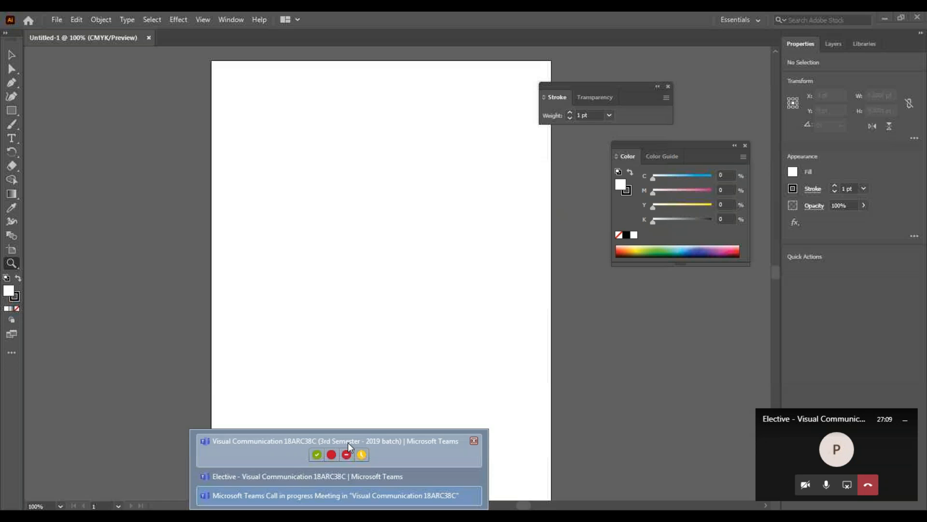
left_click(347, 440)
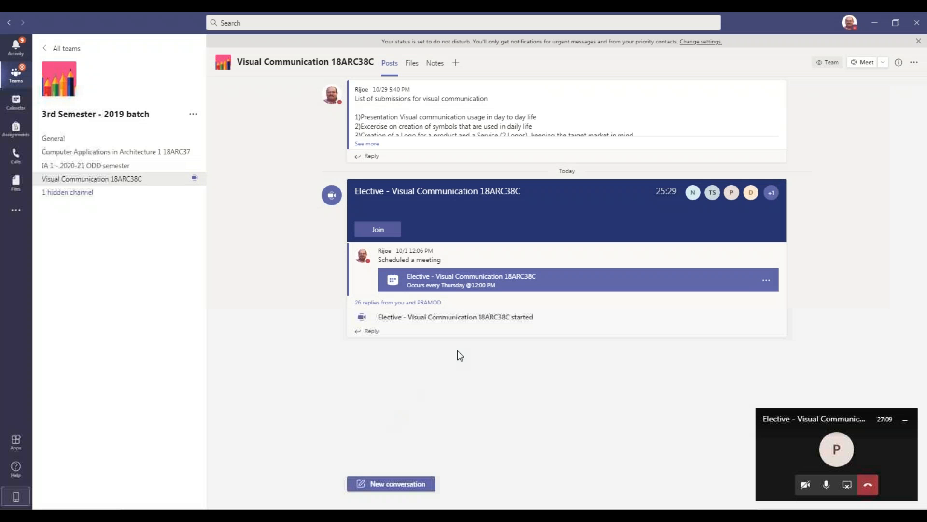
left_click(469, 506)
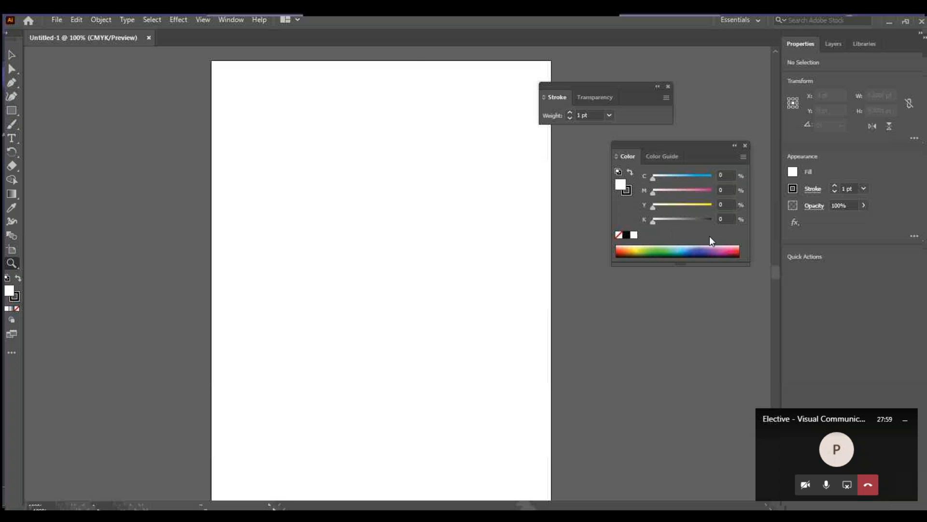
left_click(378, 318)
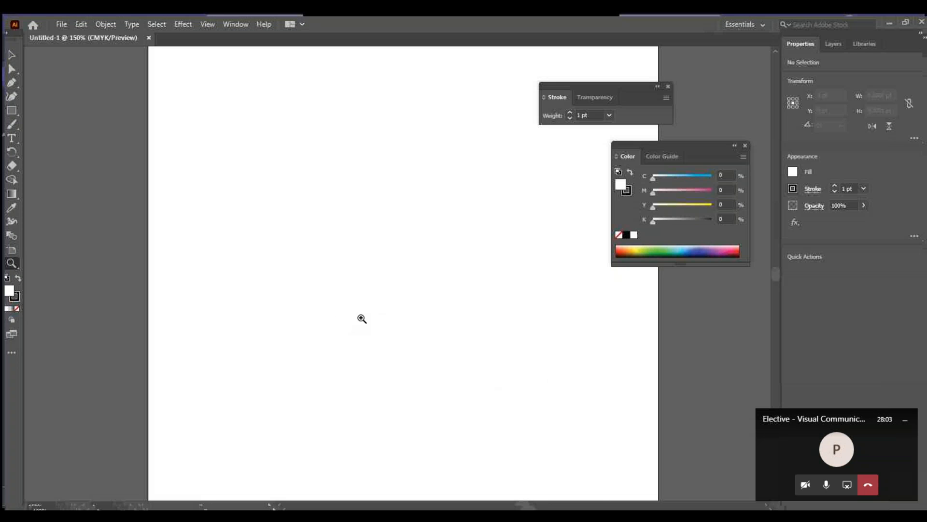
left_click(356, 300, "alt")
left_click(356, 300, "alt")
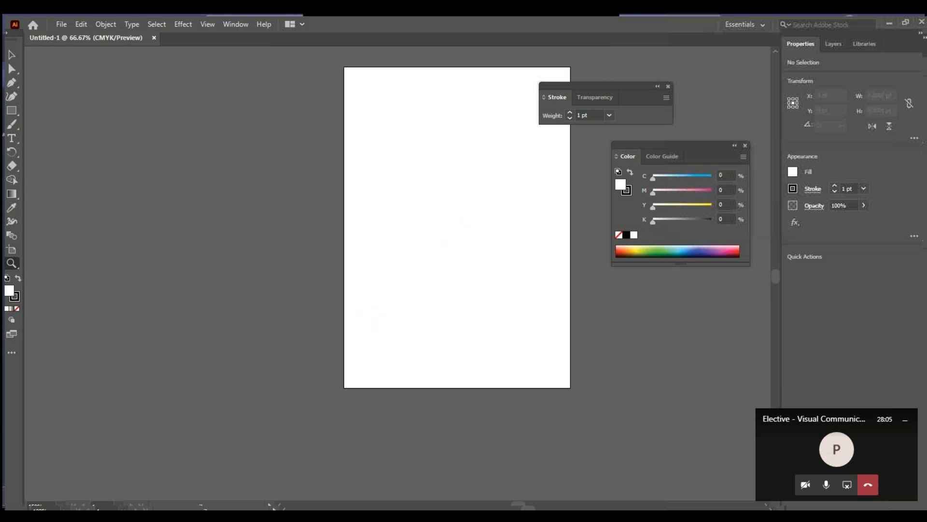
left_click_drag(463, 212, 346, 266)
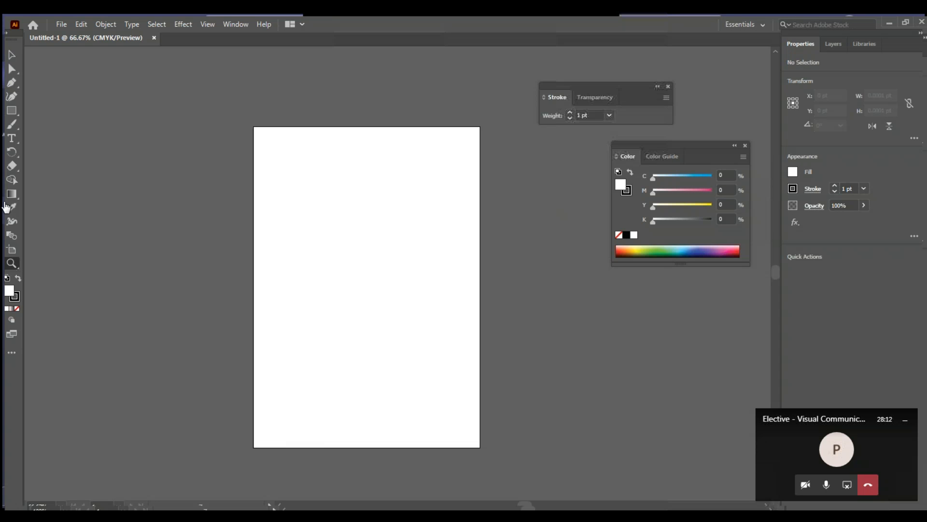
Step: Draw a trial rectangle about 240 by 202 pt in the upper half of the artboard and delete it
left_click(11, 110)
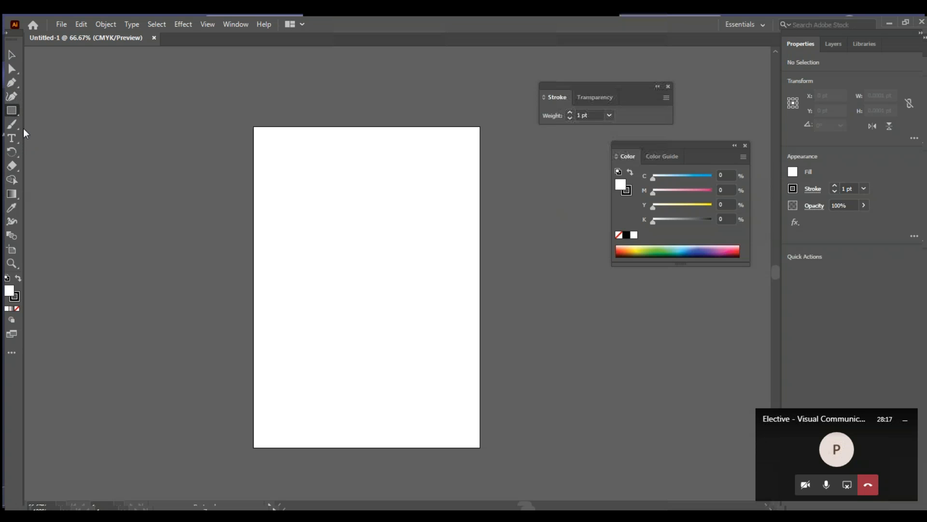
left_click_drag(275, 196, 367, 273)
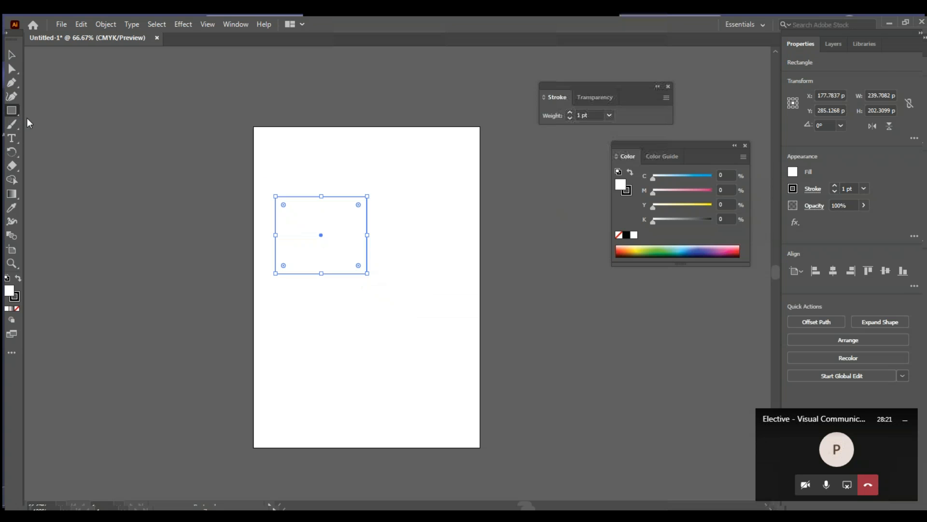
key("Delete")
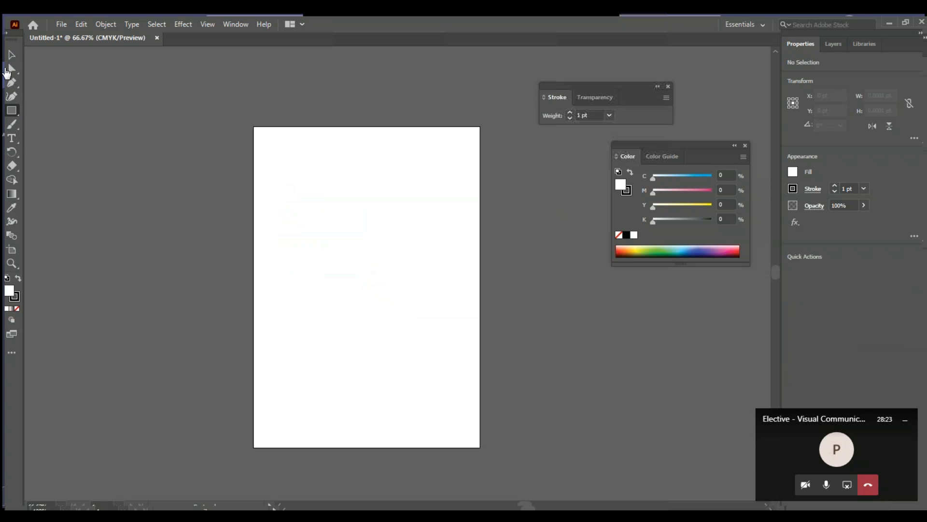
left_click(10, 58)
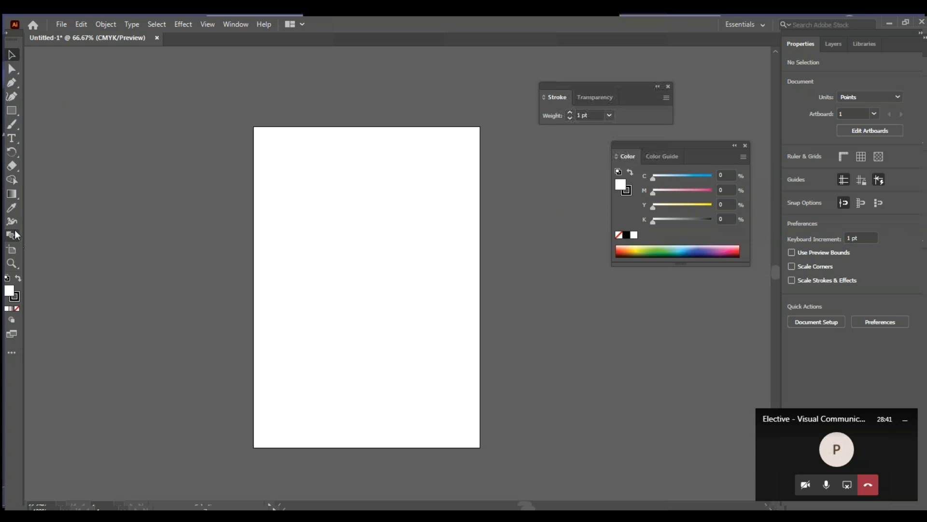
left_click_drag(11, 194, 32, 196)
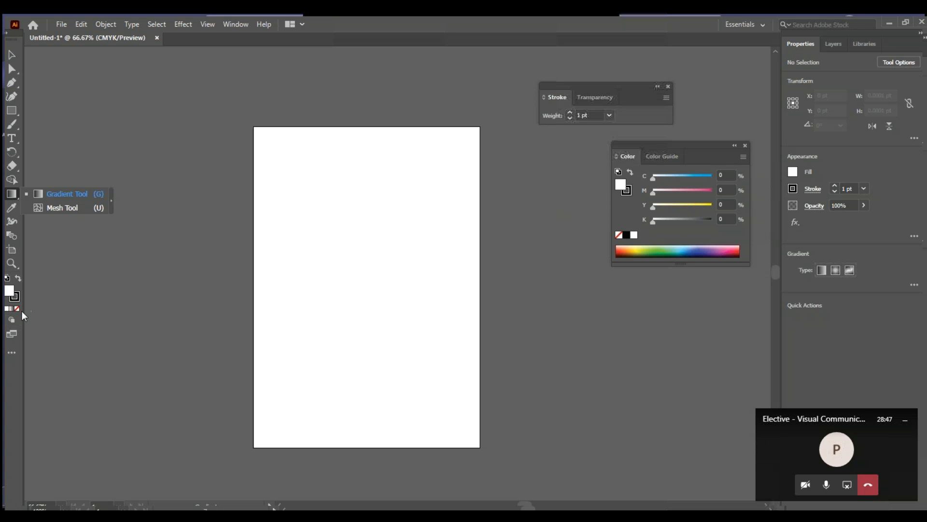
key("Escape")
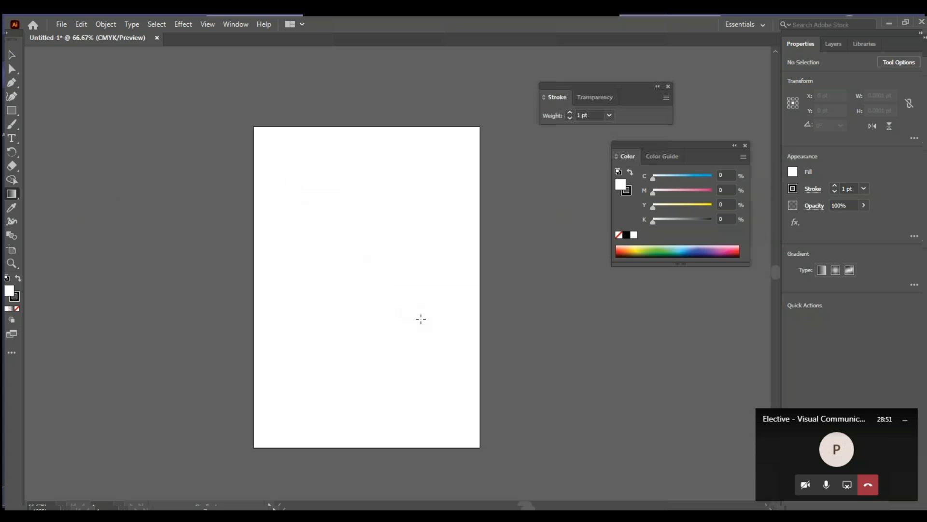
Step: Draw a rectangle about 216 by 228 pt near the middle of the artboard and fill it with red F73939
key("m")
left_click_drag(316, 215, 399, 301)
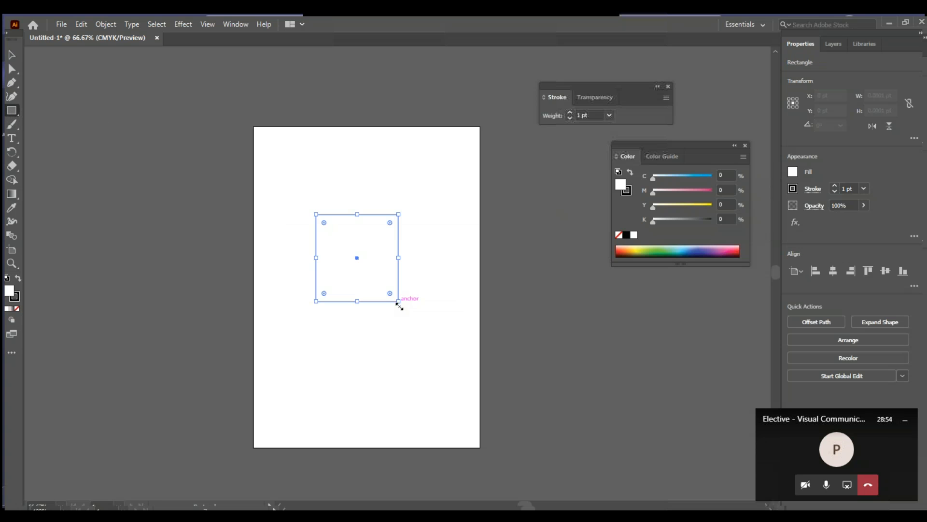
double_click(9, 291)
left_click(424, 192)
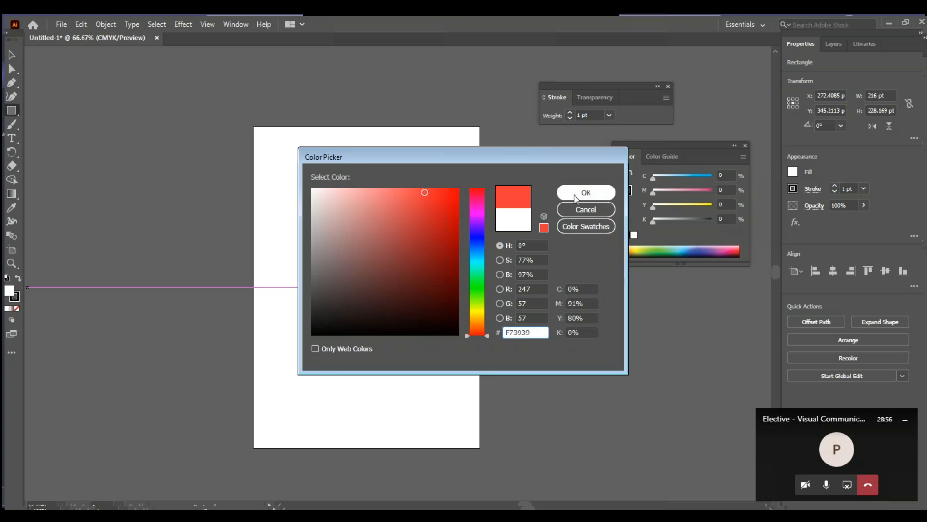
left_click(576, 194)
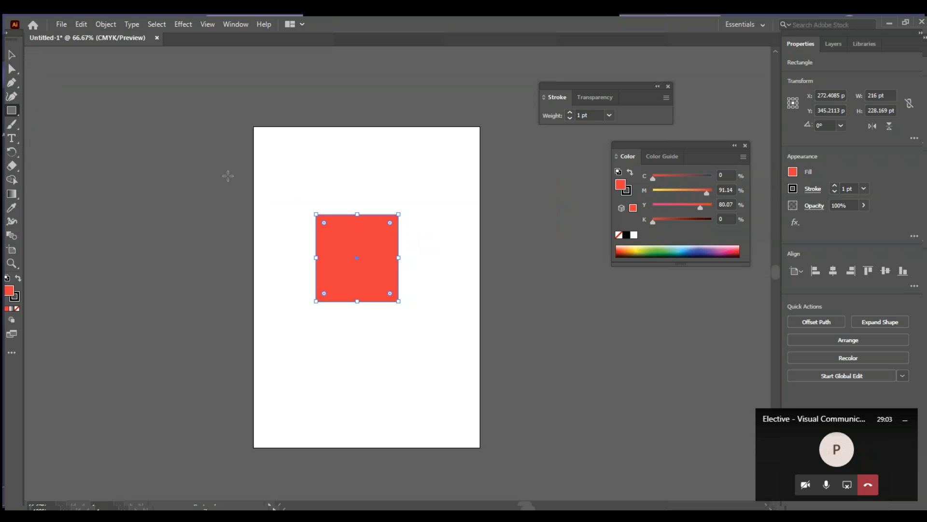
Step: Try rounding the red rectangle's corners with its corner handles, undoing each attempt
left_click(11, 55)
left_click_drag(322, 223, 361, 266)
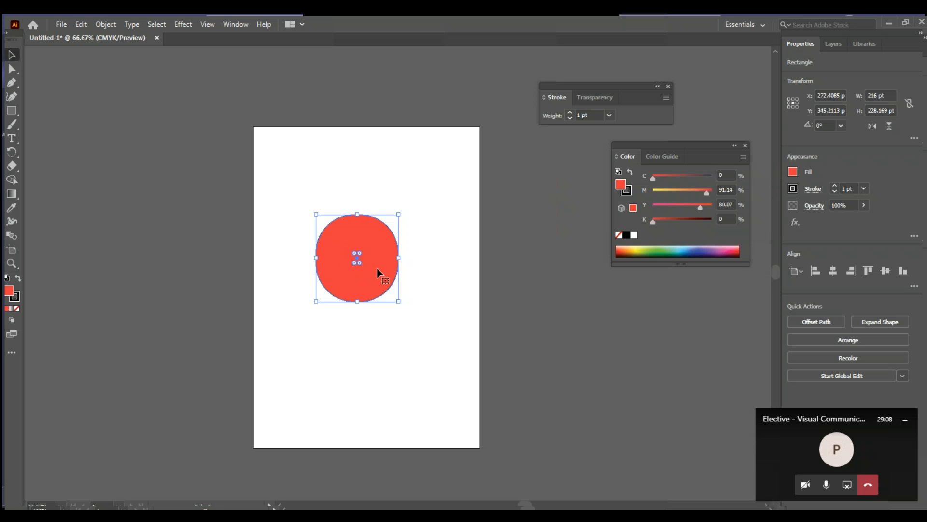
key("ctrl+z")
left_click_drag(326, 223, 347, 251)
key("ctrl+z")
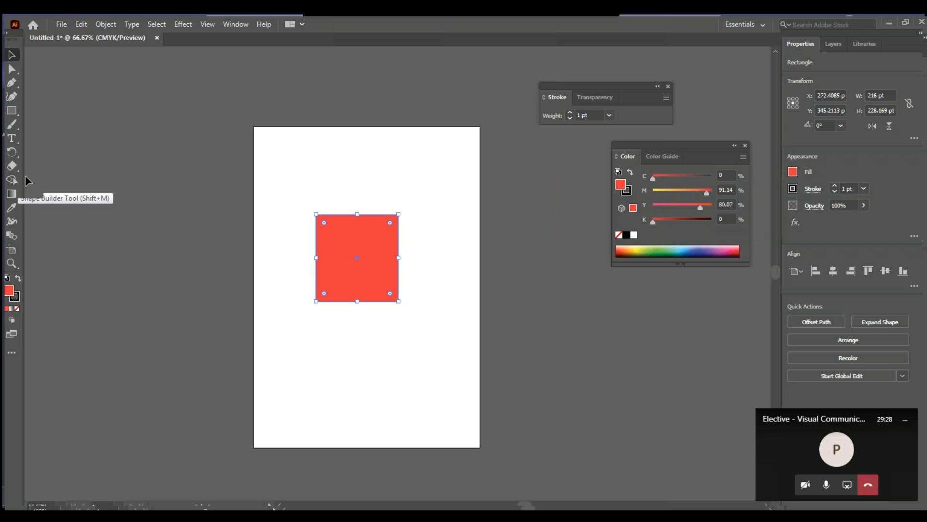
Step: Draw a red ellipse about 307 by 292 pt and move it over the upper-right corner of the red rectangle
left_click(12, 110)
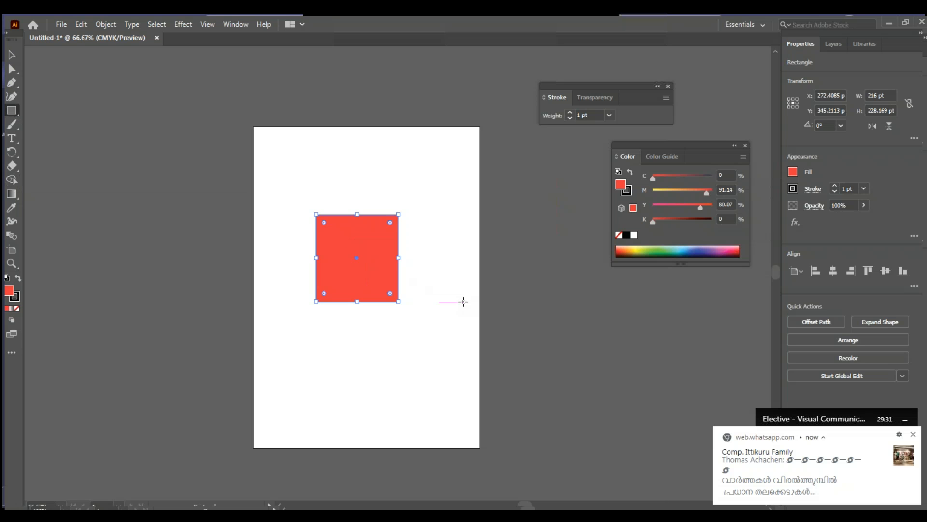
left_click_drag(6, 111, 48, 124)
mouse_move(392, 181)
left_mouse_down()
mouse_move(501, 277)
mouse_move(508, 299)
left_mouse_up()
key("v")
left_click_drag(476, 264, 439, 229)
left_click(483, 360)
Step: Select both shapes, remove the ellipse's area outside the rectangle with Shape Builder, and undo the removal
left_click_drag(466, 353, 256, 114)
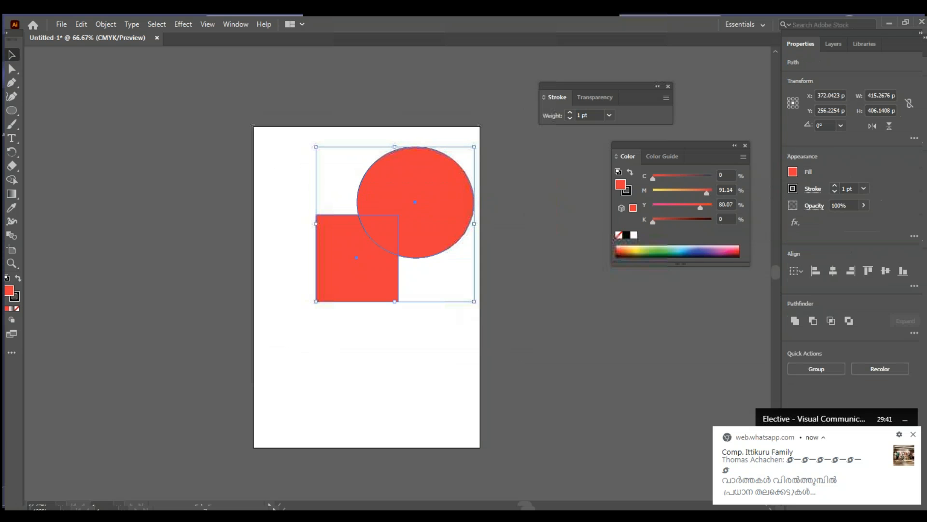
left_click(11, 180)
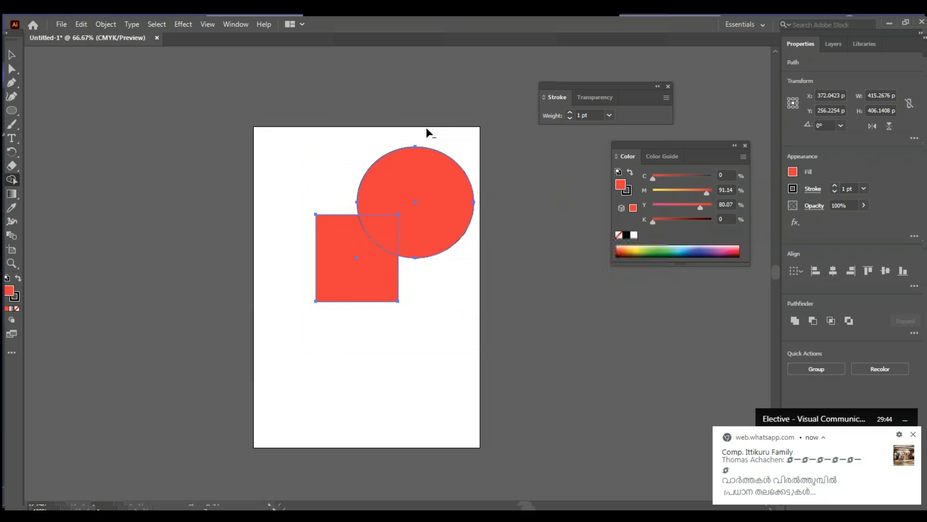
left_click_drag(427, 130, 442, 198)
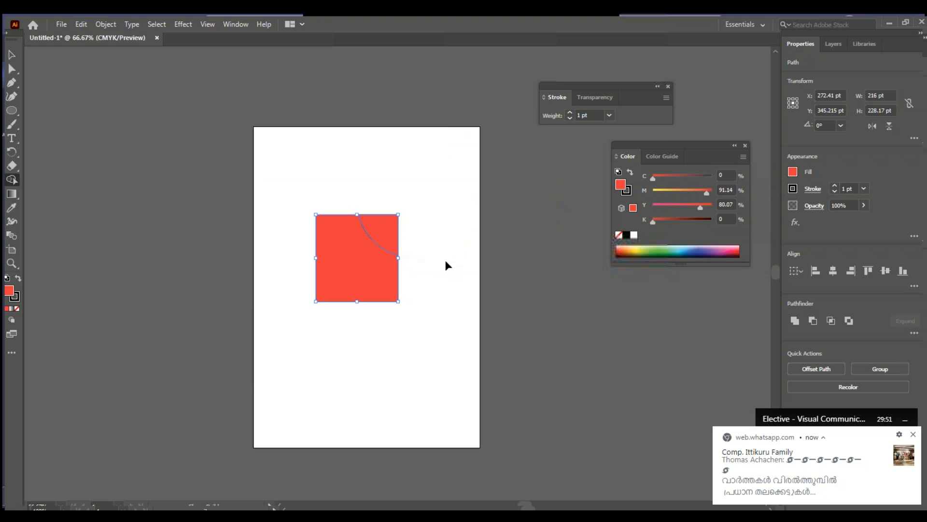
key("ctrl+z")
Step: Try removing the rectangle's area outside the ellipse and the overlap alone with Shape Builder, undoing each removal
left_click_drag(426, 283, 256, 281)
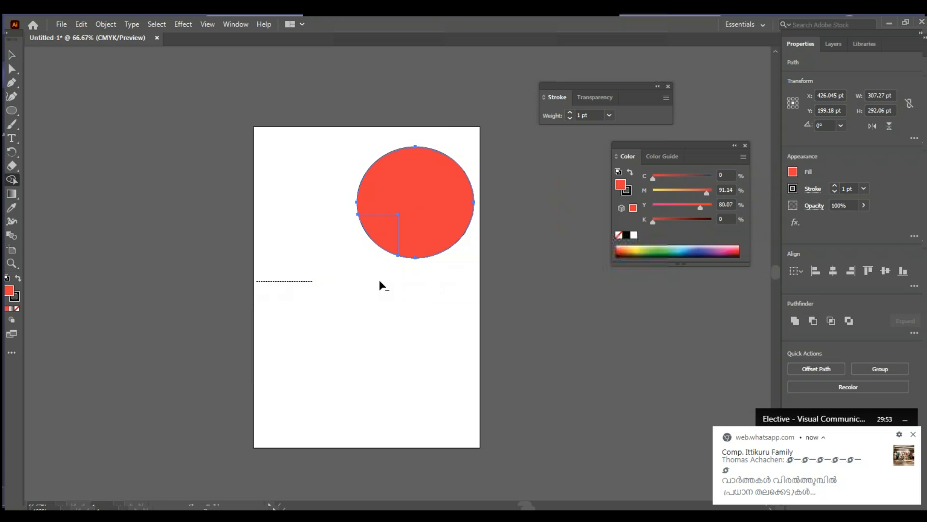
key("ctrl+z")
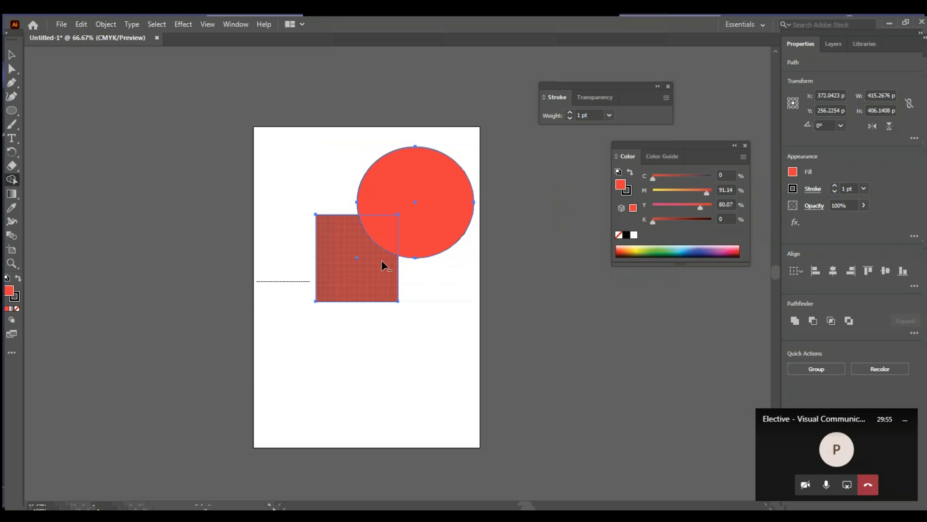
left_click(391, 243, "alt")
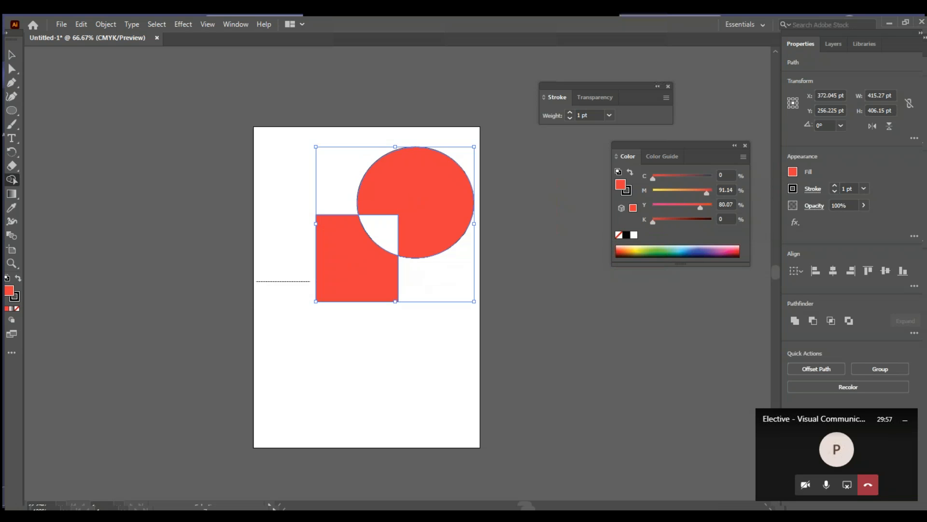
key("ctrl+z")
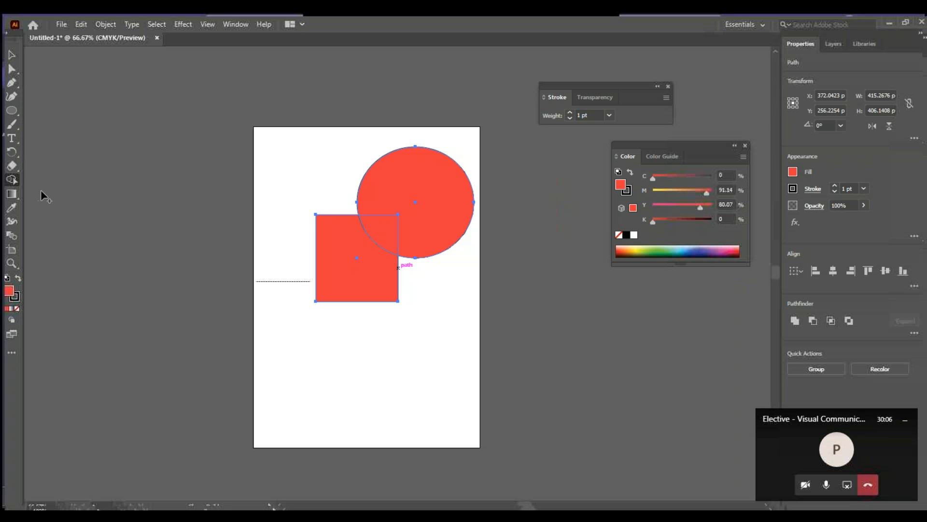
Step: Draw a slanted line spanning about 677 by 211 pt across the upper part of the ellipse
left_click(12, 111)
left_click(12, 111)
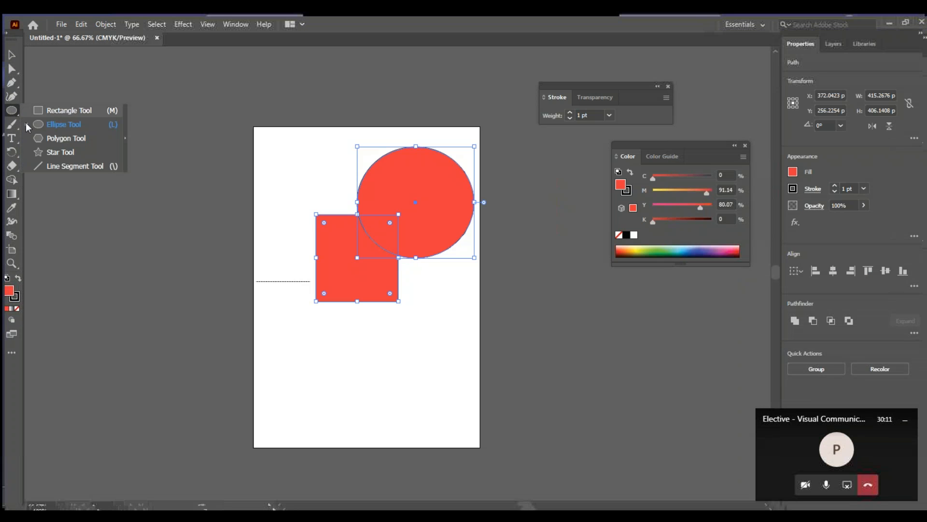
left_click(54, 168)
left_click_drag(501, 196, 243, 116)
Step: Select the ellipse and the line, and remove the ellipse's segment above the line with Shape Builder
left_click(11, 55)
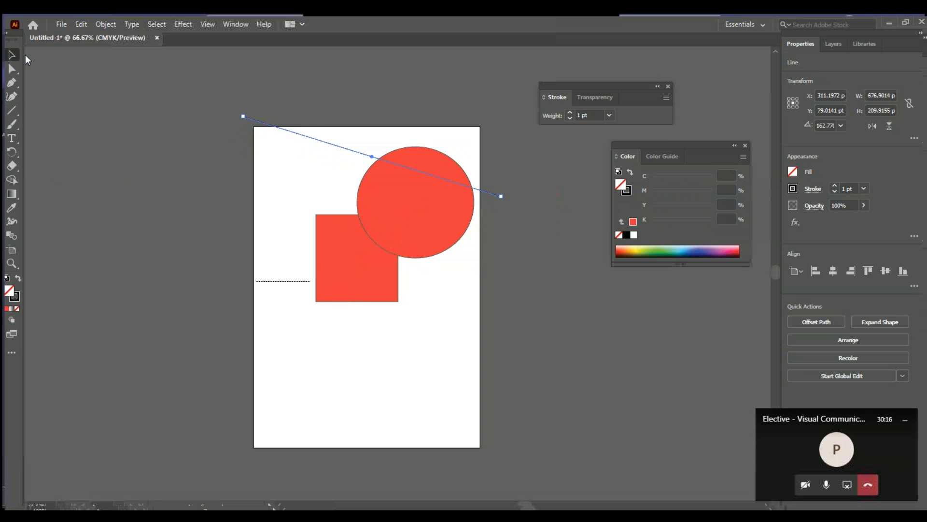
left_click(423, 162)
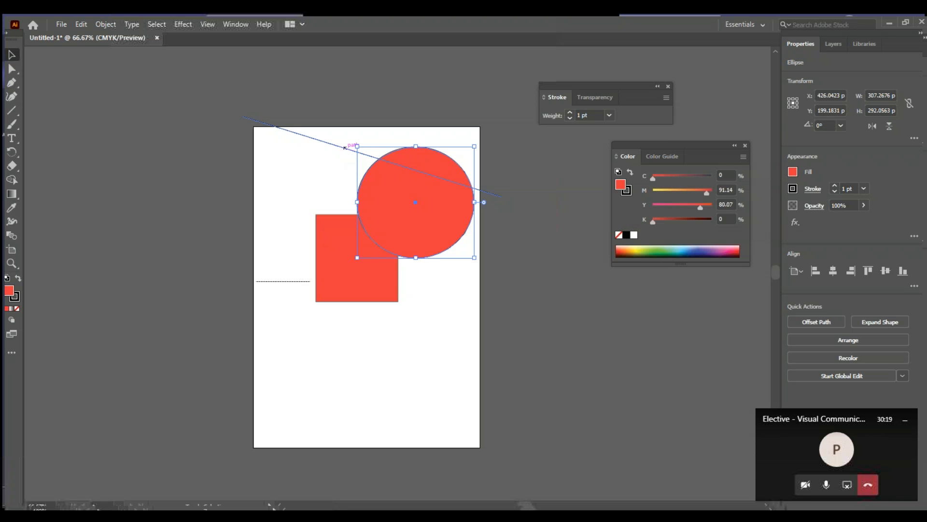
mouse_move(29, 182)
left_mouse_down()
mouse_move(375, 136)
mouse_move(458, 176)
mouse_move(529, 193)
left_mouse_up()
key("shift+m")
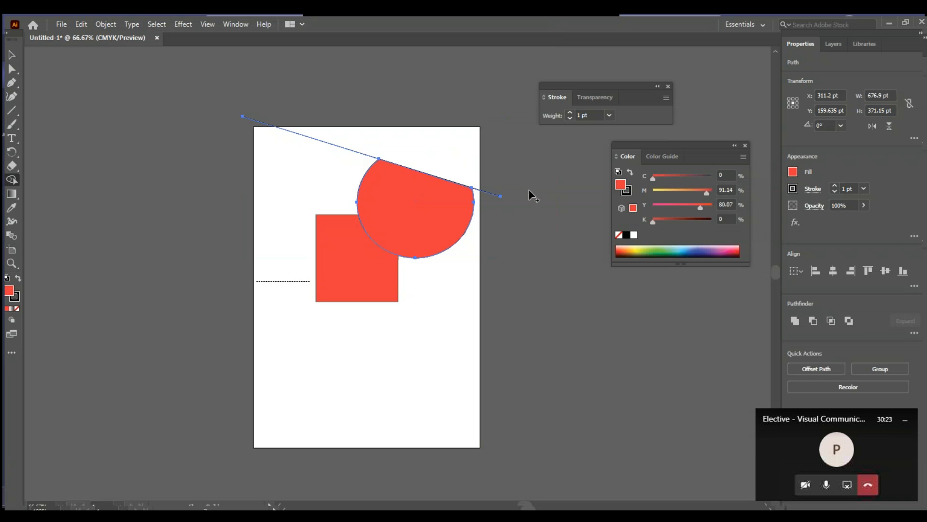
key("e")
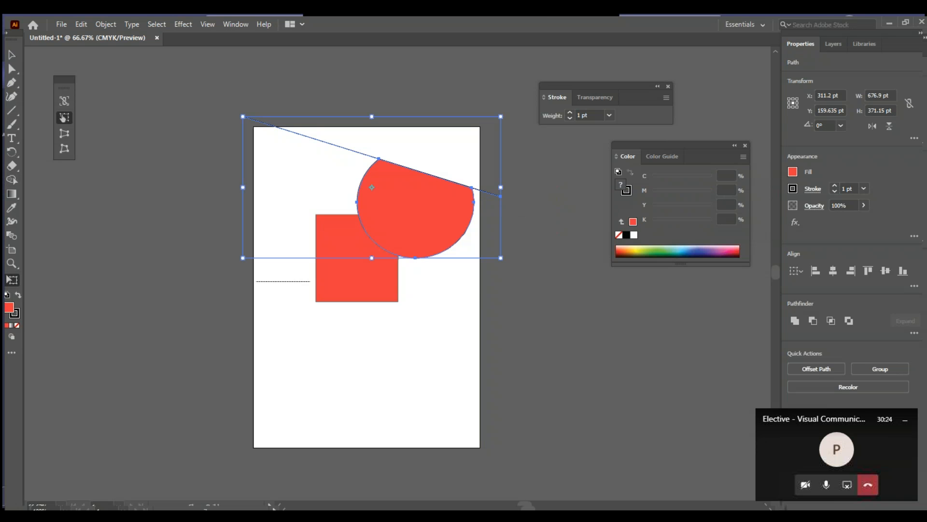
Step: Deselect the artwork and delete the slanted cutting line, leaving the cut ellipse in place
left_click(12, 54)
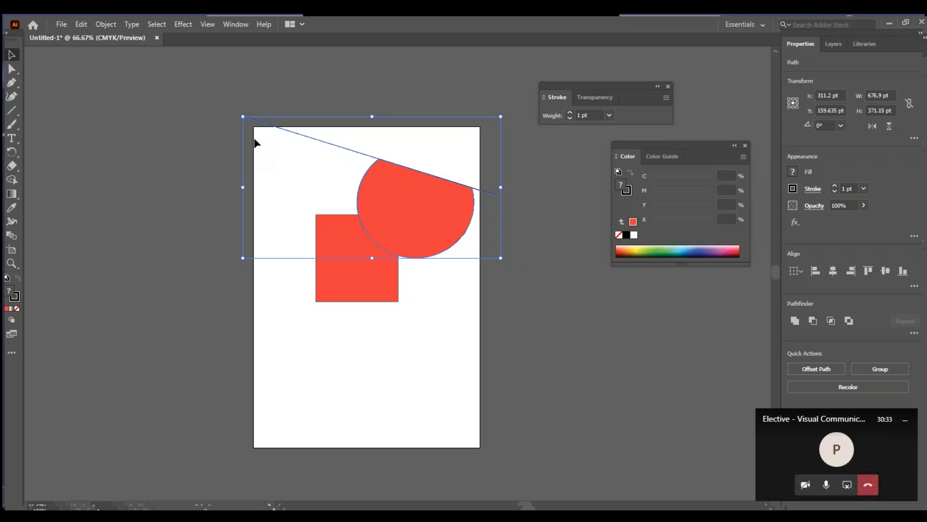
left_click(351, 89)
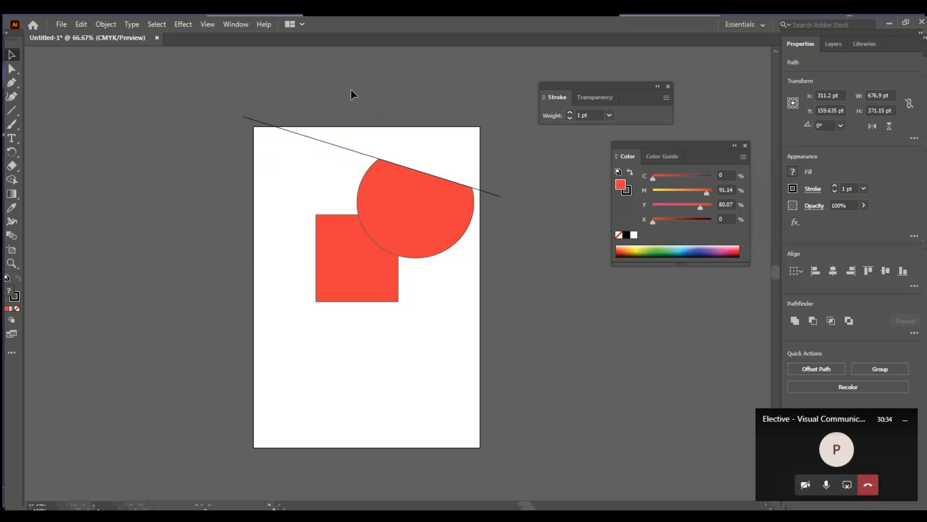
left_click(328, 141)
key("Delete")
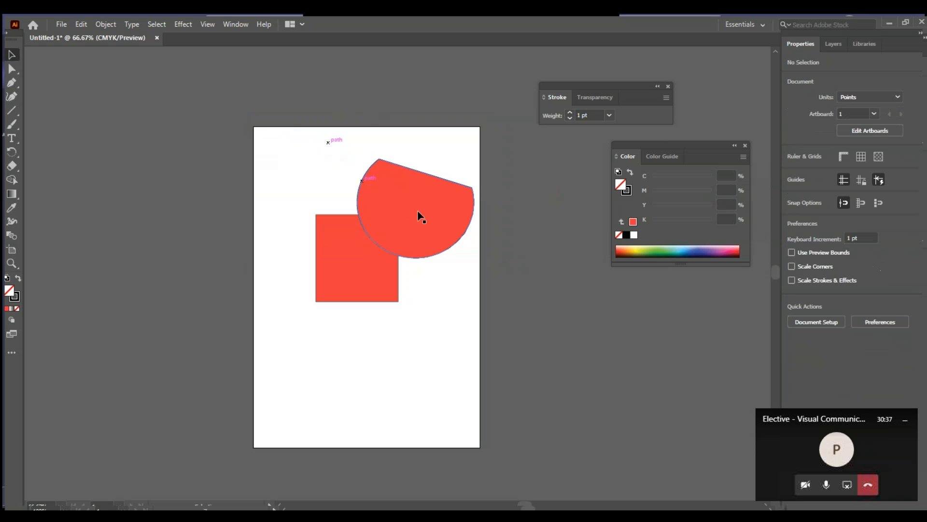
Step: Select the cut ellipse and the square and remove their overlapping area with Shape Builder
left_click(442, 229)
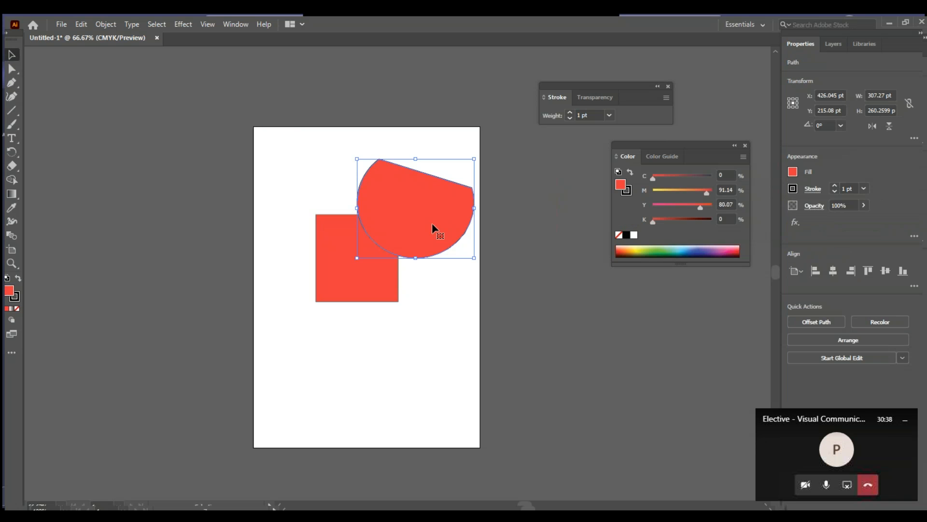
left_click(448, 301)
left_click_drag(537, 323, 247, 116)
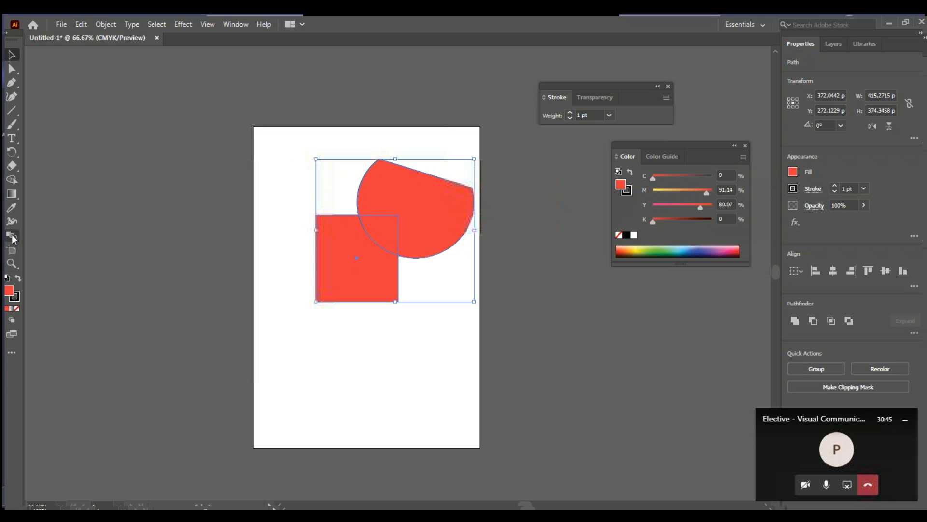
left_click(11, 179)
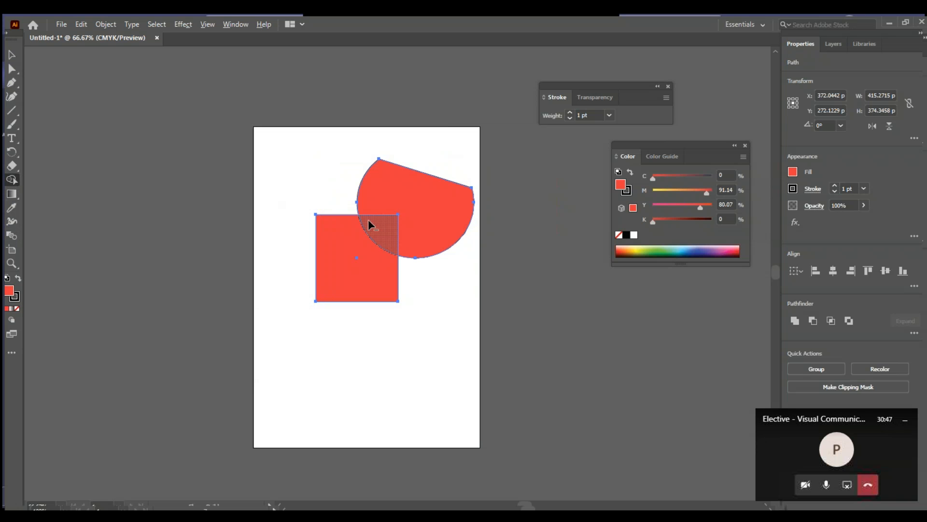
left_click(372, 227, "alt")
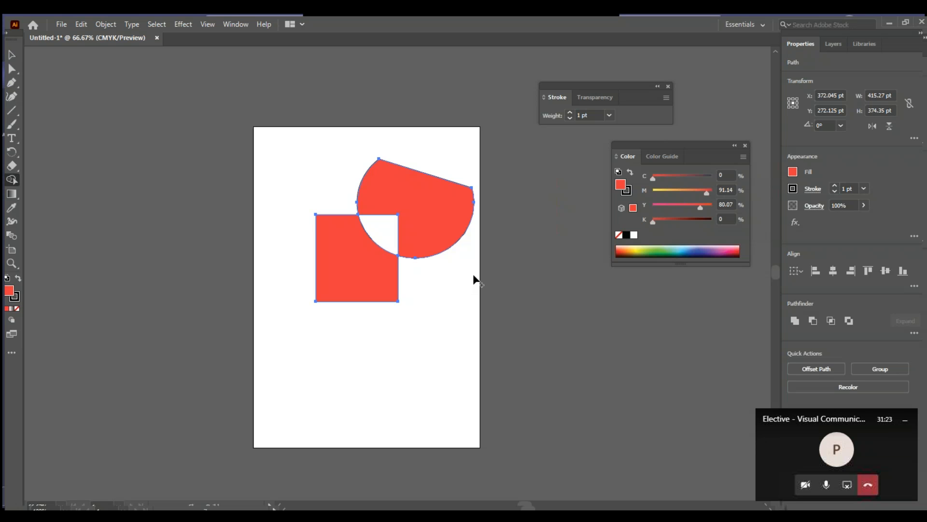
left_click(11, 55)
key("ctrl+a")
left_click(354, 333)
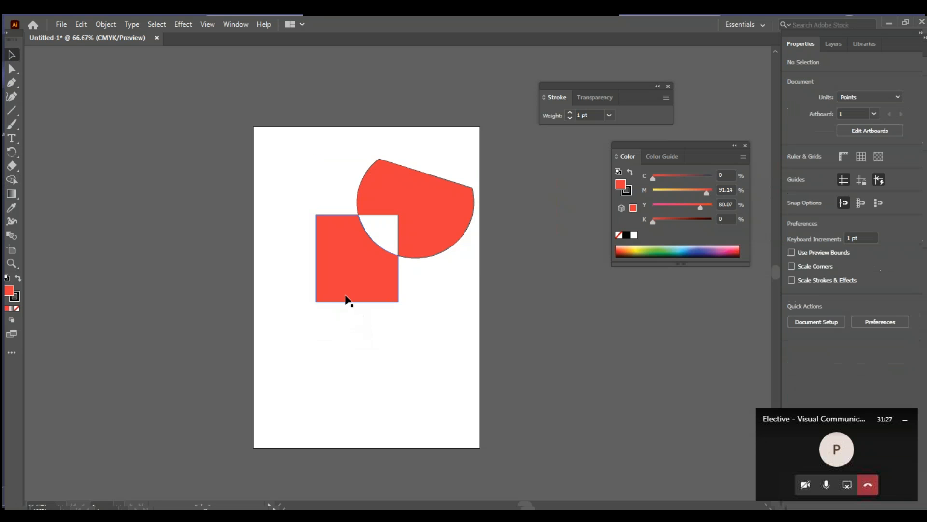
left_click(339, 299)
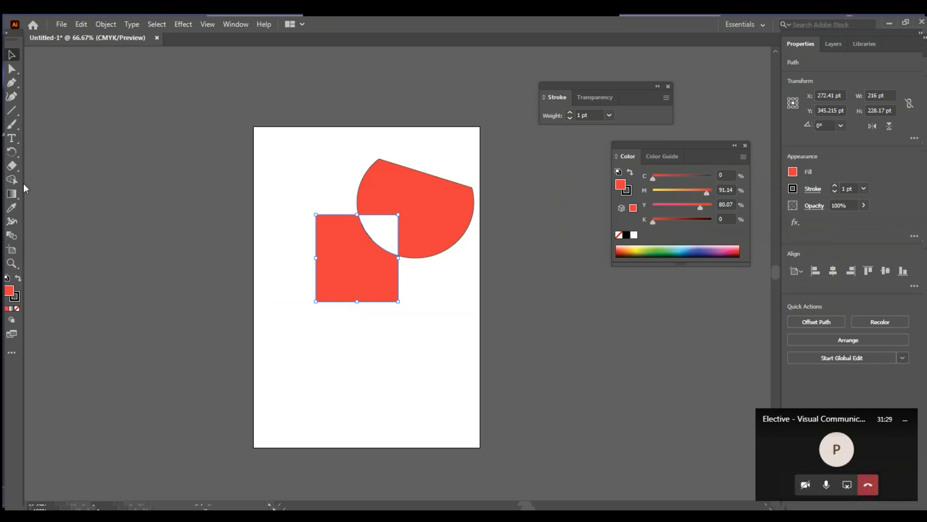
Step: Draw an open five-point zigzag path about 878 by 224 pt below the square with the Pen tool, extending past the artboard's right edge
left_click(12, 82)
left_click(299, 409)
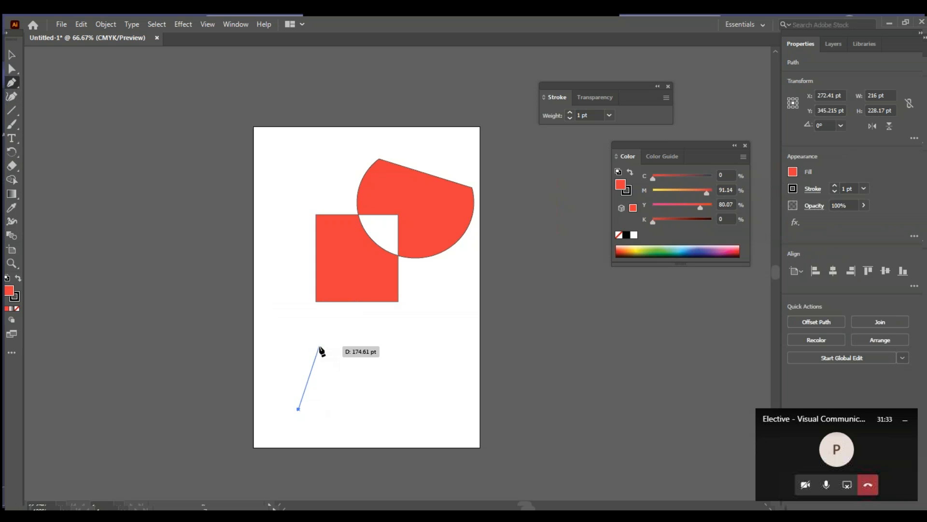
left_click(348, 342)
left_click(451, 411)
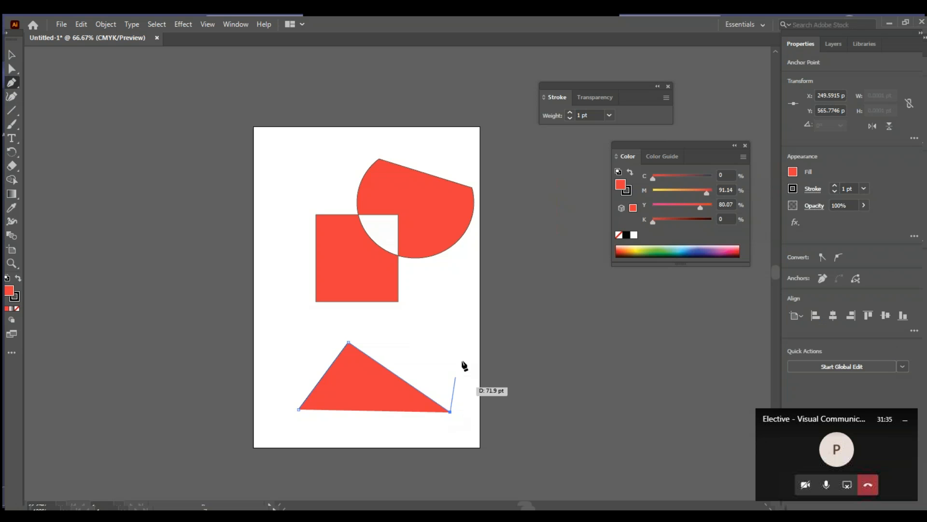
left_click(547, 327)
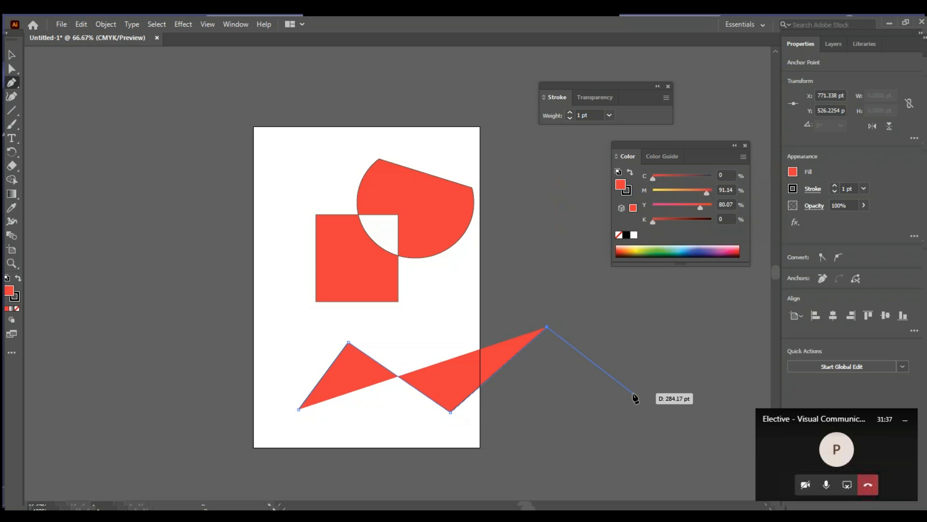
left_click(633, 393)
key("Escape")
Step: Select the zigzag path and set its stroke colour to the mint green 56EFB1
left_click(12, 55)
left_click(379, 383)
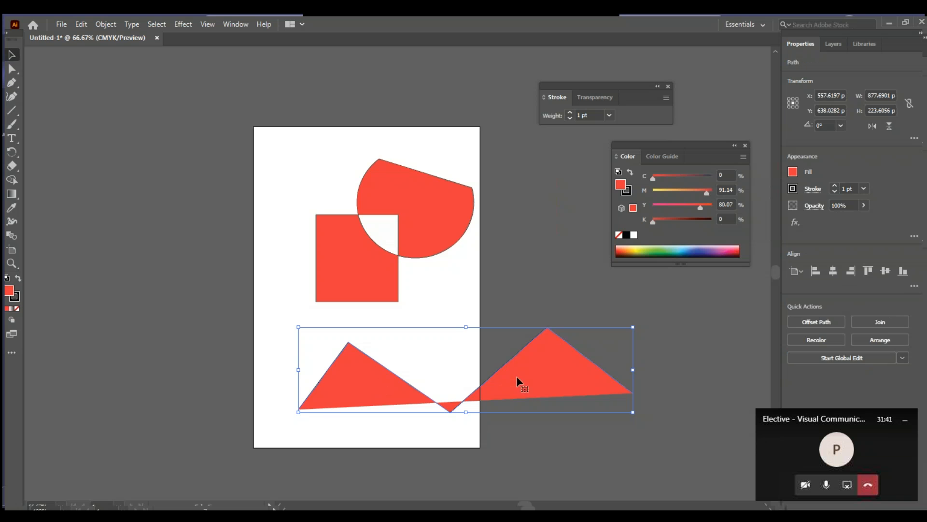
double_click(18, 302)
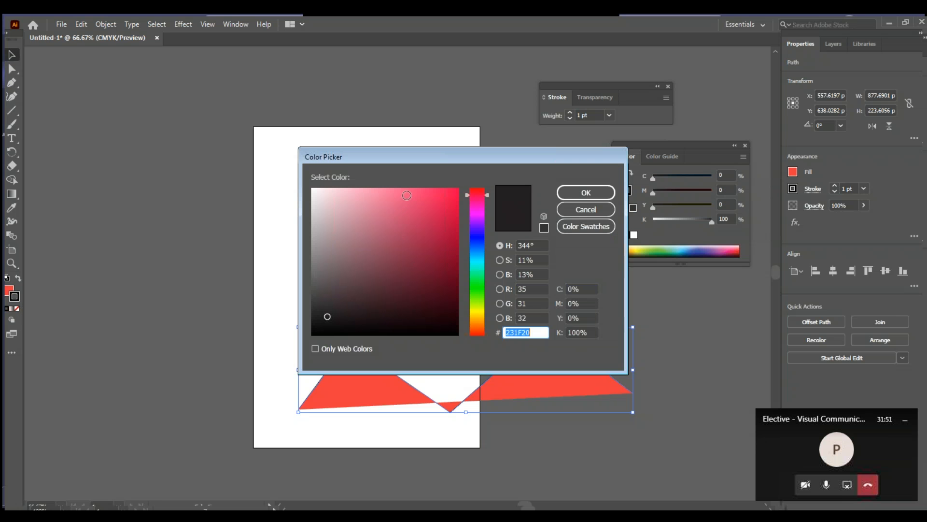
left_click(407, 195)
left_click(467, 272)
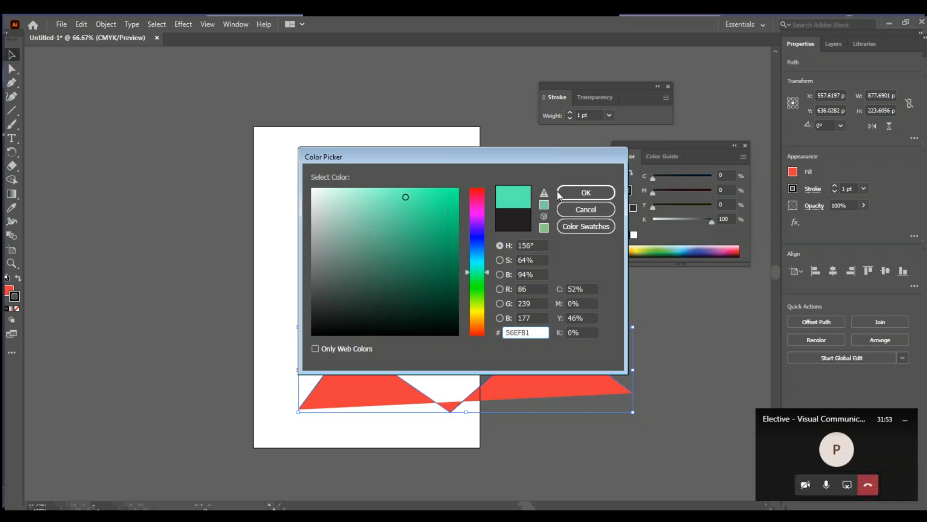
left_click(560, 193)
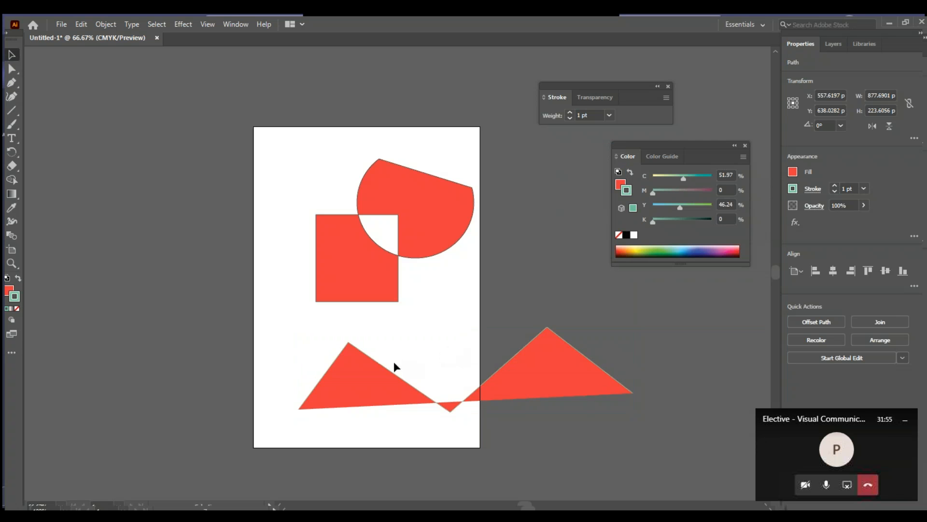
left_click(372, 358)
Step: Thicken the zigzag path's stroke, trying a weight of 6 pt before setting it to 10 pt
key("z")
left_click_drag(372, 358, 331, 457)
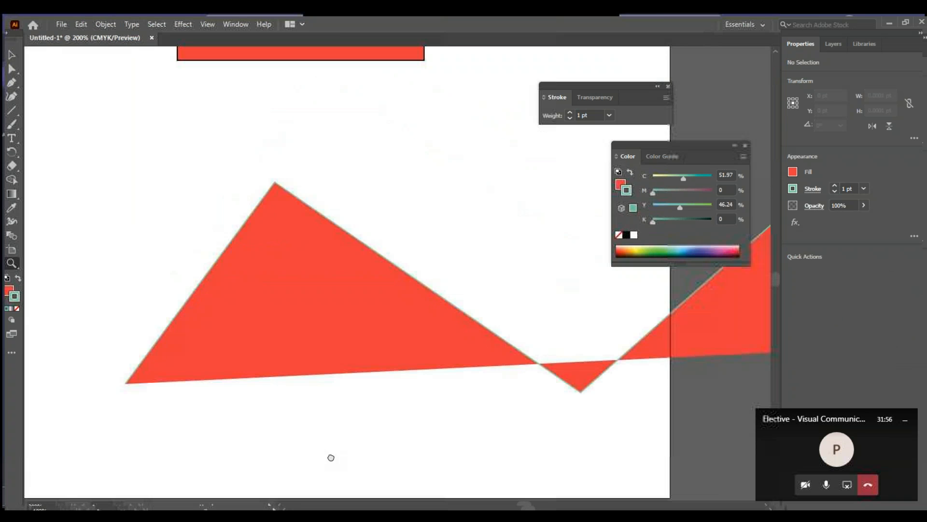
left_click(11, 54)
left_click(355, 271)
key("ctrl")
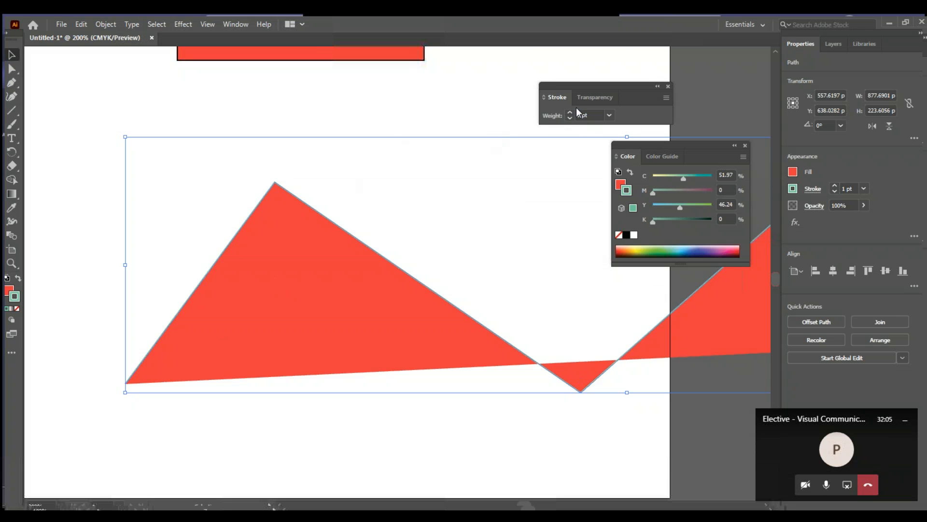
left_click(597, 115)
type("6")
key("Return")
left_click(588, 115)
double_click(588, 115)
type("10")
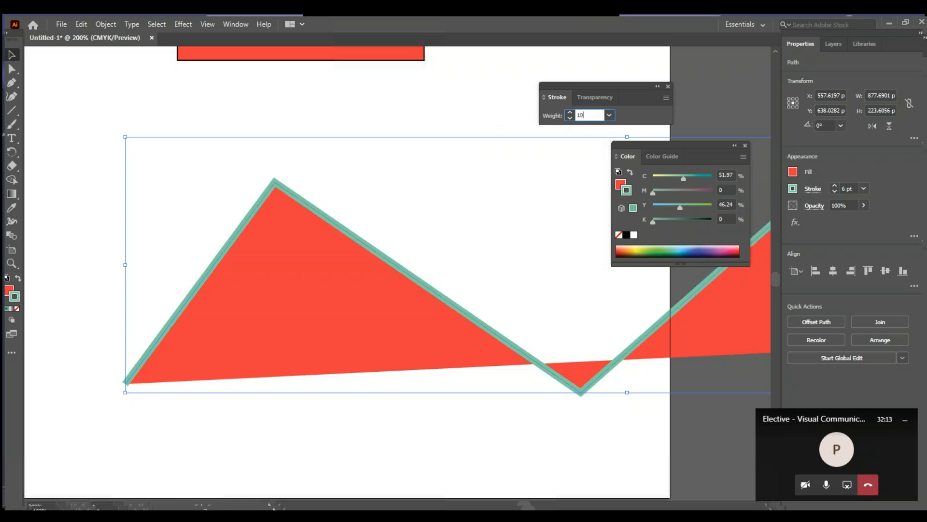
key("Return")
left_click(252, 118)
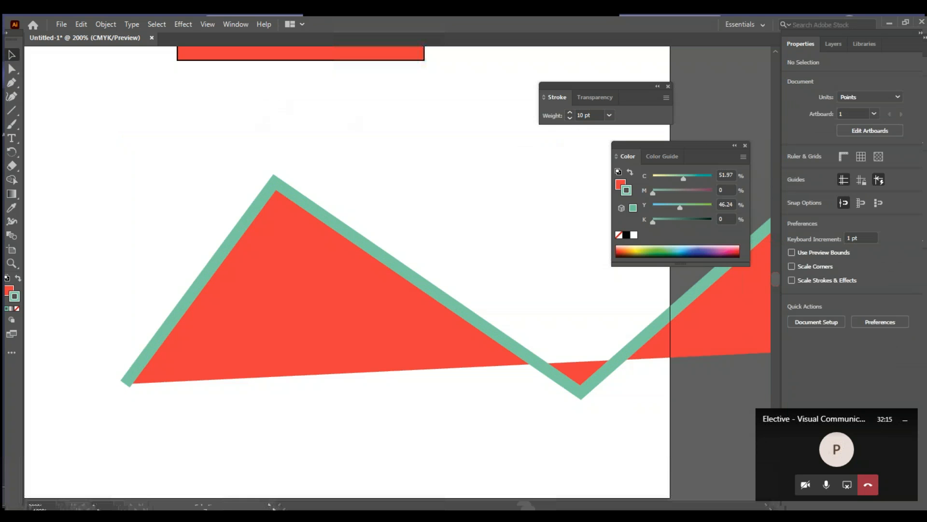
Step: Thicken the square's black stroke, trying a weight of 6 pt before setting it to 10 pt
key("ctrl+minus")
key("ctrl+minus")
key("ctrl+minus")
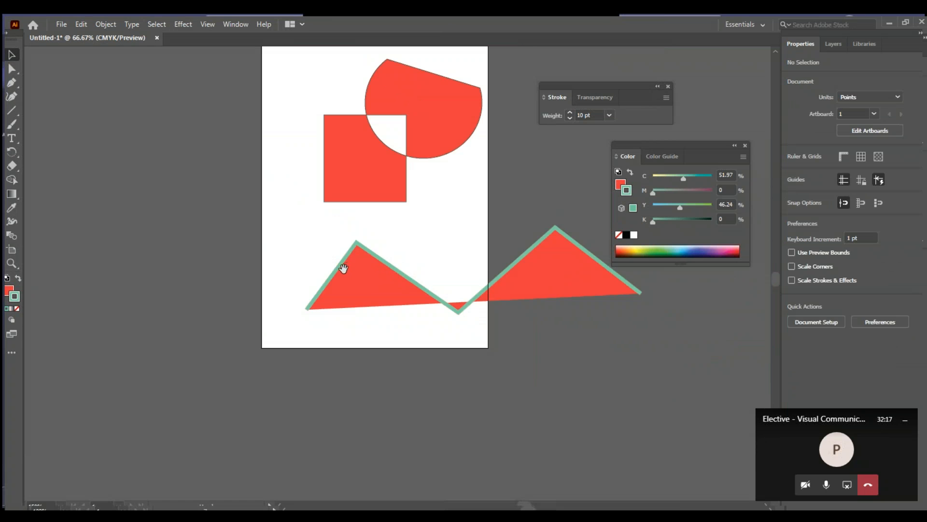
left_click_drag(345, 265, 172, 285)
left_click(265, 190)
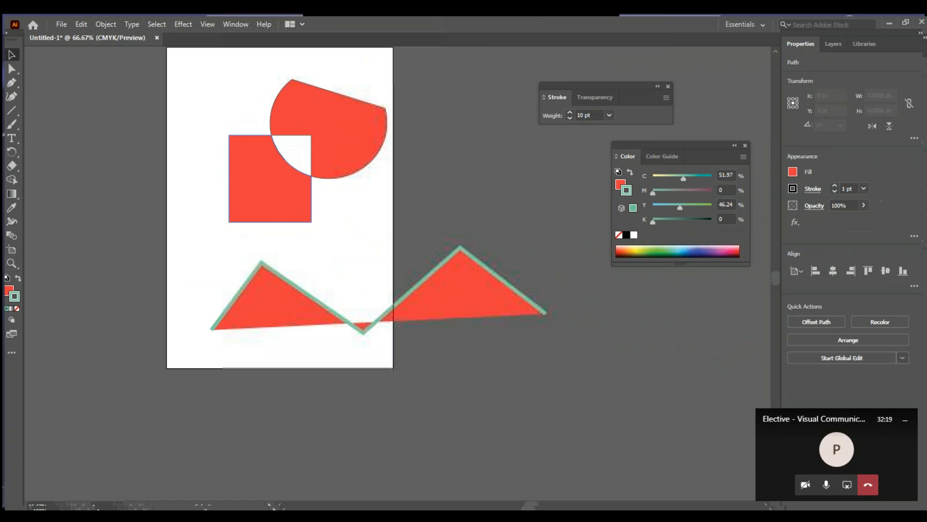
left_click(602, 115)
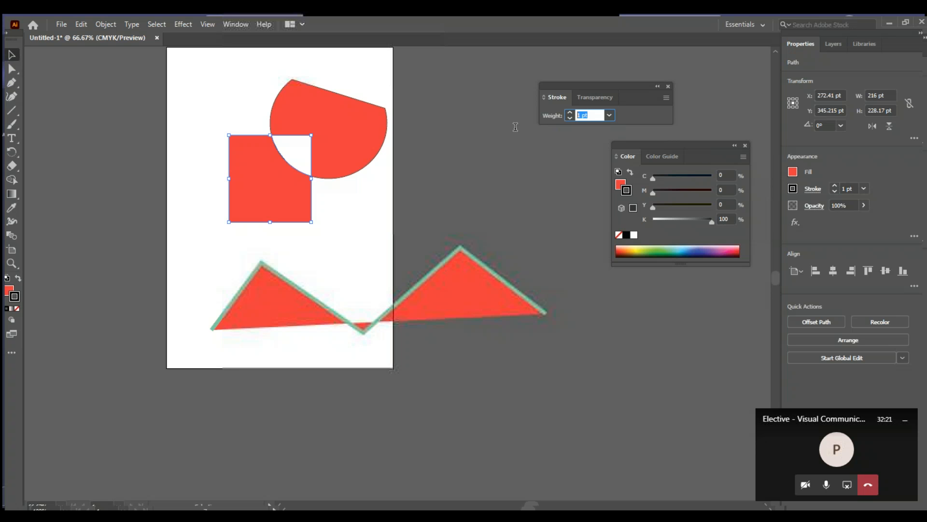
type("6")
key("Return")
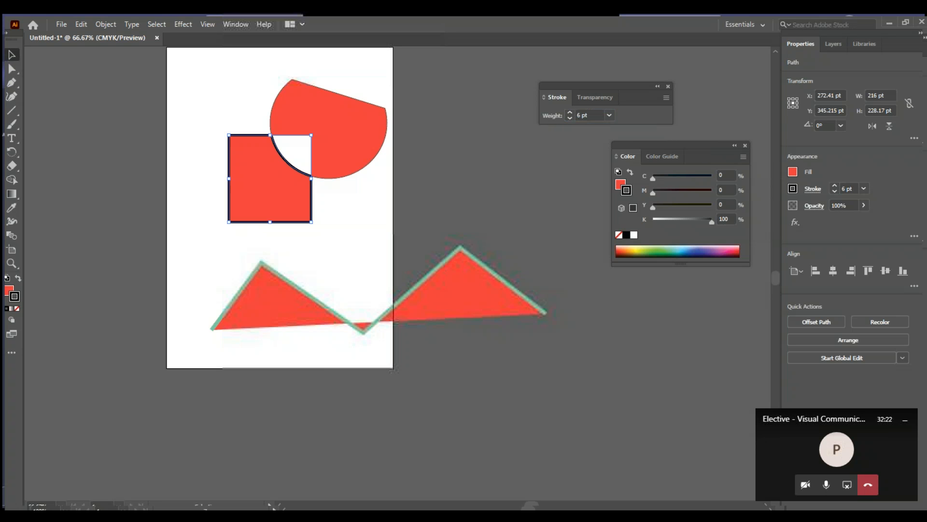
left_click(584, 114)
type("10")
key("Return")
Step: Set the cut ellipse's stroke weight to 12 pt and remove its fill
left_click(341, 141)
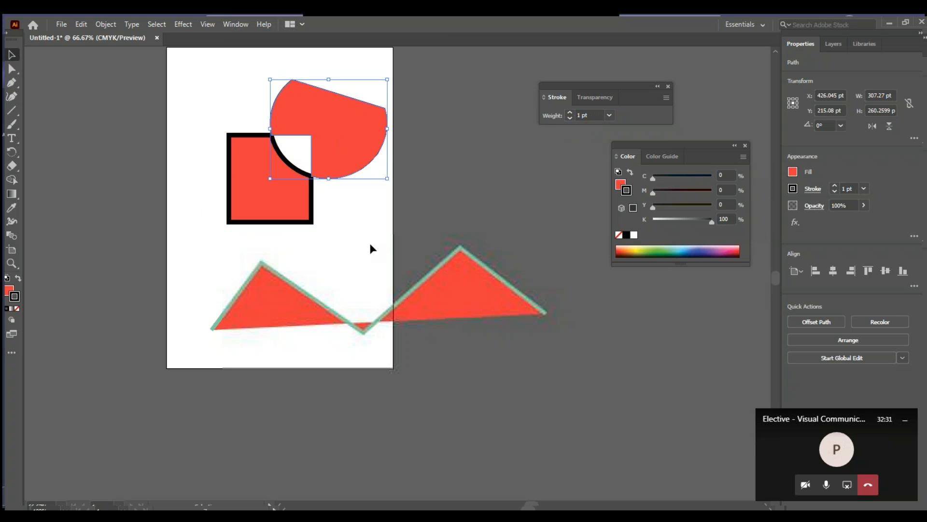
left_click(598, 115)
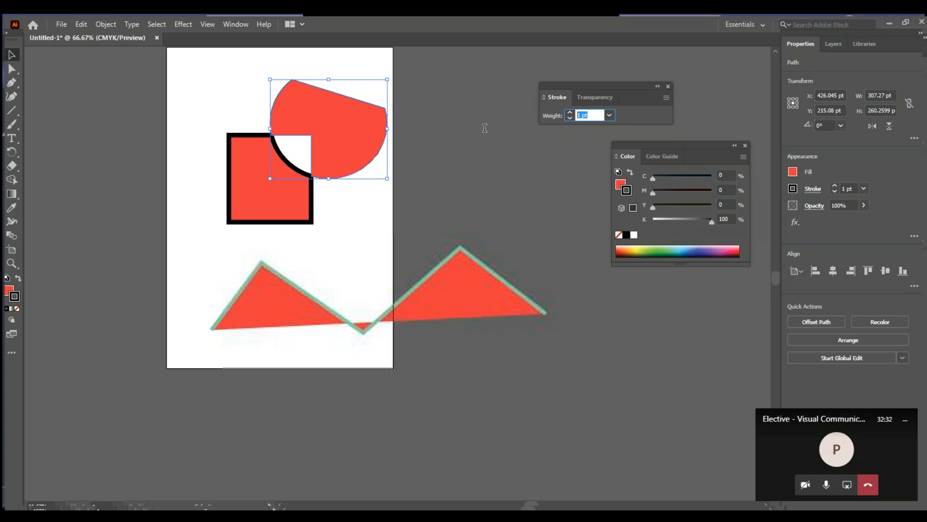
type("12")
key("Return")
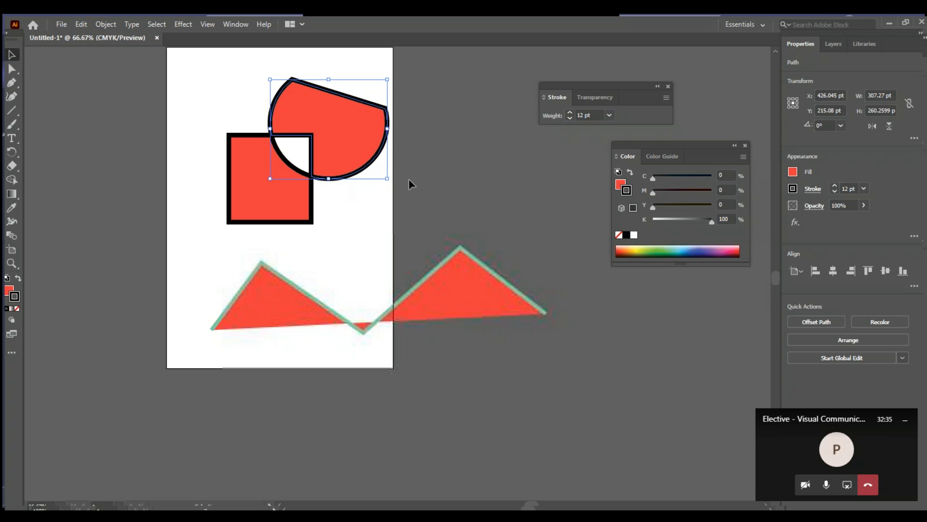
left_click(7, 294)
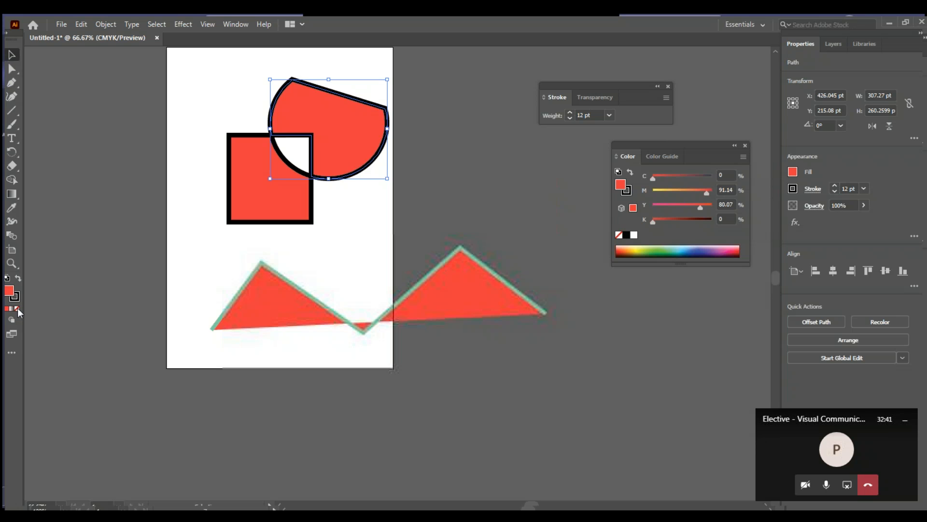
left_click(17, 308)
left_click(442, 151)
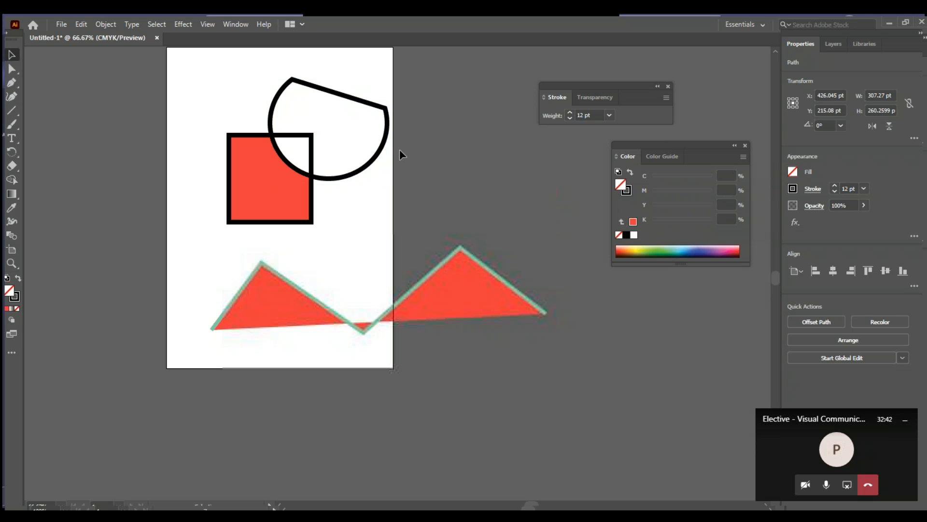
Step: Select the square and the cut ellipse, undo a first Shape Builder attempt, and merge the empty overlap area into the ellipse
left_click_drag(177, 61, 352, 196)
left_click(11, 180)
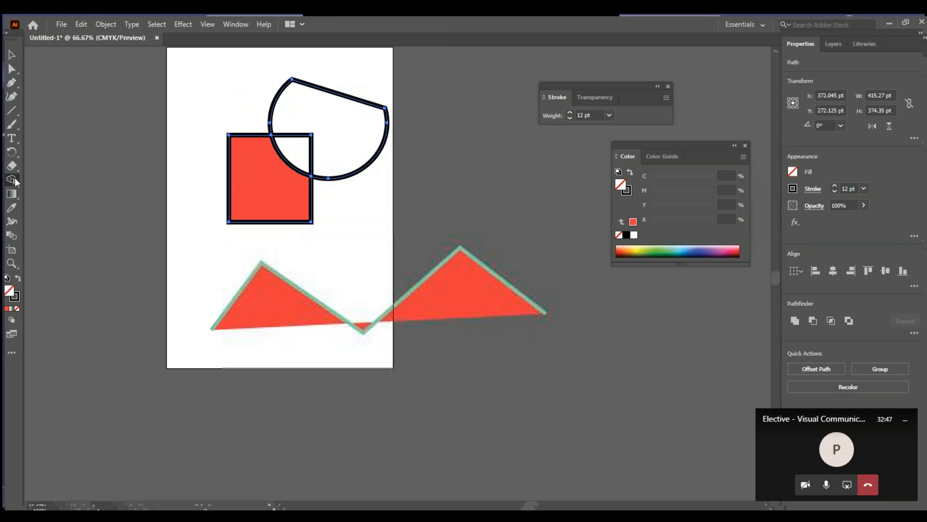
key("alt")
left_click_drag(318, 160, 303, 132)
key("ctrl+z")
left_click_drag(303, 139, 334, 151)
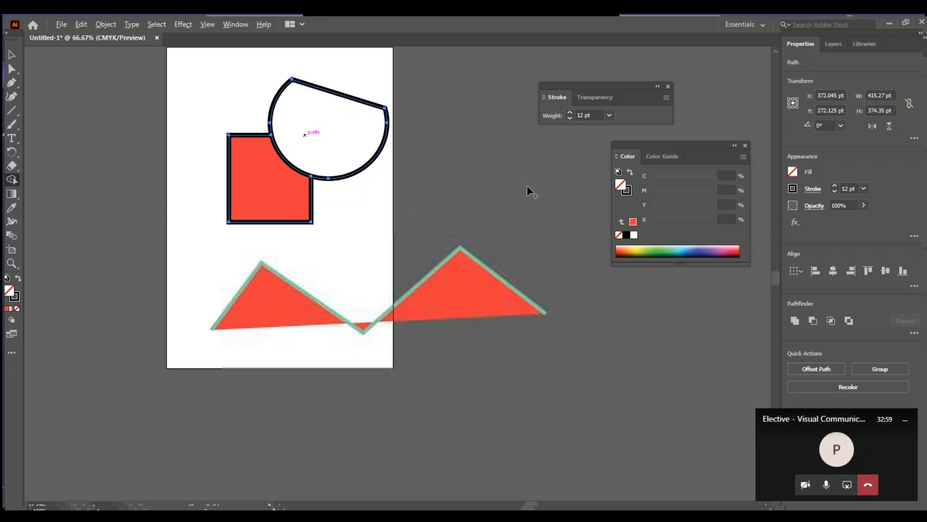
Step: Remove the red fill from the zigzag path, keeping its green stroke, and deselect it
left_click(12, 55)
left_click(284, 305)
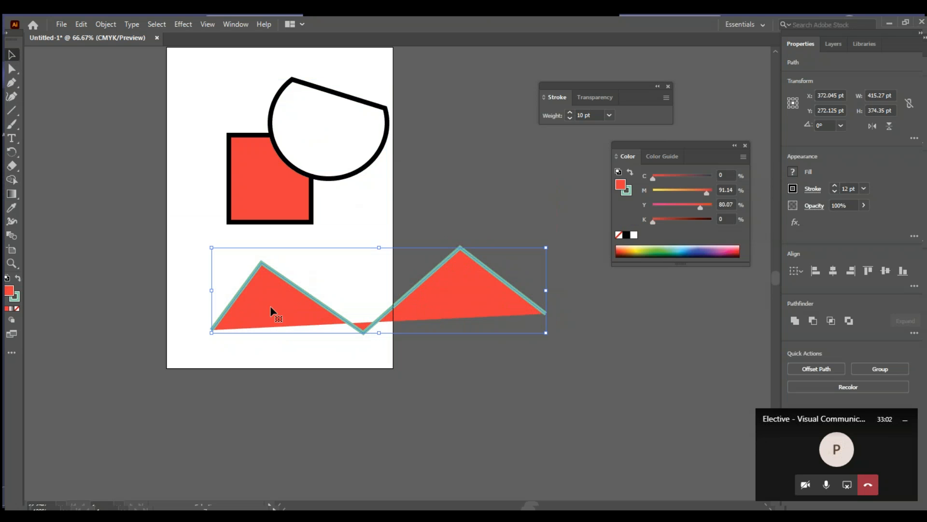
left_click(18, 309)
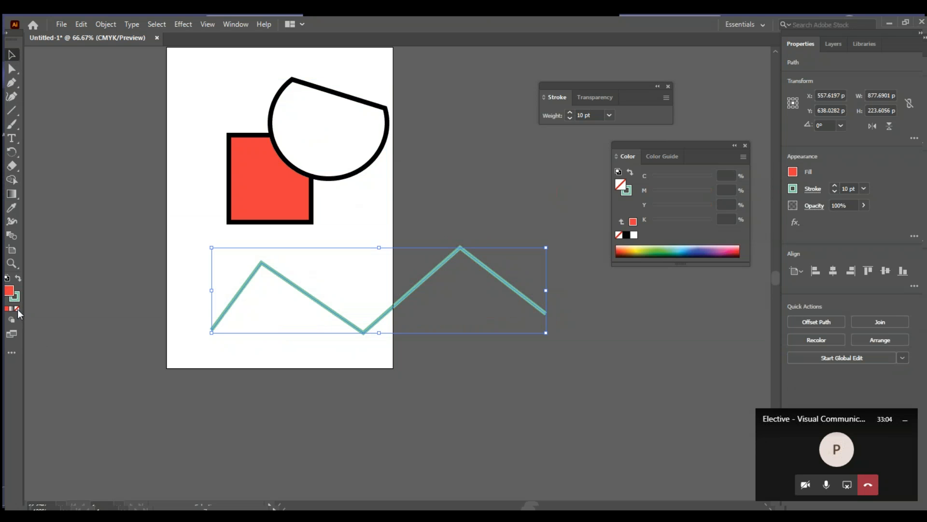
left_click(296, 364)
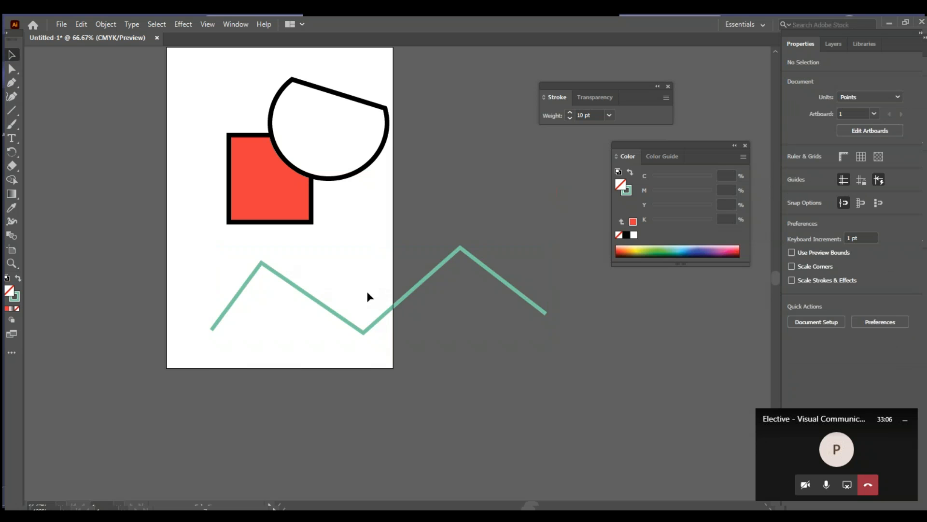
Step: Select the zigzag path and move it about 22 pt to the right and 17 pt down
left_click(11, 70)
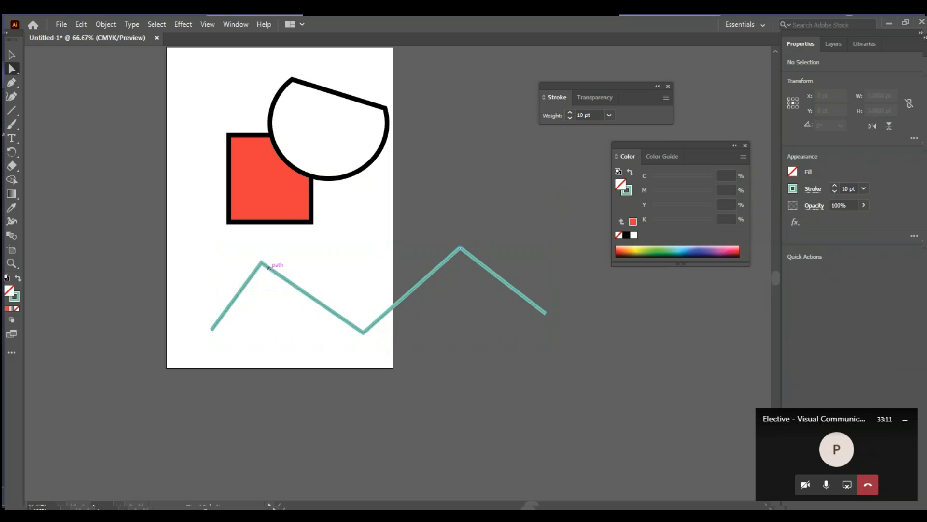
left_click(267, 270)
left_click(11, 55)
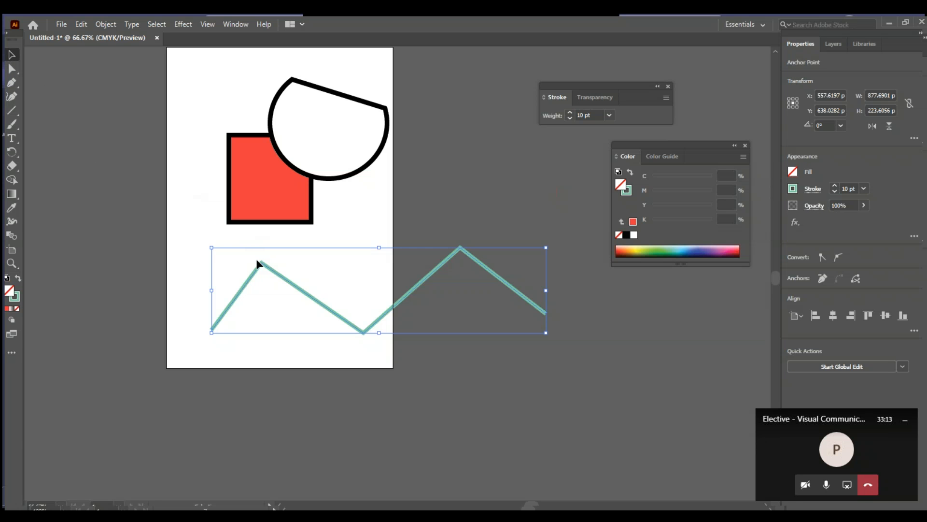
left_click(264, 272)
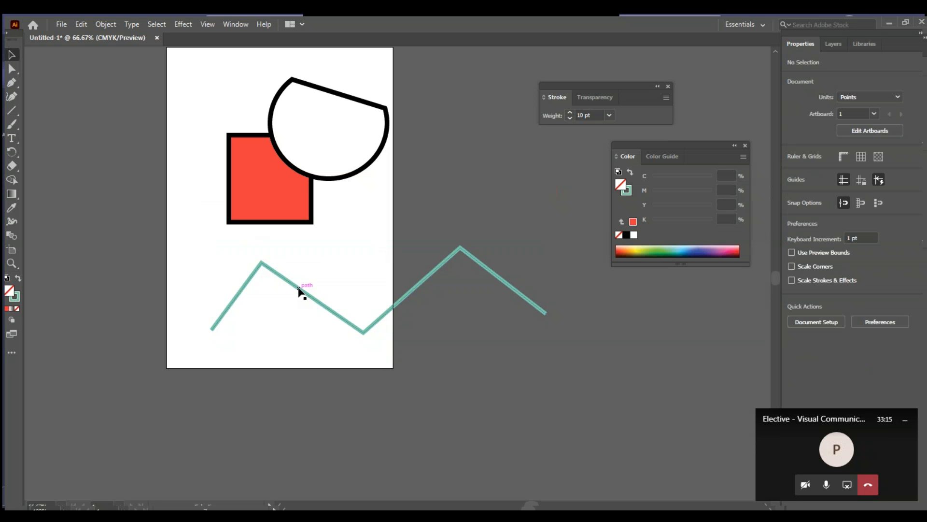
left_click_drag(263, 268, 271, 273)
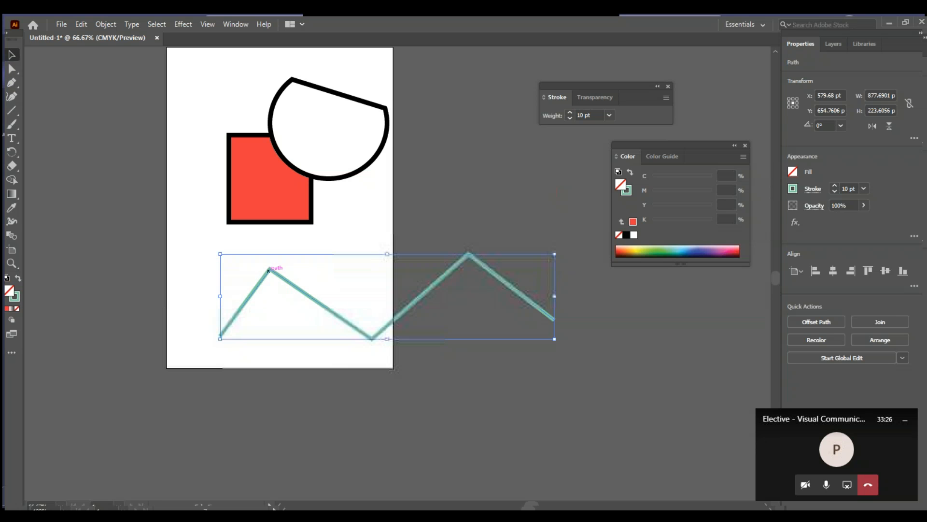
Step: Move the zigzag path about 54 pt left and 11 pt down, round all its corners together with the Direct Selection tool, and deselect it
left_click_drag(270, 270, 249, 273)
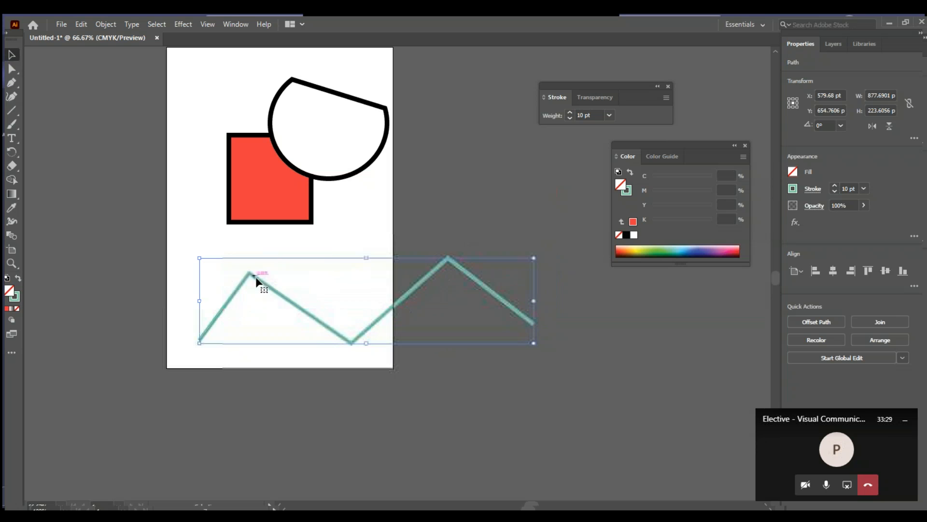
left_click(11, 71)
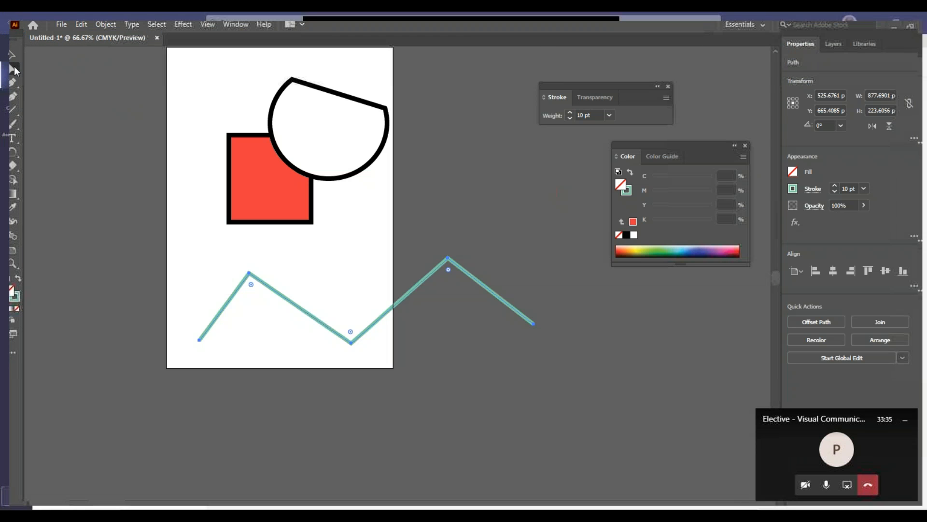
left_click_drag(251, 285, 300, 324)
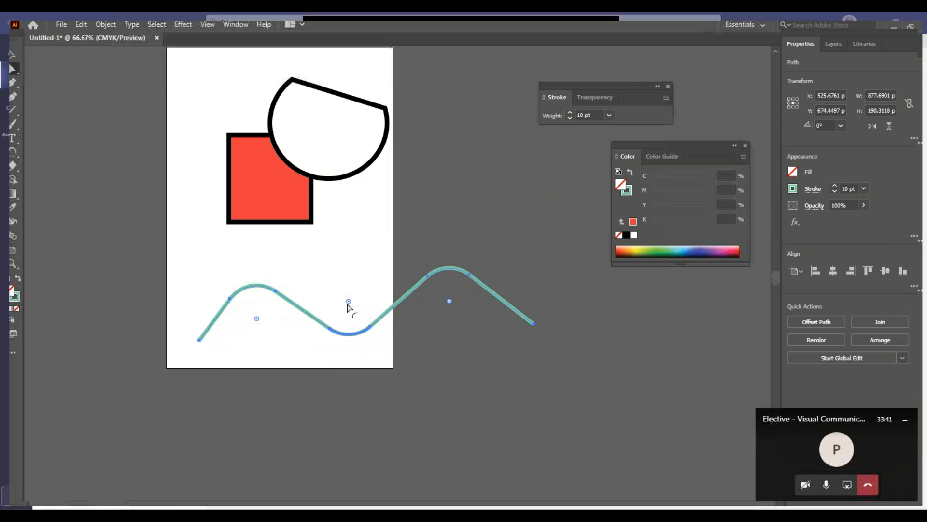
mouse_move(348, 302)
left_mouse_down()
mouse_move(355, 364)
mouse_move(355, 317)
left_mouse_up()
left_click_drag(354, 278, 422, 320)
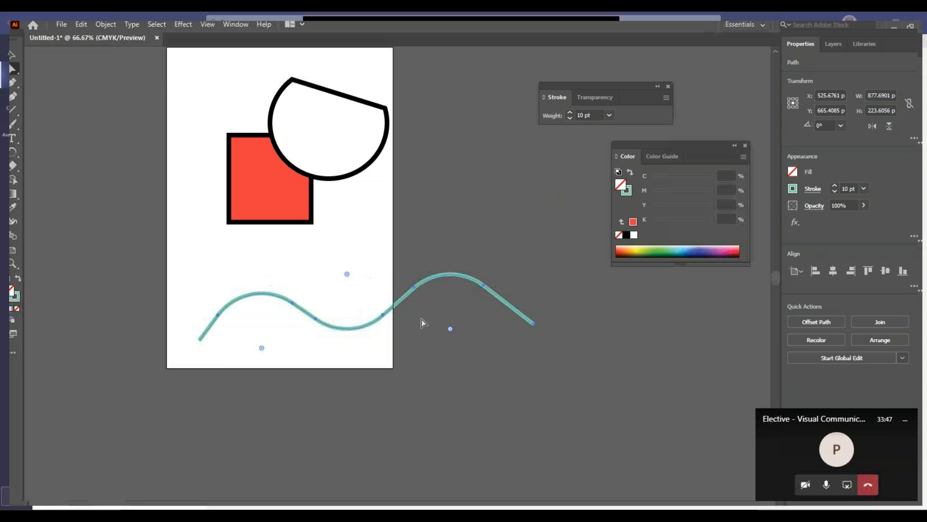
left_click(451, 330)
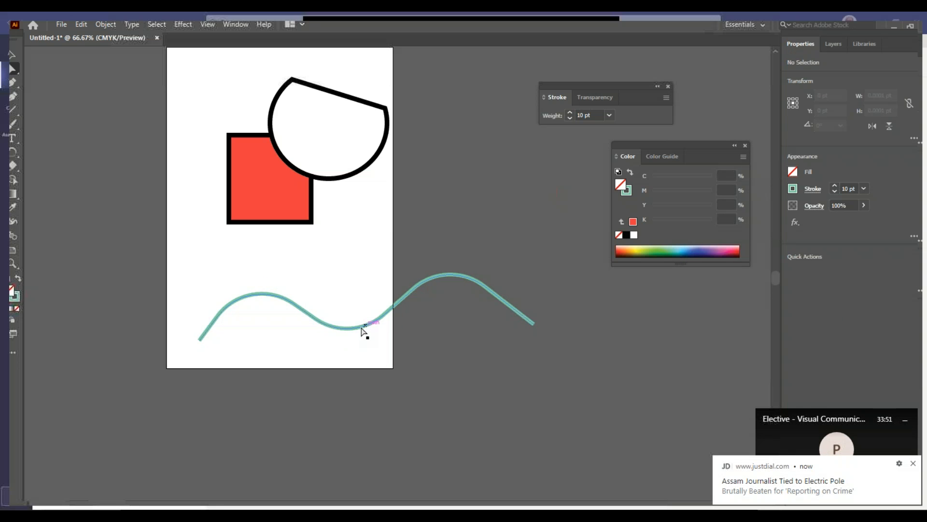
Step: Sharpen only the zigzag's valley corner between the two peaks to 0 pt, and round that corner again
left_click(10, 67)
left_click(337, 332)
left_click_drag(347, 274, 358, 373)
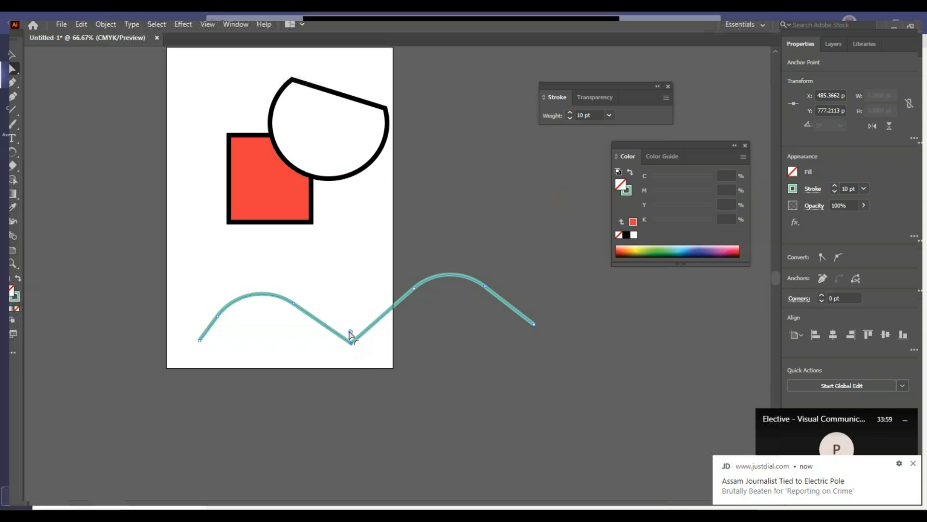
left_click_drag(351, 332, 362, 293)
Step: Select the zigzag's peak curves individually and reduce only the left peak's corner radius to about 27 pt
left_click(451, 273)
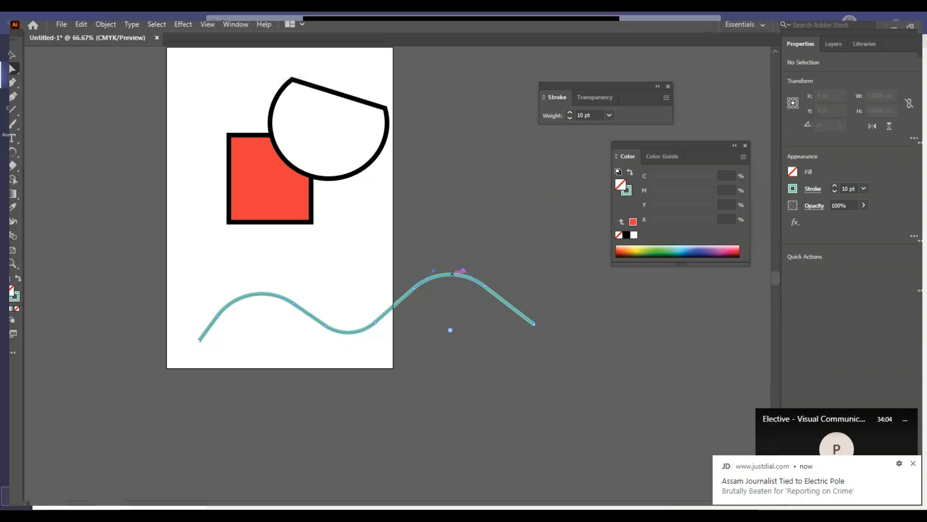
left_click(452, 274)
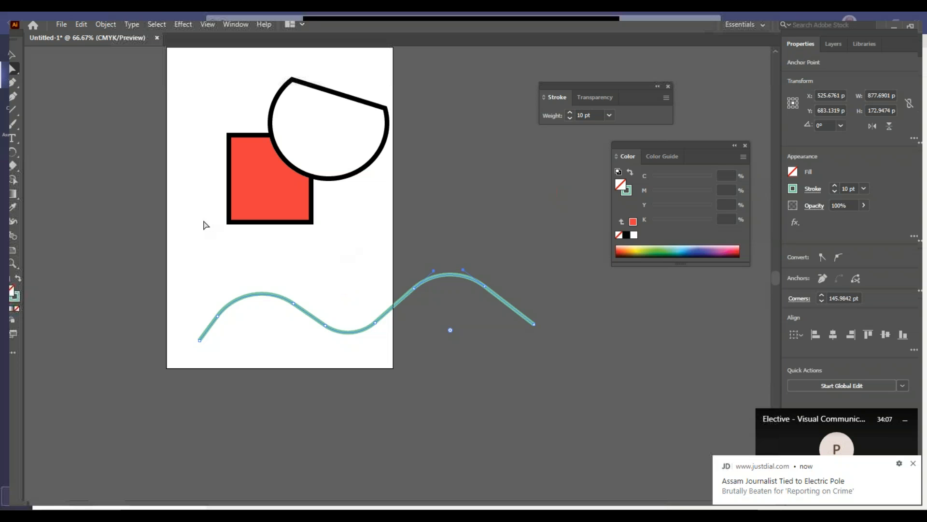
left_click(259, 294)
left_click_drag(262, 348, 252, 286)
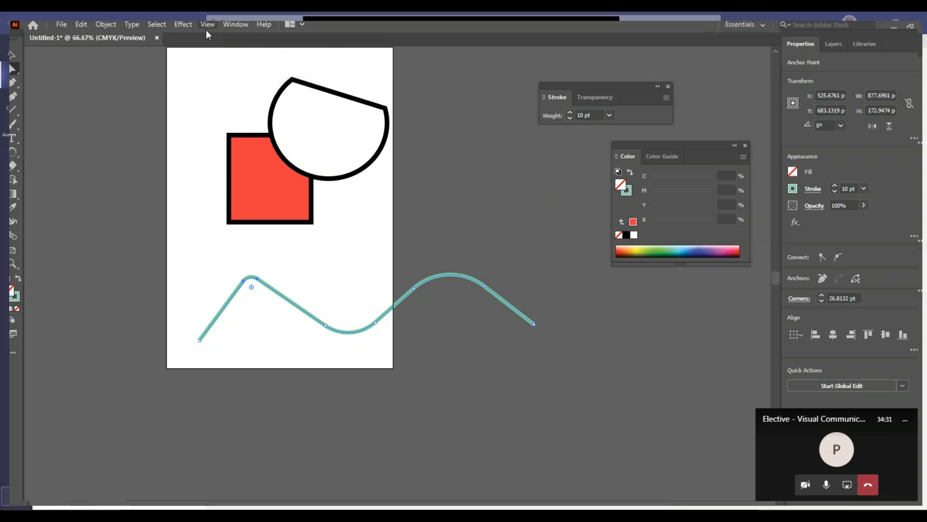
Step: Paint a rising curved stroke about 194 × 85 pt in the artboard's upper-left corner with the Paintbrush tool
left_click(231, 25)
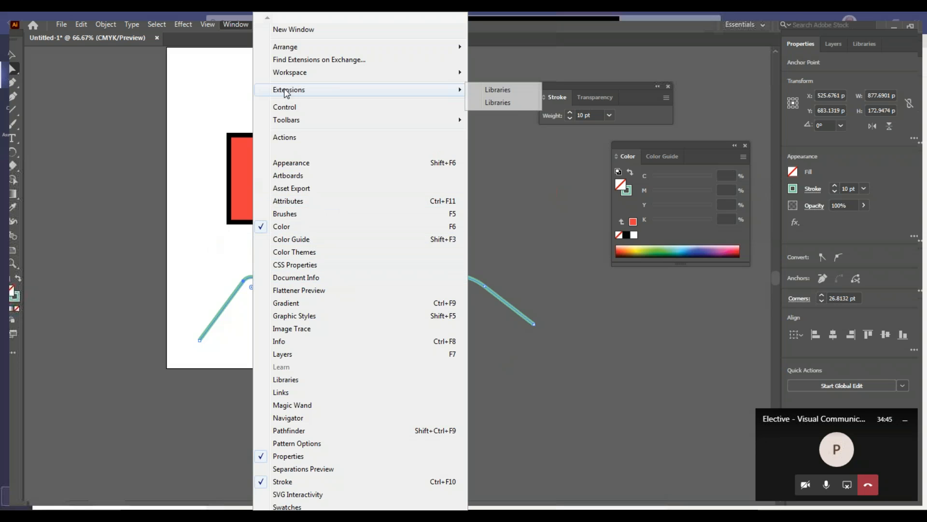
left_click(19, 126)
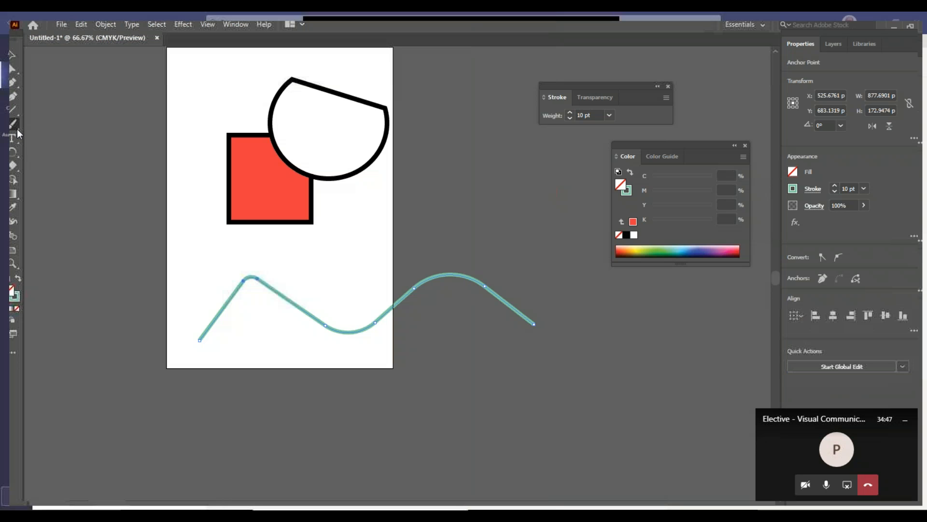
right_click(16, 129)
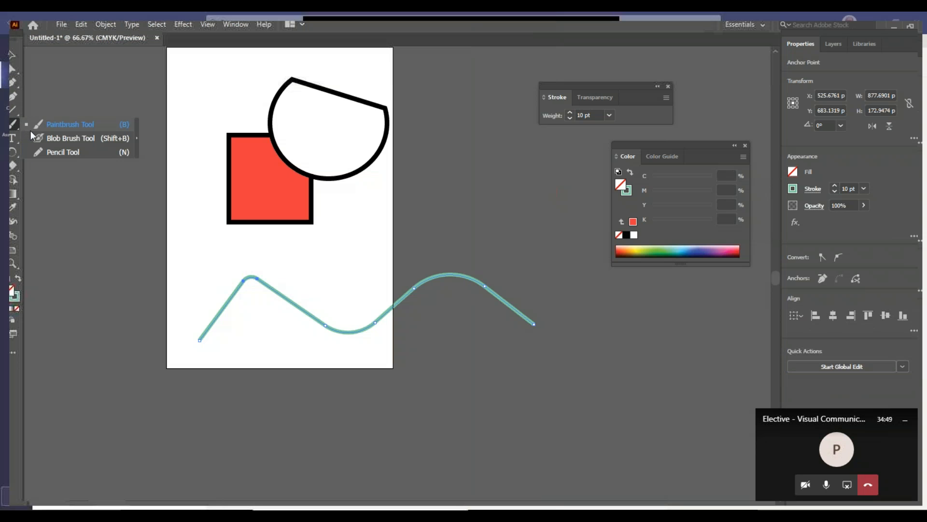
left_click(68, 124)
mouse_move(168, 103)
left_mouse_down()
mouse_move(219, 73)
mouse_move(244, 72)
left_mouse_up()
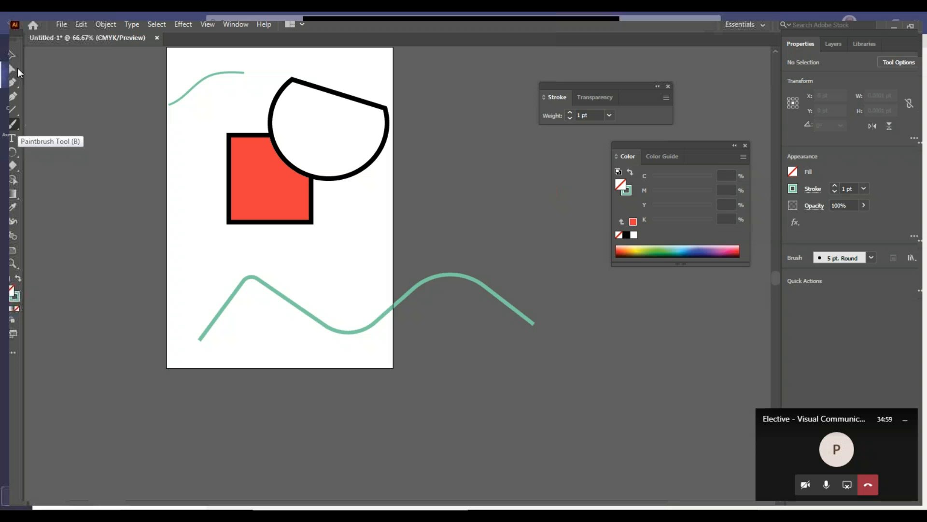
Step: Undock the tools into a floating strip, restore the window size, and paint a short, nearly vertical brush stroke left of the red square
left_click_drag(16, 36, 35, 39)
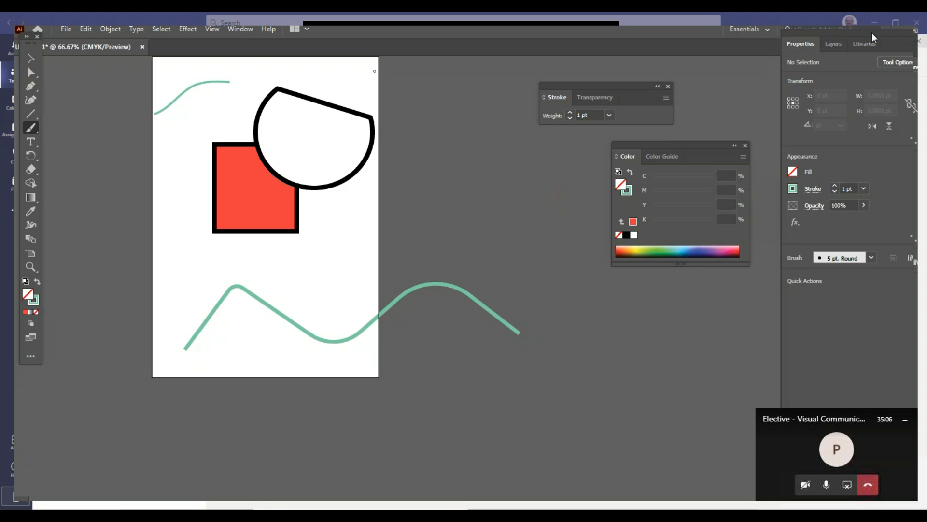
left_click(914, 32)
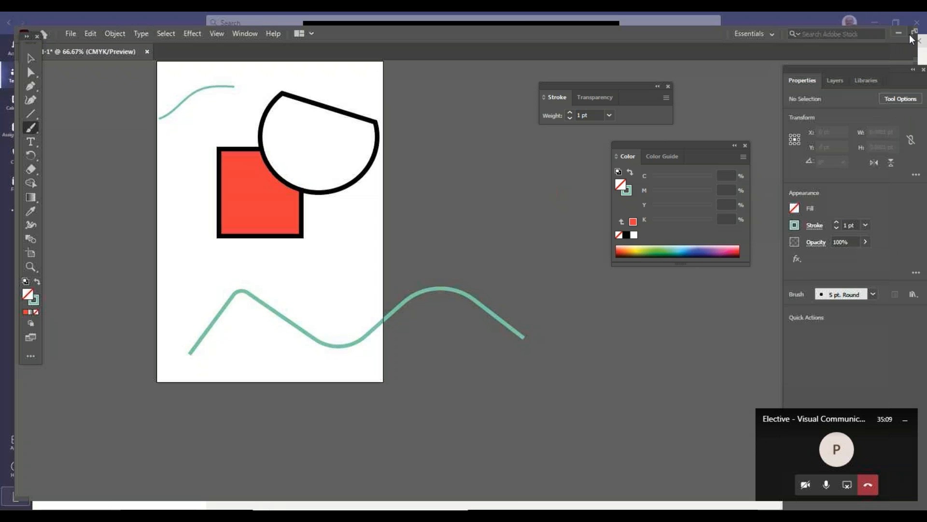
left_click(913, 33)
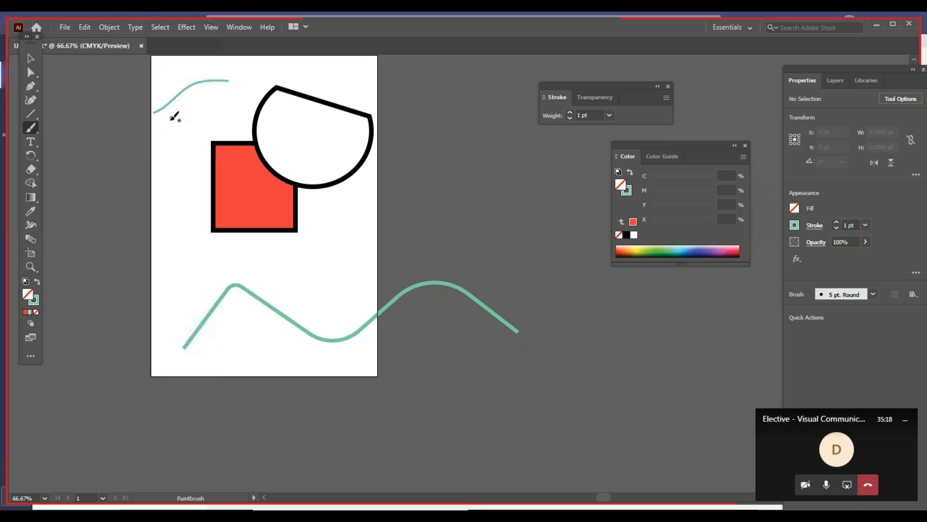
left_click_drag(168, 144, 177, 188)
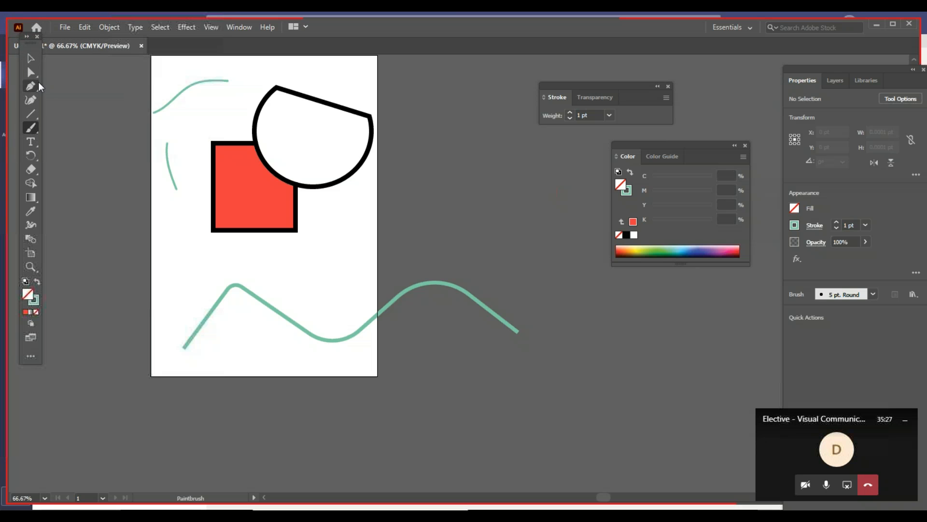
Step: Draw an open four-point wavy path about 357 × 149 pt with the Curvature tool, below and right of the red square
left_click(30, 99)
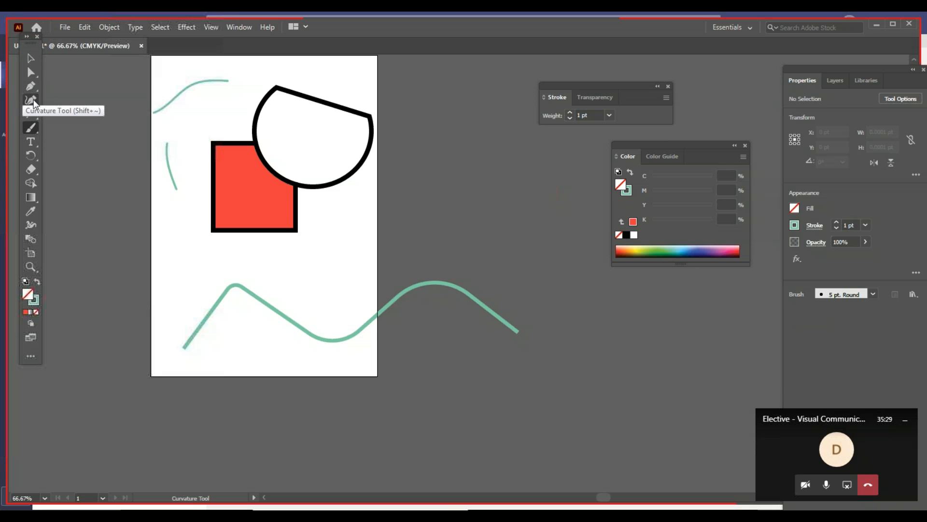
left_click(272, 273)
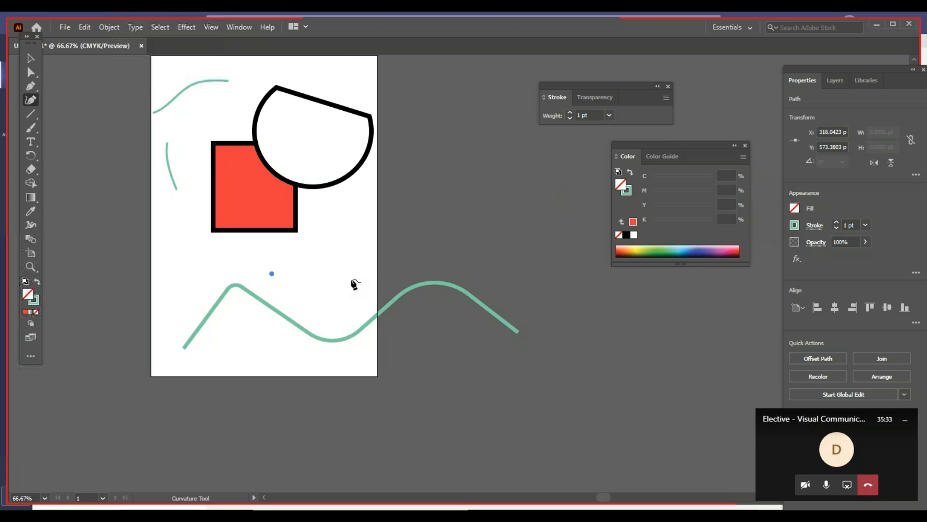
left_click(368, 243)
left_click(350, 296)
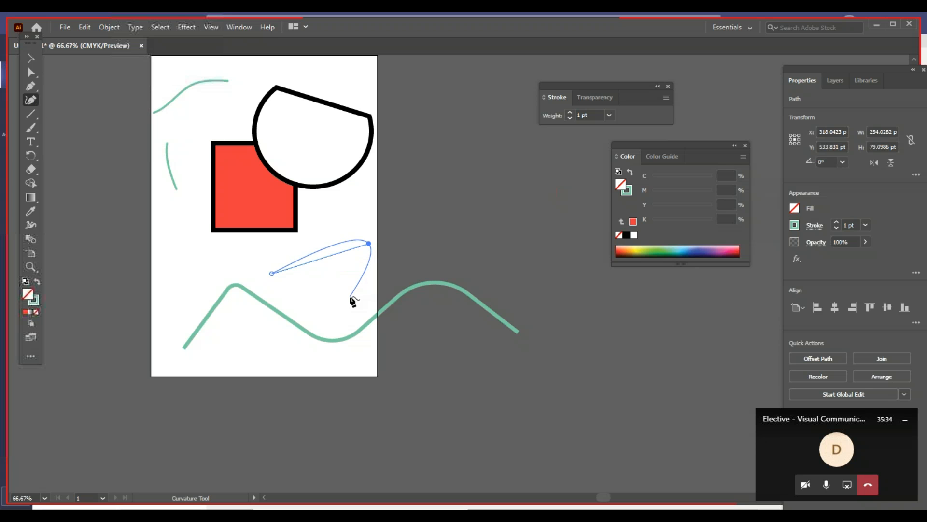
left_click(408, 258)
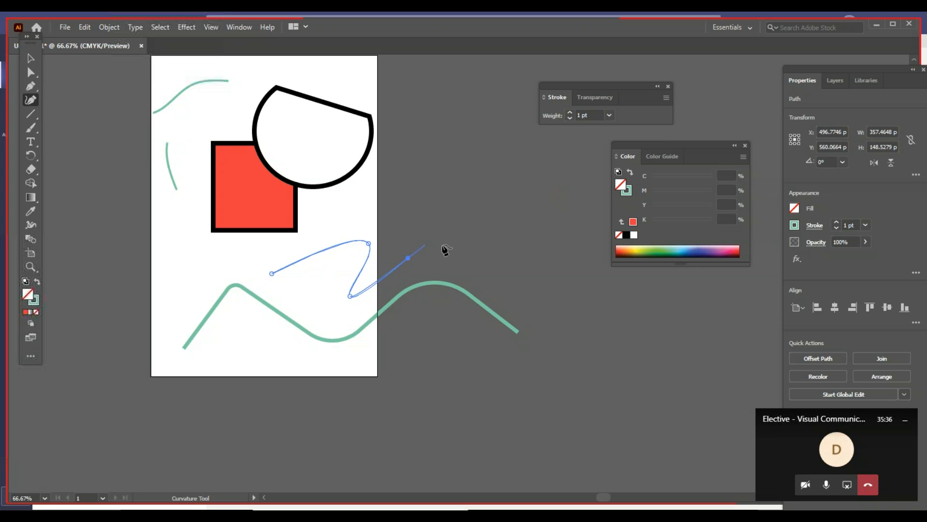
Step: Draw an open three-point angular path left of the wavy path with the Pen tool, and select the wavy path for comparison
left_click(31, 86)
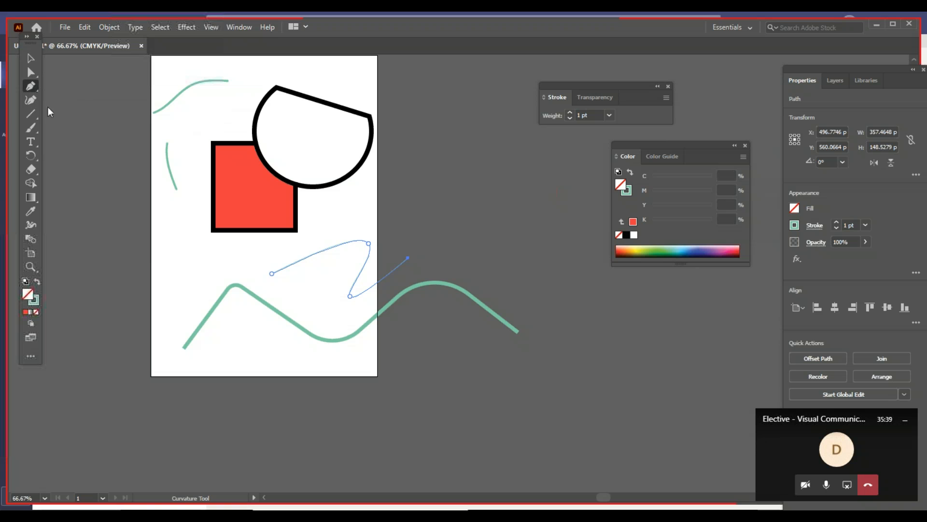
left_click(167, 287)
left_click(183, 235)
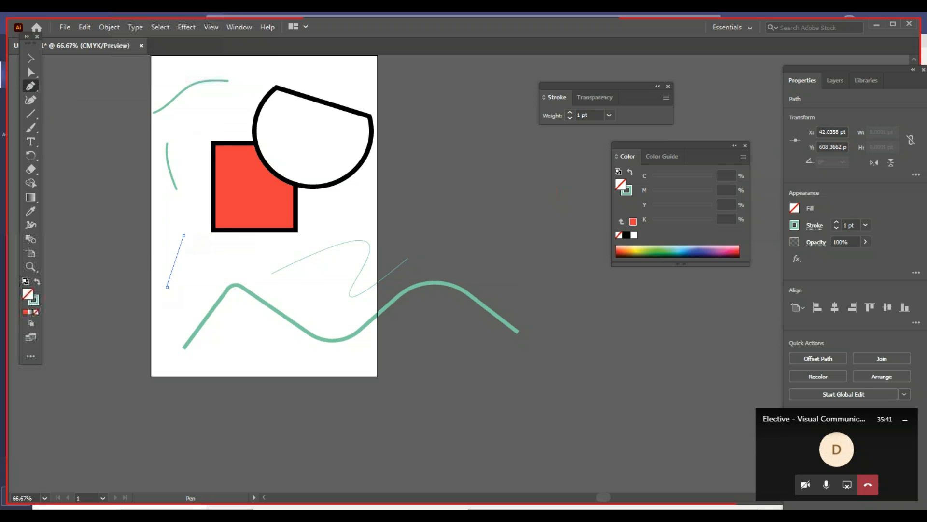
left_click(217, 261)
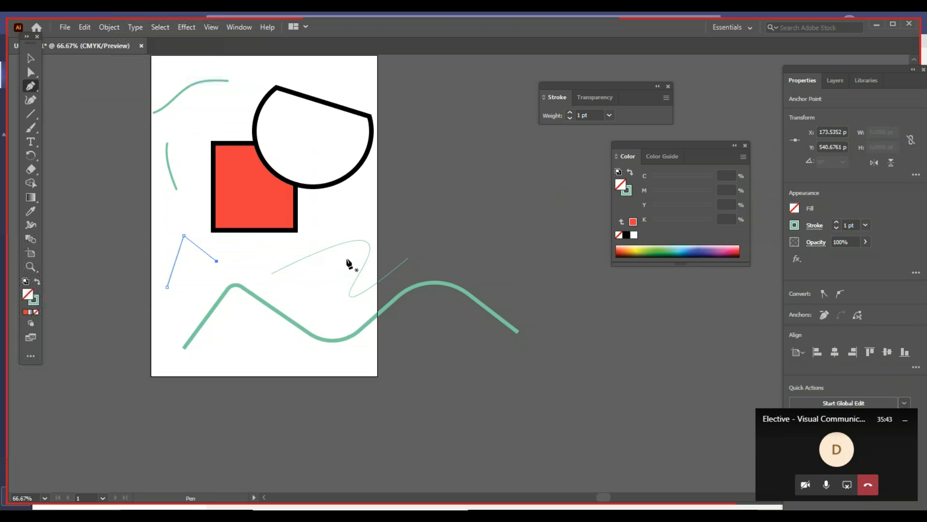
left_click(30, 58)
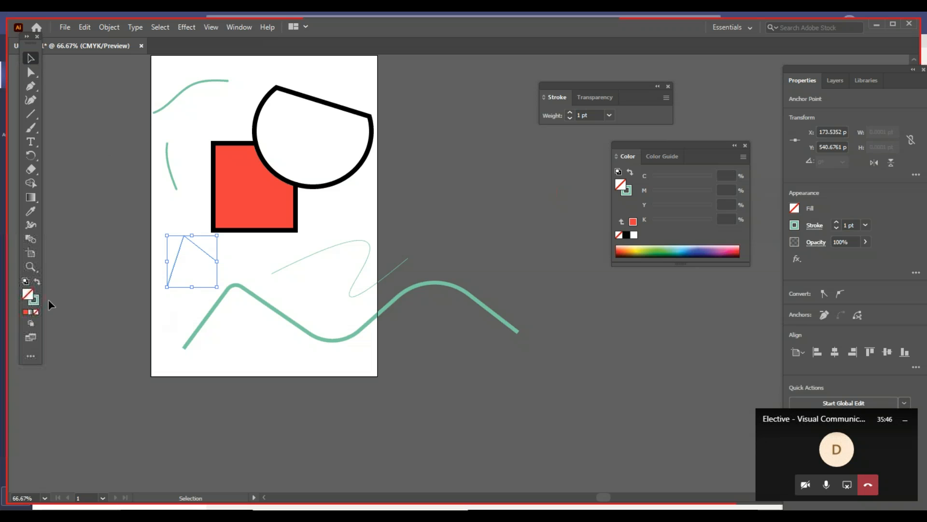
left_click(359, 276)
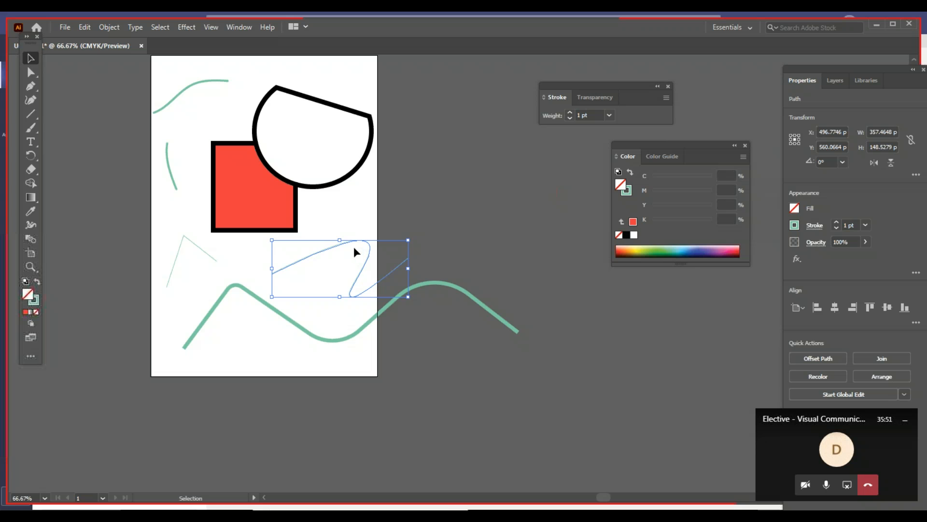
Step: Paint a short S-shaped stroke just below the upper-left curved stroke with the Paintbrush tool
left_click(34, 127)
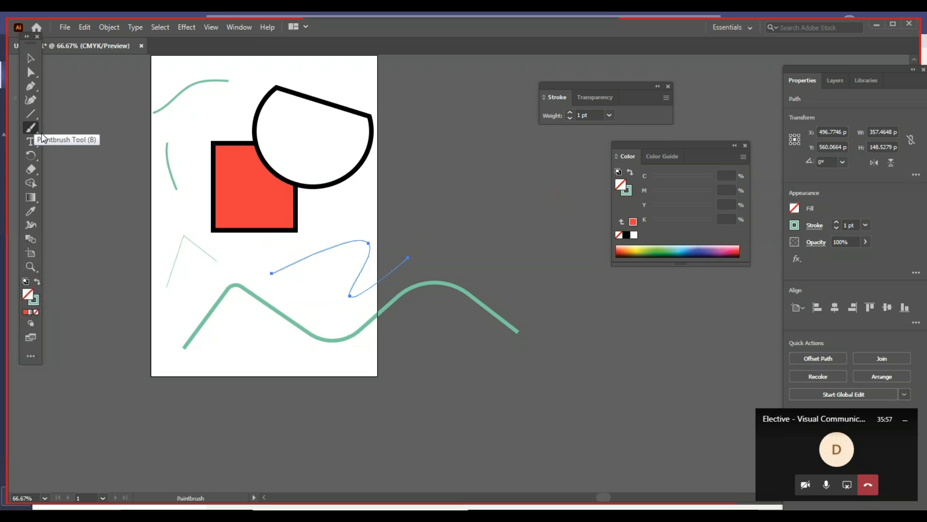
left_click_drag(201, 104, 219, 87)
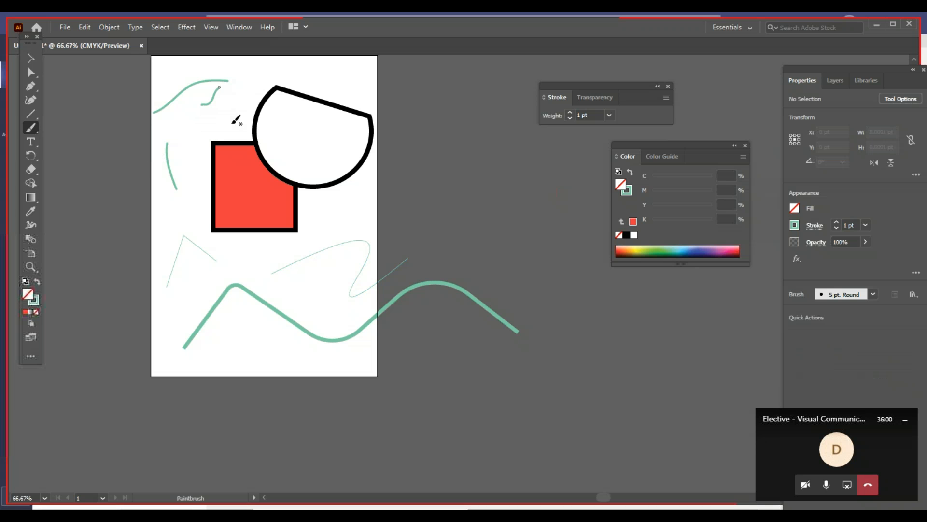
Step: Show the available brushes and apply the rough charcoal-like art brush to the long curved stroke in the artboard's upper-left corner
left_click(239, 27)
left_click(292, 214)
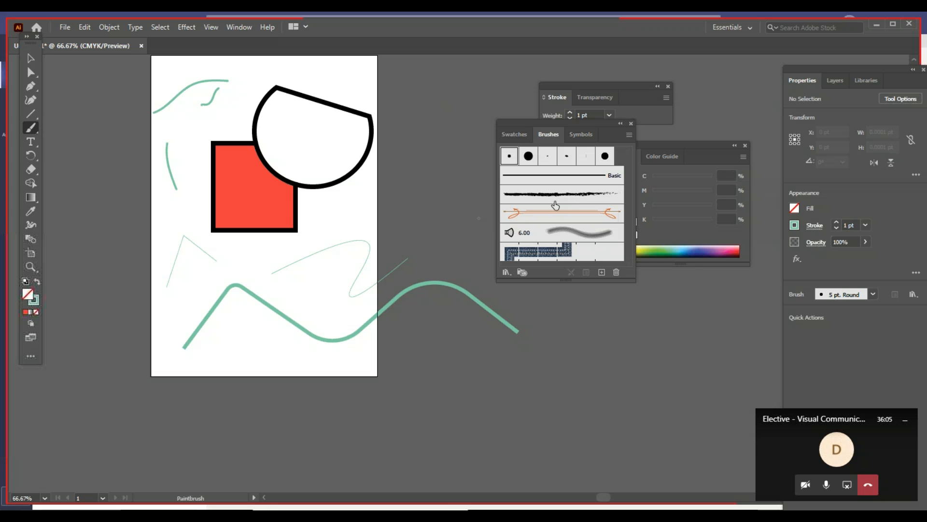
left_click(29, 58)
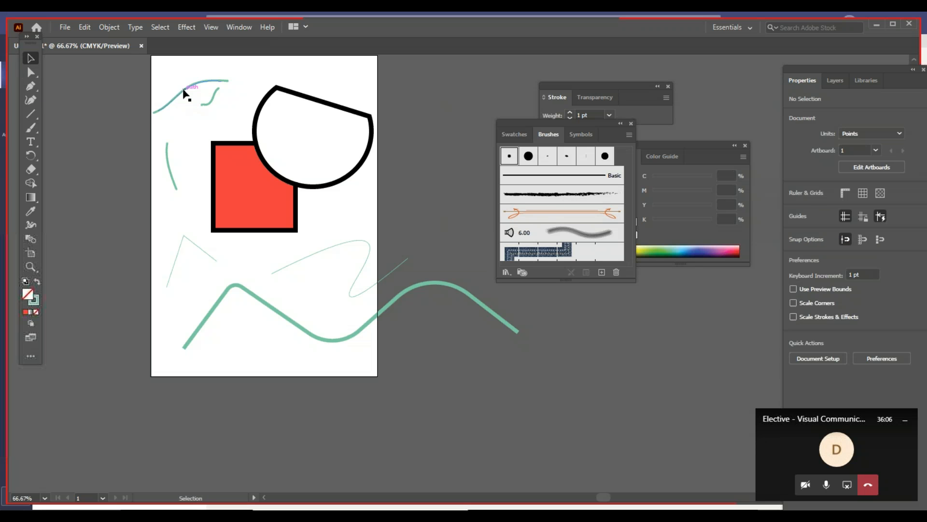
left_click(184, 92)
left_click(588, 198)
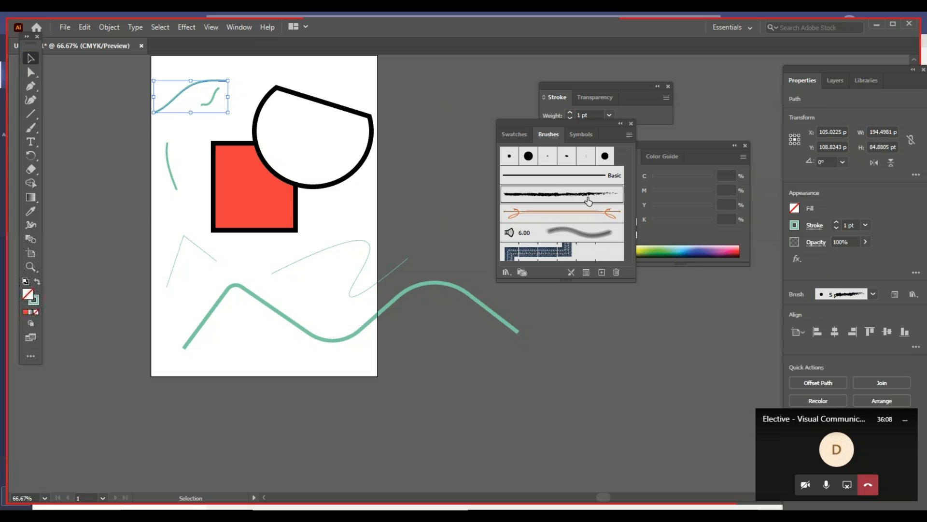
Step: Deselect the restyled stroke and examine its rough brush texture up close beside the plain round strokes
left_click(189, 97)
key("z")
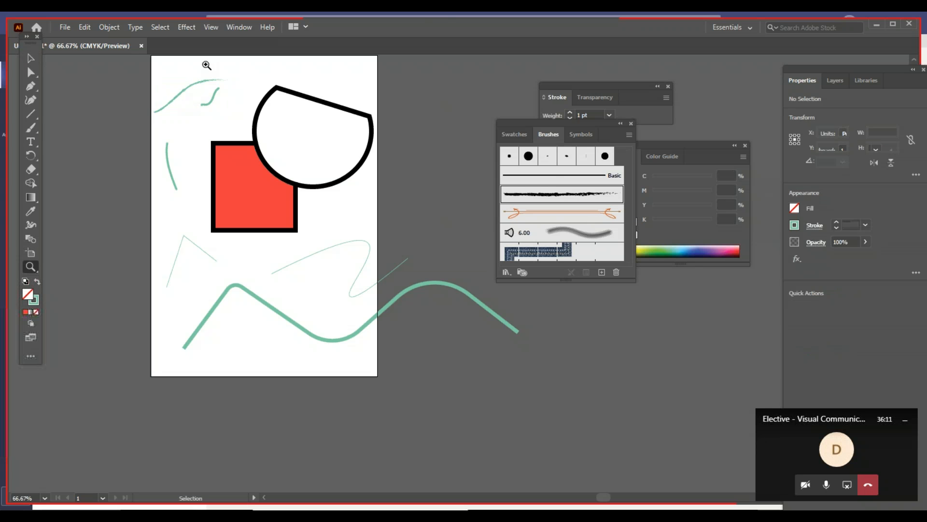
left_click(165, 99)
left_click_drag(463, 279, 244, 270)
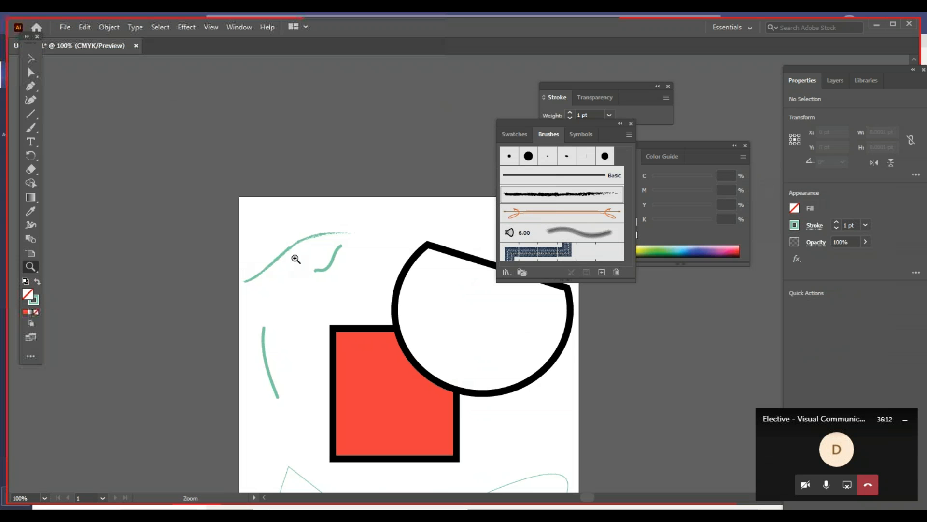
left_click(296, 256)
left_click_drag(415, 279, 228, 265)
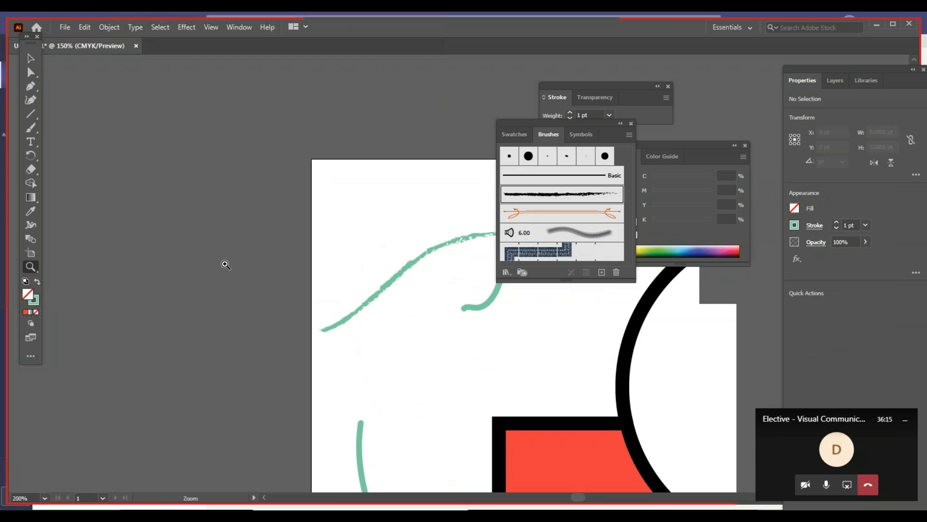
left_click(241, 266)
left_click(231, 261, "alt")
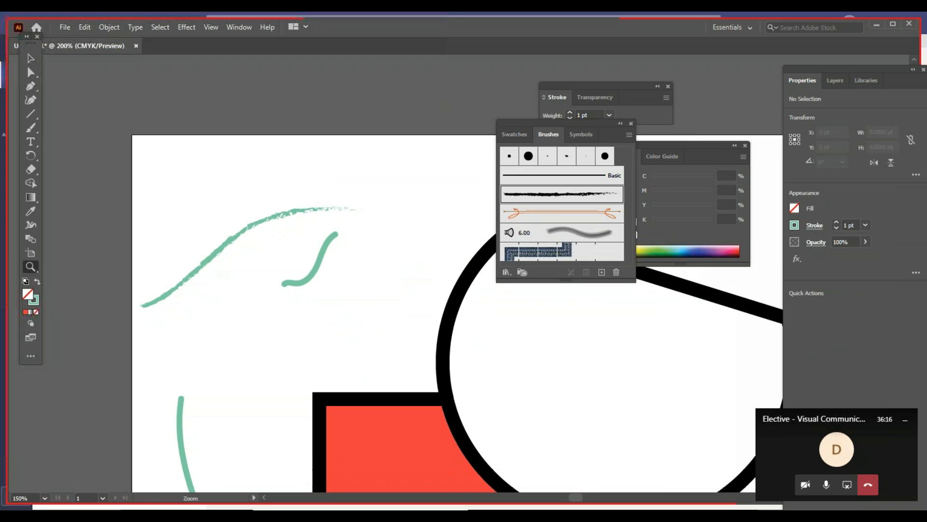
Step: Apply the rough charcoal-like art brush to the black cut-off circle path above the red shape
key("alt+Tab")
key("alt+Tab")
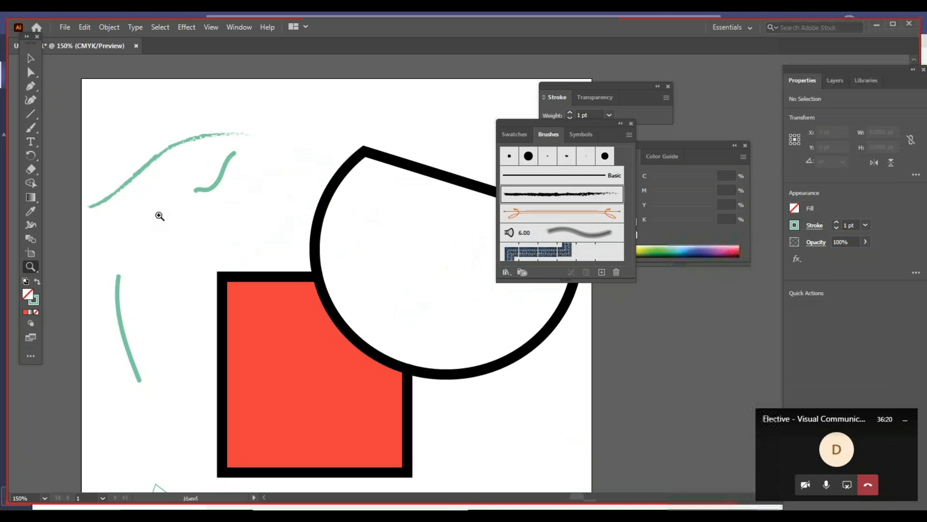
key("v")
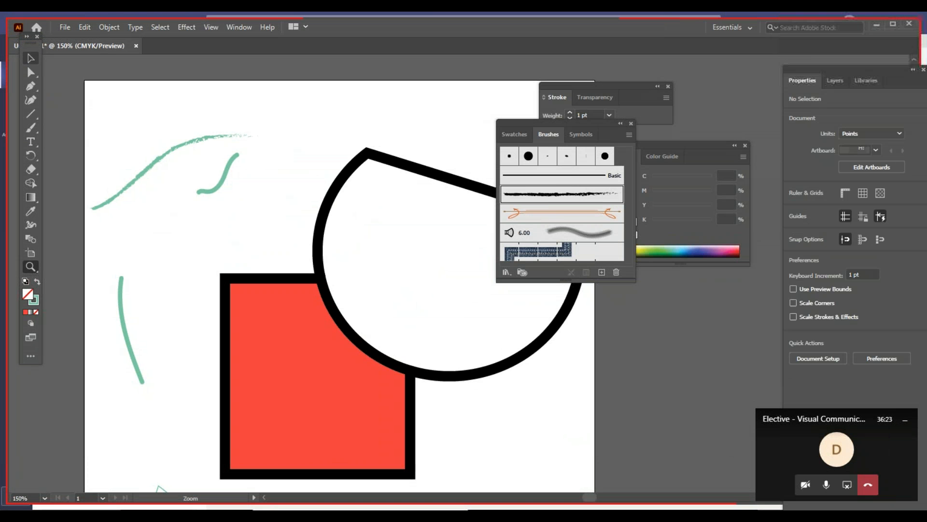
left_click(353, 166)
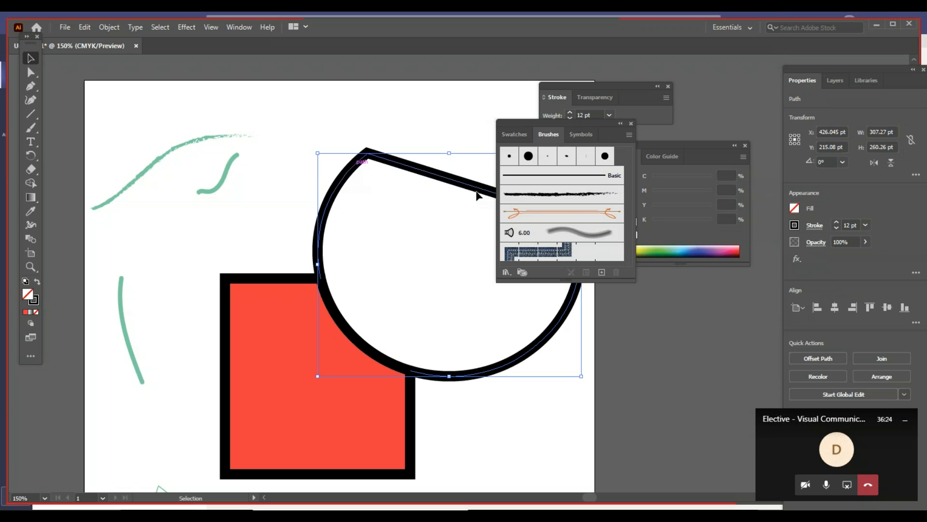
left_click(563, 203)
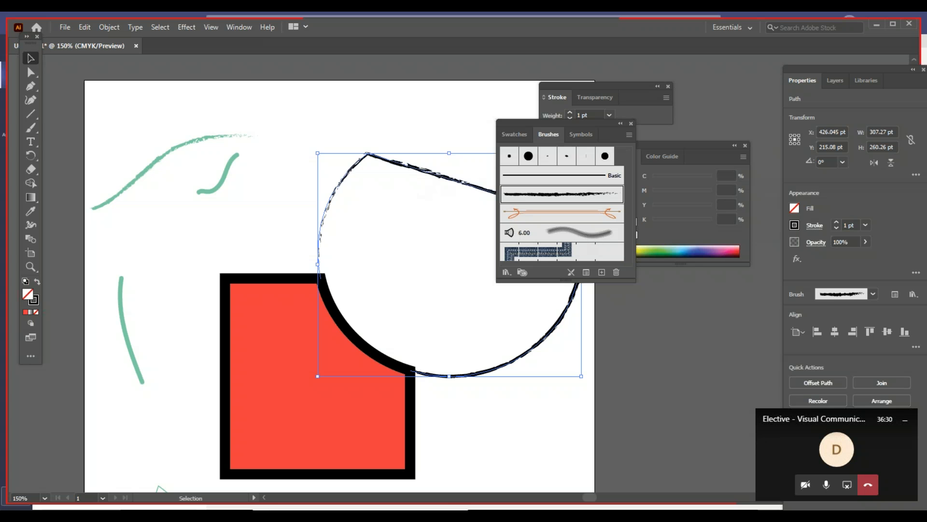
Step: Collapse the brush options covering the artwork and set the circle path's stroke weight to 12 pt
left_click(621, 123)
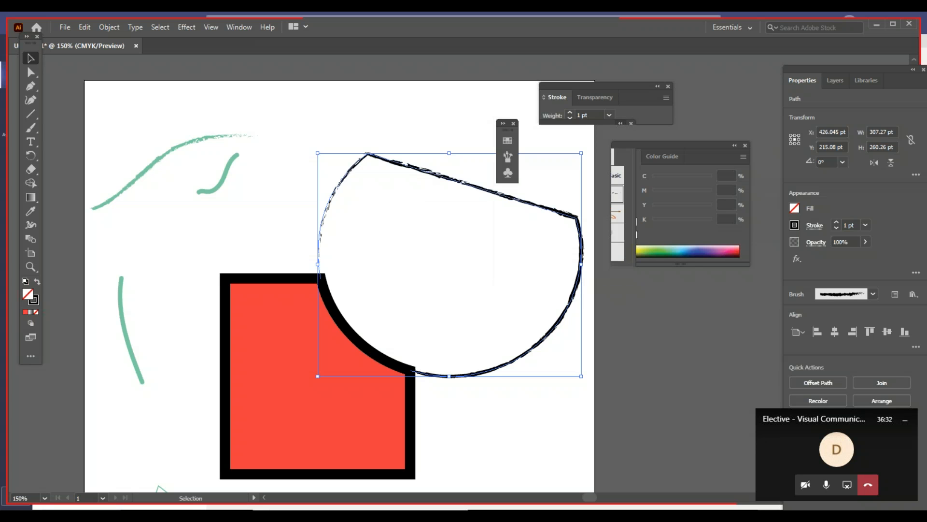
left_click(589, 115)
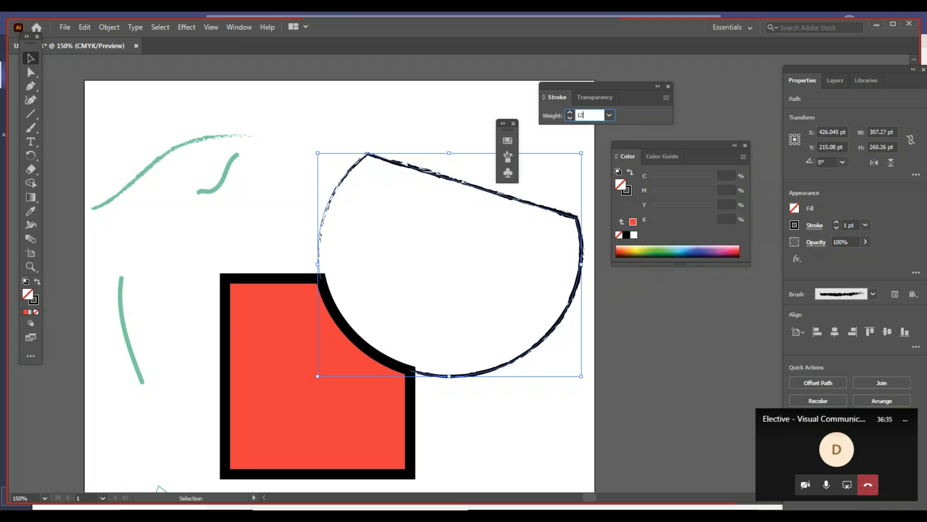
type("12")
key("Return")
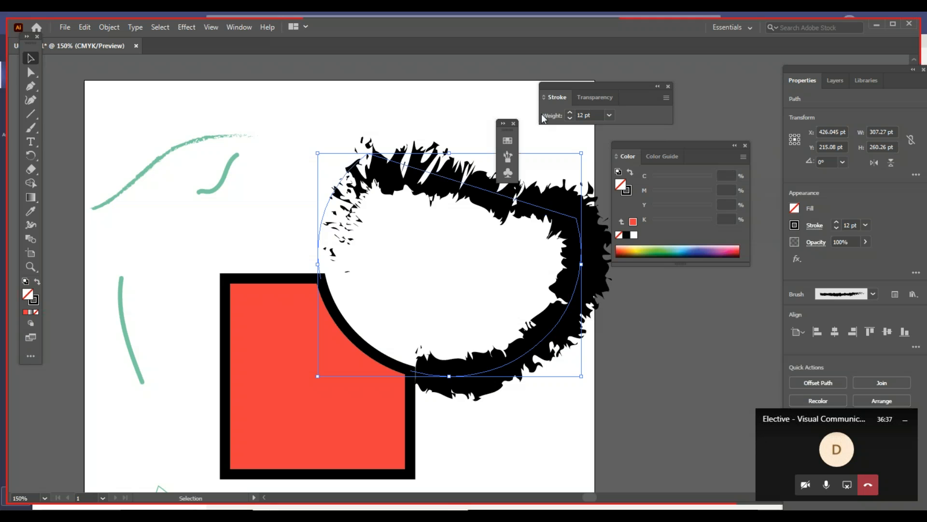
Step: Set the cut-off circle path's stroke weight to 6 pt and deselect it
left_click(596, 115)
type("6")
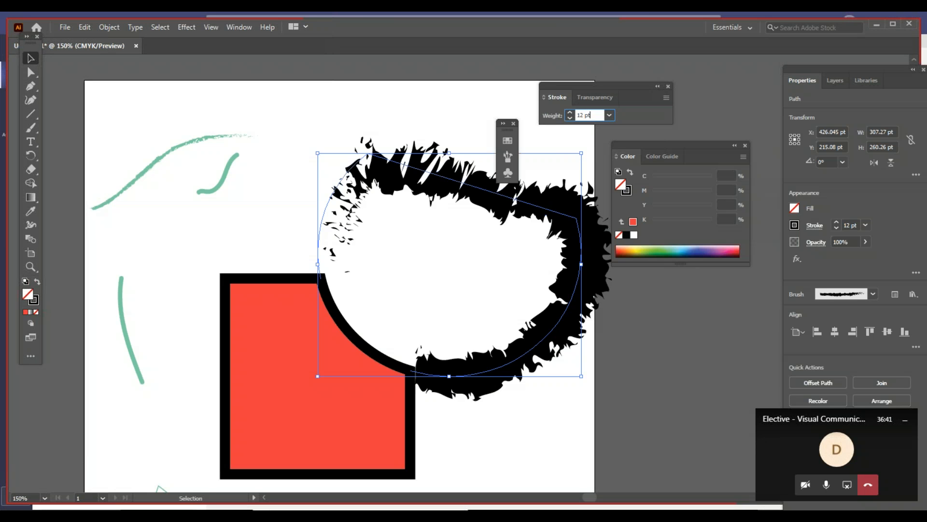
type("6")
key("Return")
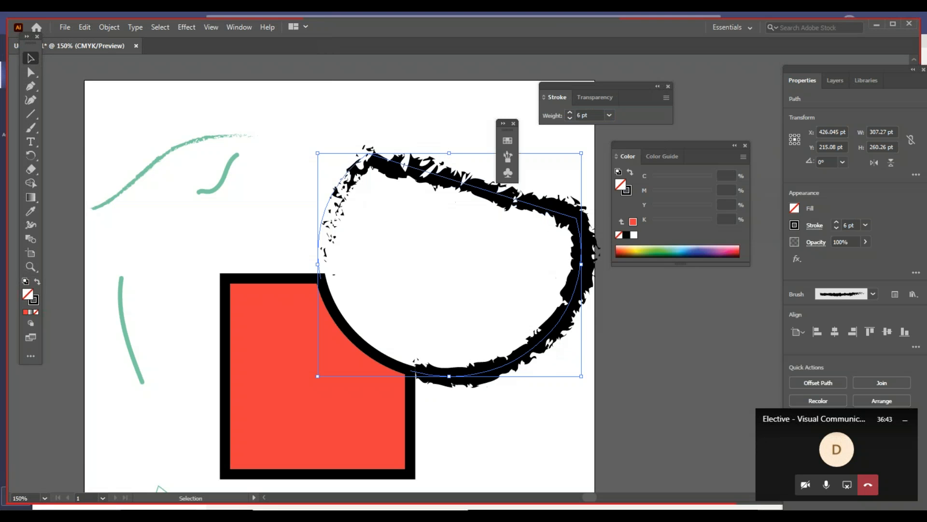
left_click(499, 339)
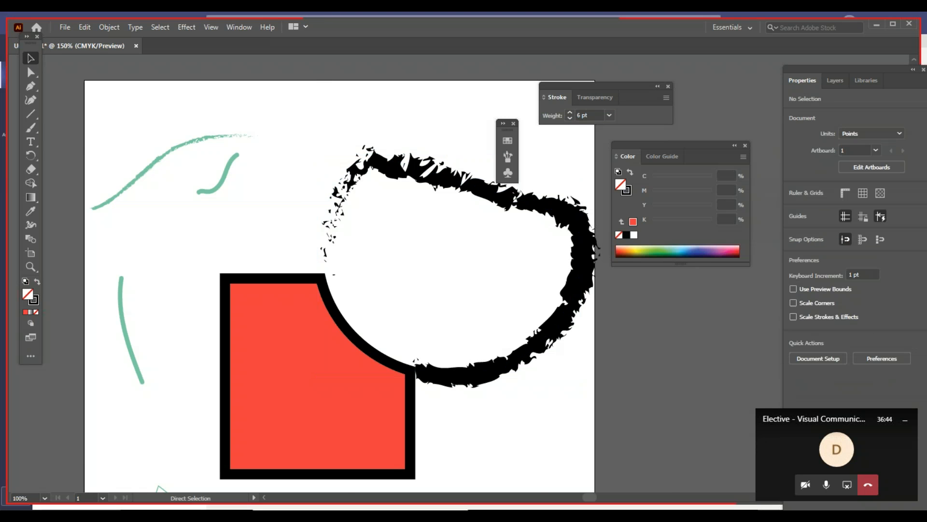
Step: Reselect the cut-off circle path and apply the orange looped-arrow art brush to its stroke
key("ctrl+1")
key("z")
left_click_drag(356, 373, 248, 276)
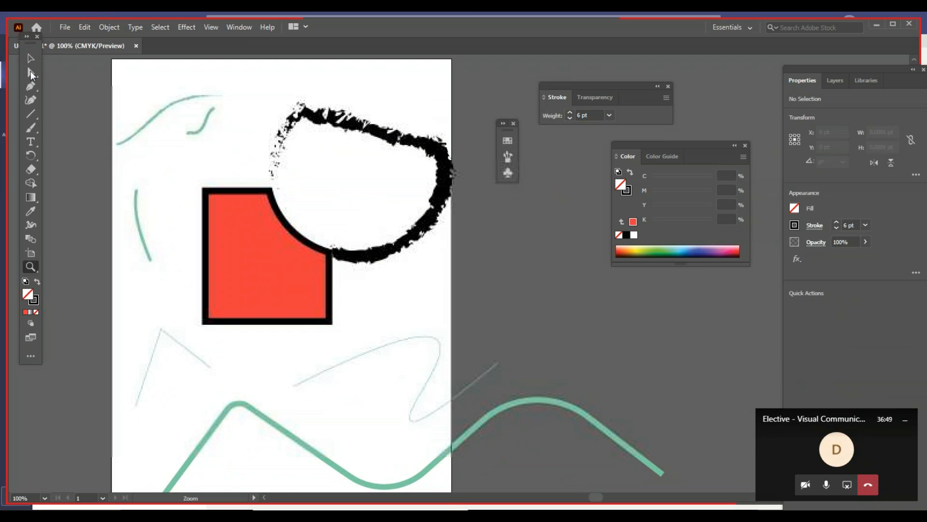
left_click(31, 59)
left_click(388, 140)
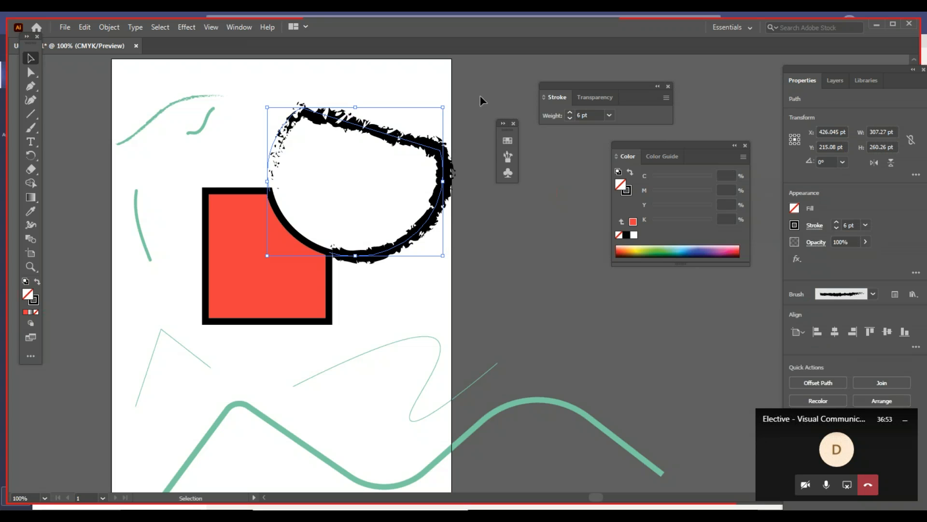
left_click(511, 157)
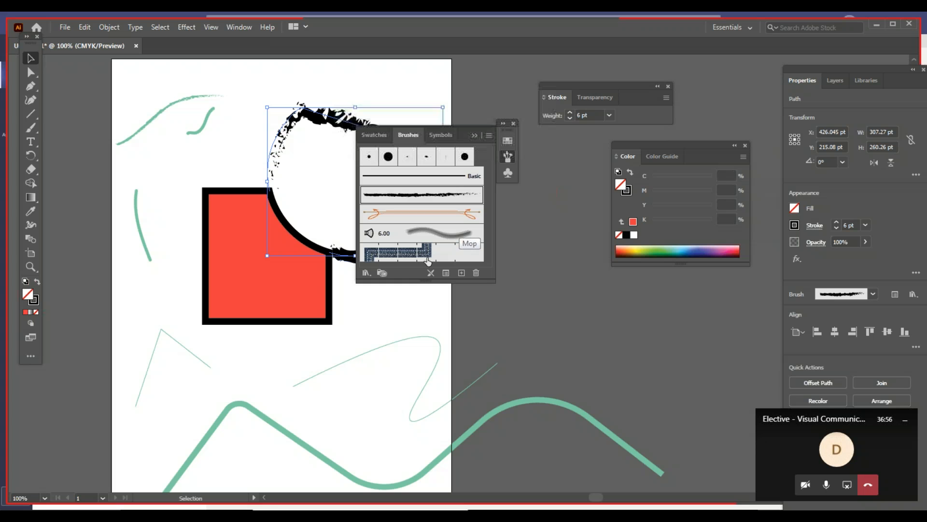
left_click(398, 217)
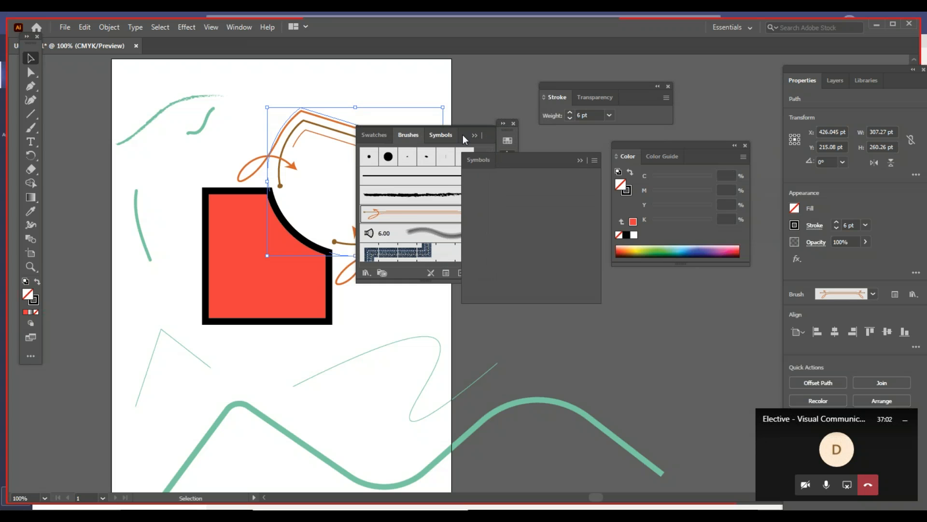
Step: Show the Symbols collection and move its panel group off the artwork, beside the artboard
mouse_move(442, 134)
left_mouse_down()
mouse_move(536, 207)
mouse_move(446, 136)
left_mouse_up()
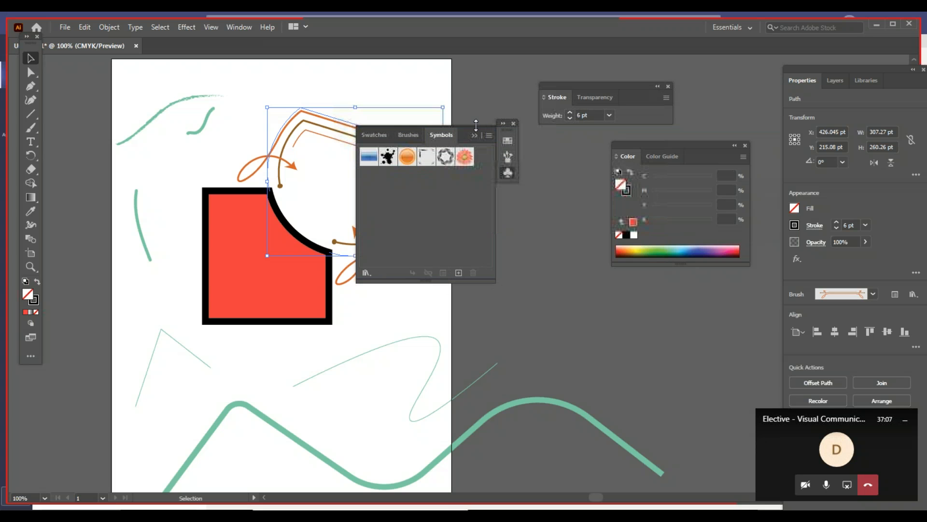
left_click_drag(476, 125, 476, 147)
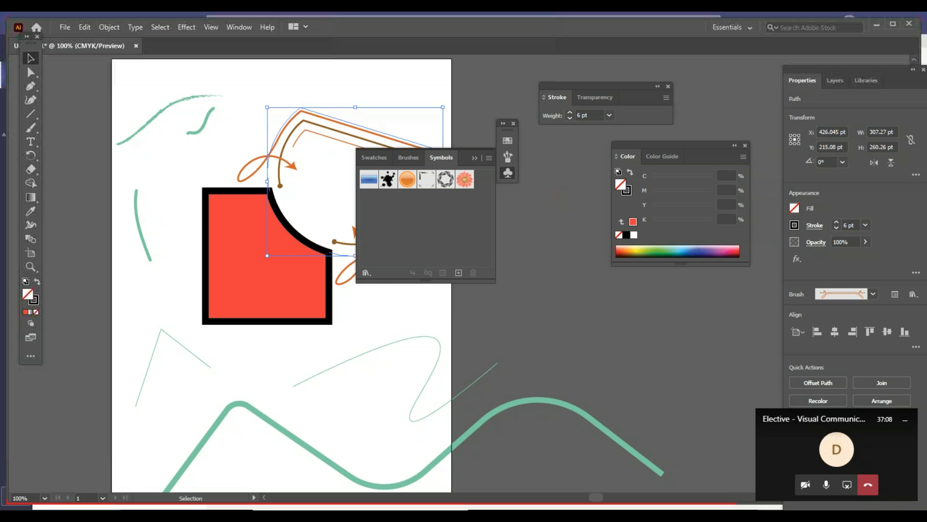
left_click_drag(459, 157, 599, 134)
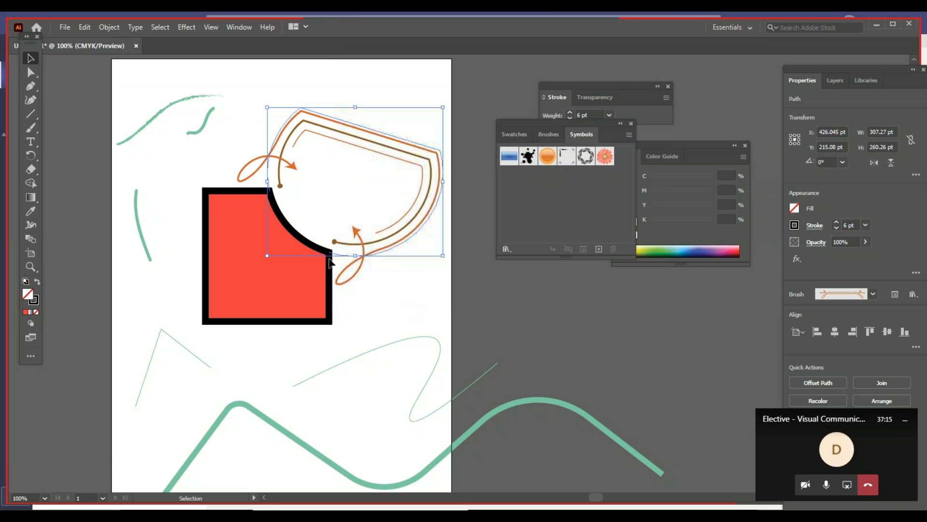
Step: Apply the 6.00 Mop bristle brush to the thin wavy path below the red shape and deselect it
left_click(407, 343)
left_click(548, 134)
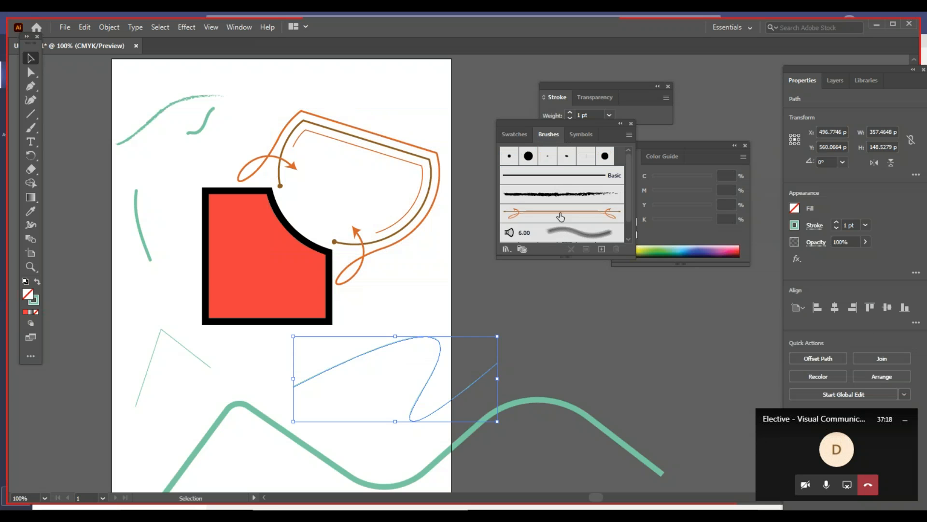
left_click(560, 233)
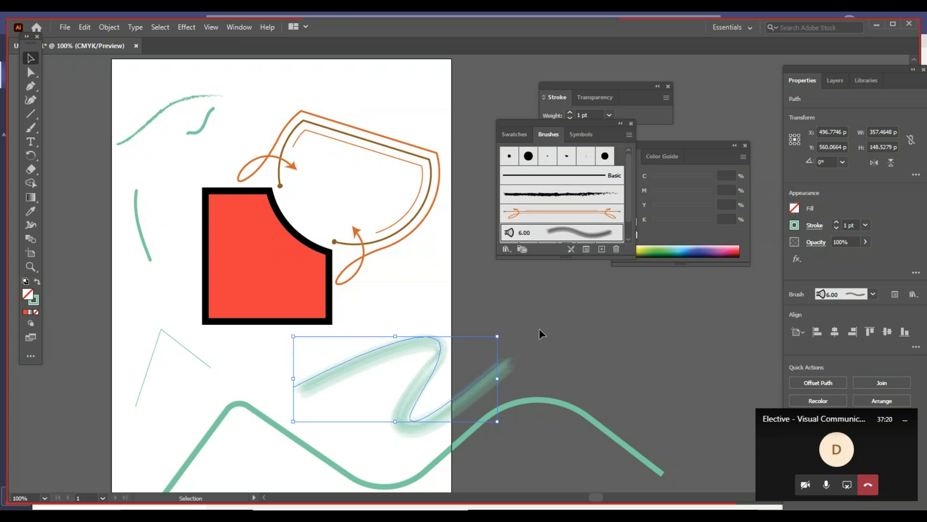
left_click(489, 363)
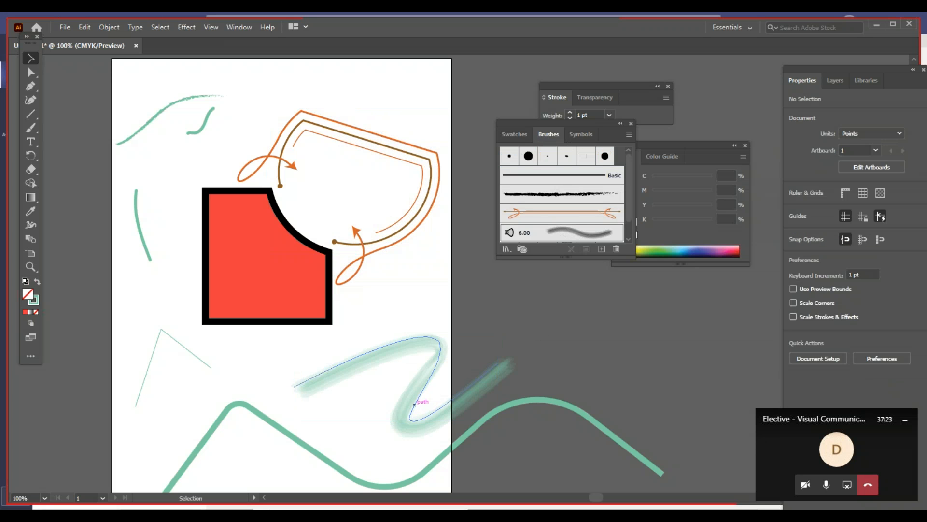
Step: Apply the blue denim pattern brush to the thick zigzag path near the artboard's bottom and deselect it
scroll(628, 217, "down", 1)
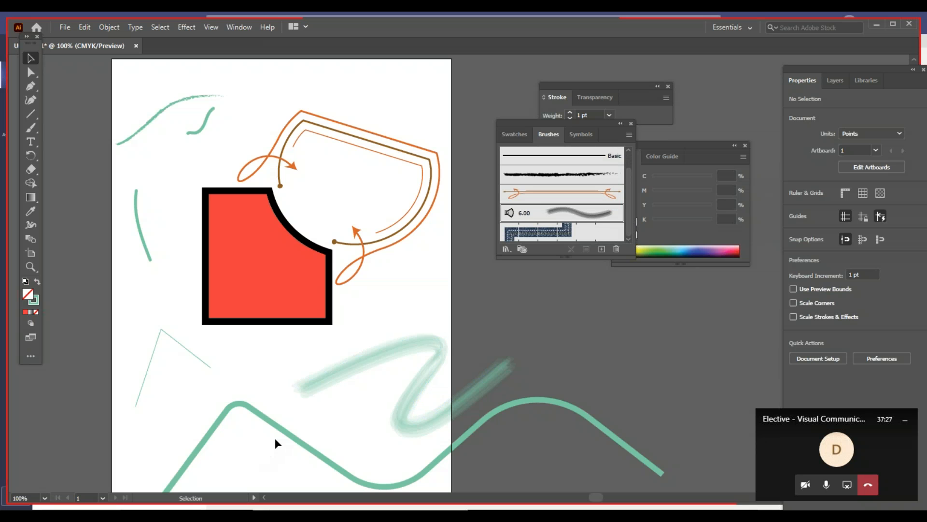
left_click(292, 432)
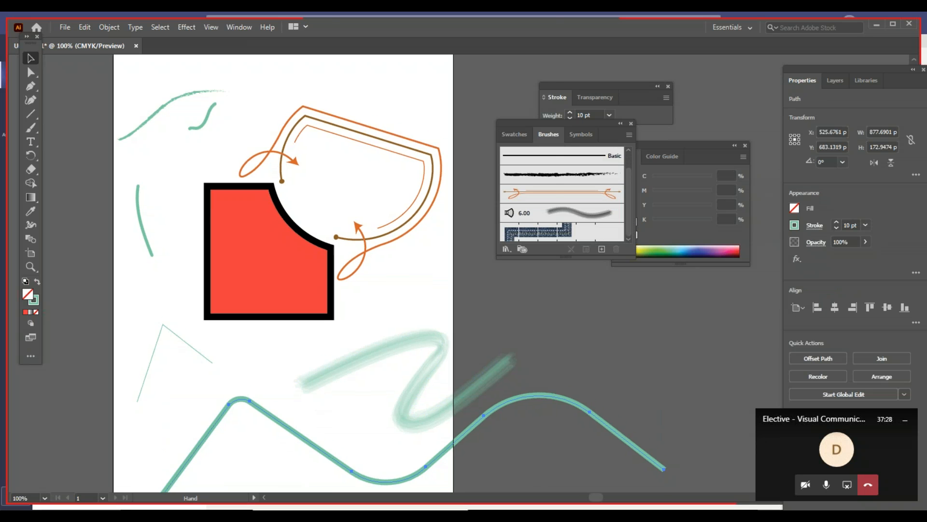
scroll(321, 403, "down", 5)
left_click(571, 232)
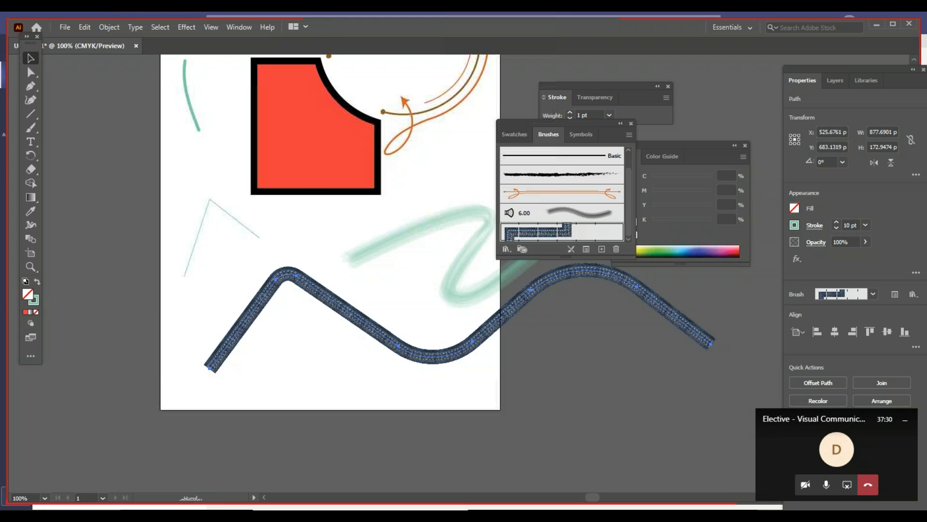
left_click(545, 356)
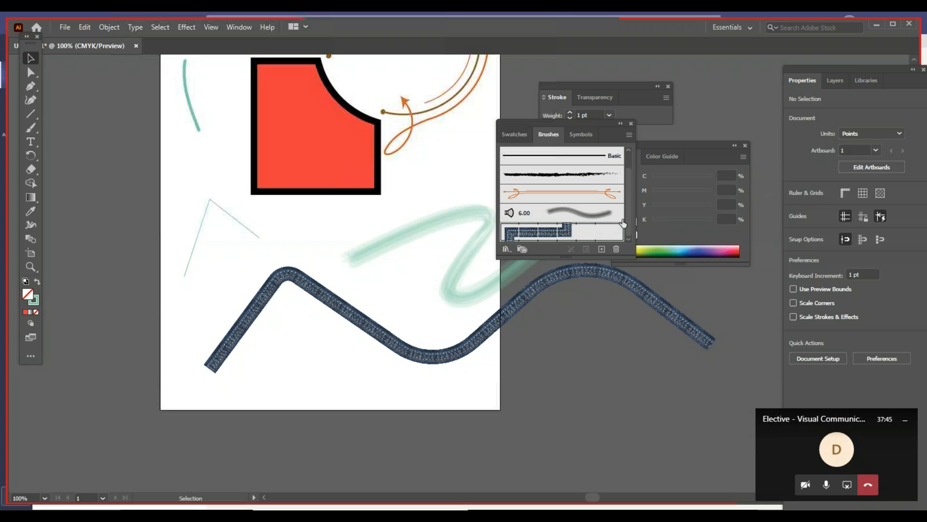
Step: Apply the 3 pt. Oval and 5 pt. Oval brushes in turn to the thin angular path and set its stroke weight to 12 pt
scroll(631, 205, "up", 1)
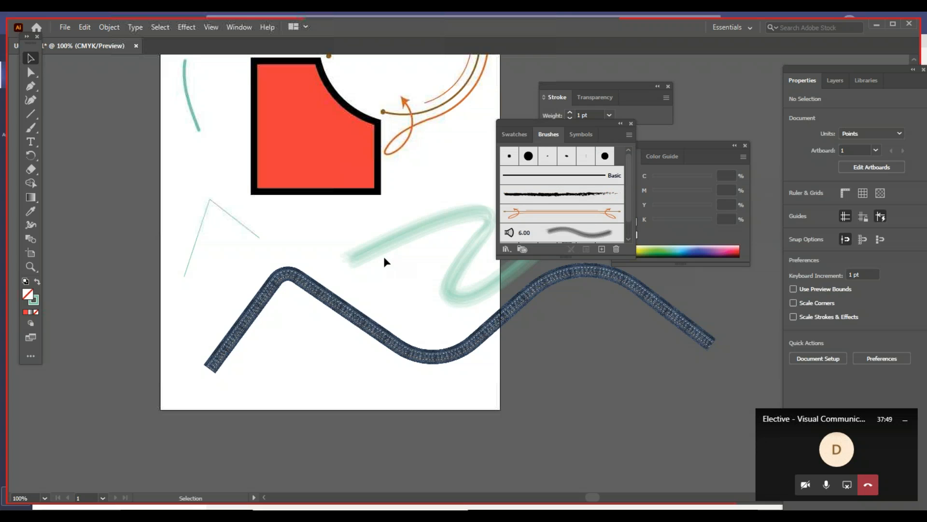
left_click(256, 234)
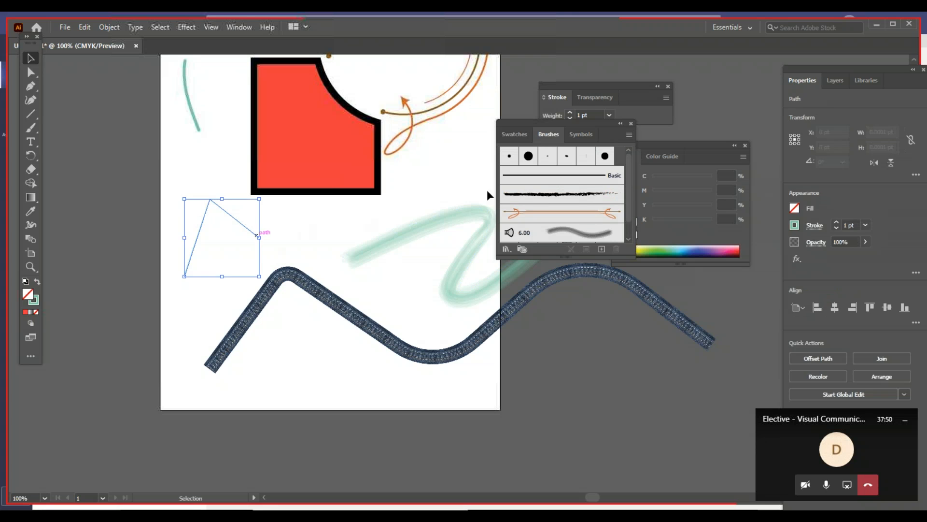
left_click(551, 160)
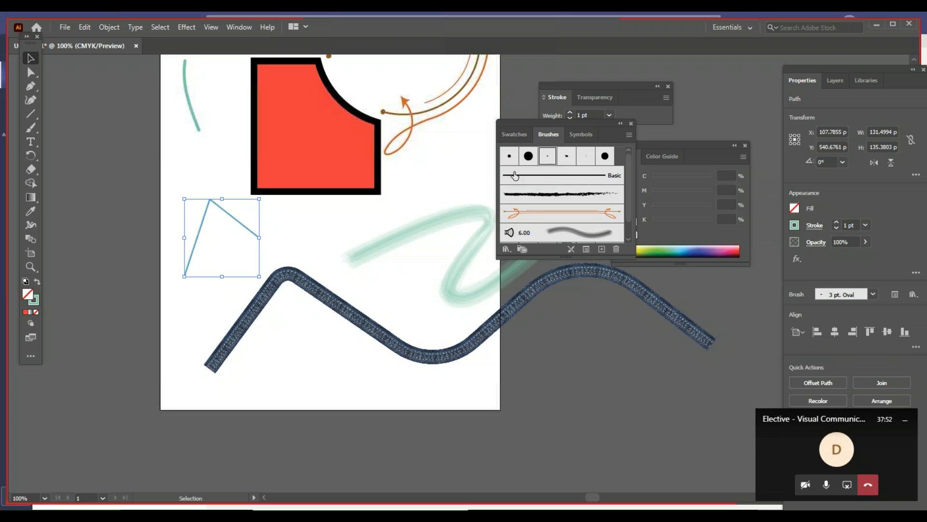
left_click(567, 157)
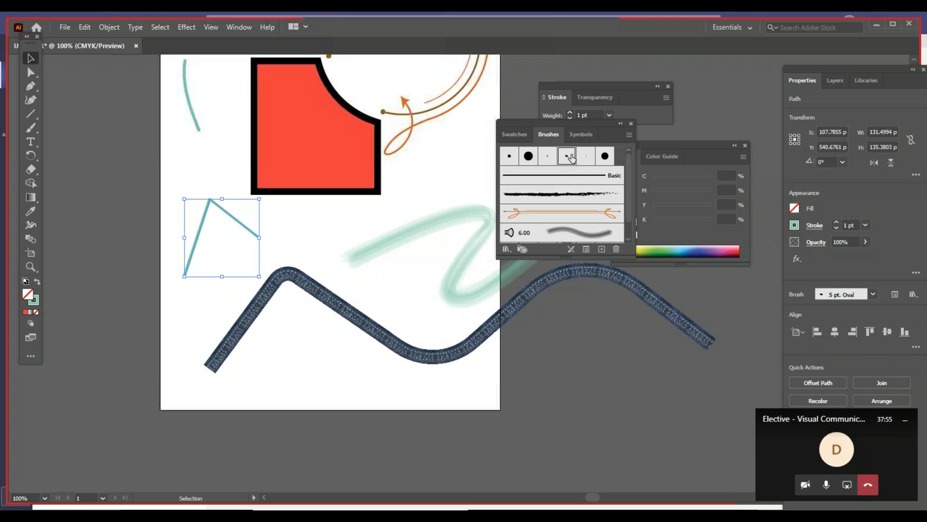
left_click(587, 115)
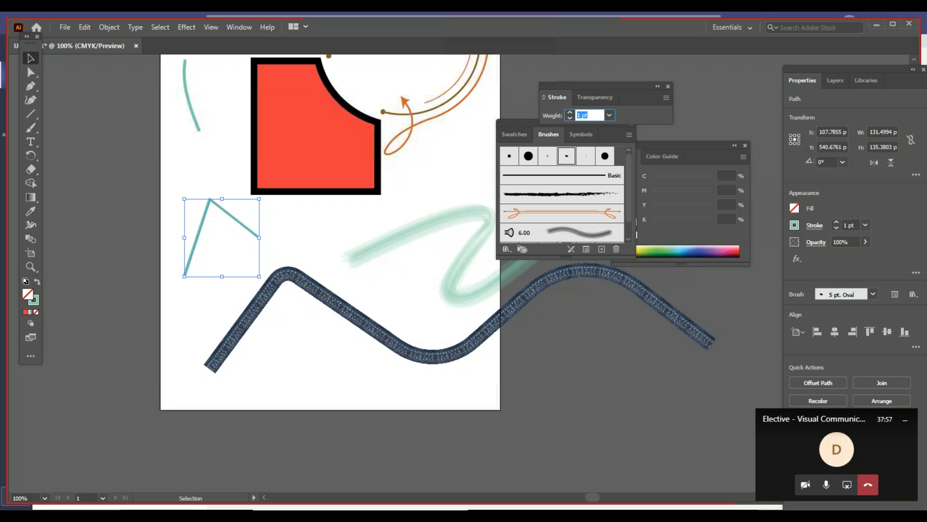
type("12")
key("Return")
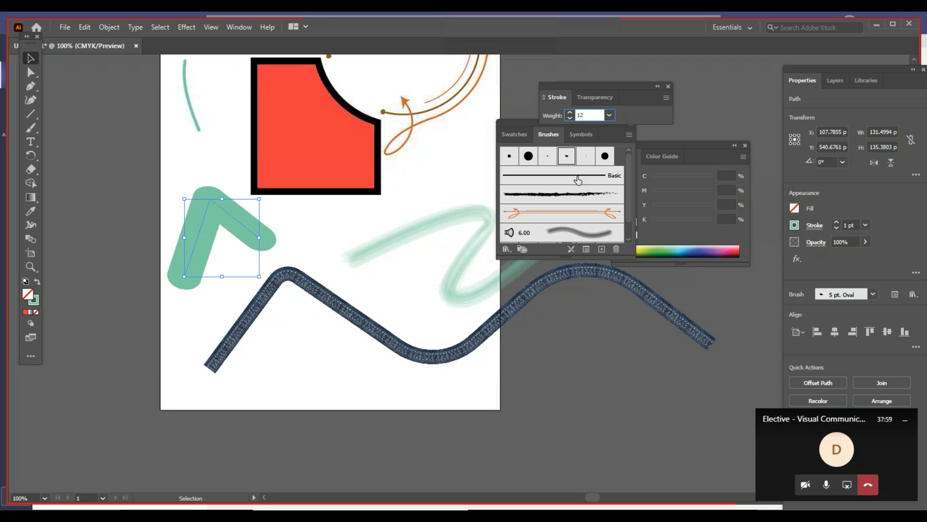
Step: Try the 3 pt. Oval brush on the thickened angular path, replace it with the 5 pt. Flat brush, and deselect the path
left_click(548, 159)
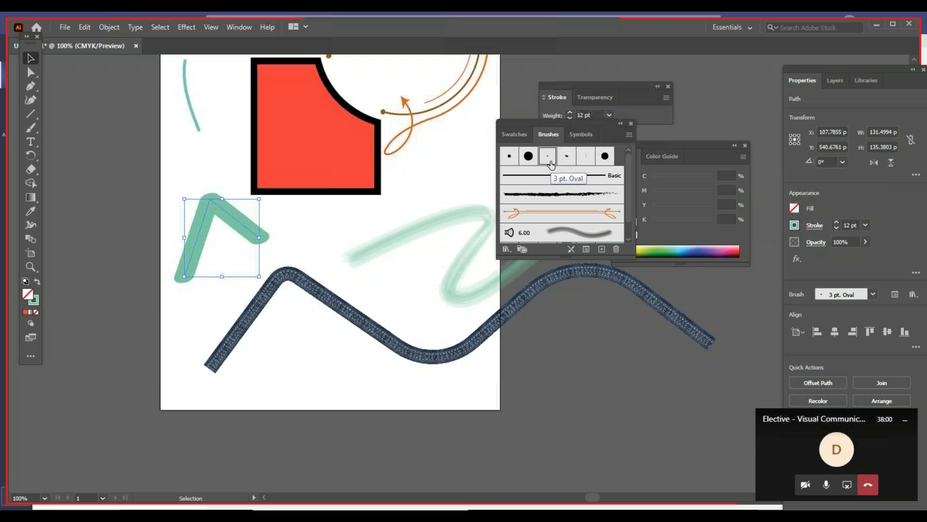
left_click(288, 243)
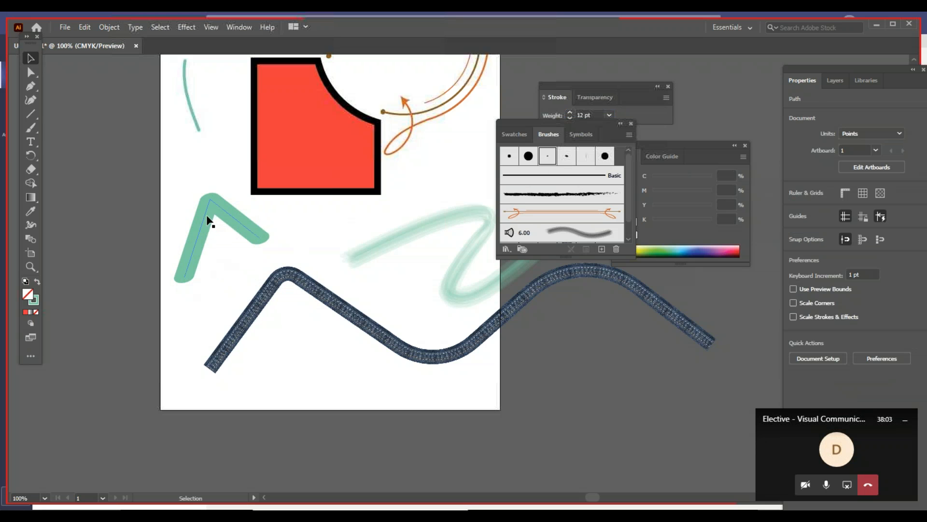
left_click(243, 224)
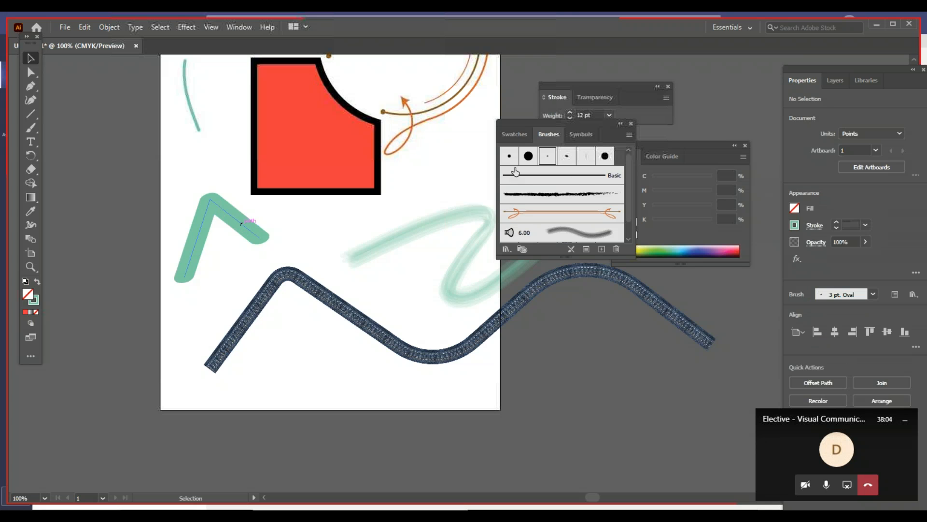
left_click(586, 156)
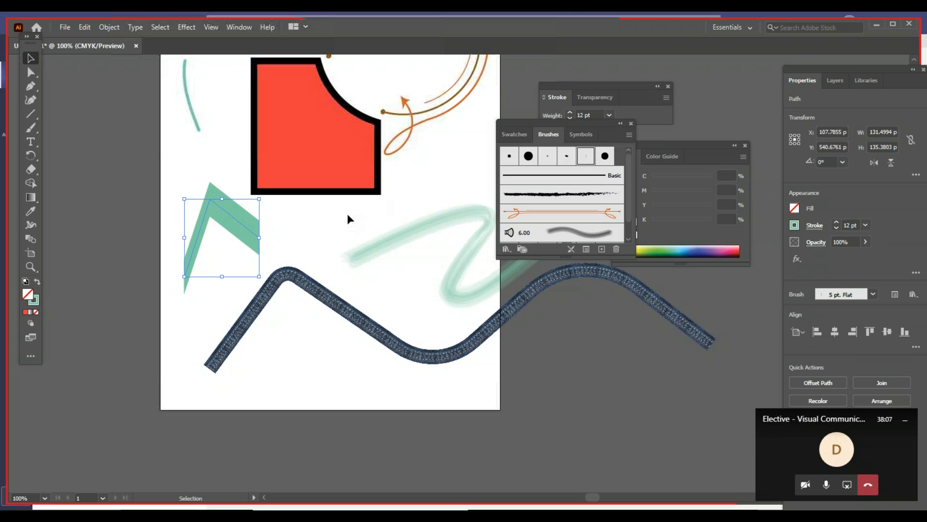
left_click(274, 264)
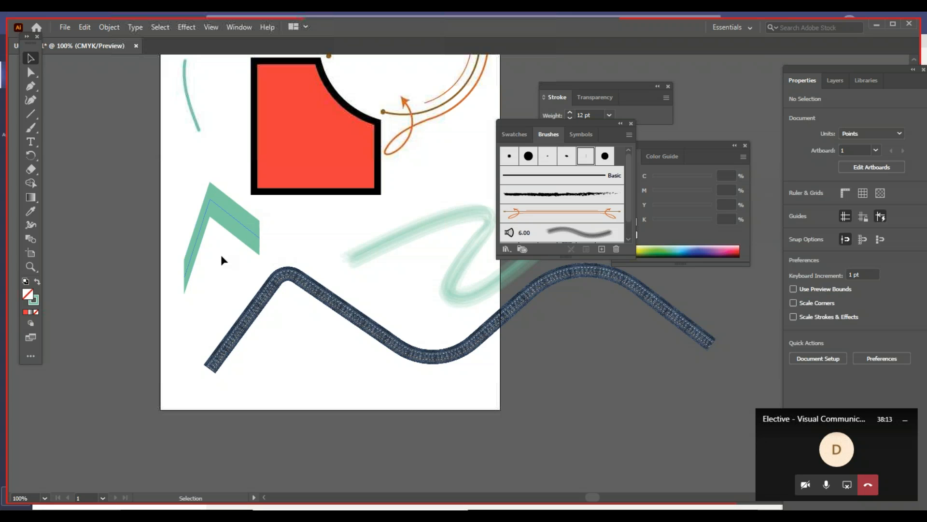
Step: Select the green angular path that uses the 5 pt. Flat brush, with the whole artboard in view
key("z")
left_click(273, 283, "alt")
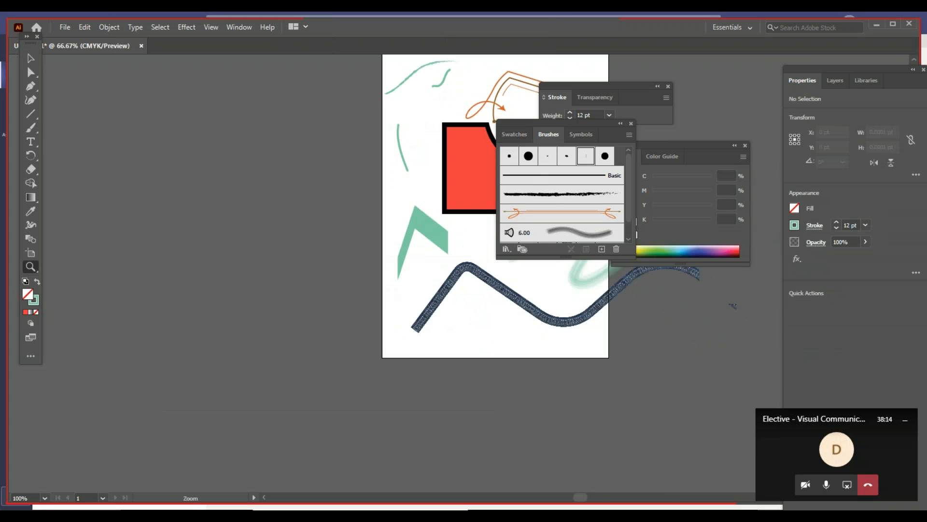
left_click_drag(388, 303, 164, 339)
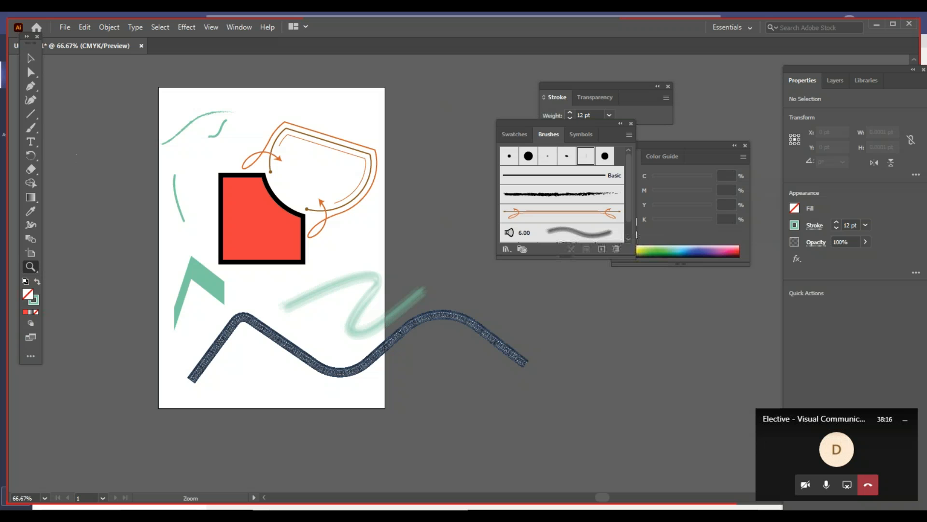
left_click(32, 62)
left_click(212, 292)
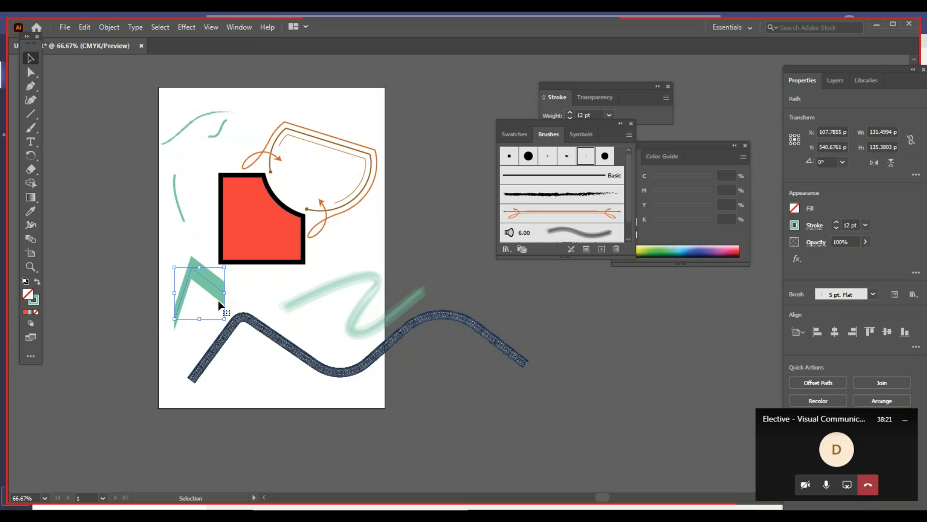
left_click(219, 330)
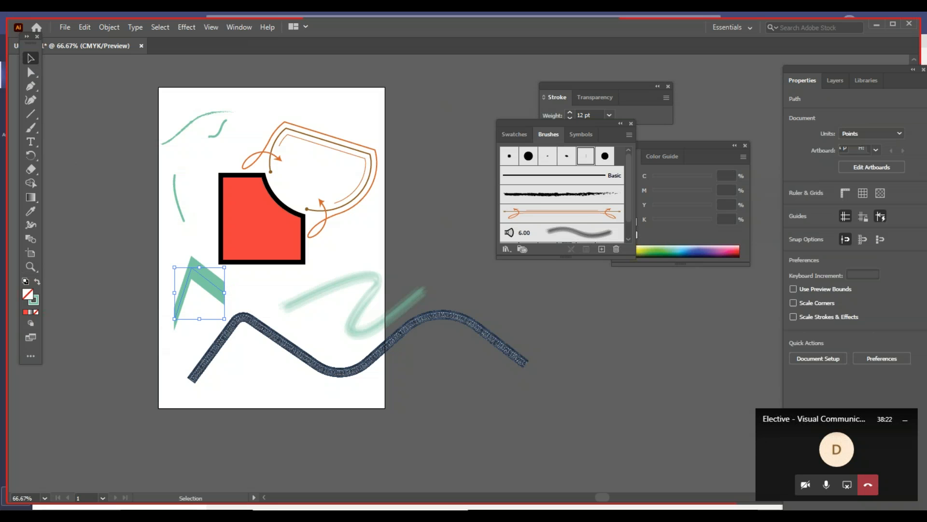
left_click(219, 296)
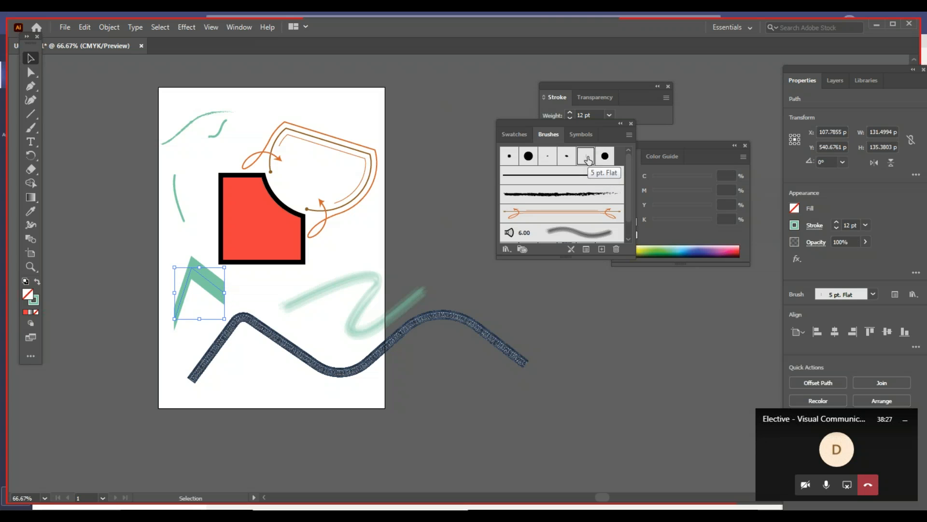
Step: Try Outline Stroke on the green angular path and undo it
right_click(214, 288)
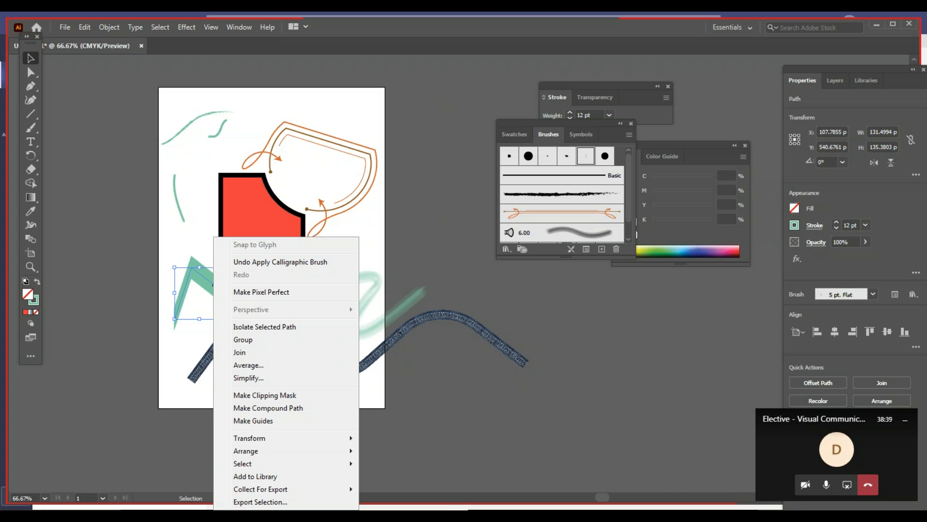
key("Escape")
left_click(109, 28)
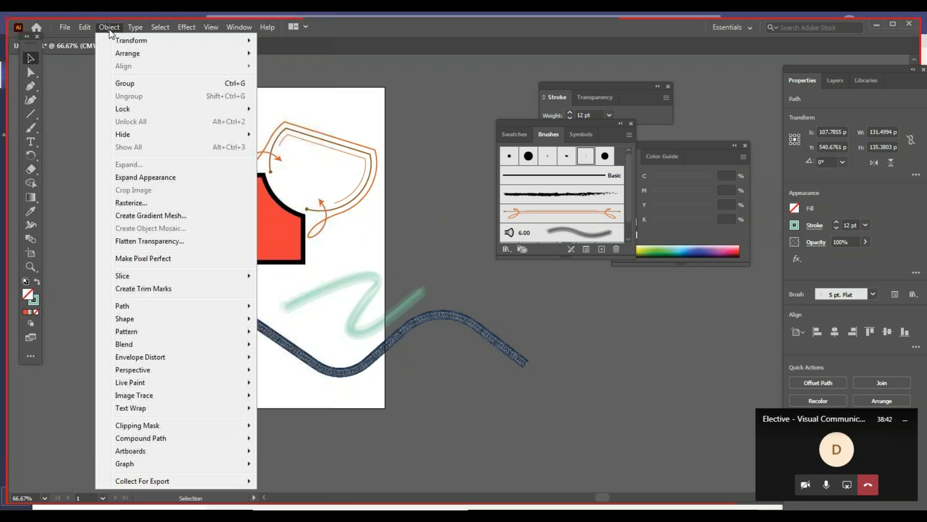
mouse_move(203, 313)
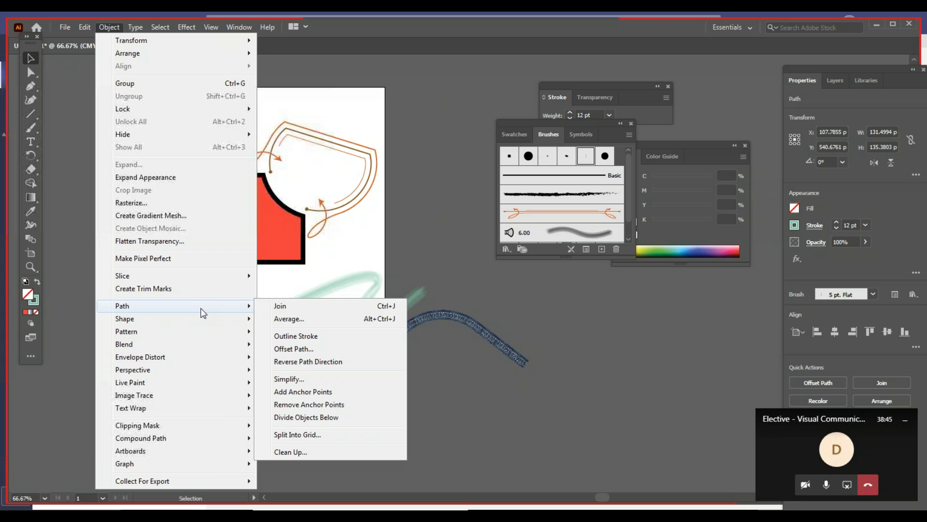
left_click(300, 335)
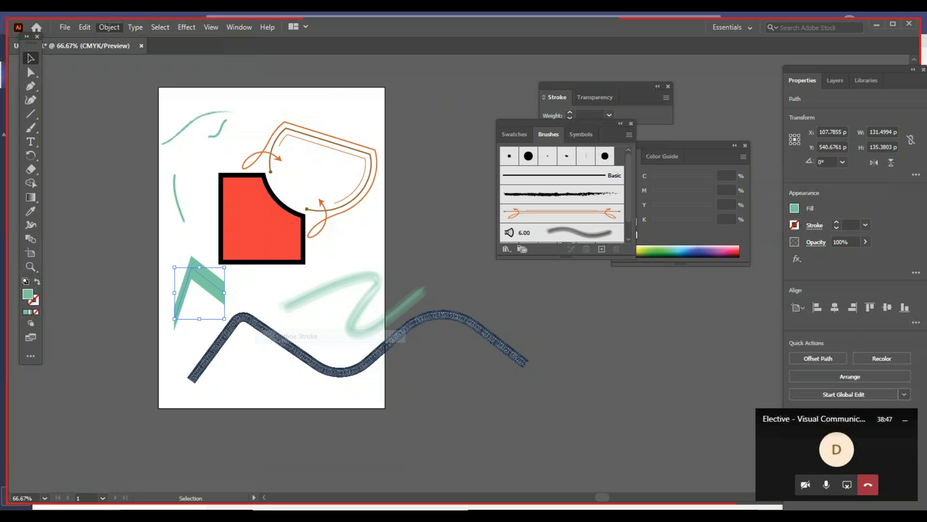
key("ctrl+z")
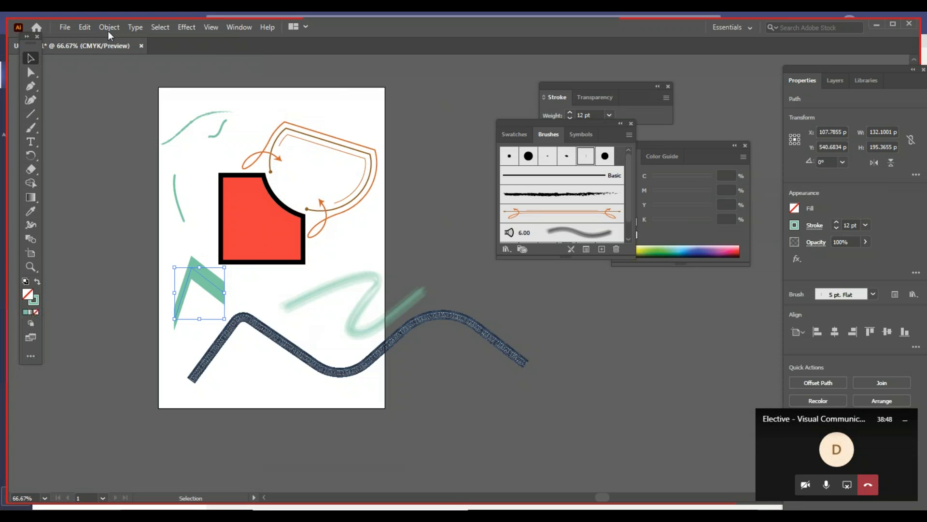
Step: Convert the green angular path's brush stroke into a filled shape with Outline Stroke and deselect it
left_click(108, 30)
mouse_move(196, 312)
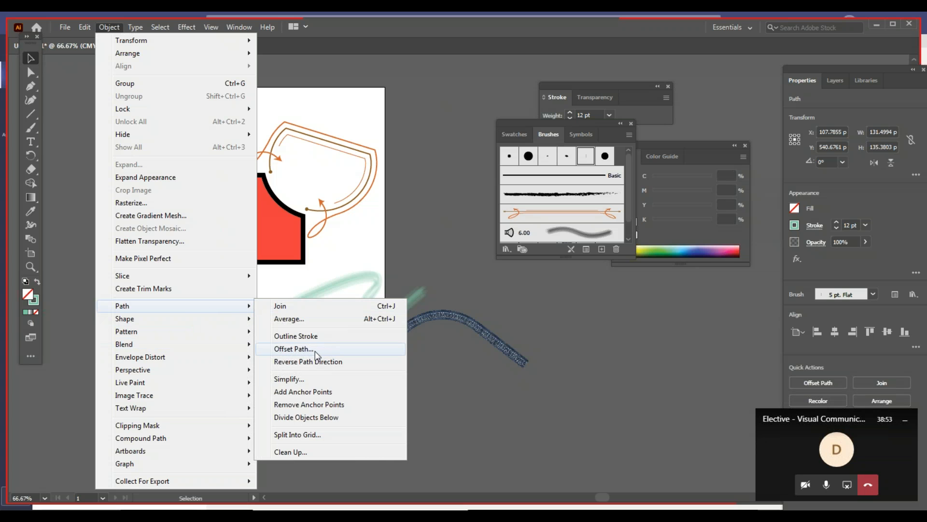
left_click(318, 341)
left_click(273, 294)
Step: Select the outlined angular shape, swap its fill and stroke colors, and give it a pink fill with hue 344°
key("z")
left_click(190, 298)
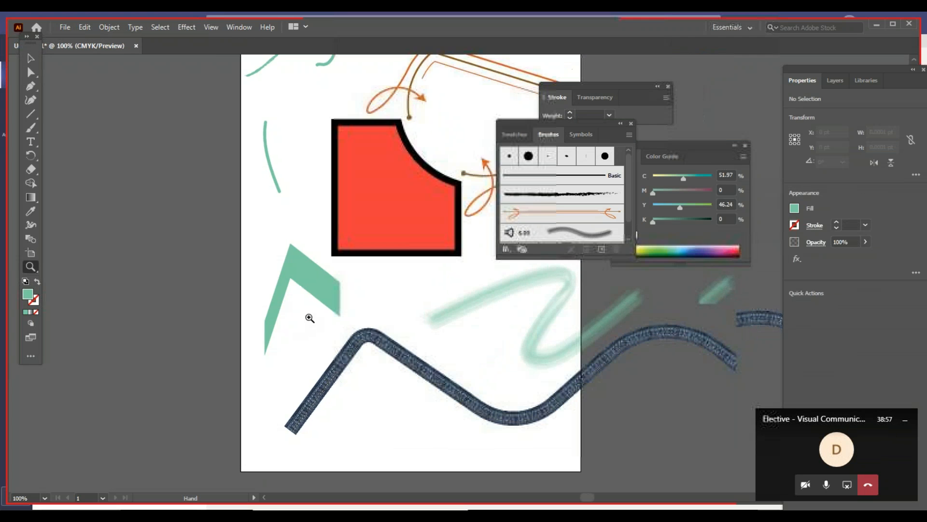
key("v")
left_click(297, 283)
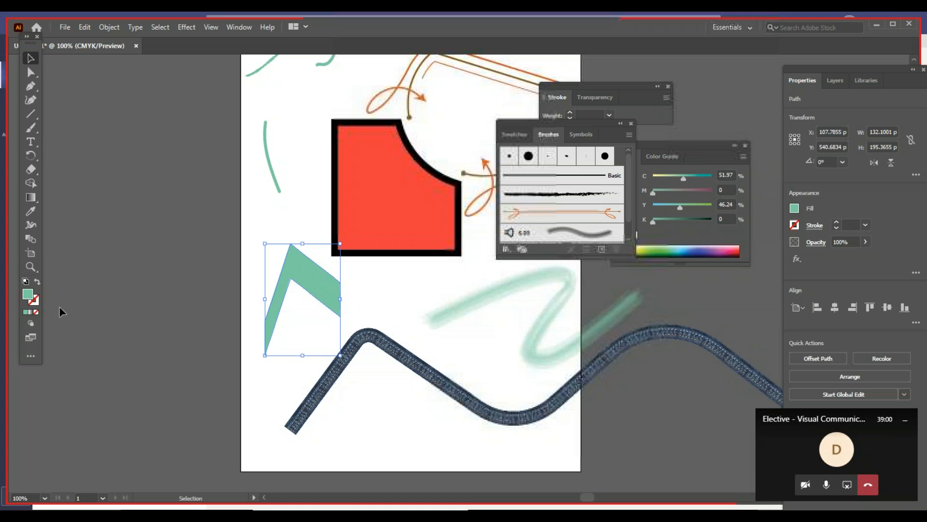
left_click(38, 284)
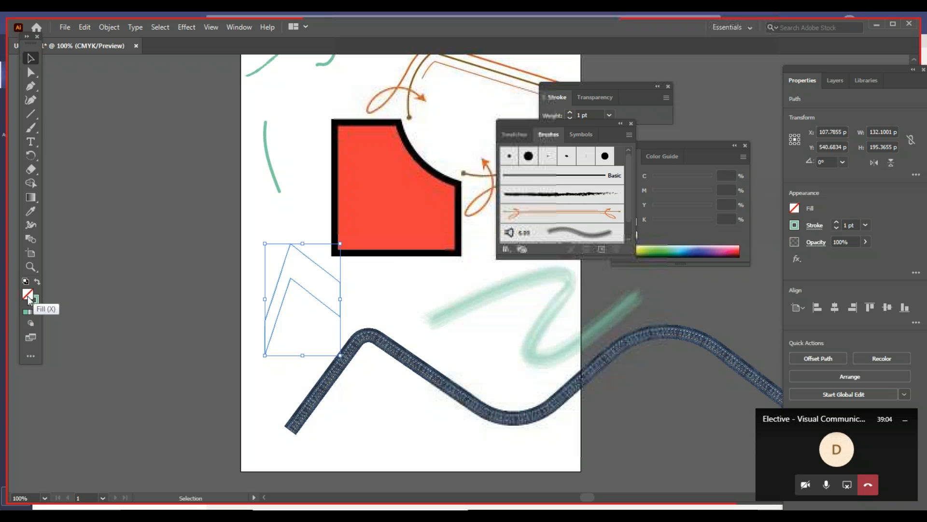
double_click(28, 294)
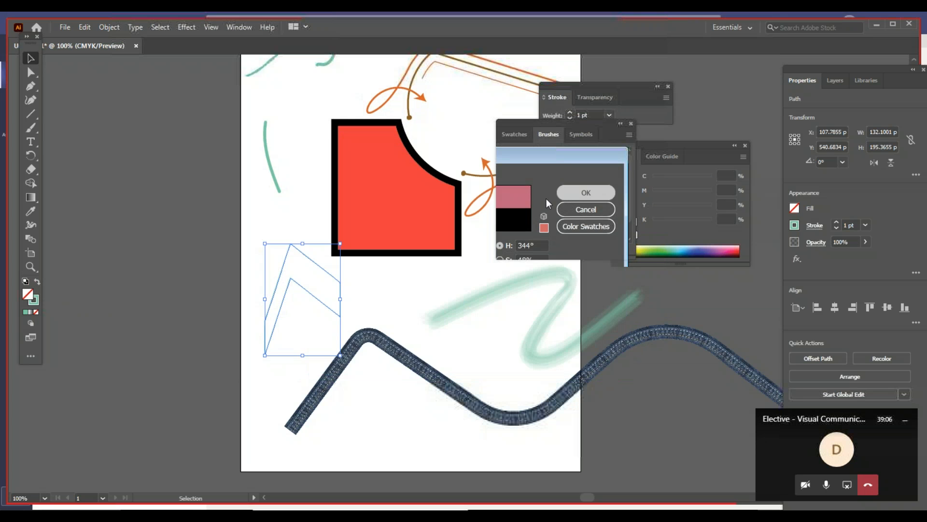
key("Return")
Step: Set the angular shape's stroke to black (000000) with a 12 pt weight, and deselect the shape
key("x")
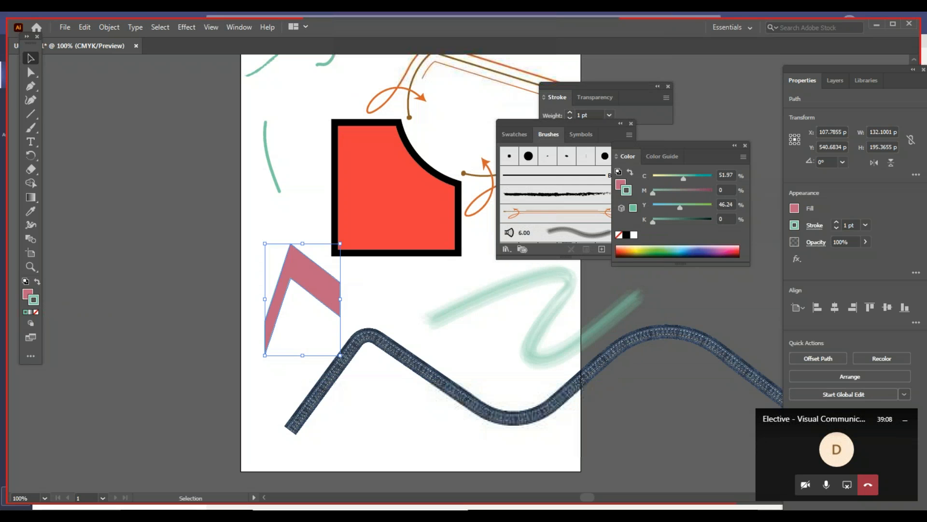
double_click(623, 188)
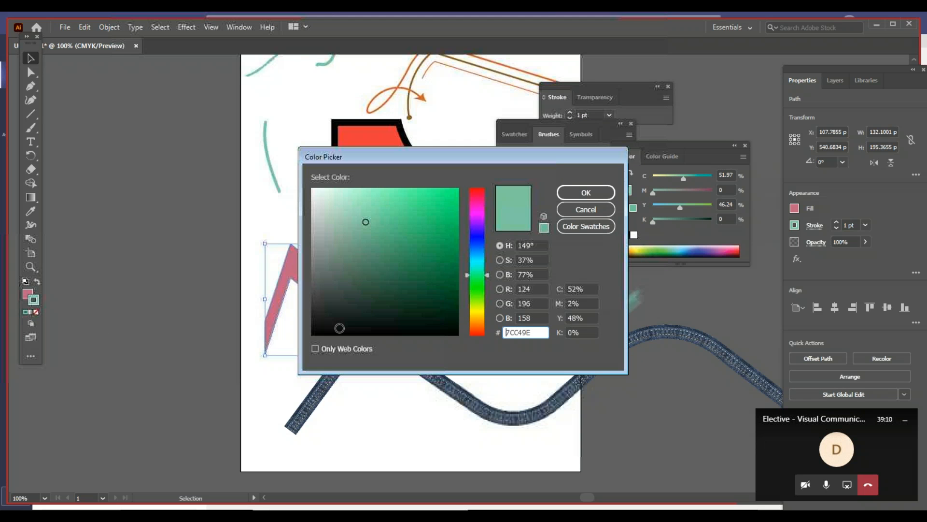
left_click_drag(337, 325, 324, 334)
left_click(586, 192)
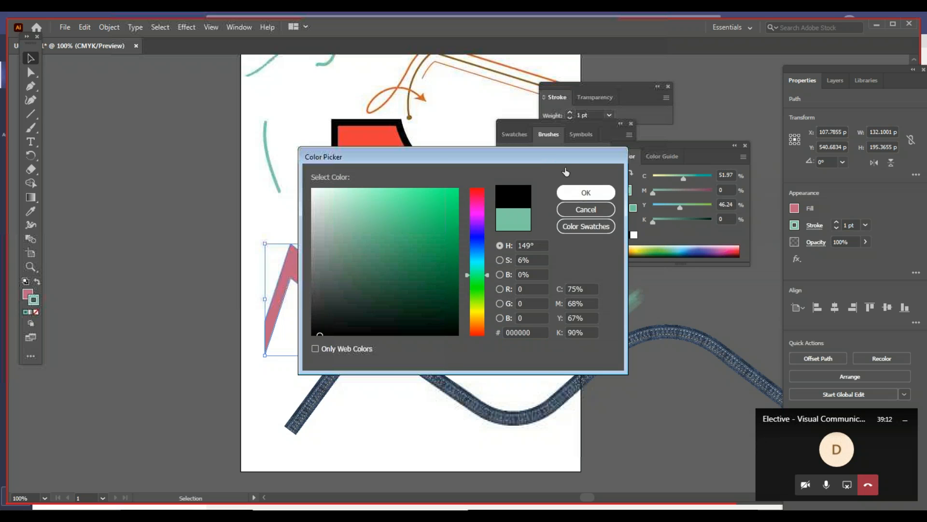
left_click(594, 115)
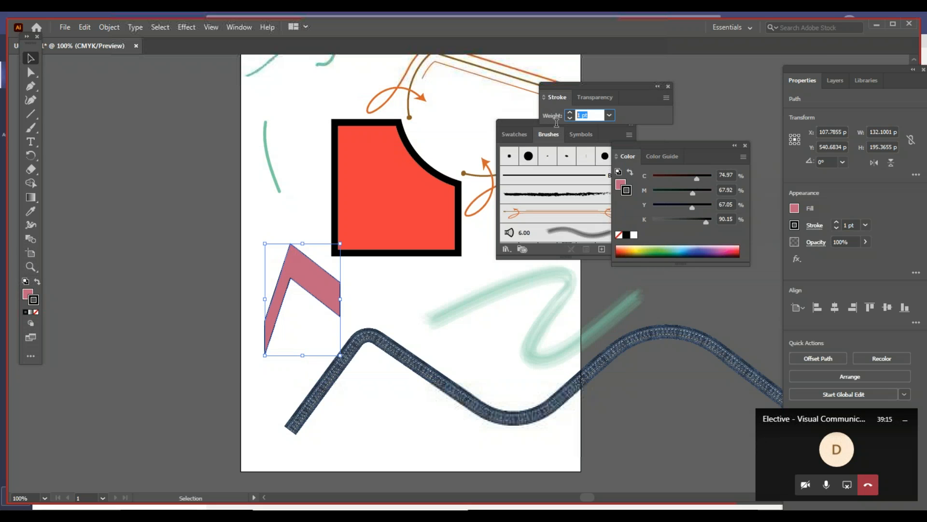
key("Return")
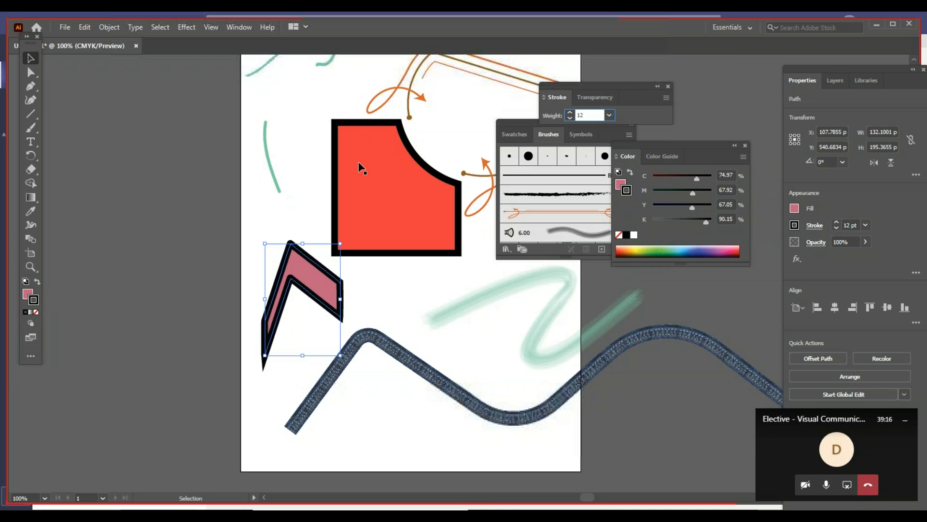
left_click(241, 242)
Step: Select the green bristle-brush path below the red shape, apply Outline Stroke to it, and deselect the result
key("z")
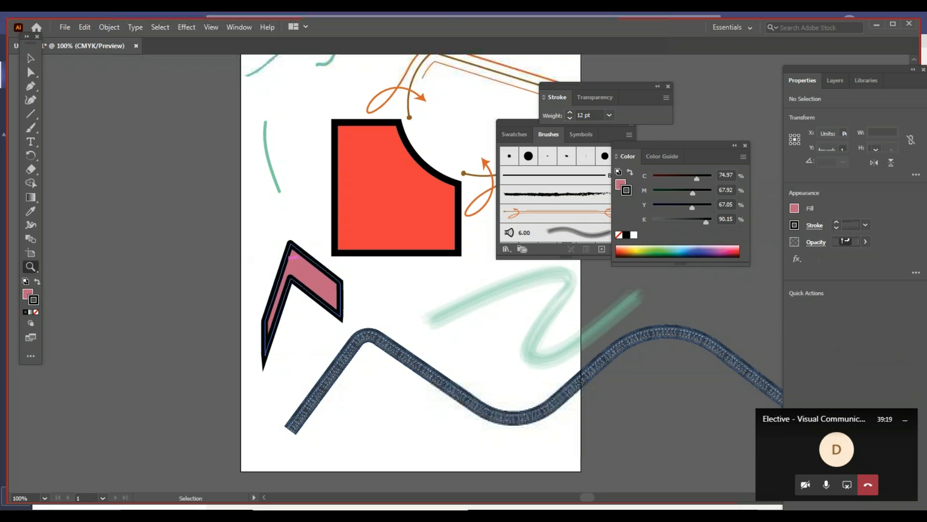
left_click(438, 314, "alt")
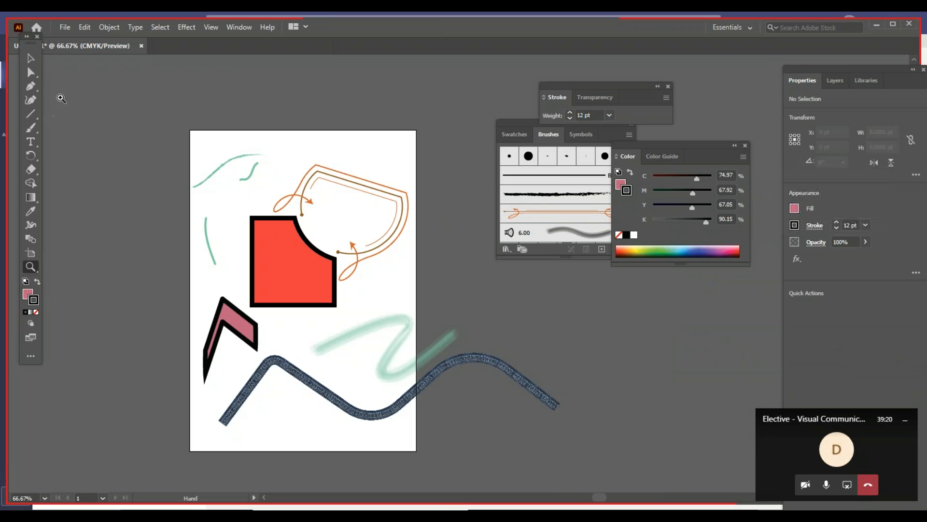
left_click(30, 58)
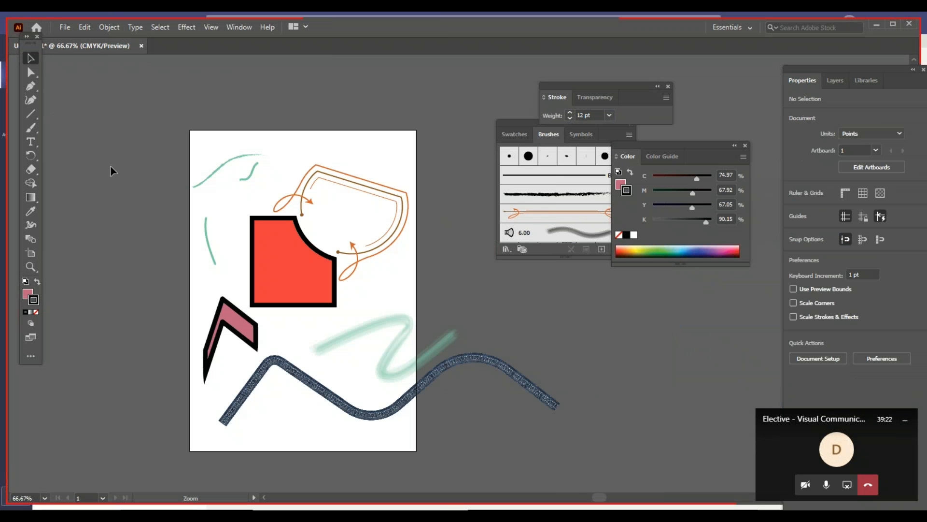
left_click(387, 321)
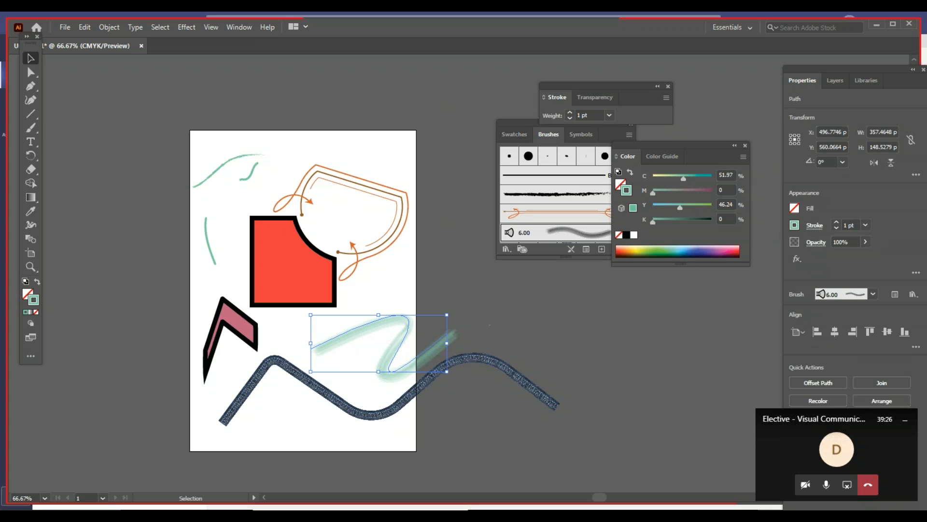
right_click(402, 343)
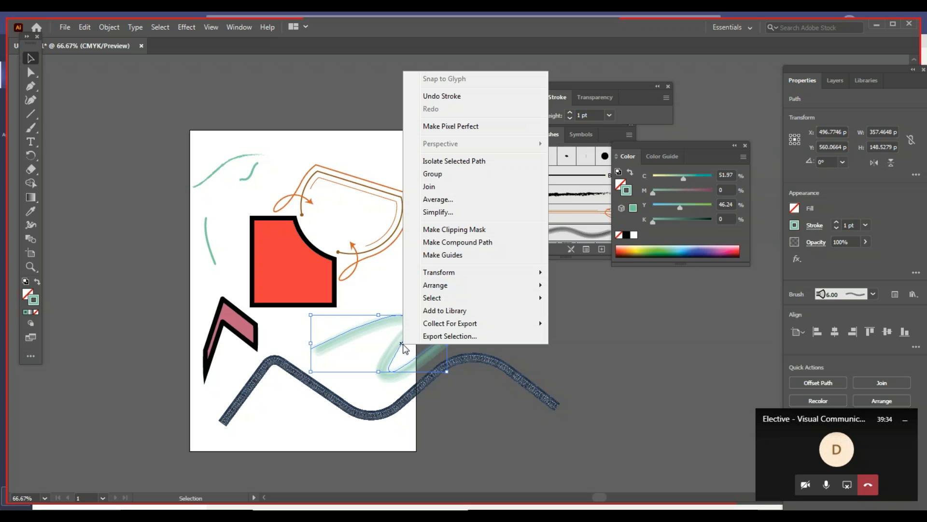
key("Escape")
left_click(110, 28)
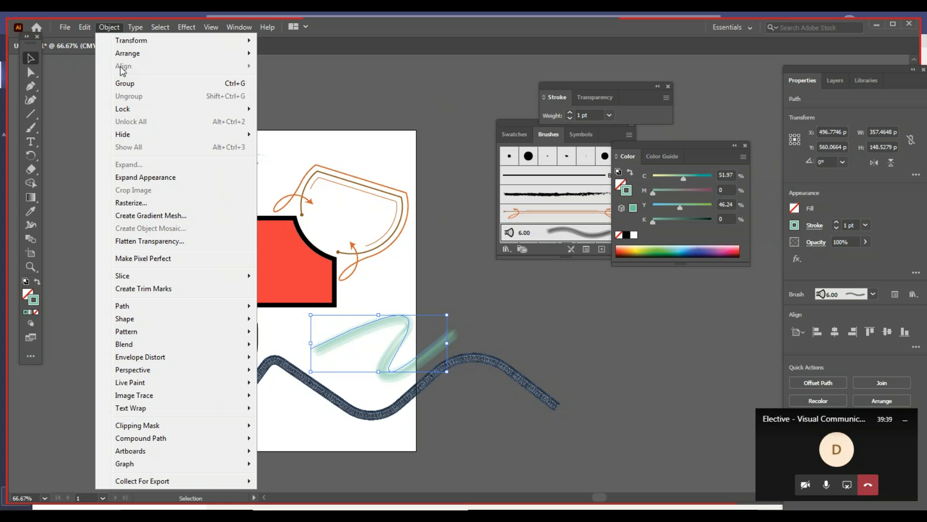
mouse_move(226, 318)
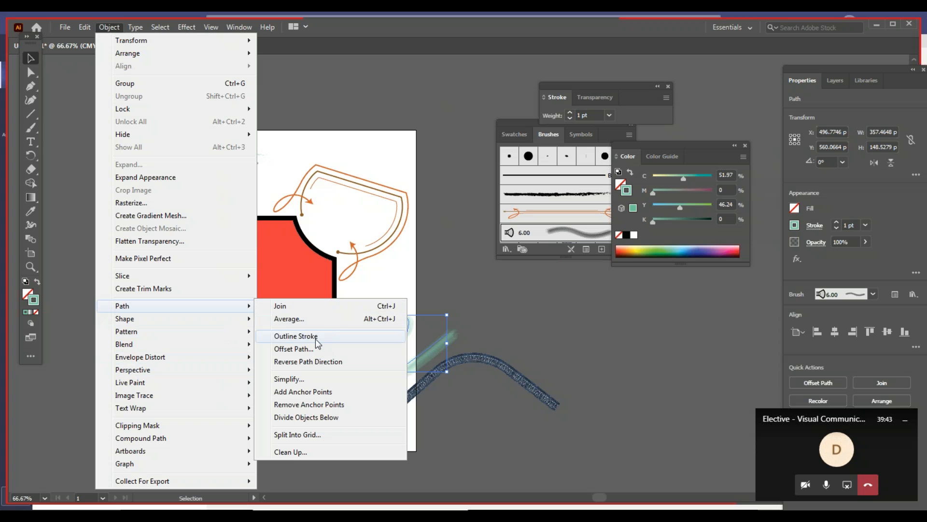
left_click(316, 341)
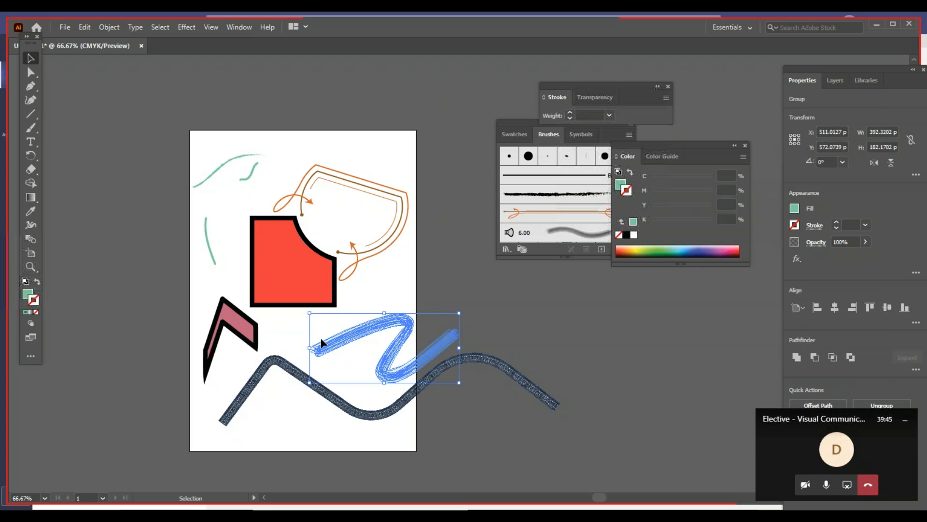
left_click(511, 293)
Step: Examine the outlined bristle stroke's overlapping paths up close by selecting and deselecting it
key("z")
left_click(377, 264)
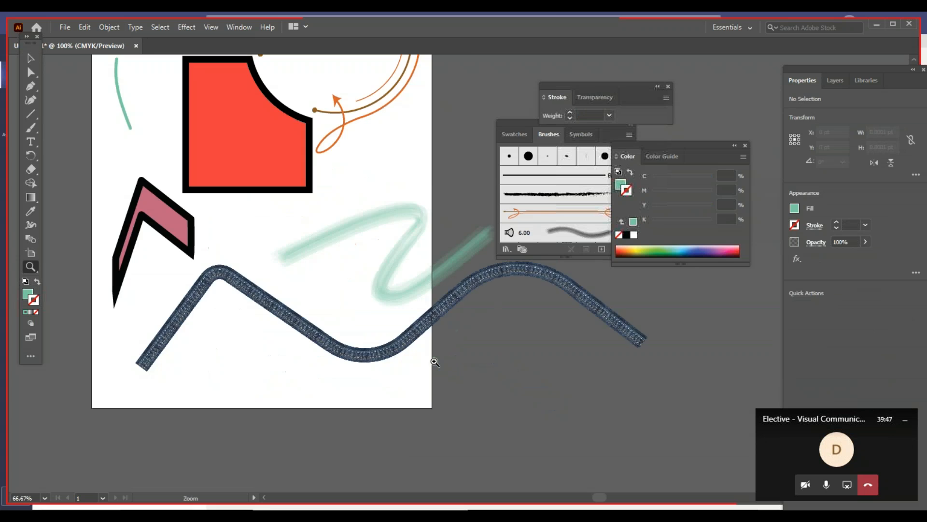
left_click(377, 265)
left_click_drag(377, 265, 353, 380)
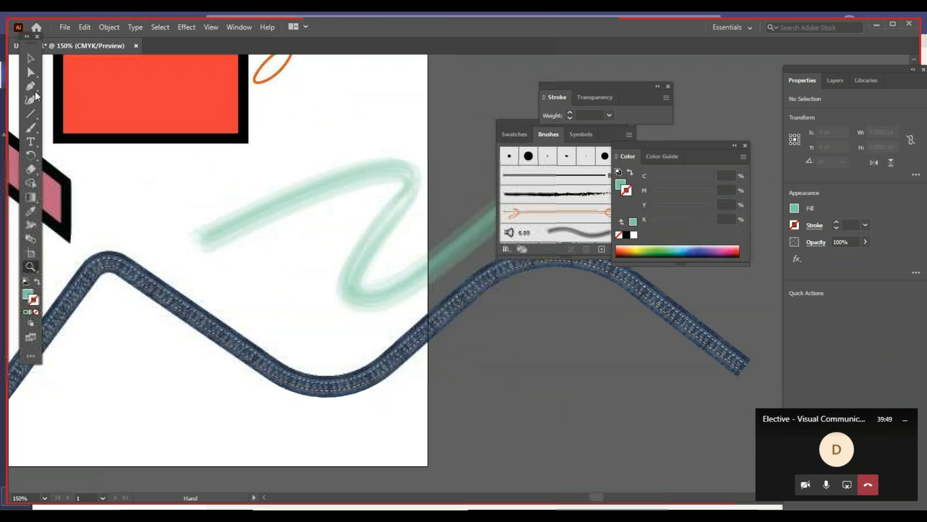
left_click(30, 58)
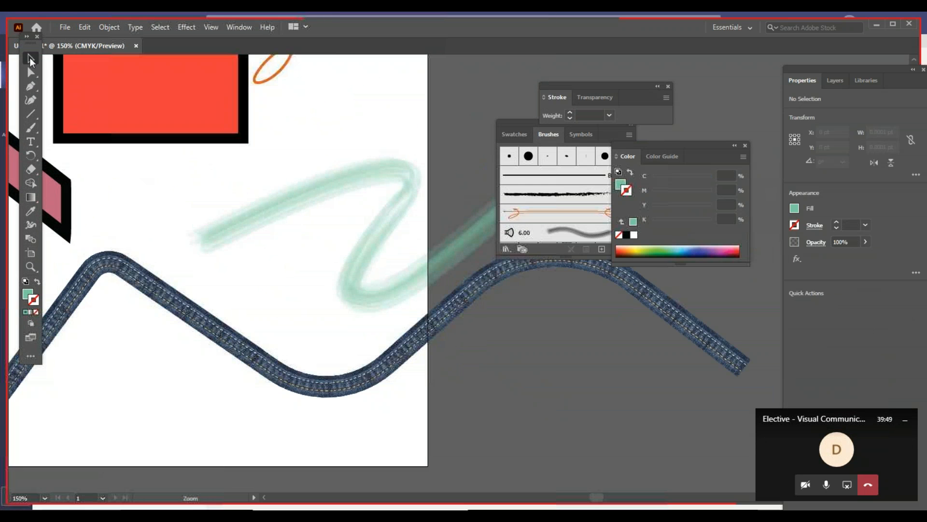
left_click(281, 195)
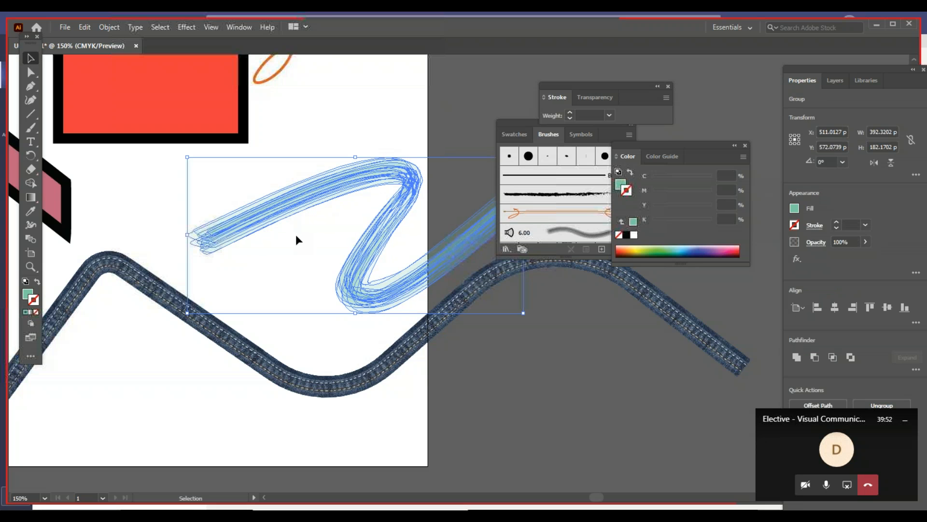
left_click(281, 247)
left_click(299, 204)
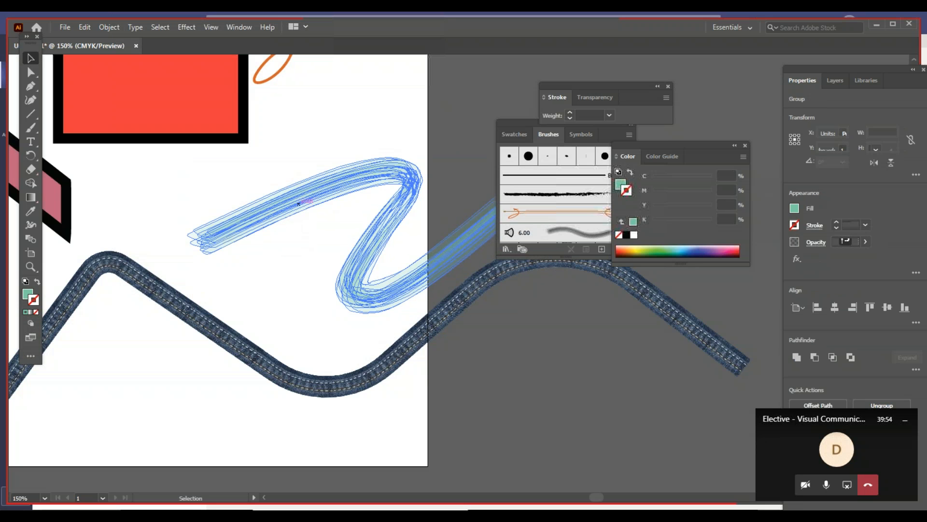
left_click(265, 290)
Step: Ungroup the outlined bristle stroke into separate paths and deselect them
left_click(208, 249)
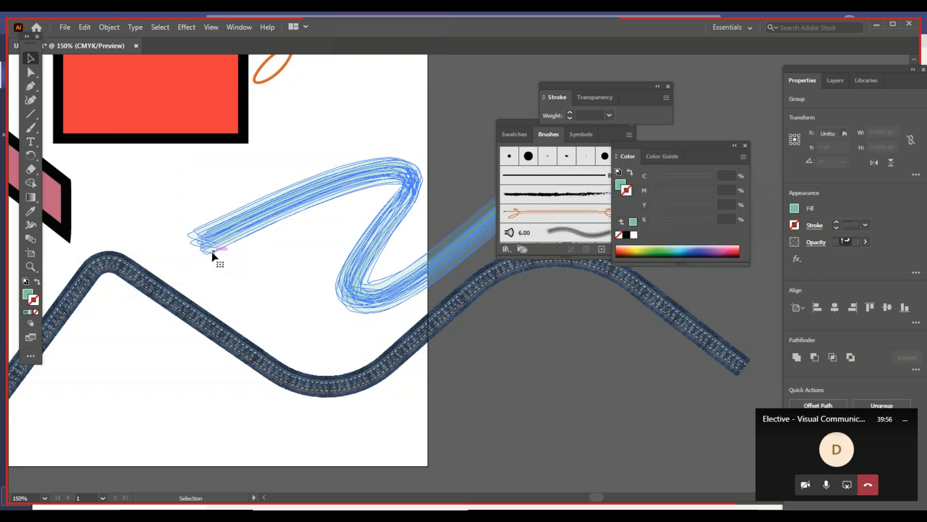
right_click(344, 186)
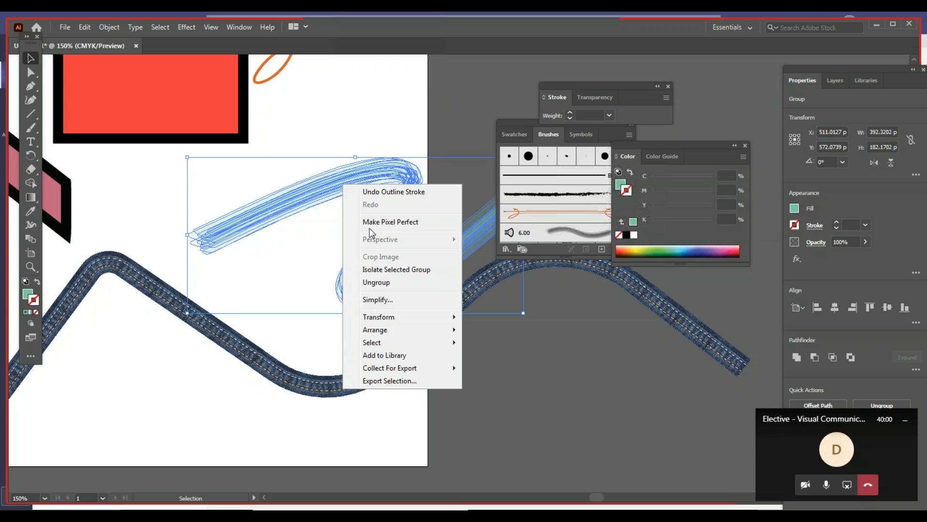
left_click(389, 282)
left_click(271, 280)
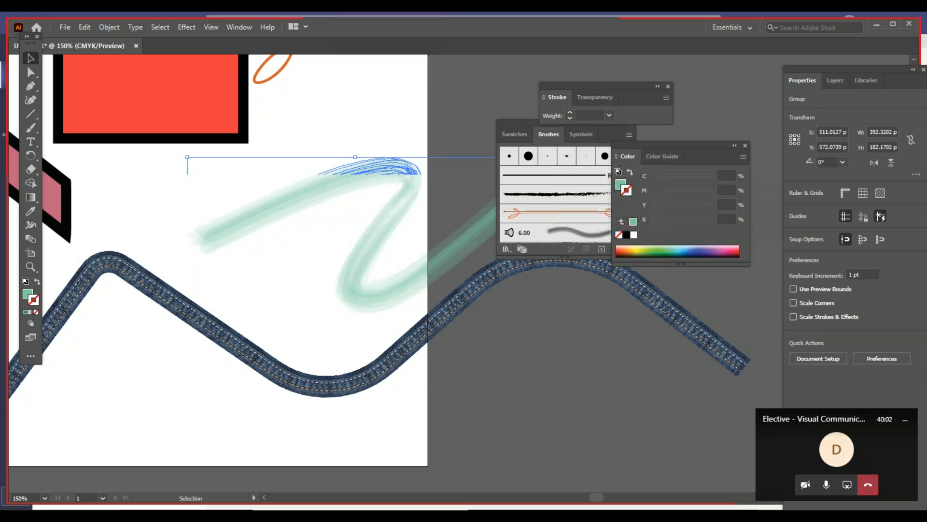
Step: Give the lowest path of the ungrouped stroke a light purple fill with hue 300° (RGB 198, 123, 198), and deselect it
left_click(213, 251)
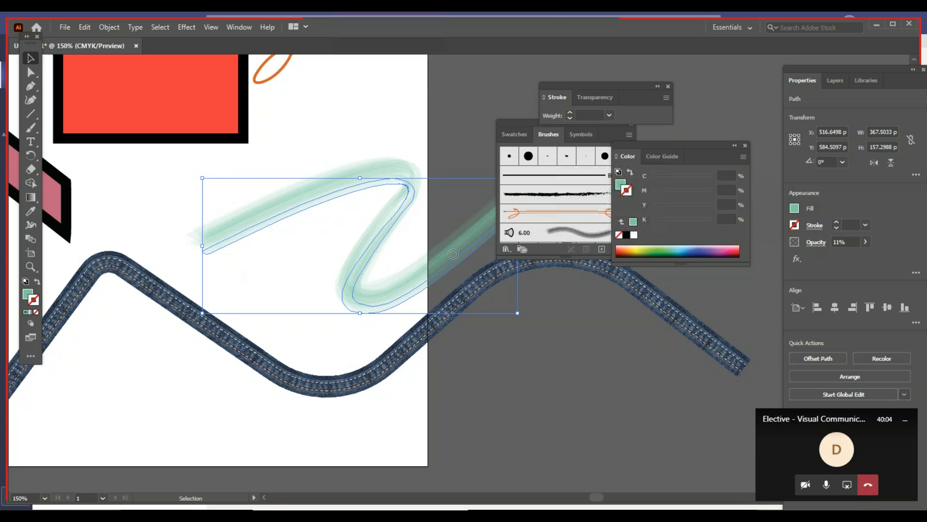
double_click(620, 184)
left_click(477, 312)
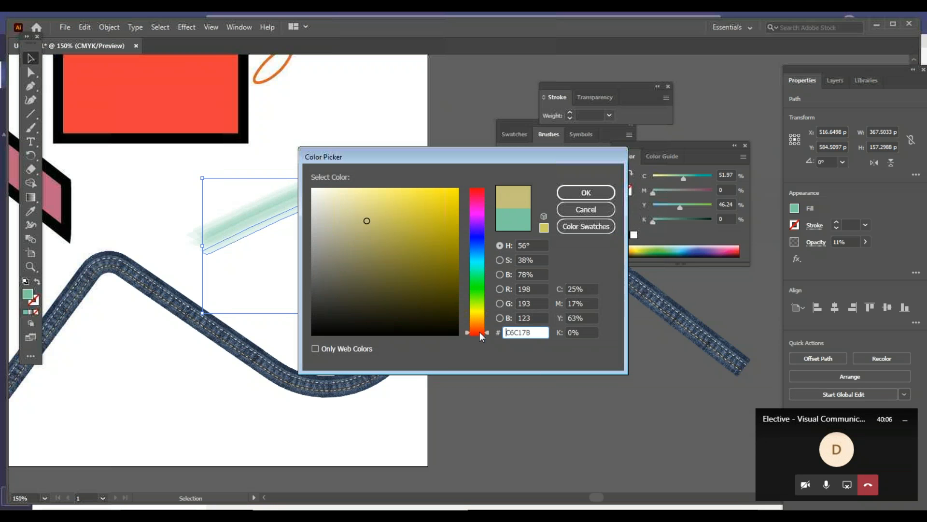
left_click(480, 331)
left_click(479, 209)
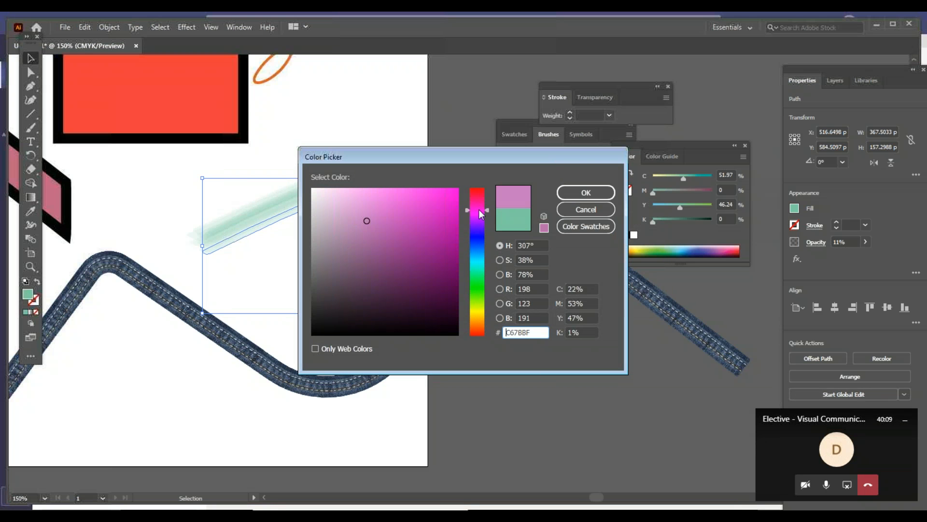
left_click(476, 213)
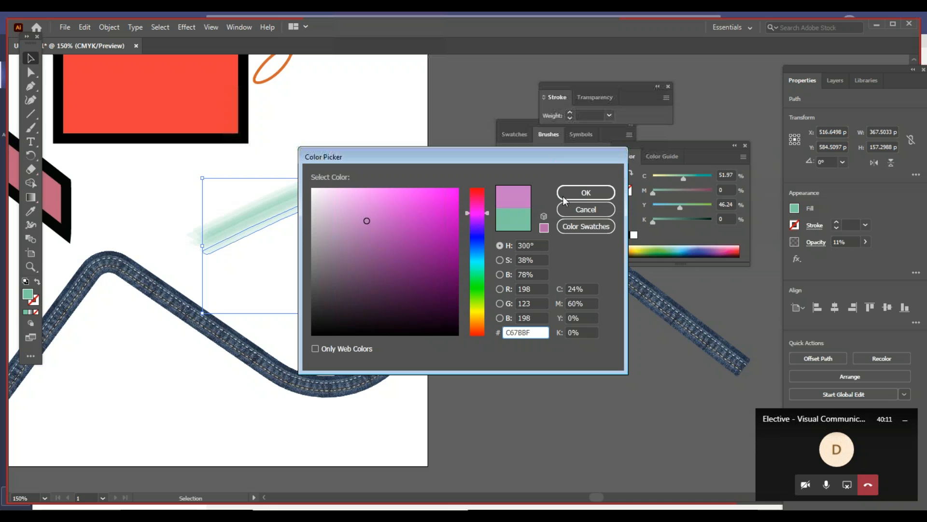
left_click(586, 192)
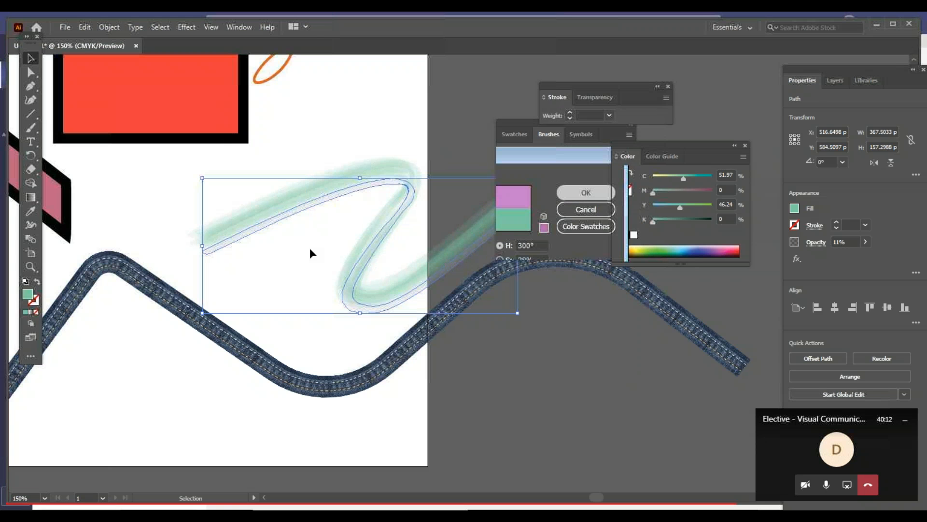
key("ctrl+z")
key("ctrl+z")
key("ctrl+z")
key("ctrl+z")
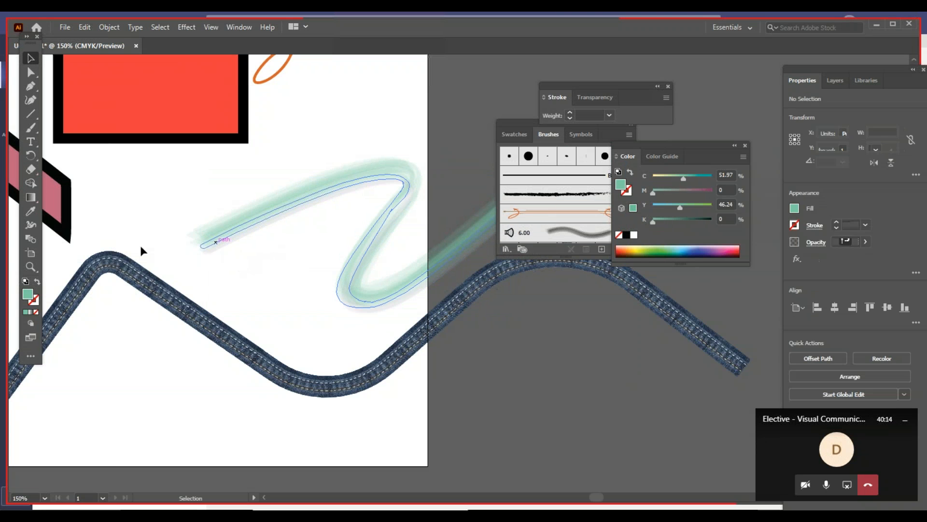
Step: Fill the bristle path just above the purple one with green (C 60.19%, Y 80.43%) and deselect it
double_click(28, 294)
left_click_drag(477, 274, 477, 284)
left_click(586, 192)
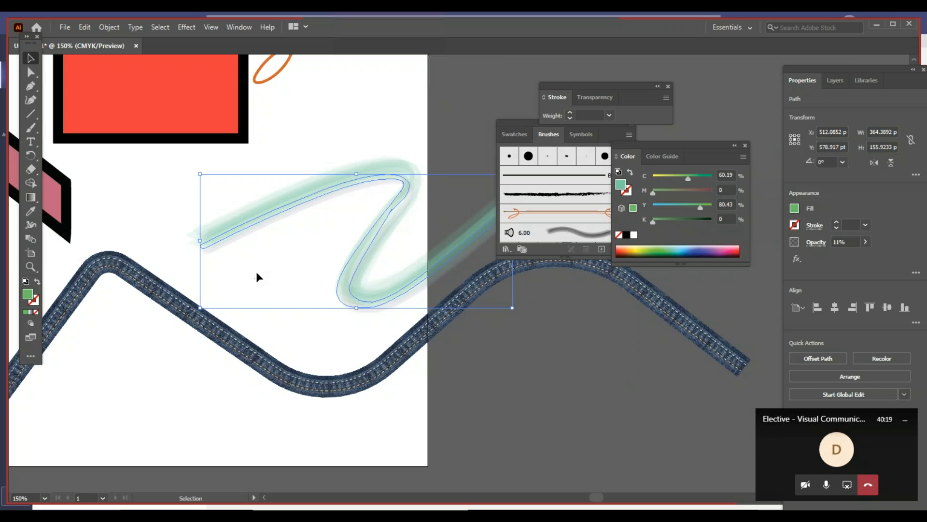
left_click(237, 273)
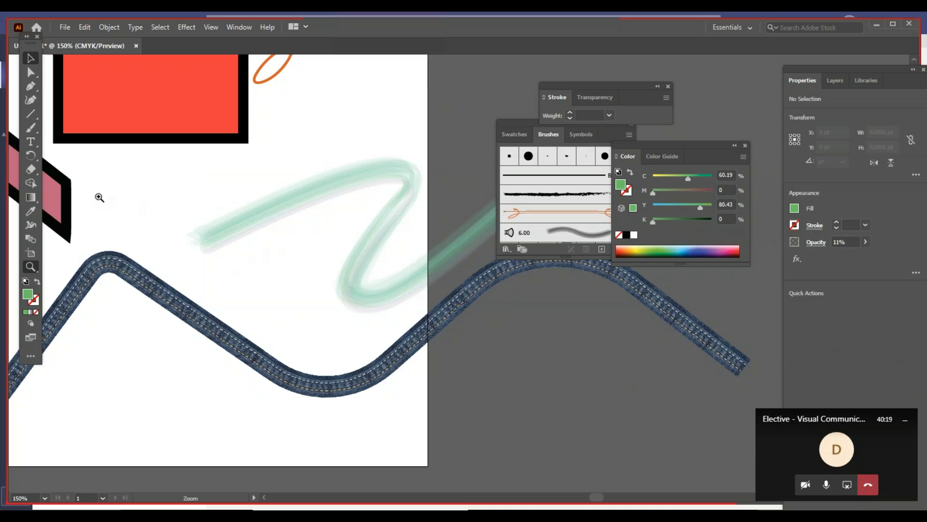
Step: Select the green bristle path, set its fill to bright orange-red (FF3F0B), and deselect it
left_click(36, 63)
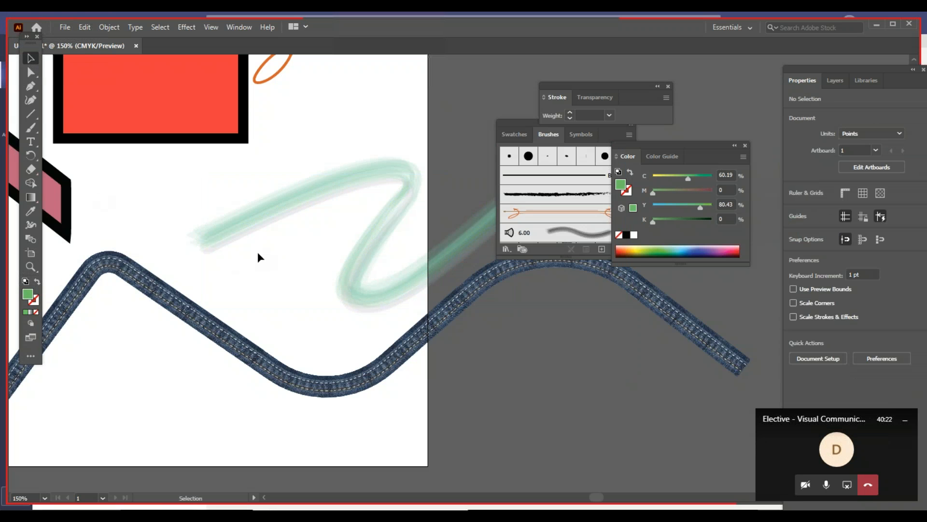
left_click(226, 235)
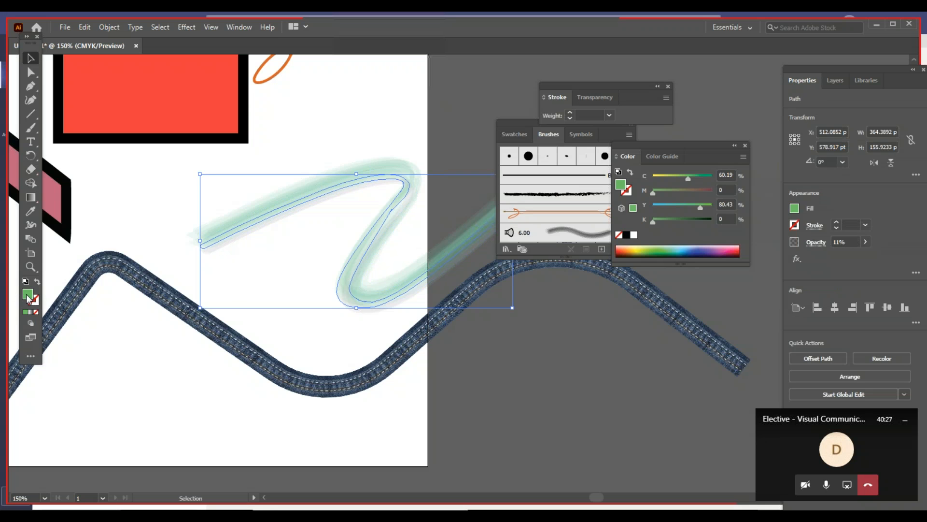
left_click(481, 329)
left_click_drag(455, 221, 454, 186)
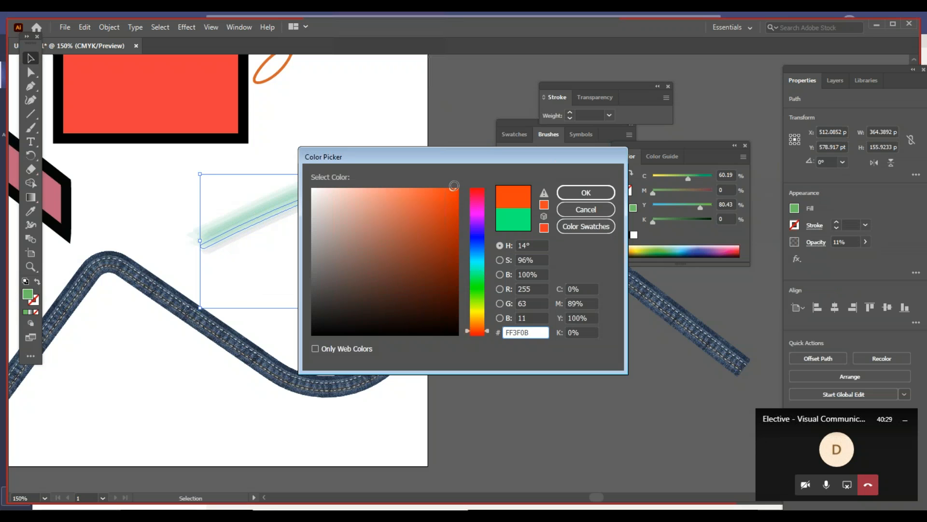
left_click(592, 193)
left_click(285, 327)
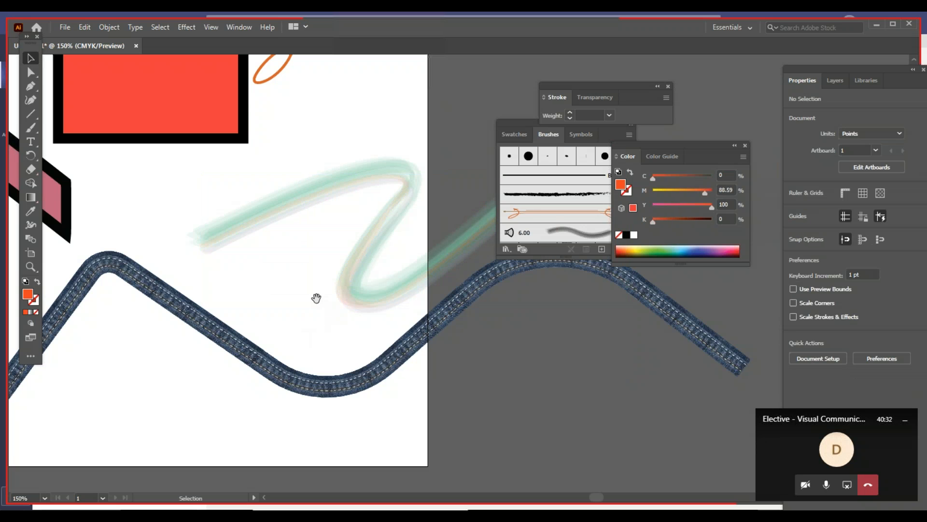
Step: Select another teal path near the stroke's lower edge and set its fill to yellow (FFFF00)
left_click_drag(315, 296, 257, 318)
key("ctrl+z")
key("ctrl+z")
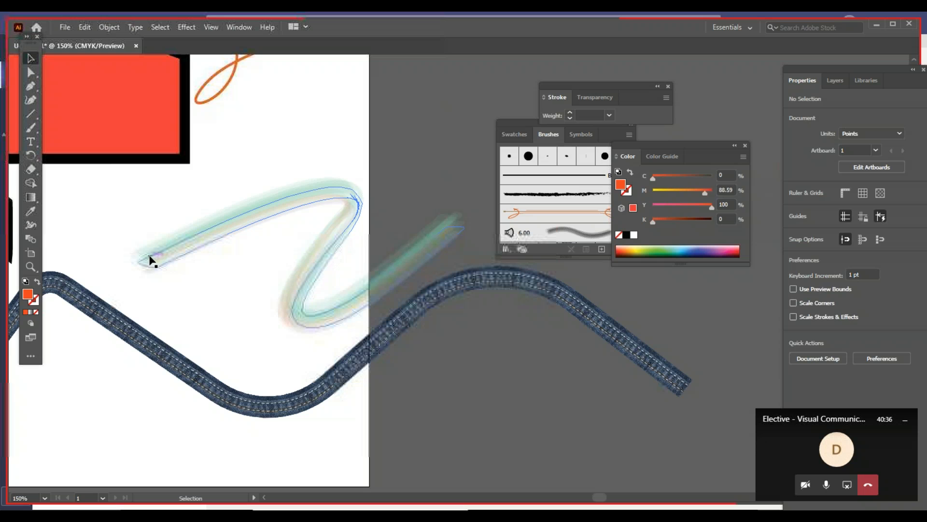
left_click(150, 260)
double_click(28, 294)
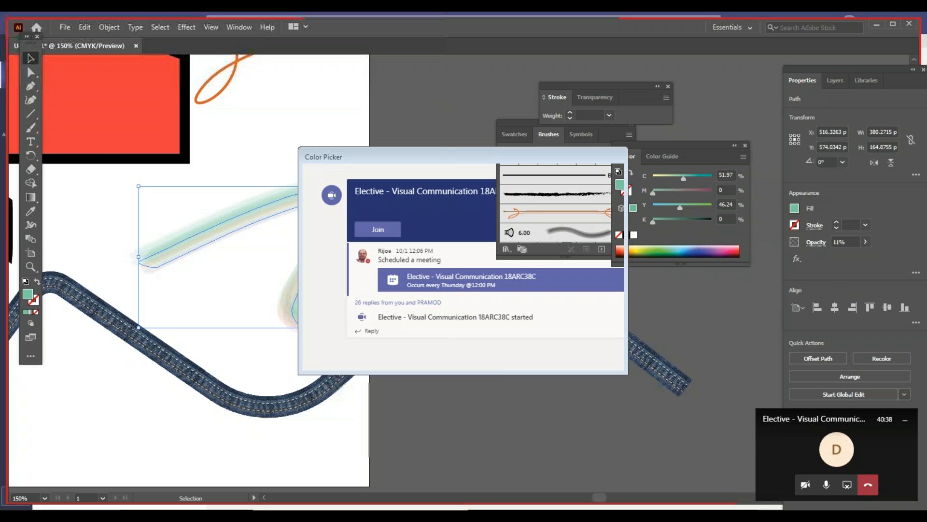
left_click_drag(478, 319, 477, 312)
left_click_drag(367, 219, 475, 178)
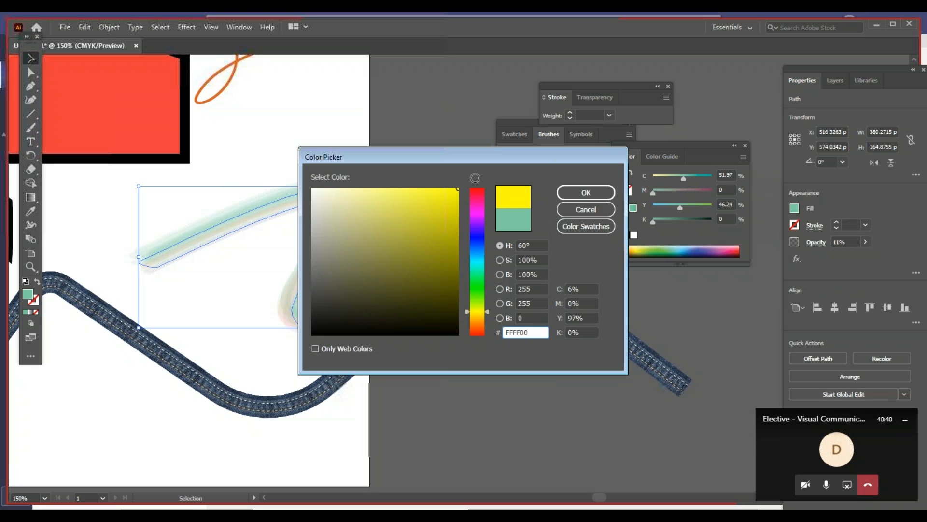
left_click(602, 188)
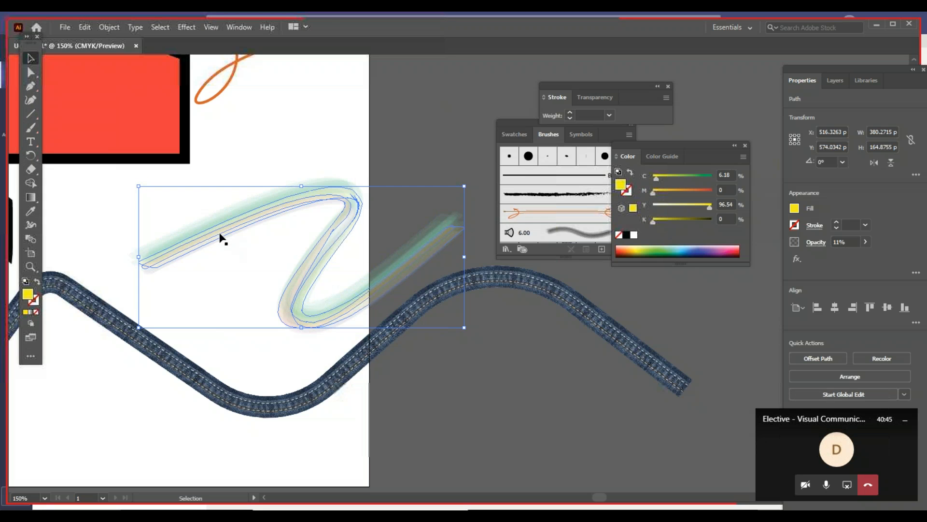
Step: Select a teal path in the upper part of the stroke, give it a saturated magenta fill with hue 306°, and deselect it
left_click(210, 198)
left_click(154, 244)
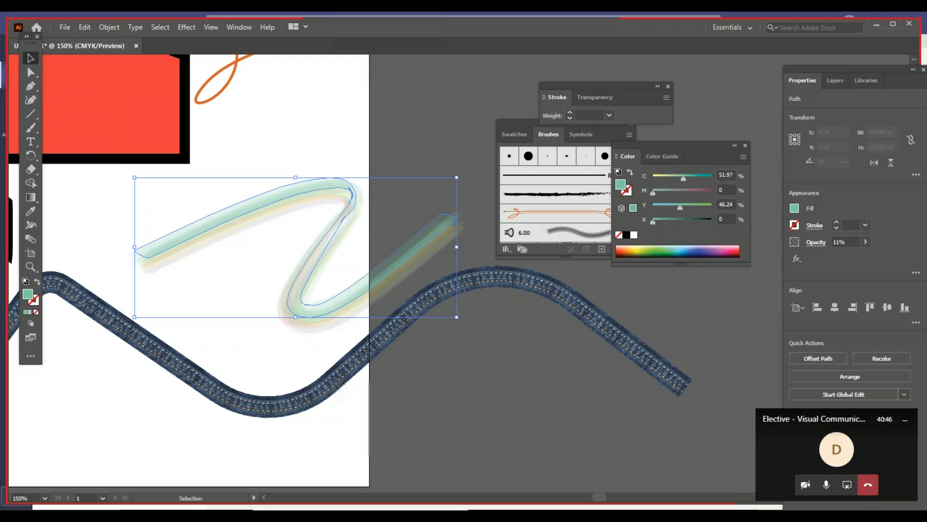
double_click(28, 294)
left_click_drag(480, 225, 480, 210)
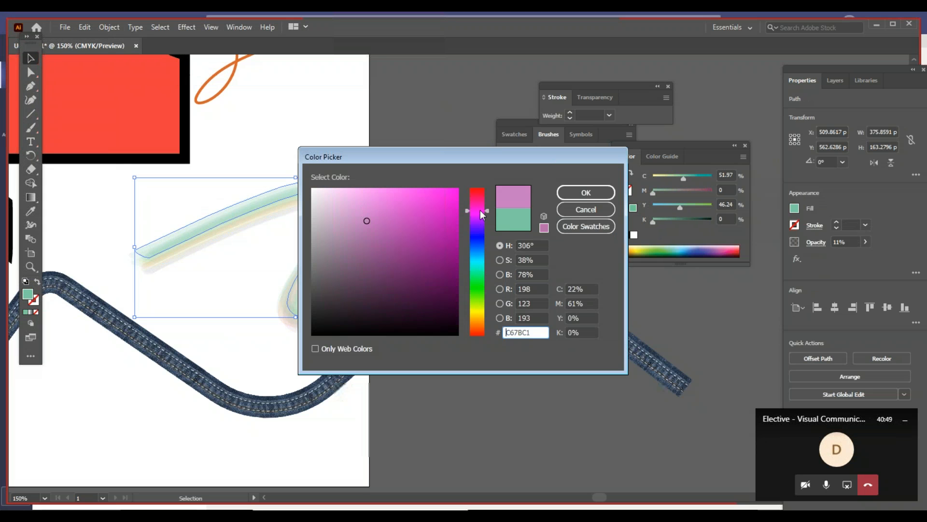
left_click(457, 189)
left_click(578, 194)
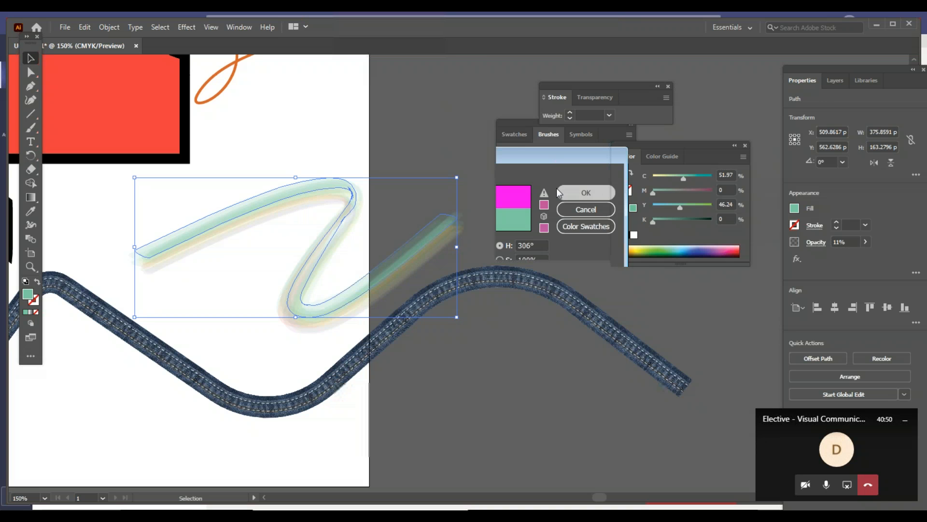
left_click(383, 171)
Step: Examine up close how the recolored translucent paths overlap along the bristle stroke
key("z")
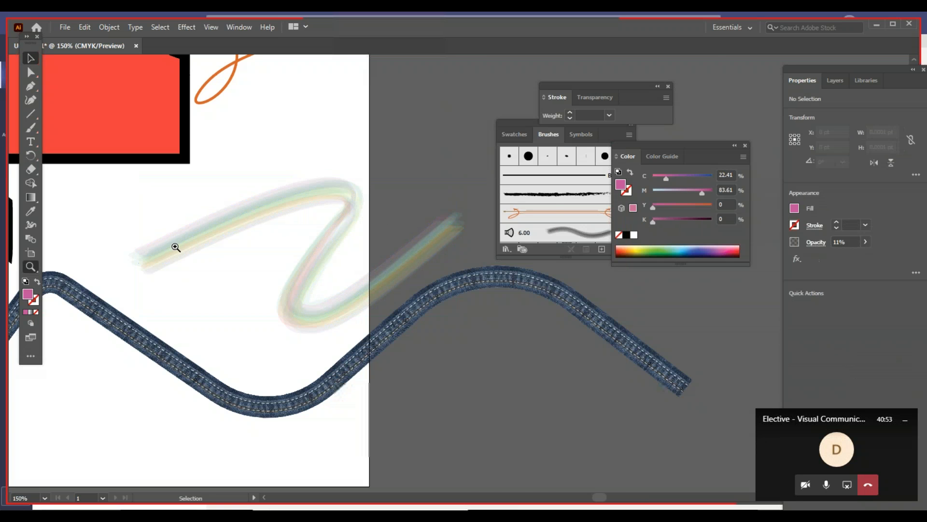
left_click(174, 244)
left_click(174, 244)
left_click_drag(242, 270, 137, 311)
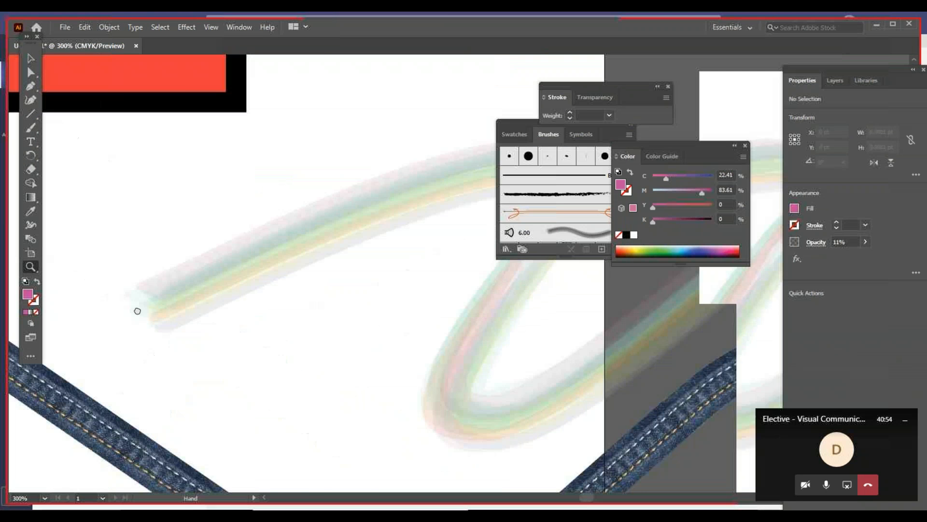
left_click(298, 315)
left_click(500, 320, "alt")
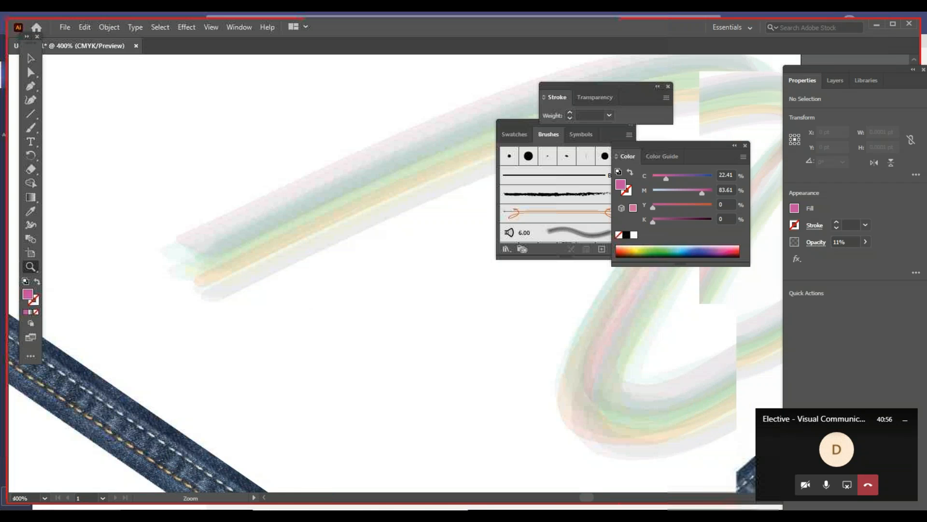
left_click(500, 320, "alt")
left_click(503, 318, "alt")
left_click_drag(503, 318, 239, 435)
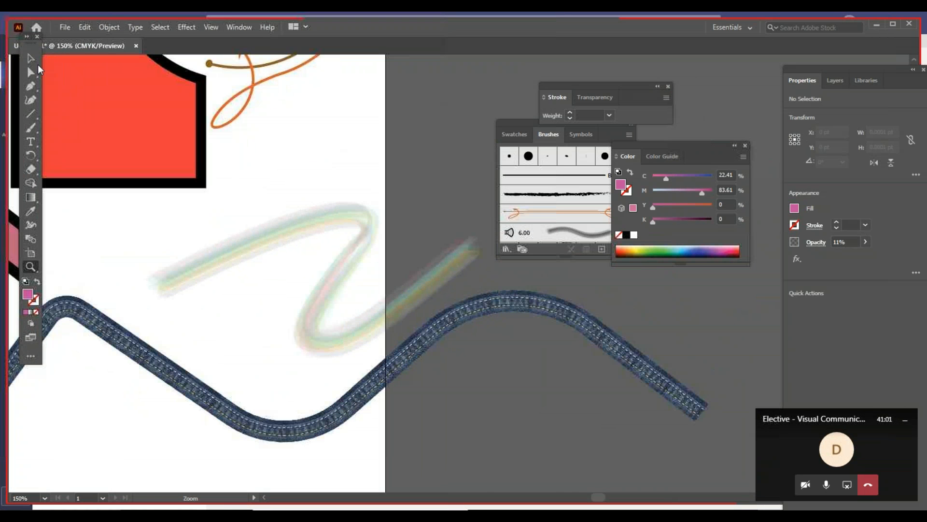
Step: Select all paths of the recolored bristle stroke, set their opacity to 100%, and deselect them
left_click(31, 58)
left_click_drag(224, 310, 184, 235)
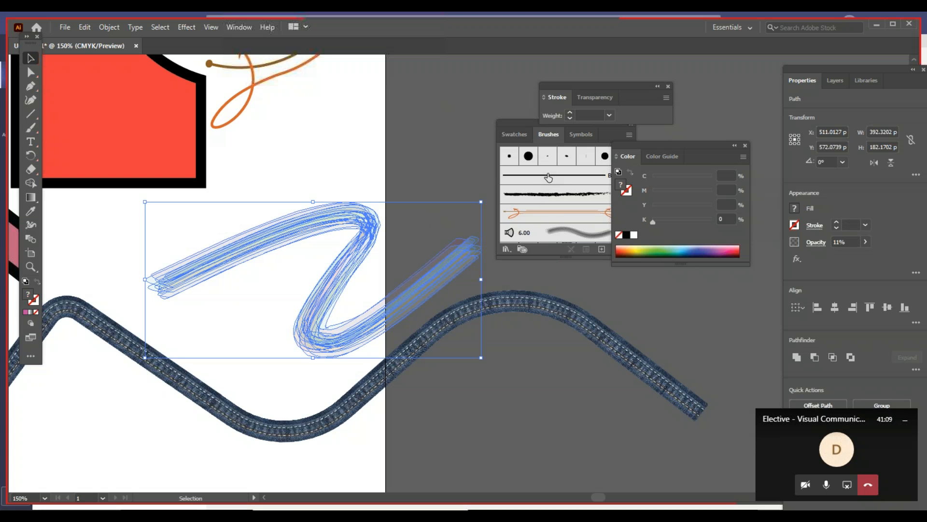
left_click(598, 97)
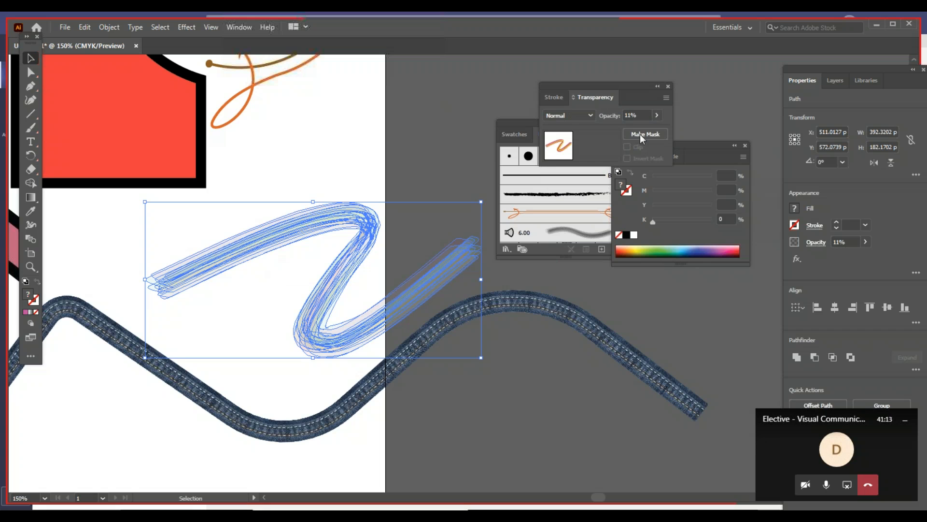
left_click(658, 115)
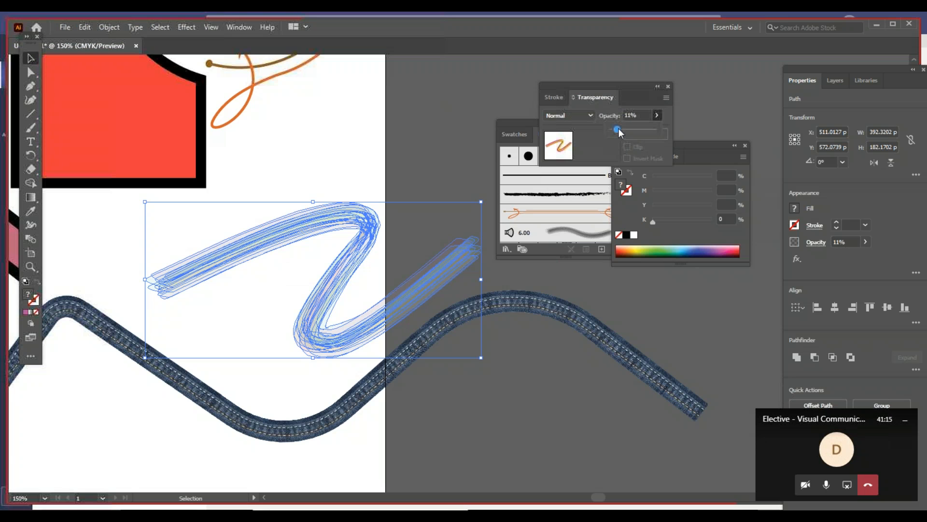
left_click_drag(618, 128, 680, 128)
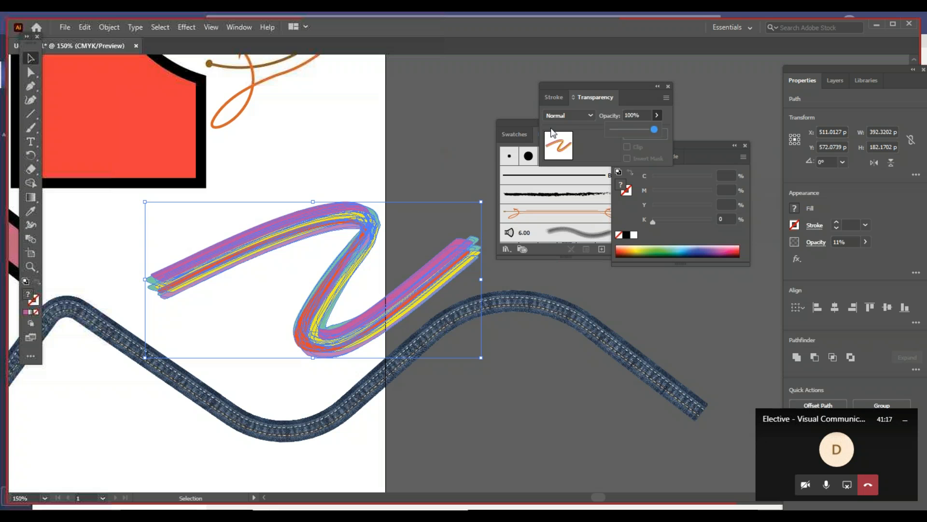
left_click(343, 133)
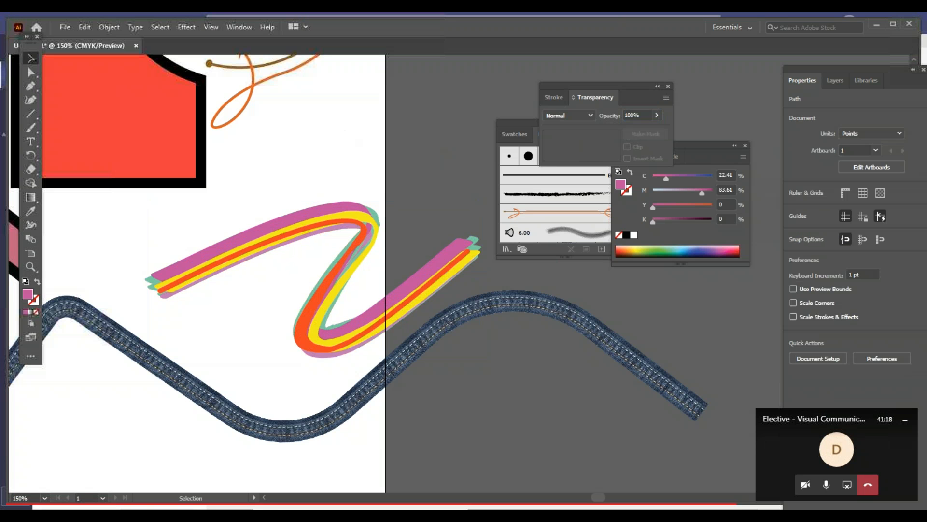
left_click_drag(238, 344, 163, 236)
left_click(318, 189)
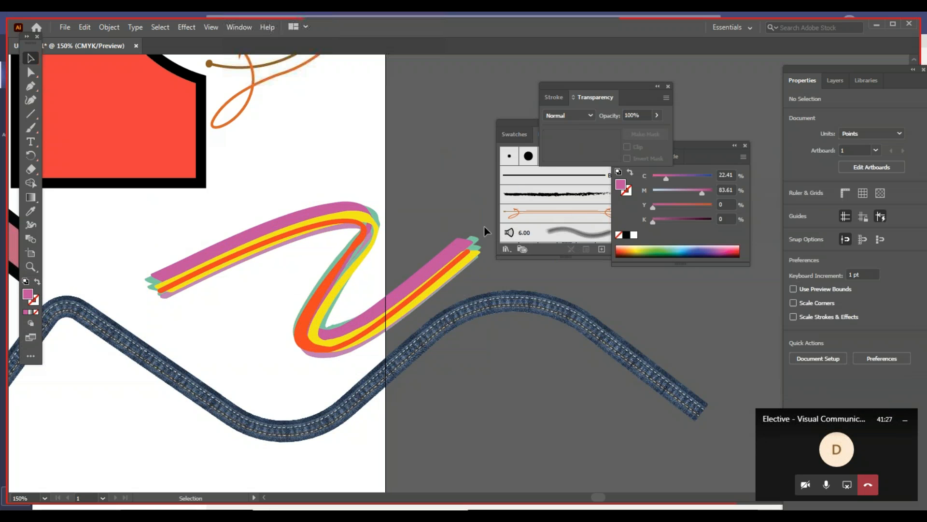
Step: Review the multicolored stroke alongside the rest of the artwork and select its upper pink path
key("z")
left_click(364, 263, "alt")
left_click_drag(417, 292, 409, 332)
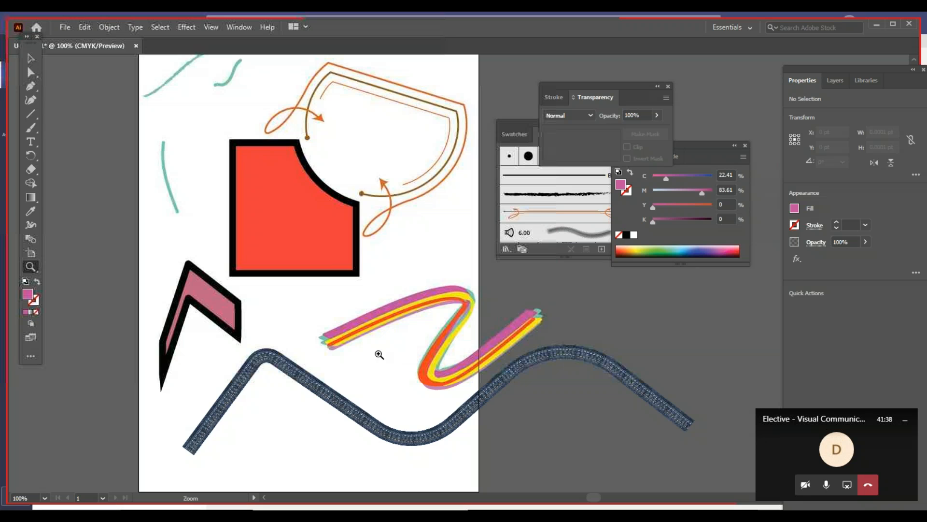
key("v")
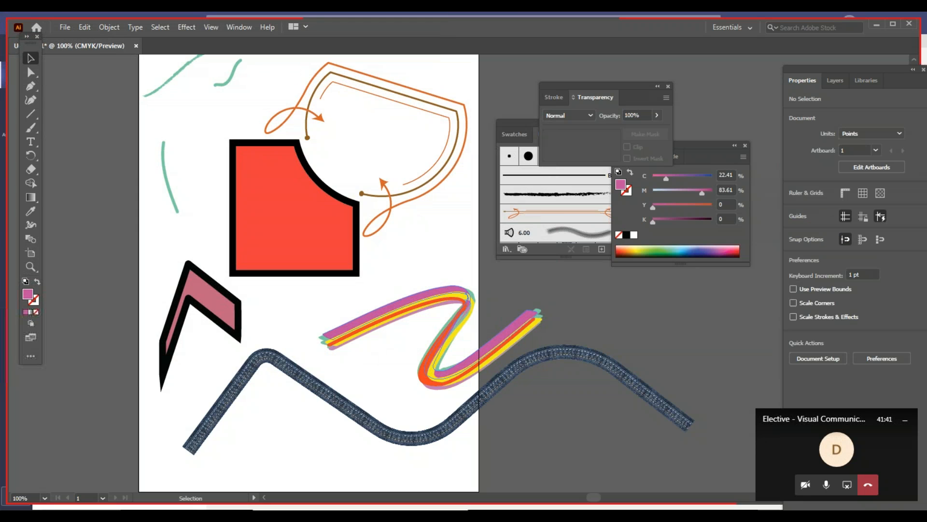
left_click(369, 320)
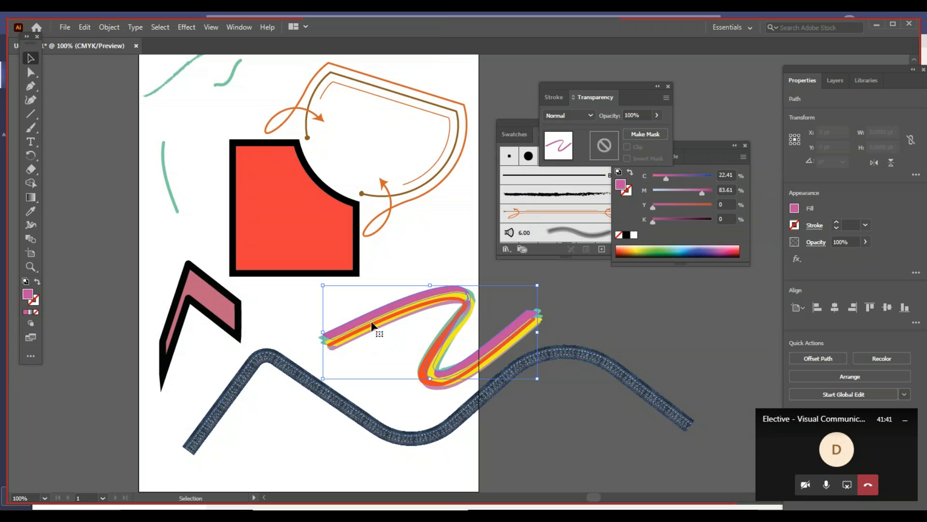
Step: Inspect the pink path of the multicolored stroke up close and survey the other shapes and brushed paths on the artboard
left_click(380, 280)
left_click(347, 335)
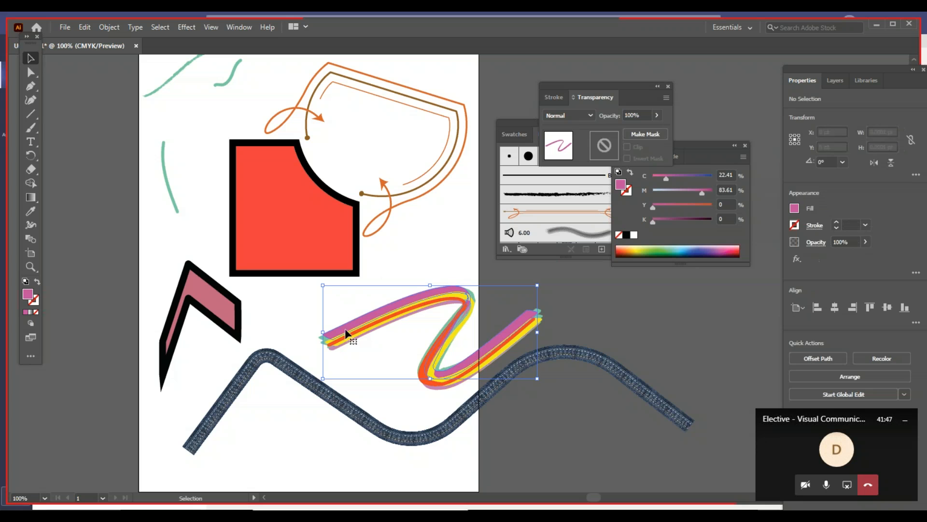
key("z")
left_click(340, 327)
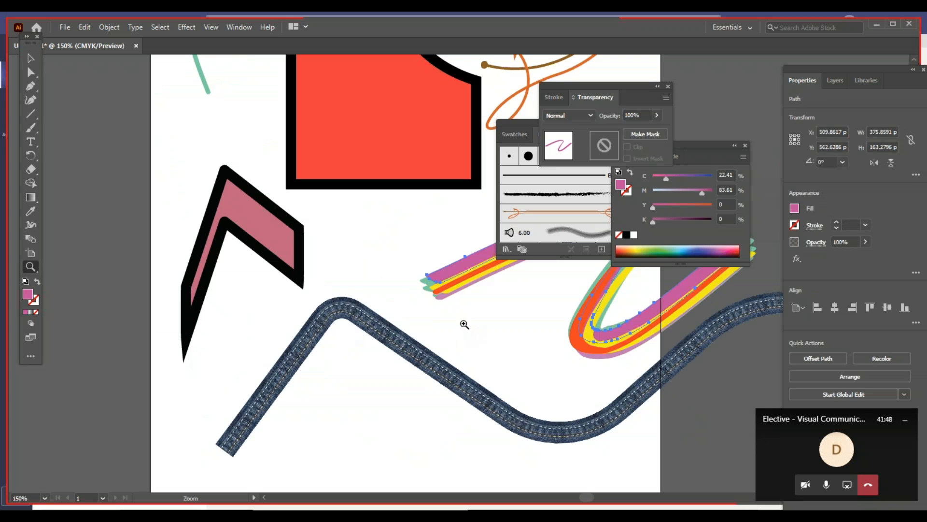
left_click_drag(503, 332, 393, 383)
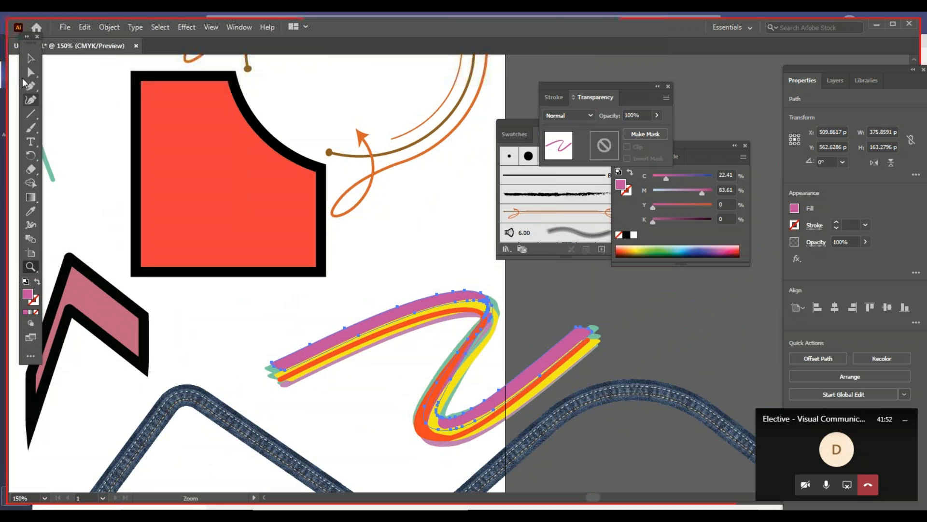
left_click(30, 59)
key("z")
left_click(353, 290, "alt")
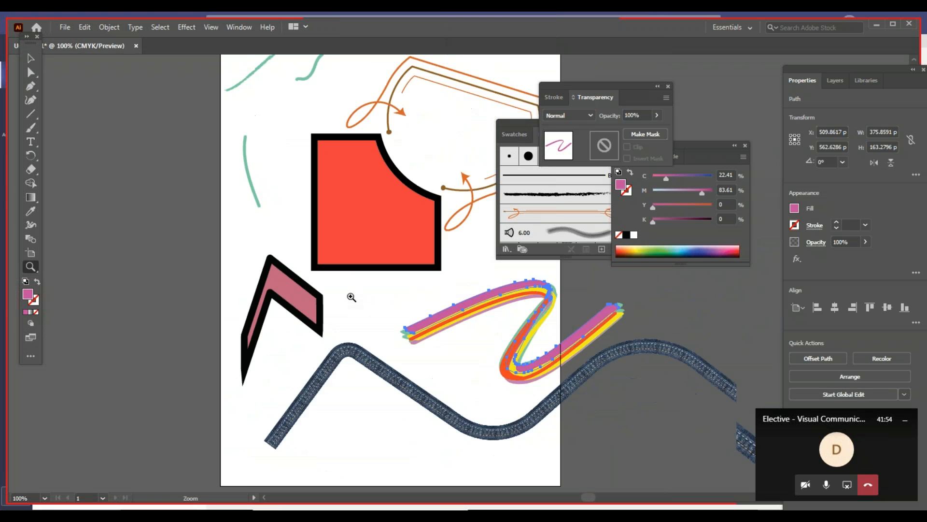
left_click_drag(391, 271, 312, 380)
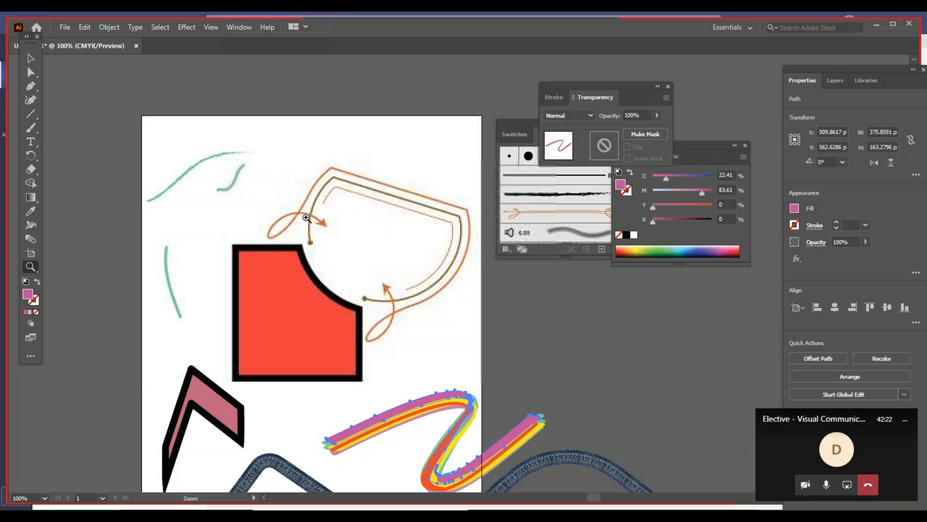
left_click(425, 292, "alt")
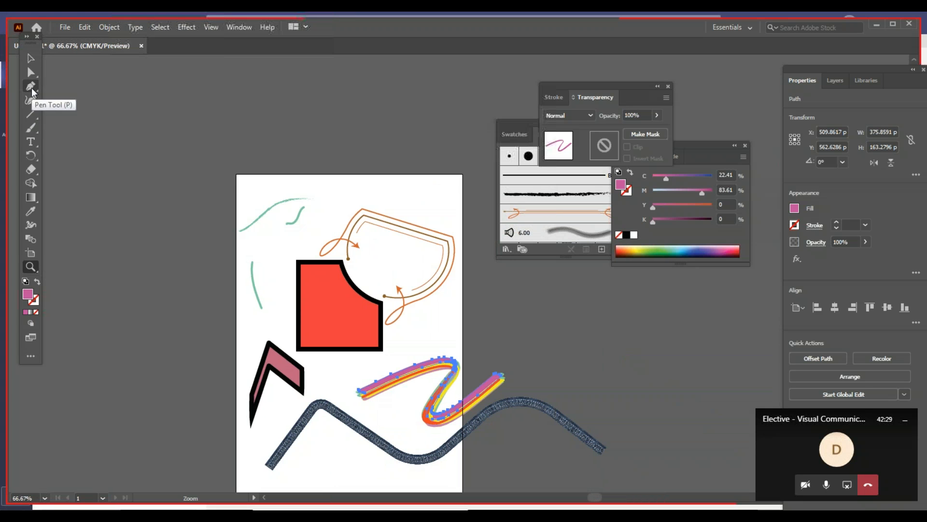
Step: Draw a circle about 151 pt across near the artboard's top, swap its fill and stroke for a pink outline, and deselect it
left_click(33, 114)
right_click(31, 114)
left_click(68, 124)
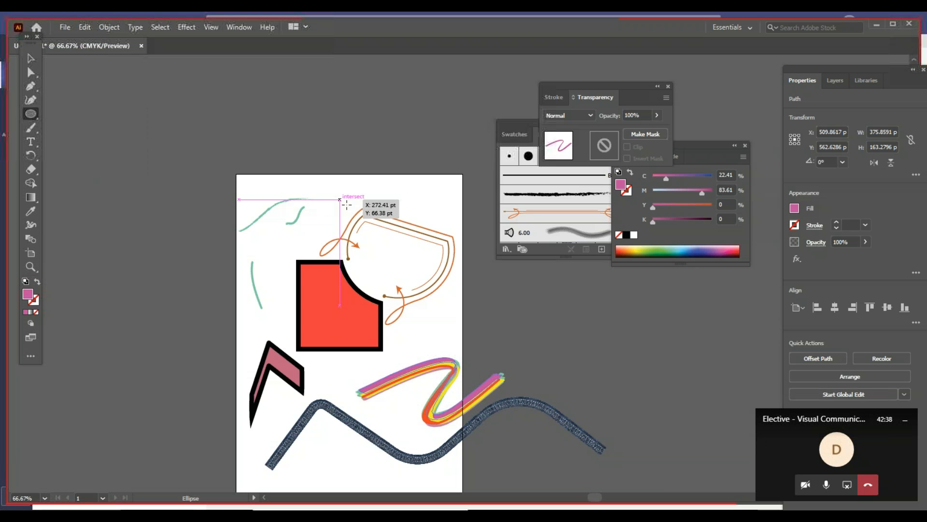
left_click_drag(340, 199, 397, 256)
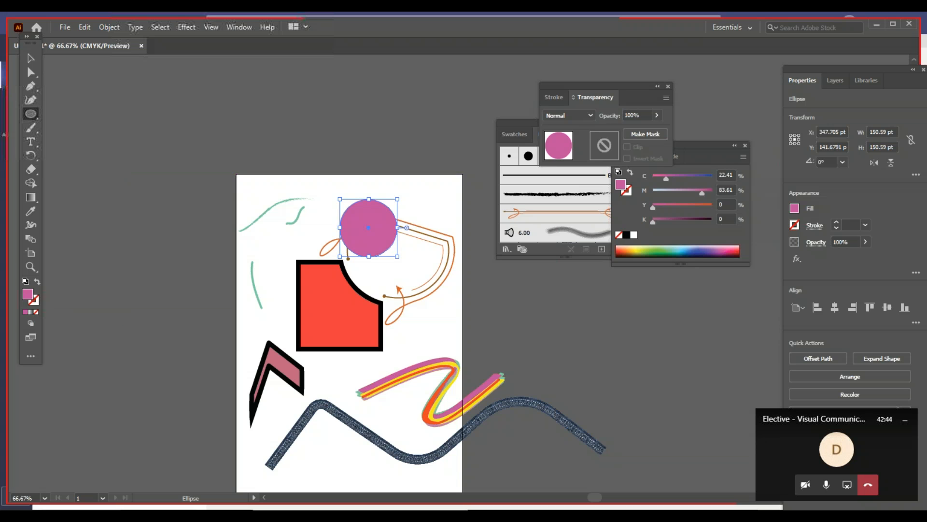
left_click(37, 281)
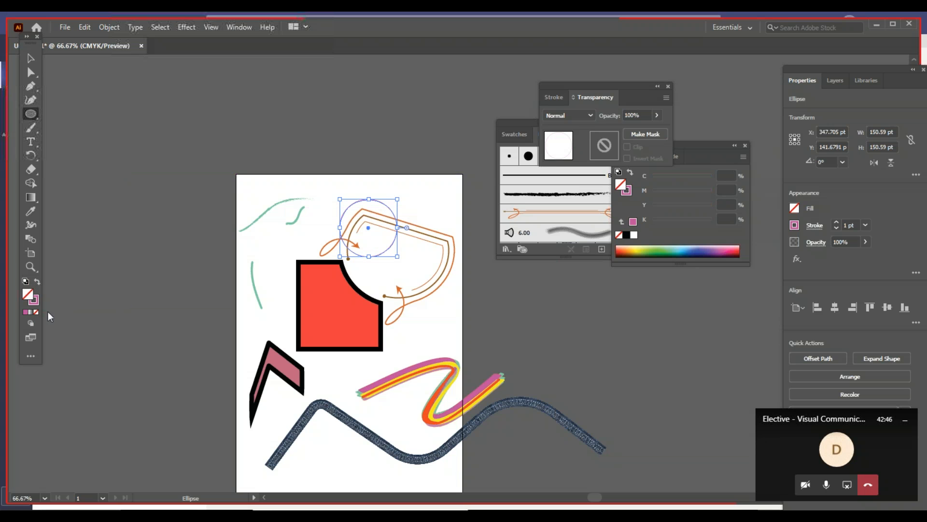
left_click(29, 61)
left_click(356, 184)
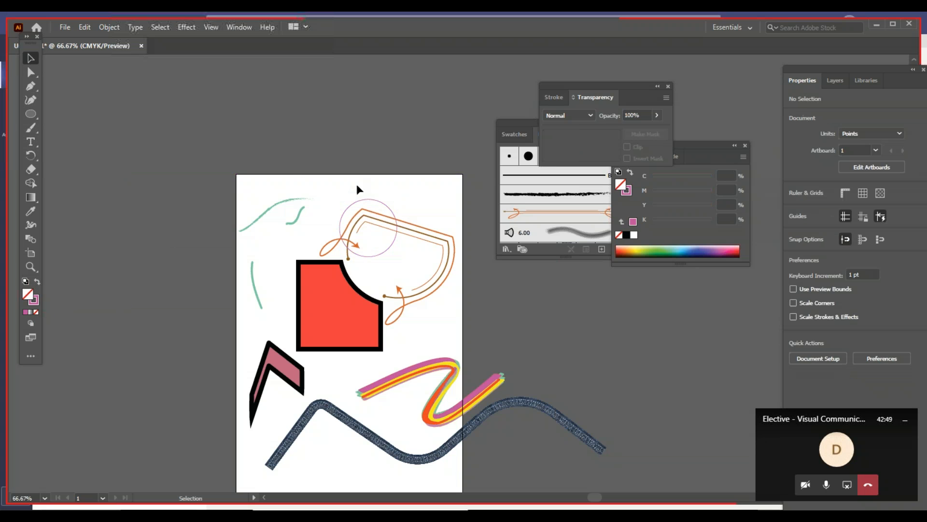
Step: Try placing placeholder text around the pink circle with the Type on a Path tool, and undo it
key("z")
left_click(386, 211)
left_click(387, 211)
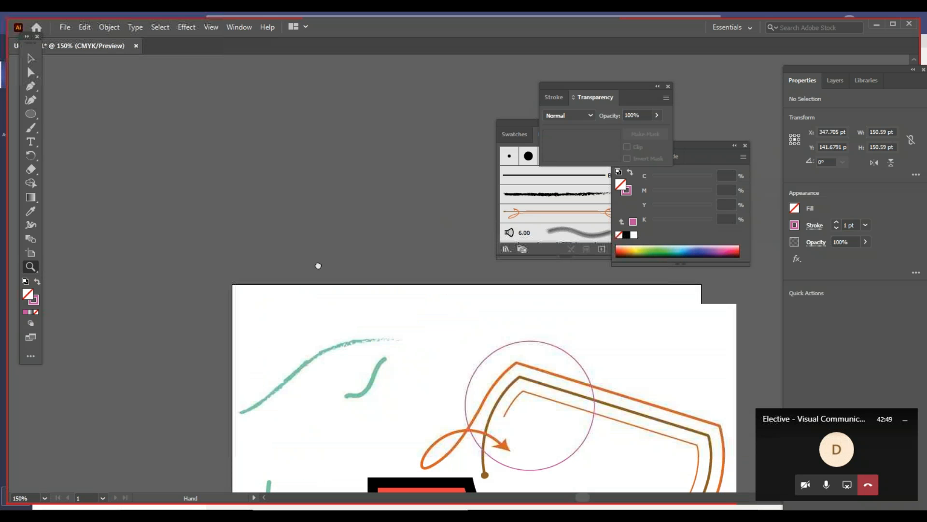
left_click_drag(233, 183, 87, 135)
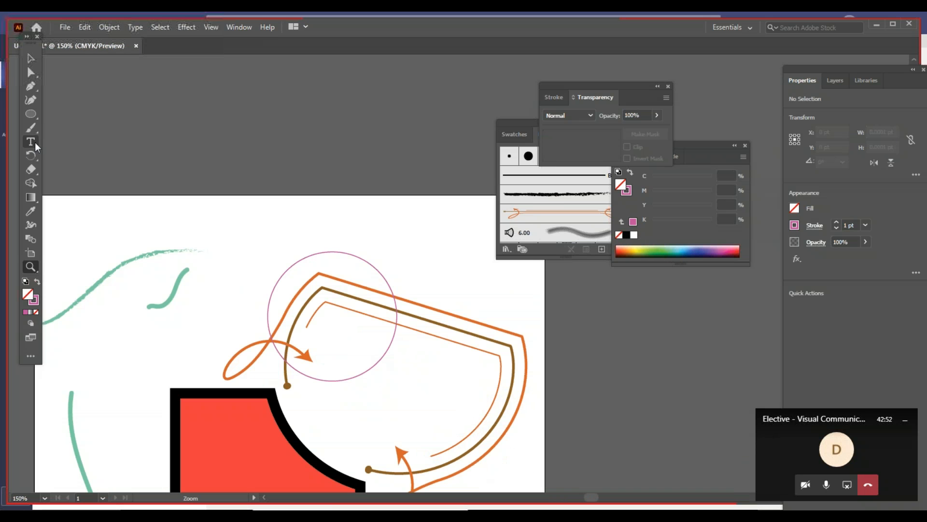
left_click(35, 143)
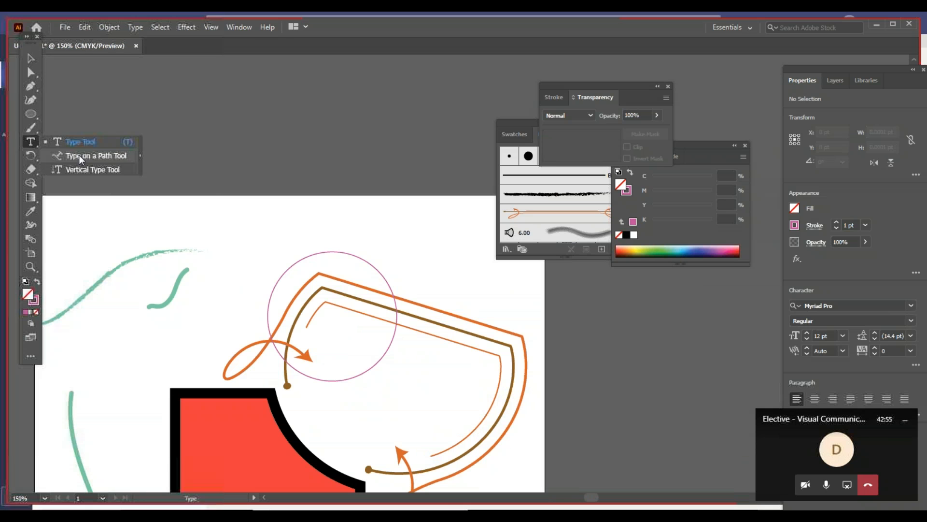
left_click(80, 155)
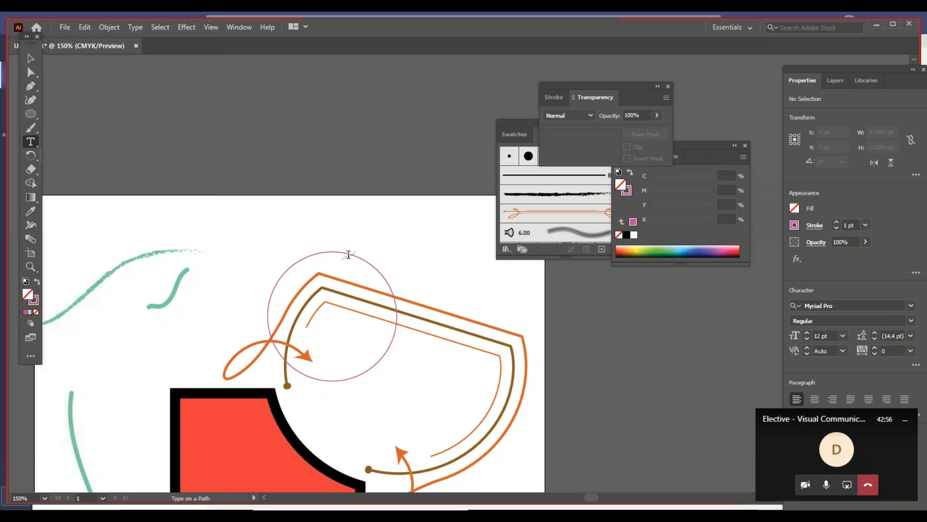
left_click(282, 269)
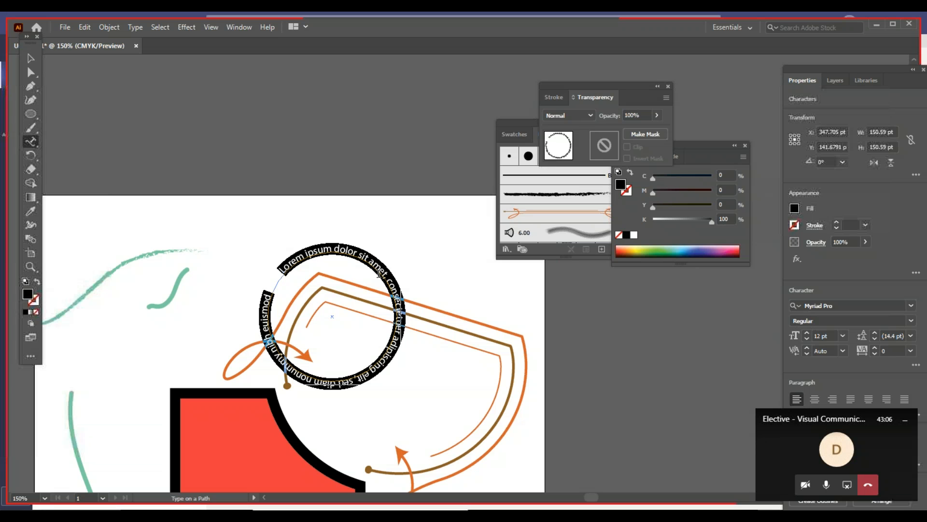
left_click(32, 57)
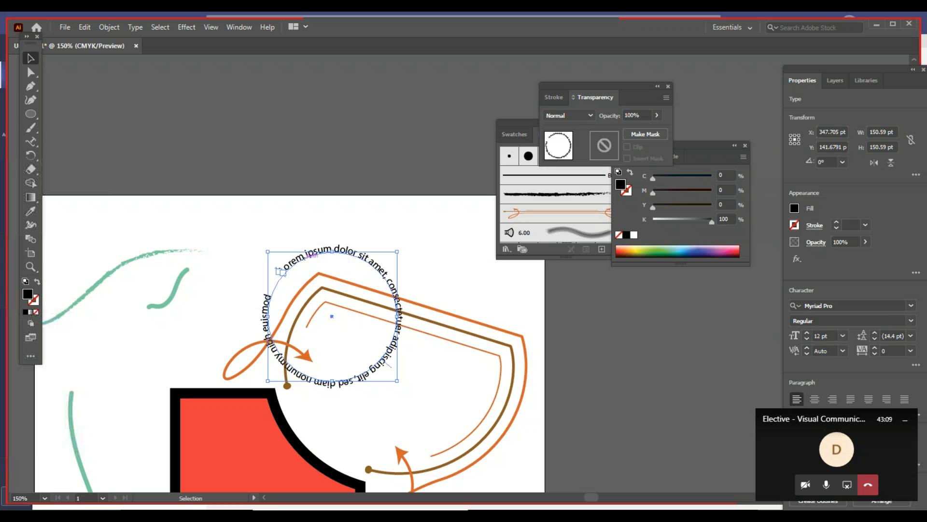
key("ctrl+z")
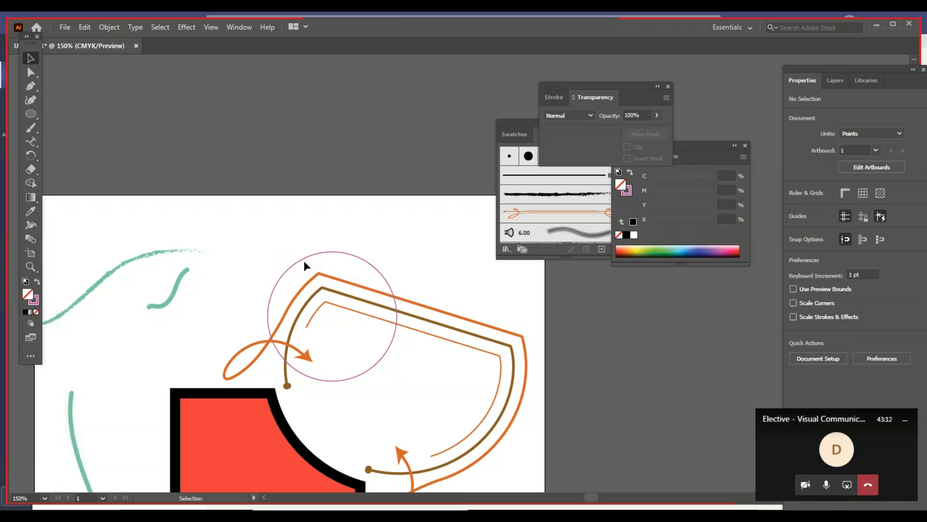
Step: Add the path text "Hello everyone and welcome to Adobe illustrator" along the circle, starting on its upper-left side
left_click(32, 142)
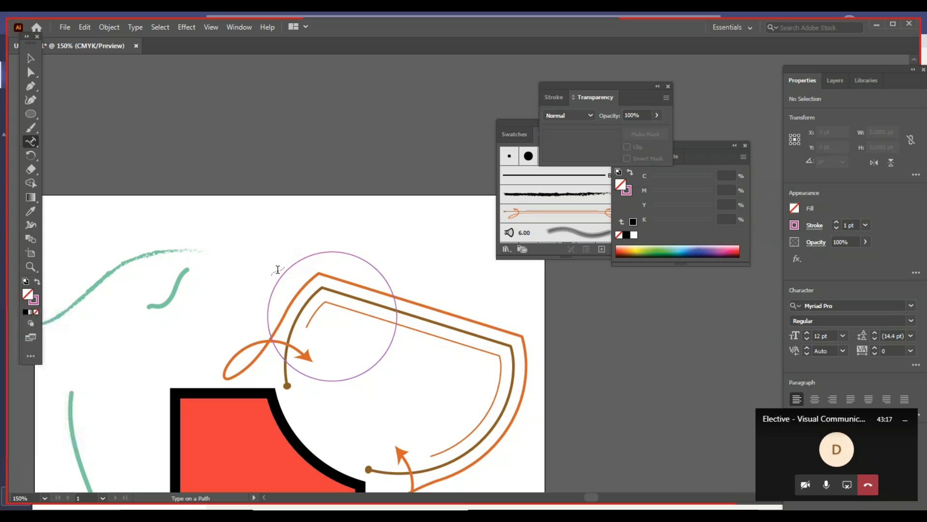
left_click(269, 296)
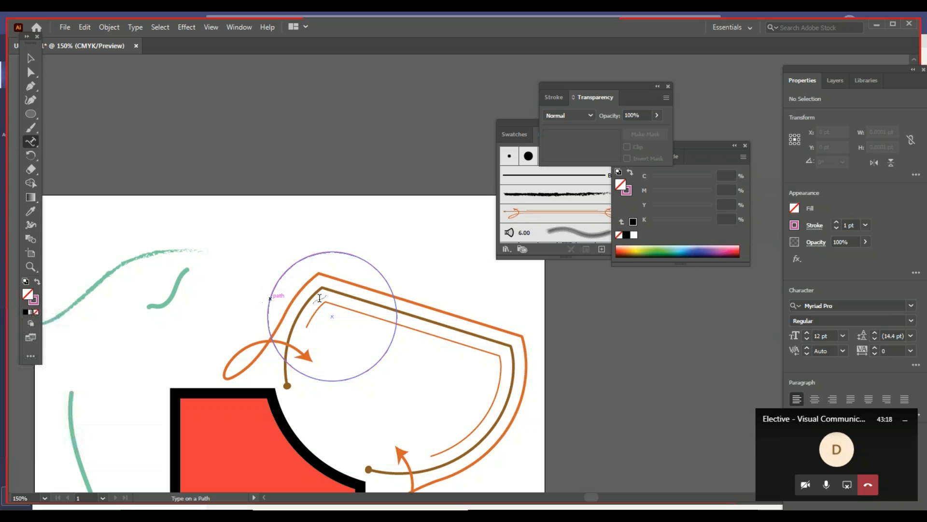
type("He")
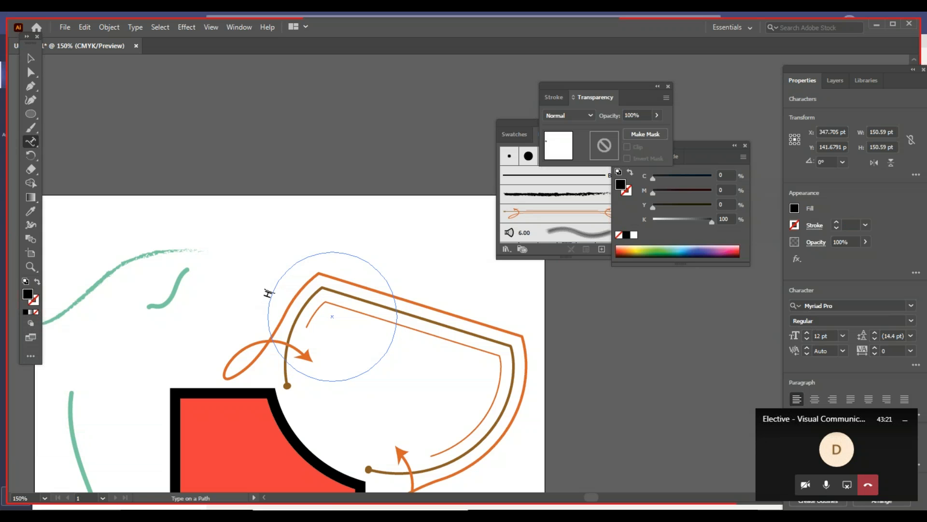
type("llo e")
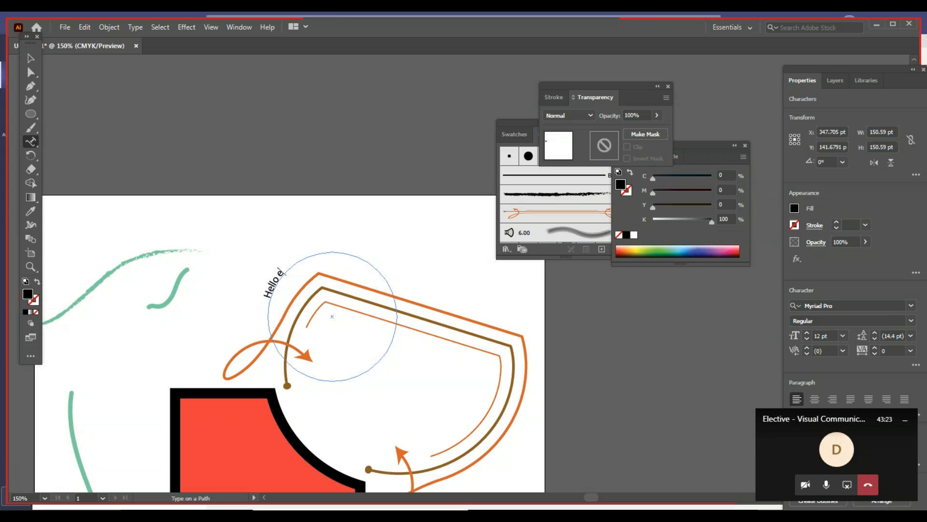
type("veryone and welcome to")
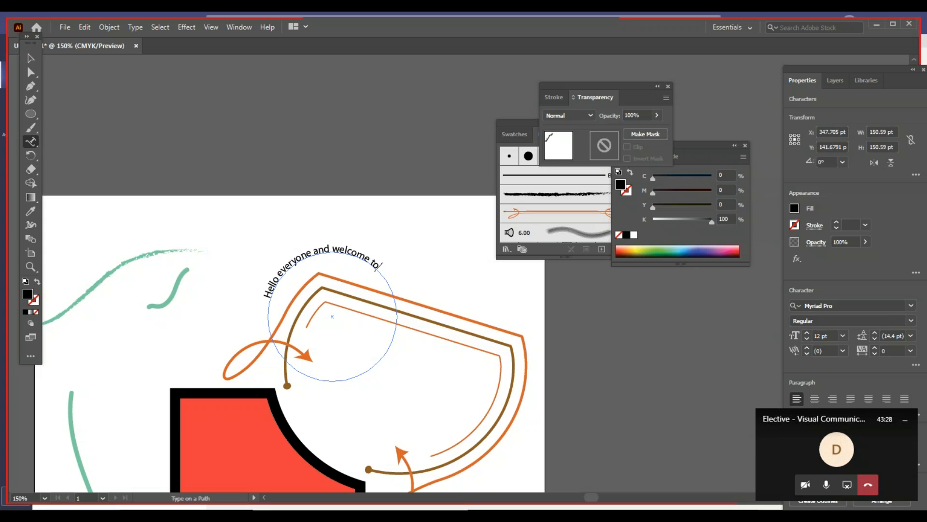
type(" Adobe ")
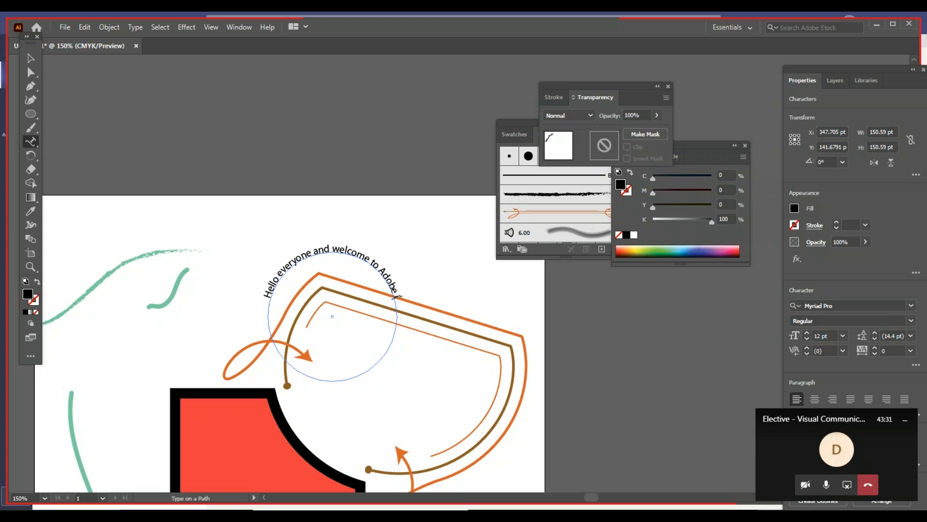
type("Illust")
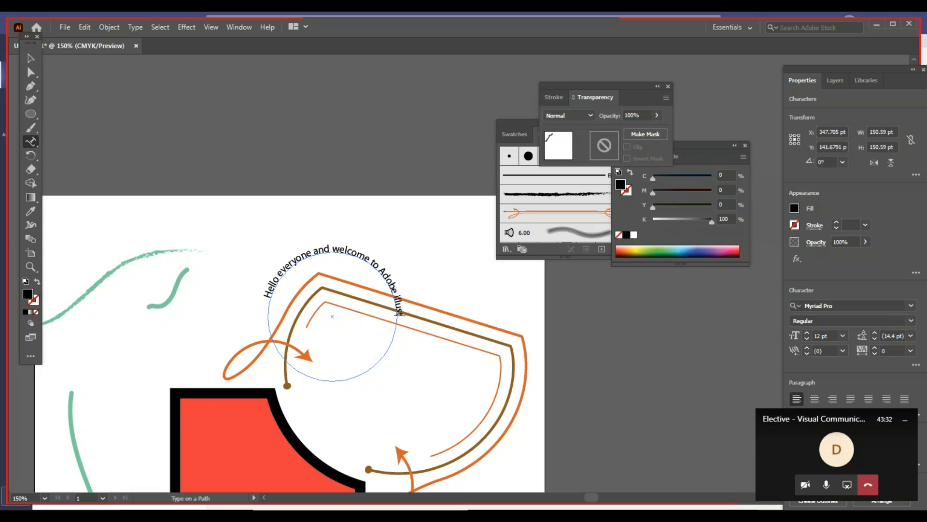
type("rator")
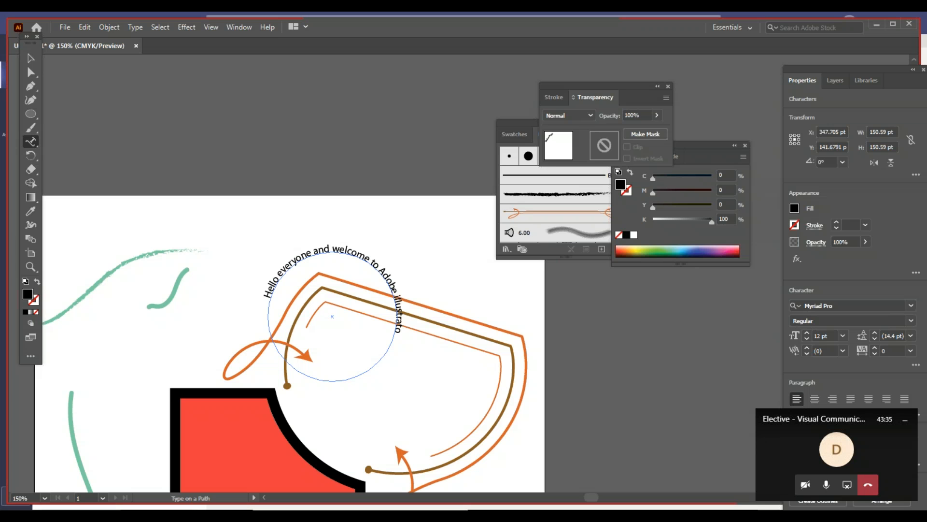
left_click(30, 58)
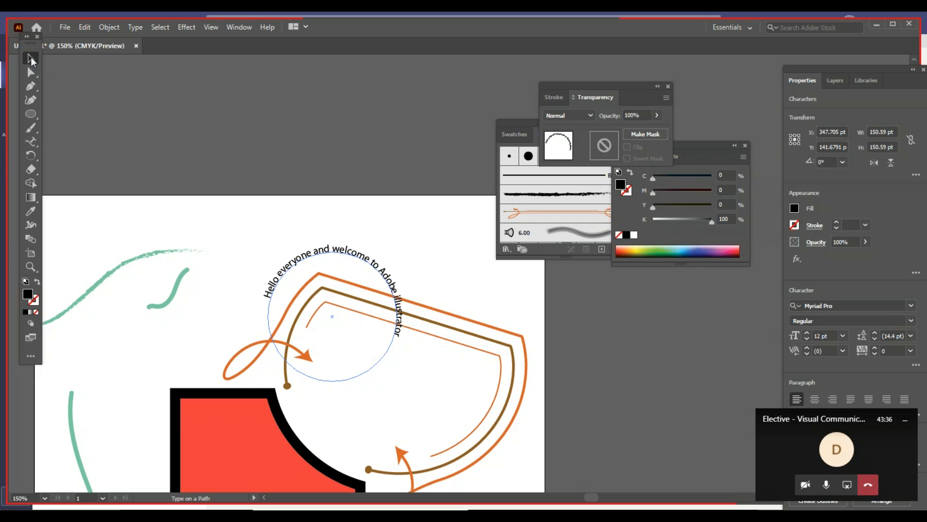
Step: Draw an open curve about 141 by 131 pt beside the circular text with the Pen tool, using a black stroke and no fill
left_click(28, 87)
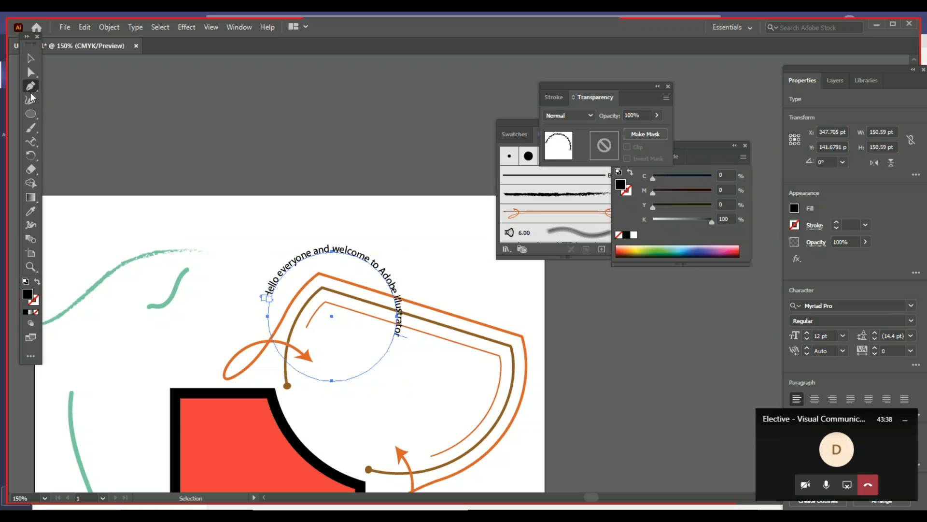
left_click(105, 341)
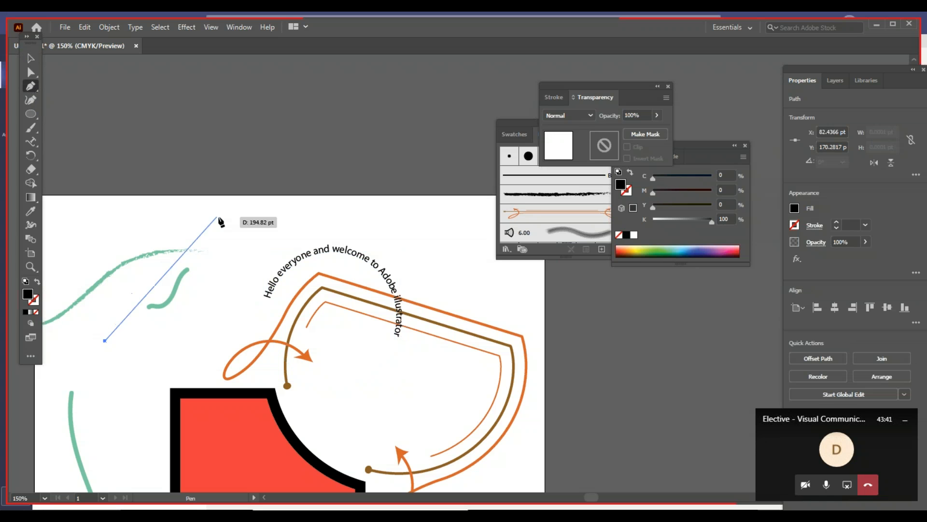
left_click_drag(226, 228, 323, 221)
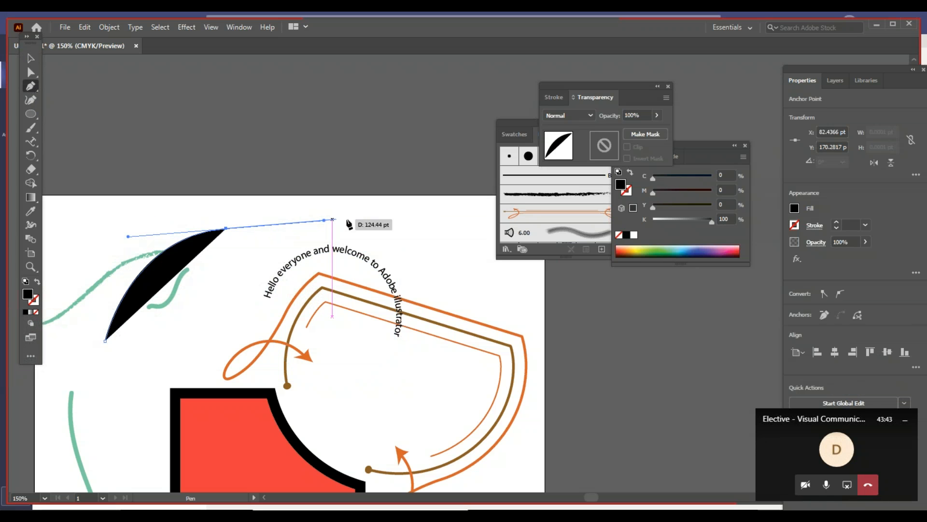
left_click(36, 281)
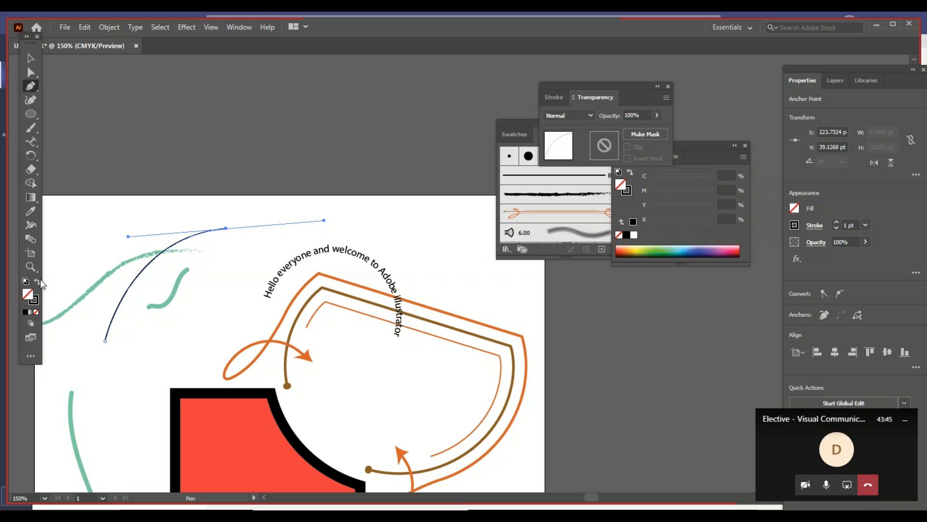
Step: Fill the new curve from its lower end with random path text beginning "qweqeqew", using the Type on a Path tool
left_click(32, 140)
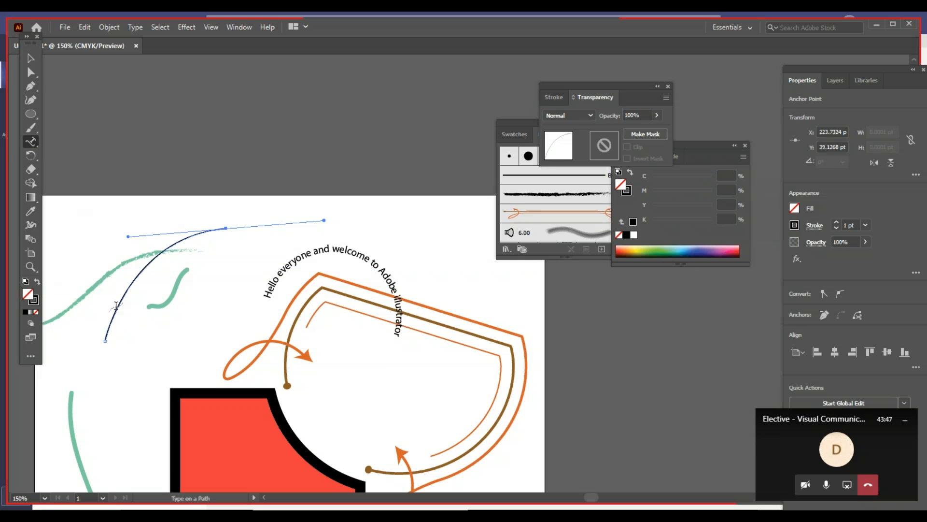
left_click(106, 331)
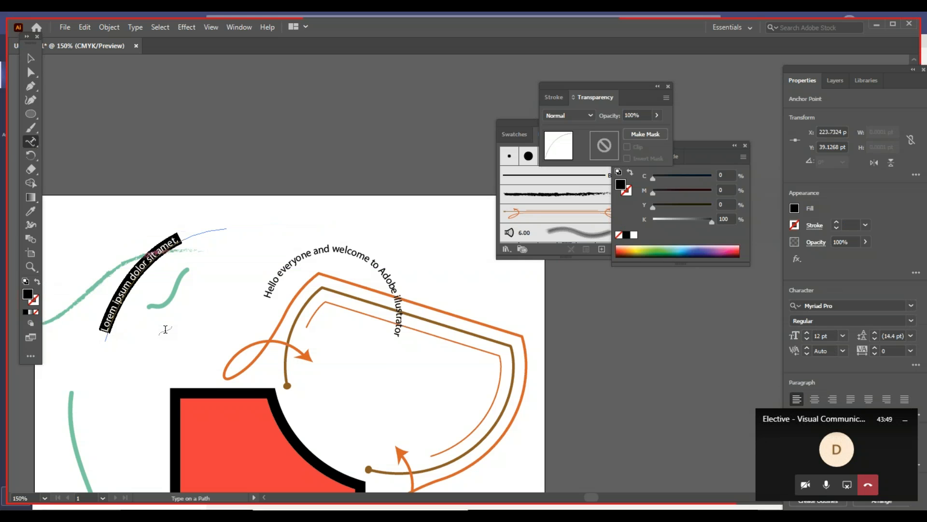
type("qweg")
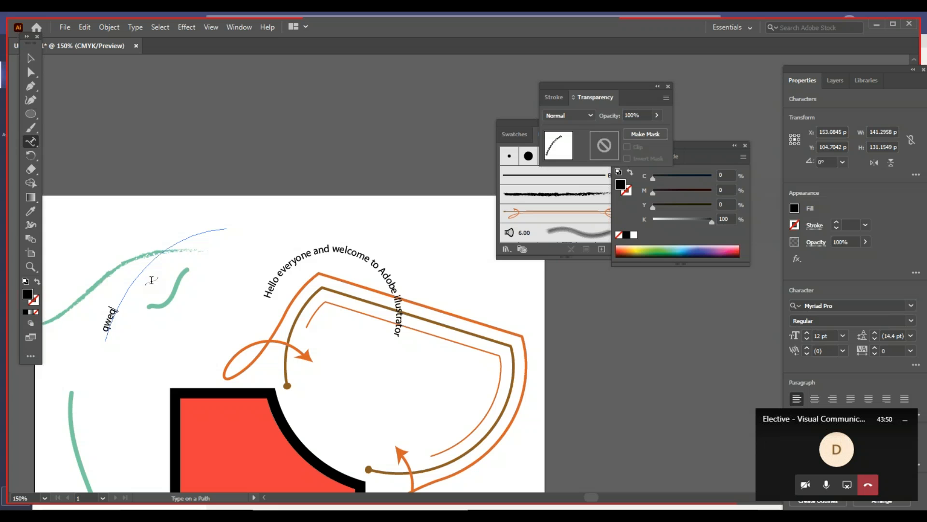
type("eqewqwegewqegeqeqegeqeqegeqeq")
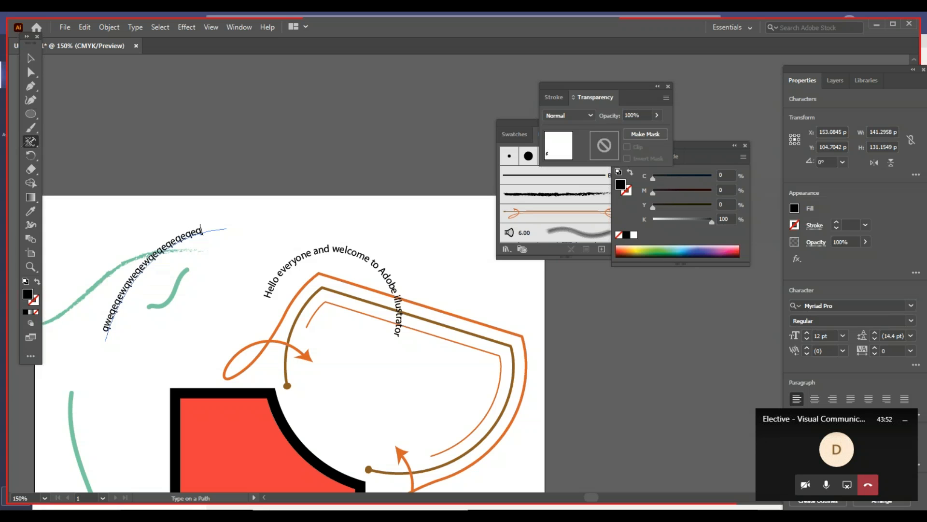
key("Escape")
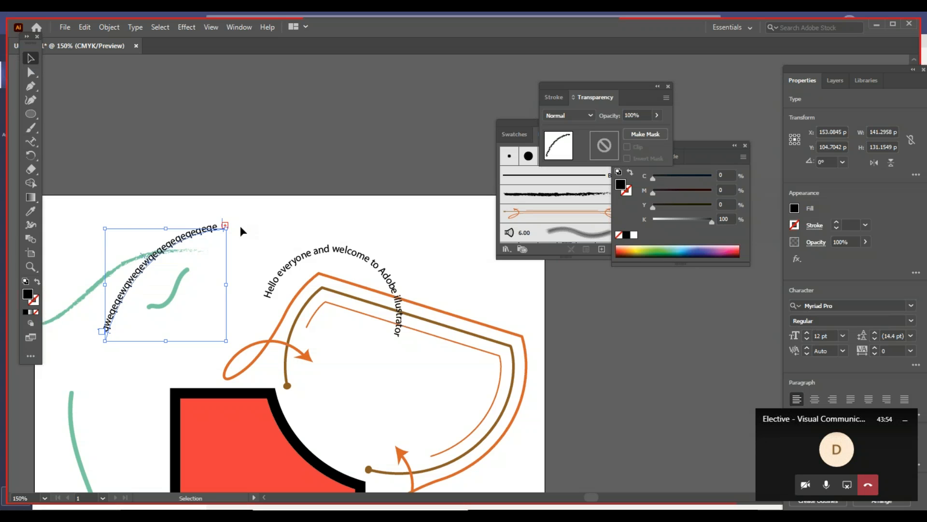
Step: Apply the Charcoal - Feather brush to the outline of the pink chevron shape
left_click(288, 210)
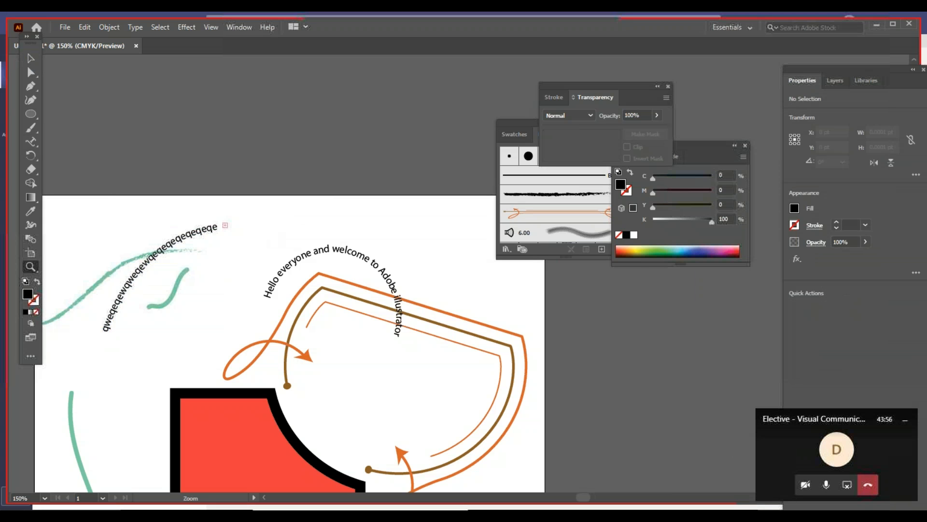
key("z")
key("ctrl+minus")
key("ctrl+minus")
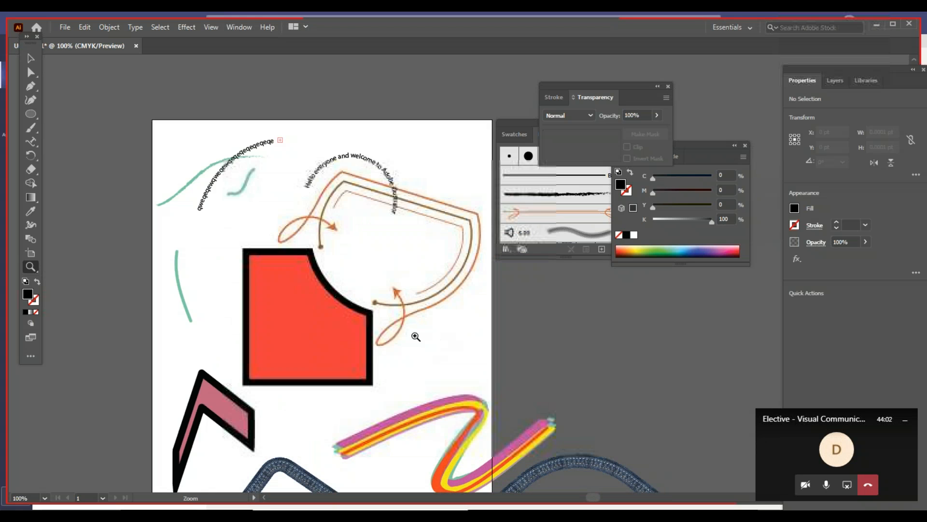
left_click_drag(395, 340, 380, 193)
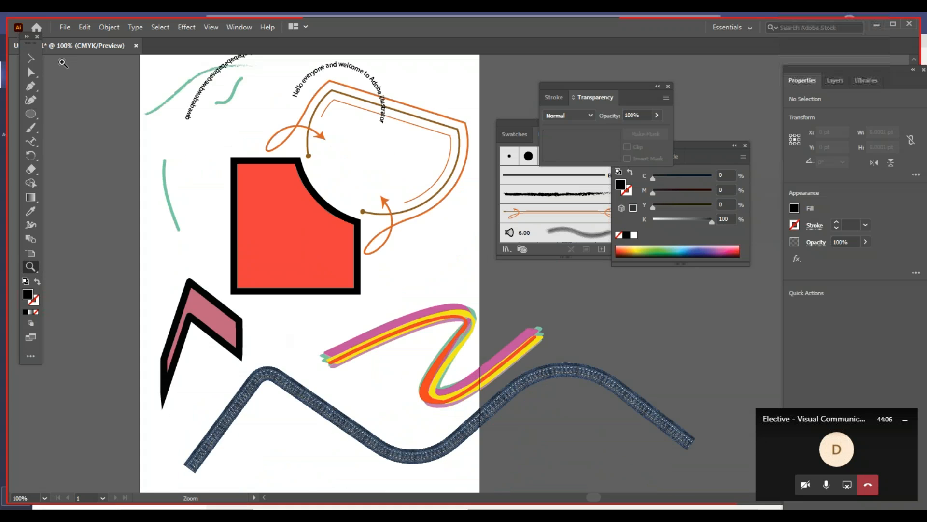
left_click(30, 58)
left_click(239, 344)
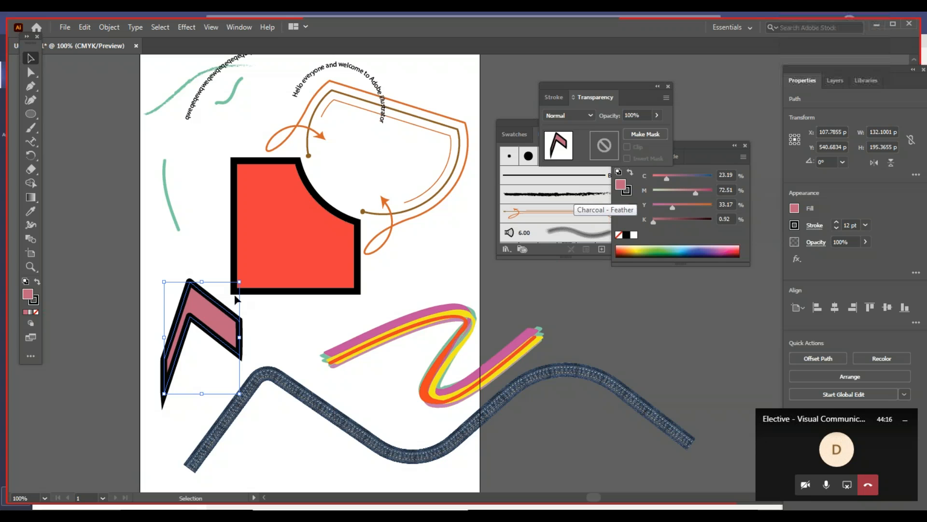
left_click(547, 179)
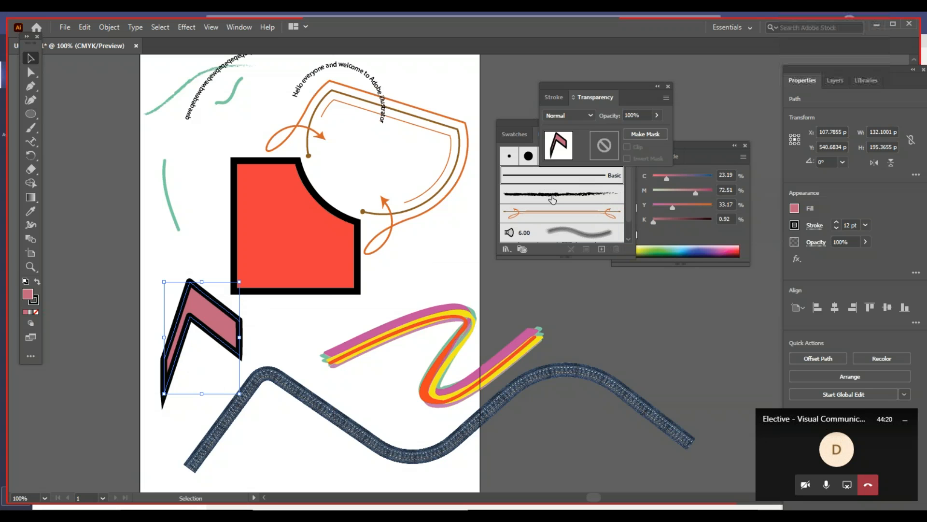
left_click(549, 194)
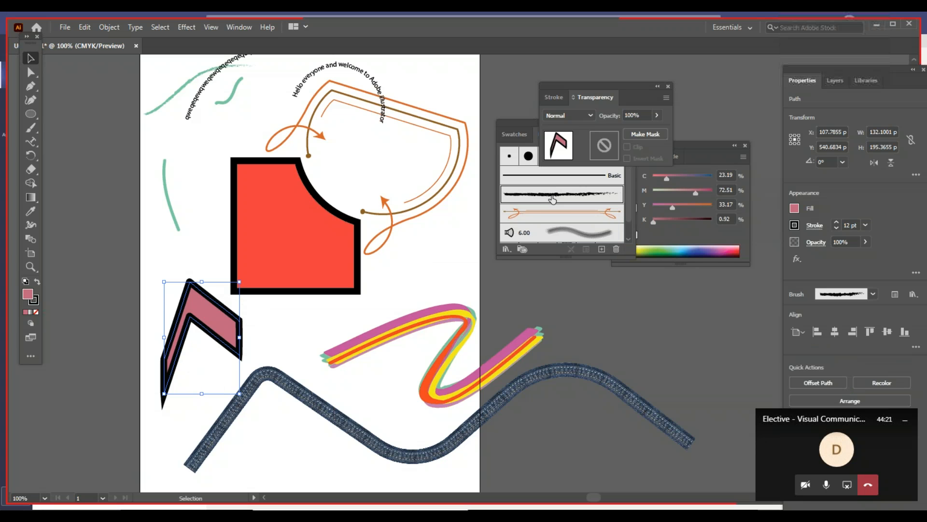
Step: Remove the pink fill from the charcoal-outlined chevron, keeping only its brush stroke
left_click(286, 339)
key("z")
left_click(237, 354)
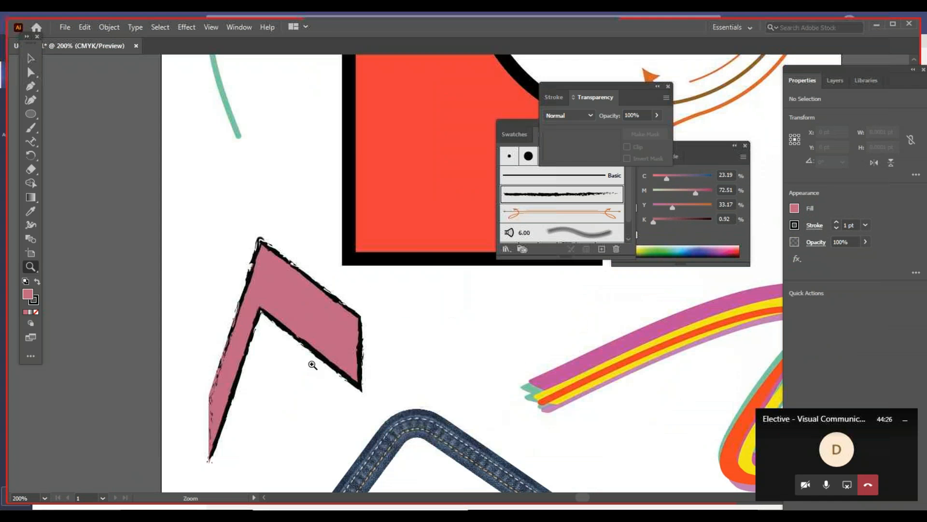
left_click(265, 421)
left_click(30, 58)
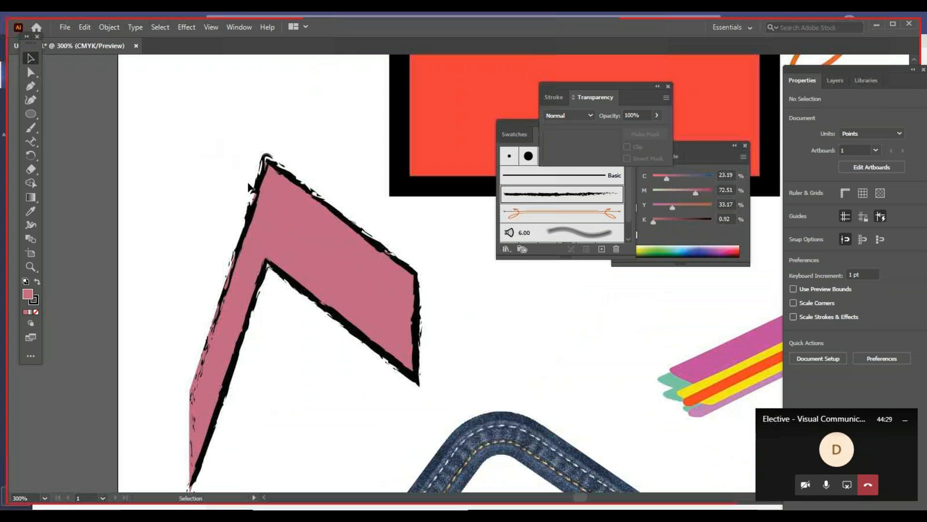
left_click(269, 210)
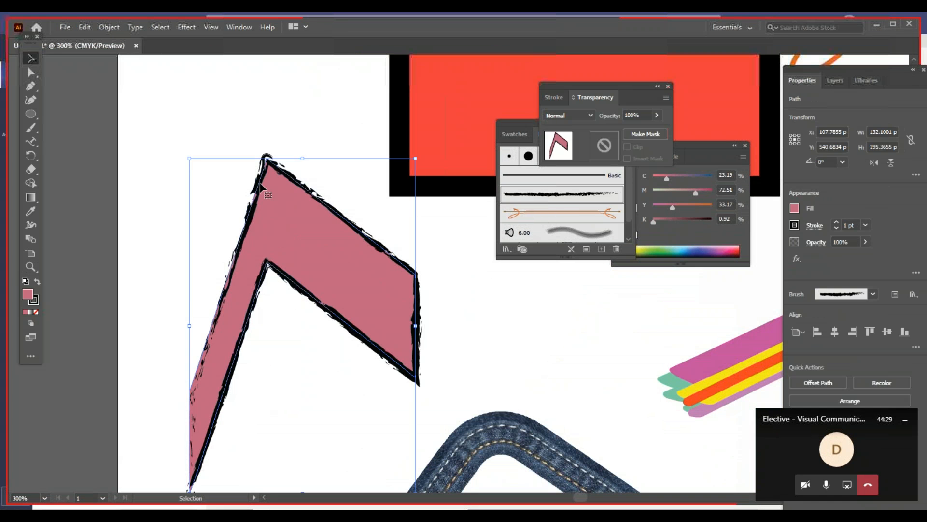
left_click(37, 313)
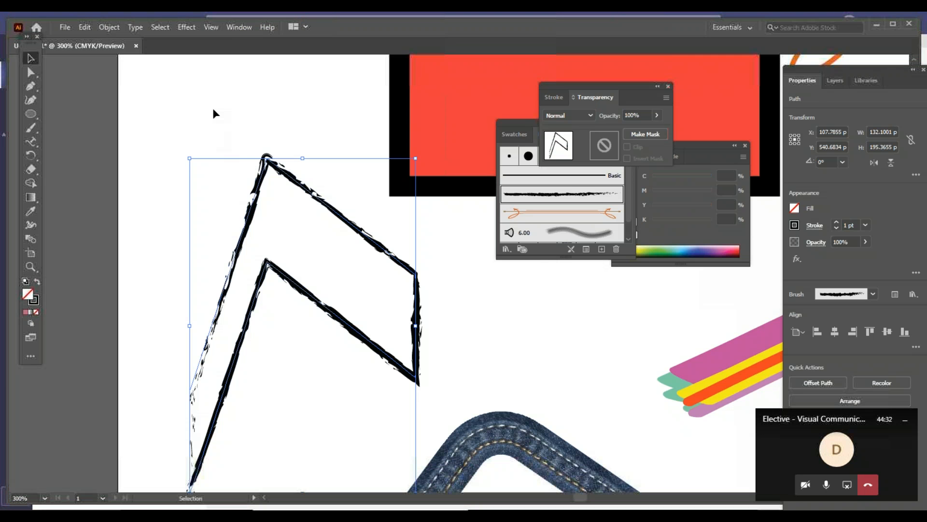
Step: Rotate the unfilled chevron by about 163° so that it points downward
left_click(213, 116)
key("z")
left_click(213, 230, "alt")
left_click(213, 230, "alt")
left_click_drag(213, 230, 35, 306)
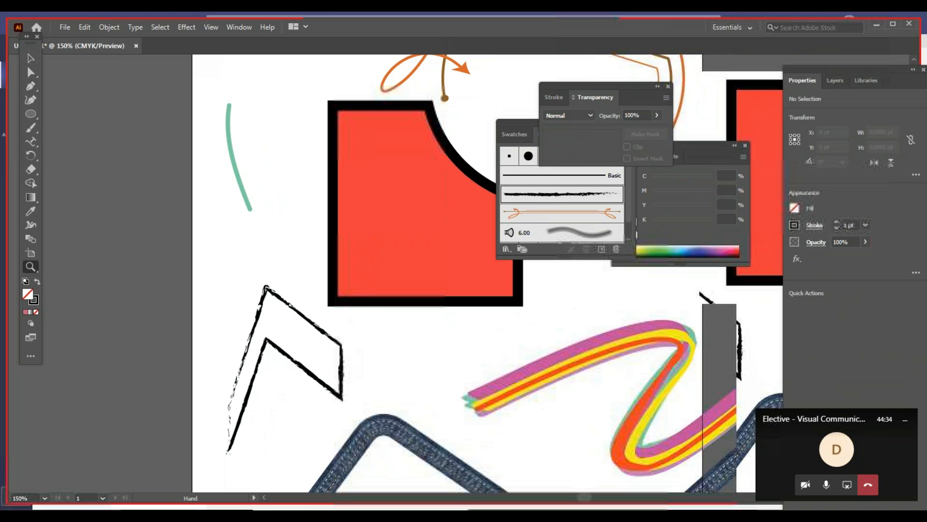
left_click(31, 59)
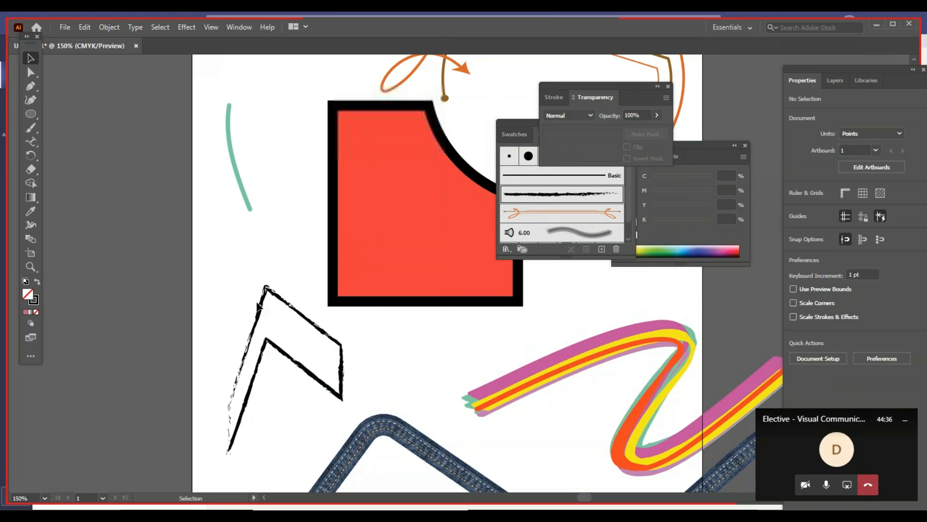
left_click(285, 303)
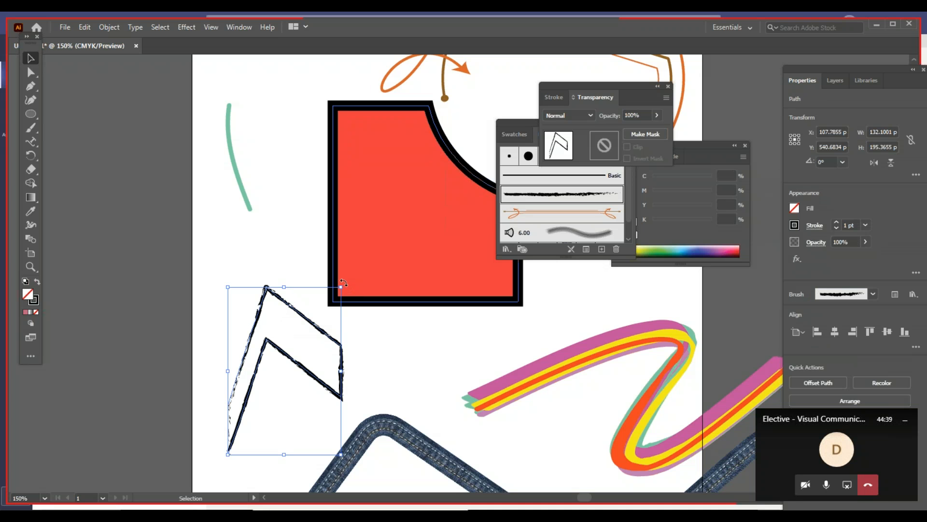
left_click_drag(343, 283, 214, 388)
left_click_drag(386, 361, 291, 380)
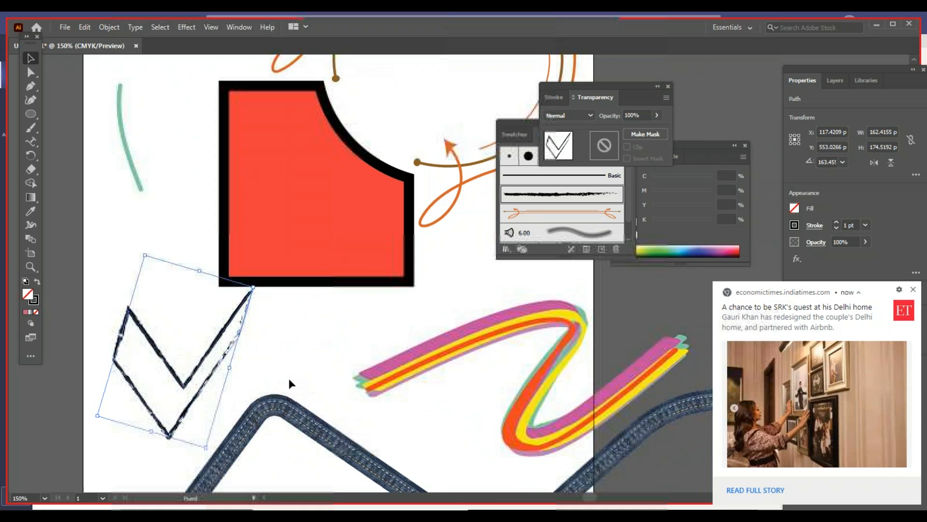
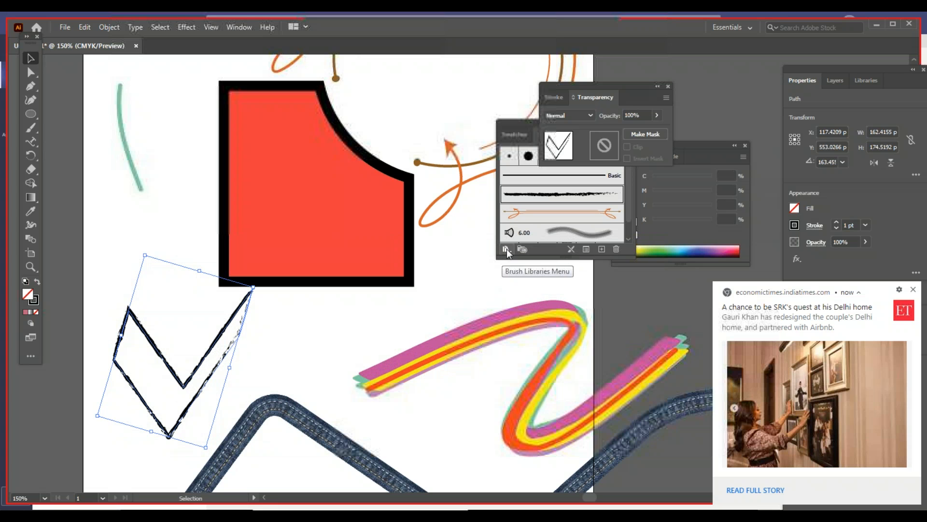
Step: Look through the brush library categories, view the Bristle Brush Library, and close it
left_click(506, 248)
mouse_move(525, 280)
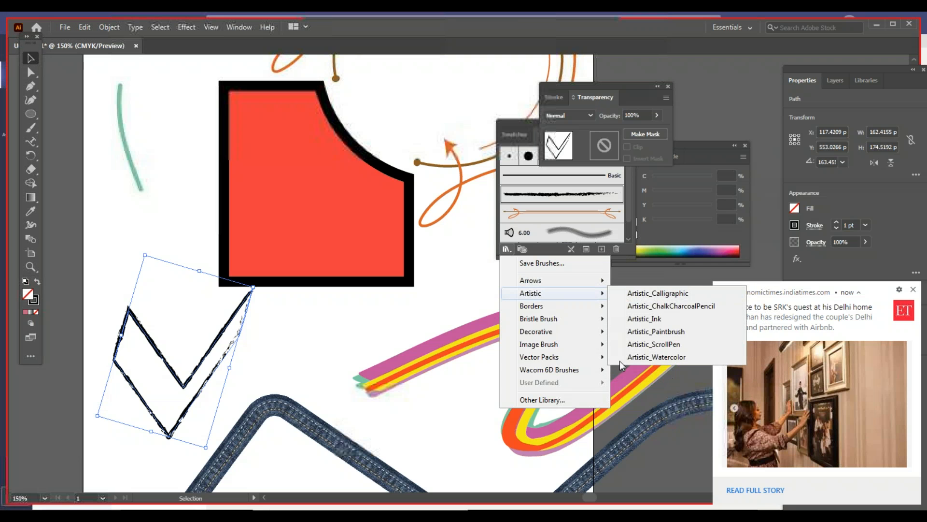
mouse_move(586, 355)
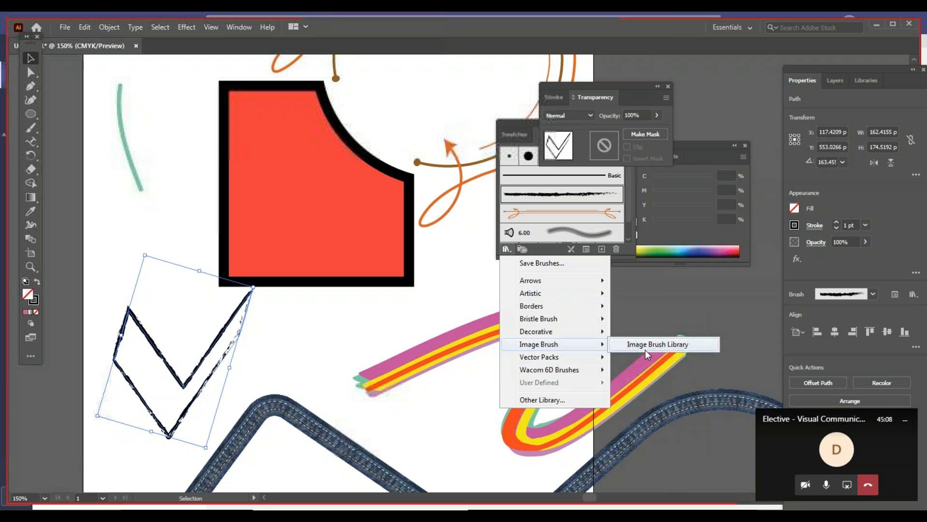
mouse_move(576, 332)
mouse_move(602, 320)
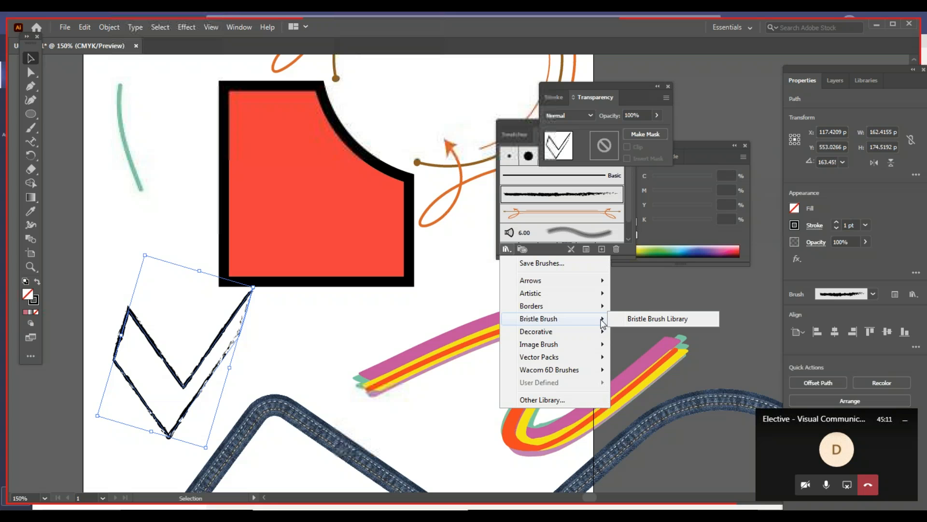
left_click(644, 320)
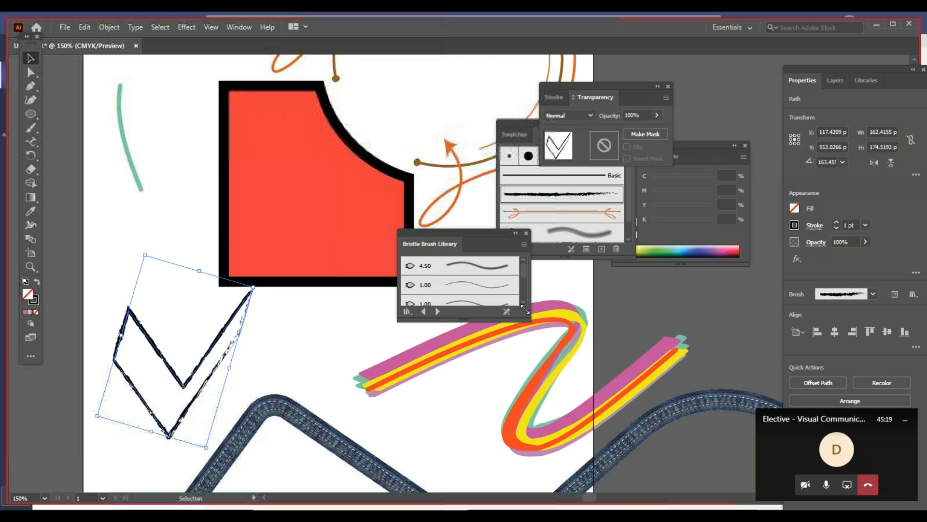
left_click_drag(526, 272, 528, 312)
left_click(526, 233)
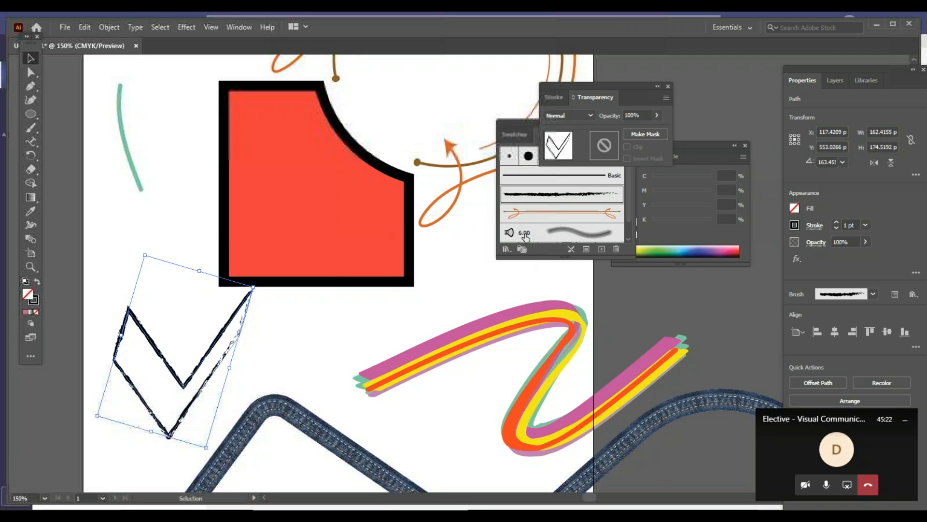
Step: Browse the brushes of the Artistic_Calligraphic library, and close it
left_click(506, 249)
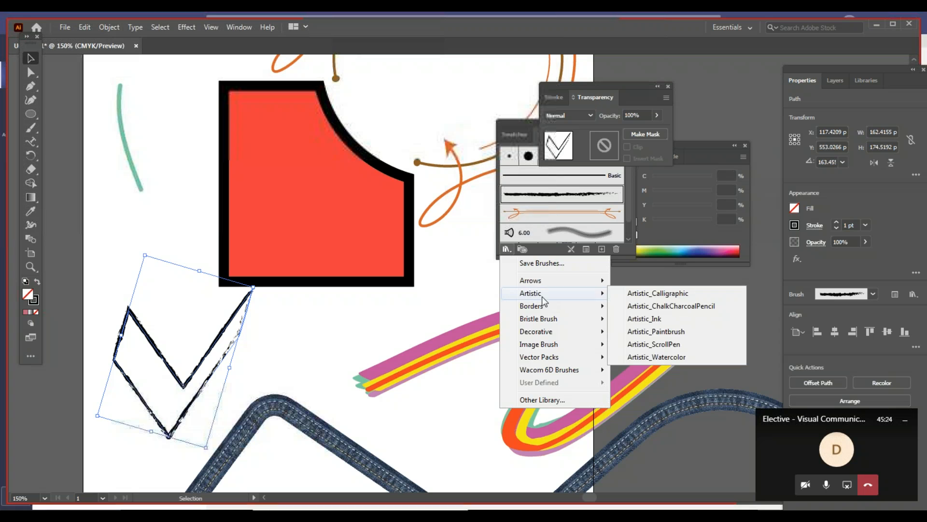
left_click(655, 295)
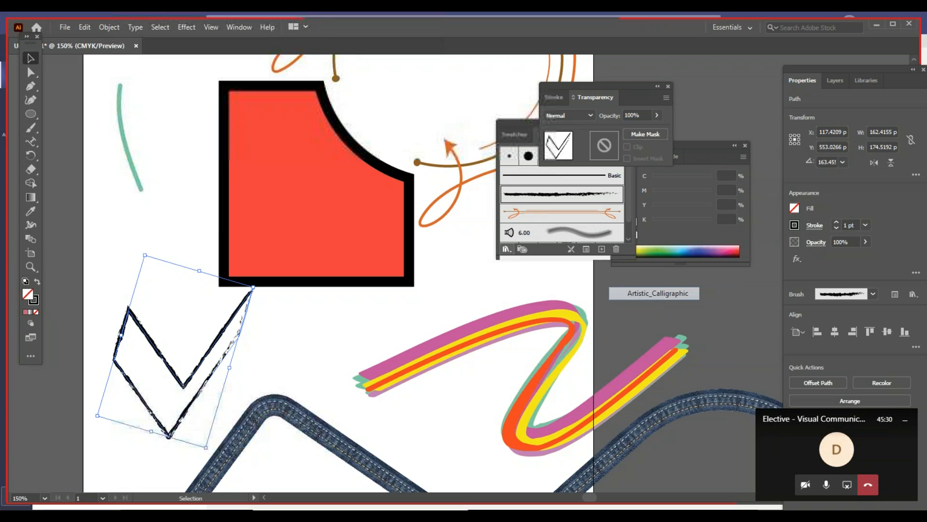
left_click(524, 301)
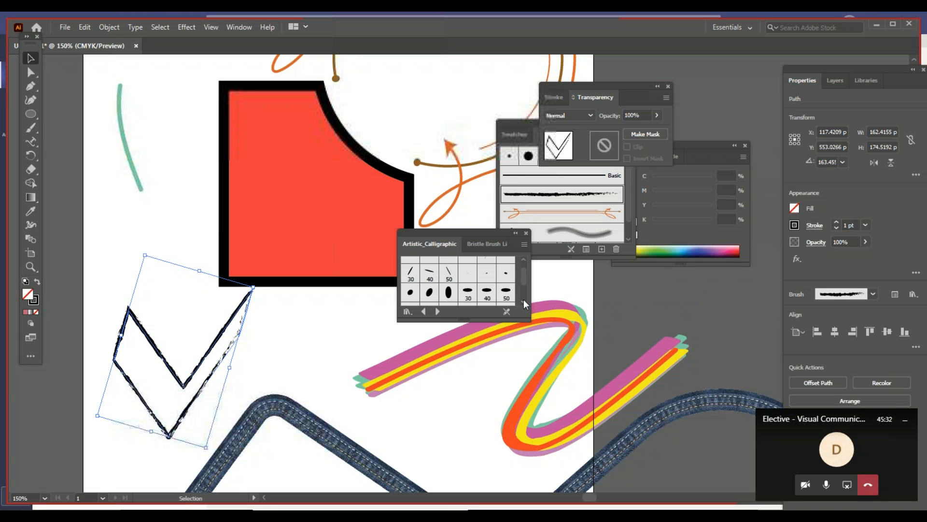
left_click(525, 301)
left_click(526, 301)
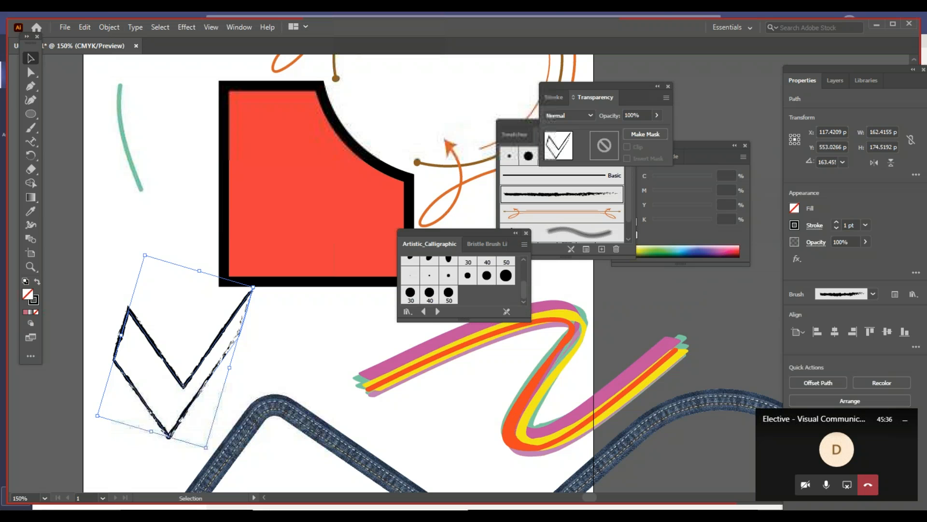
left_click(526, 233)
Step: Open the Arrows_Special brush library
left_click(506, 248)
mouse_move(554, 285)
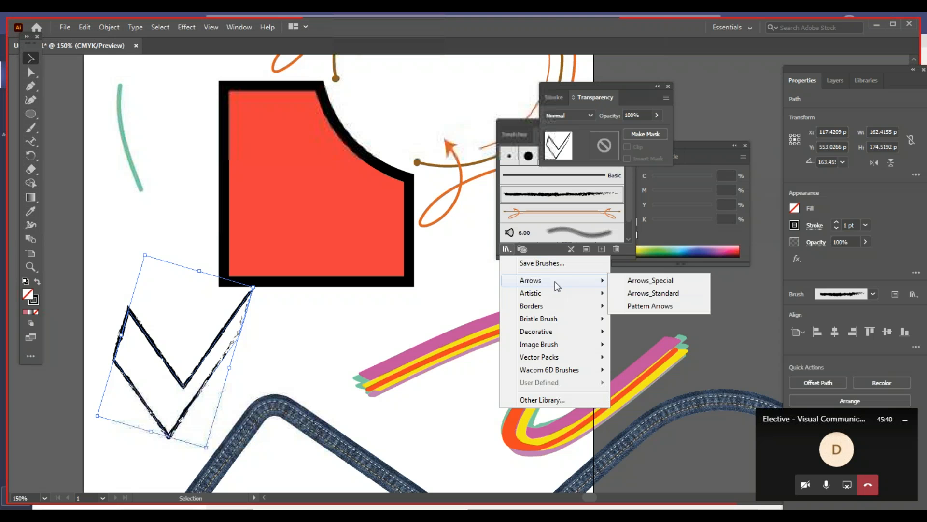
left_click(661, 283)
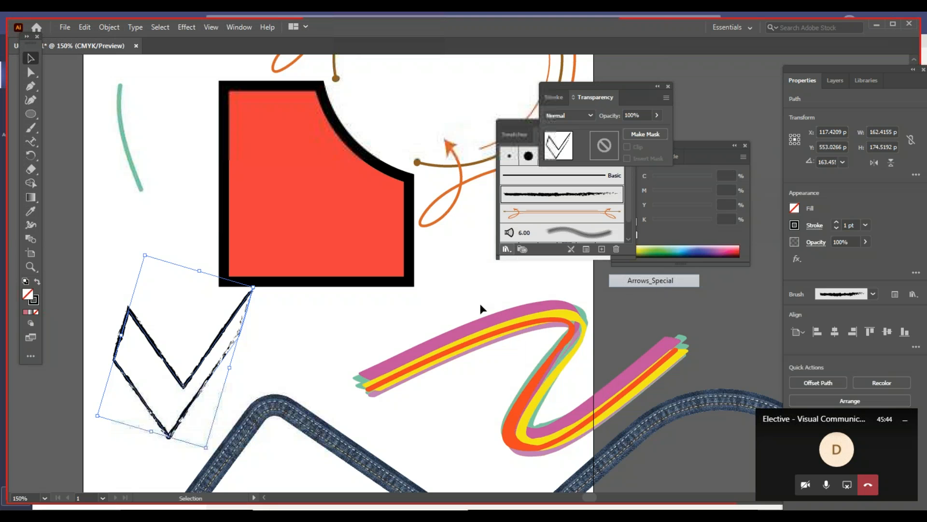
Step: Draw an open S-shaped curve about 124 by 90 pt beside the red shape with the Pen tool, and deselect it
key("z")
key("ctrl+minus")
left_click_drag(272, 276, 178, 424)
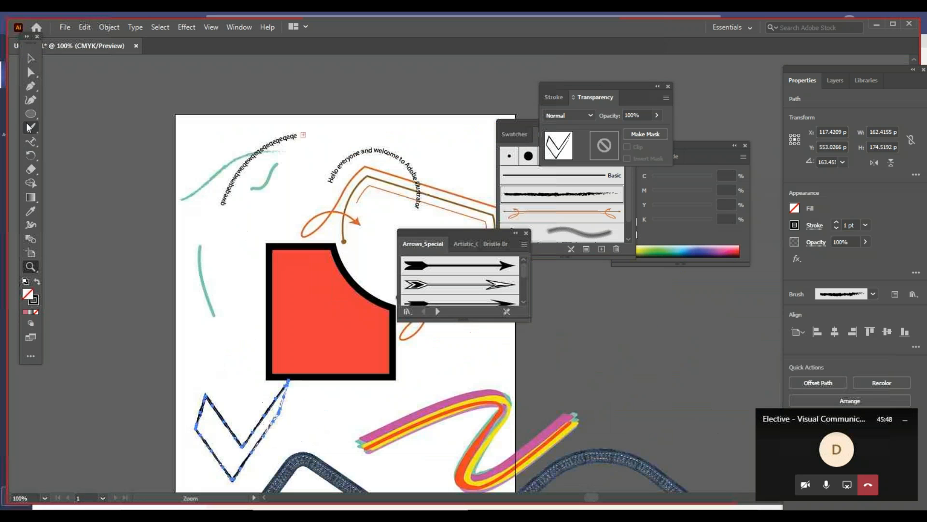
left_click(31, 86)
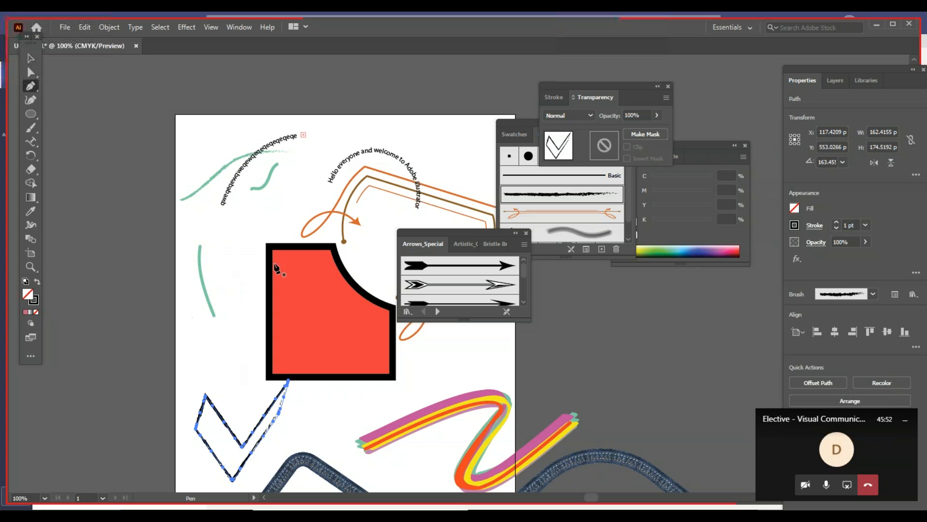
left_click_drag(191, 335, 230, 328)
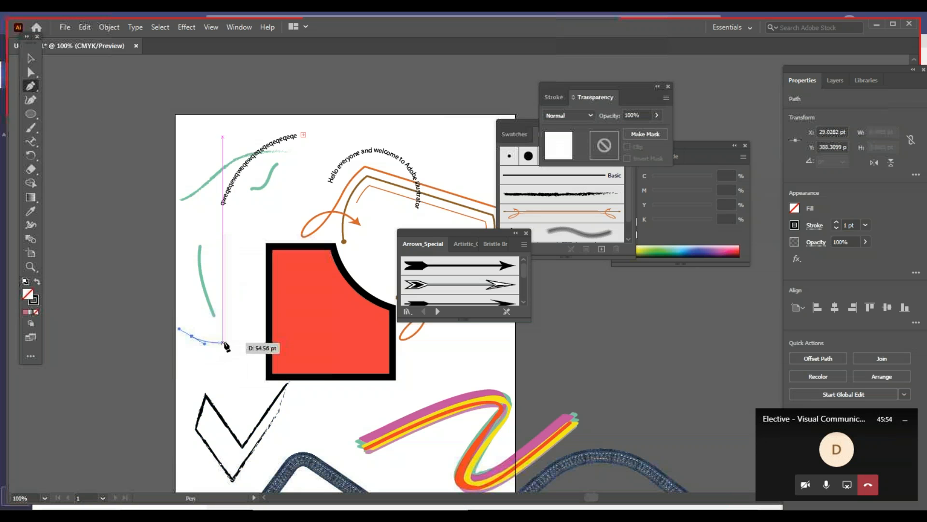
left_click_drag(243, 298, 274, 296)
left_click(35, 58)
left_click(164, 165)
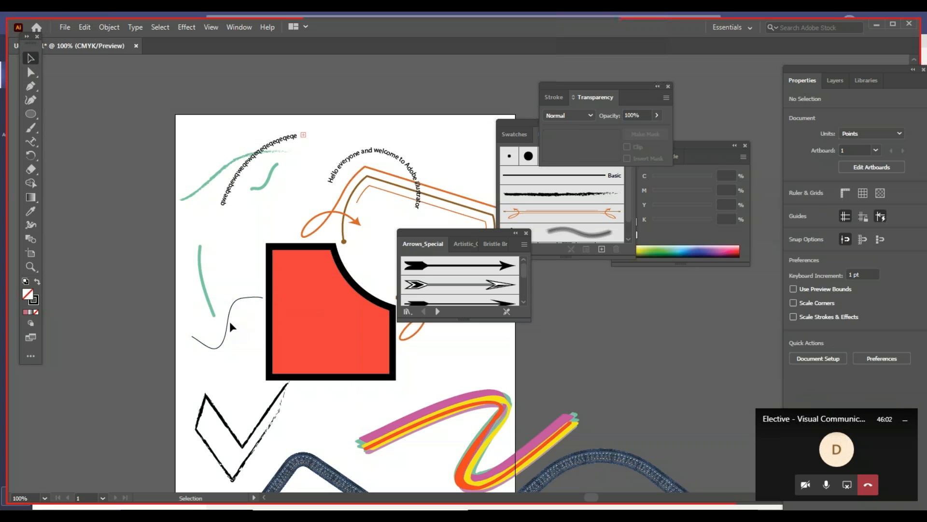
Step: Apply the first solid arrow brush of the Arrows_Special library to the new S-shaped curve
left_click(228, 321)
left_click(459, 265)
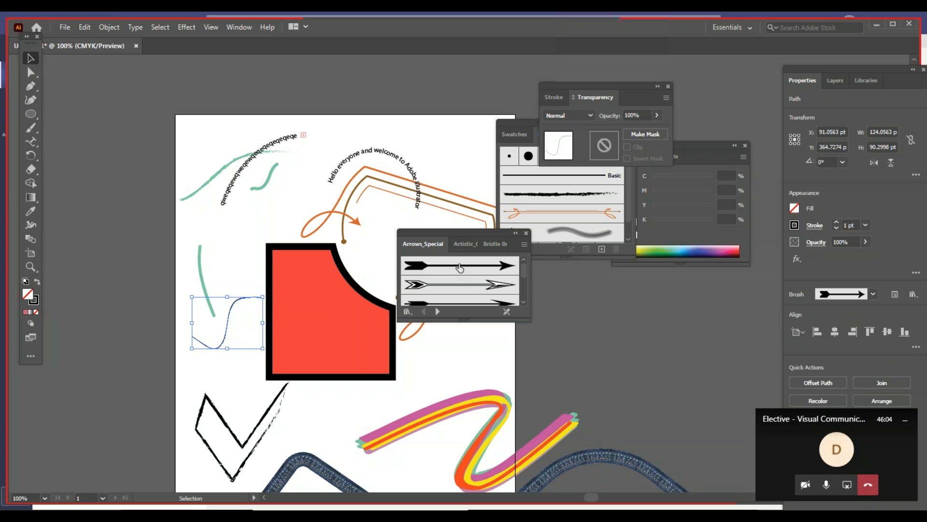
left_click(244, 338)
key("z")
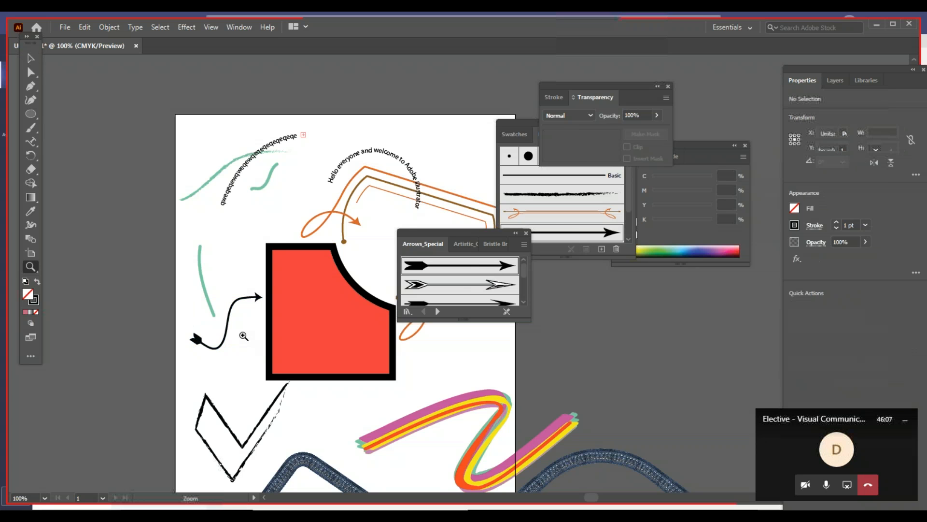
left_click(252, 324)
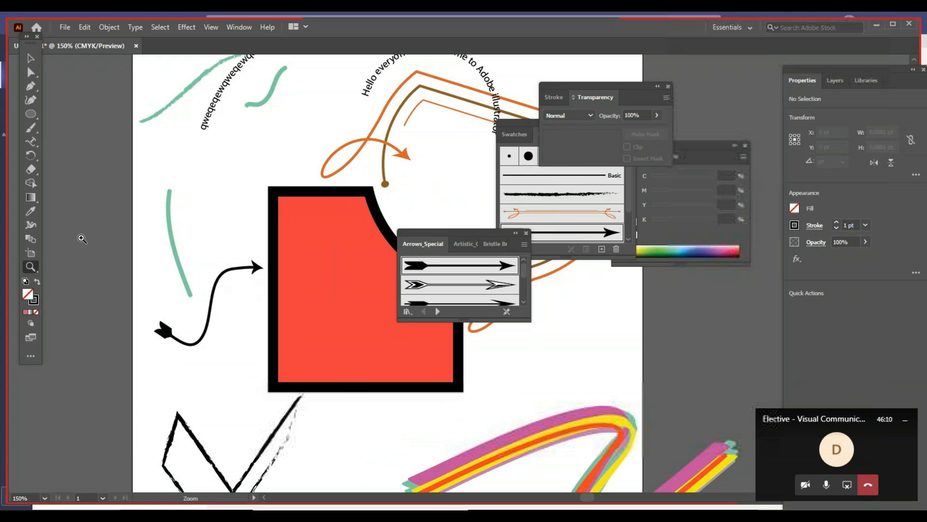
Step: Browse the arrow brushes further down in the Arrows_Special library
left_click(30, 87)
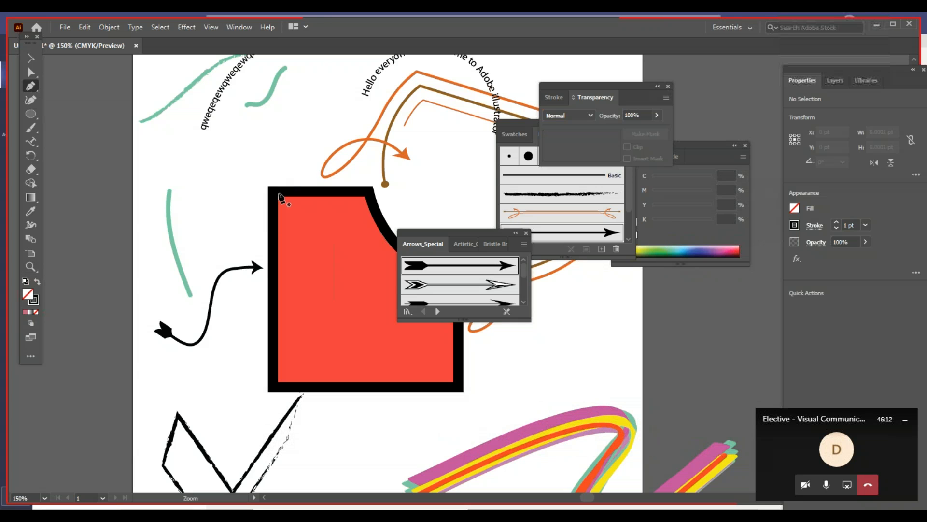
left_click_drag(353, 346, 215, 288)
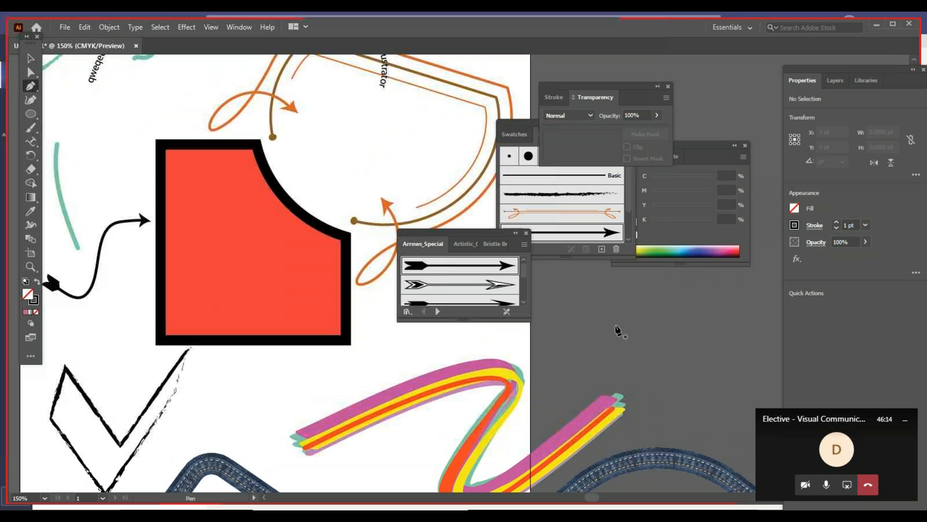
left_click(523, 301)
left_click(524, 302)
left_click(524, 302)
left_click(524, 302)
left_click(524, 302)
left_click(524, 302)
left_click(524, 302)
left_click(523, 302)
left_click(524, 302)
left_click(523, 302)
left_click(523, 302)
left_click(524, 301)
left_click(524, 302)
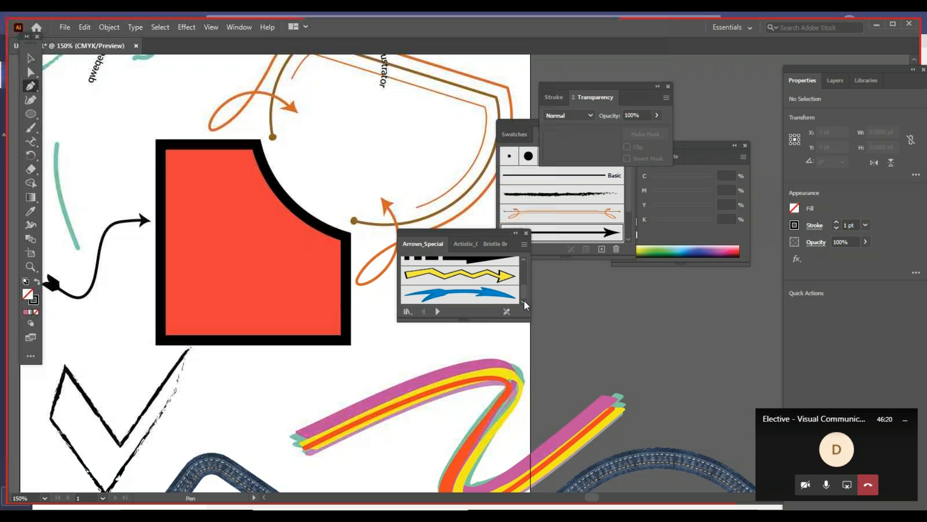
Step: Try the blue, yellow zigzag and black diamond arrow brushes on the S-shaped curve, ending with the thick segmented black arrow
key("v")
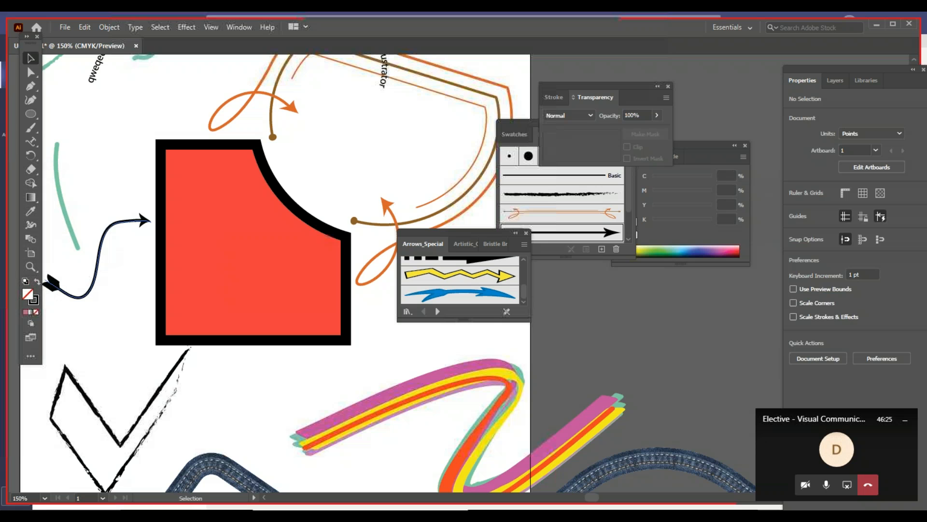
left_click(139, 221)
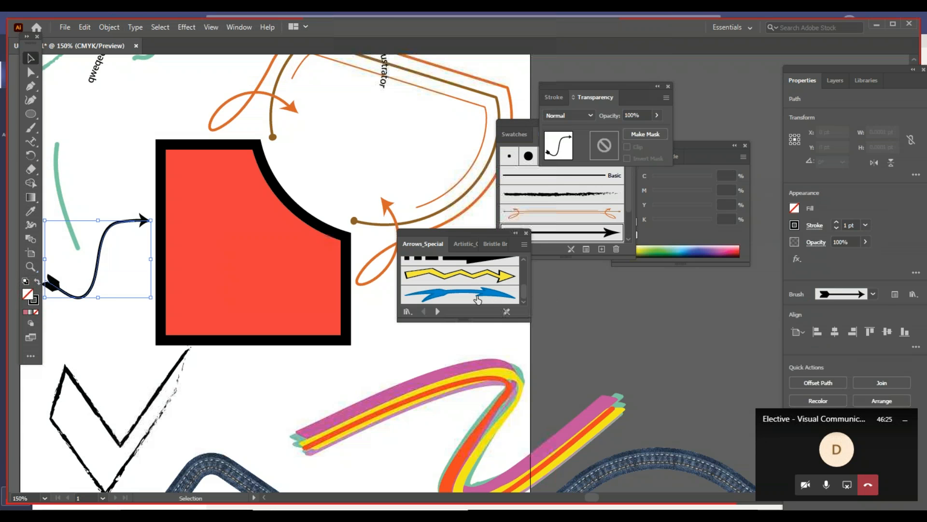
left_click(477, 294)
scroll(480, 290, "up", 1)
left_click(480, 292)
scroll(483, 285, "up", 1)
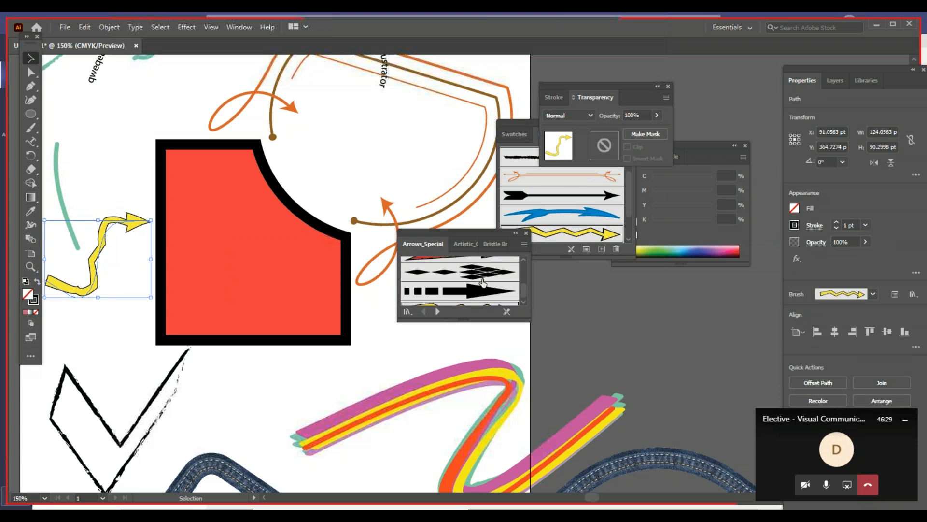
left_click(483, 282)
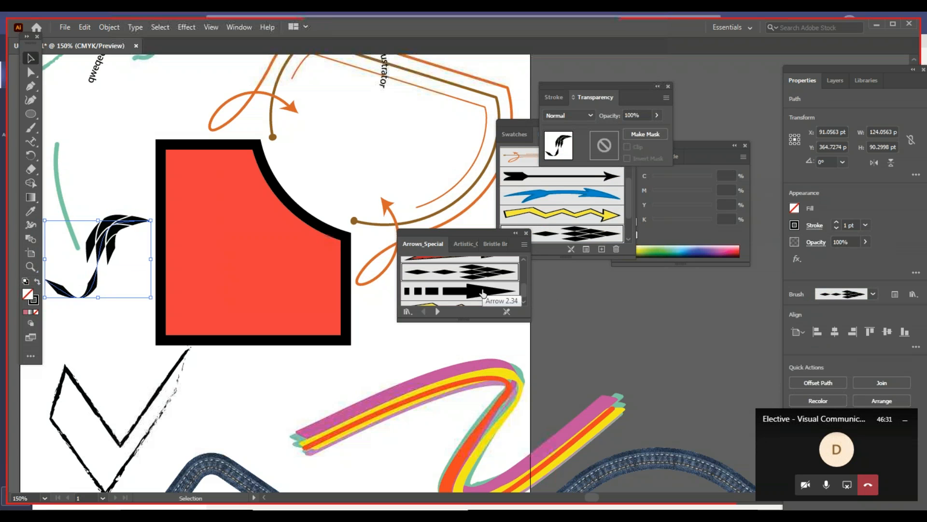
left_click(483, 292)
left_click(145, 203)
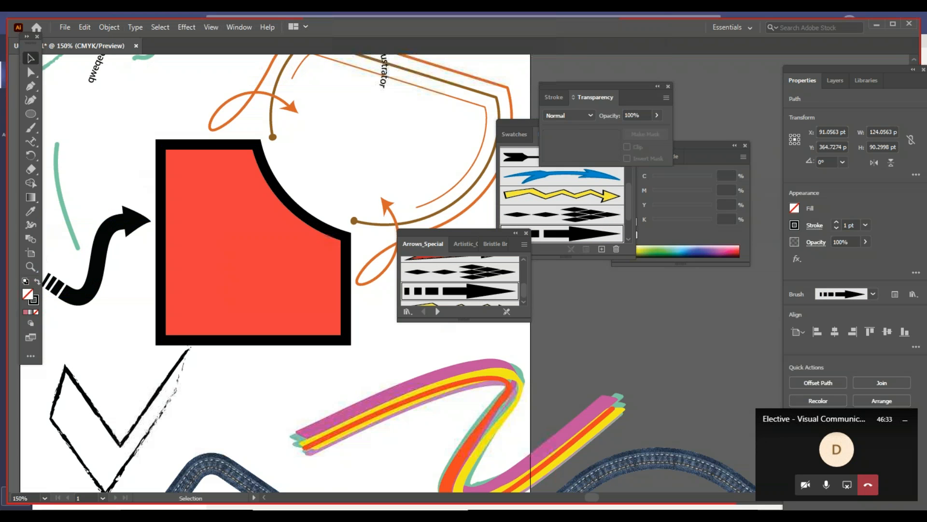
Step: Select the S-shaped curve and open the Pattern Arrows brush library
left_click_drag(47, 234, 110, 236)
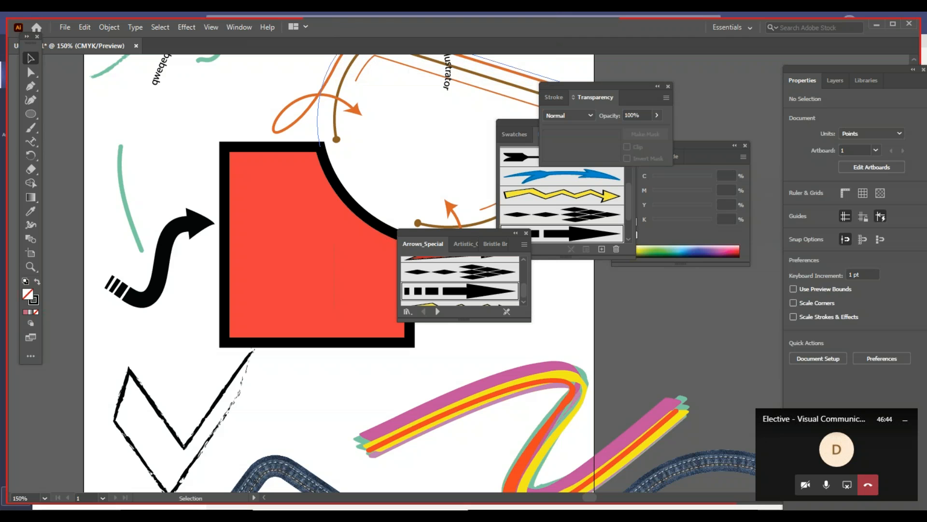
key("z")
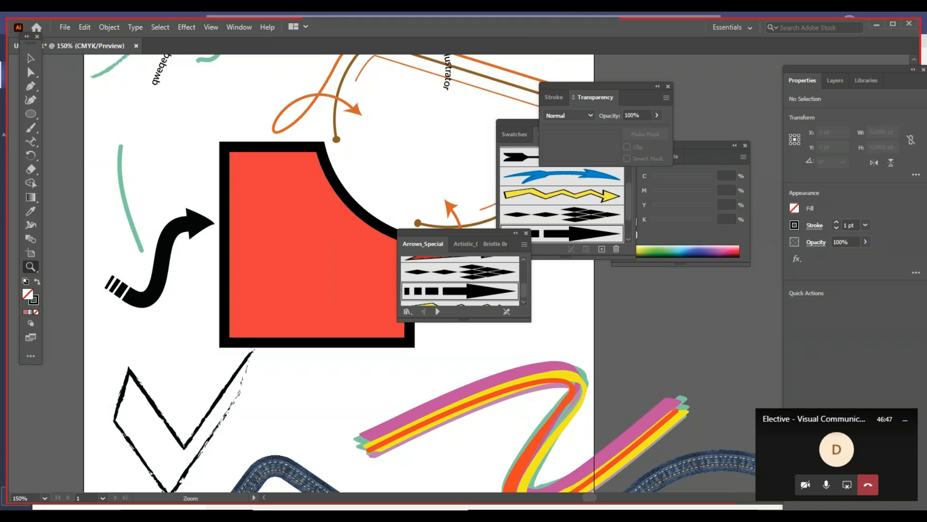
left_click(407, 312)
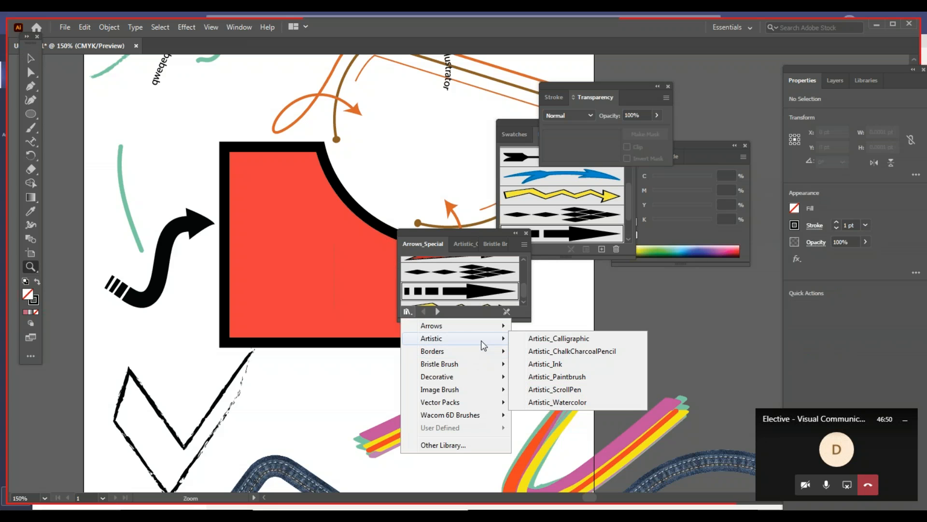
mouse_move(501, 343)
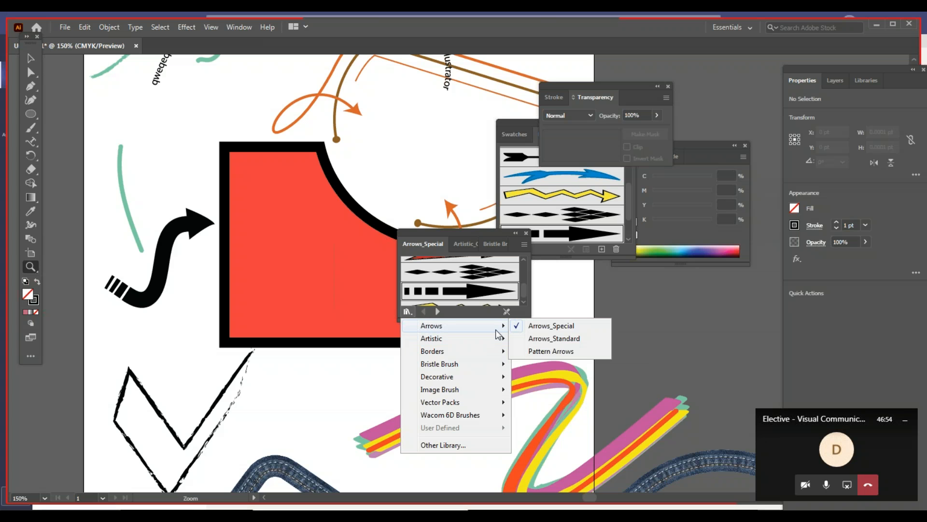
left_click(30, 58)
left_click(162, 256)
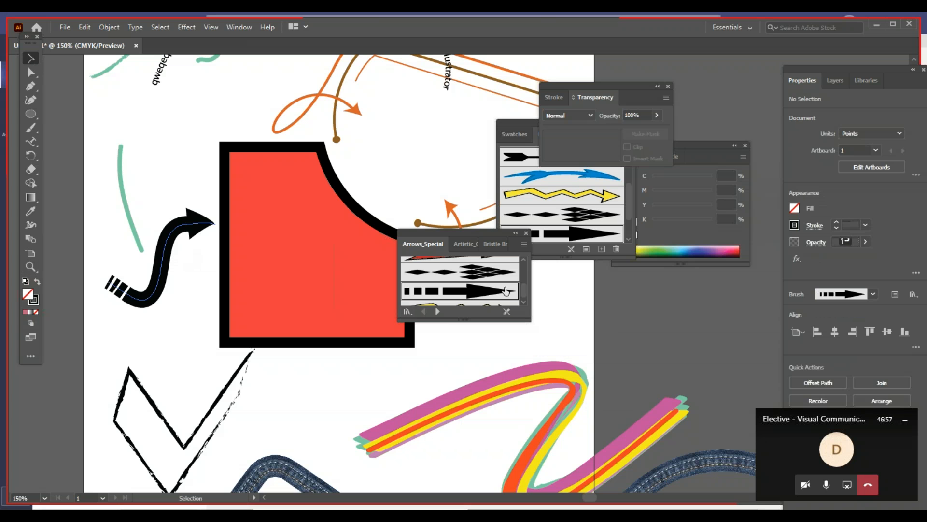
left_click(408, 312)
mouse_move(458, 324)
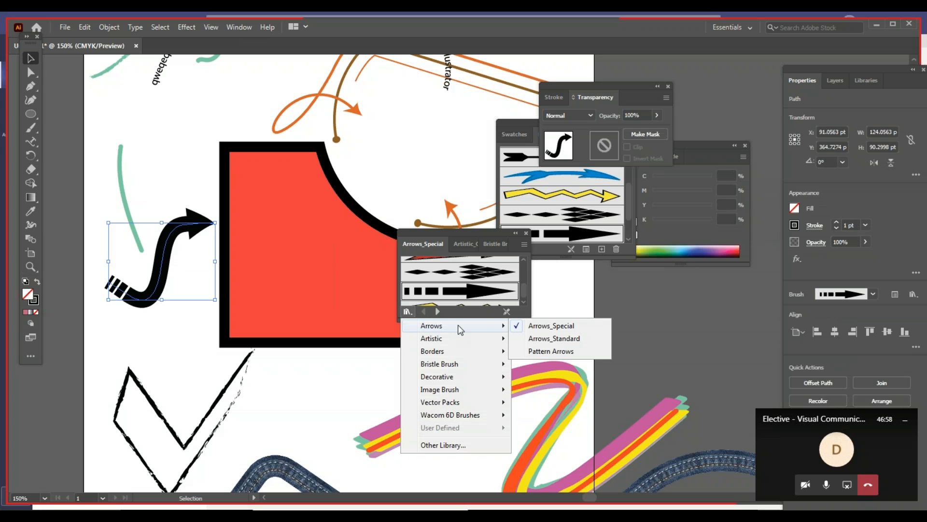
left_click(551, 351)
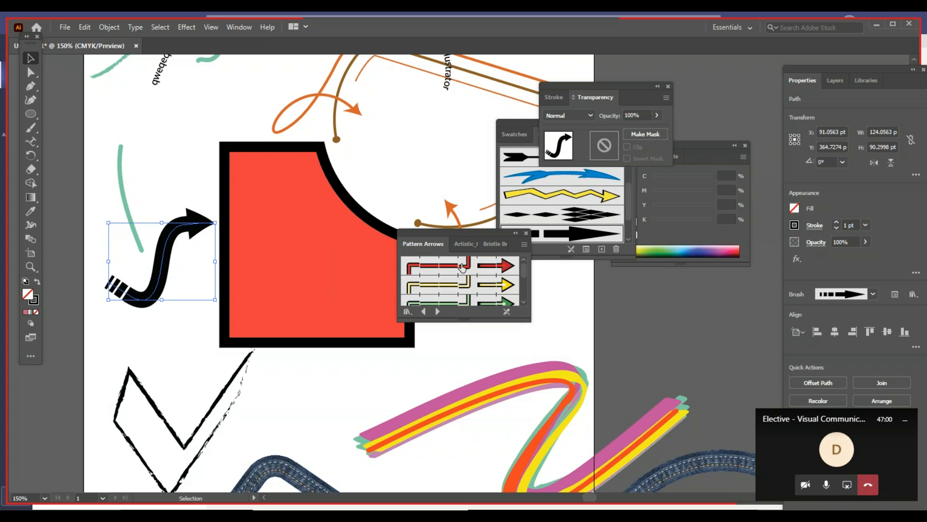
Step: Apply the red pattern arrow brush to the S-shaped curve, deselect it and inspect it up close
left_click(457, 268)
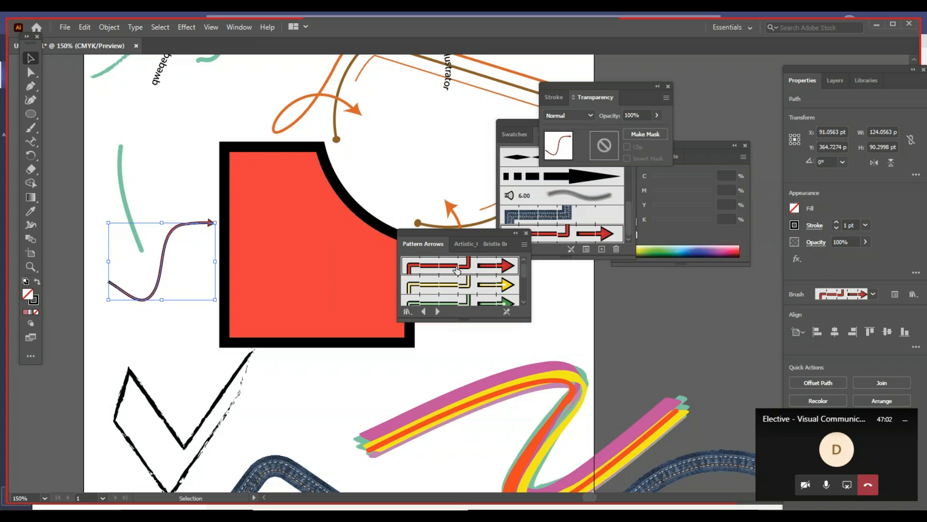
left_click(177, 234)
key("z")
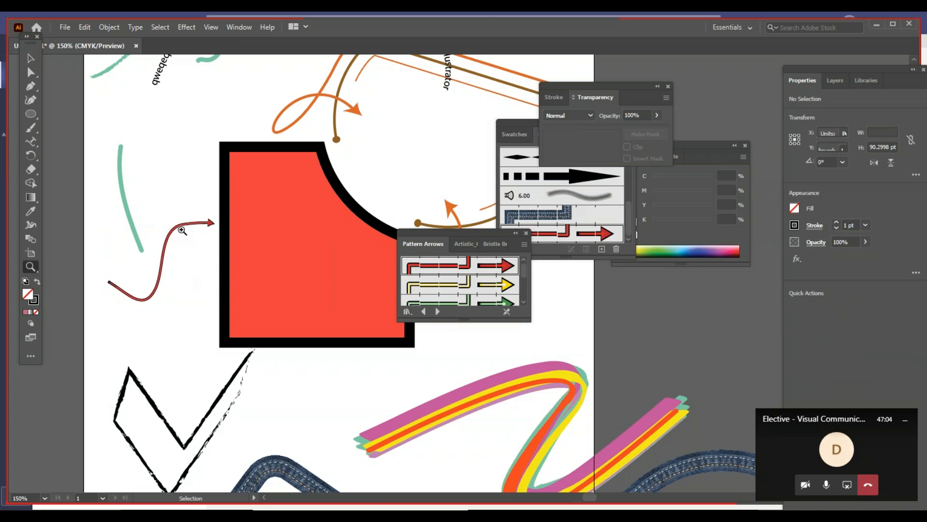
left_click(182, 231)
scroll(275, 377, "right", 5)
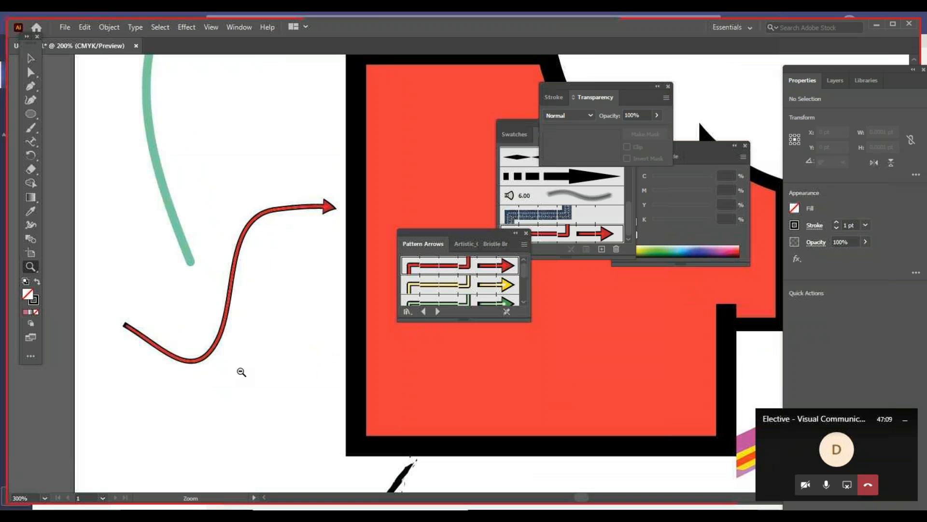
scroll(404, 385, "down", 2)
left_click_drag(46, 232, 109, 473)
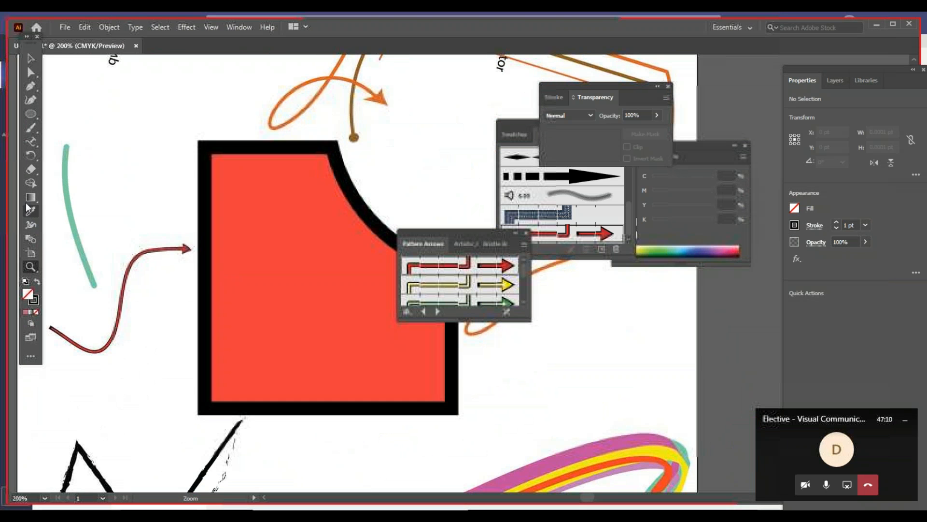
Step: Apply the red pattern arrow brush to the large red shape's outline and set its stroke weight to 12 pt
key("v")
left_click(283, 155)
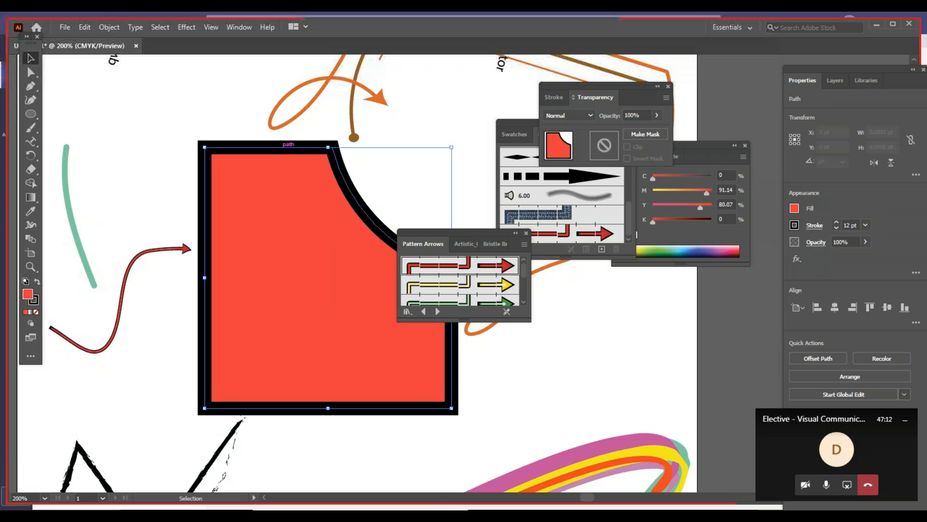
left_click(479, 289)
left_click(489, 269)
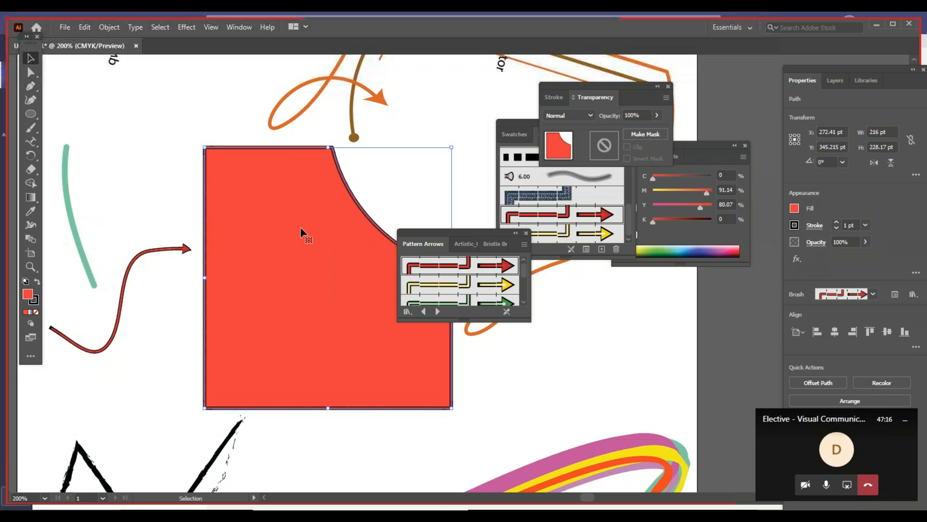
left_click(555, 97)
double_click(585, 115)
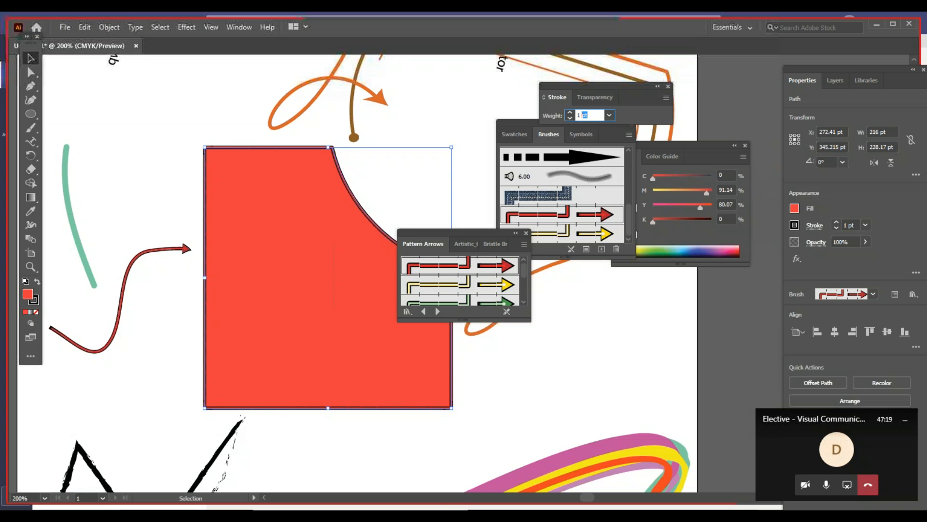
type("2")
key("Return")
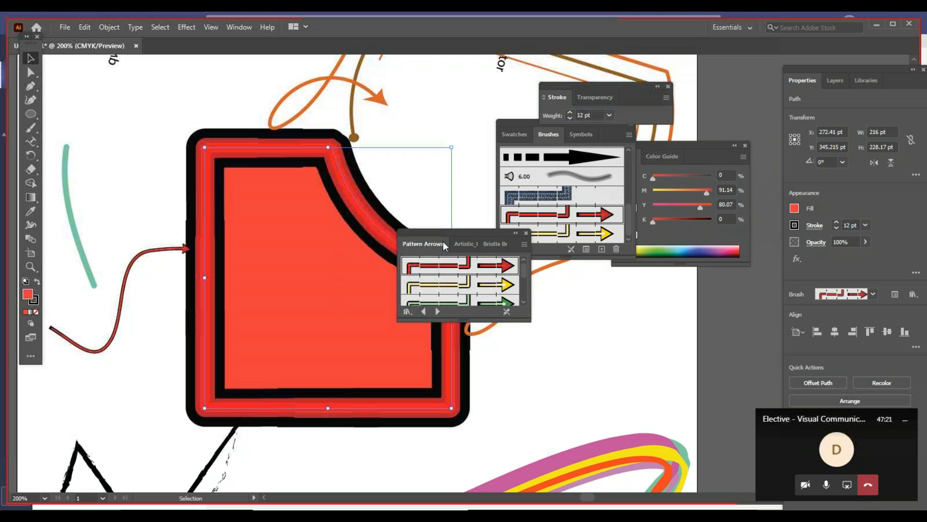
Step: Try the yellow pattern arrow brush on the red shape, and undo the shape's pattern brush changes back to its plain black outline
left_click_drag(465, 231, 576, 263)
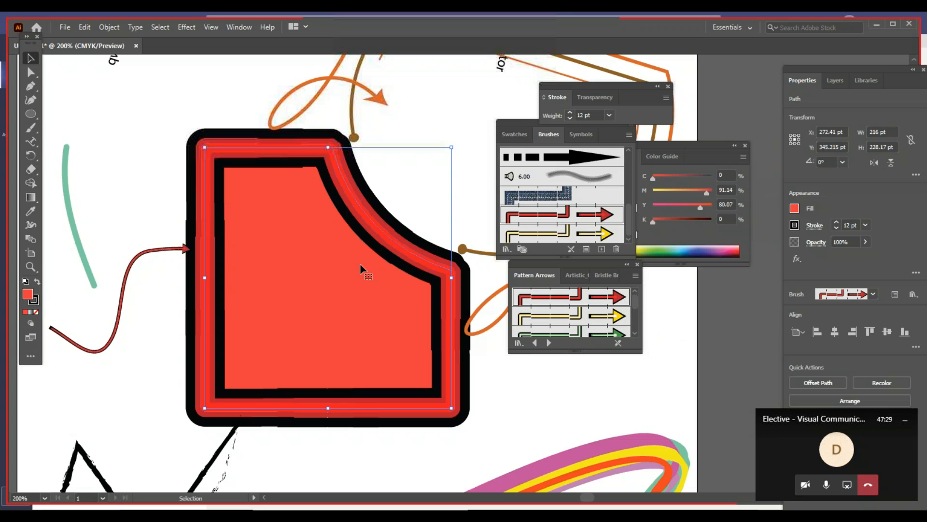
key("a")
left_click(560, 234)
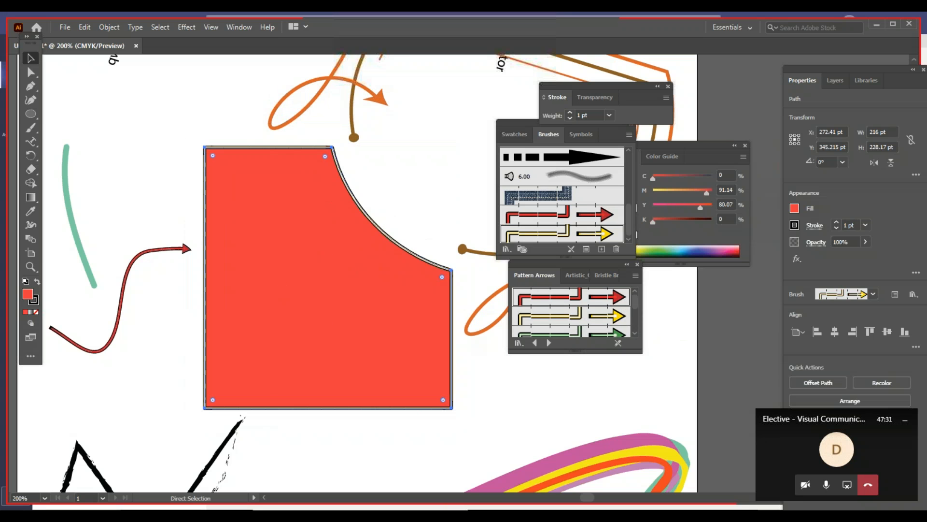
key("ctrl+z")
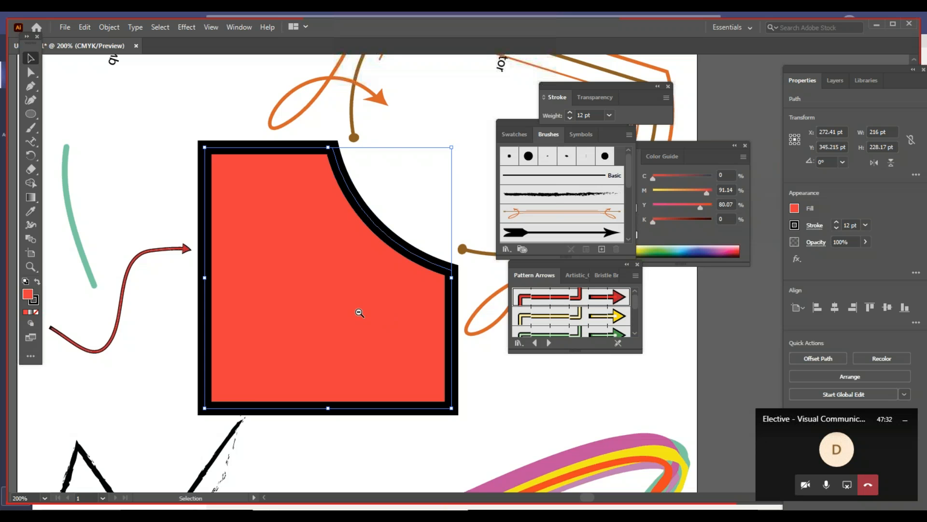
Step: Draw an open arched curve about 251 by 135 pt below the red shape with the Pen tool
key("ctrl+minus")
left_click_drag(574, 356, 526, 342)
left_click(520, 343)
mouse_move(579, 409)
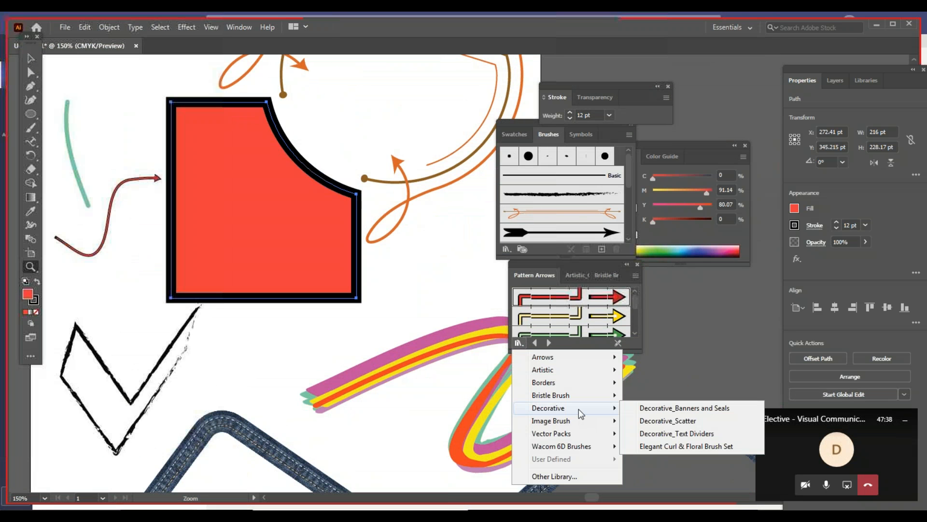
left_click(34, 83)
left_click(254, 365)
left_click_drag(434, 341, 467, 434)
left_click(468, 424)
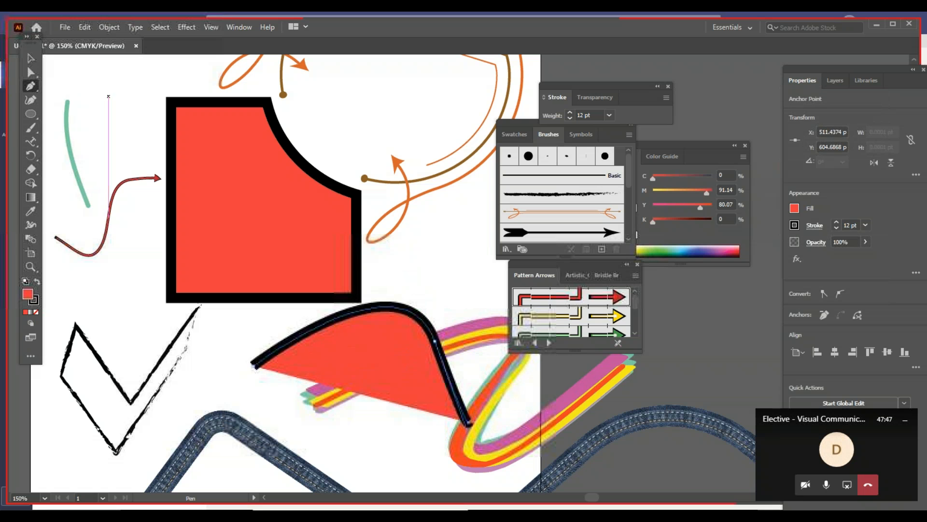
Step: Apply the Confetti brush of the Decorative_Scatter library to the new arched curve and remove the curve's fill
left_click(518, 342)
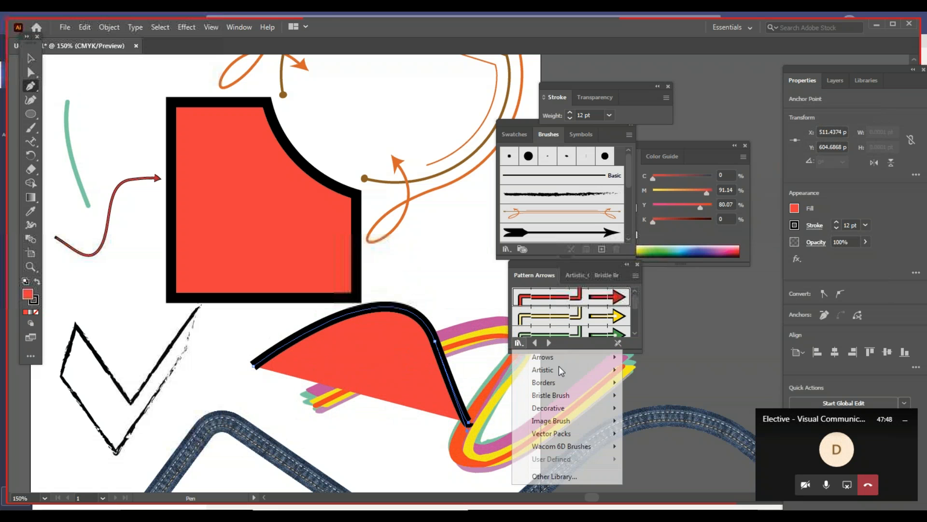
mouse_move(561, 370)
mouse_move(567, 388)
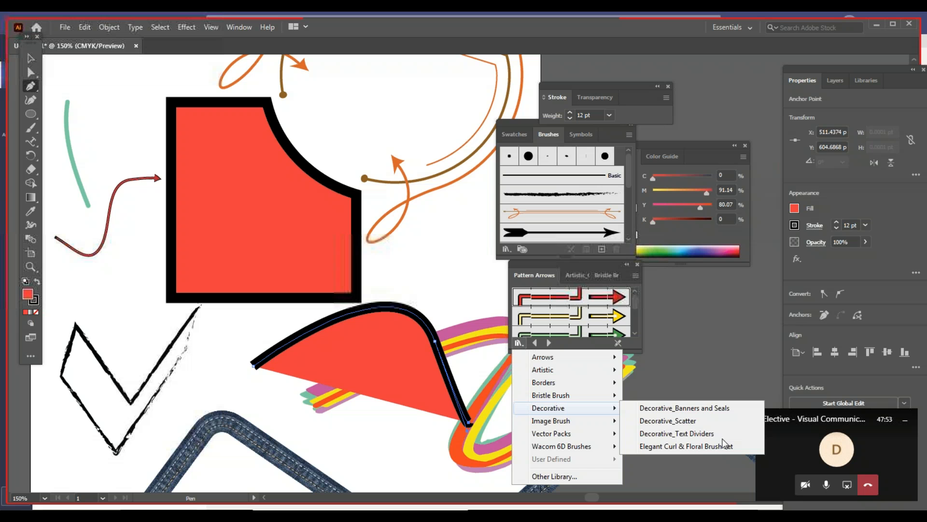
left_click(706, 420)
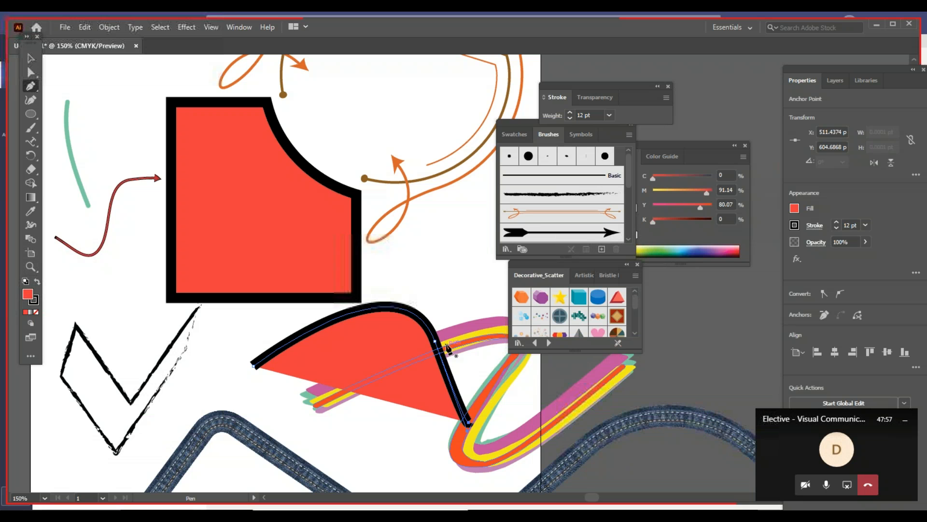
left_click(541, 317)
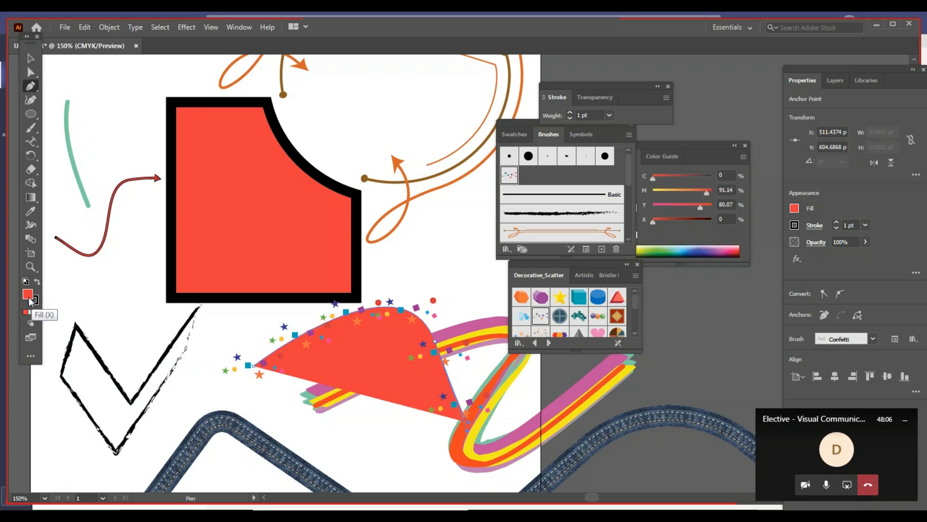
left_click(35, 311)
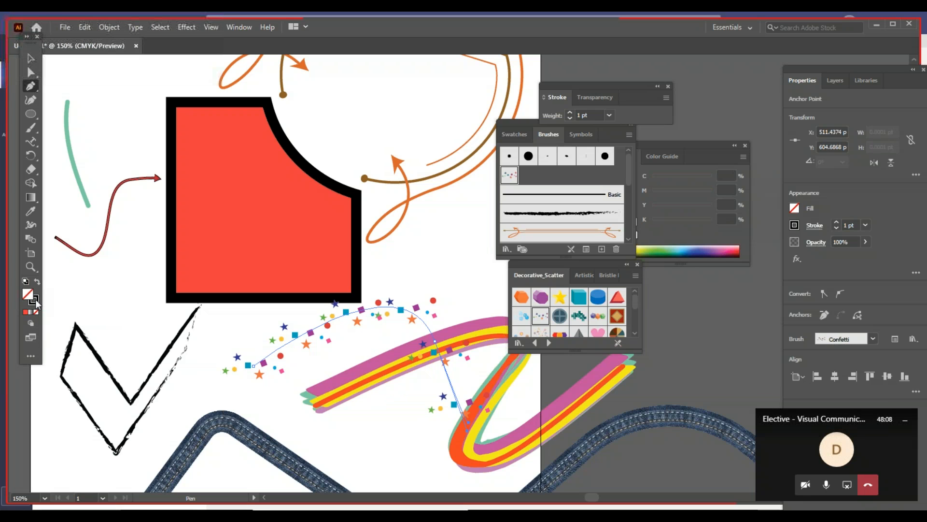
Step: Try removing the arched curve's stroke, and undo it
left_click(36, 304)
left_click(36, 311)
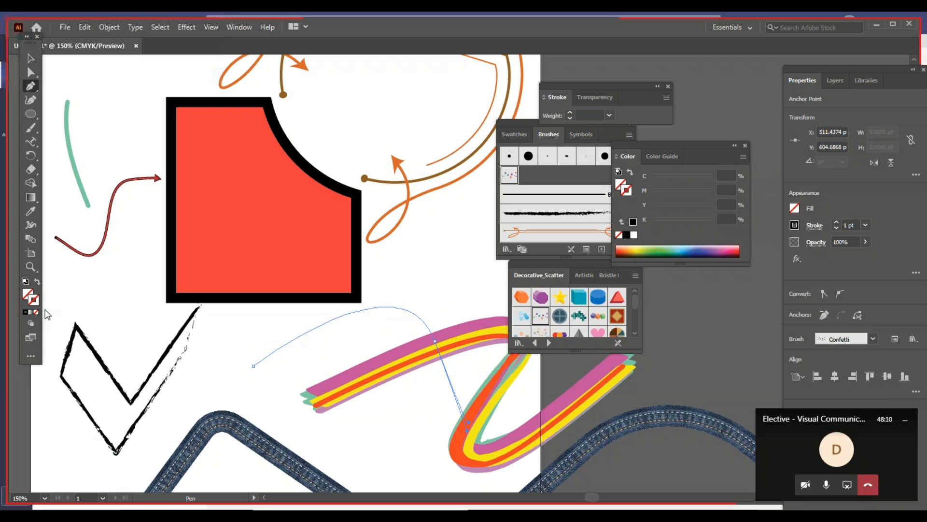
key("ctrl+z")
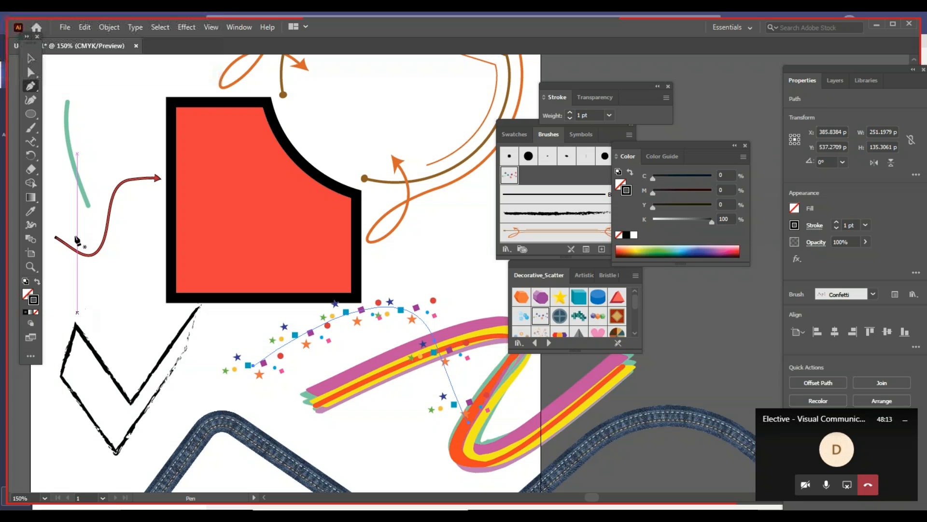
Step: Deselect the confetti curve and look through the Decorative_Scatter and Artistic_Calligraphic brushes and the list of other brush libraries
left_click(31, 58)
left_click(377, 344)
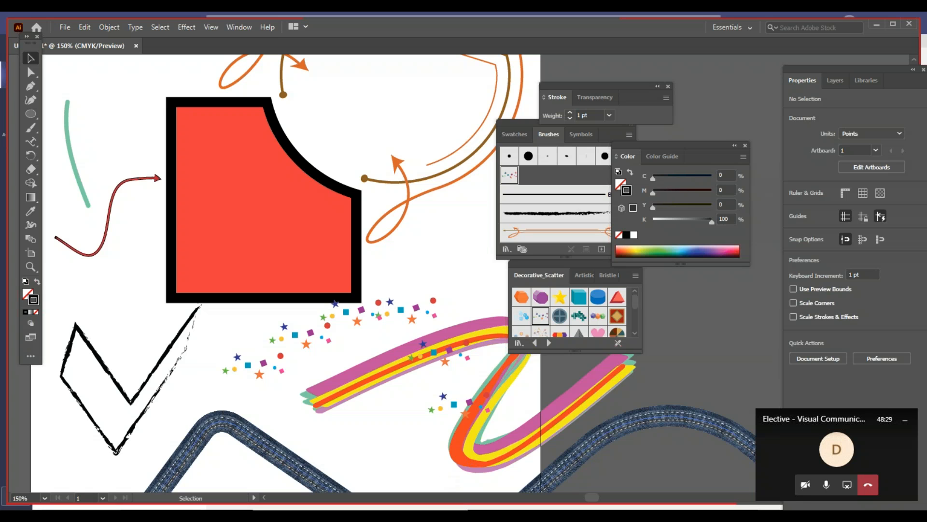
left_click(635, 334)
left_click(635, 334)
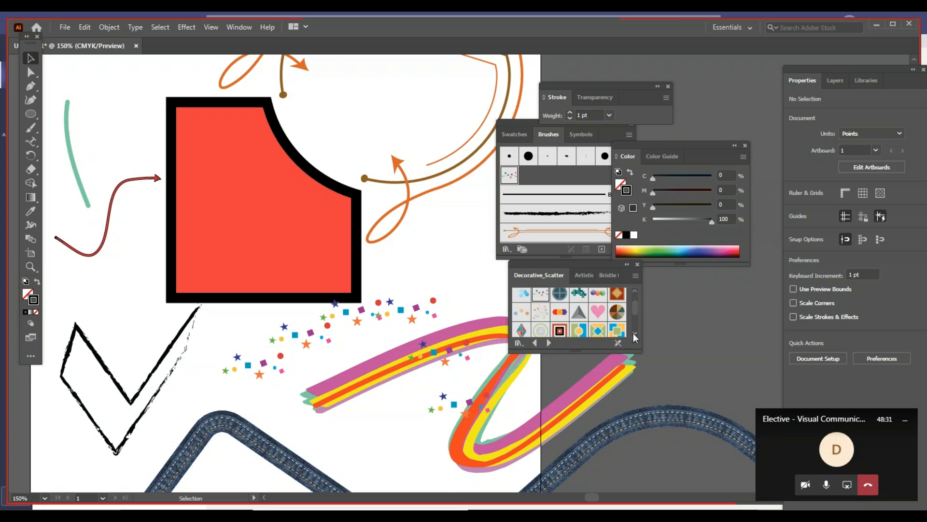
left_click(583, 275)
left_click(519, 342)
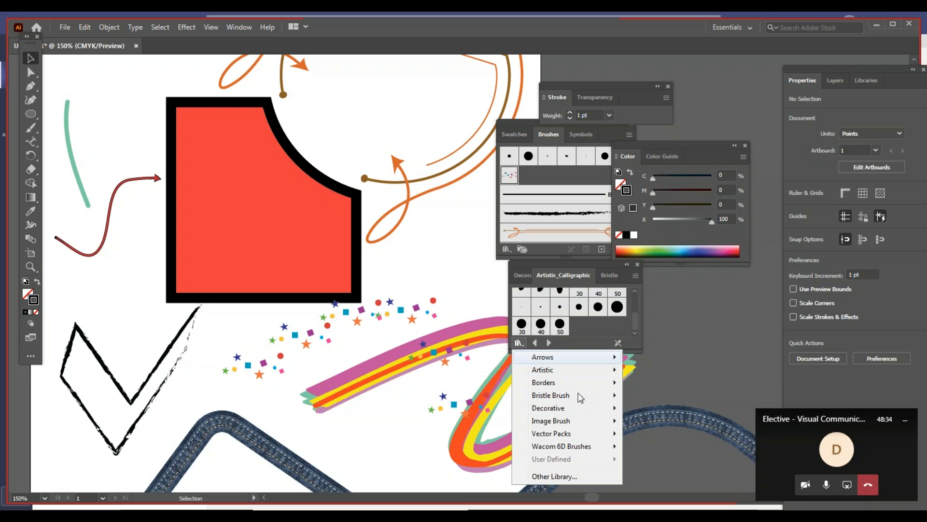
mouse_move(600, 425)
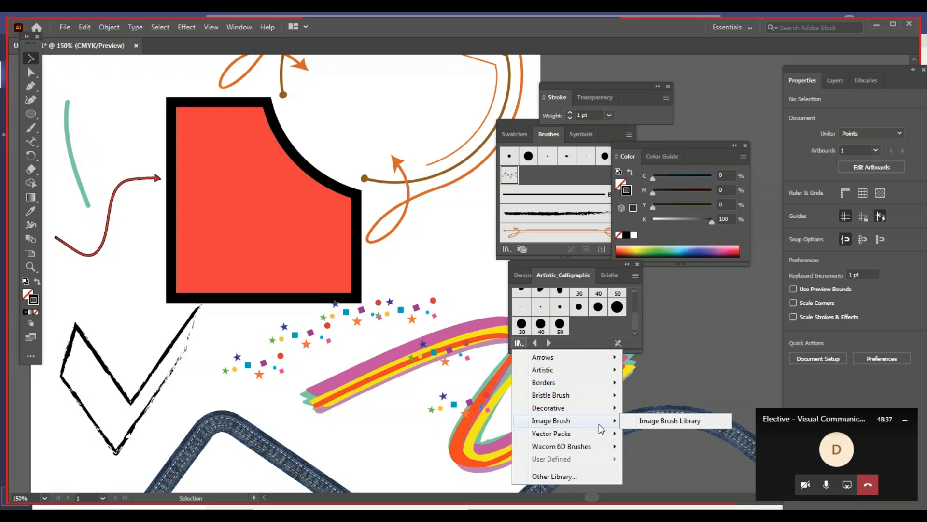
mouse_move(610, 408)
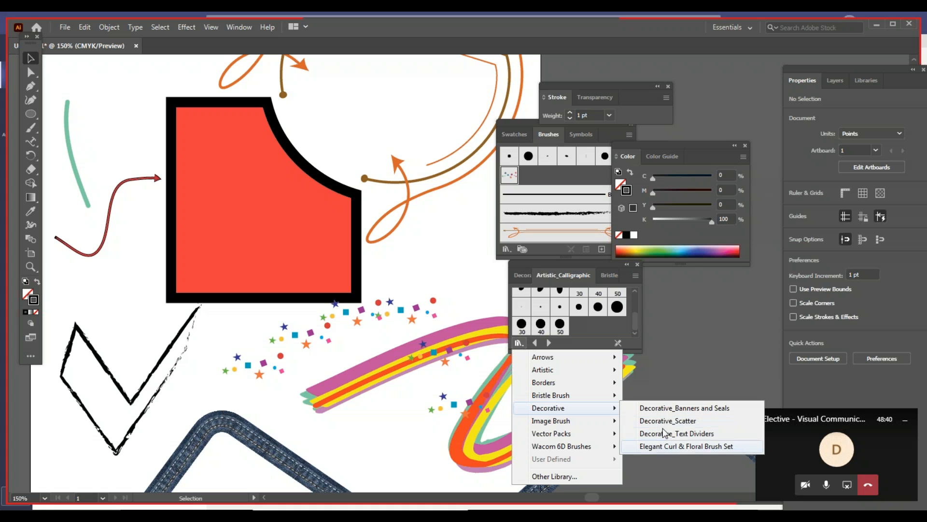
left_click(696, 446)
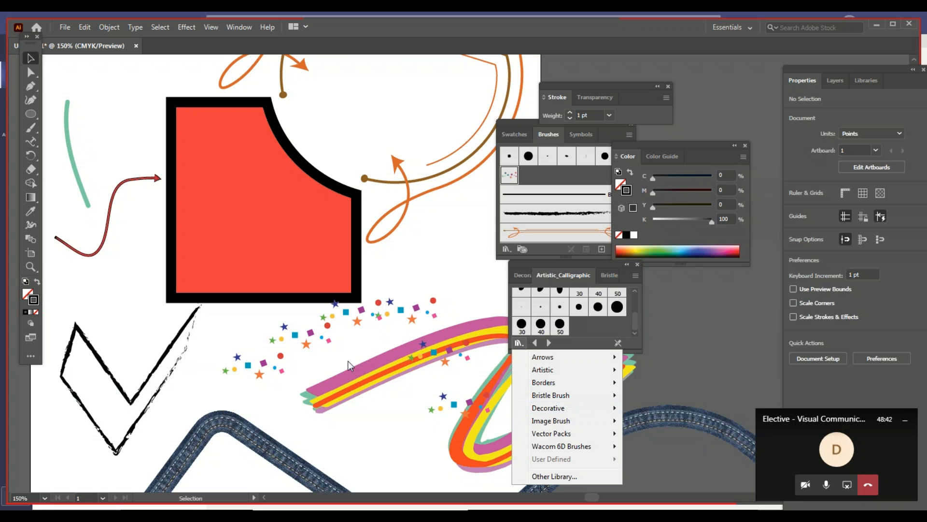
Step: Move the confetti curve up to the upper part of the artboard, over the orange arrow-brushed outline
key("ctrl+minus")
key("ctrl+minus")
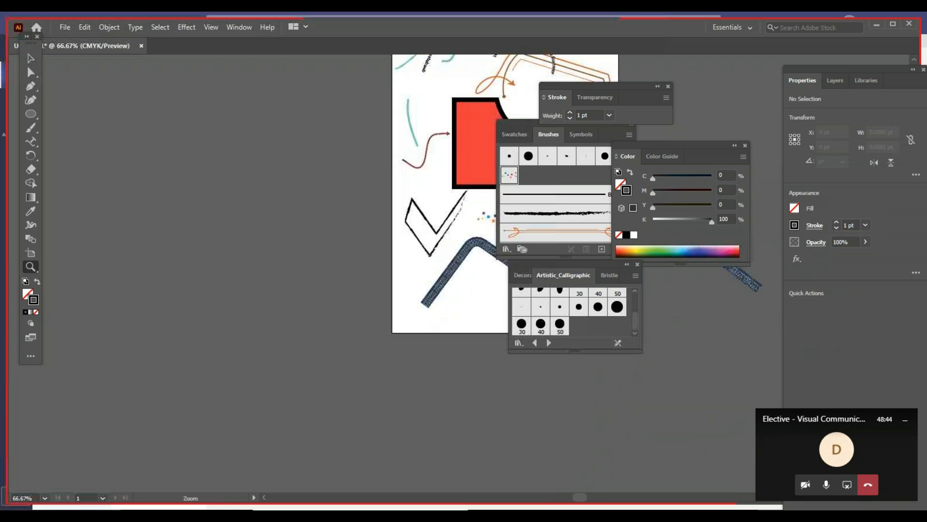
left_click_drag(485, 253, 363, 384)
key("ctrl+minus")
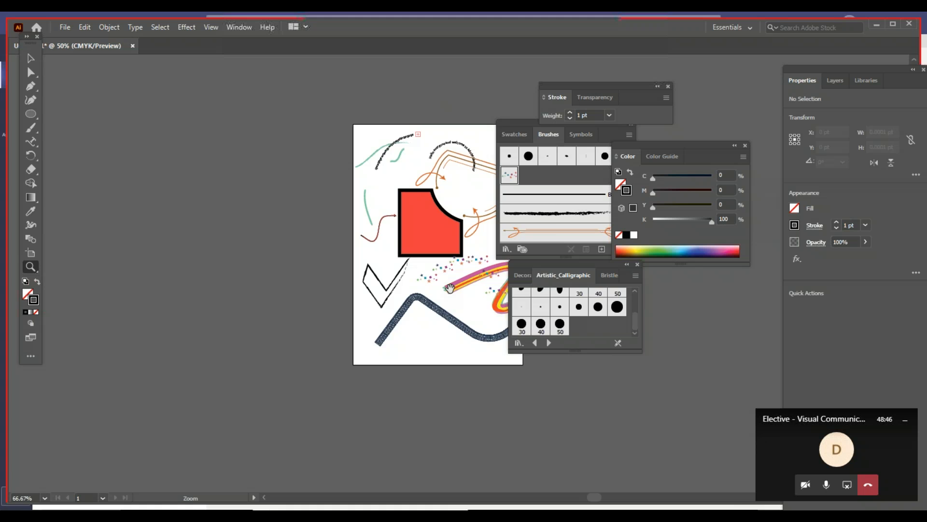
left_click_drag(375, 122, 250, 207)
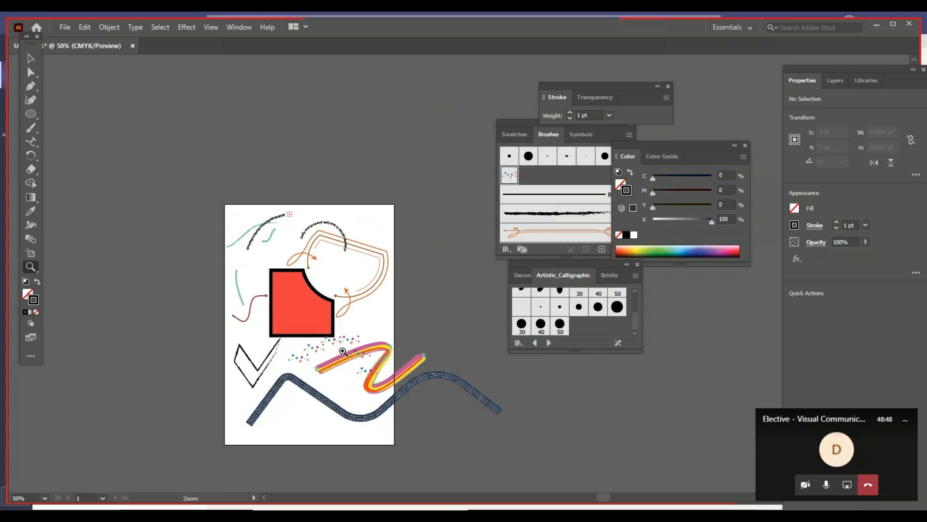
left_click(30, 58)
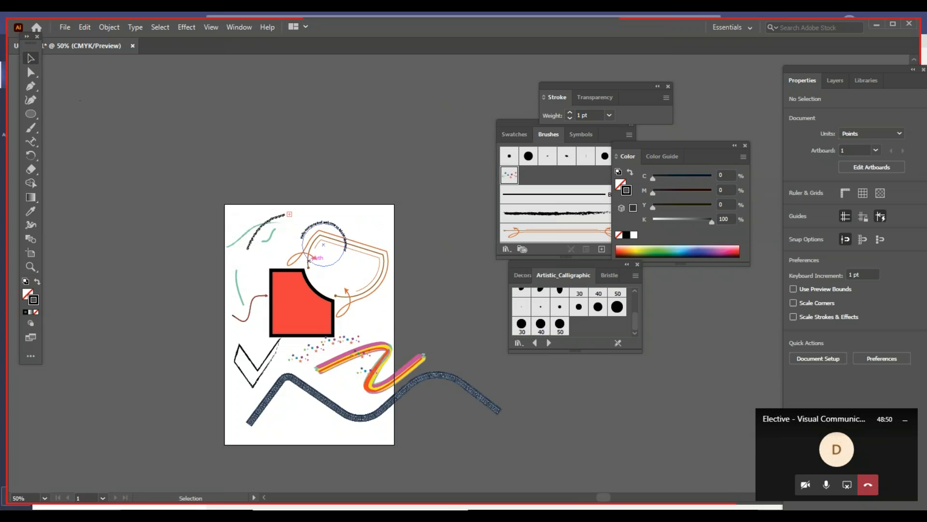
left_click_drag(352, 320, 361, 221)
Step: Page back through the brush libraries from Decorative_Scatter to the arrow brushes, and close the brush library panel
key("z")
left_click(357, 244)
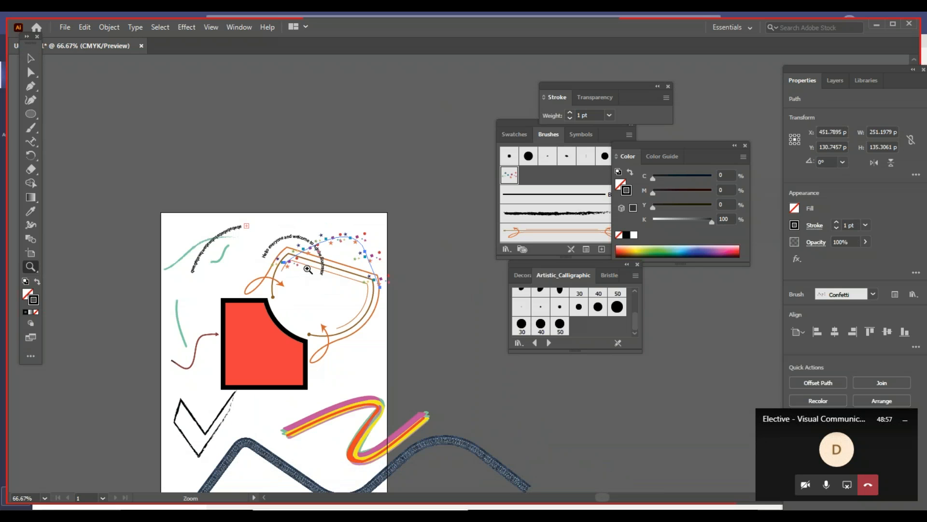
key("ctrl+=")
left_click_drag(402, 281, 308, 286)
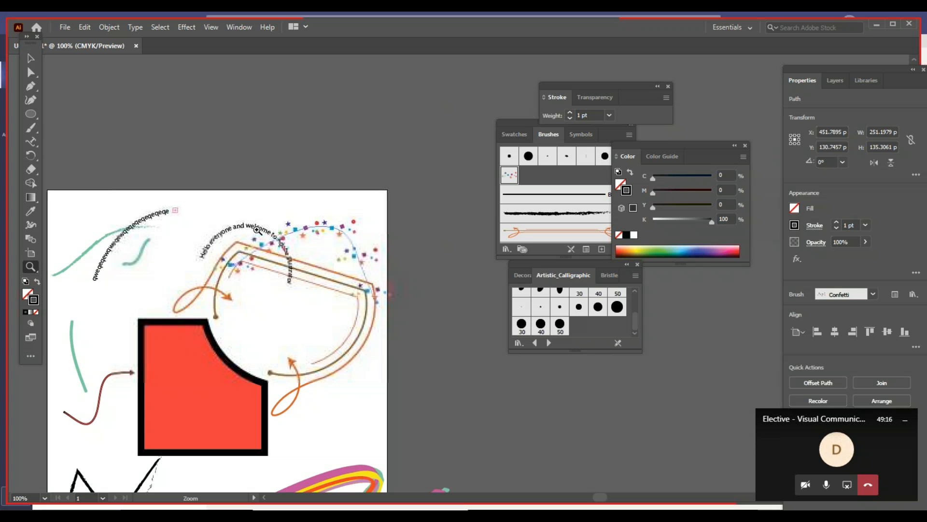
scroll(323, 290, "down", 3)
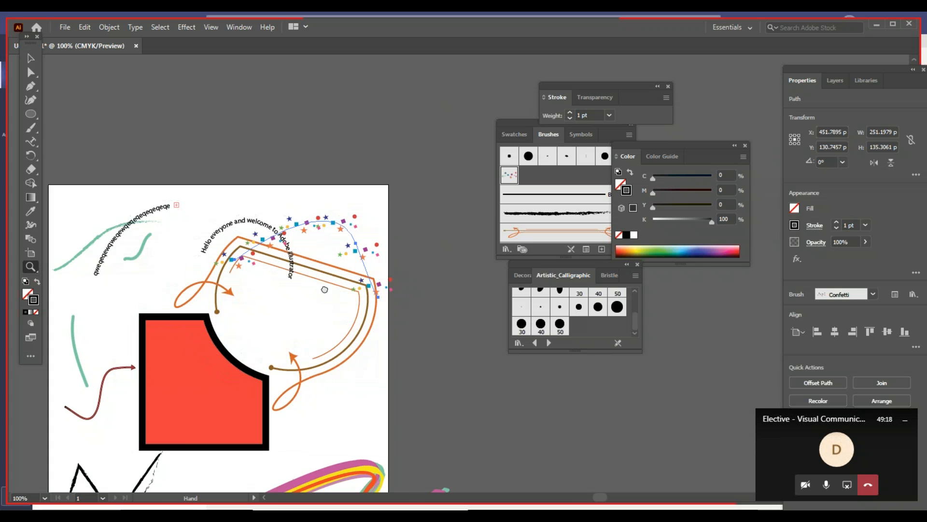
left_click(30, 59)
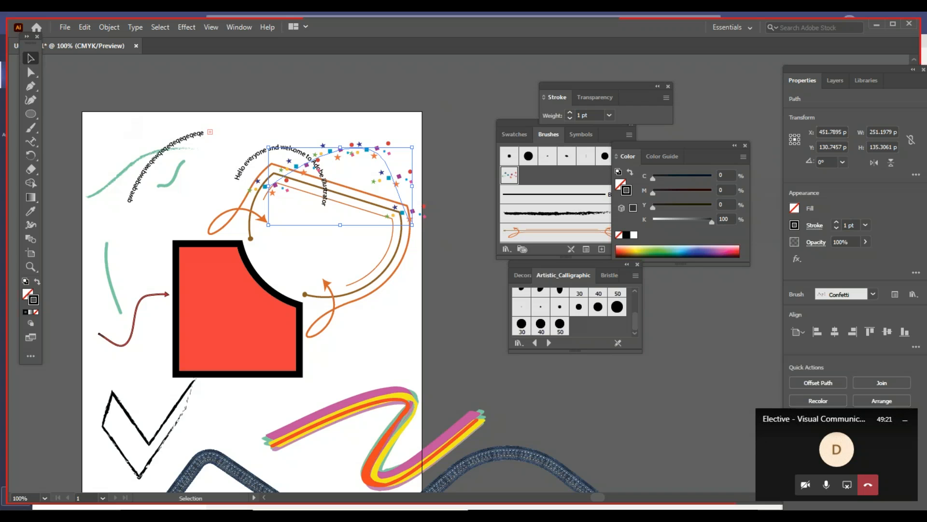
left_click(526, 277)
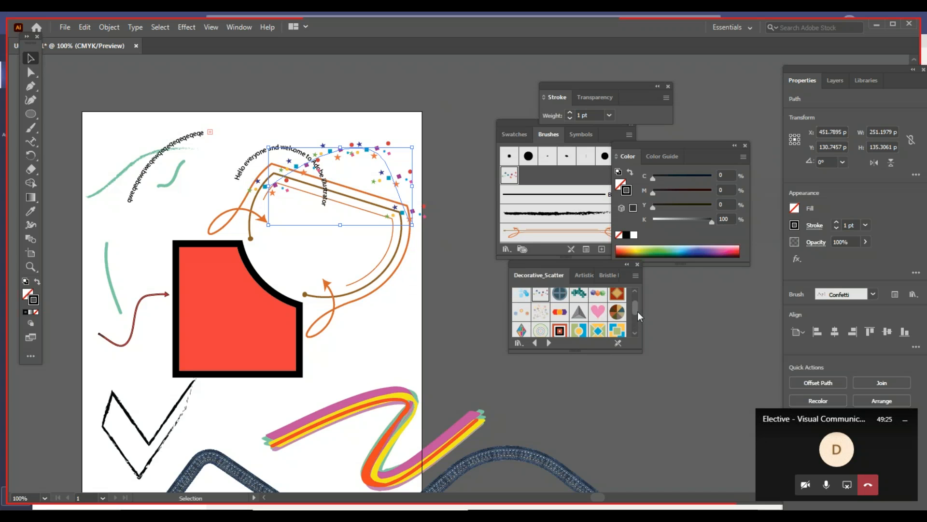
left_click(538, 346)
left_click(538, 346)
left_click(537, 345)
left_click(537, 346)
left_click(537, 346)
left_click(537, 346)
left_click(537, 346)
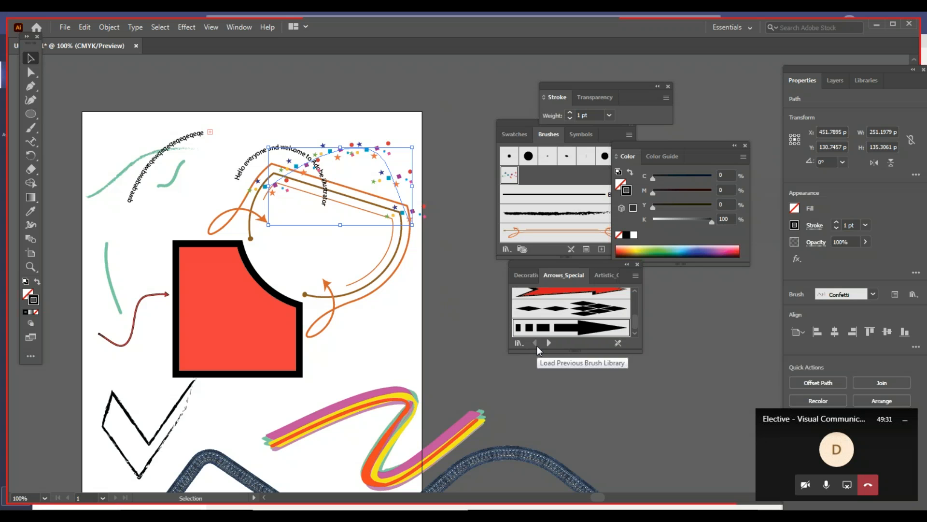
left_click(638, 264)
left_click(628, 136)
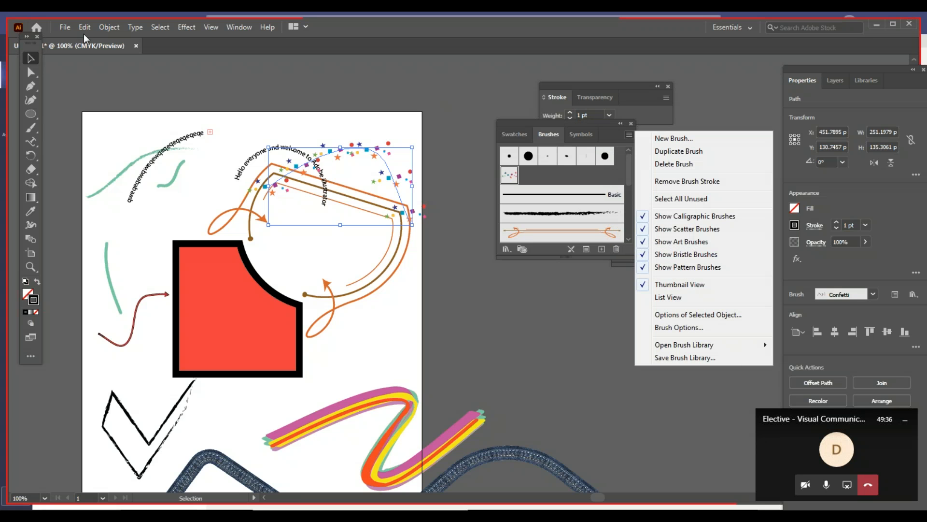
left_click(67, 28)
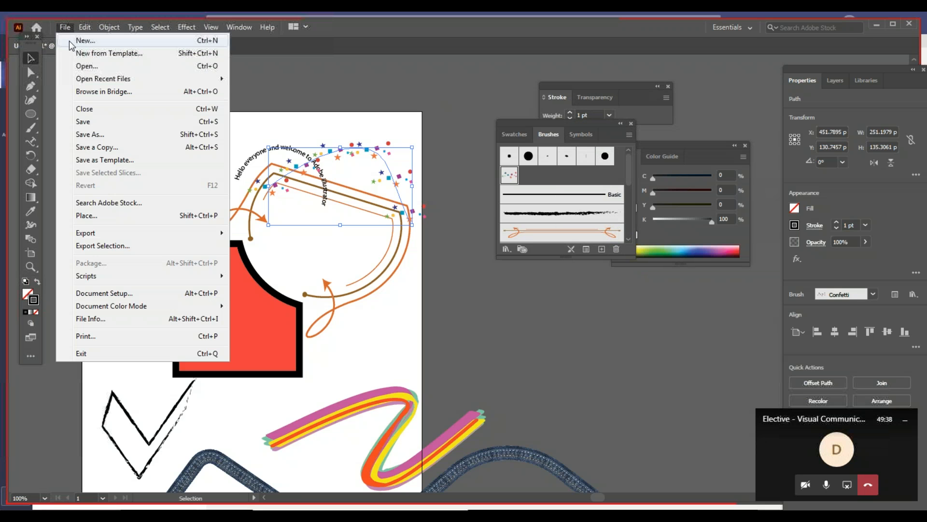
left_click(70, 43)
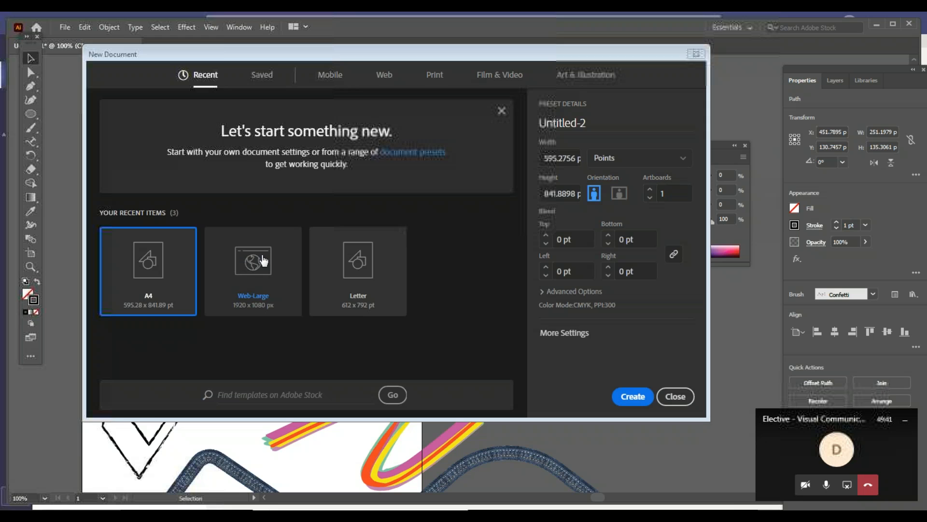
key("Escape")
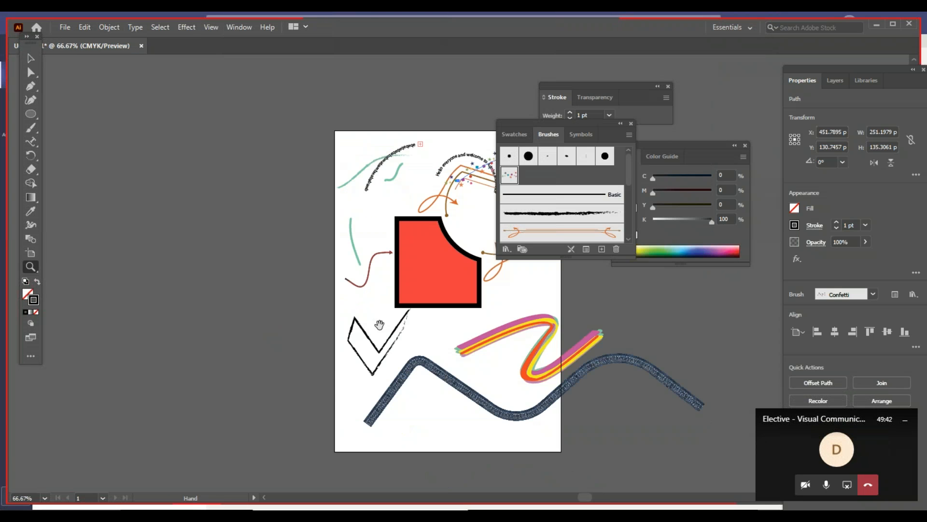
Step: Delete the wavy denim-brushed path that runs across the lower part of the artboard
left_click_drag(379, 325, 228, 319)
left_click(31, 58)
left_click_drag(301, 388, 367, 372)
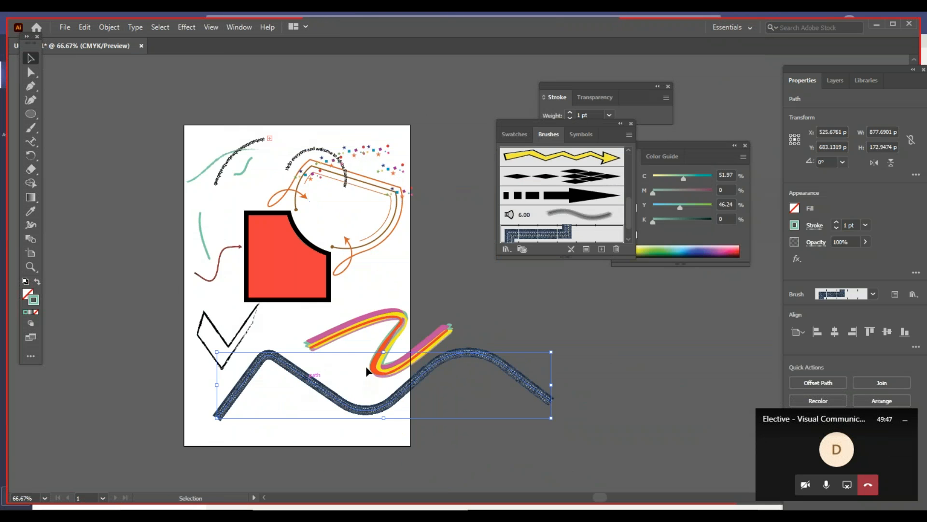
key("Delete")
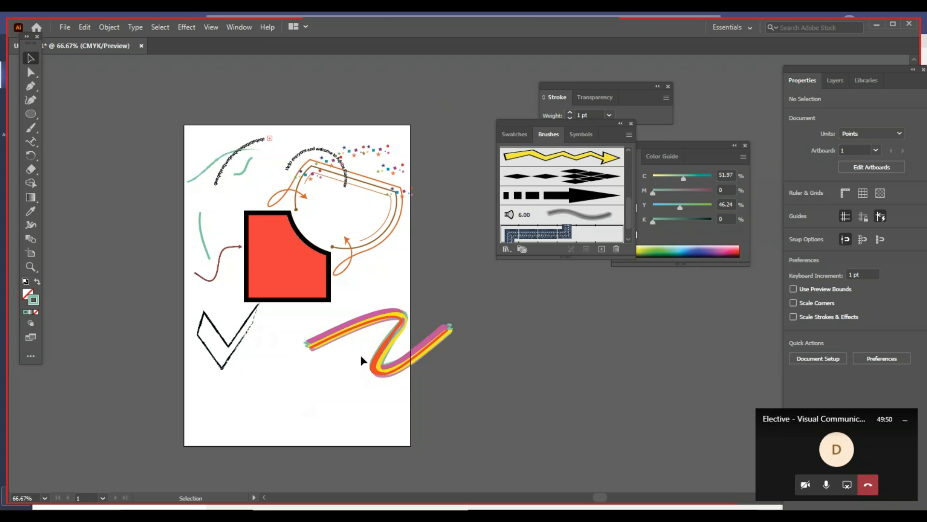
Step: Draw a rectangle about 227 by 45 pt in the empty area below the multicolour brush stroke
key("z")
left_click(308, 406)
left_click_drag(416, 321, 231, 380)
left_click(30, 114)
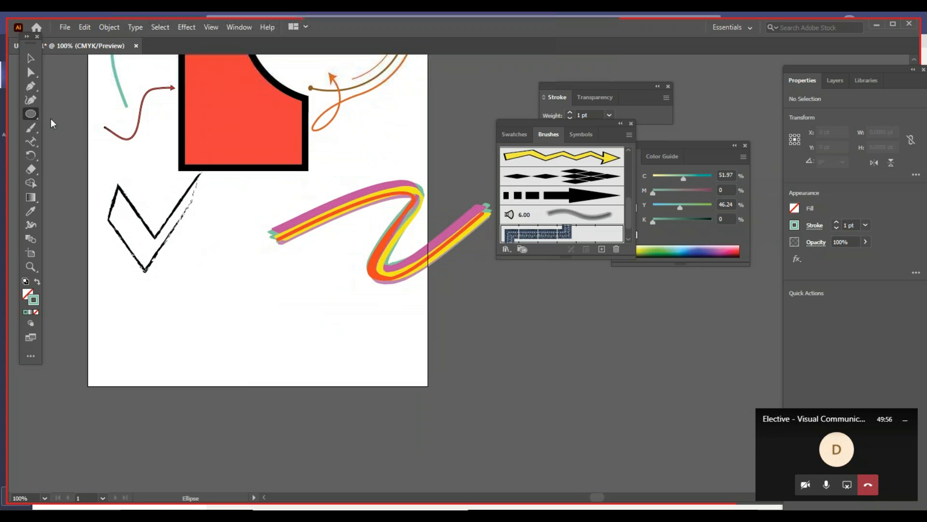
left_click_drag(36, 115, 72, 112)
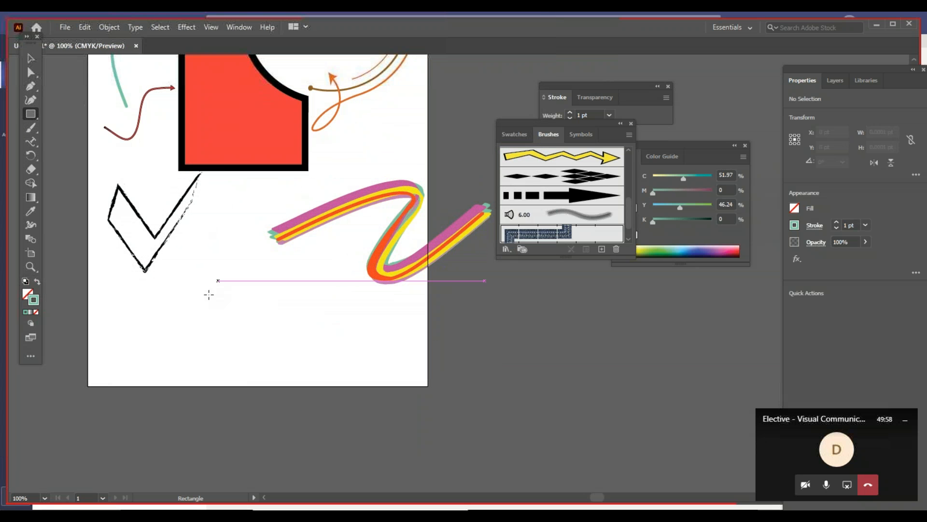
left_click_drag(204, 295, 334, 321)
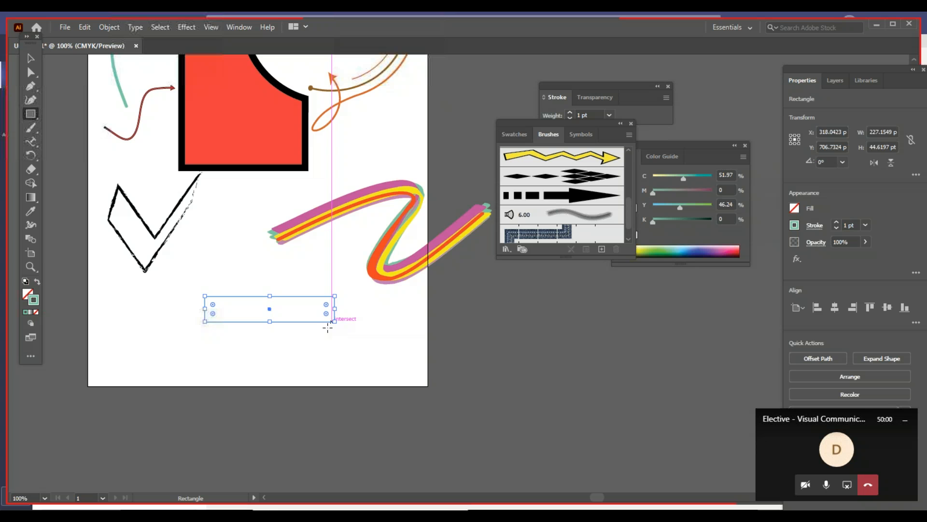
Step: Fill the rectangle with green (C 58.84, M 0, Y 81.38, K 0) and remove its stroke
left_click(27, 293)
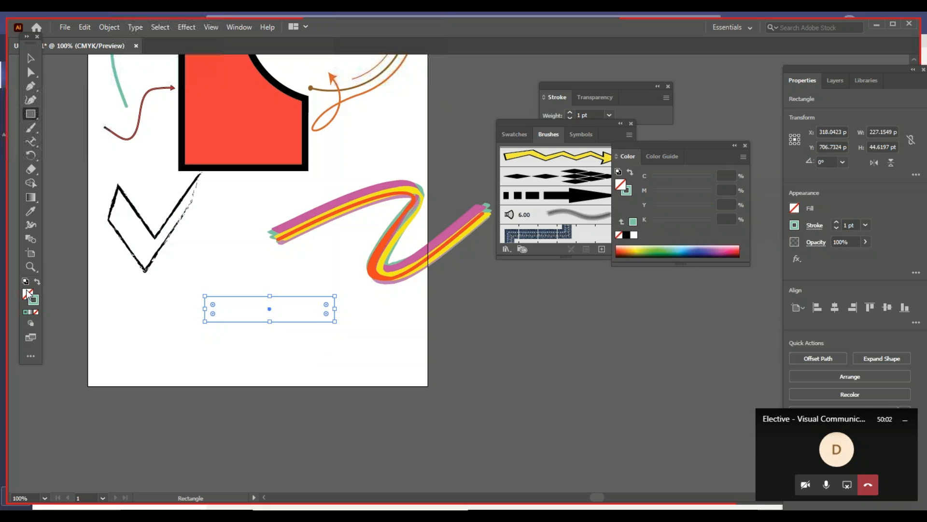
left_click_drag(403, 227, 457, 188)
left_click(579, 194)
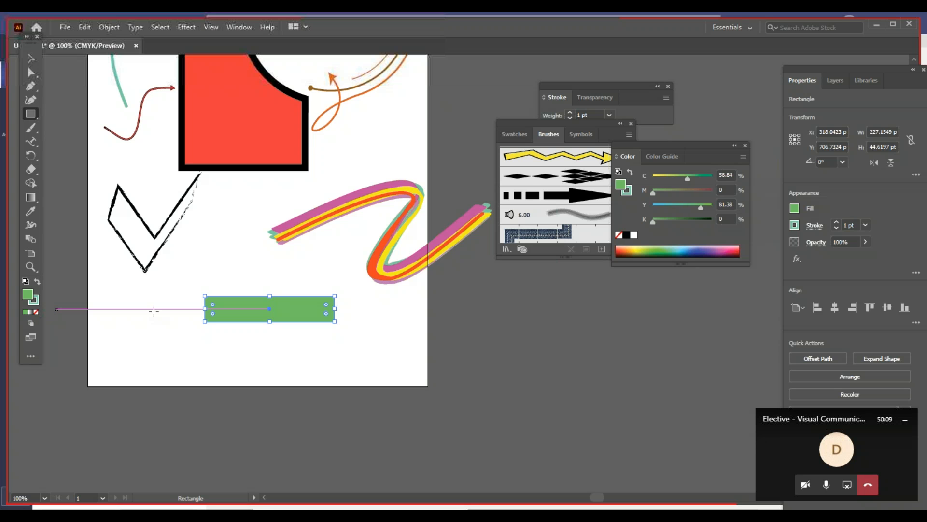
key("x")
key("slash")
left_click(30, 58)
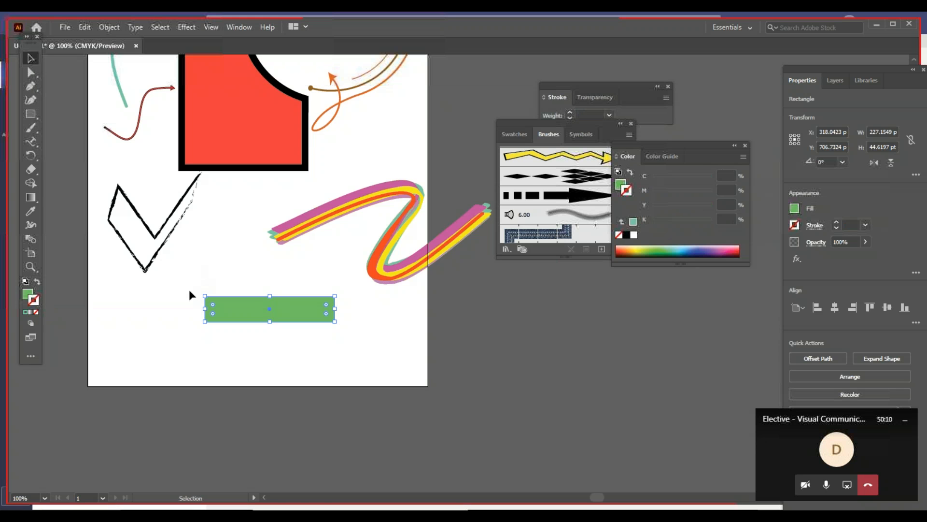
left_click(193, 296)
Step: Round all corners of the green rectangle to the maximum so it forms a pill shape
left_click(315, 318)
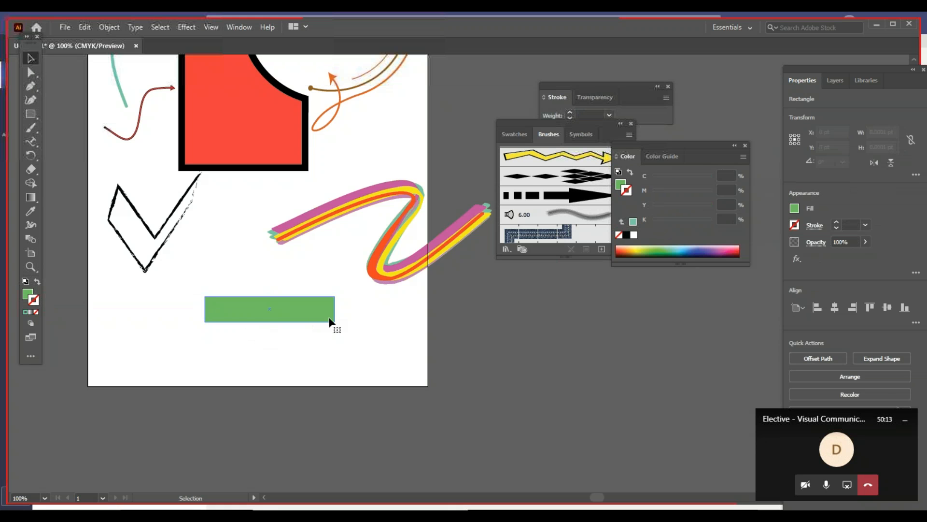
key("z")
left_click(332, 315)
scroll(332, 315, "right", 5)
scroll(332, 315, "up", 2)
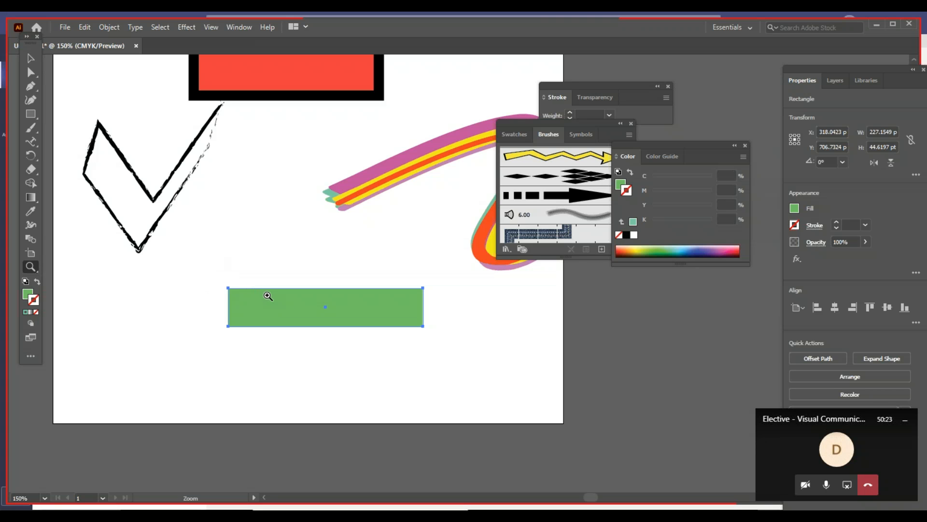
key("a")
left_click_drag(237, 298, 269, 298)
key("ctrl+z")
key("ctrl+z")
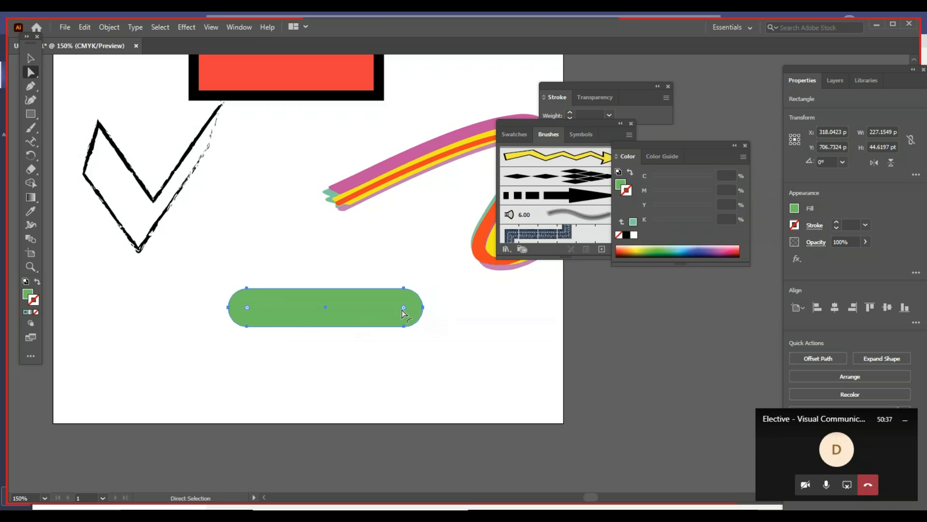
mouse_move(404, 308)
left_mouse_down()
mouse_move(410, 334)
mouse_move(408, 305)
left_mouse_up()
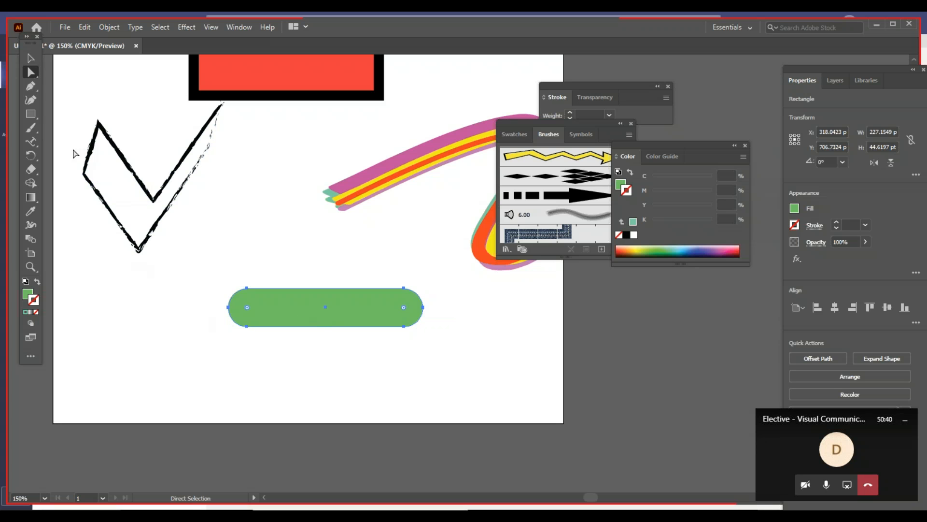
Step: Create a new scatter brush from the green pill shape and name it Capsule
key("v")
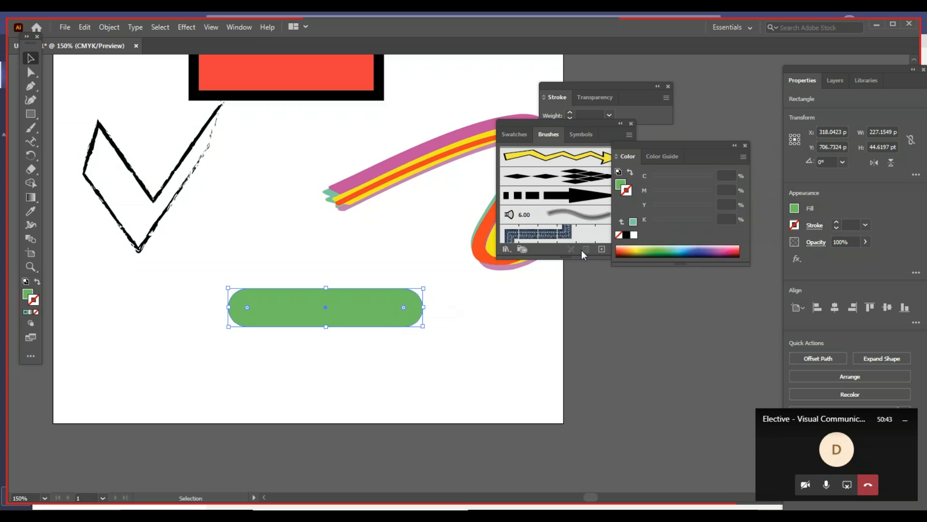
left_click(630, 135)
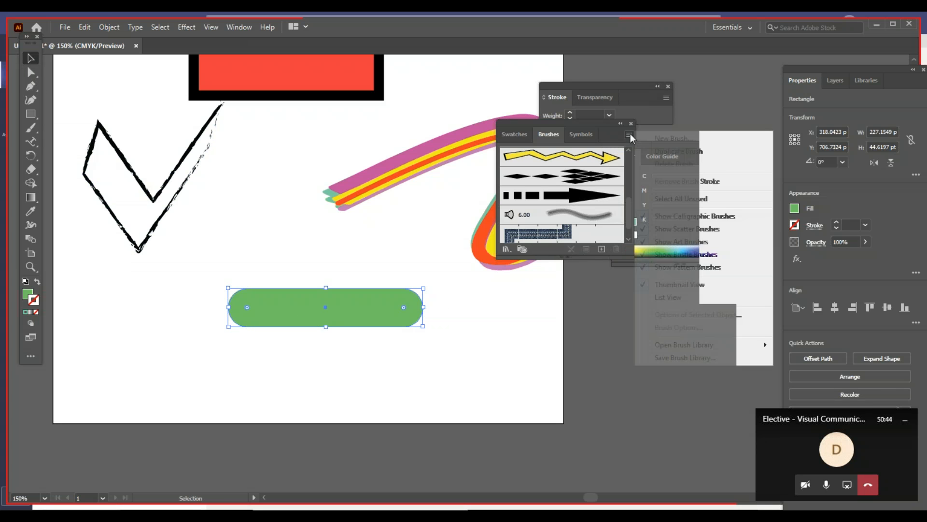
left_click(680, 141)
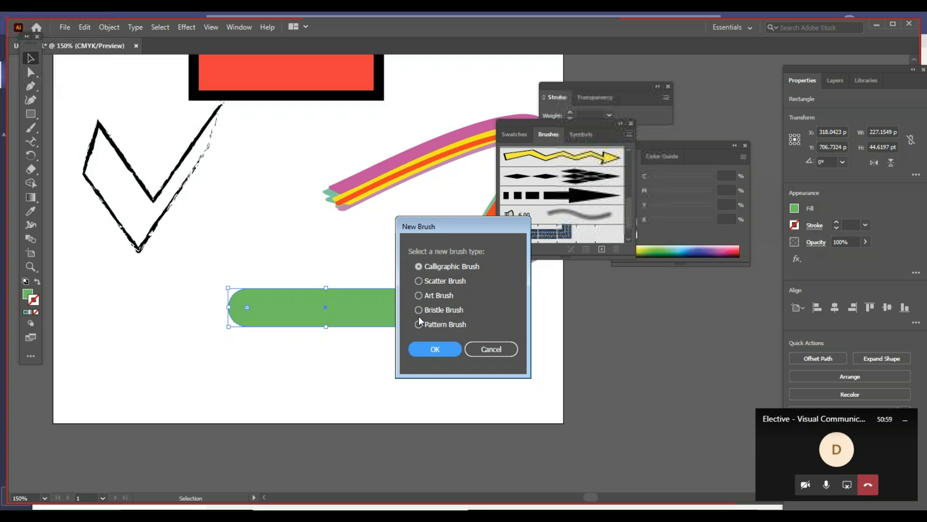
left_click(426, 282)
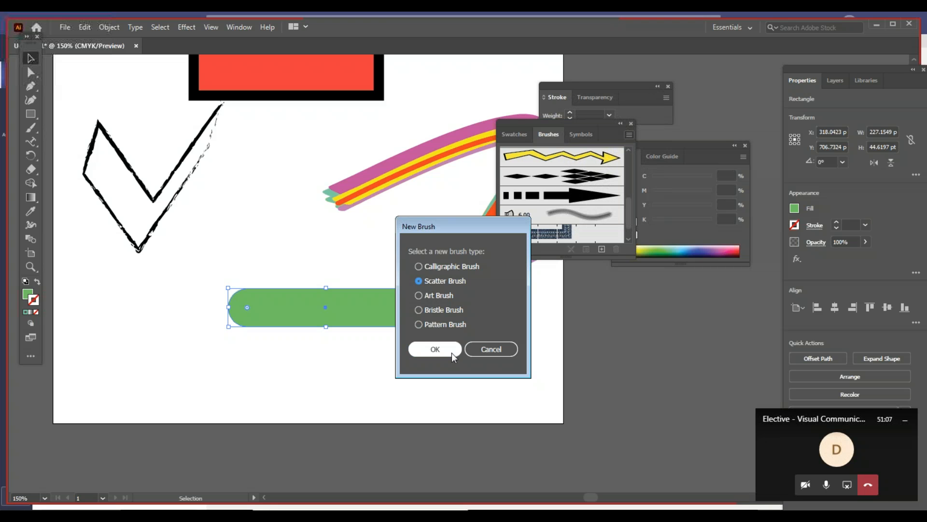
left_click(452, 352)
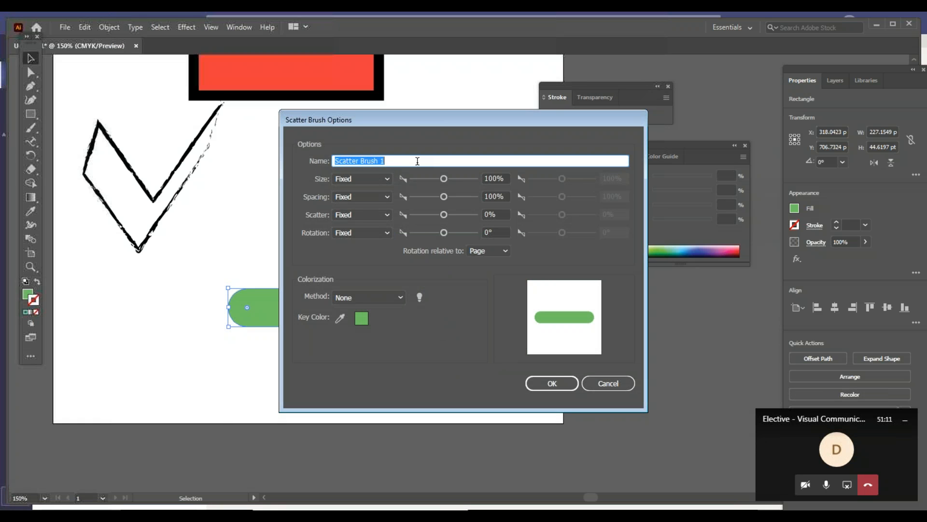
type("T")
key("BackSpace")
key("BackSpace")
key("BackSpace")
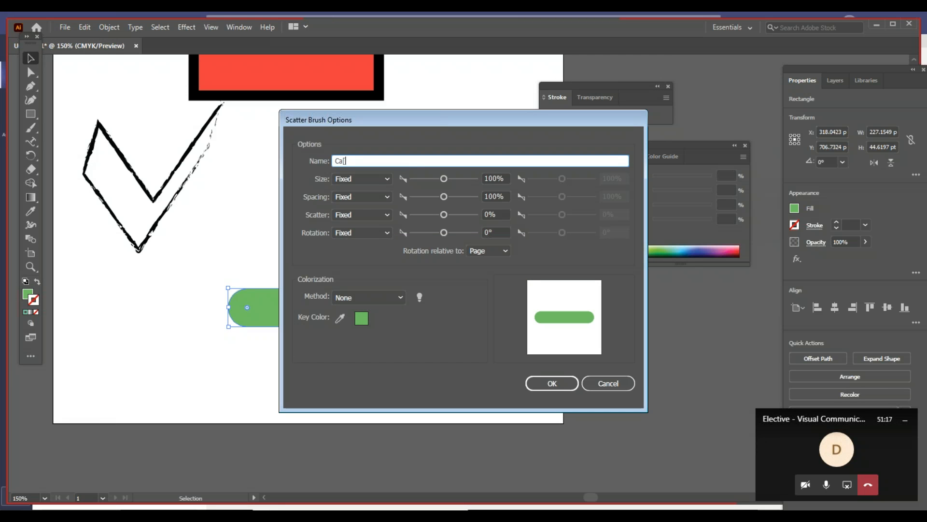
type("Capsul")
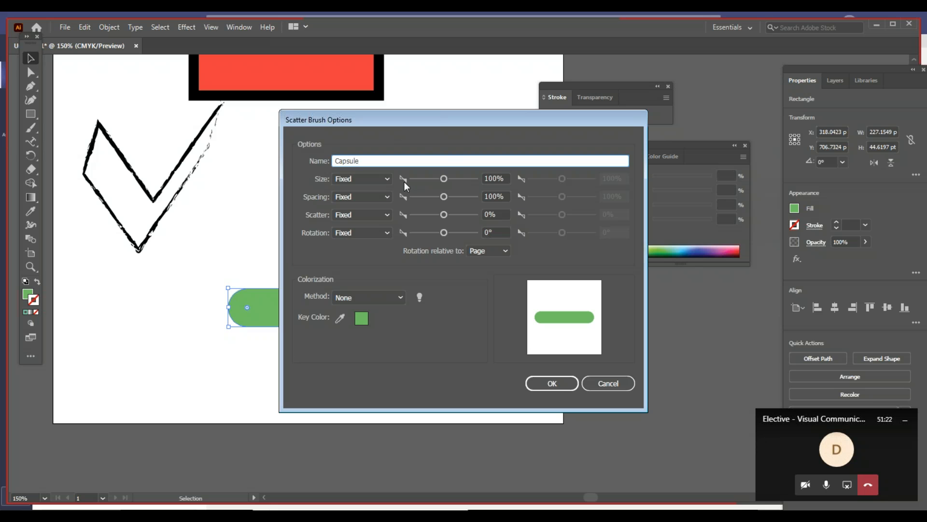
Step: Set the Capsule brush's size to Random with a 67% minimum and its spacing to Random between 42% and 72%
mouse_move(445, 178)
left_mouse_down()
mouse_move(464, 180)
mouse_move(446, 184)
left_mouse_up()
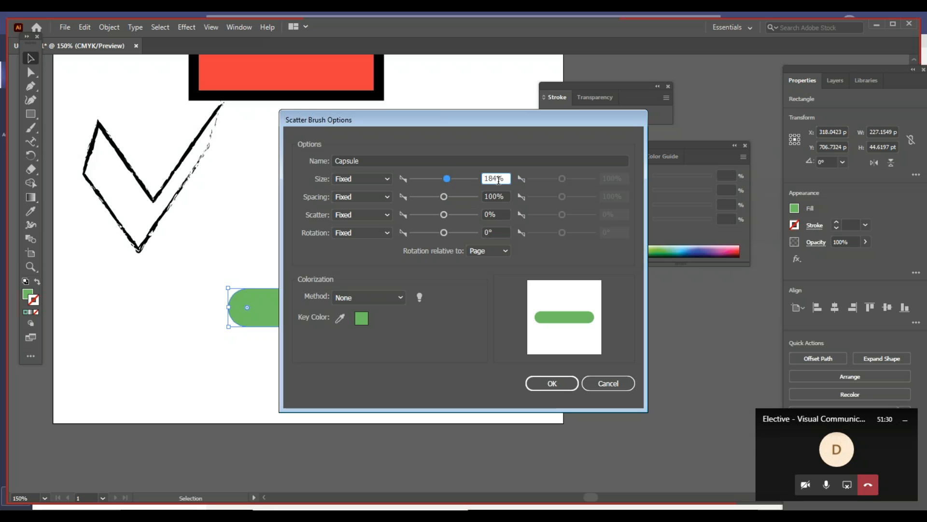
left_click(447, 194)
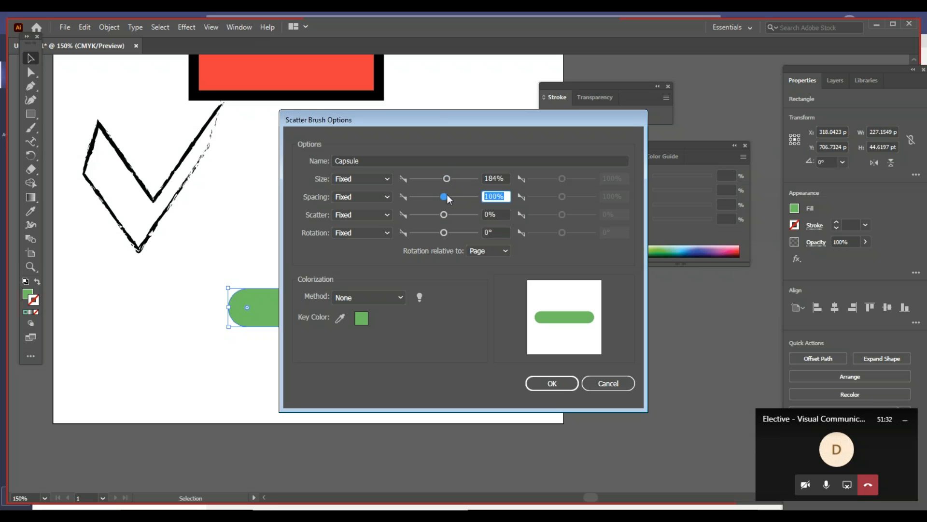
left_click(388, 197)
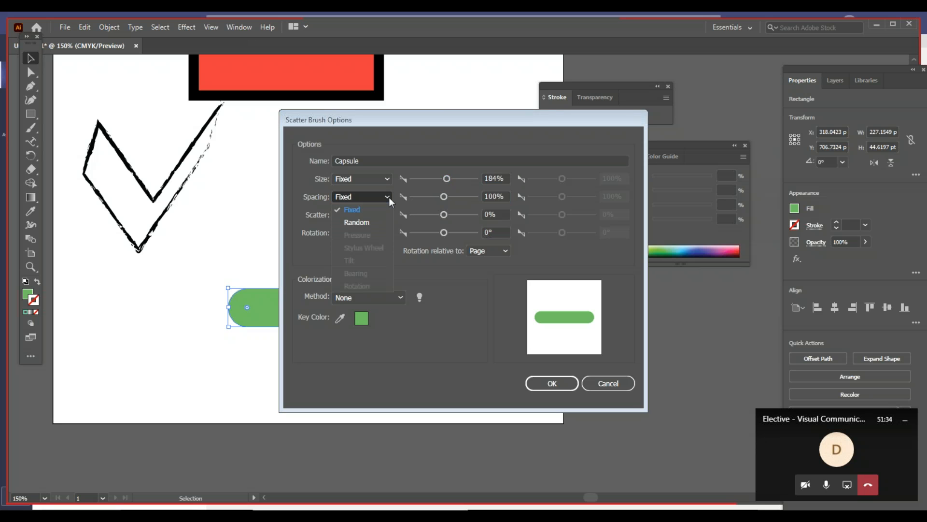
left_click(368, 222)
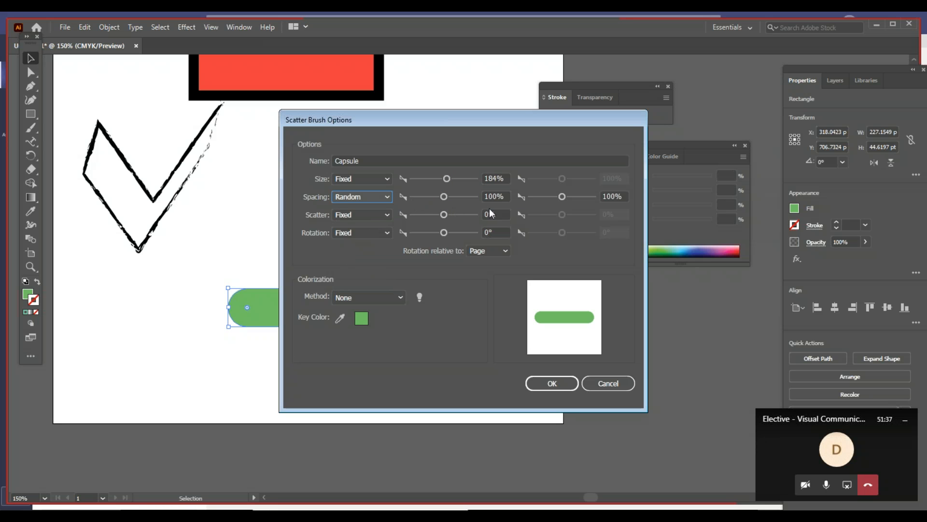
left_click(363, 181)
left_click(361, 203)
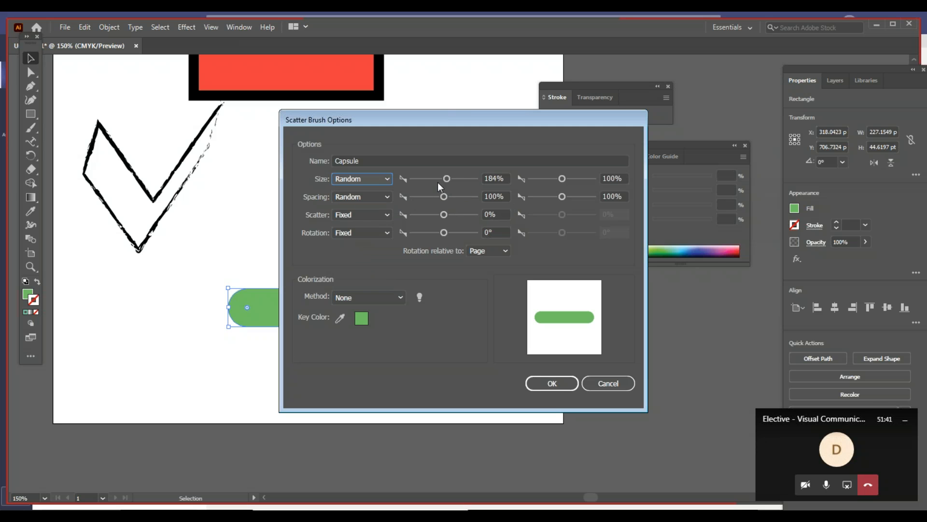
mouse_move(447, 179)
left_mouse_down()
mouse_move(423, 181)
mouse_move(433, 183)
left_mouse_up()
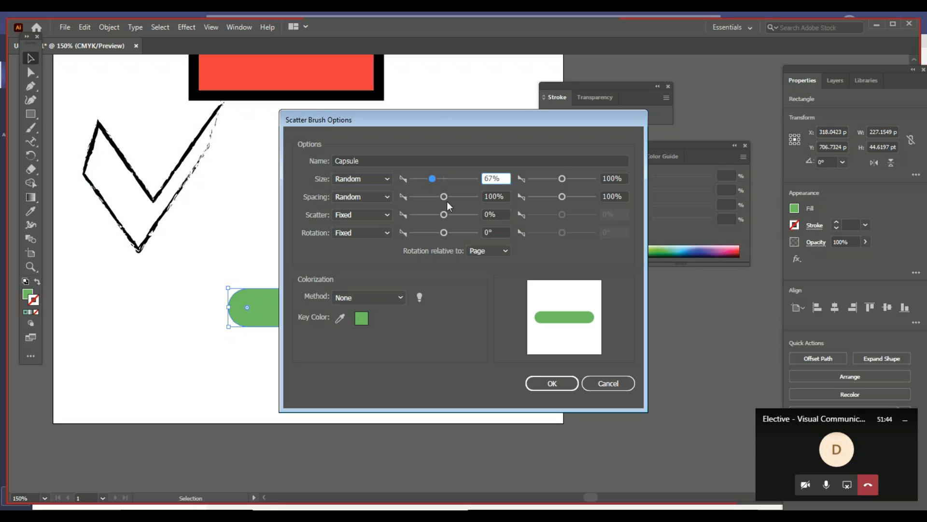
left_click_drag(445, 201, 425, 201)
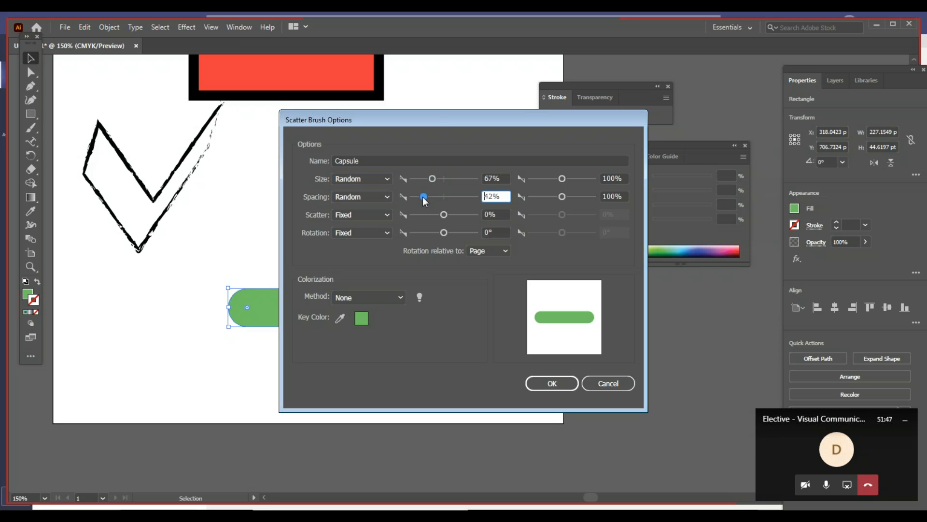
left_click_drag(562, 197, 553, 198)
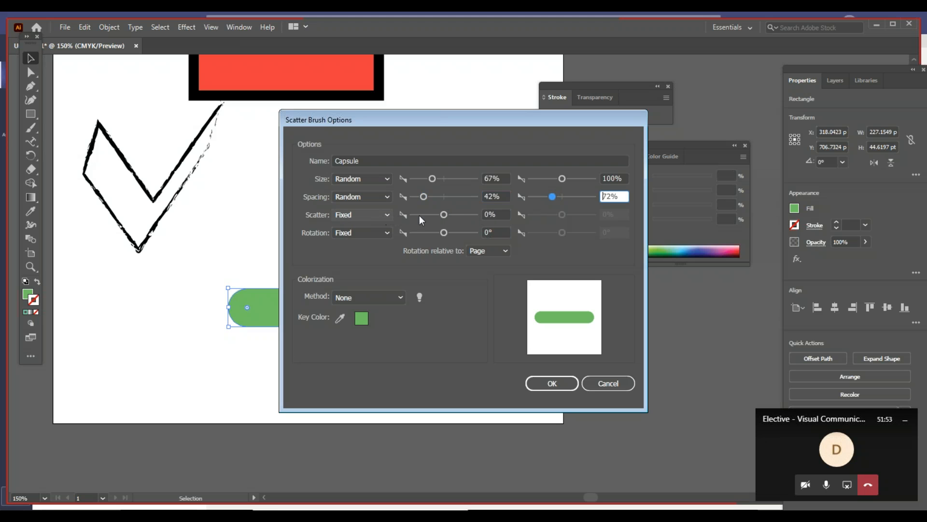
Step: Set the Capsule brush's scatter to Random between -222% and 185%
left_click(388, 214)
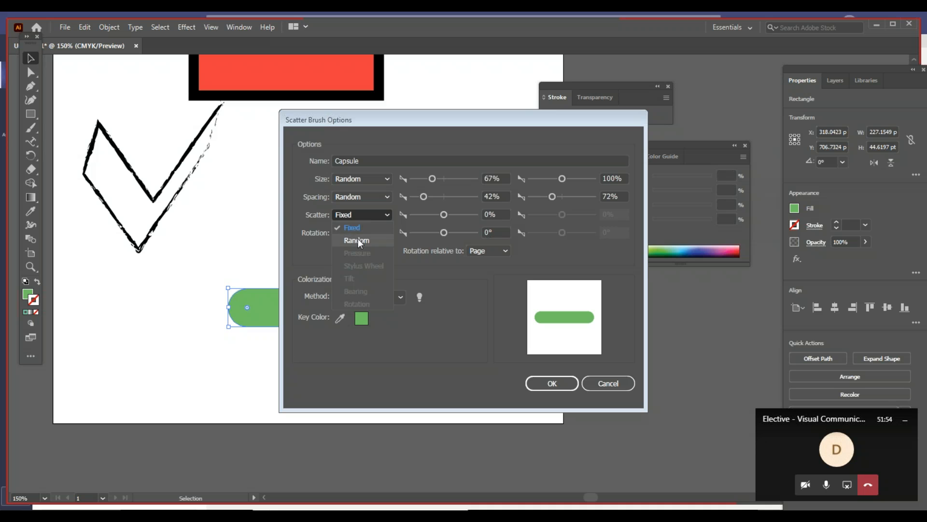
left_click(358, 240)
left_click_drag(434, 213, 438, 216)
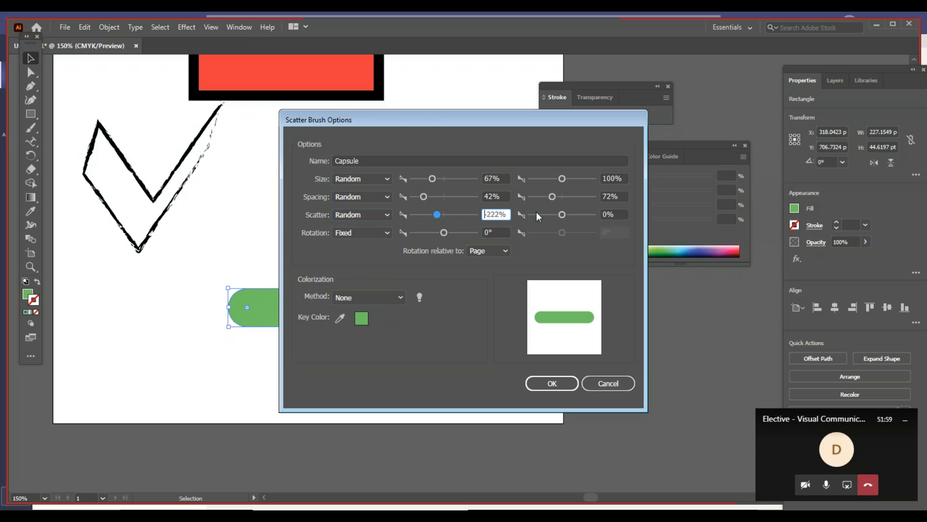
left_click_drag(564, 216, 570, 217)
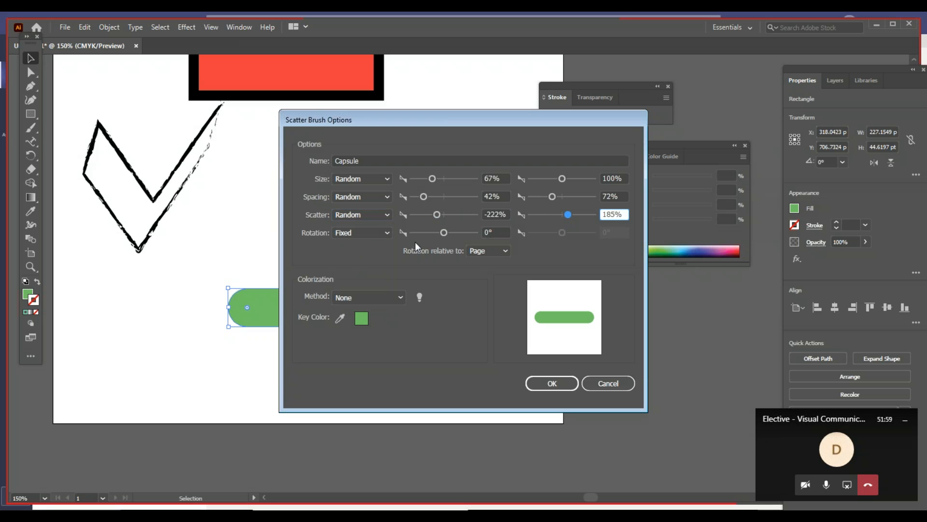
Step: Set the brush's rotation to Random between -43° and 70° and save the Capsule brush
left_click(376, 231)
left_click(364, 248)
left_click_drag(444, 232, 437, 233)
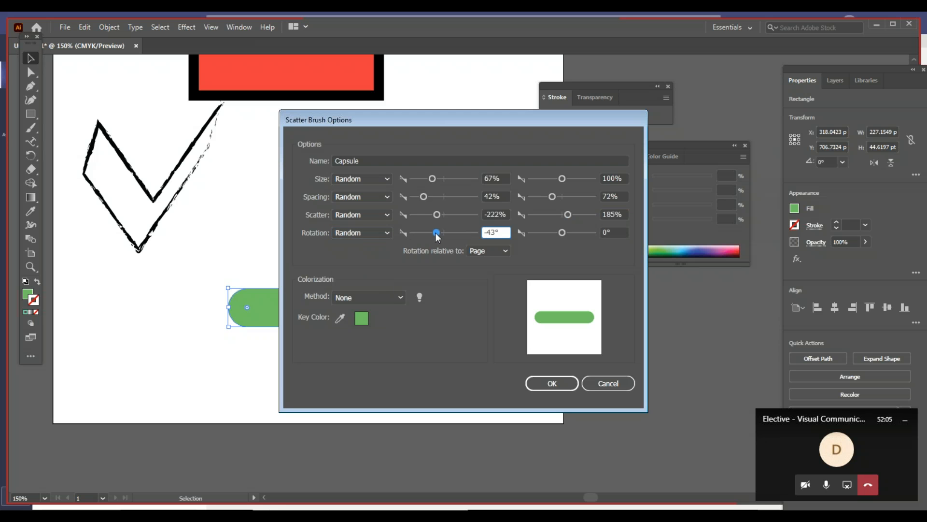
left_click_drag(562, 230, 574, 233)
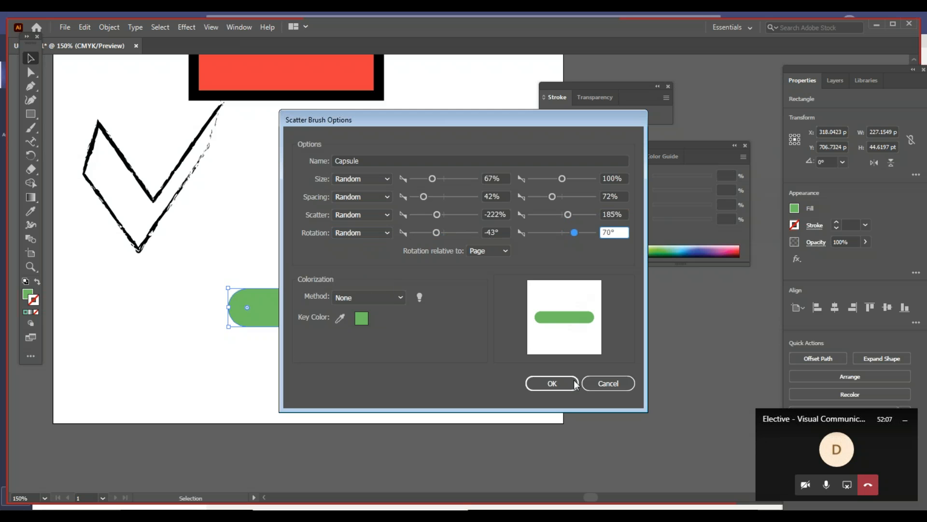
left_click(559, 385)
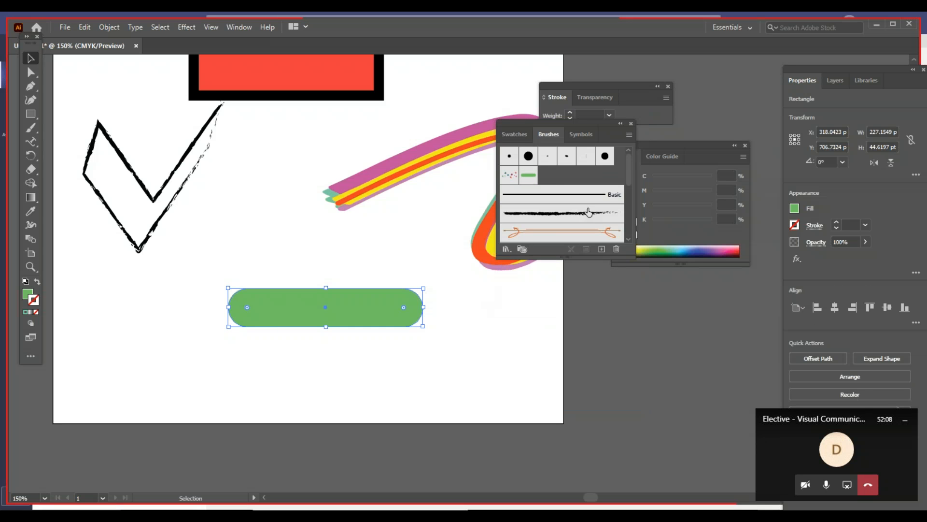
Step: Paint a test stroke with the Capsule brush from outside the artboard's left edge to below the red shape
key("z")
key("alt")
left_click(329, 264, "alt")
left_click_drag(391, 245, 296, 360)
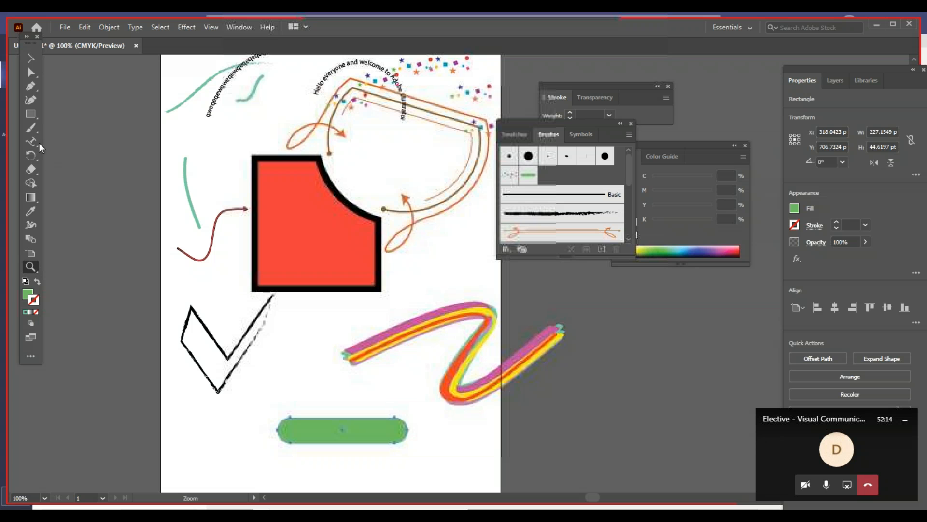
left_click(33, 128)
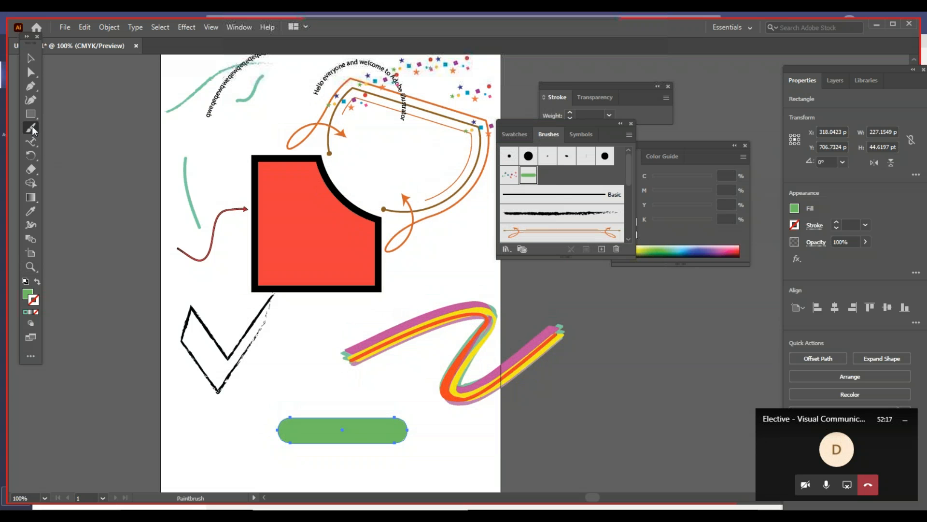
double_click(31, 129)
key("Return")
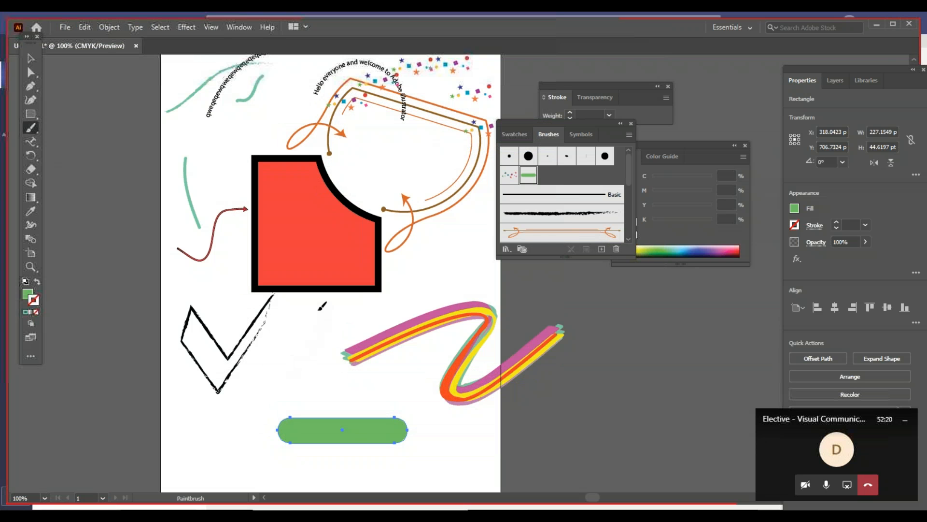
left_click_drag(123, 263, 283, 342)
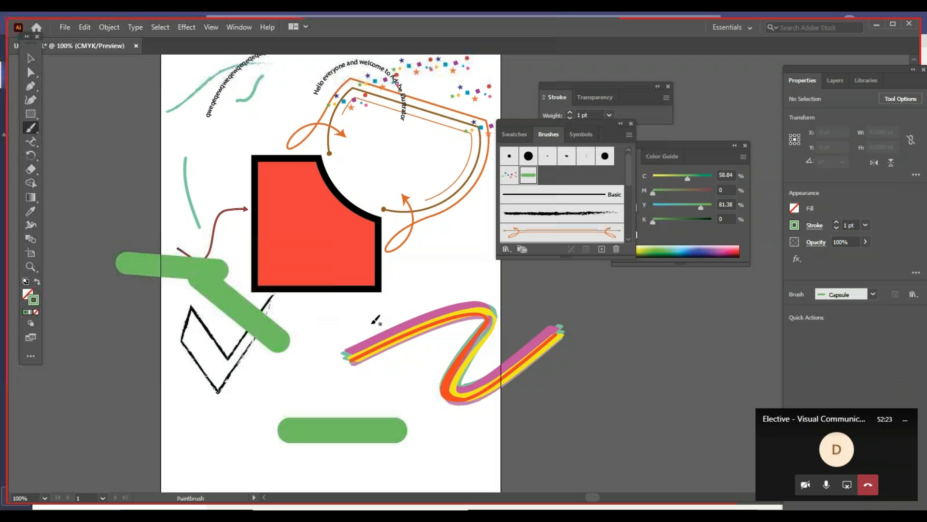
Step: Paint more scattered capsules with the Capsule brush across and around the whole artboard
key("ctrl")
key("ctrl+minus")
key("ctrl+minus")
key("ctrl+minus")
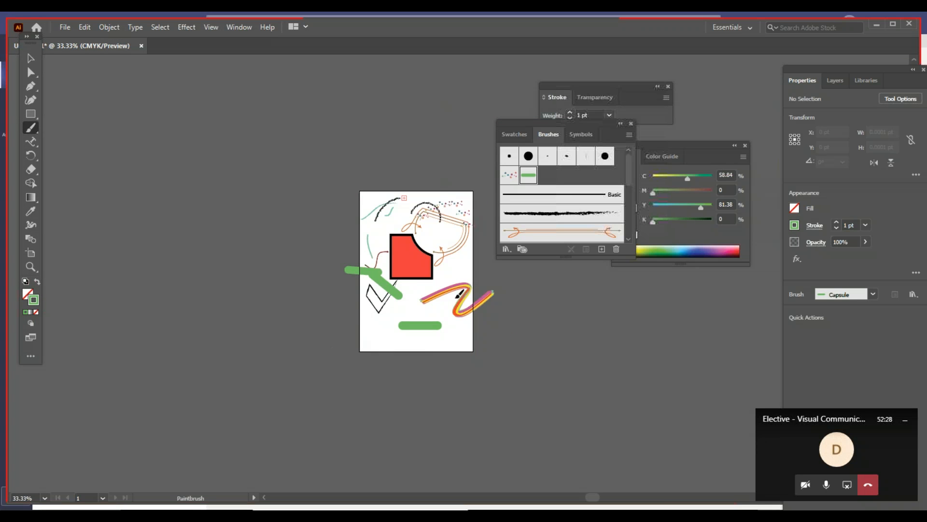
left_click_drag(367, 264, 397, 267)
left_click_drag(338, 315, 361, 300)
left_click_drag(401, 357, 421, 338)
left_click_drag(432, 274, 465, 269)
left_click_drag(444, 223, 468, 231)
left_click_drag(494, 286, 517, 297)
left_click_drag(494, 339, 504, 352)
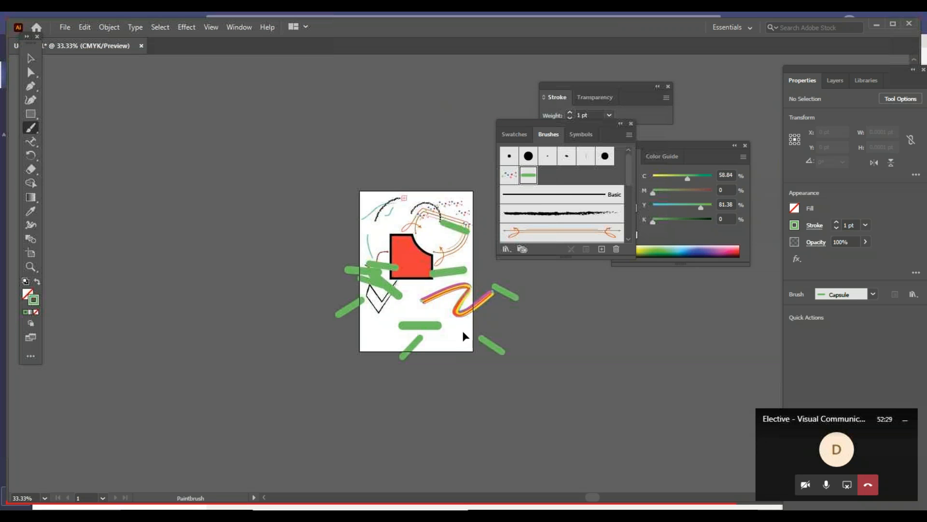
Step: Undo all the Capsule brush strokes painted on and around the artboard
key("ctrl+z")
key("ctrl+z")
key("ctrl+z")
key("ctrl+z")
key("ctrl+z")
key("ctrl+z")
key("ctrl+z")
key("ctrl+shift+z")
key("ctrl+shift+z")
key("ctrl+shift+z")
key("ctrl+shift+z")
key("ctrl+shift+z")
key("ctrl+shift+z")
key("ctrl+shift+z")
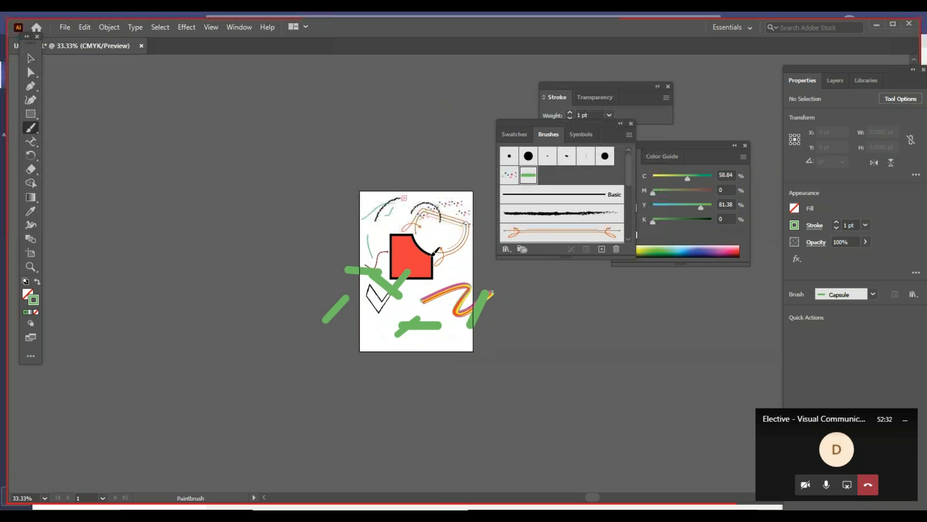
key("ctrl+z")
key("ctrl+z")
key("ctrl+z")
key("ctrl+z")
key("ctrl+z")
key("ctrl+z")
key("ctrl+z")
key("ctrl+z")
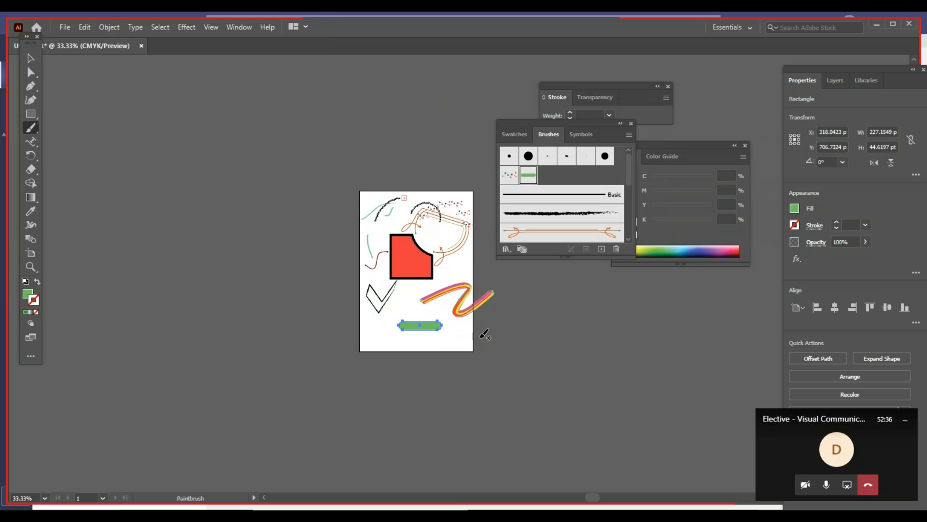
Step: Try to narrow the green pill horizontally into a small circle, and undo the resizing
left_click(27, 60)
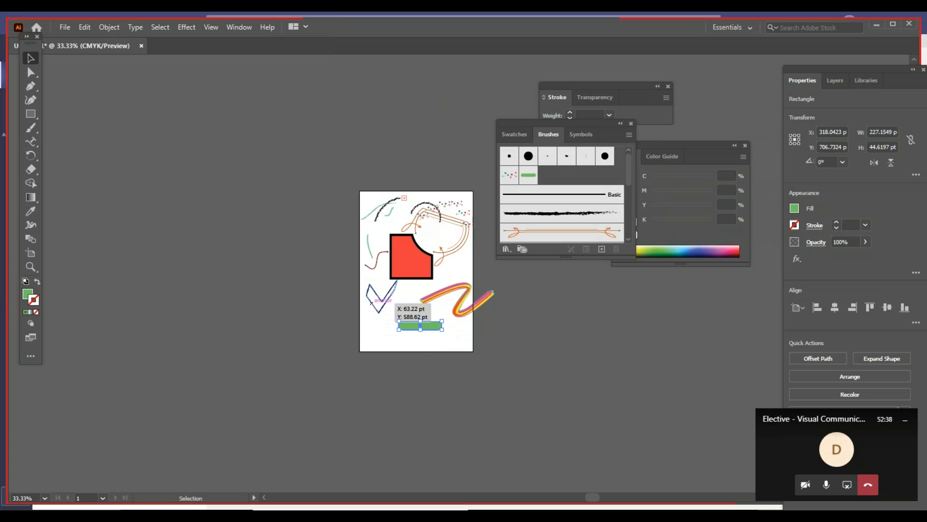
left_click(431, 348)
key("z")
left_click(472, 333)
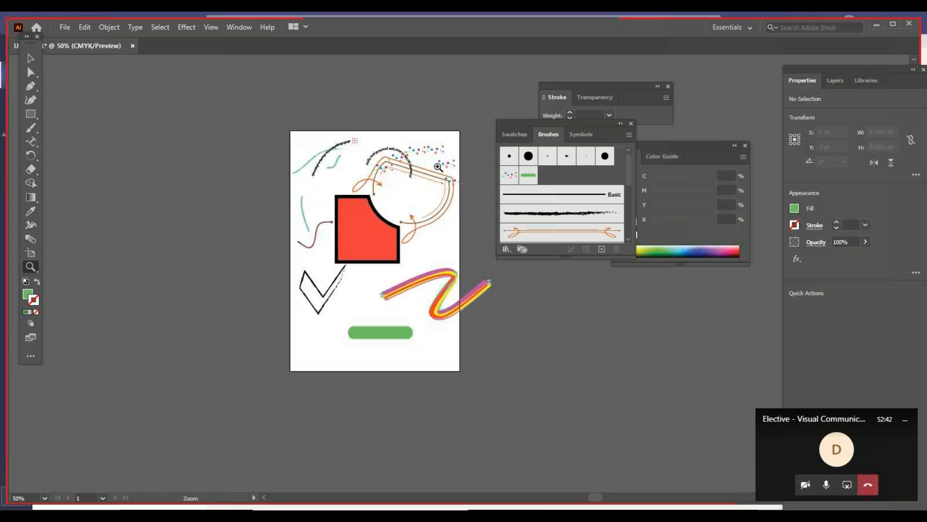
left_click(420, 352)
left_click_drag(420, 352, 346, 364)
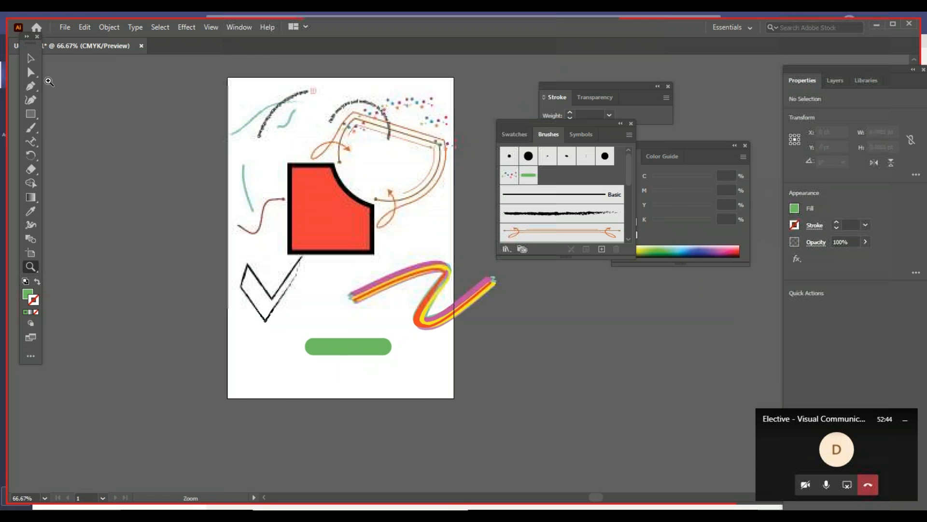
left_click(30, 58)
left_click(390, 346)
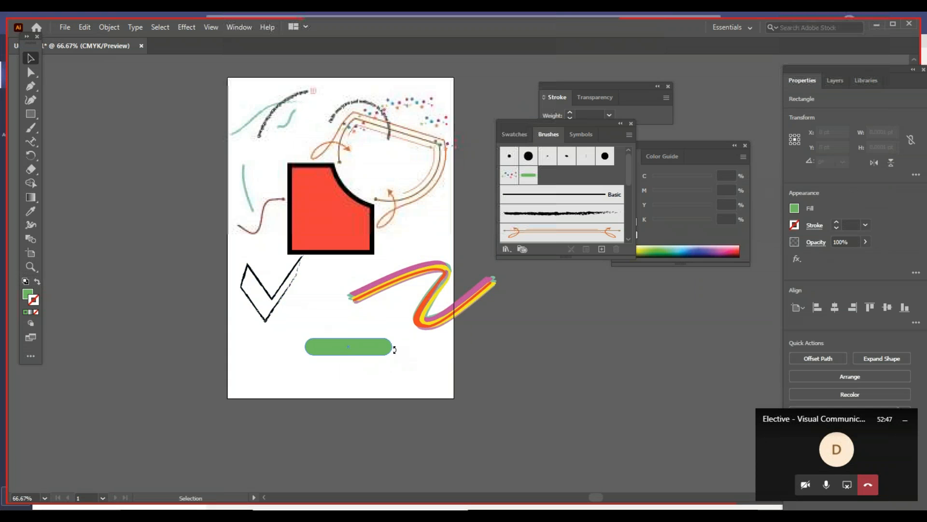
left_click_drag(392, 347, 332, 347)
key("ctrl+z")
left_click_drag(391, 355, 324, 357)
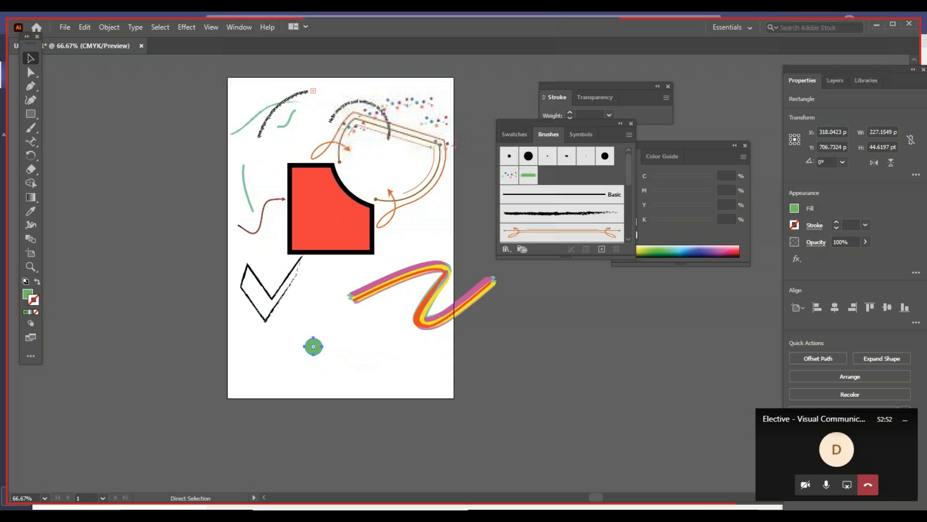
key("ctrl+z")
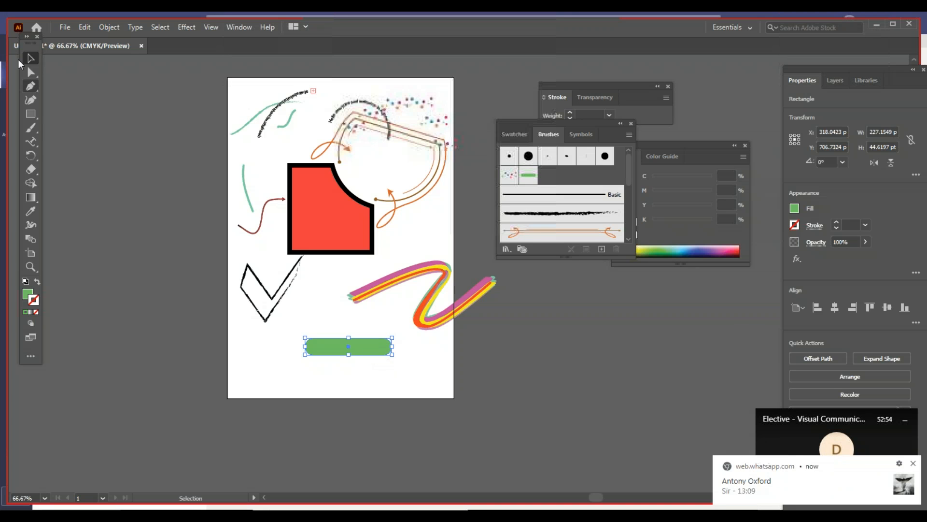
left_click(31, 59)
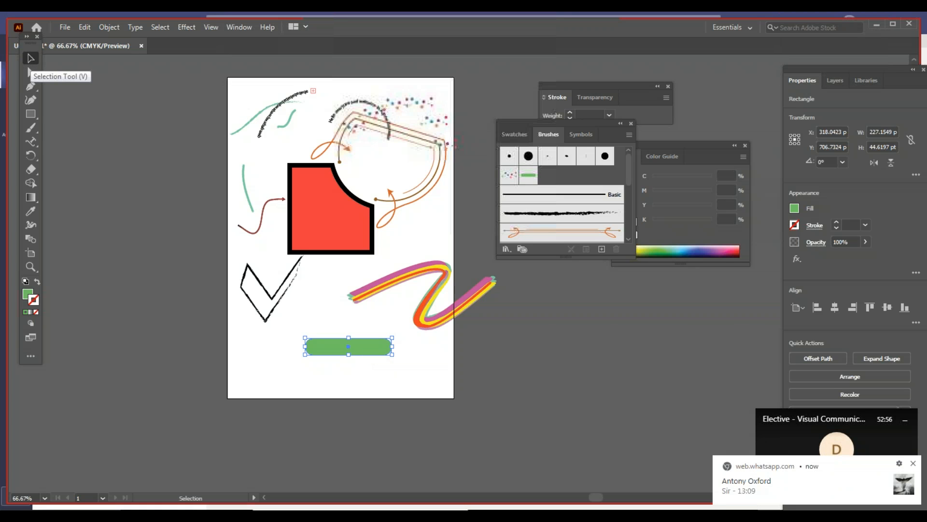
left_click_drag(393, 336, 366, 346)
key("a")
key("ctrl+z")
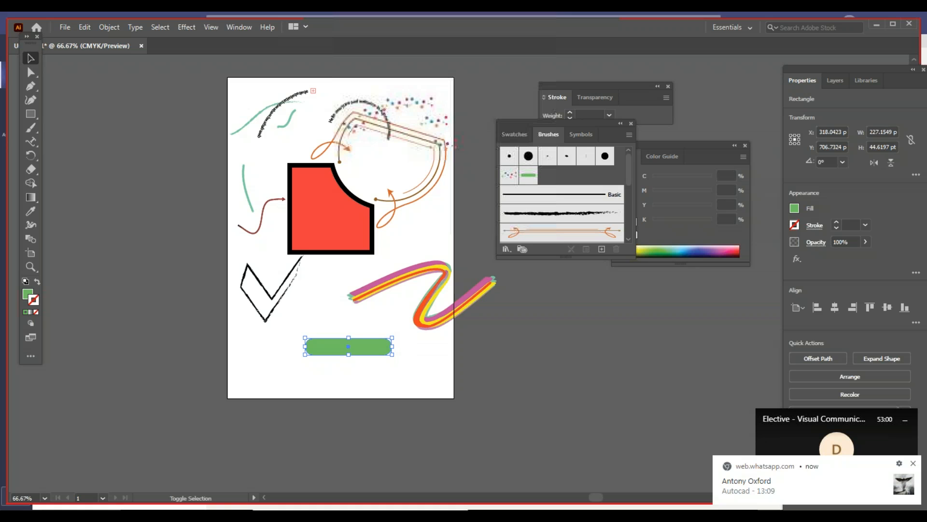
left_click_drag(348, 339, 354, 346)
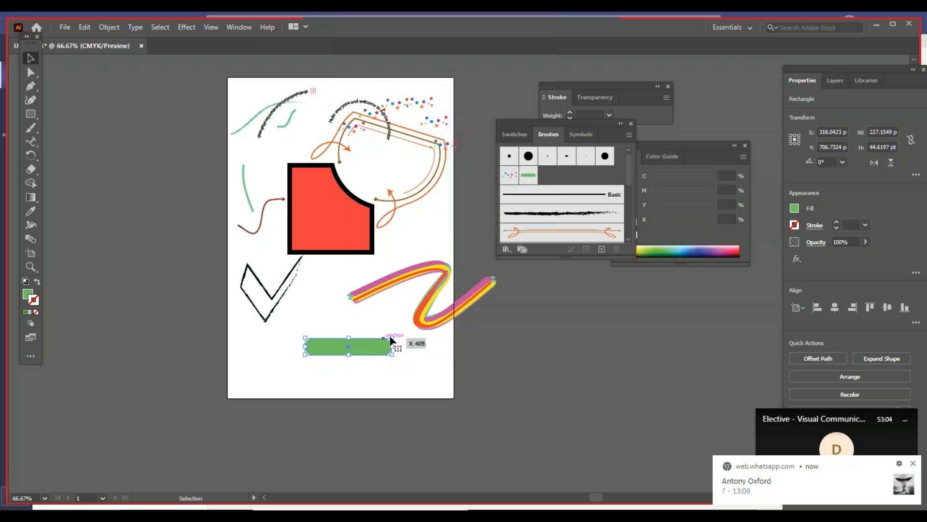
left_click(913, 464)
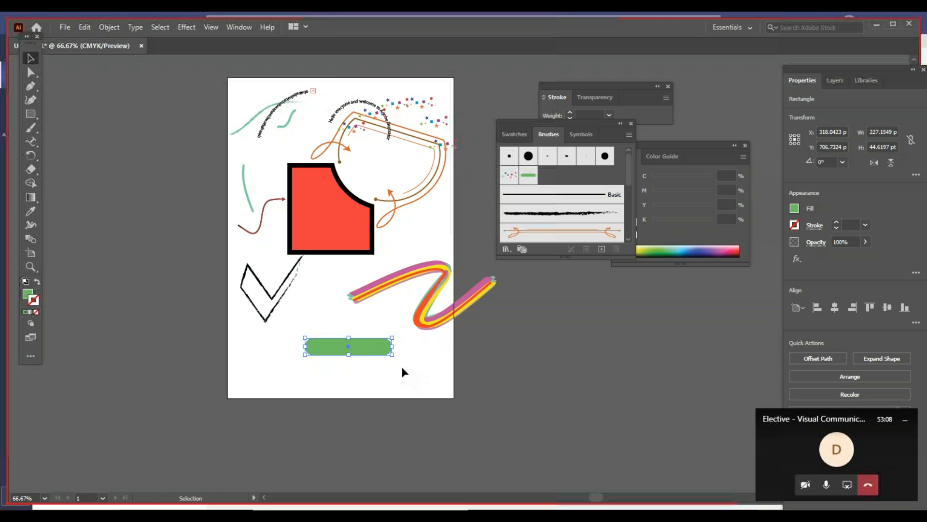
Step: Shorten the green pill horizontally to about a third of its length, keeping its left end and height in place
left_click_drag(393, 347, 331, 346)
left_click(338, 347)
key("z")
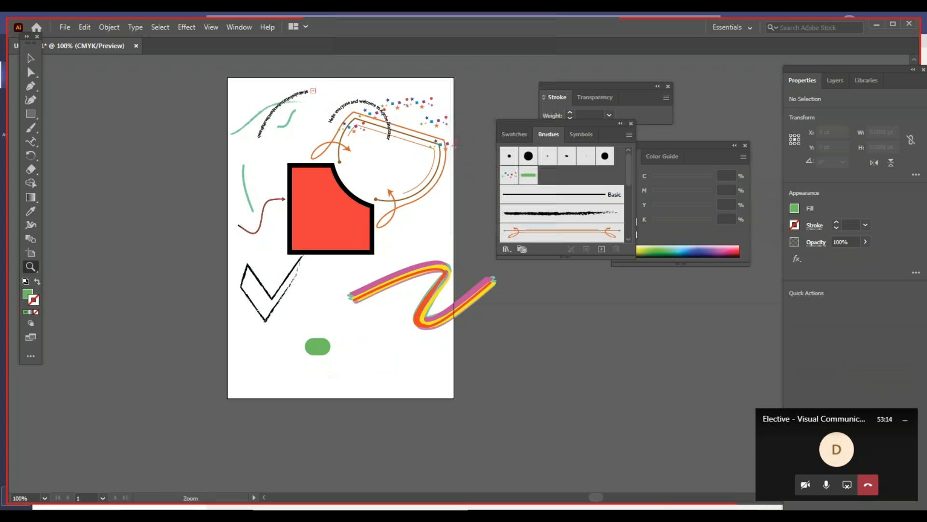
left_click(339, 344)
key("v")
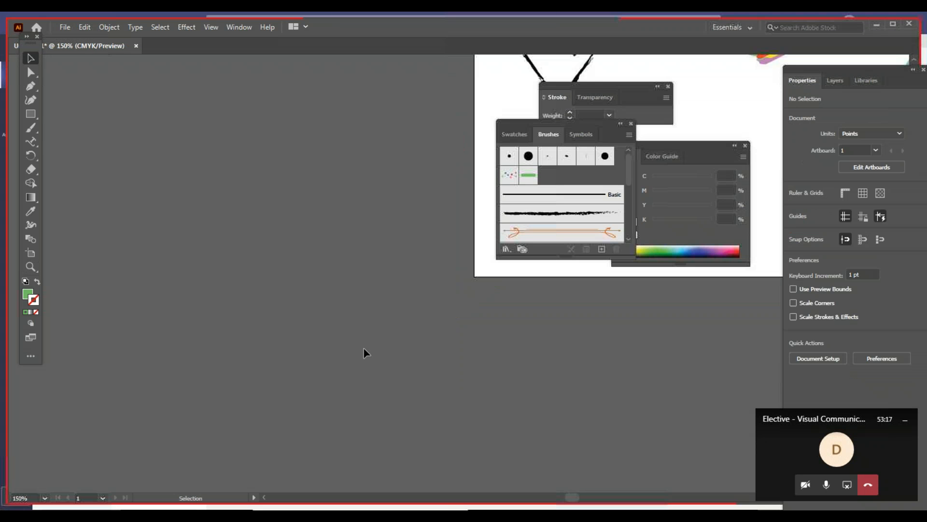
left_click_drag(274, 378, 124, 428)
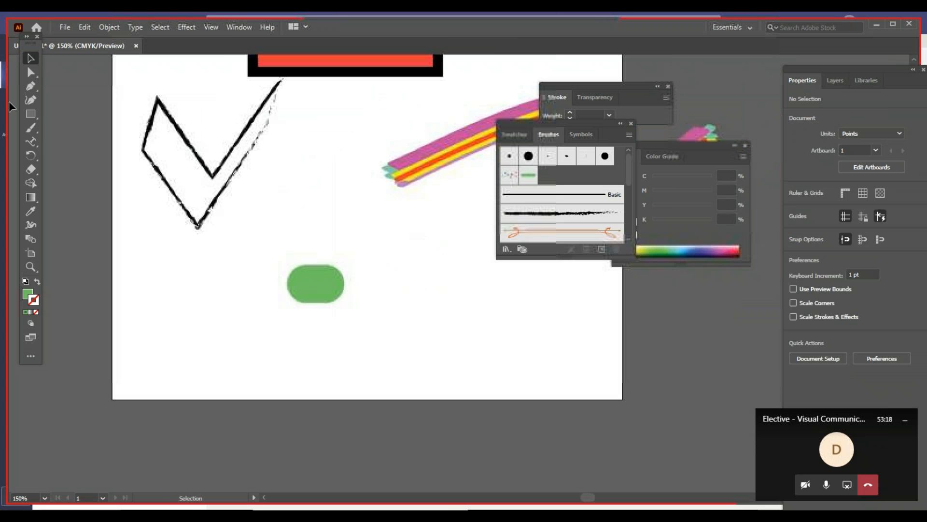
Step: Shrink the green rounded rectangle to about 48 by 28 pt and round its corners fully into a capsule
left_click(315, 284)
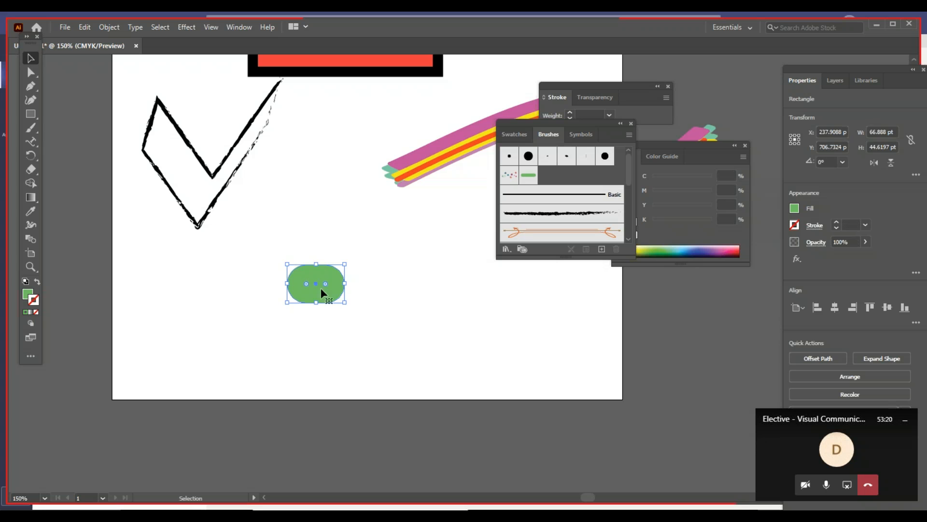
left_click_drag(317, 270, 287, 292)
left_click_drag(316, 265, 289, 291)
left_click(345, 297)
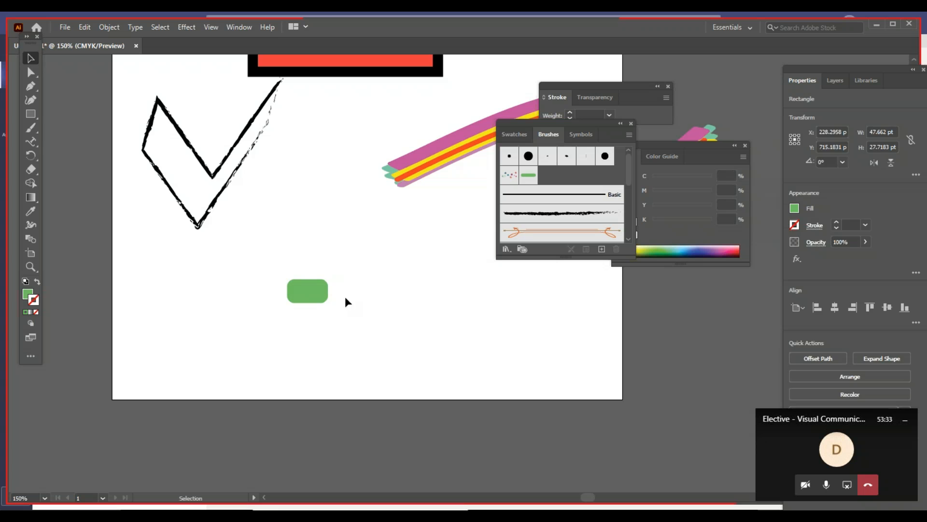
left_click(295, 289)
left_click_drag(296, 289, 381, 283)
left_click(380, 283)
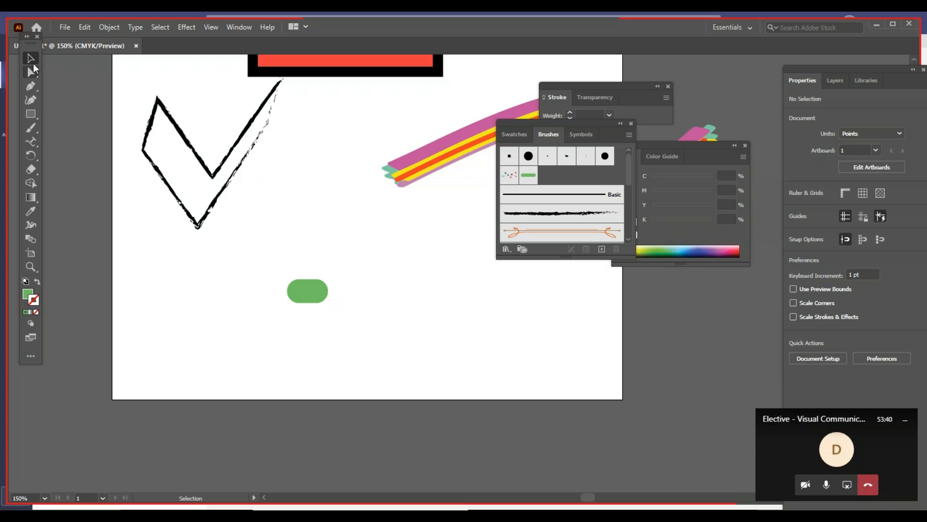
Step: Create a new scatter brush from the green capsule and name it "small cap"
left_click(314, 300)
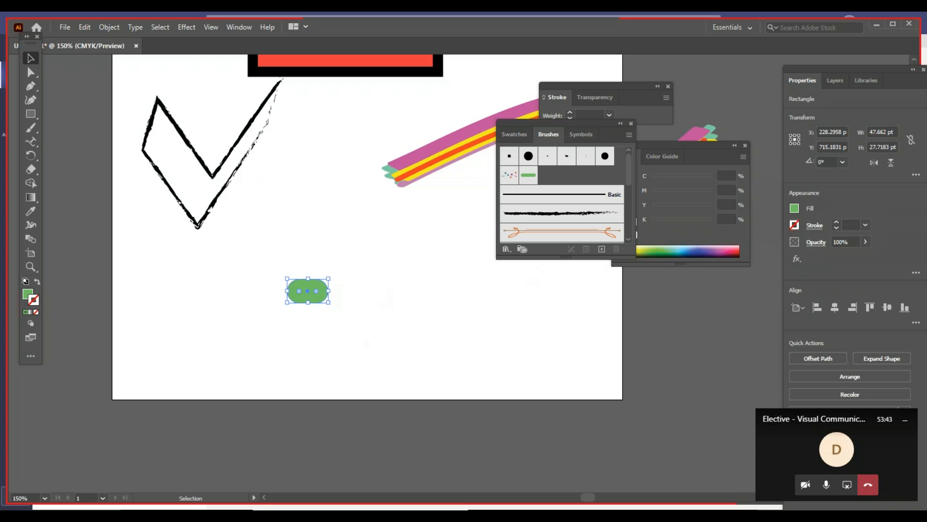
left_click(629, 136)
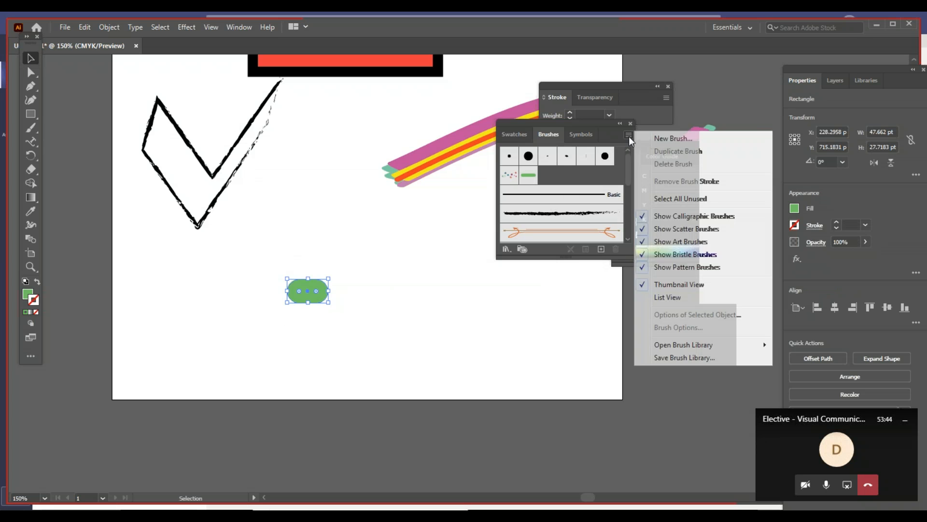
left_click(662, 141)
left_click(444, 282)
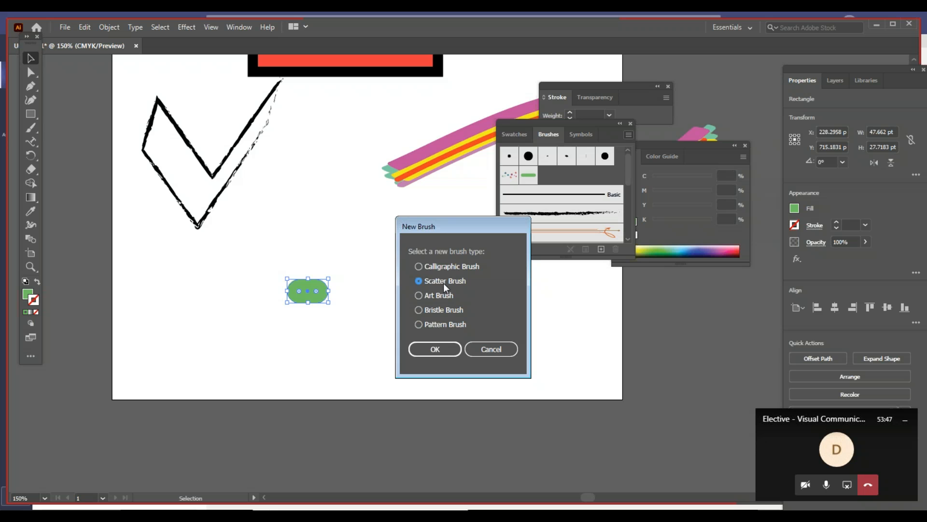
left_click(445, 349)
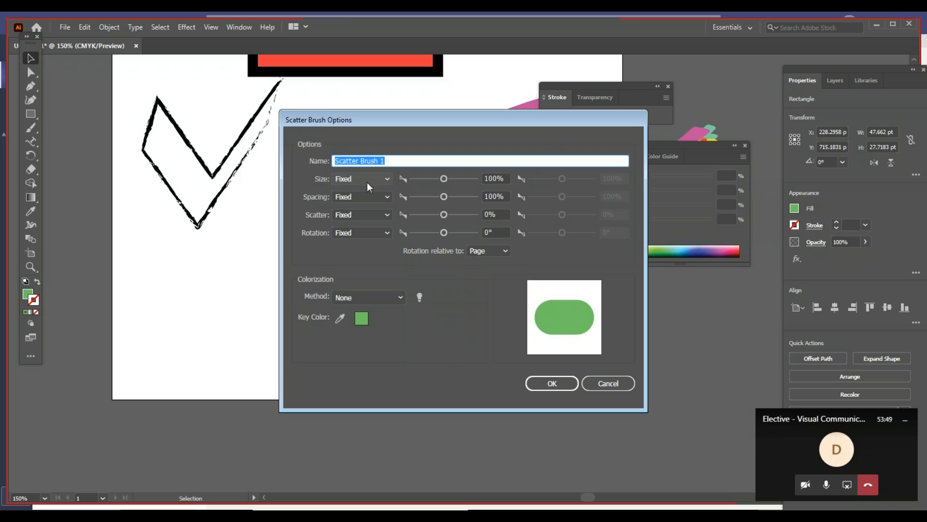
left_click(367, 179)
left_click(391, 163)
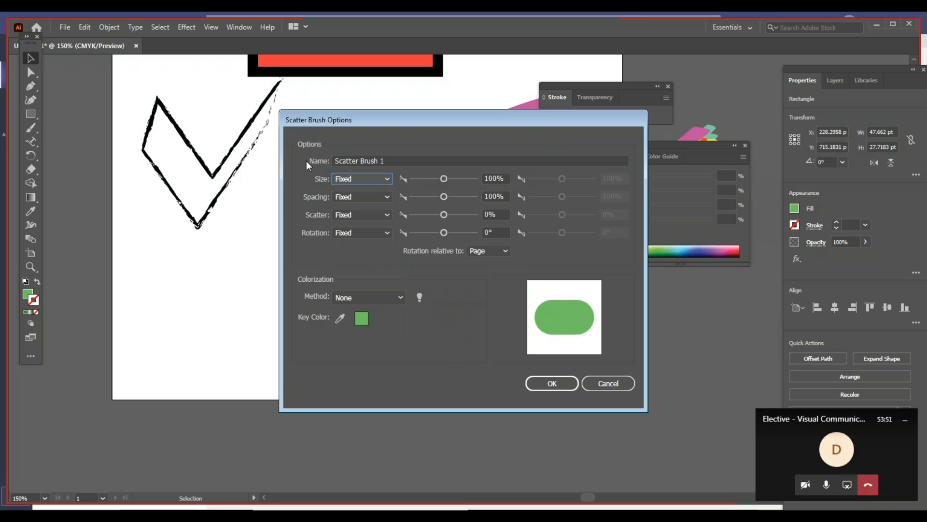
left_click(413, 155)
key("ctrl+a")
type("sm")
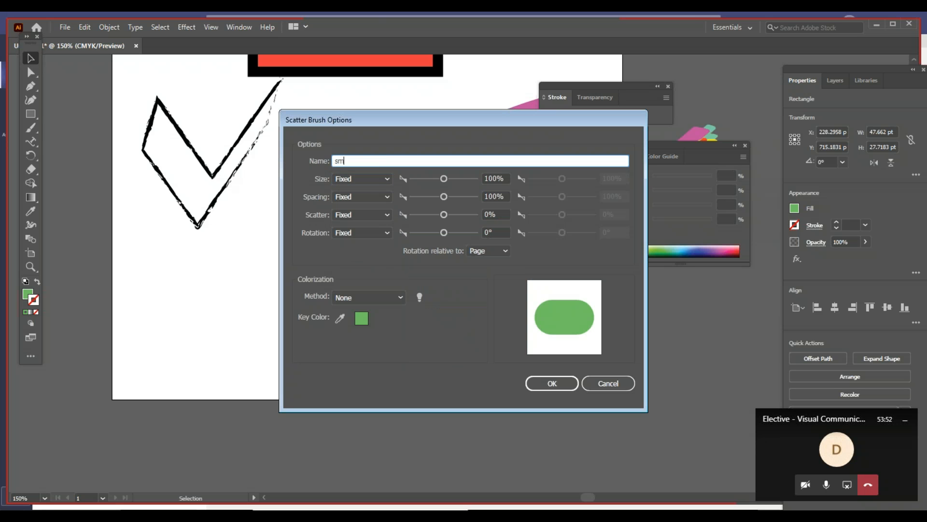
type("all cap")
key("Tab")
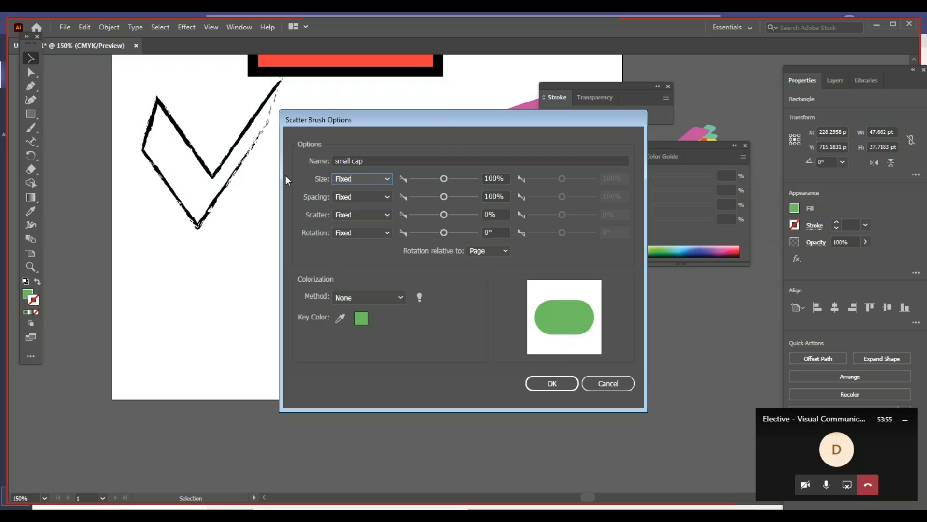
Step: Set the scatter brush's Size, Spacing, Scatter and Rotation to Random
left_click(340, 180)
left_click(346, 204)
left_click(347, 198)
left_click(346, 224)
left_click(353, 215)
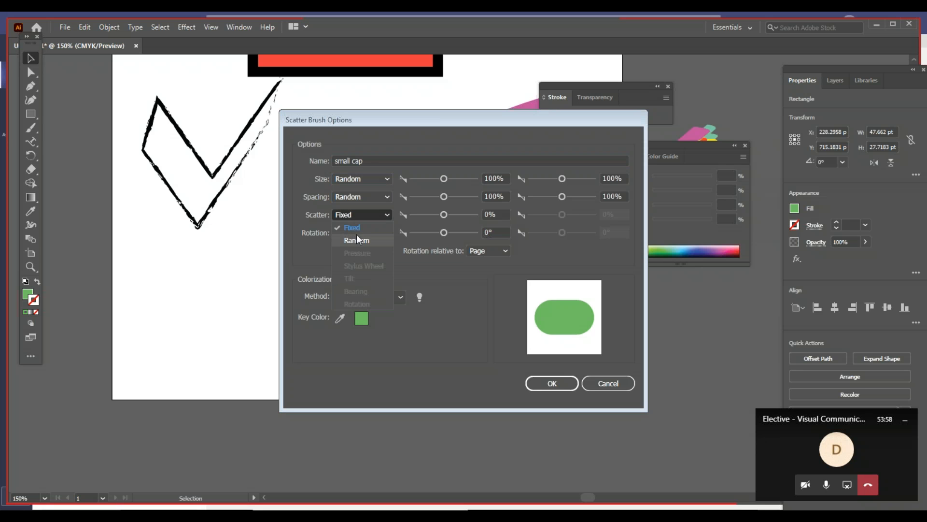
left_click(355, 240)
left_click(357, 233)
left_click(357, 258)
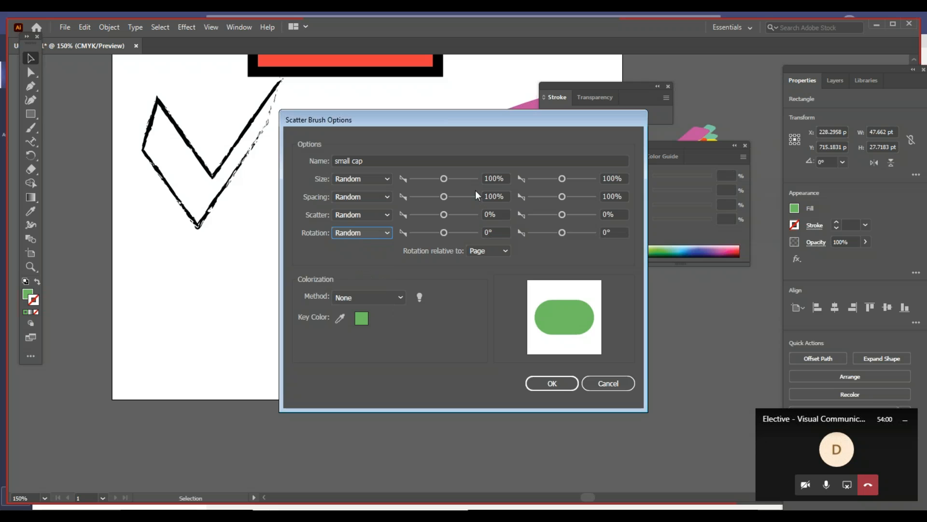
Step: Set the minimum Size and minimum Spacing of the scatter brush to 80%
left_click_drag(444, 178, 479, 178)
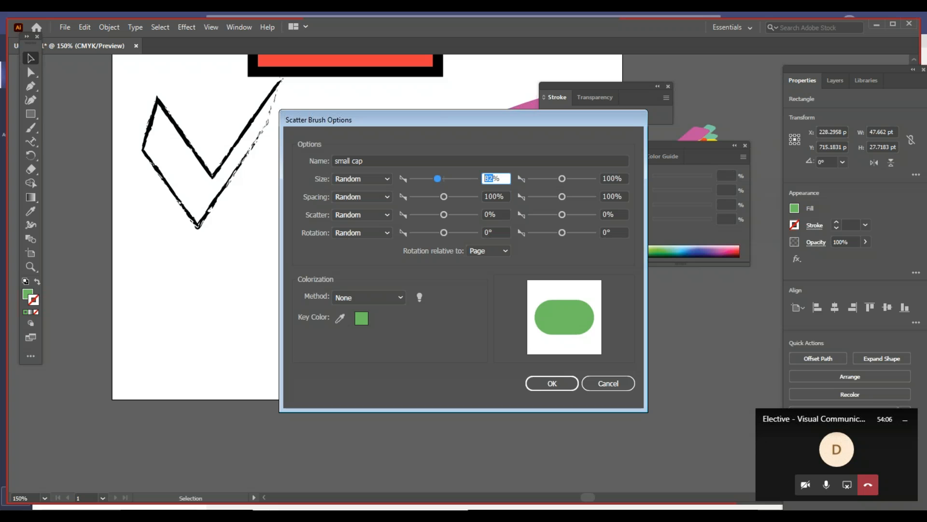
type("80")
key("Tab")
key("Tab")
key("Tab")
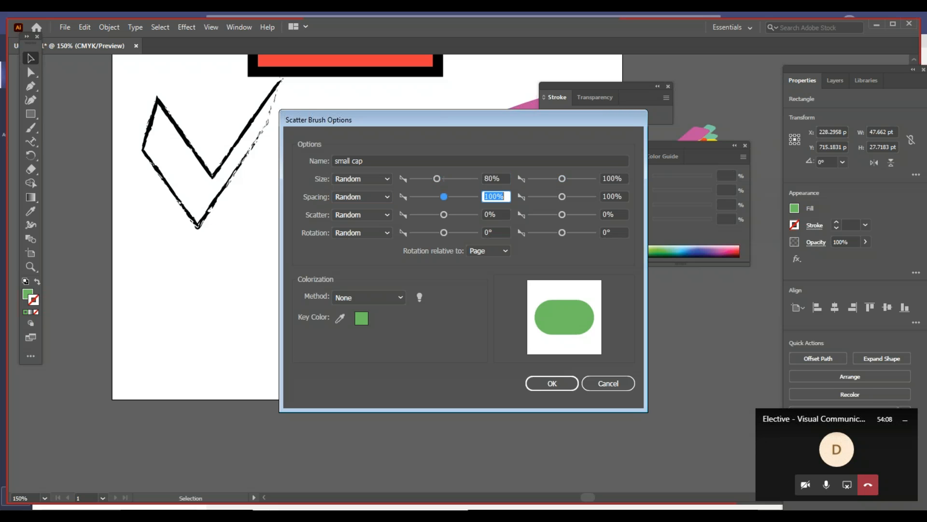
type("80")
key("Tab")
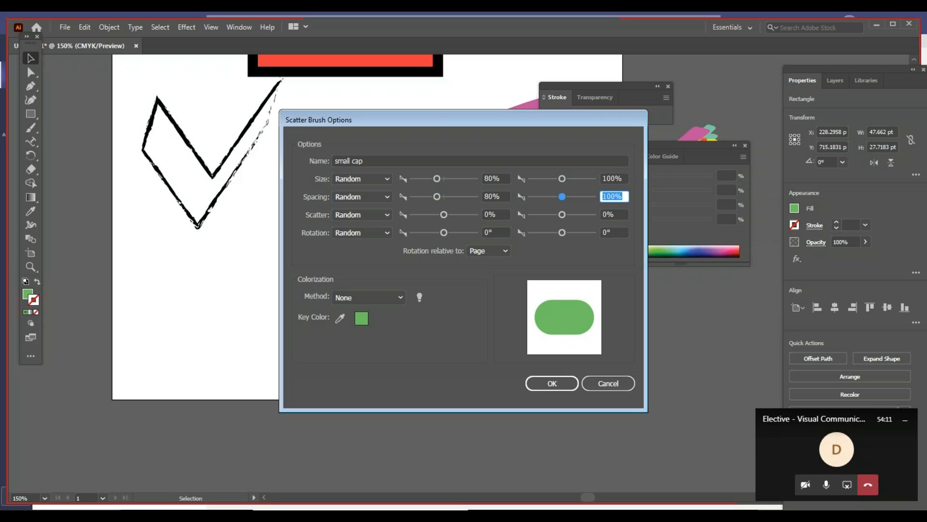
Step: Set the brush's random Scatter range to 80% minimum and 100% maximum
key("Tab")
key("Tab")
type("80")
key("Tab")
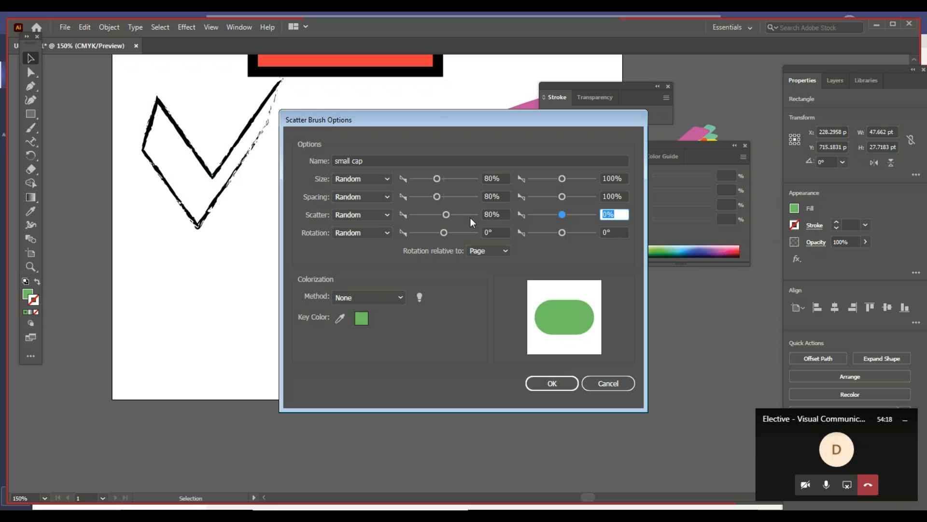
left_click_drag(442, 216, 439, 217)
double_click(505, 214)
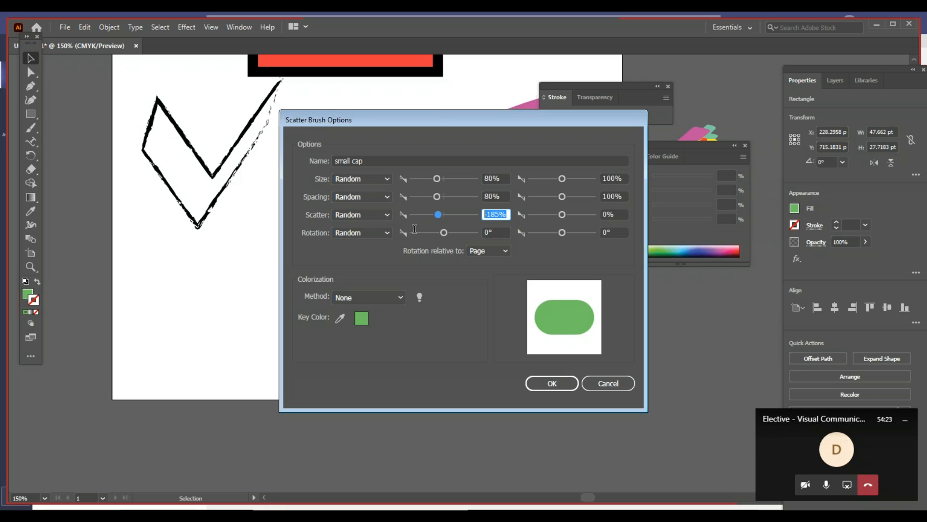
type("80")
key("Tab")
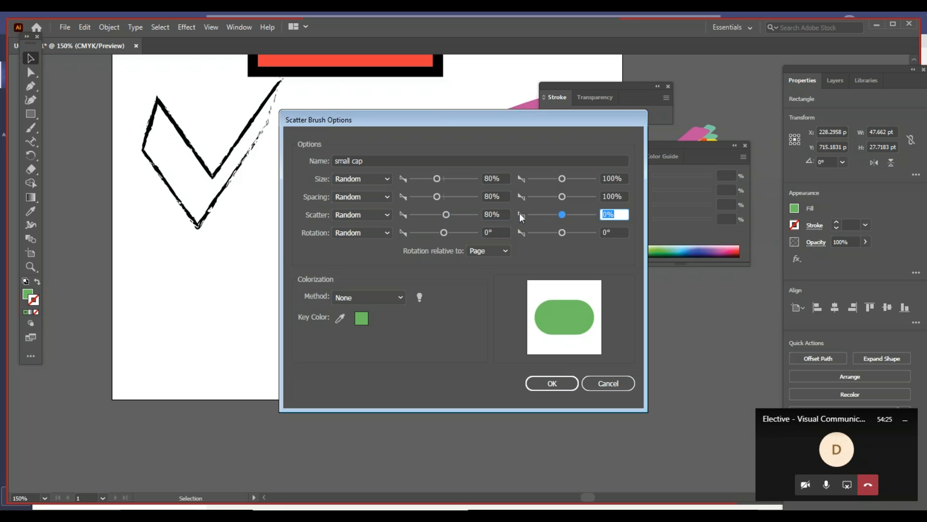
left_click_drag(560, 214, 566, 215)
type("100")
key("Tab")
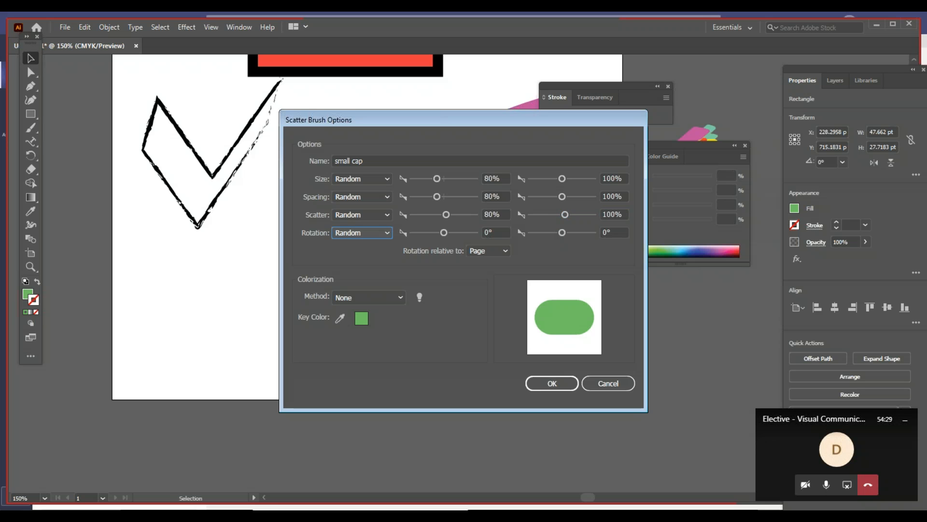
Step: Set the random Rotation range to -40° through 40° and save the new brush
left_click_drag(442, 233, 434, 237)
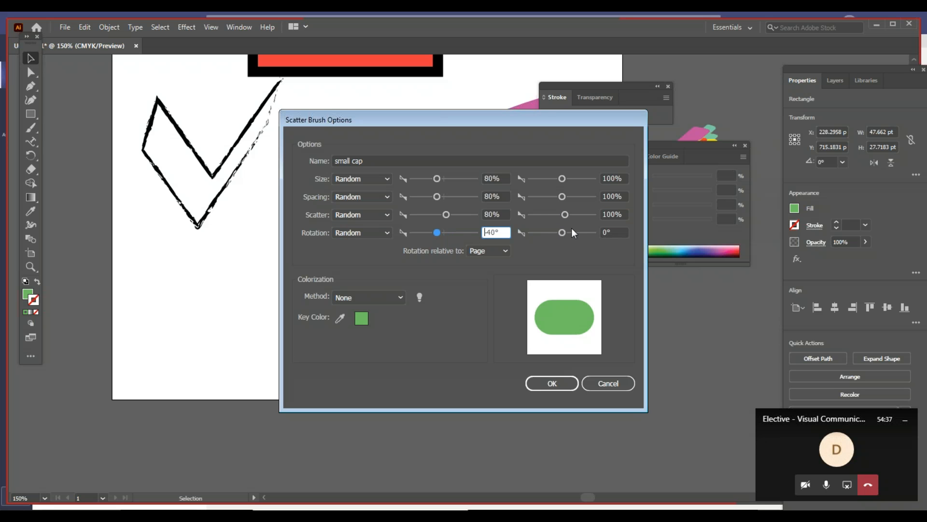
left_click_drag(563, 232, 568, 233)
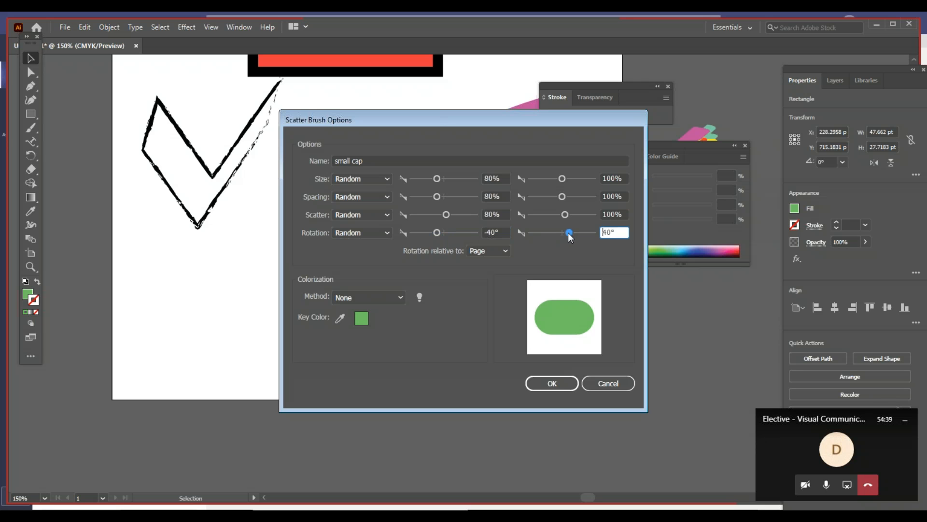
left_click(563, 383)
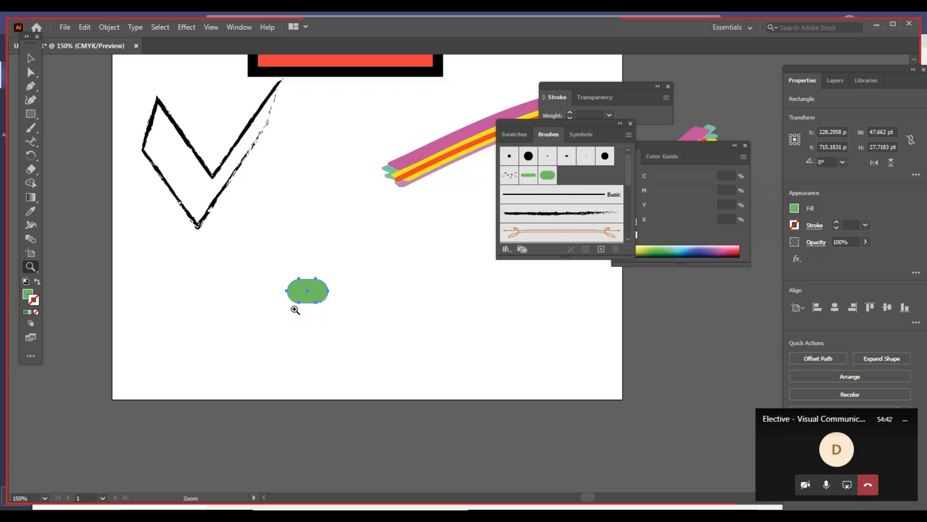
Step: Draw an open curved path with the Pen tool from the artboard's lower left to its top, with a green stroke and no fill
left_click(296, 307, "alt")
left_click(352, 269, "alt")
left_click_drag(281, 292, 88, 382)
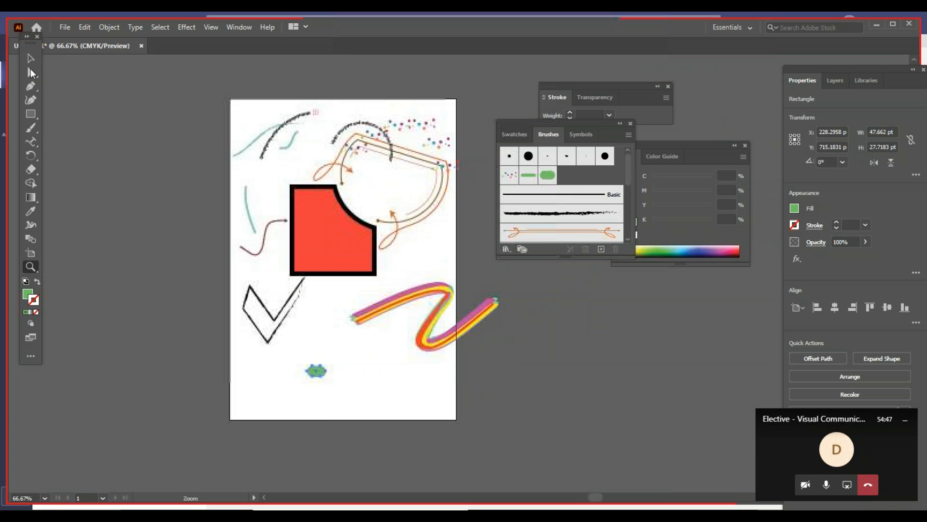
left_click(31, 87)
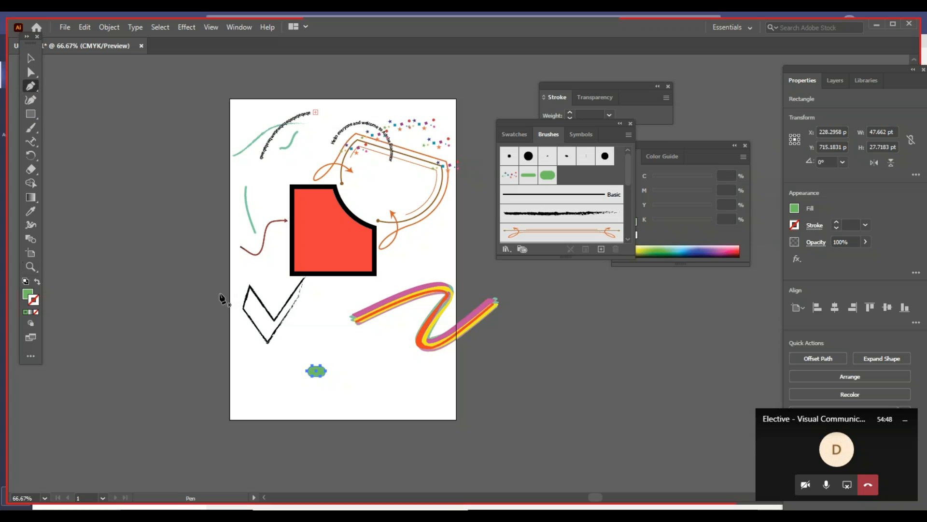
left_click(249, 371)
left_click_drag(312, 407, 358, 378)
left_click(315, 316)
left_click_drag(404, 232, 382, 188)
left_click(380, 124)
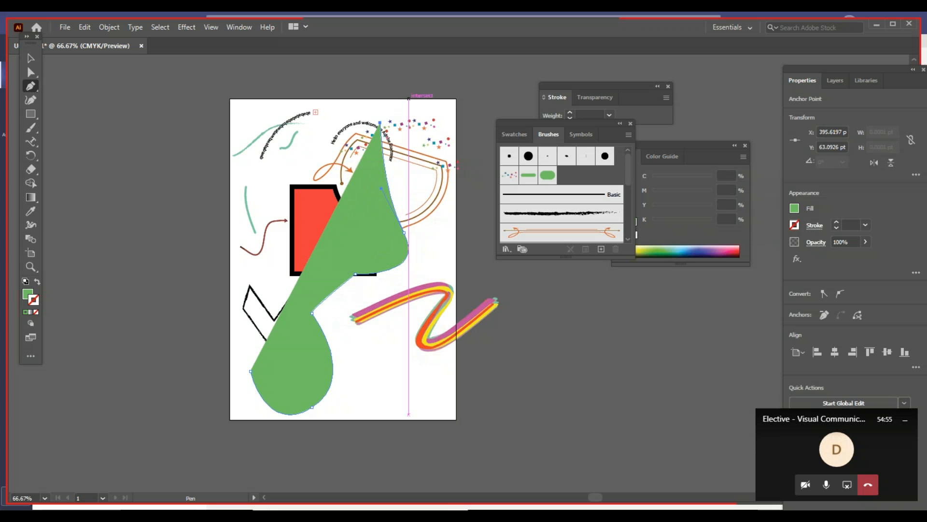
left_click(38, 282)
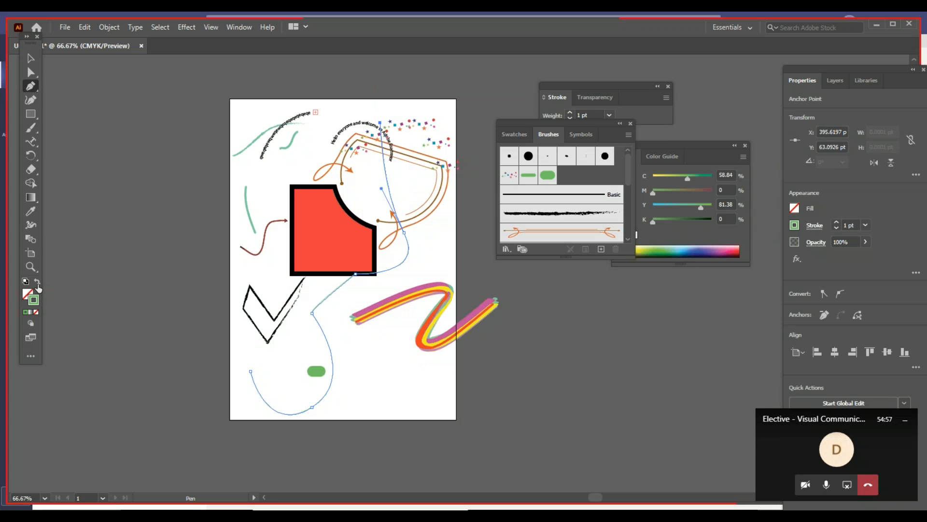
Step: Apply the "small cap" scatter brush to the curved path
left_click(547, 175)
key("z")
left_click(310, 398)
scroll(442, 275, "up", 5)
scroll(442, 275, "right", 5)
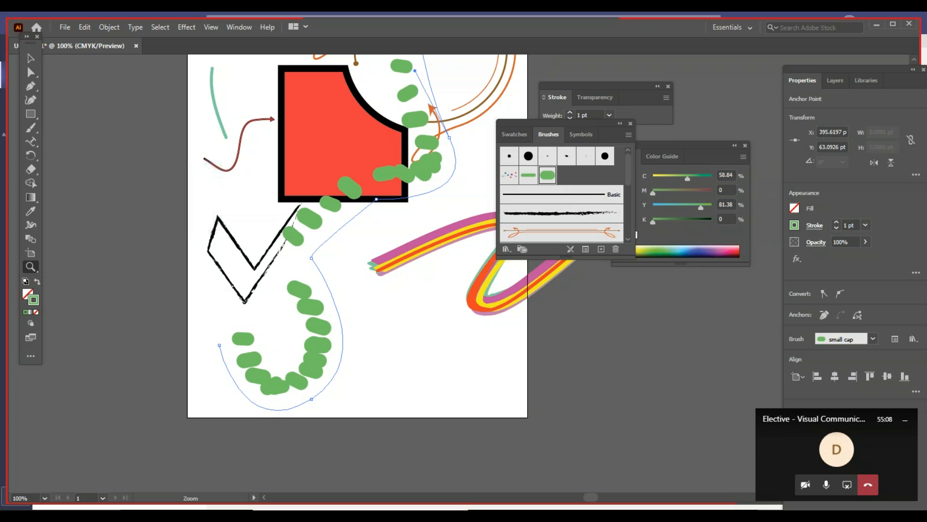
Step: Edit the "small cap" brush to -67° to 116° rotation and 156% maximum scatter, apply it to existing strokes, and deselect the path
double_click(548, 174)
left_click_drag(567, 232, 583, 232)
left_click_drag(439, 235, 433, 234)
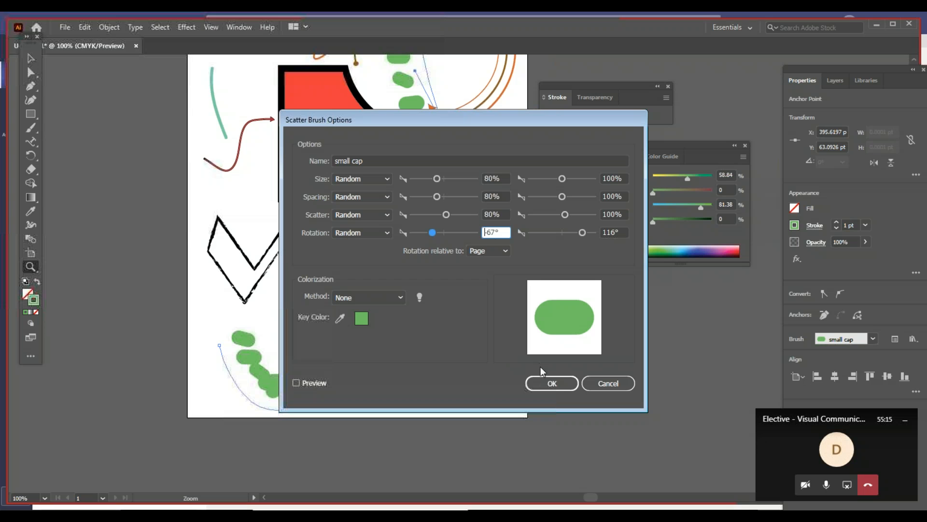
left_click_drag(565, 215, 566, 215)
left_click(553, 384)
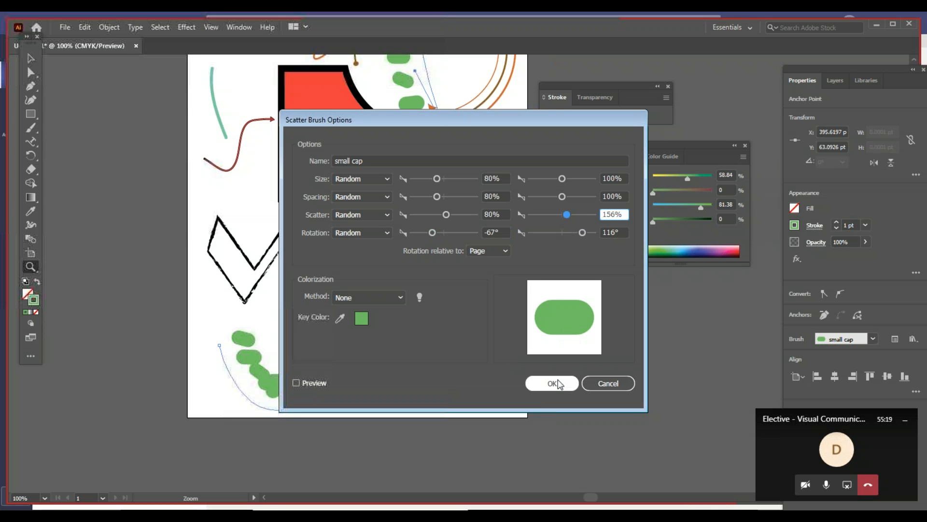
left_click(477, 276)
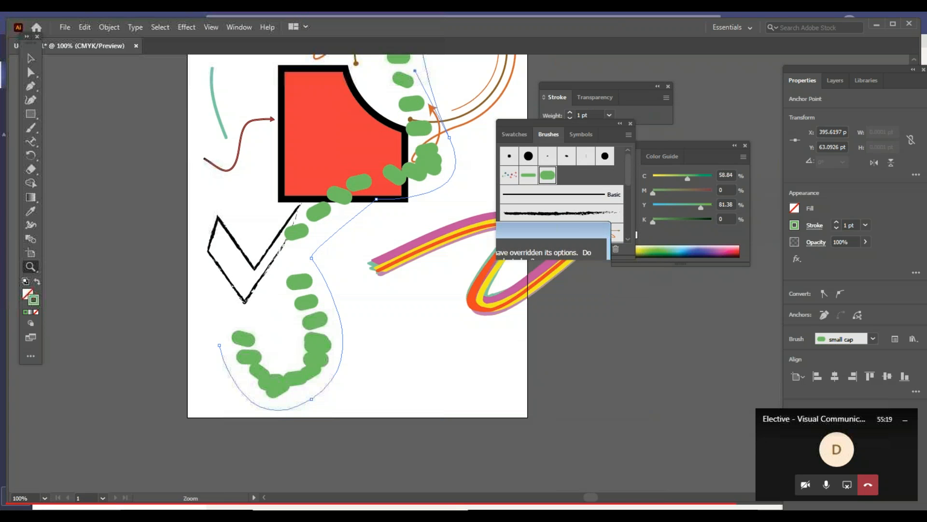
left_click(333, 307, "alt")
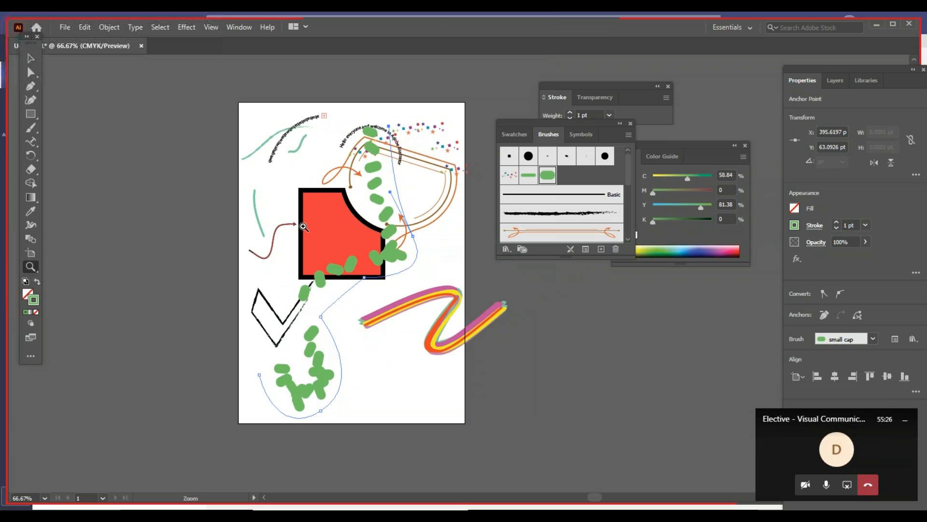
left_click(31, 57)
left_click(149, 141)
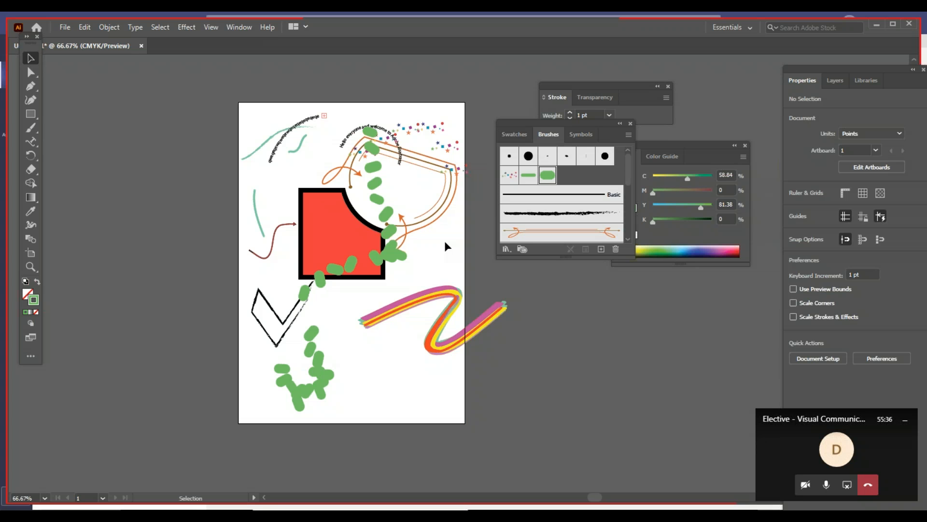
key("z")
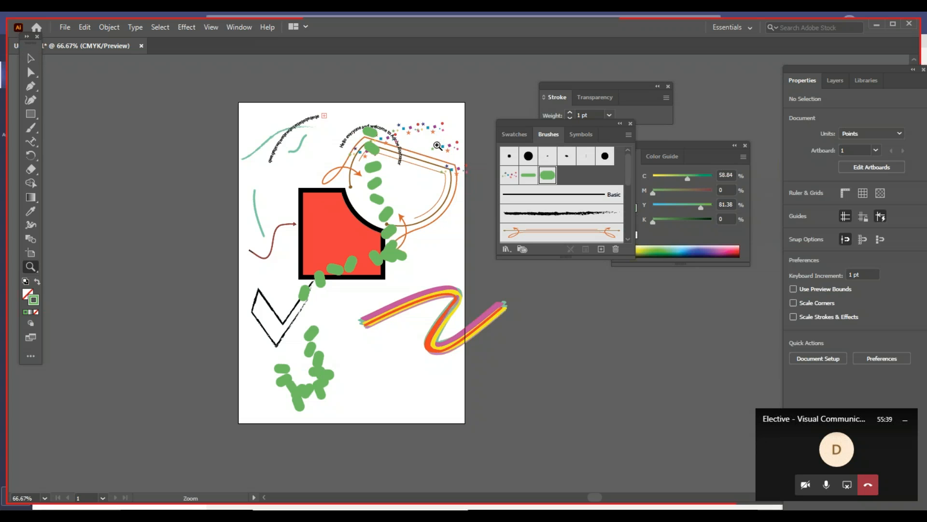
left_click(448, 294)
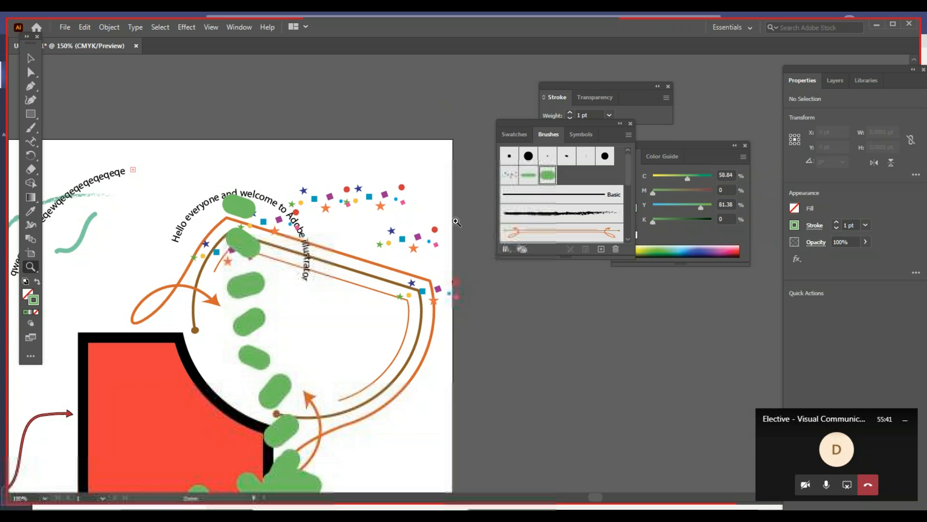
key("ctrl+minus")
key("ctrl+minus")
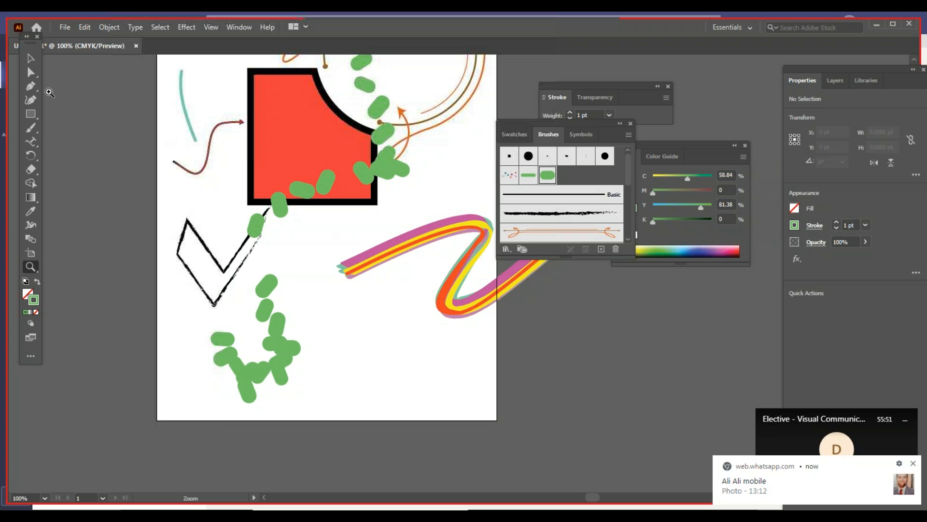
Step: Draw a flat rectangle about 80 by 13 pt below the striped stroke, filled green with no stroke
left_click(30, 114)
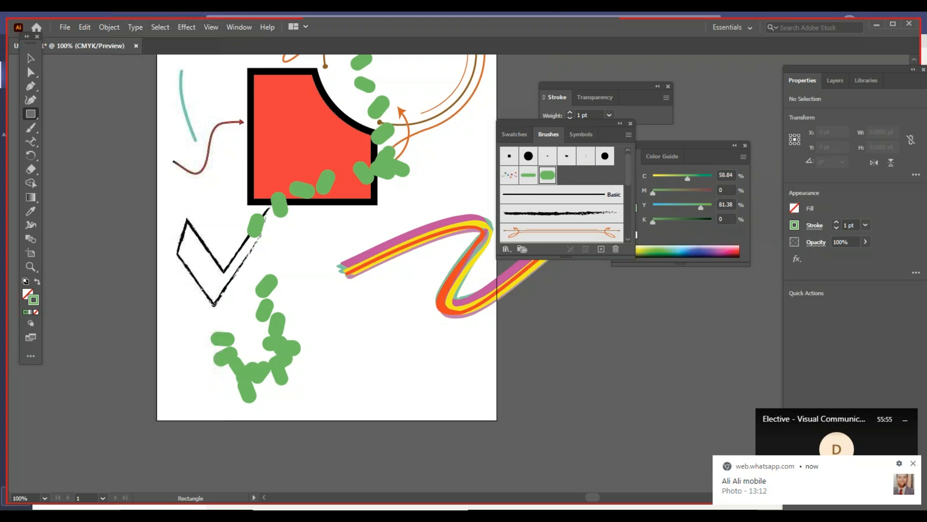
left_click(628, 135)
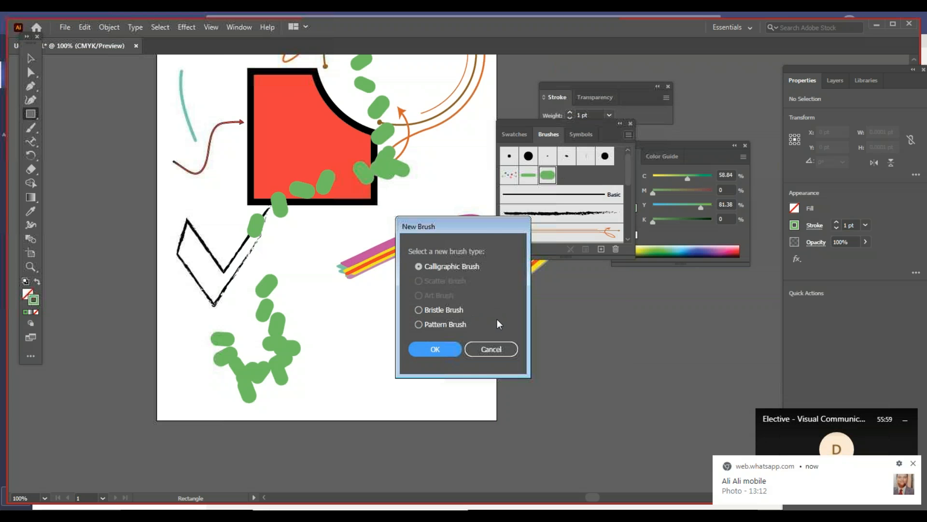
key("Escape")
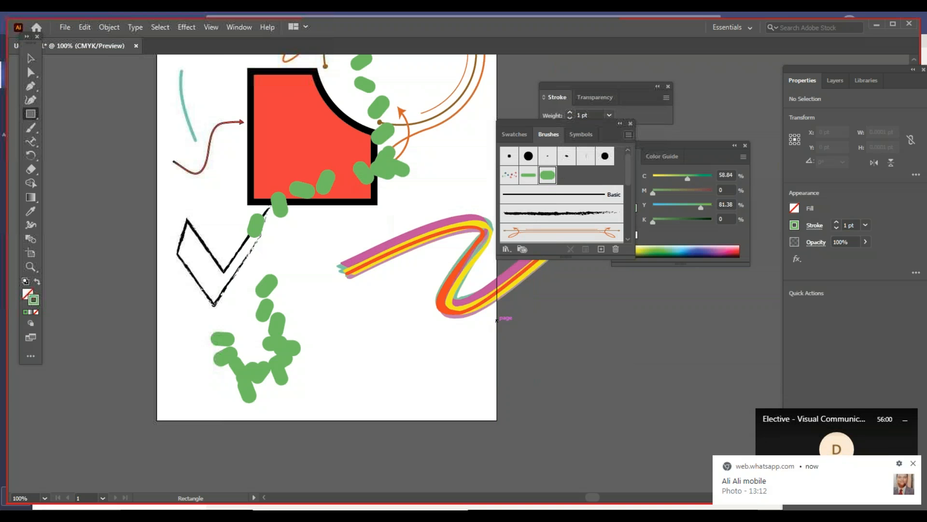
left_click_drag(385, 376, 432, 351)
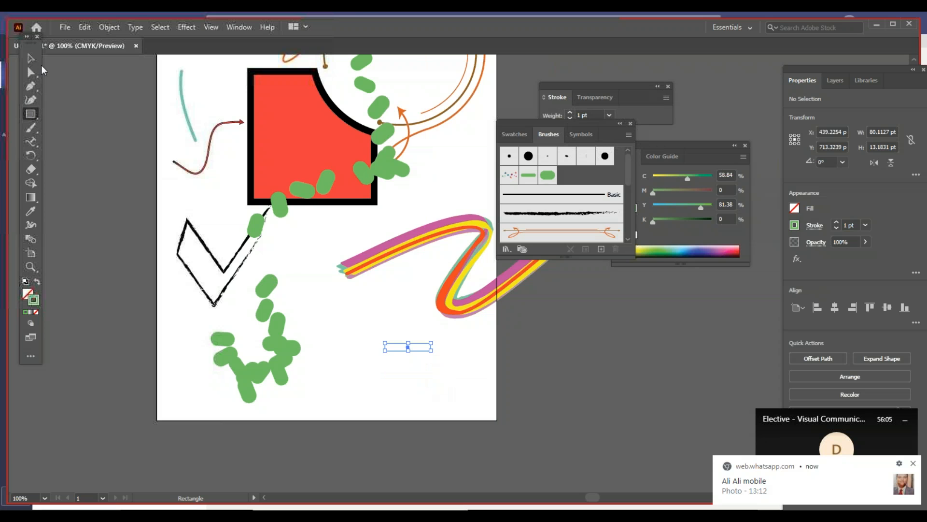
left_click(37, 281)
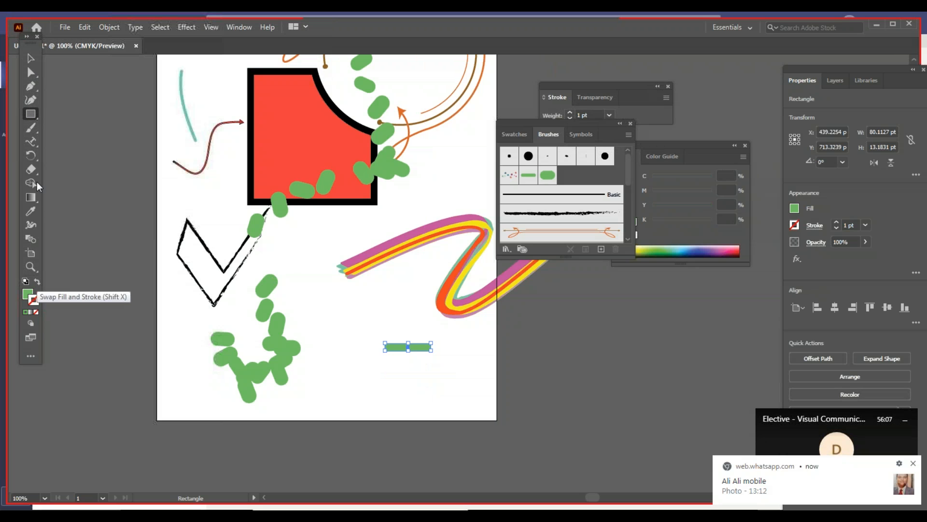
left_click(30, 59)
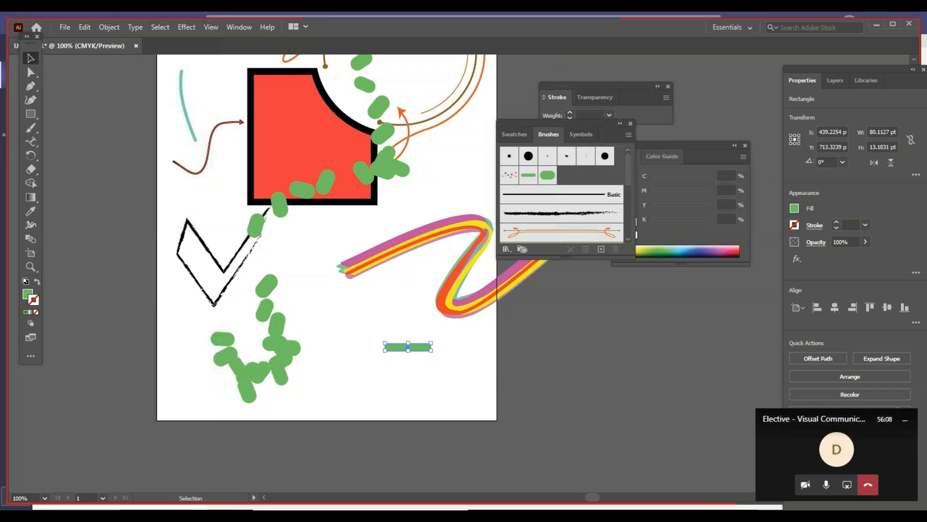
left_click(628, 135)
left_click(671, 139)
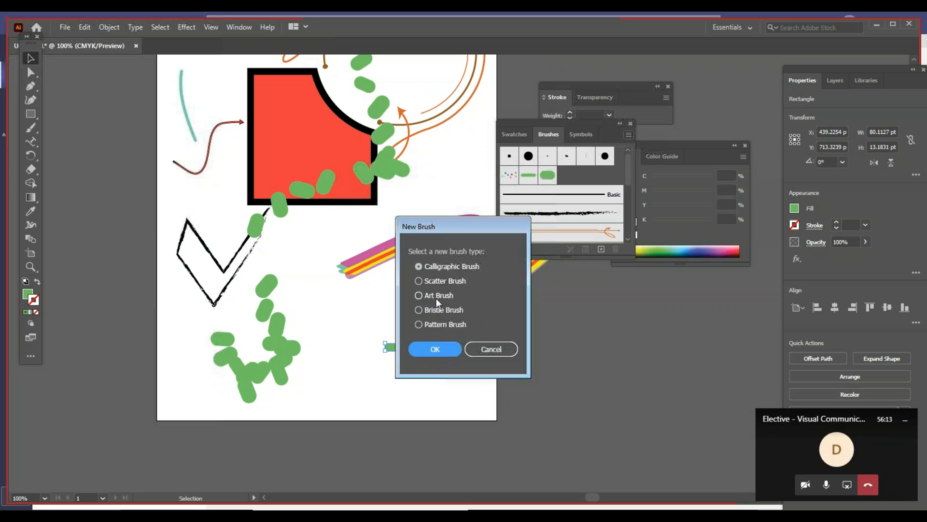
left_click(436, 296)
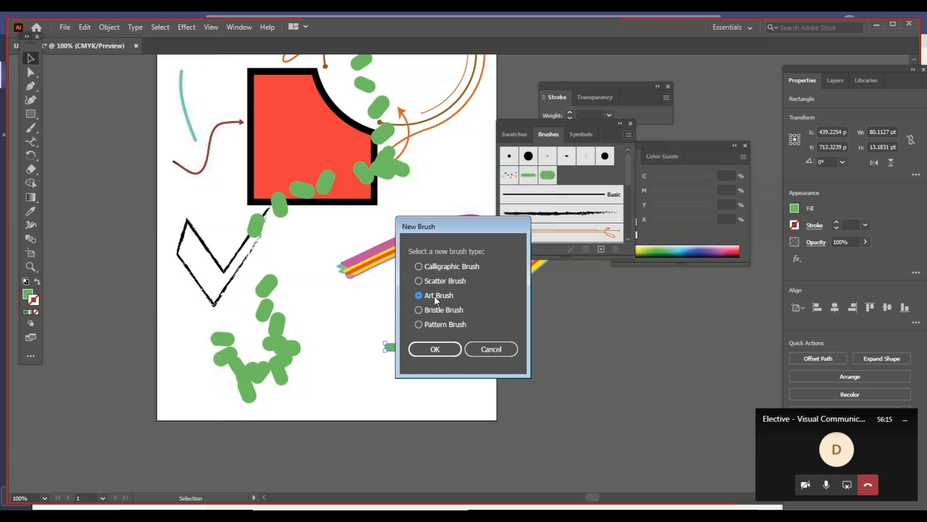
left_click(432, 348)
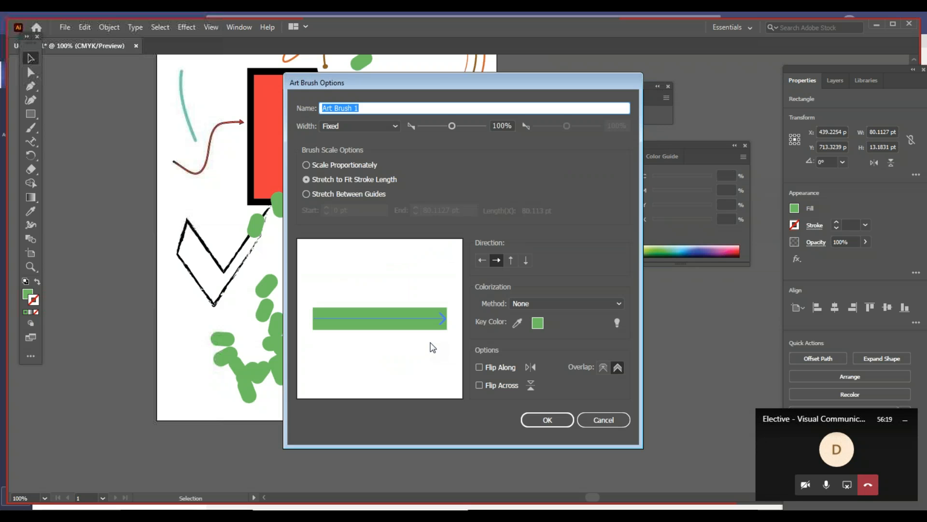
key("Return")
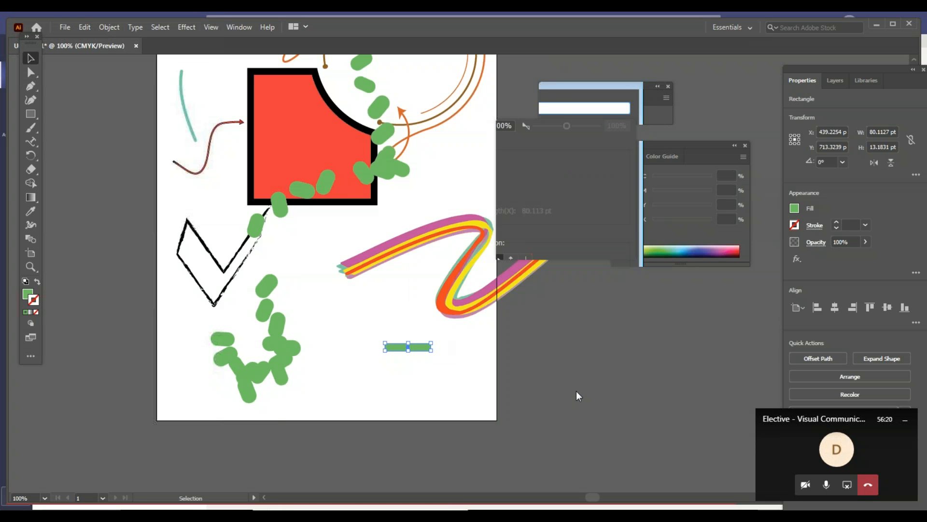
Step: Duplicate the green rectangle twice, placing one copy on each side of it in a horizontal row with gaps
key("z")
left_click(446, 359)
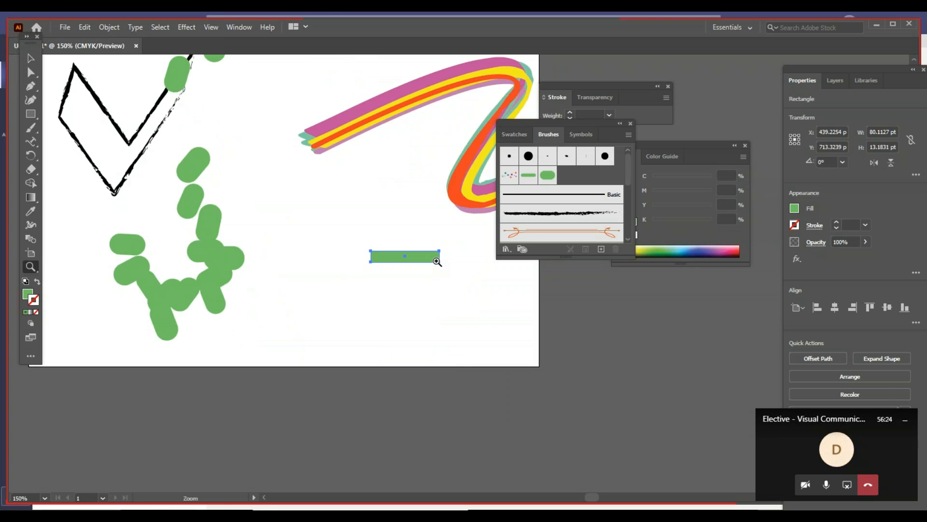
left_click(443, 266)
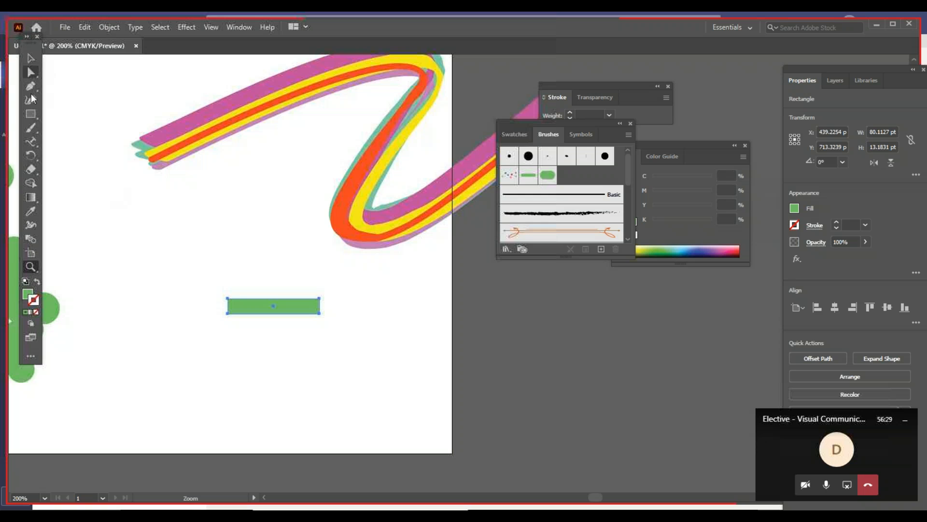
key("ctrl")
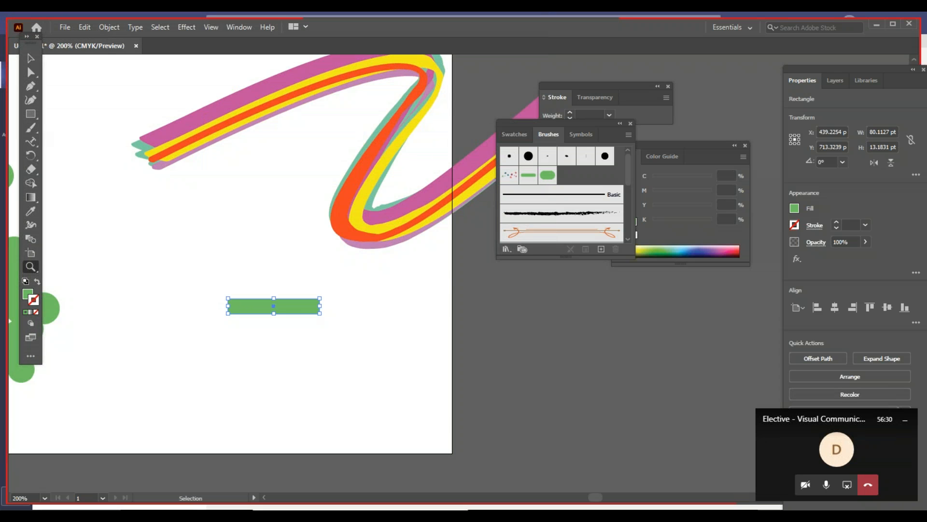
key("ctrl+v")
key("v")
left_click_drag(436, 280, 368, 306)
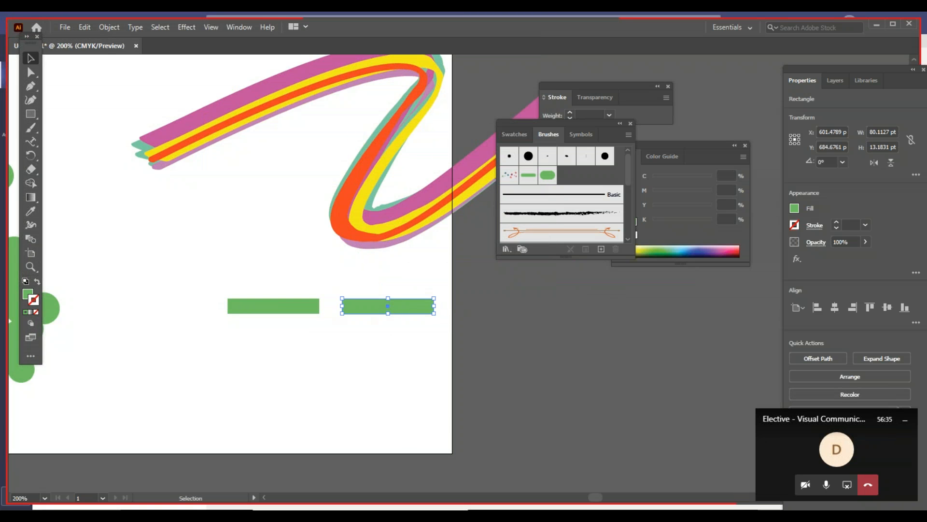
left_click_drag(438, 301, 148, 307)
left_click(430, 333)
Step: Create a new art brush from the three green rectangles, keeping the default brush options
left_click_drag(107, 271, 367, 322)
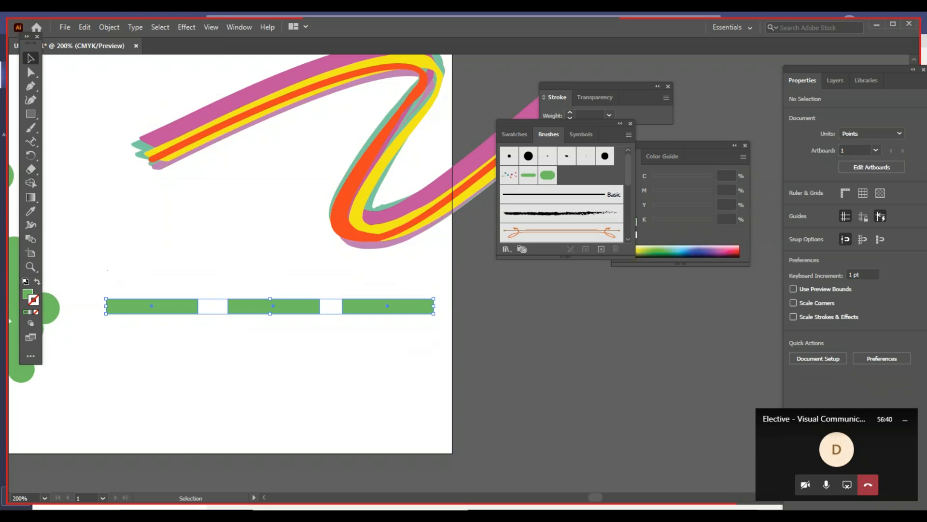
left_click(629, 135)
left_click(682, 141)
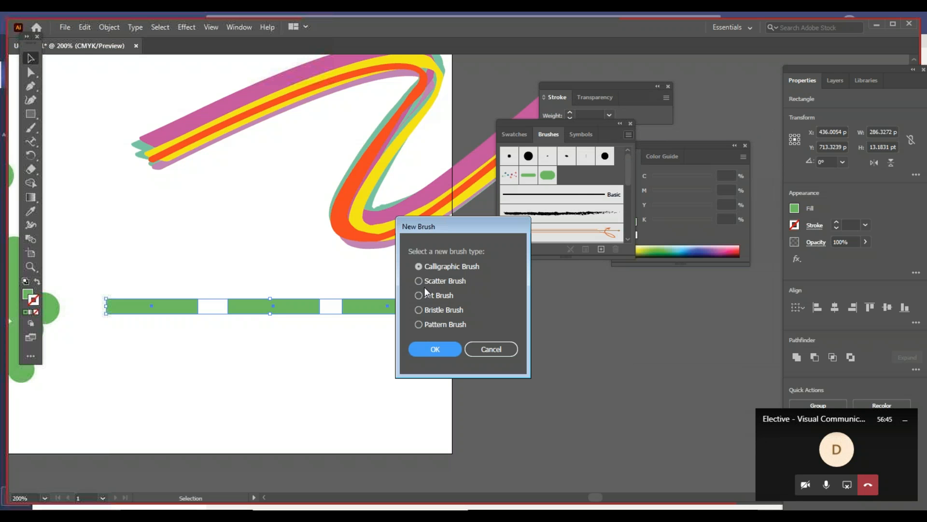
left_click(427, 295)
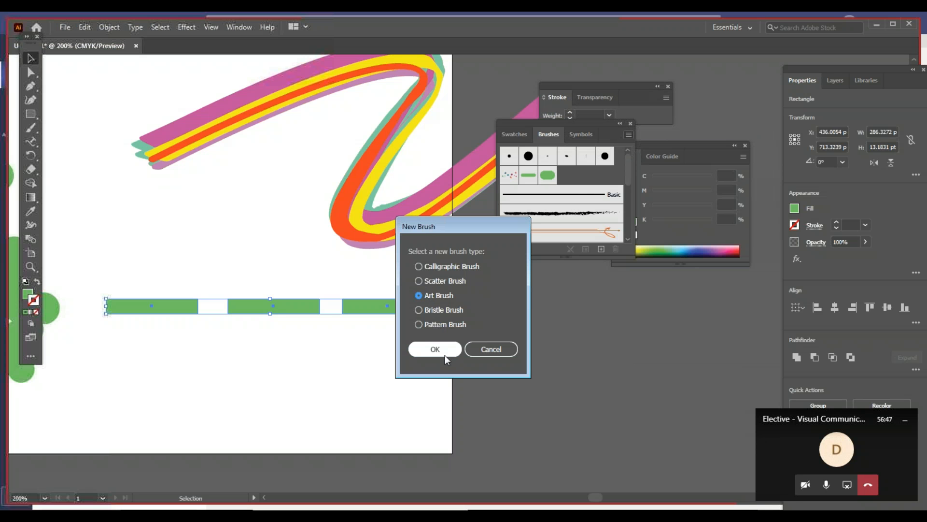
left_click(435, 350)
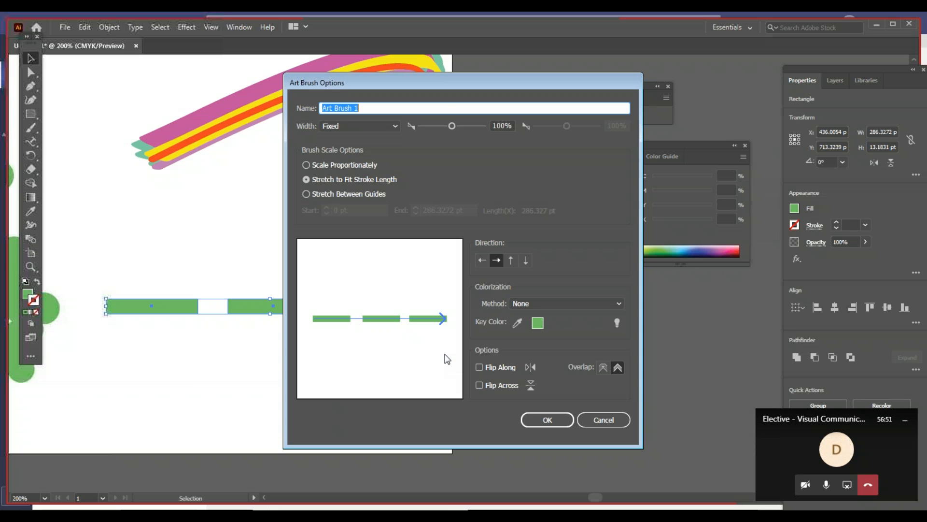
left_click(553, 423)
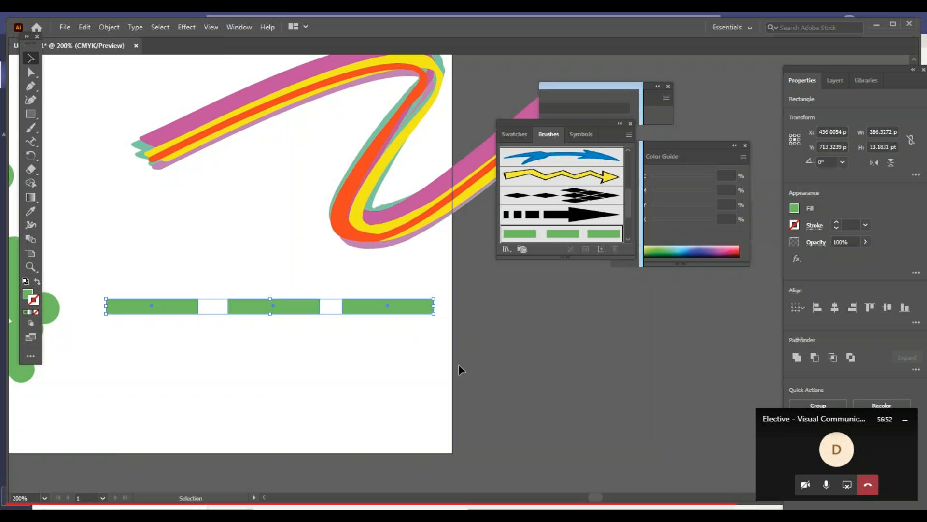
Step: Draw a rectangle about 104 by 147 pt over the red shape's upper-left corner, stroked with the dashed green art brush and no fill
key("z")
left_click(341, 244, "alt")
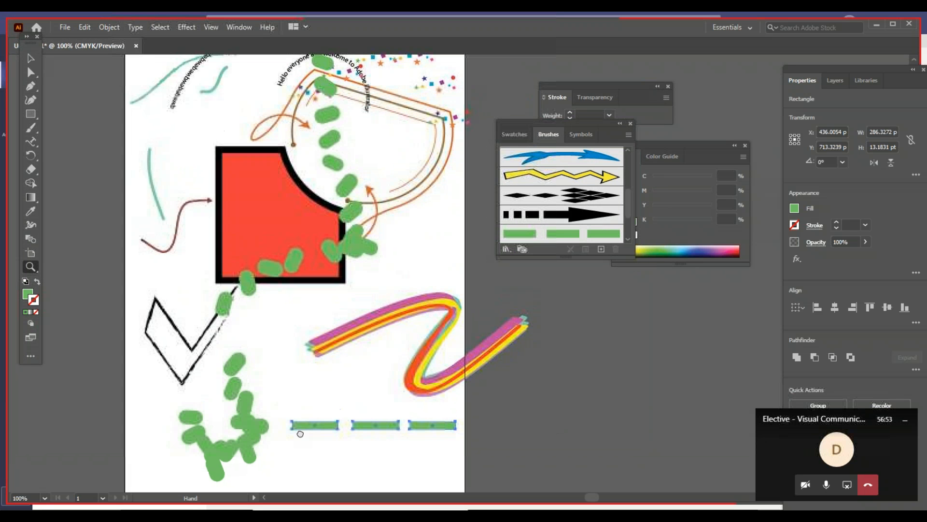
left_click(31, 114)
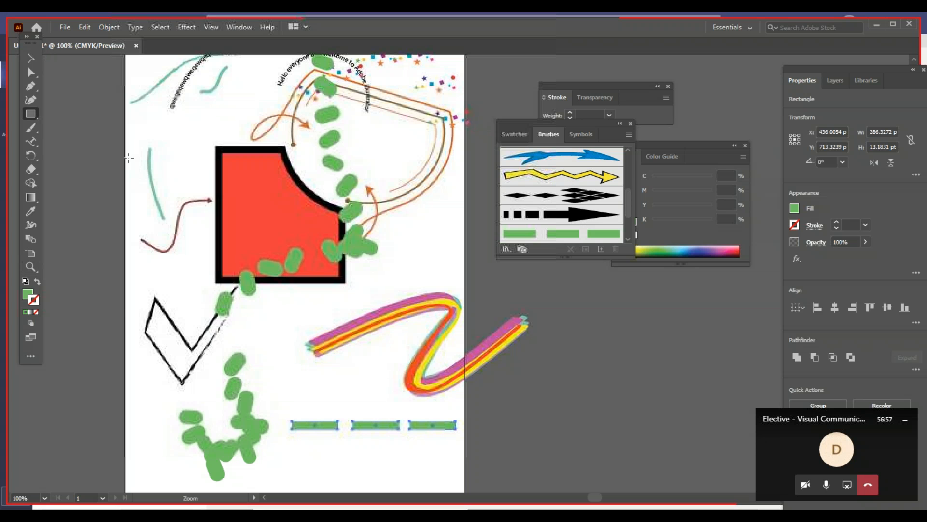
left_click_drag(172, 107, 230, 190)
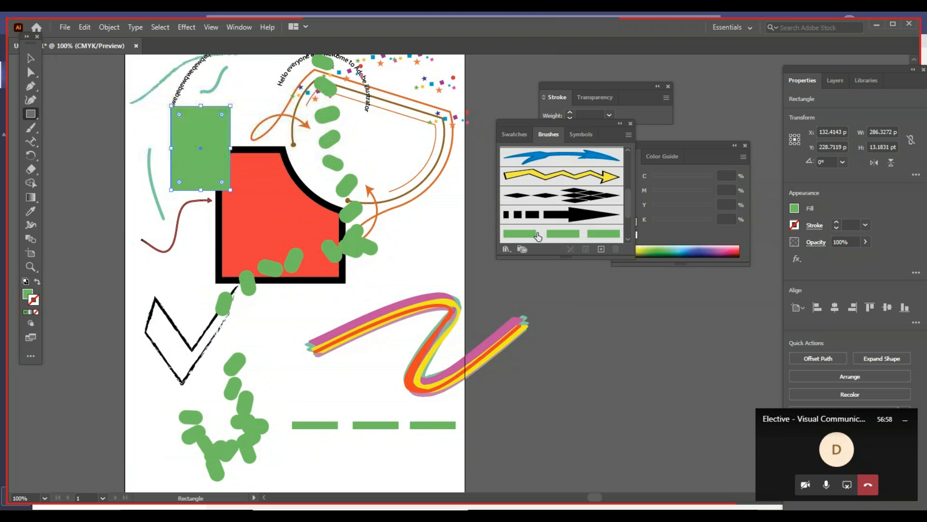
left_click(538, 234)
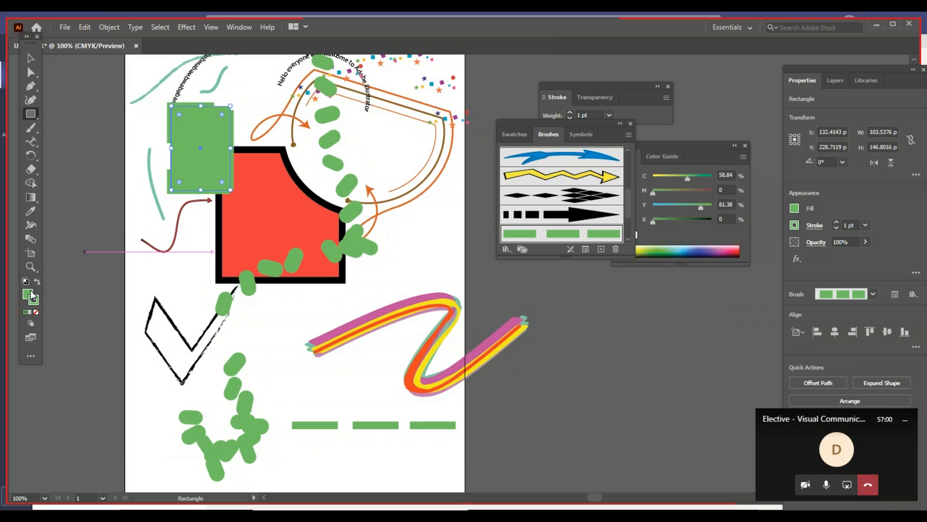
left_click(35, 312)
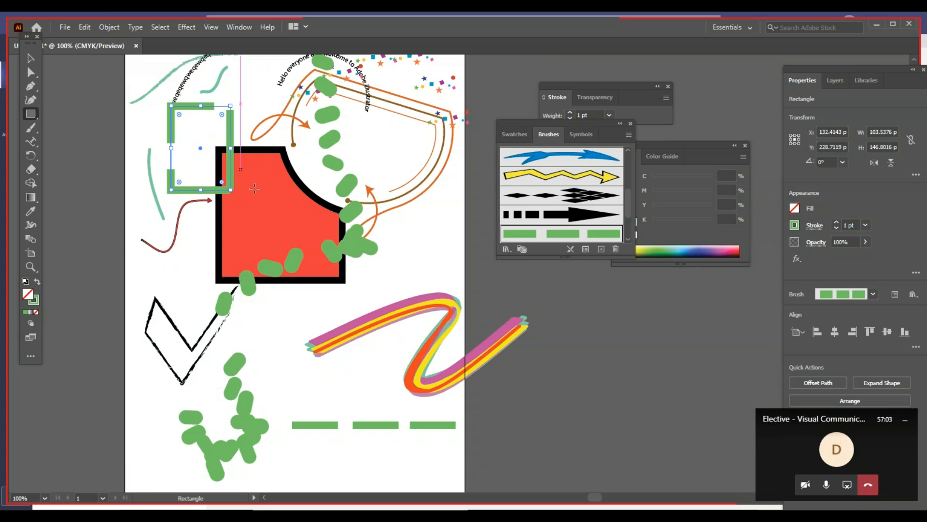
Step: Draw an open zigzag path with the Pen tool across the artboard's middle and apply the dashed green art brush to it
key("p")
left_click(267, 344)
left_click(322, 286)
left_click_drag(402, 278, 430, 223)
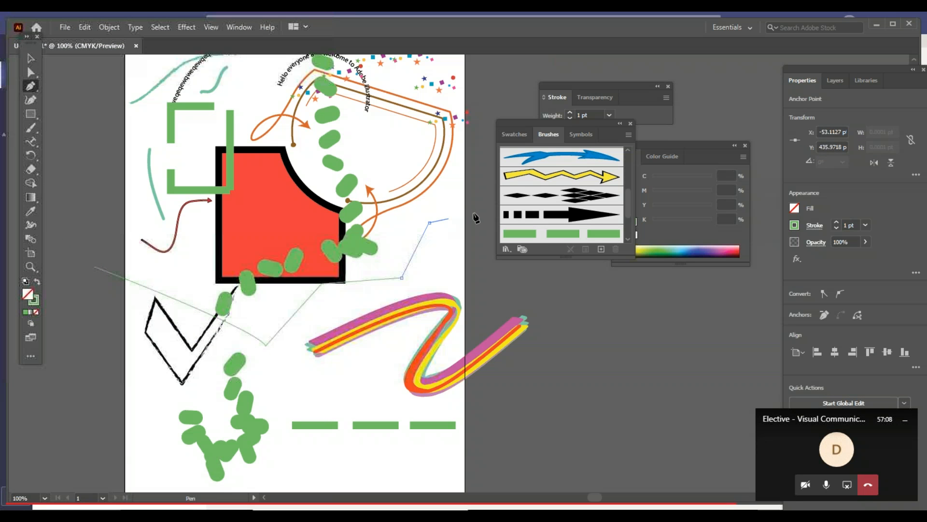
double_click(544, 233)
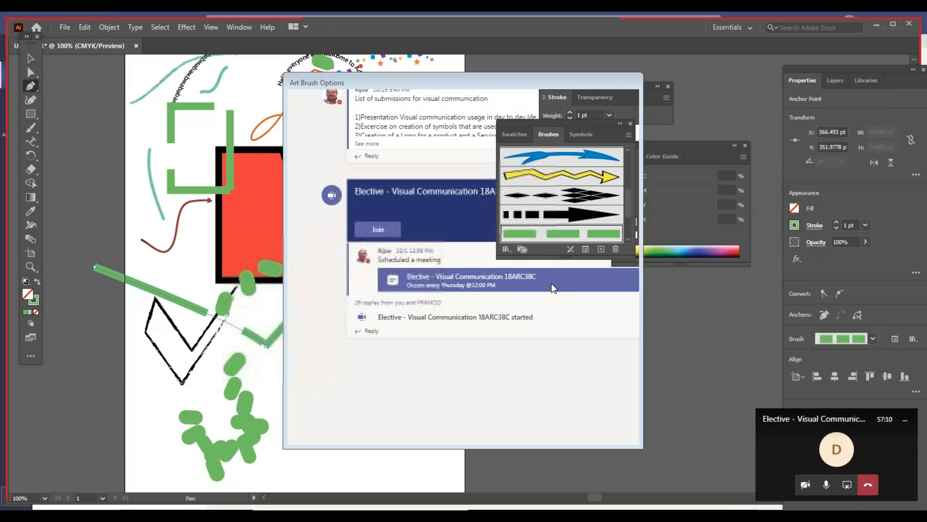
key("Escape")
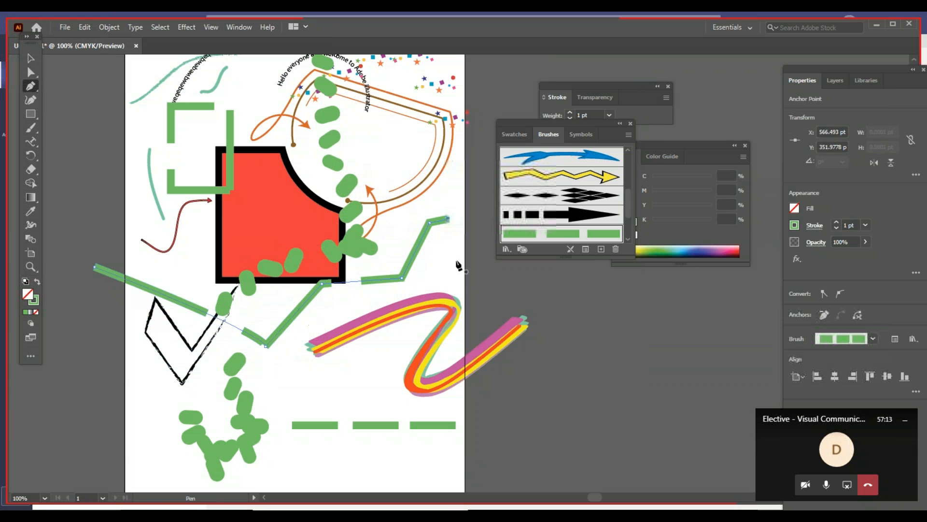
Step: Edit the dashed green art brush to 50% fixed width and Scale Proportionately, applying the changes to existing strokes
double_click(553, 236)
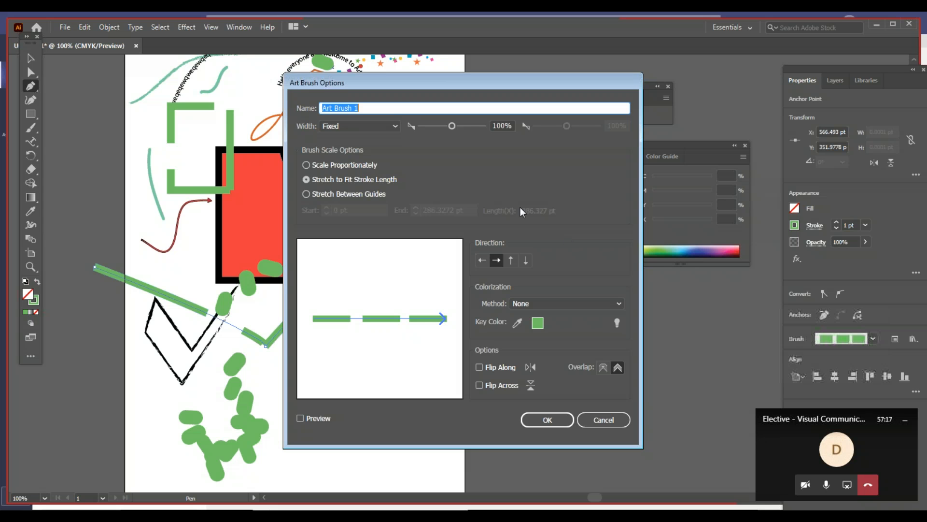
left_click_drag(452, 126, 443, 129)
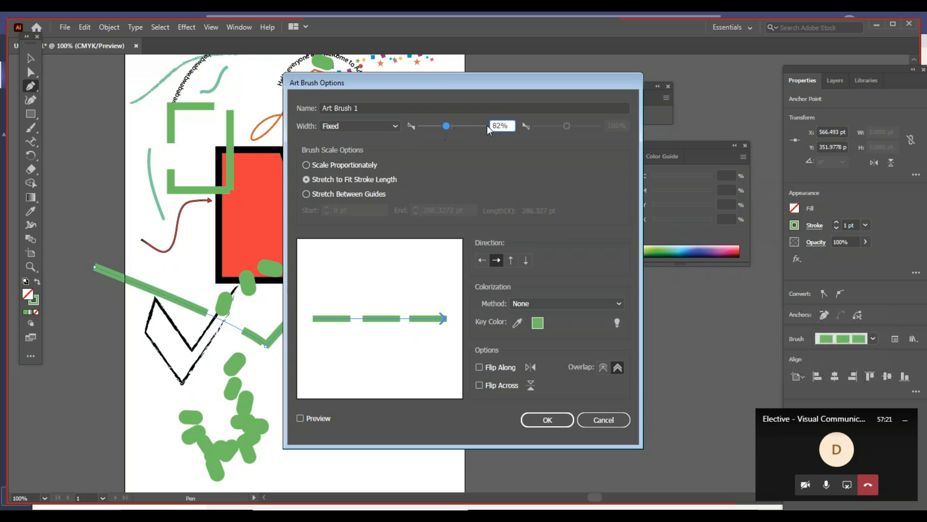
type("50")
key("Tab")
left_click(395, 127)
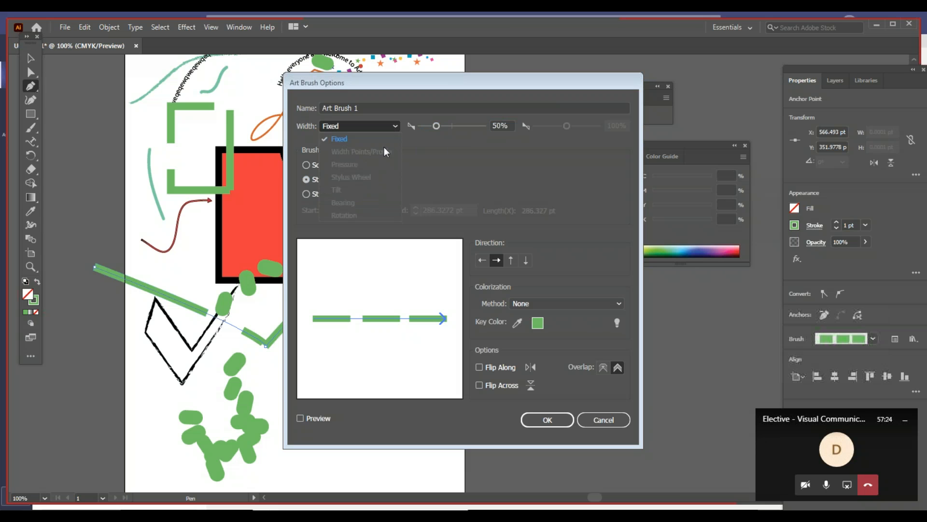
left_click(381, 135)
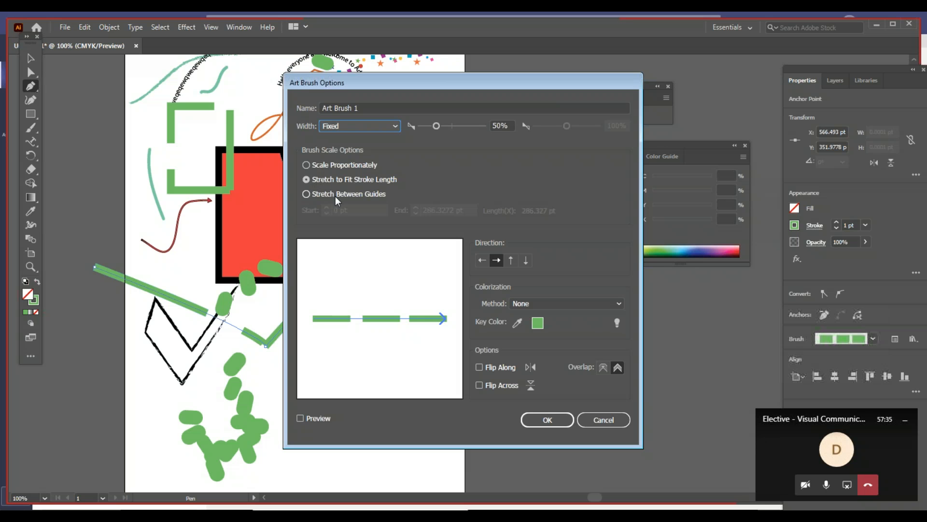
left_click(332, 167)
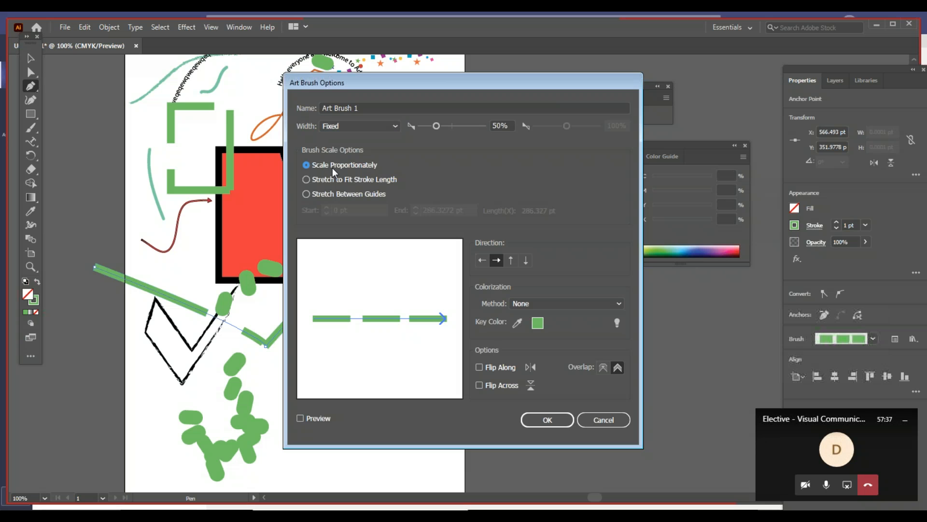
left_click(549, 421)
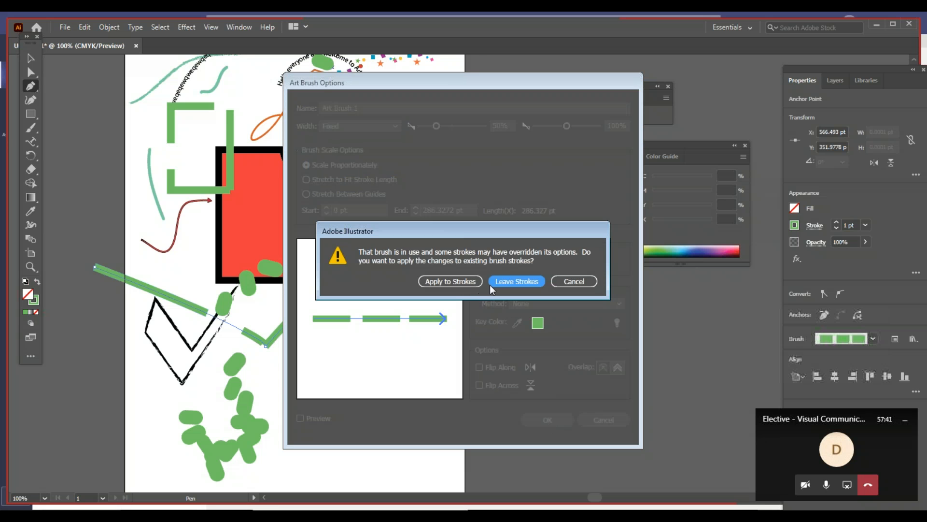
left_click(471, 283)
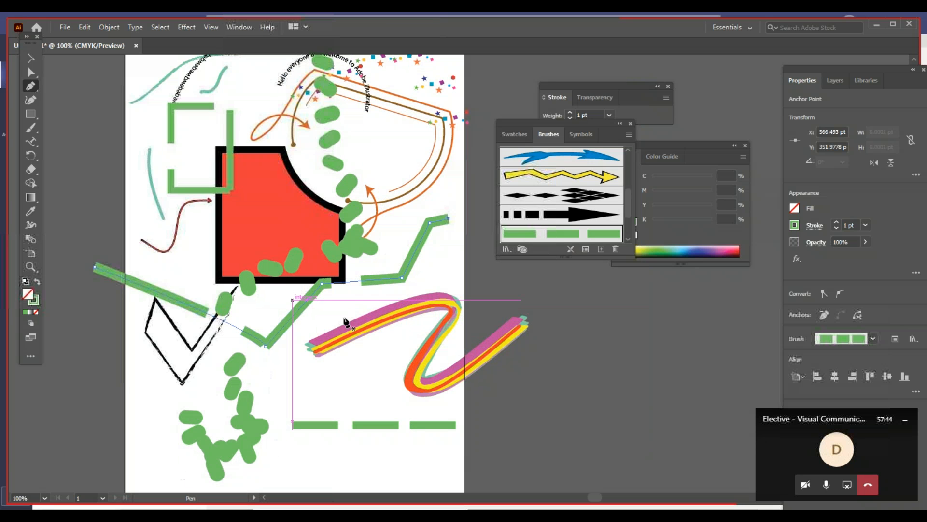
Step: Edit the dashed green art brush to use the Tints colorization method with Flip Across enabled
double_click(559, 239)
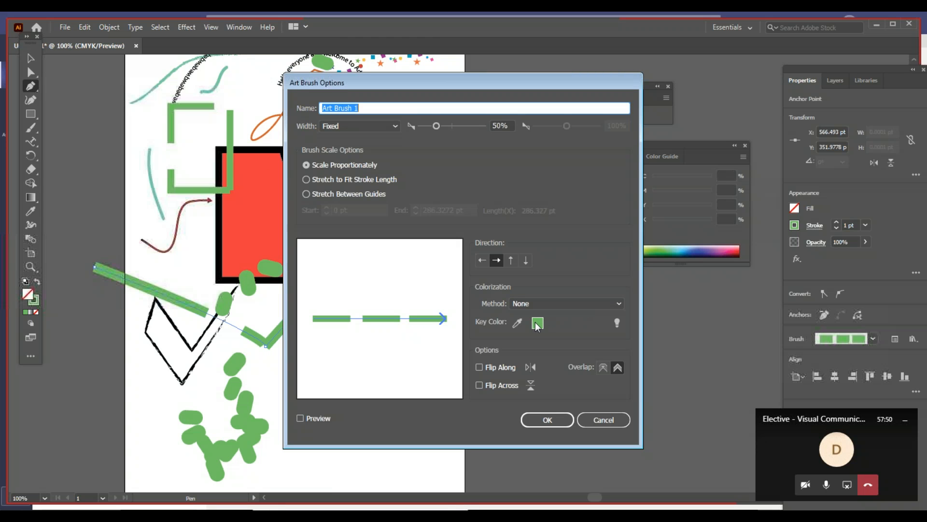
left_click(546, 303)
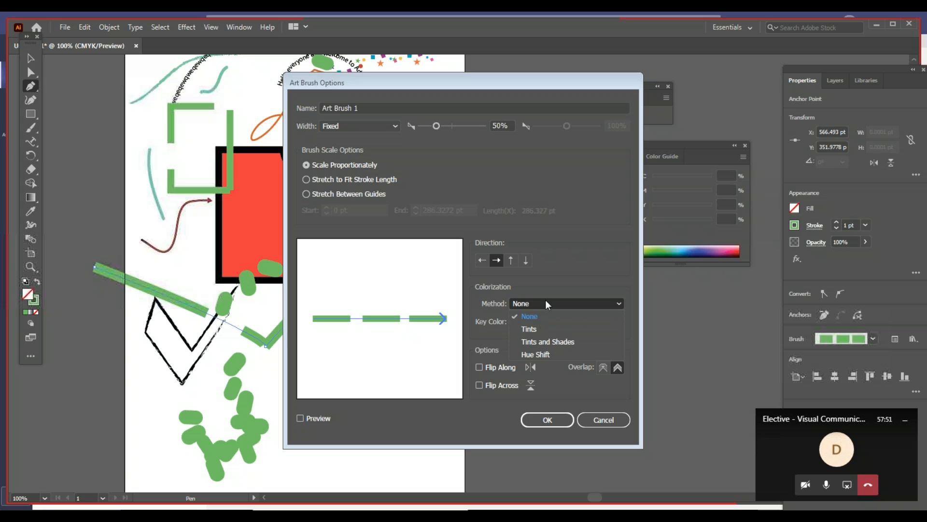
left_click(536, 328)
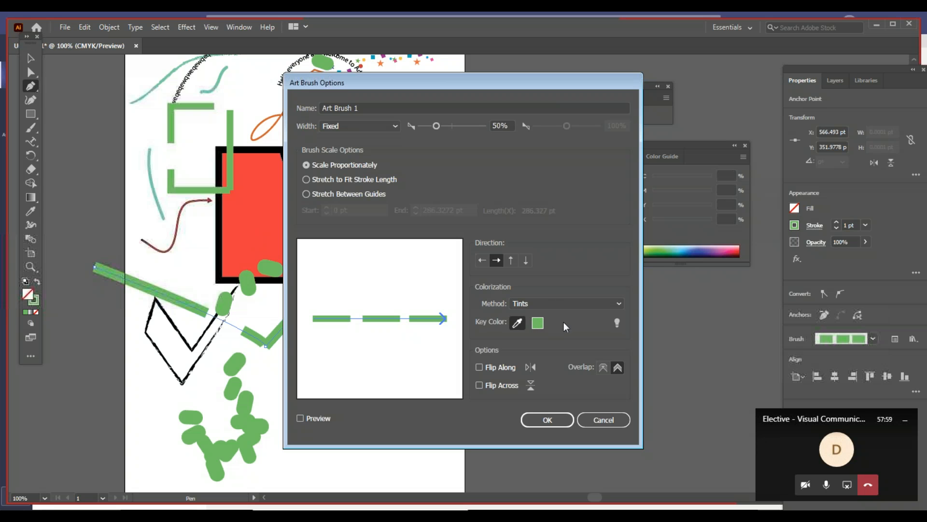
left_click(493, 368)
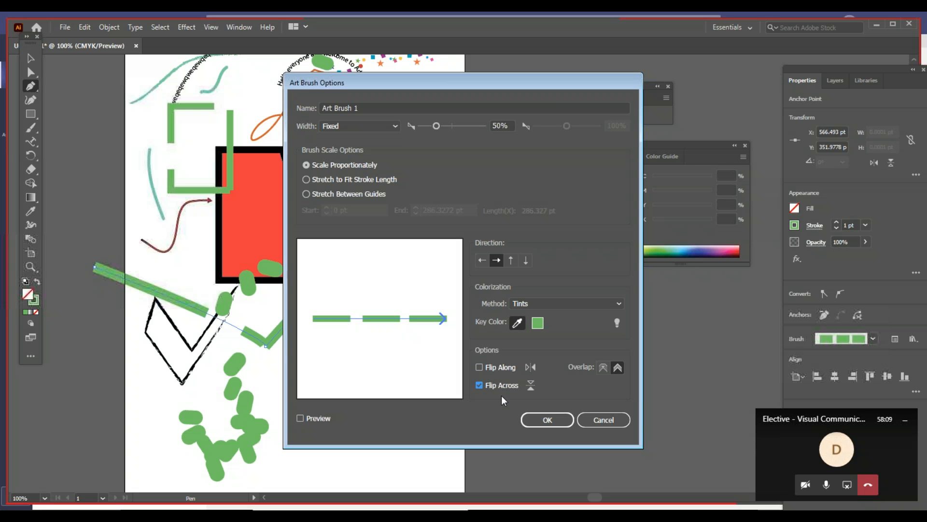
key("Return")
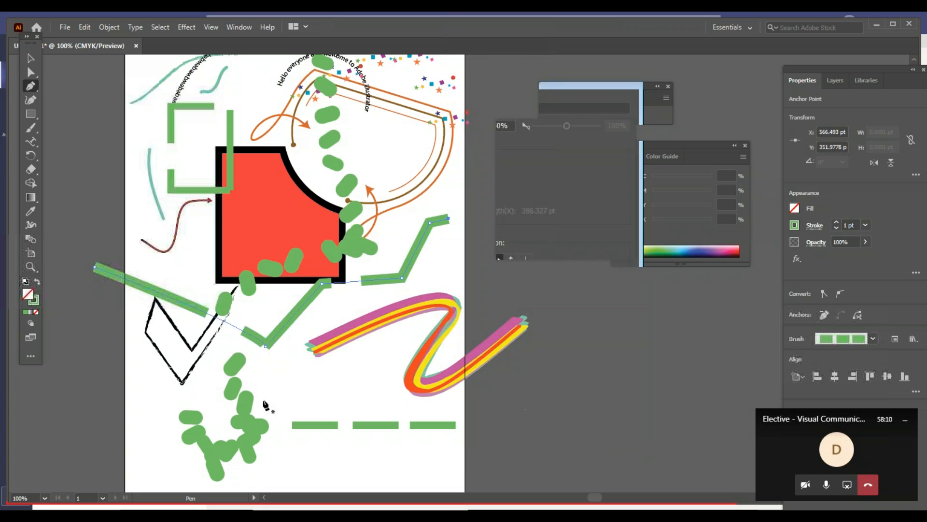
Step: Draw a square about 34 by 34 pt above the three green rectangles and add an anchor point midway along its right edge
left_click(31, 113)
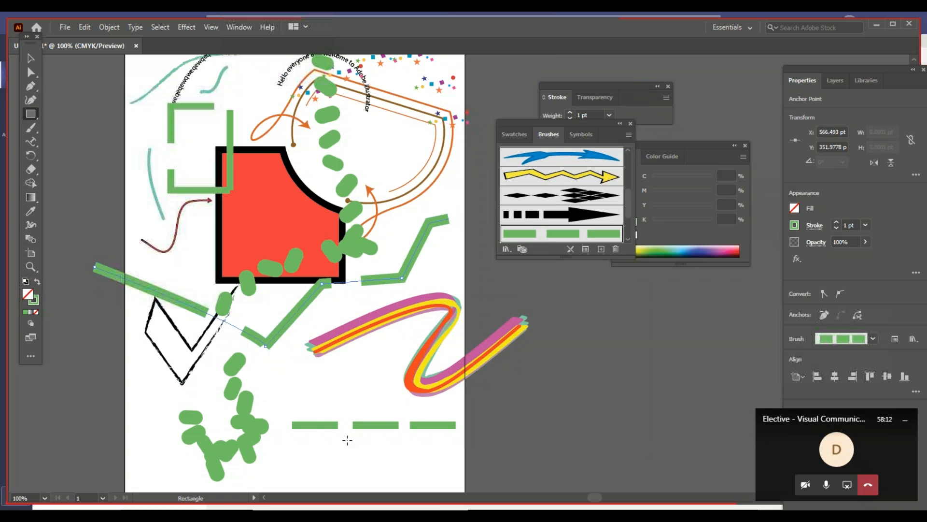
left_click_drag(316, 375, 335, 393)
key("z")
left_click(335, 383)
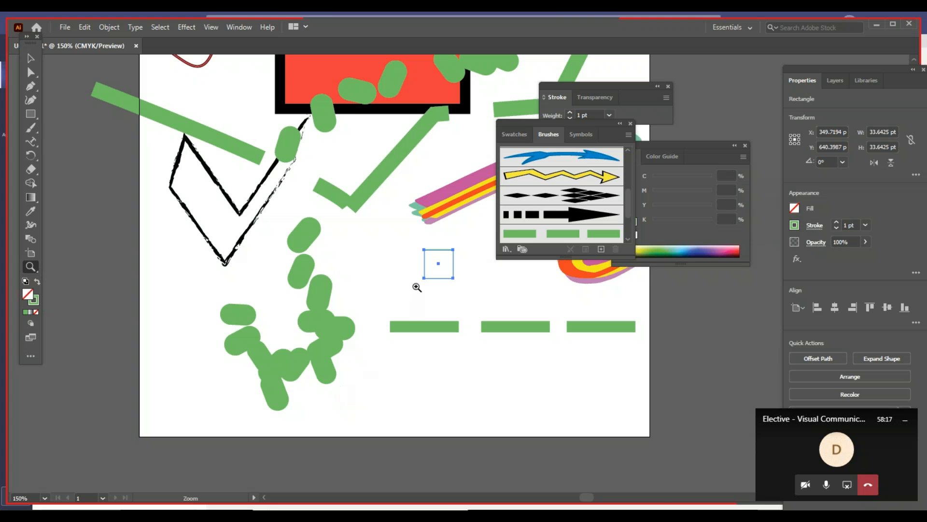
left_click_drag(386, 242, 304, 310)
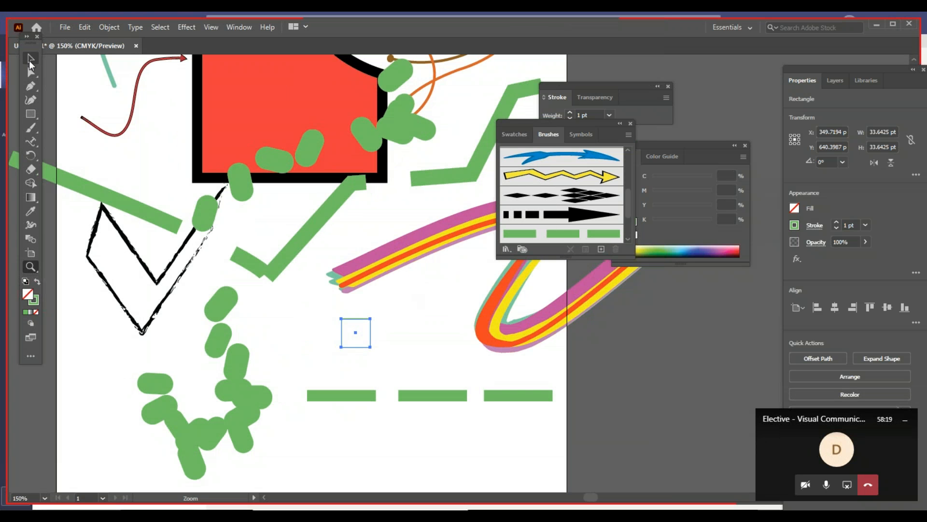
left_click(31, 86)
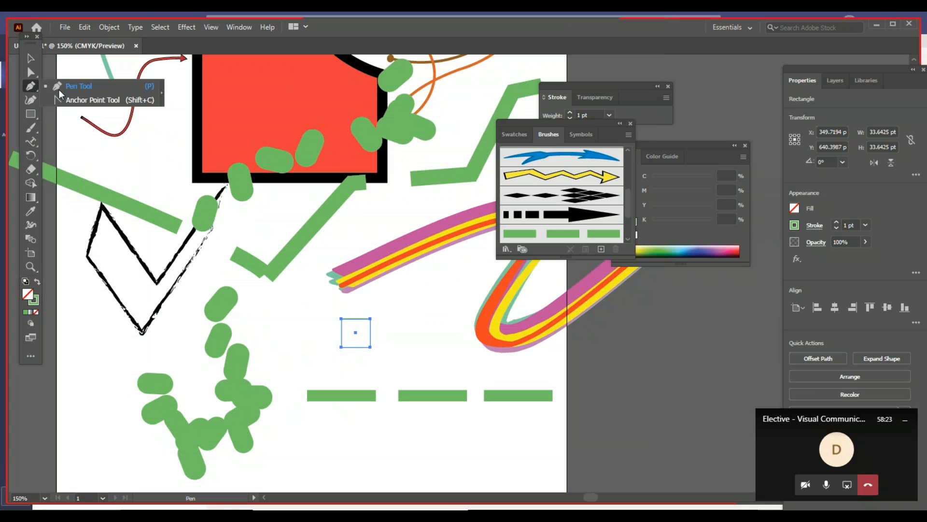
left_click(371, 332)
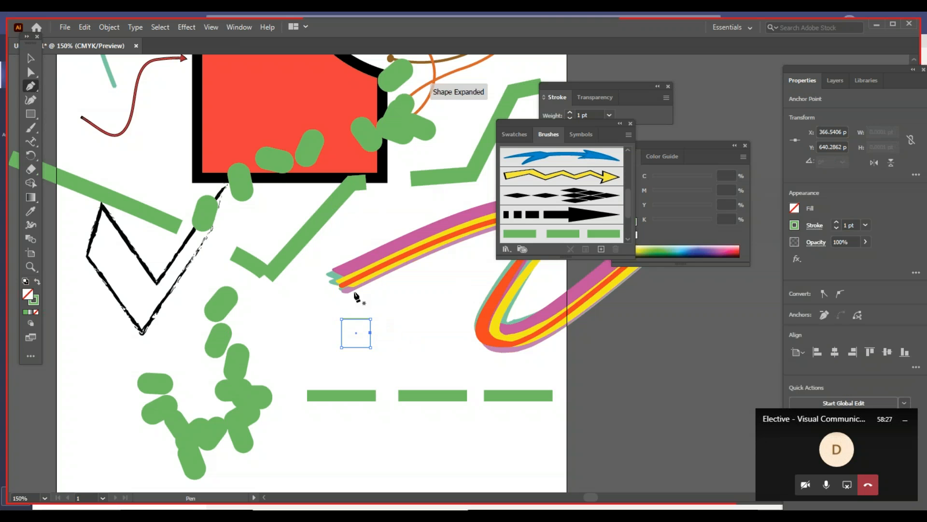
left_click(29, 71)
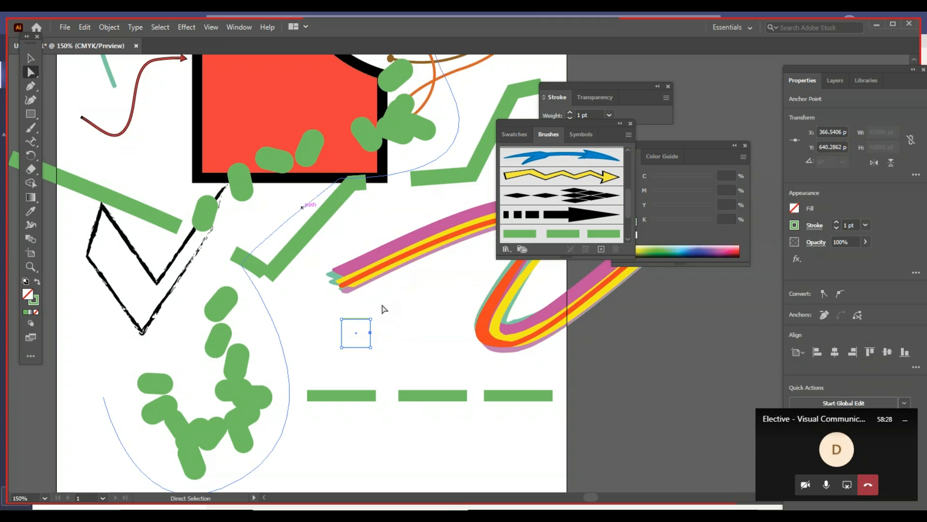
left_click_drag(371, 319, 370, 346)
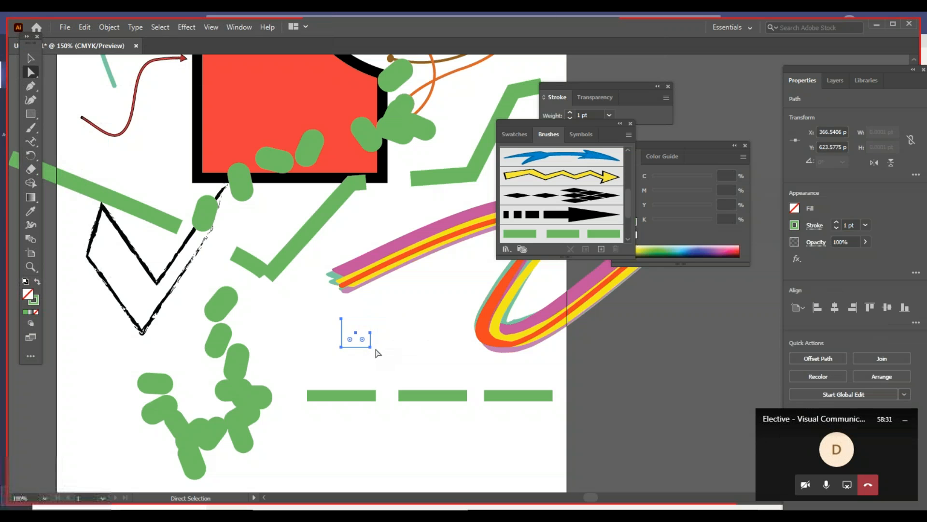
key("ctrl+z")
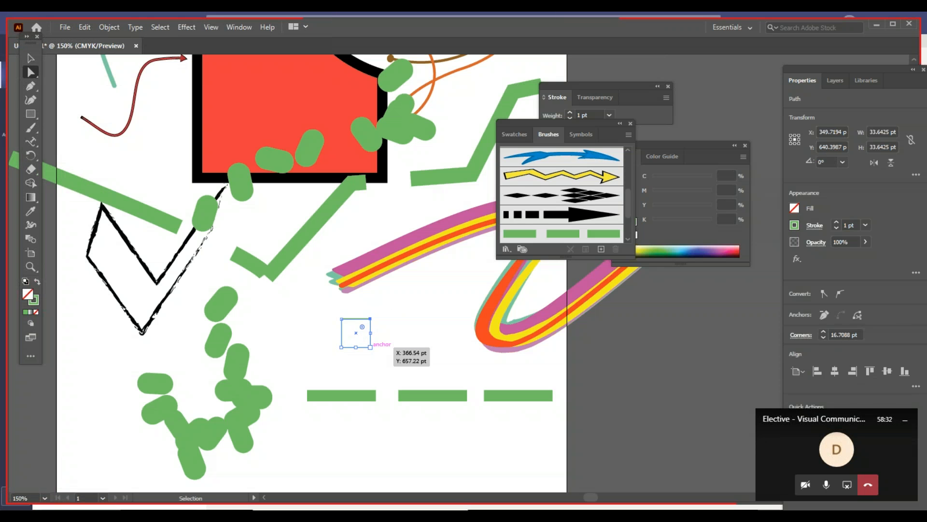
Step: Reshape the small square into a right-pointing triangle, leaving its two left corners and the middle anchor of its right edge
left_click(370, 346)
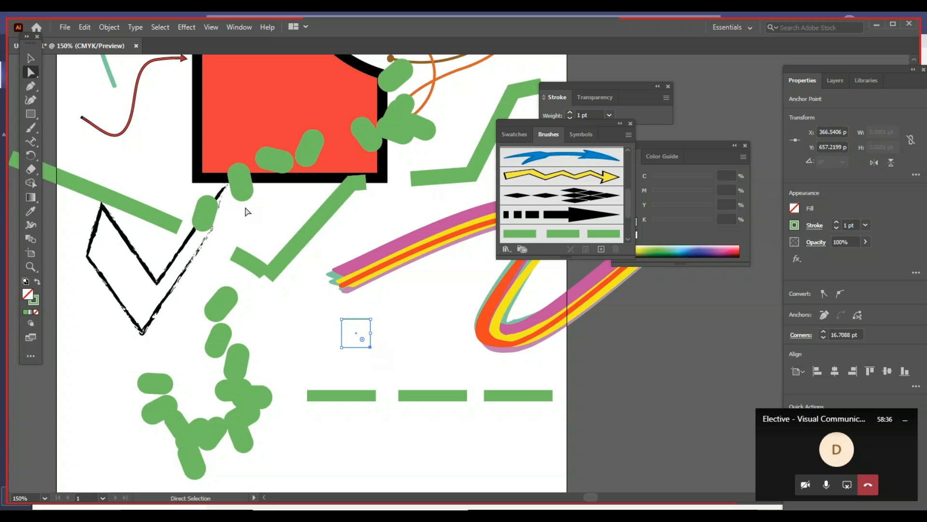
left_click(31, 86)
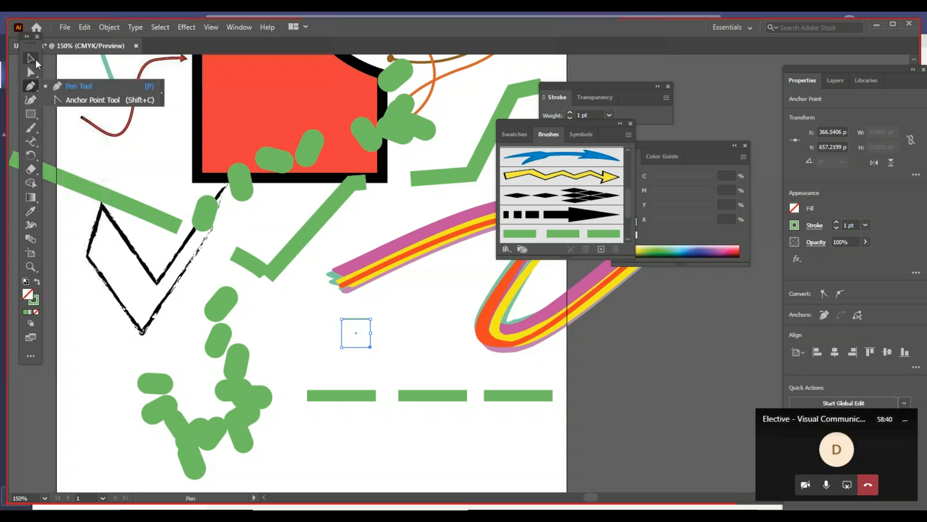
left_click(33, 59)
left_click(409, 351)
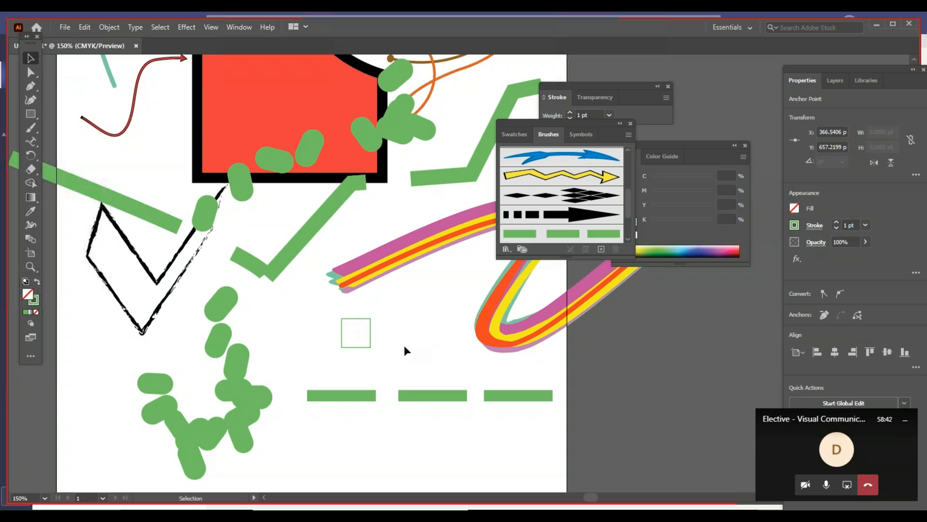
left_click(371, 351)
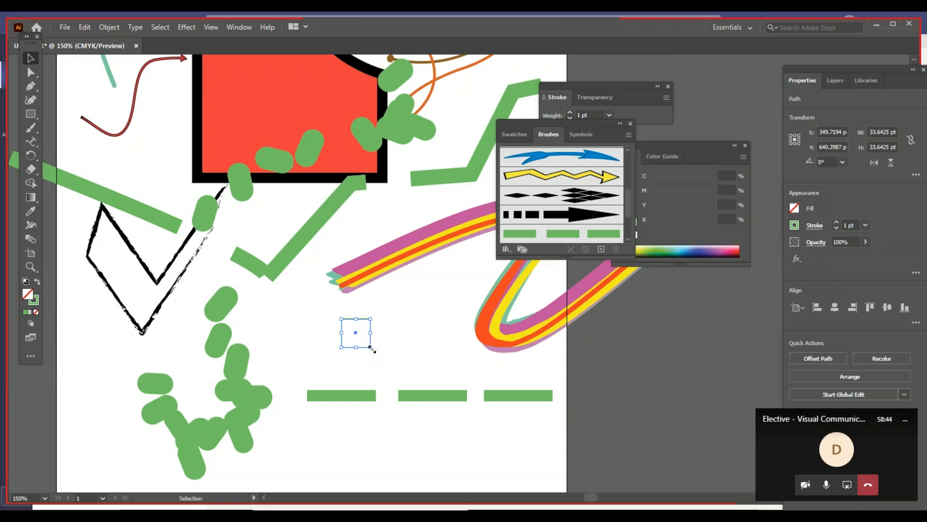
key("a")
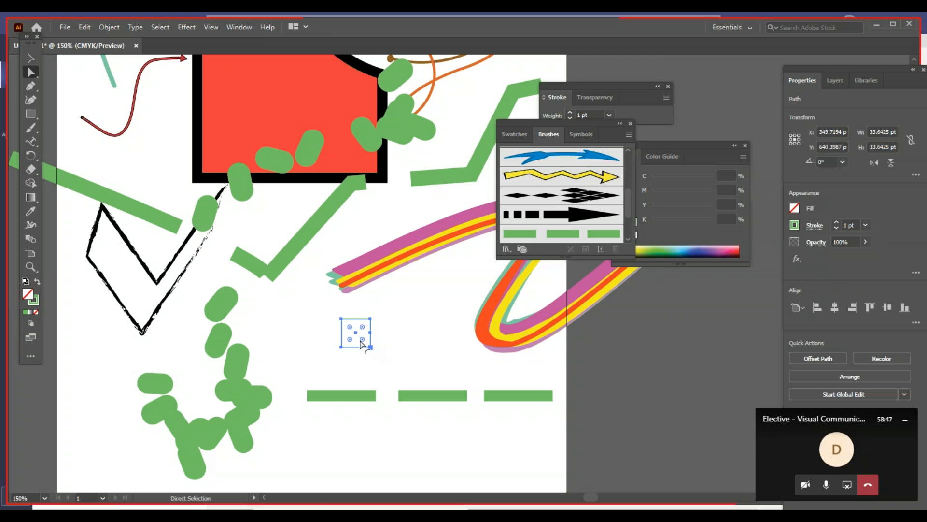
mouse_move(363, 343)
left_mouse_down()
mouse_move(344, 336)
mouse_move(349, 324)
mouse_move(351, 338)
left_mouse_up()
left_click(407, 352)
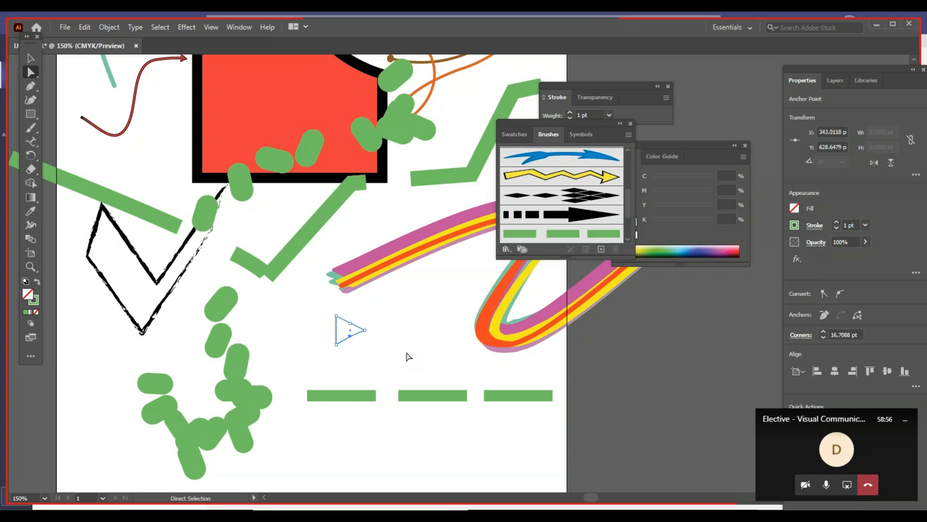
Step: Select the small triangle and swap its fill and stroke so it has a green fill and no stroke
left_click(29, 58)
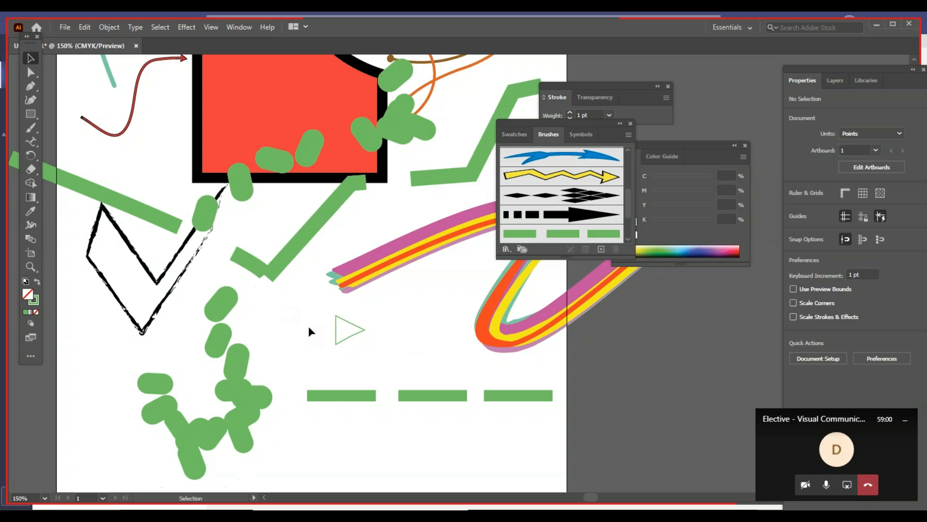
left_click(334, 331)
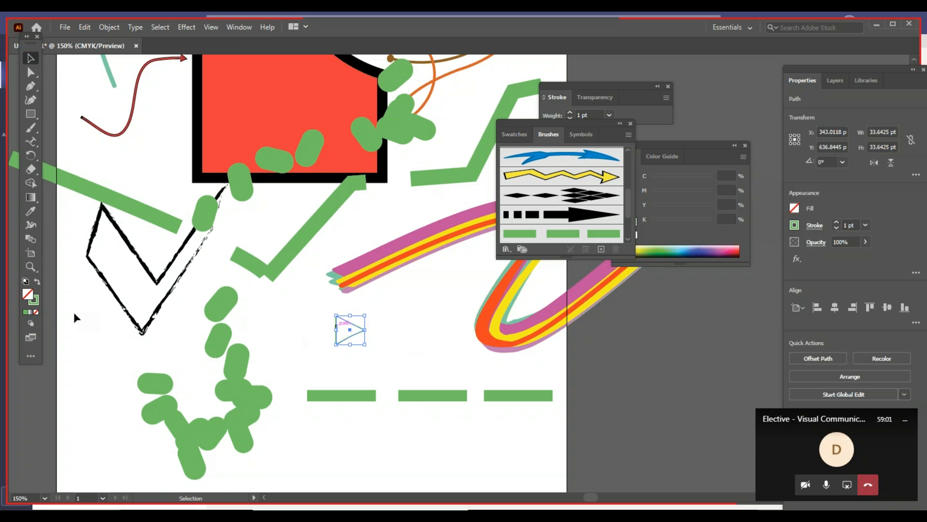
left_click(37, 284)
key("z")
left_click(363, 346)
key("v")
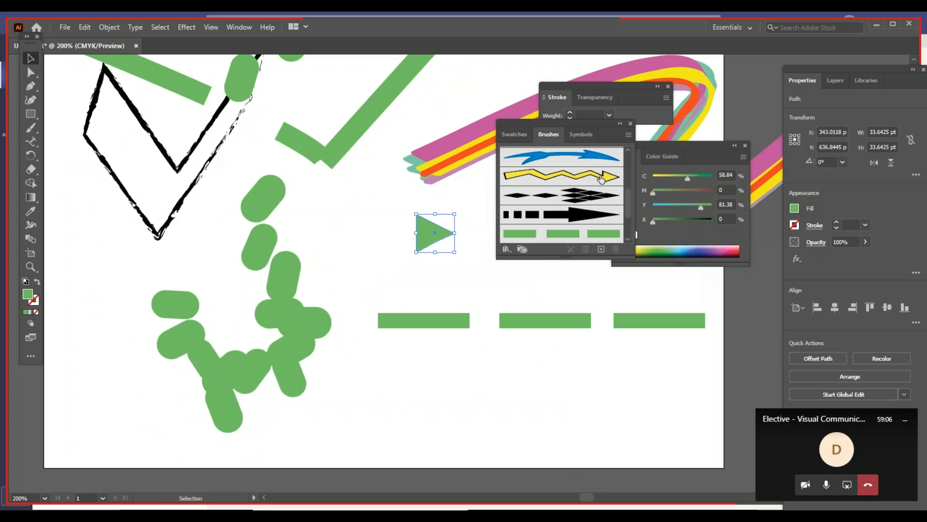
Step: Create a new art brush from the green triangle with the stroke direction pointing right toward its tip
left_click(628, 134)
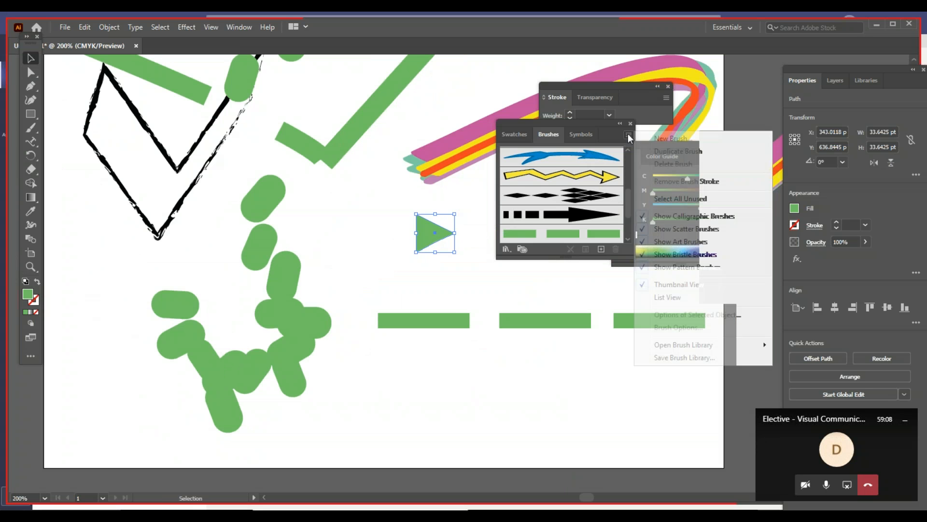
key("Return")
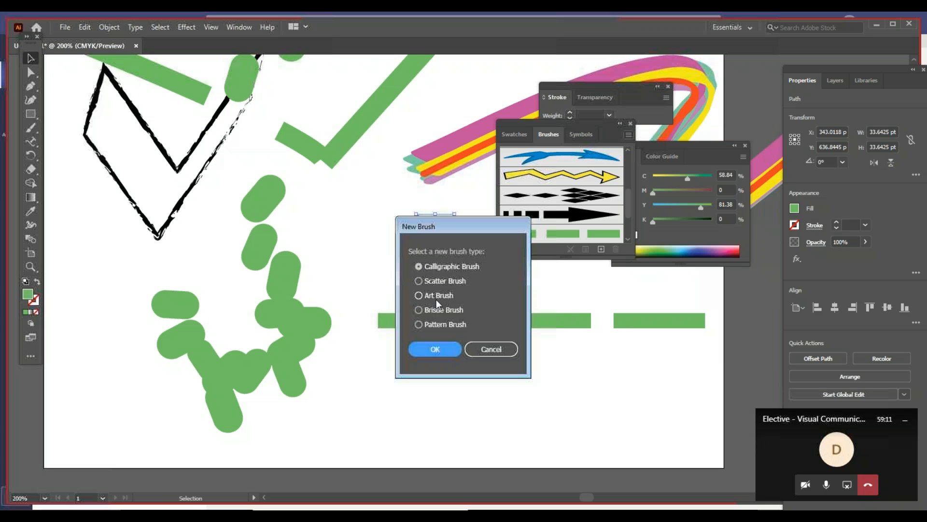
left_click(440, 350)
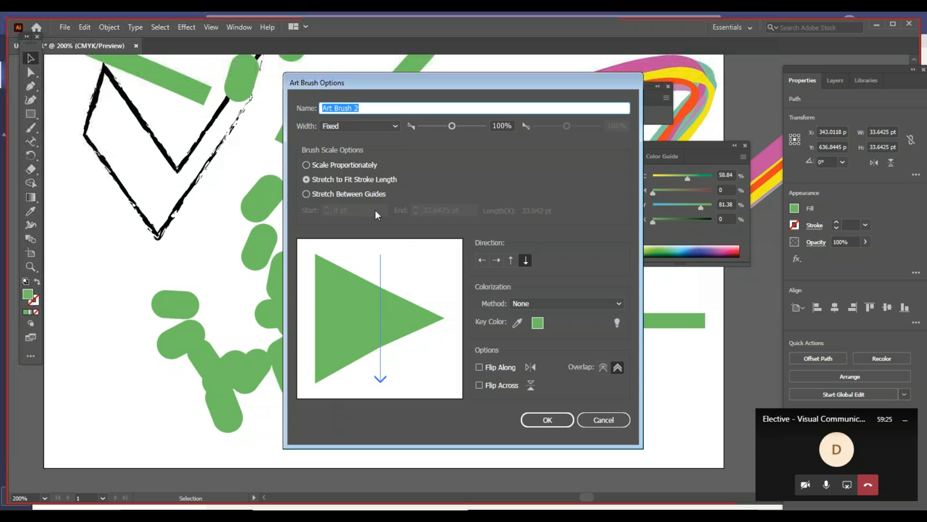
left_click(497, 260)
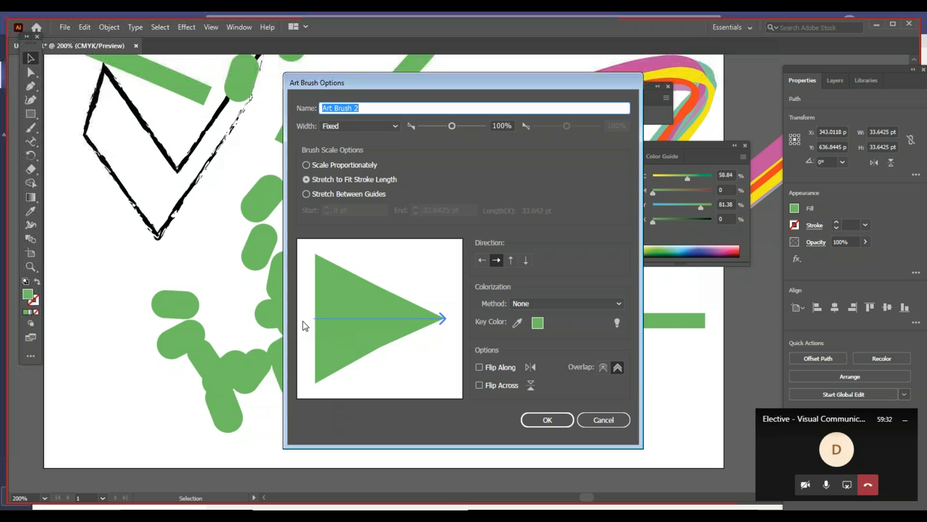
left_click(545, 421)
Step: Draw a rectangle about 248 by 263 pt over the red shape's lower-left corner, stroked with the triangle art brush and no fill
scroll(331, 320, "down", 2)
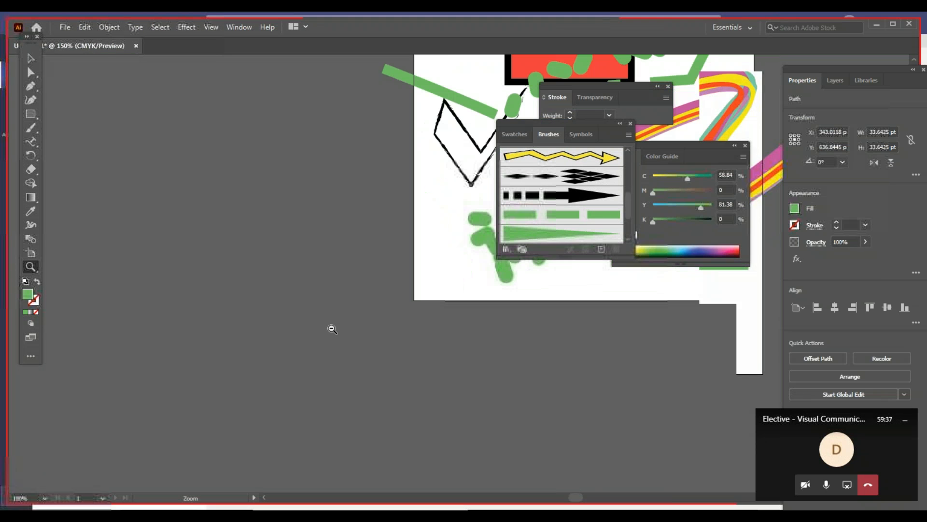
left_click_drag(441, 266, 141, 456)
key("m")
mouse_move(147, 197)
left_mouse_down()
mouse_move(203, 261)
mouse_move(271, 309)
mouse_move(288, 347)
left_mouse_up()
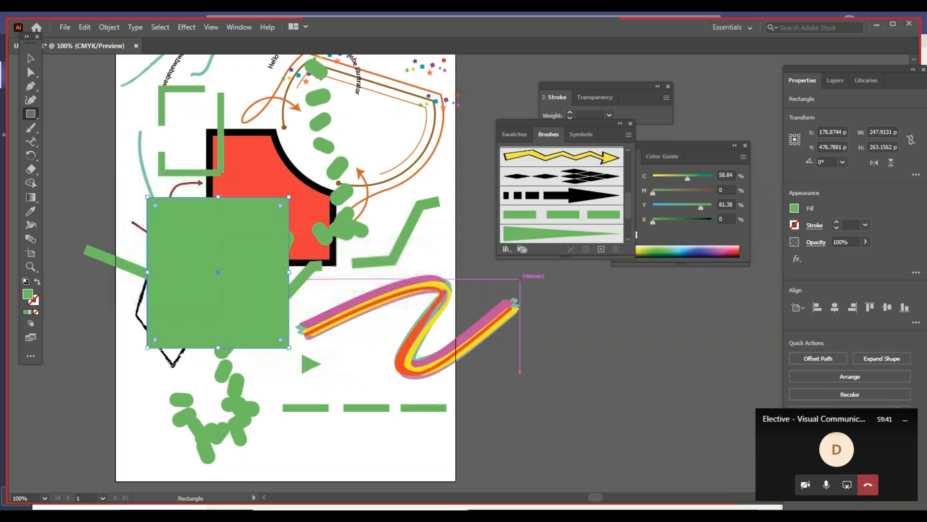
left_click(570, 239)
left_click(38, 281)
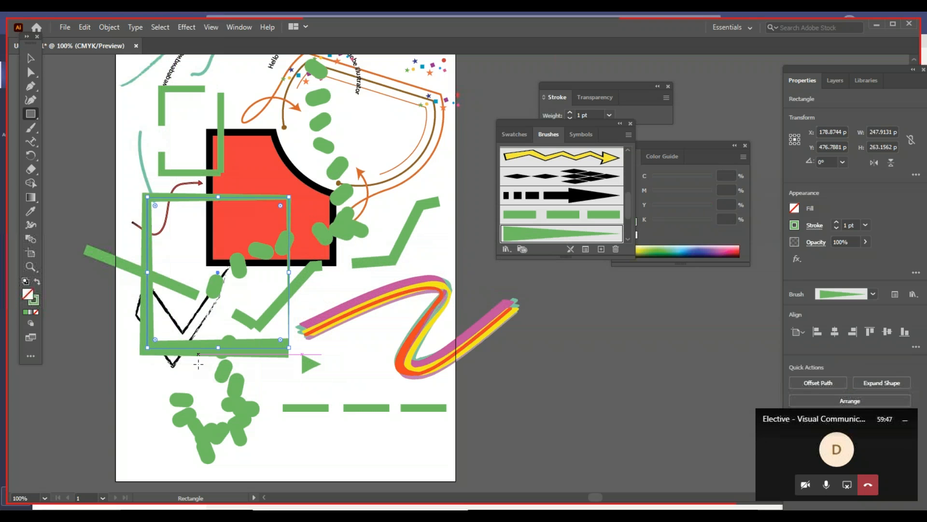
Step: Move the triangle-brushed rectangle over the three green rectangles at the artboard's lower right, and try rounding its corners
left_click(29, 62)
left_click_drag(224, 198, 348, 287)
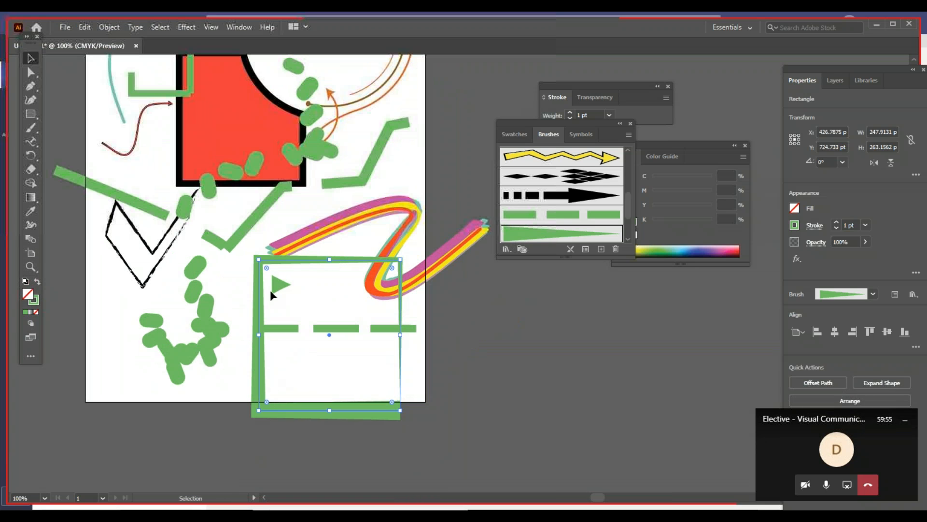
left_click_drag(269, 266, 337, 296)
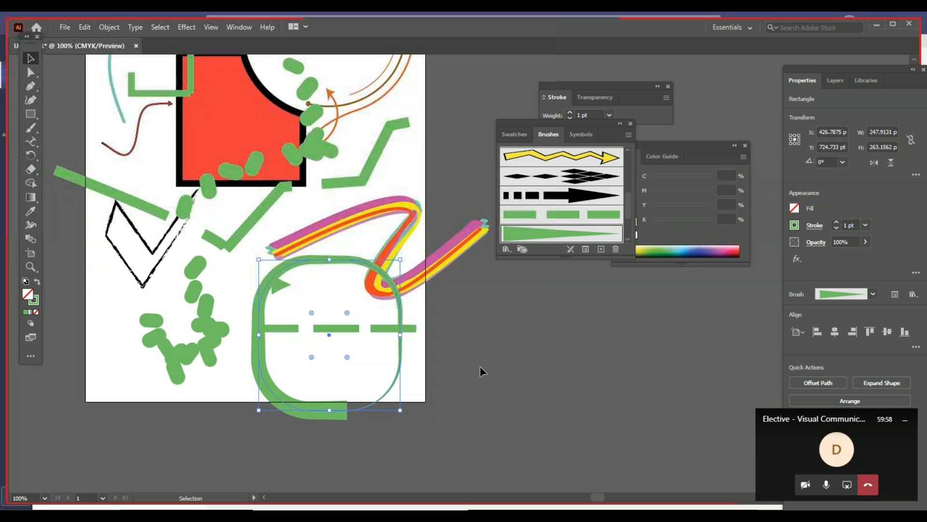
key("ctrl+z")
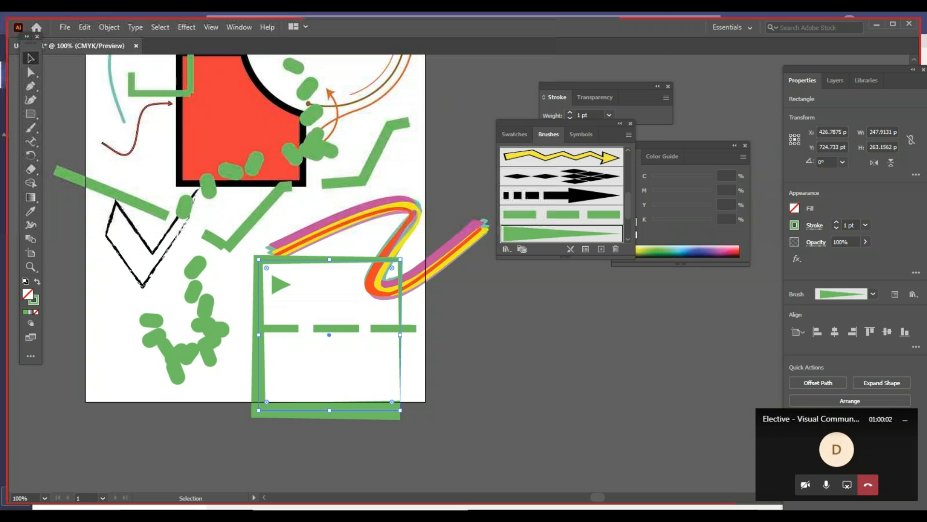
Step: Edit the triangle art brush to Scale Proportionately and apply the change to existing strokes
double_click(560, 233)
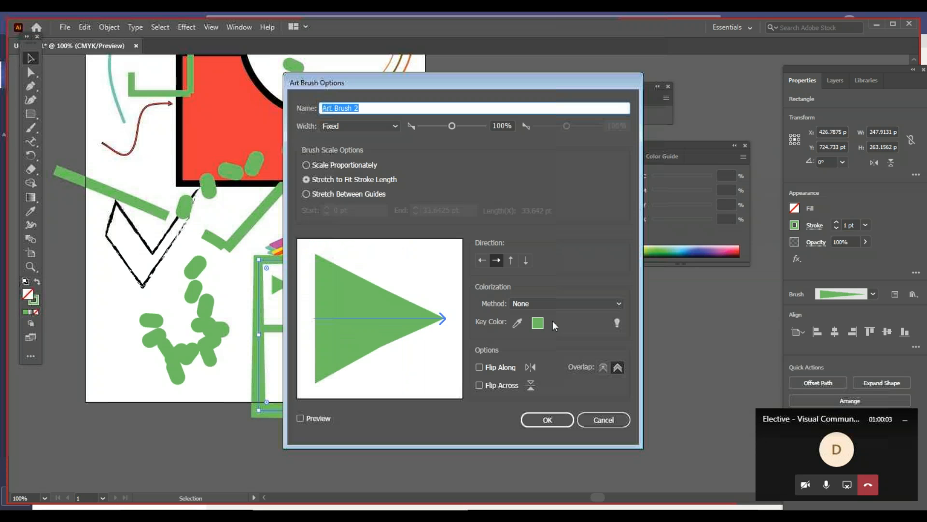
left_click(347, 169)
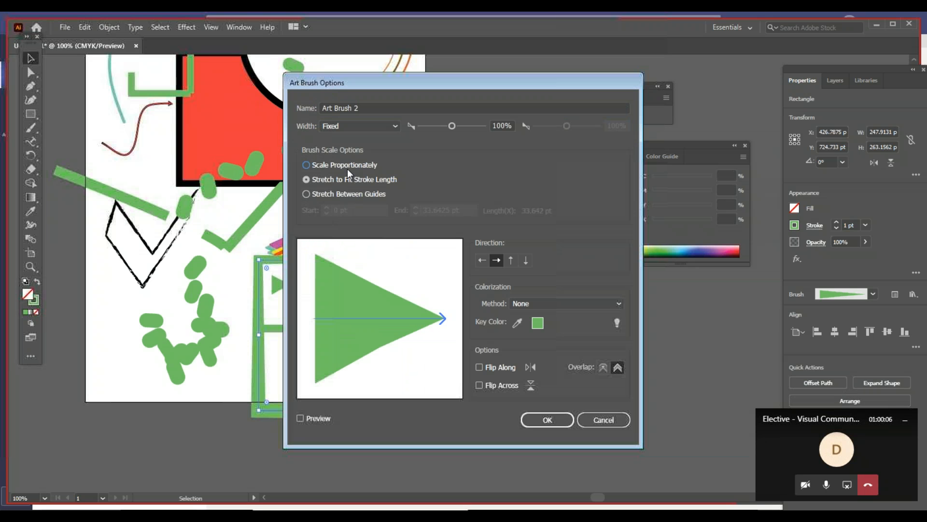
left_click(544, 419)
left_click(456, 283)
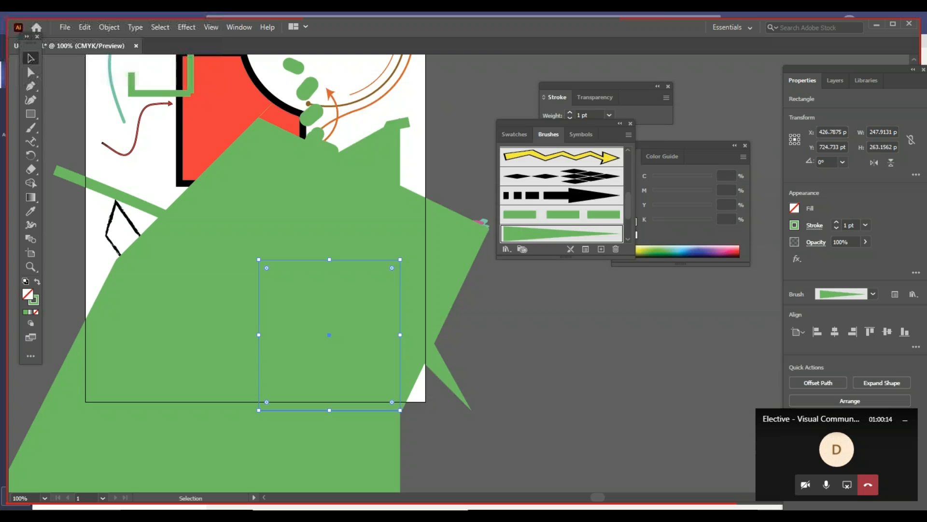
Step: Edit the triangle art brush to Stretch to Fit Stroke Length with its stroke direction pointing up, and apply it to existing strokes
double_click(582, 234)
left_click(339, 181)
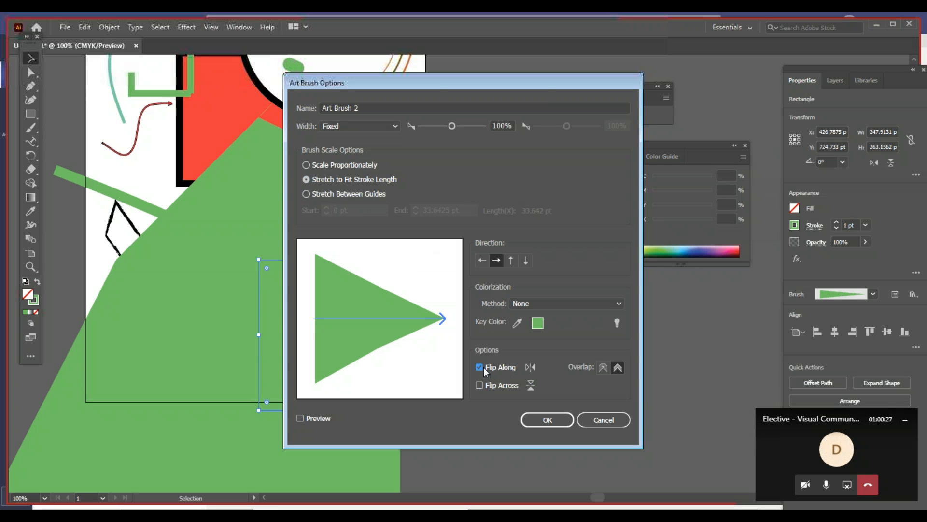
left_click(511, 260)
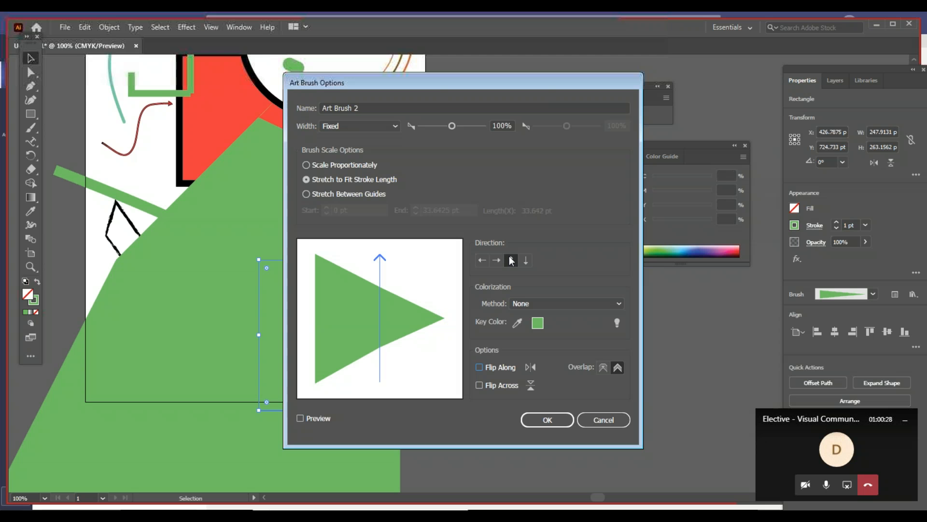
left_click(544, 420)
left_click(463, 286)
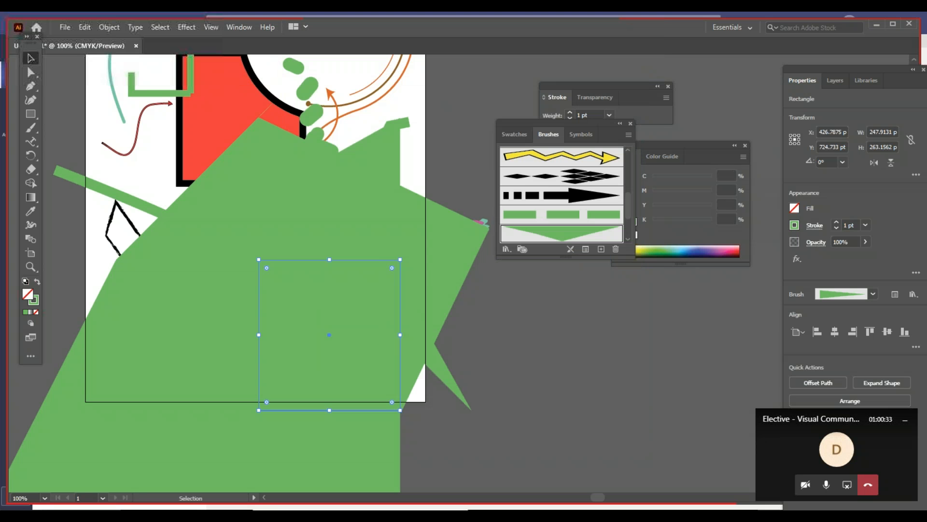
left_click(469, 311)
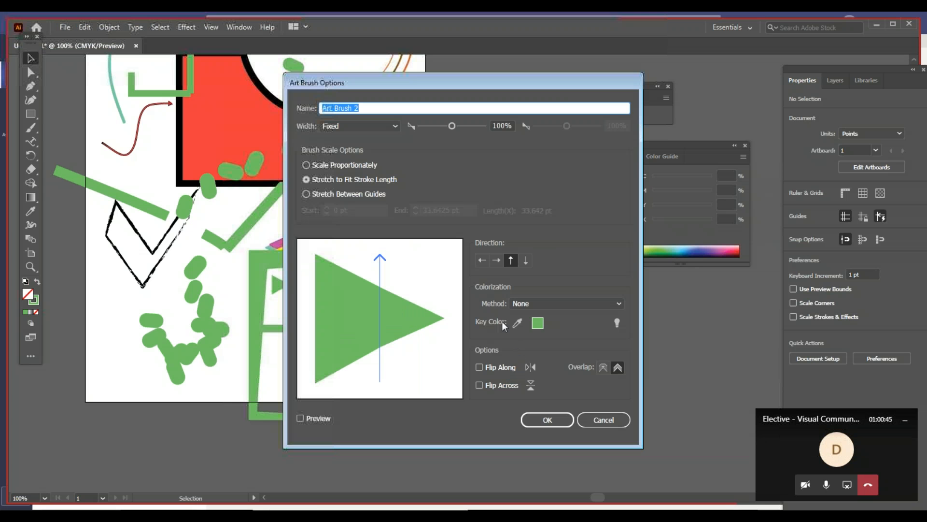
Step: Edit the triangle art brush so its stroke direction points down, and apply the change to existing strokes
left_click(499, 386)
left_click(499, 386)
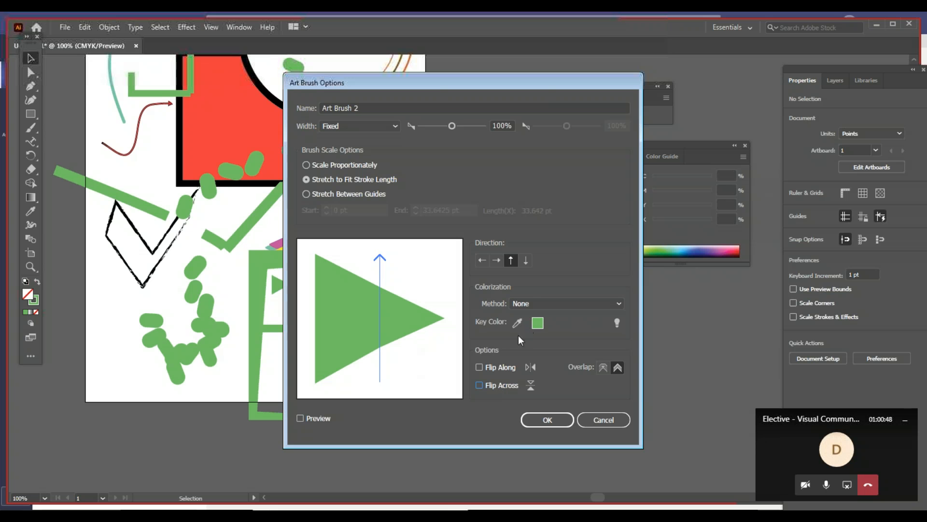
left_click(526, 260)
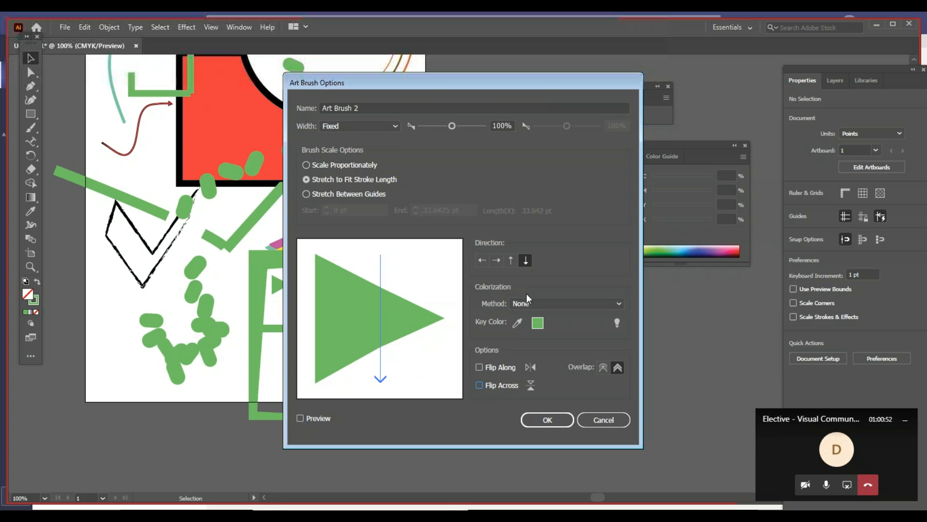
left_click(537, 414)
left_click(467, 288)
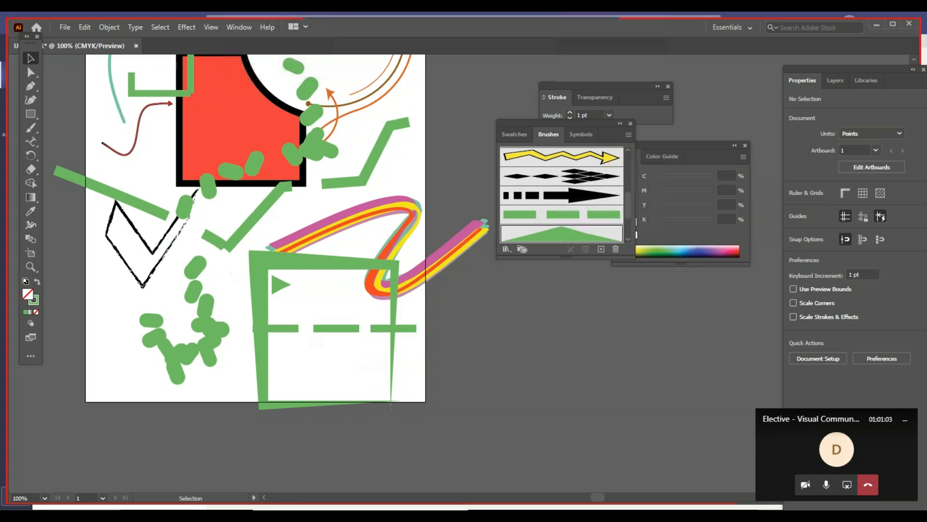
Step: Move the triangle-brushed rectangle off the artboard, past its lower-right corner
left_click_drag(303, 255, 300, 198)
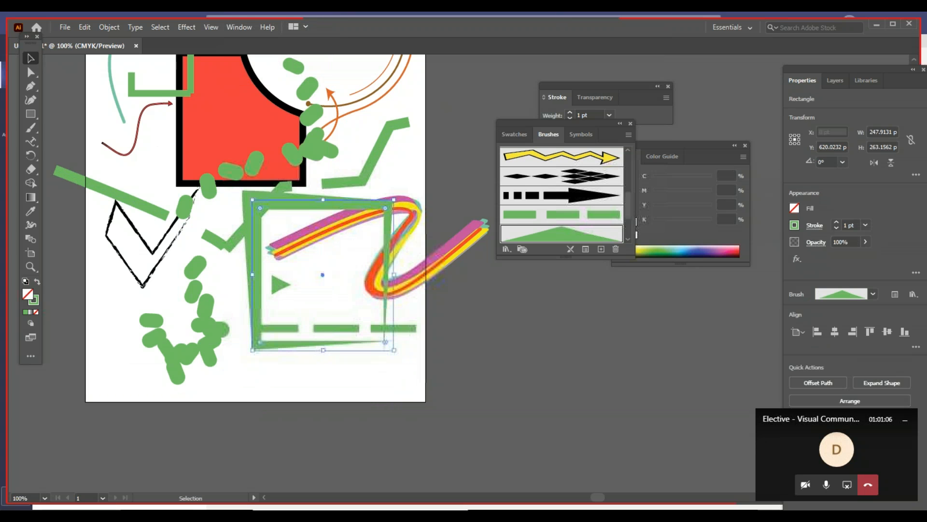
key("z")
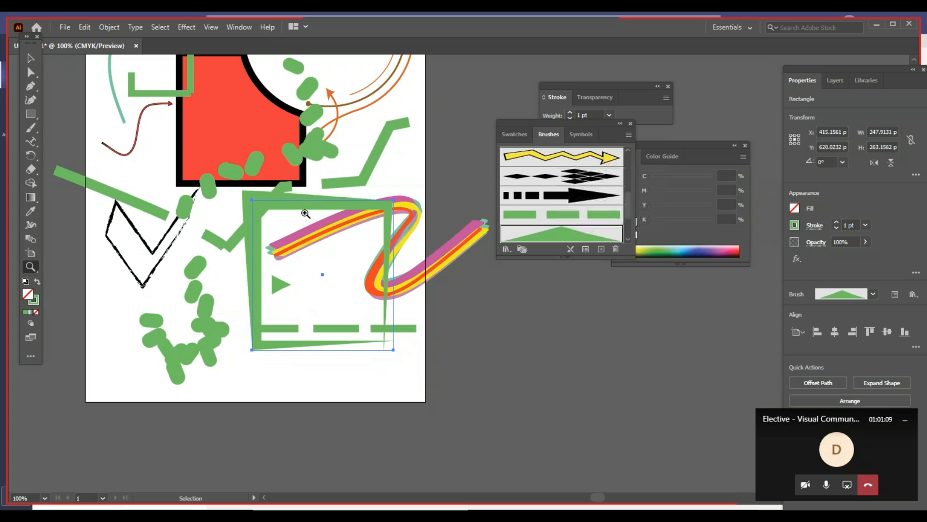
key("v")
left_click_drag(307, 215, 541, 386)
mouse_move(257, 365)
left_mouse_down()
mouse_move(165, 297)
mouse_move(171, 289)
left_mouse_up()
left_click(171, 288)
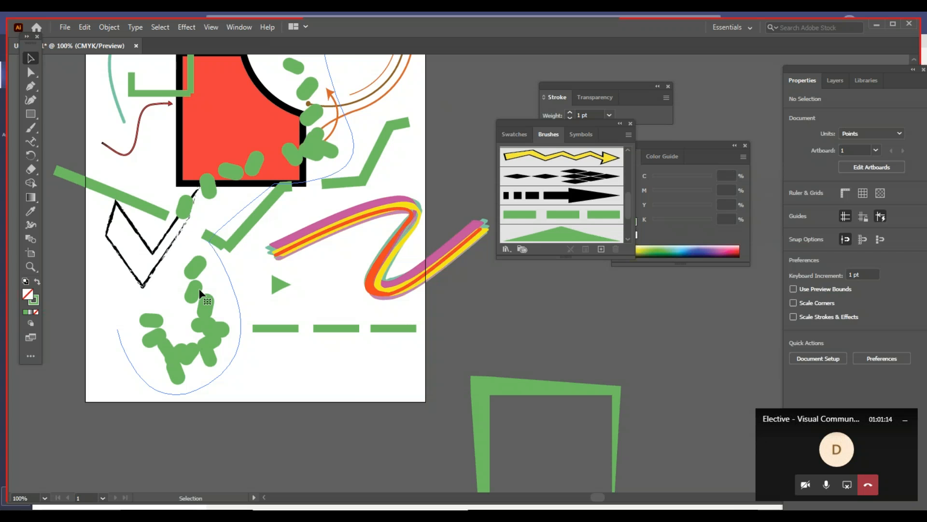
Step: Delete the curved path of rounded green shapes and the broken green zigzag path
left_click(199, 290)
key("Delete")
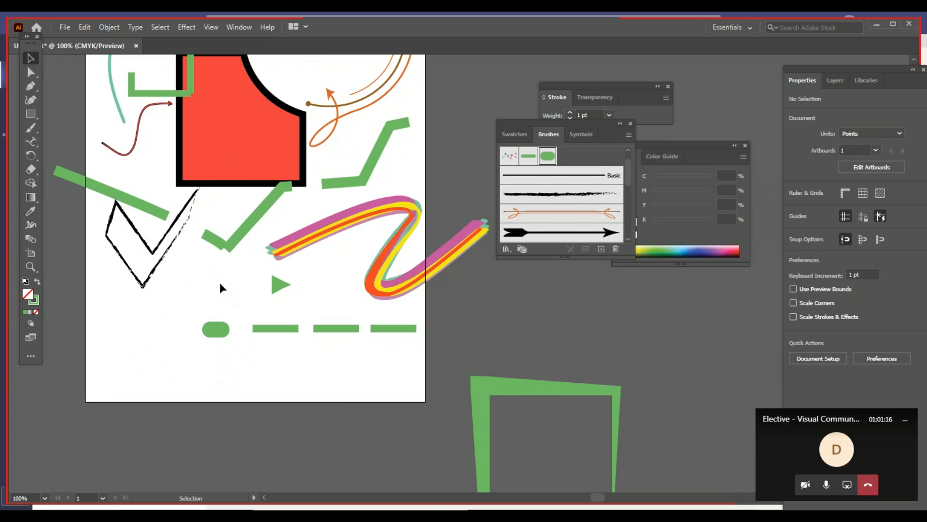
left_click(256, 216)
key("Delete")
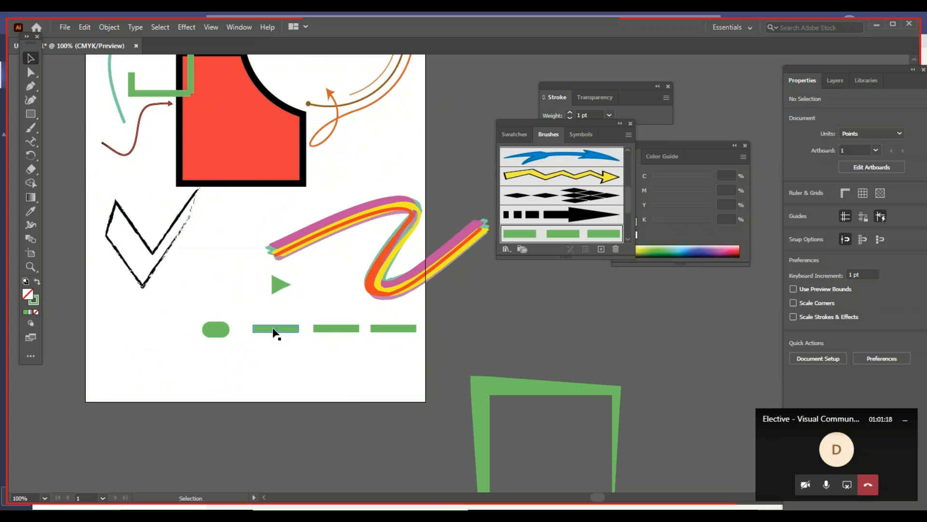
Step: Delete the rounded green shape with the three small green rectangles beside it, and the green dashed rectangle overlapping the red shape
left_click(275, 329)
left_click_drag(196, 314, 435, 349)
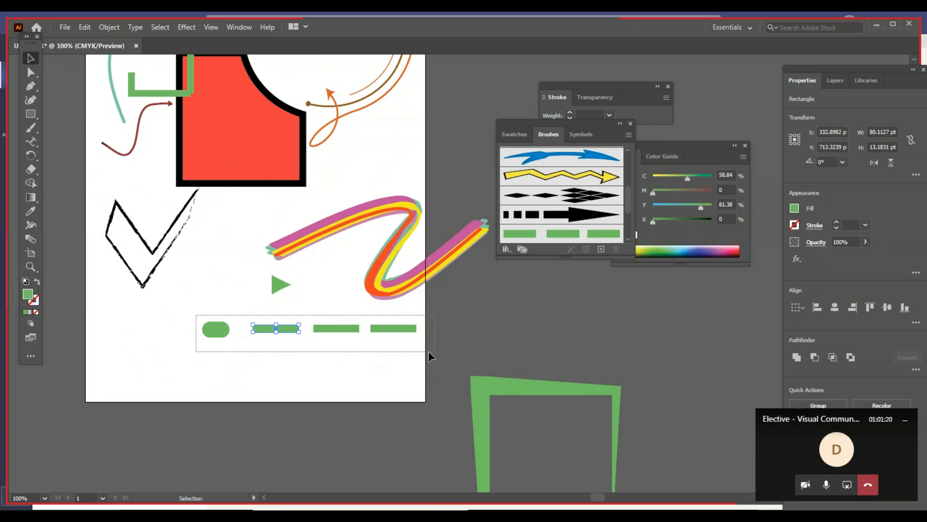
key("Delete")
left_click_drag(265, 233, 277, 409)
left_click(203, 217)
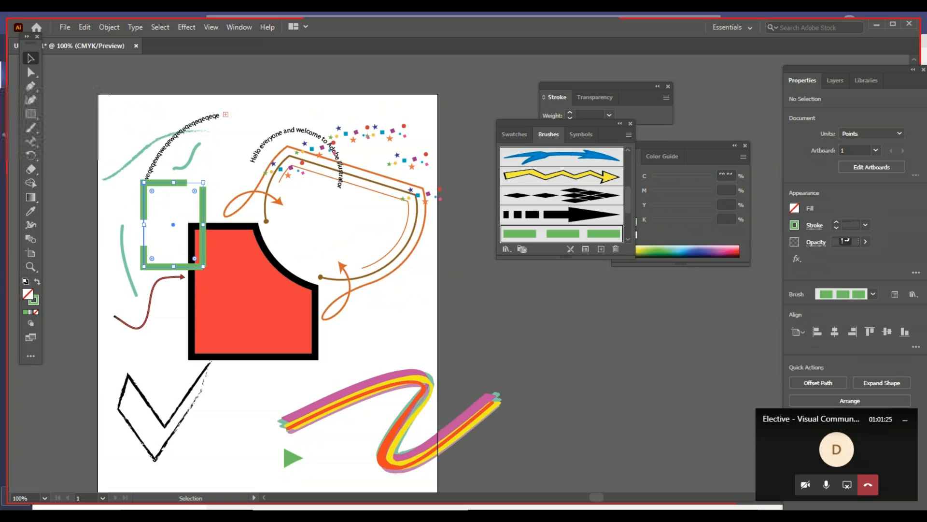
key("Delete")
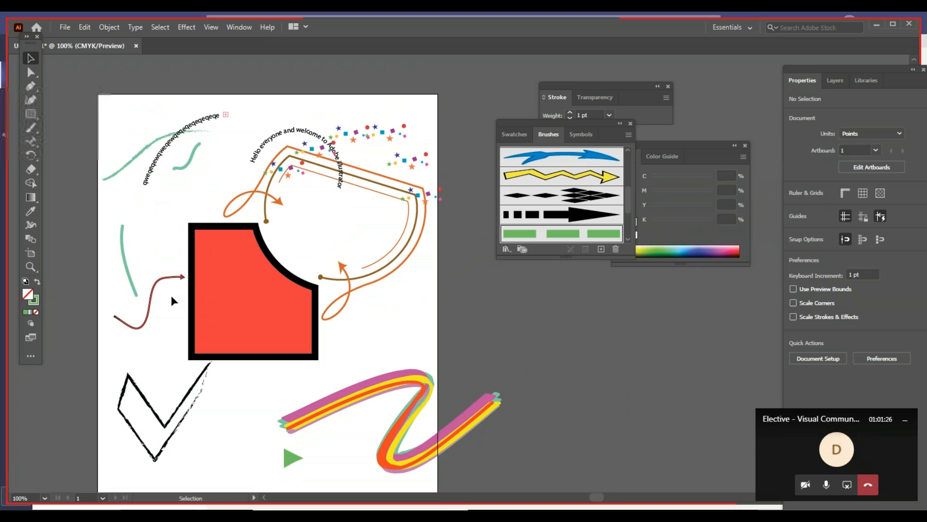
Step: Move the triangle-brushed rectangle back onto the artboard, into its lower-left area
left_click(126, 259)
left_click_drag(287, 265, 264, 118)
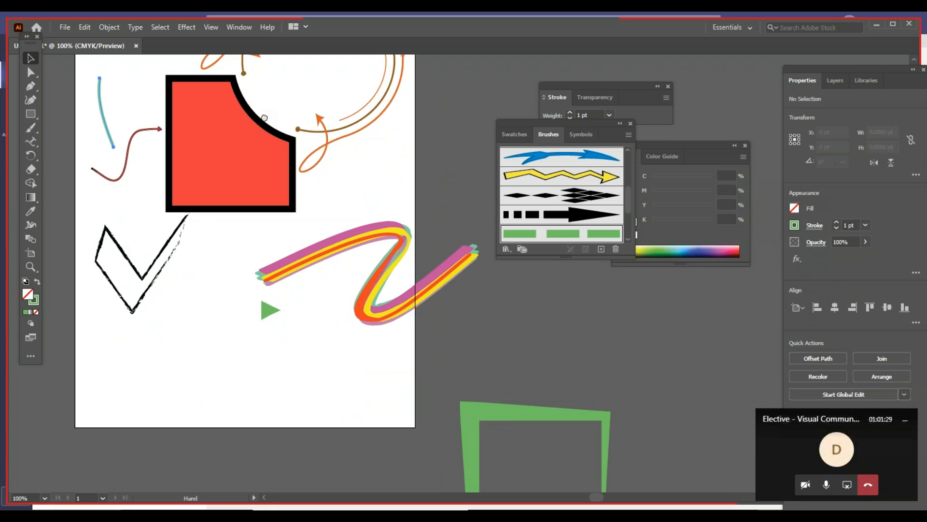
mouse_move(497, 407)
left_mouse_down()
mouse_move(189, 307)
mouse_move(163, 284)
left_mouse_up()
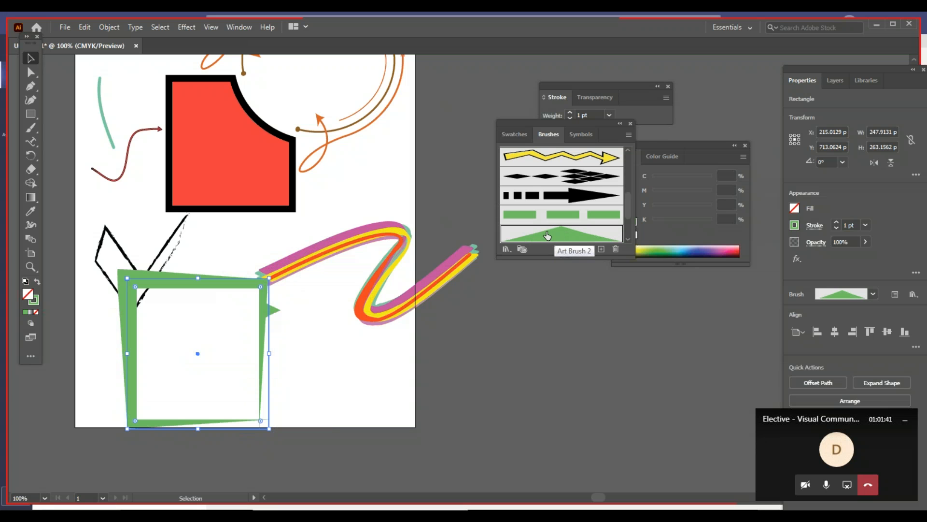
left_click(629, 136)
left_click(624, 137)
Step: Draw a rectangle about 45 by 75 pt near the artboard's lower right, filled green with no stroke
left_click(30, 114)
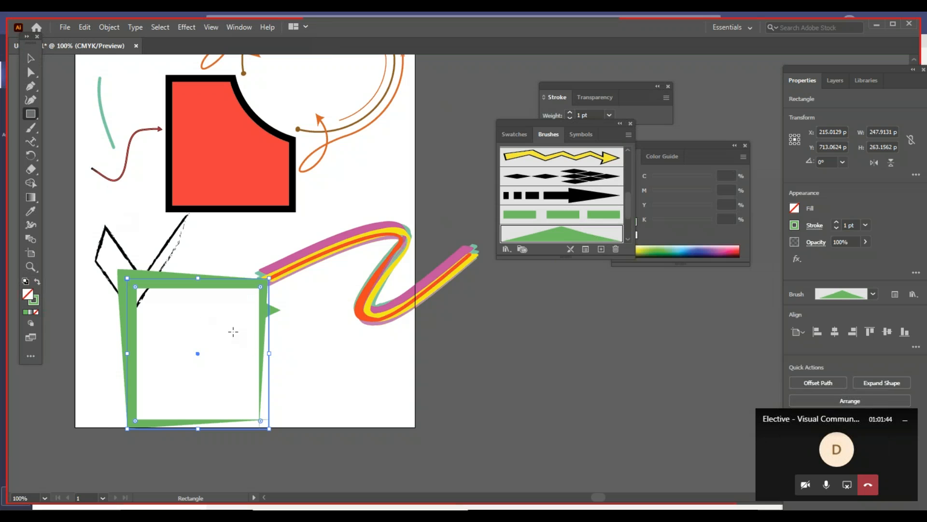
left_click_drag(345, 373, 356, 388)
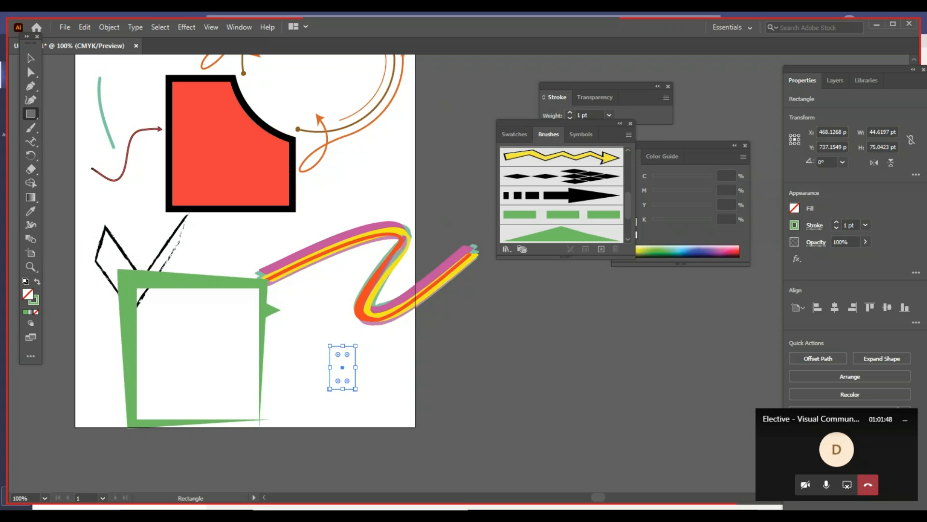
left_click(36, 283)
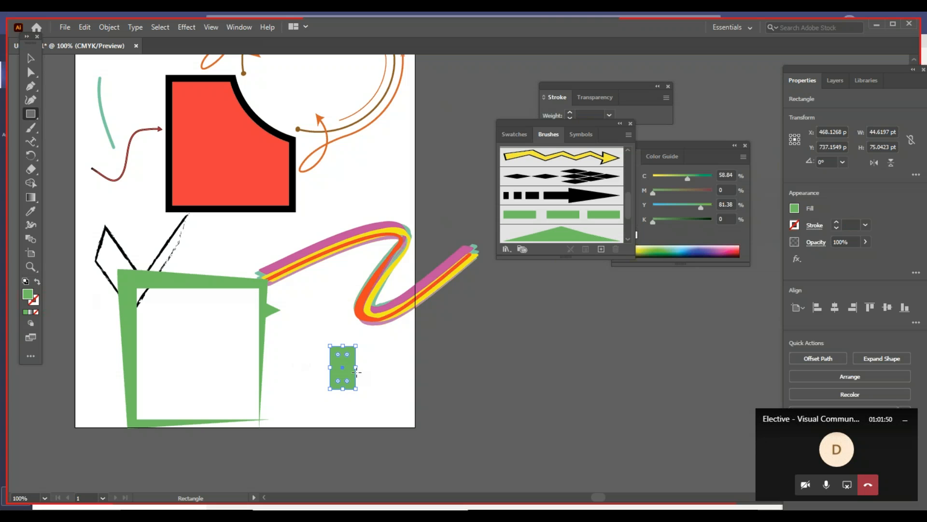
Step: Reshape the small green rectangle into a wedge by pulling its upper-right corner anchor inward
key("a")
left_click_drag(355, 351, 331, 381)
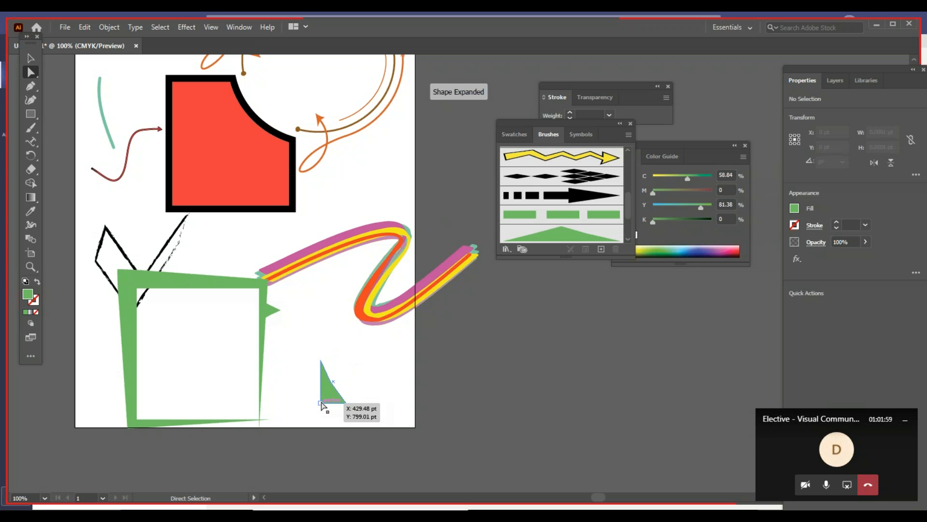
left_click(433, 359)
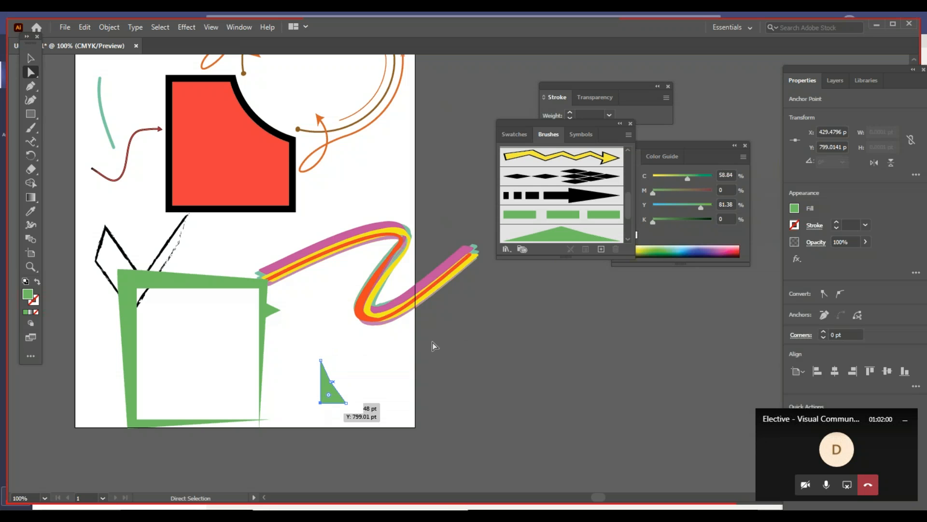
Step: Create a new calligraphic brush with a -35° angle, 100% roundness and 5 pt size
left_click(31, 60)
left_click_drag(309, 344, 380, 428)
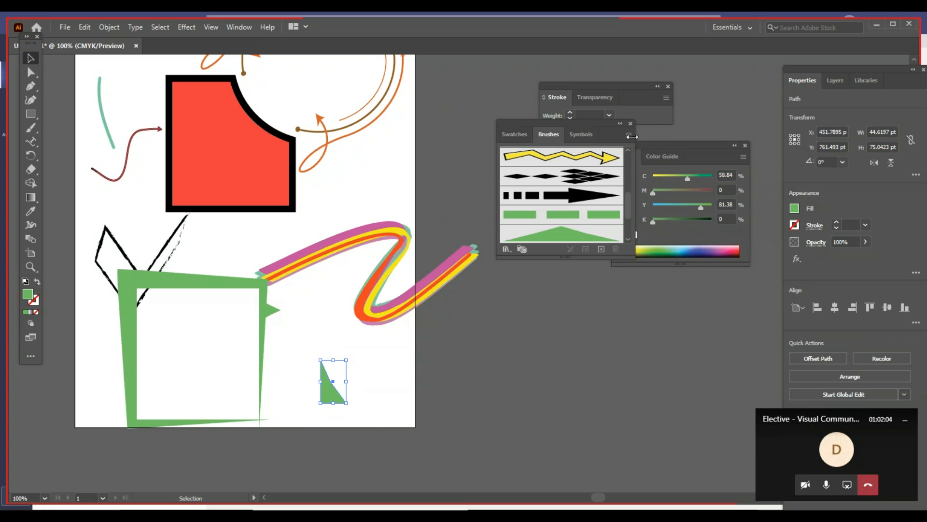
left_click(627, 135)
left_click(656, 140)
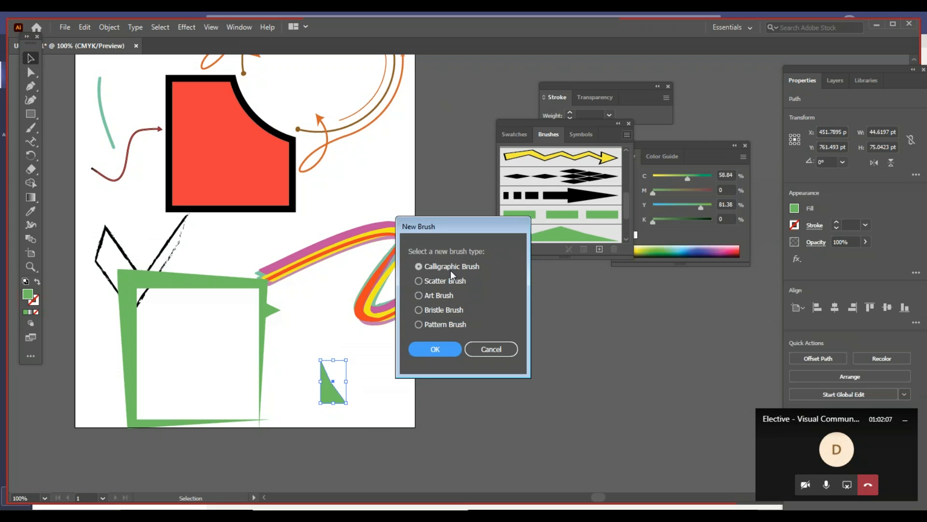
left_click(437, 352)
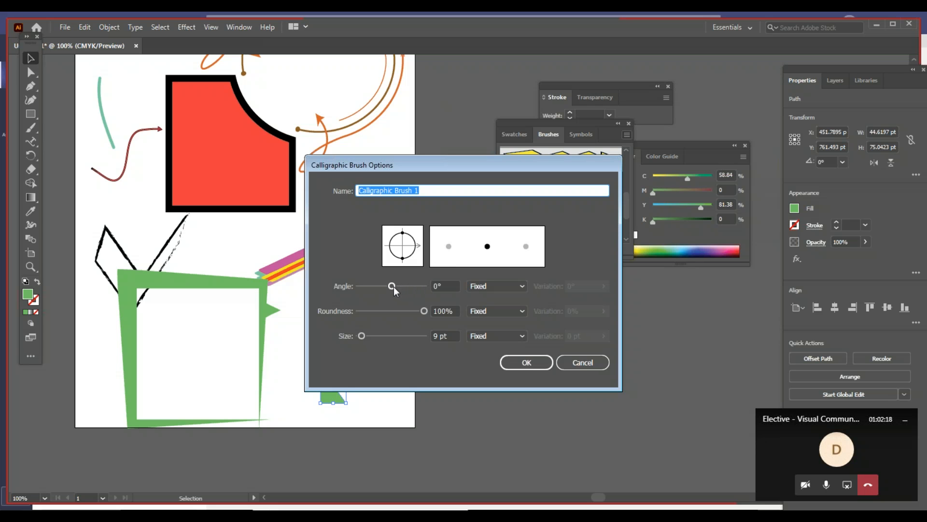
left_click_drag(393, 286, 390, 288)
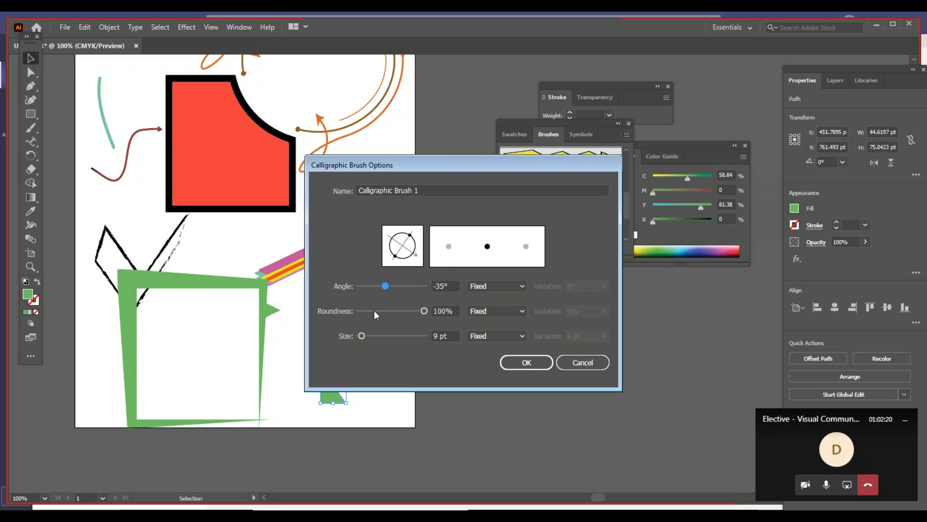
left_click_drag(364, 335, 360, 336)
left_click(527, 362)
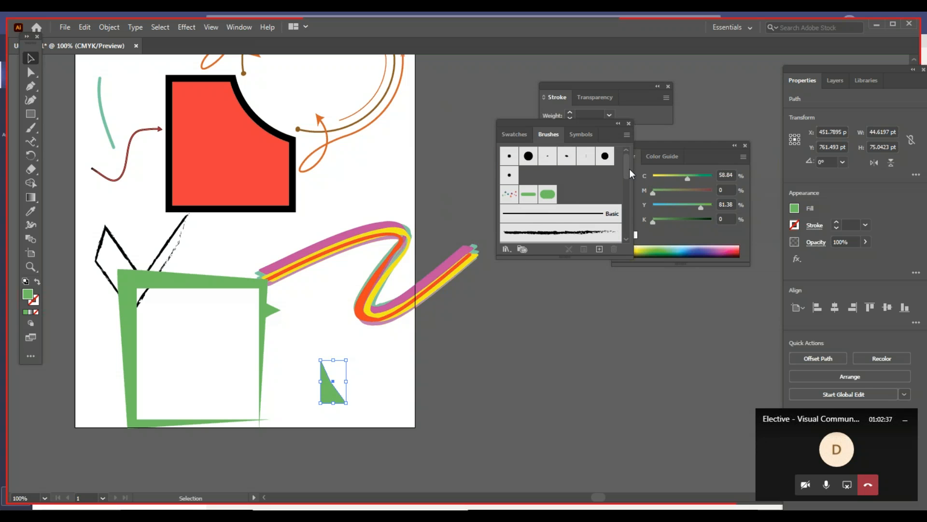
Step: Apply Calligraphic Brush 1 to the green wedge, and edit the brush to a -32° angle and 25% roundness for existing strokes
scroll(630, 169, "down", 3)
left_click_drag(628, 194, 626, 157)
left_click(552, 157)
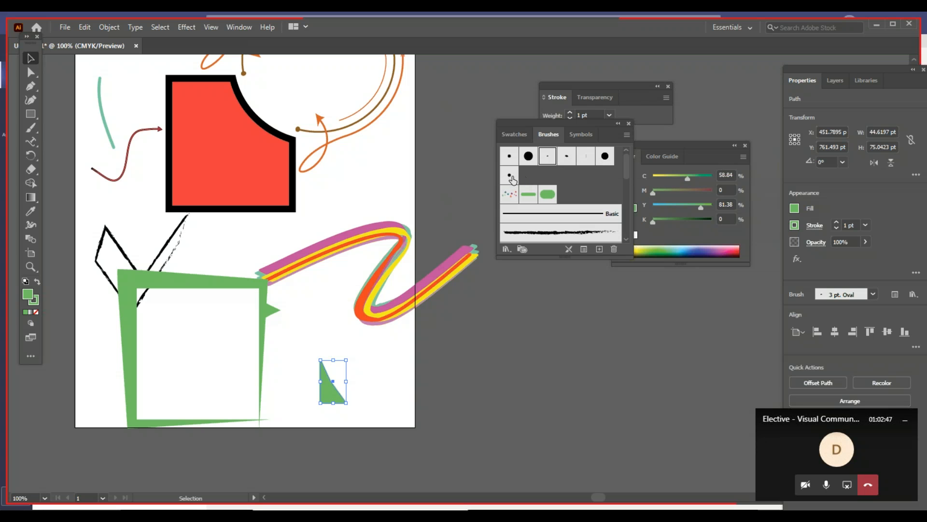
double_click(510, 177)
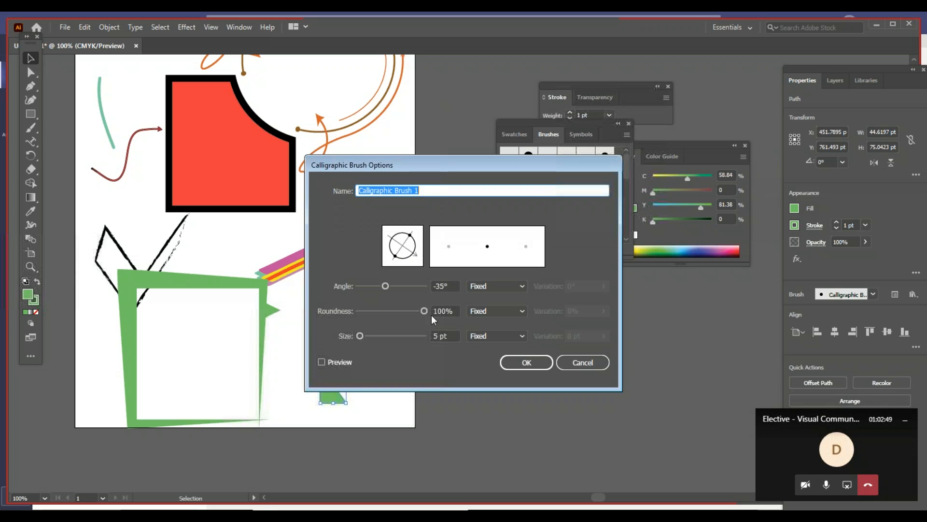
mouse_move(385, 286)
left_mouse_down()
mouse_move(372, 287)
mouse_move(421, 311)
mouse_move(375, 310)
left_mouse_up()
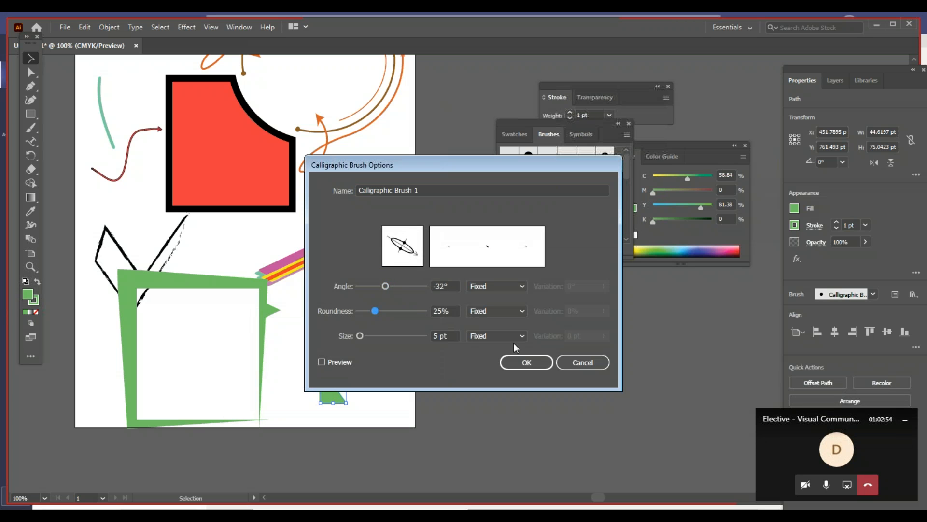
left_click(532, 364)
left_click(464, 294)
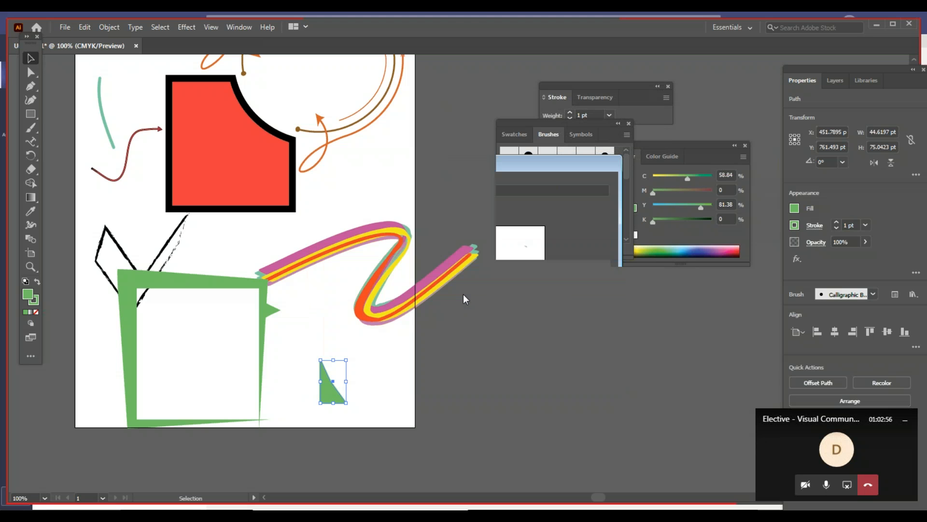
Step: Draw a rectangle about 113 by 91 pt beside the red shape, stroked with Calligraphic Brush 1 and no fill
left_click(31, 113)
left_click_drag(338, 143, 403, 195)
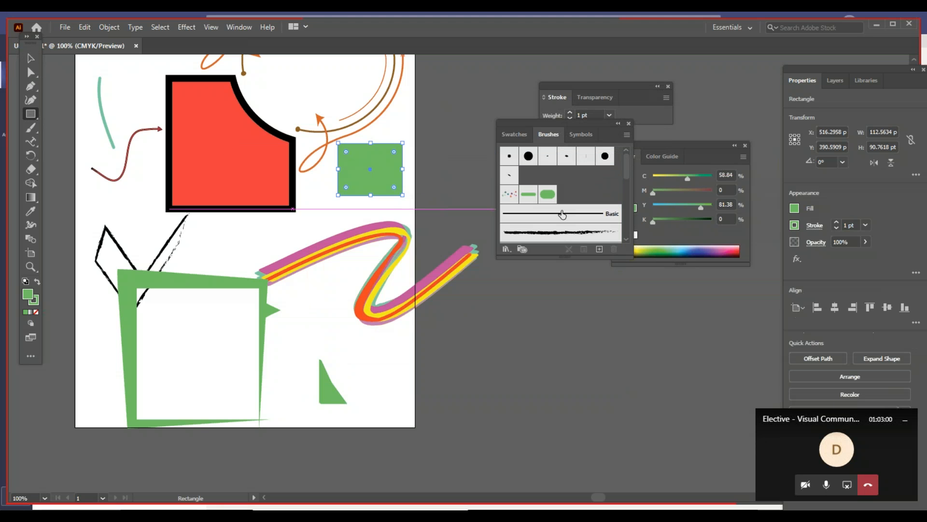
left_click(508, 180)
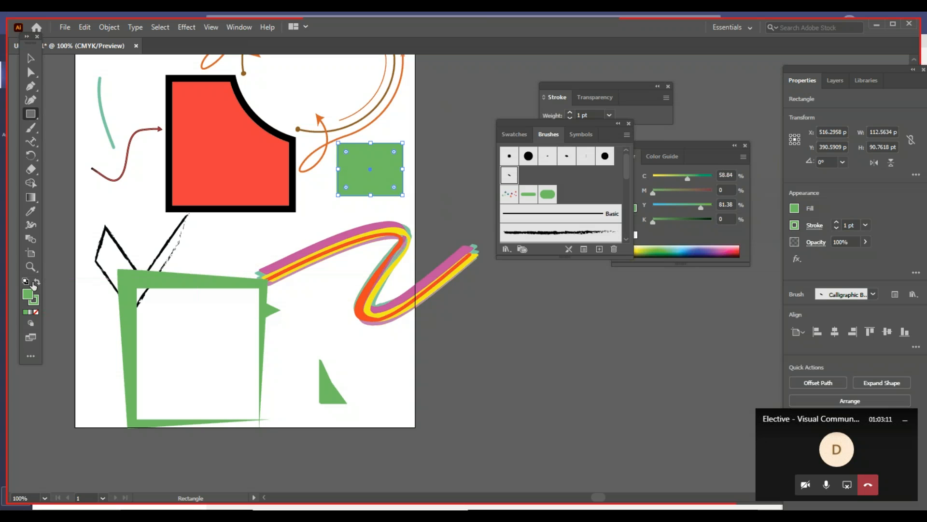
left_click(37, 313)
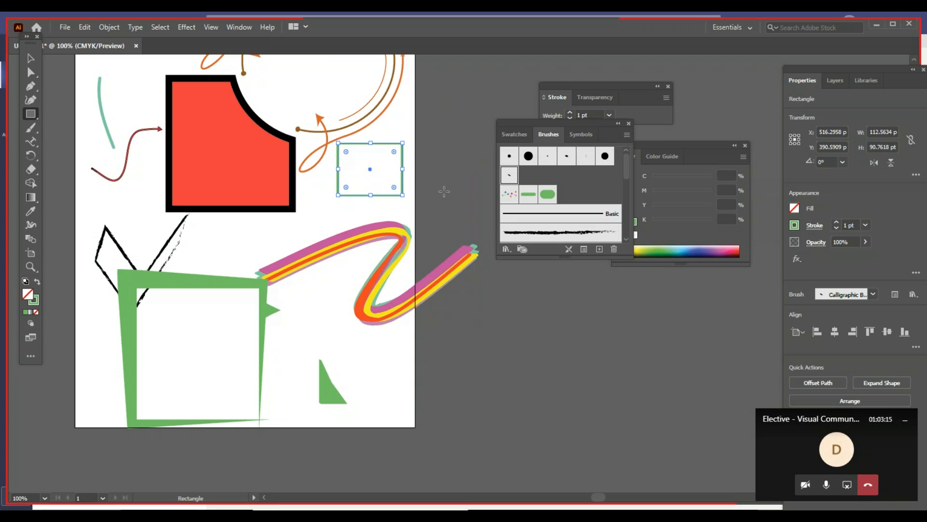
key("v")
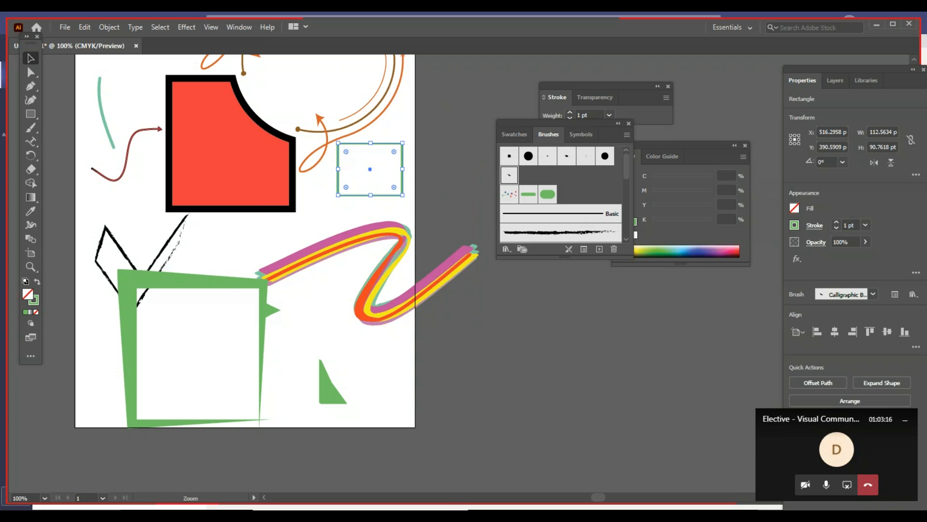
Step: Examine the calligraphic stroke on the sides of the outlined rectangle up close
key("z")
left_click(437, 196)
left_click_drag(454, 305, 308, 209)
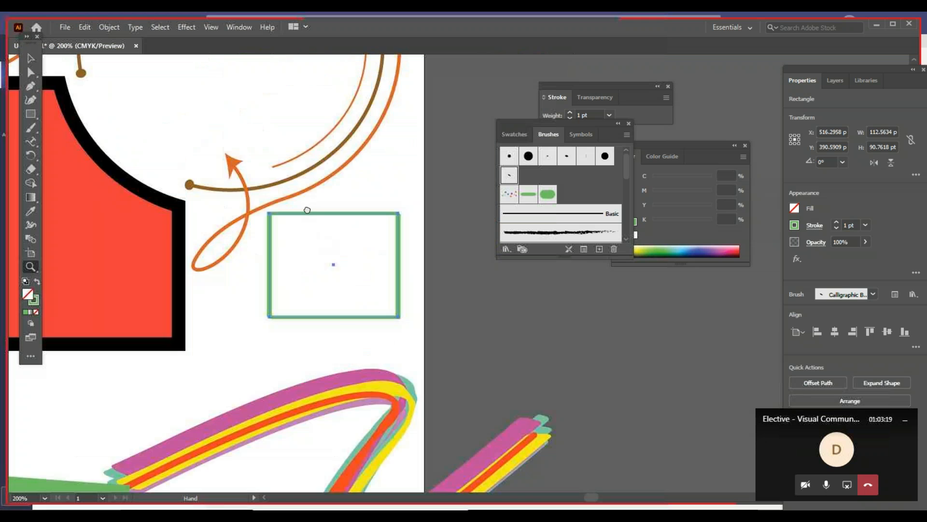
left_click(363, 292)
left_click_drag(422, 321, 320, 321)
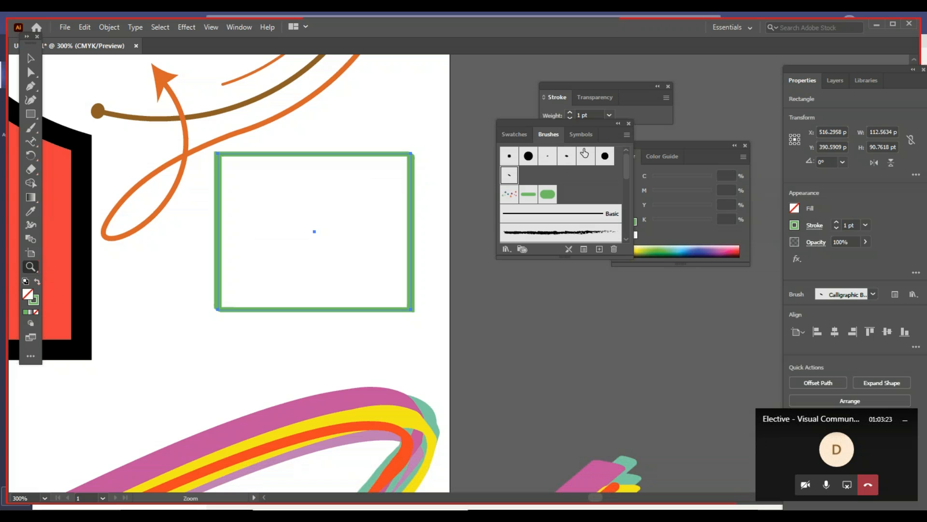
left_click(626, 135)
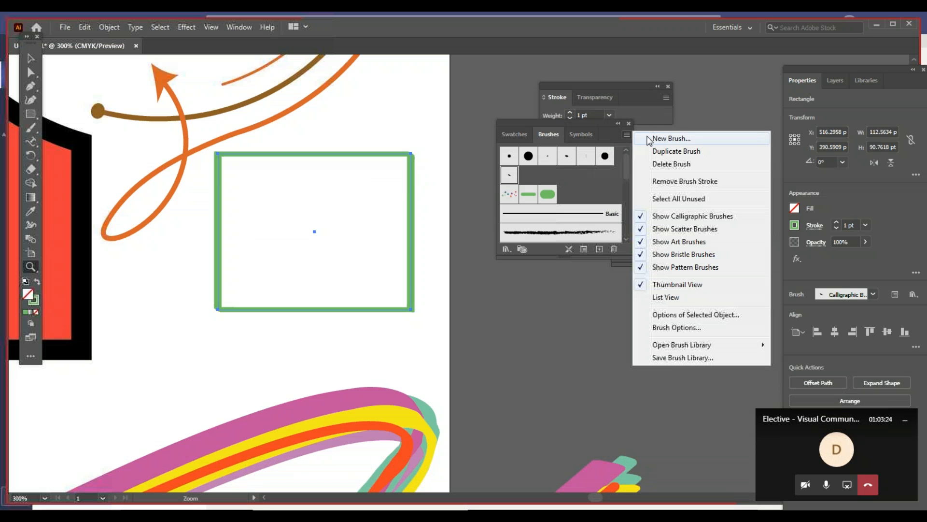
left_click(686, 139)
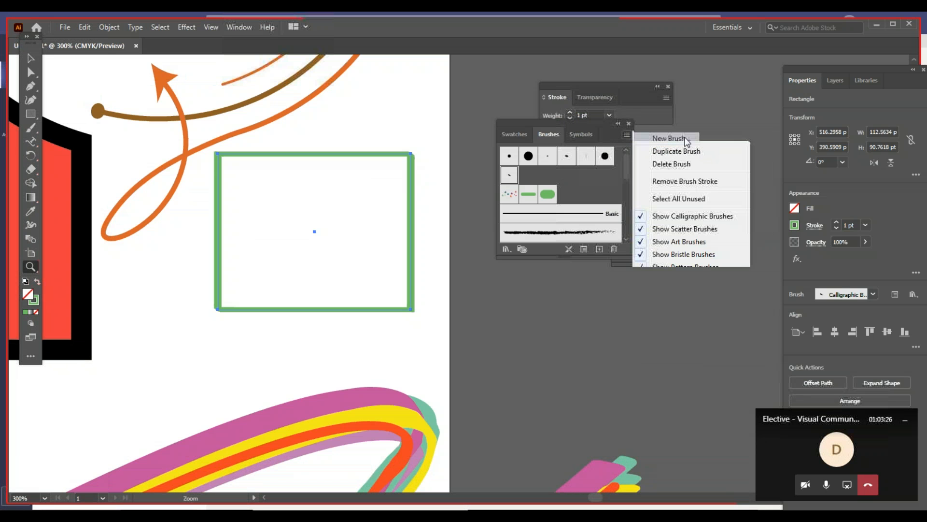
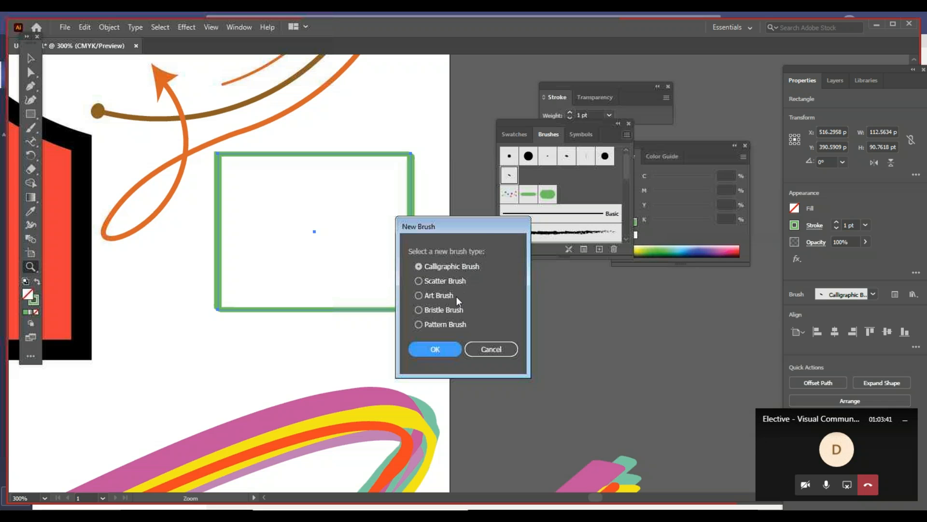
left_click(497, 354)
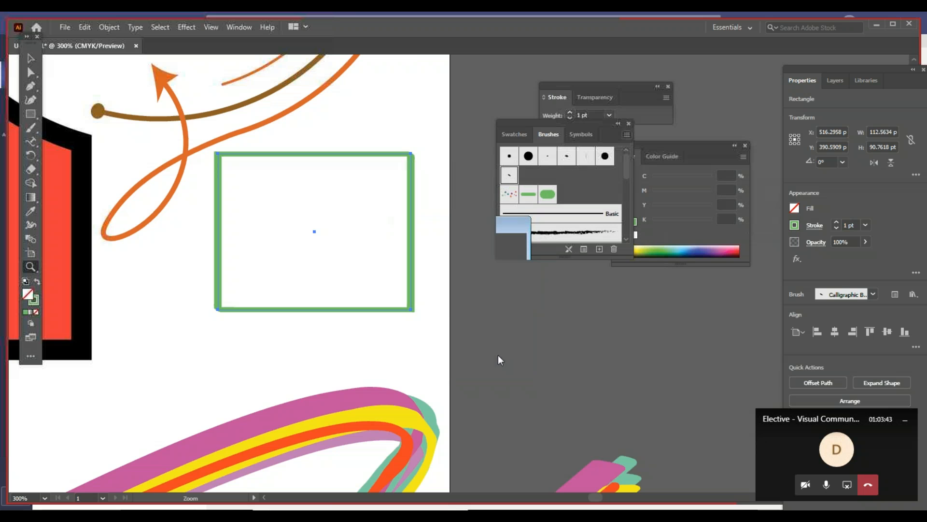
key("ctrl+minus")
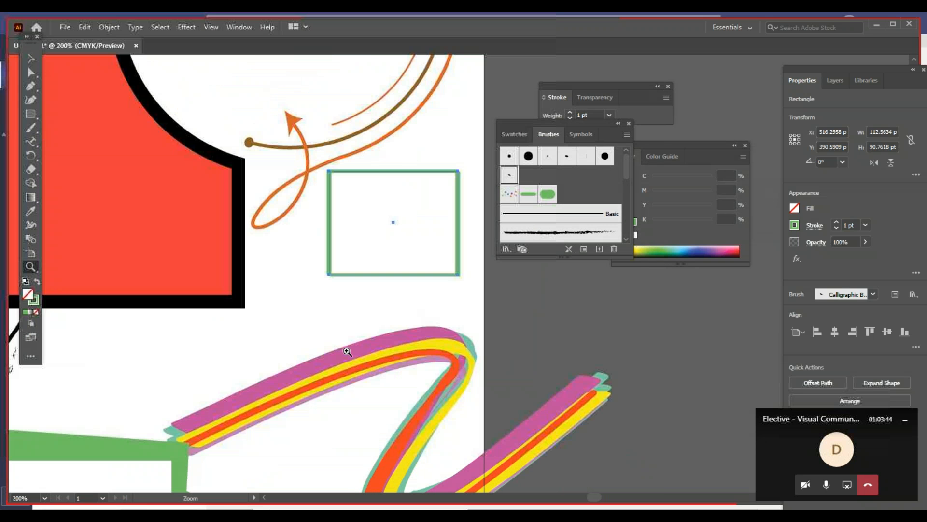
key("ctrl+minus")
key("ctrl+minus")
left_click(627, 135)
key("Escape")
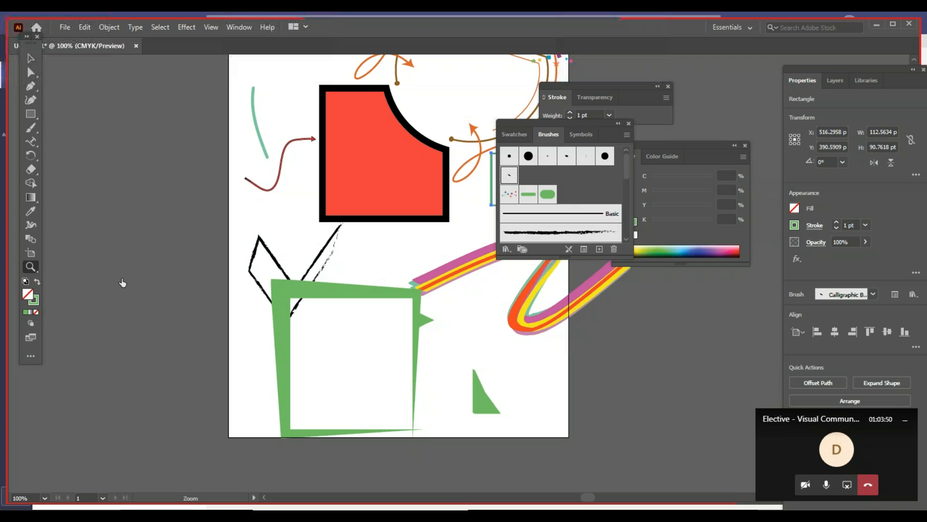
Step: Draw a rectangle about 44 by 59 pt beside the upper part of the teal curve, filled green with no stroke
left_click(31, 113)
left_click_drag(259, 75, 286, 109)
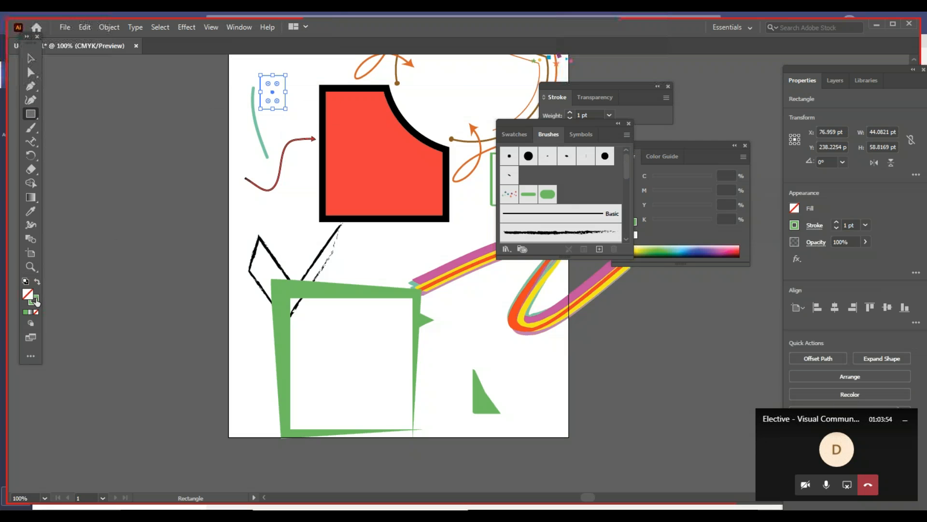
left_click(38, 281)
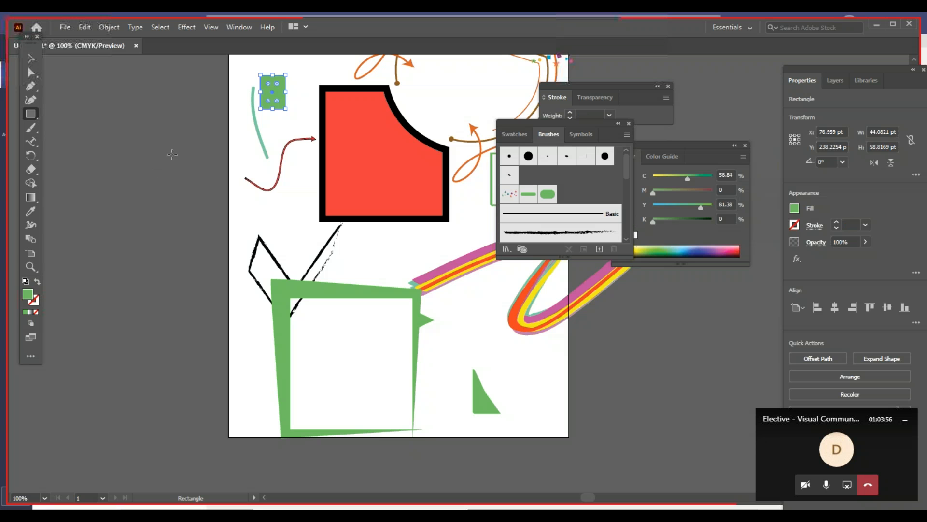
Step: Create a new Round Point bristle brush with a size of about 4.4 mm and a bristle length of 186%
left_click(666, 98)
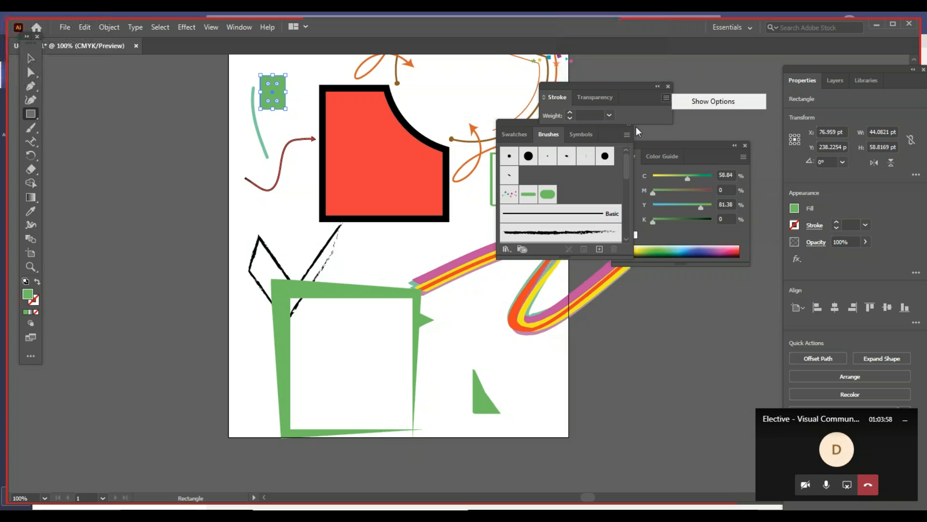
left_click(626, 135)
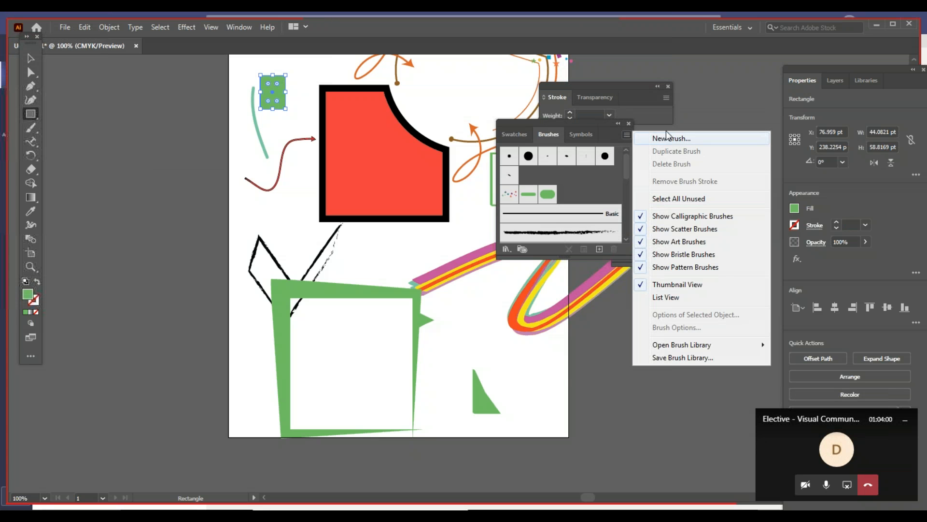
left_click(668, 139)
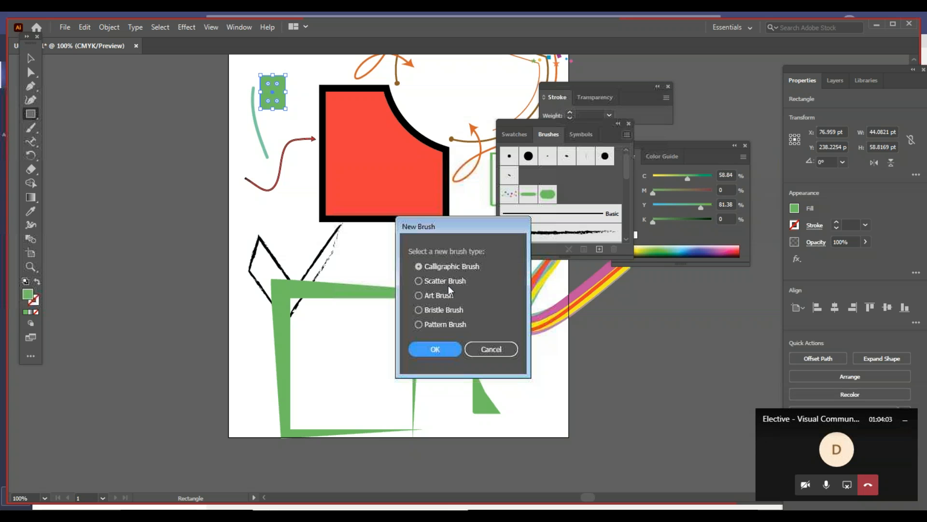
left_click(441, 310)
left_click(440, 349)
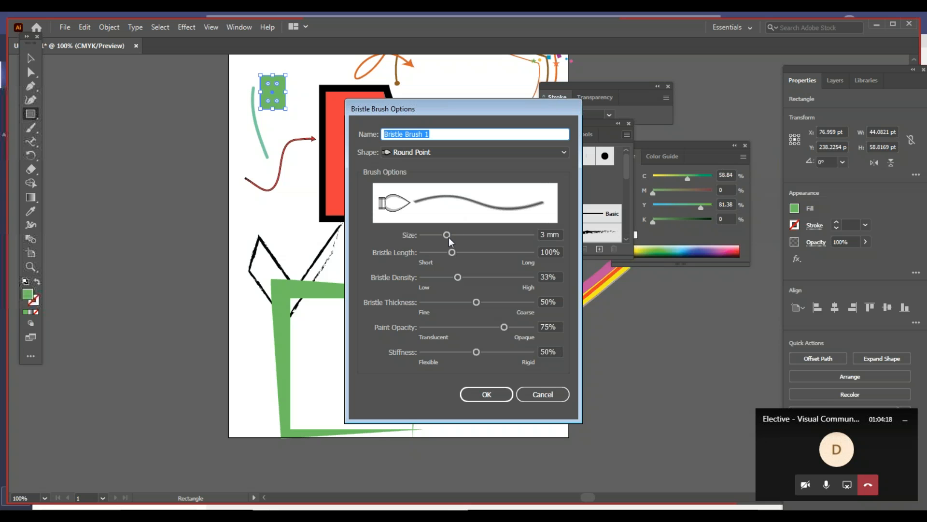
mouse_move(447, 235)
left_mouse_down()
mouse_move(465, 236)
mouse_move(467, 254)
left_mouse_up()
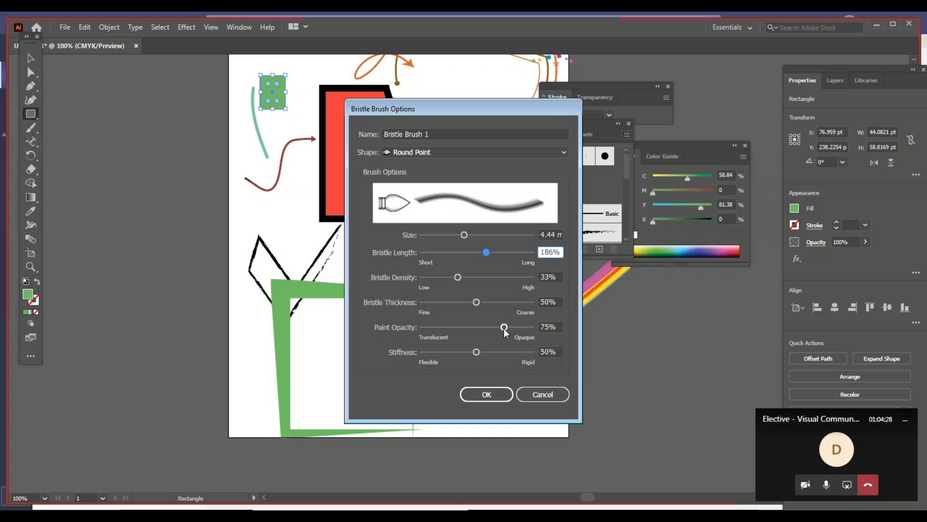
left_click(485, 395)
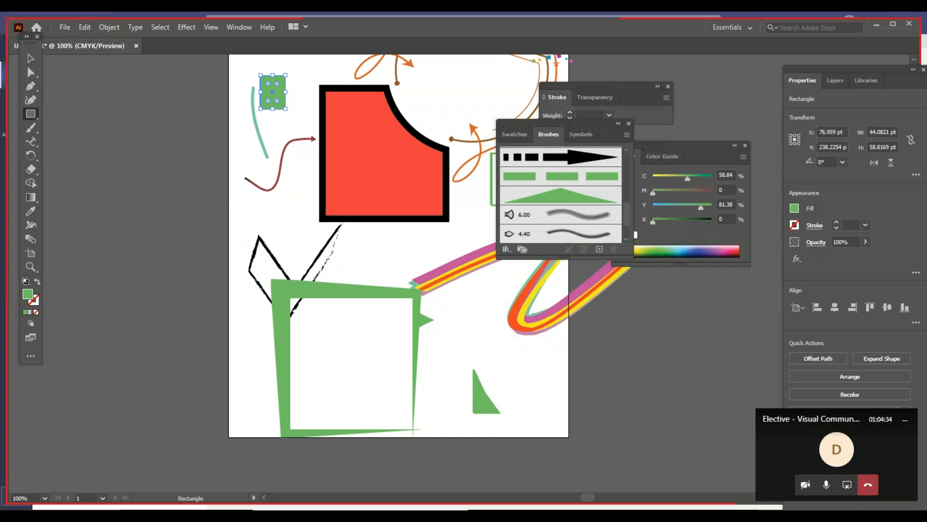
Step: Draw a green rectangle about 147 by 86 pt below the red shape and an open zigzag path about 159 by 333 pt over the green frame
mouse_move(267, 210)
left_mouse_down()
mouse_move(372, 252)
mouse_move(351, 258)
left_mouse_up()
left_click(33, 85)
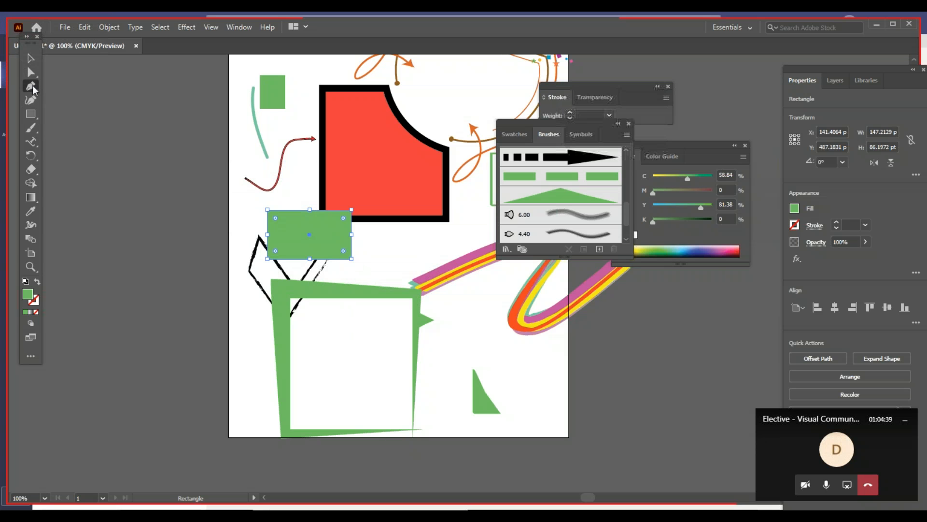
left_click(396, 259)
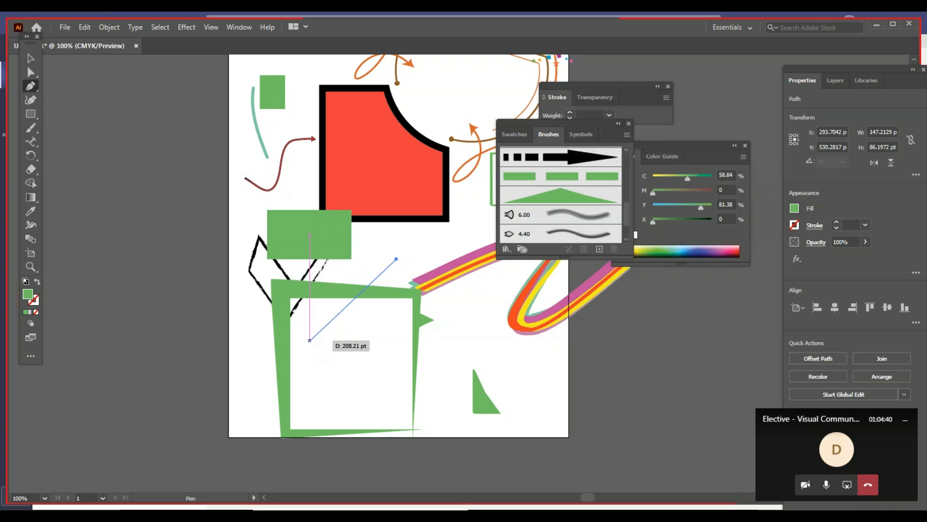
left_click_drag(309, 340, 334, 379)
left_click(397, 420)
left_click(312, 449)
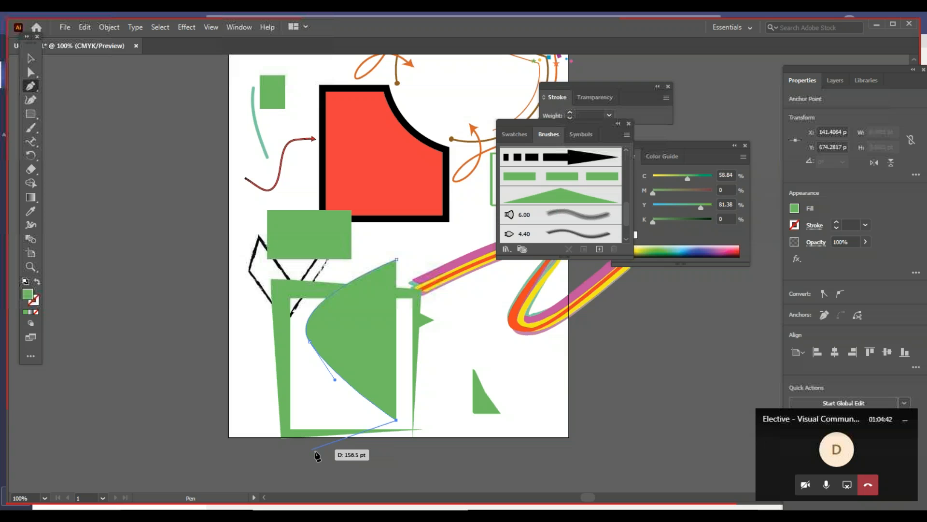
Step: Stroke the zigzag path with the 6.00 bristle brush and no fill, and move it up and right to about X 280, Y 620 pt
left_click(591, 220)
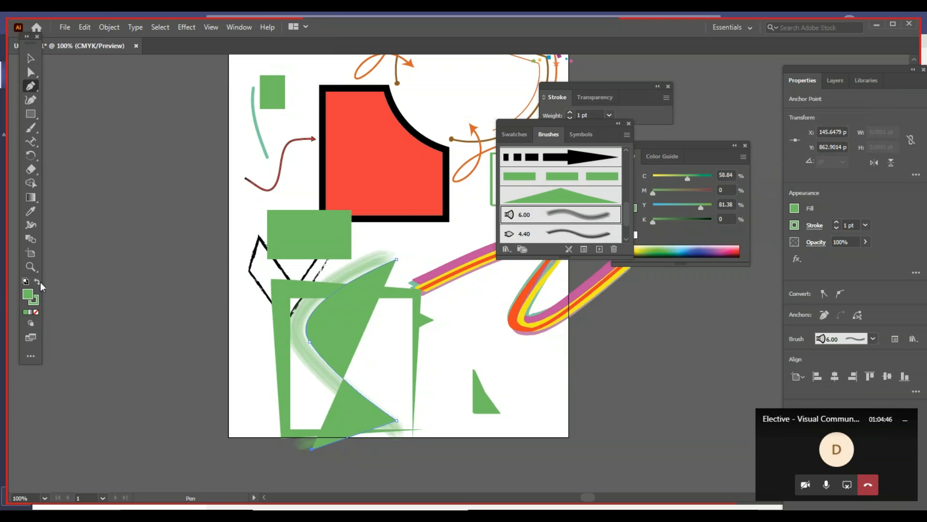
left_click(36, 312)
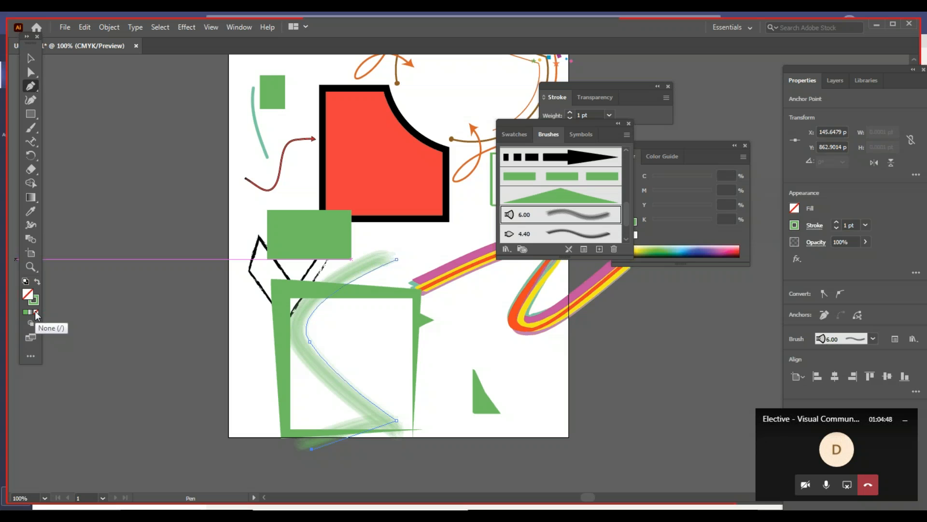
left_click(31, 61)
left_click(348, 428)
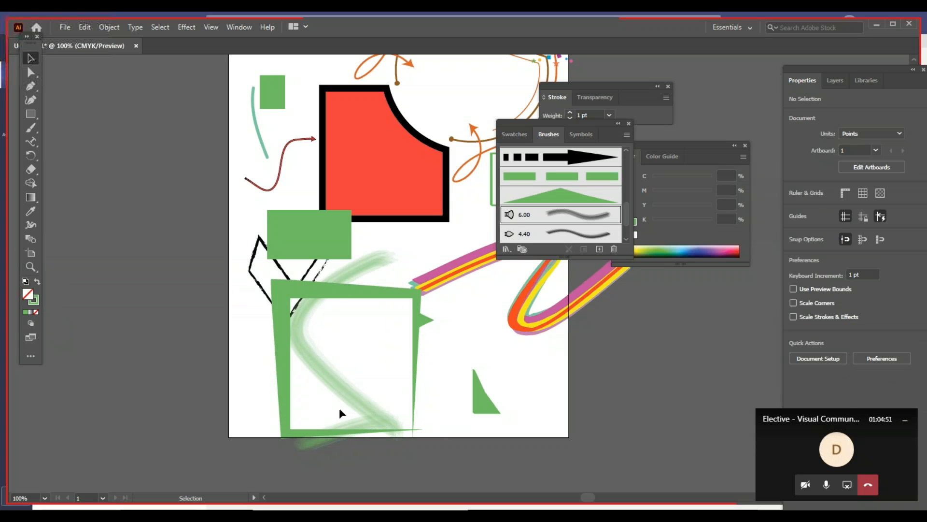
left_click(343, 393)
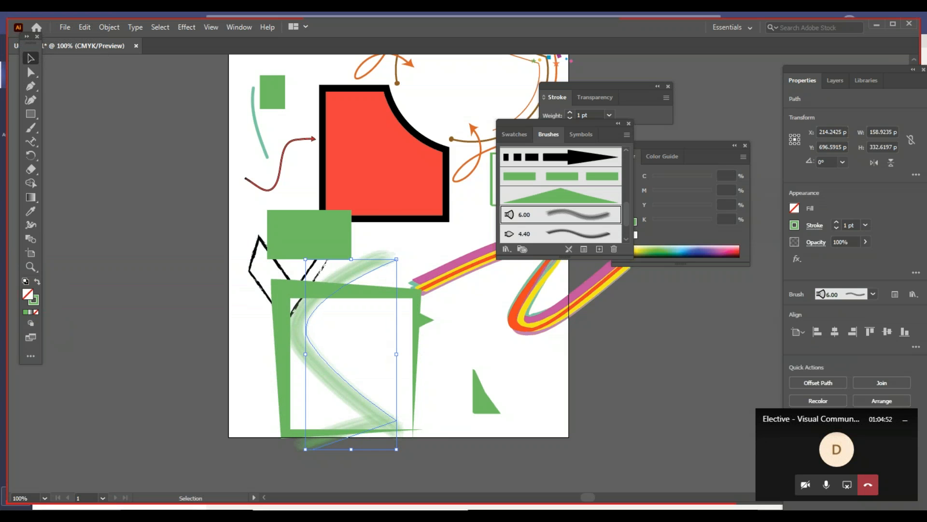
left_click_drag(344, 394, 381, 349)
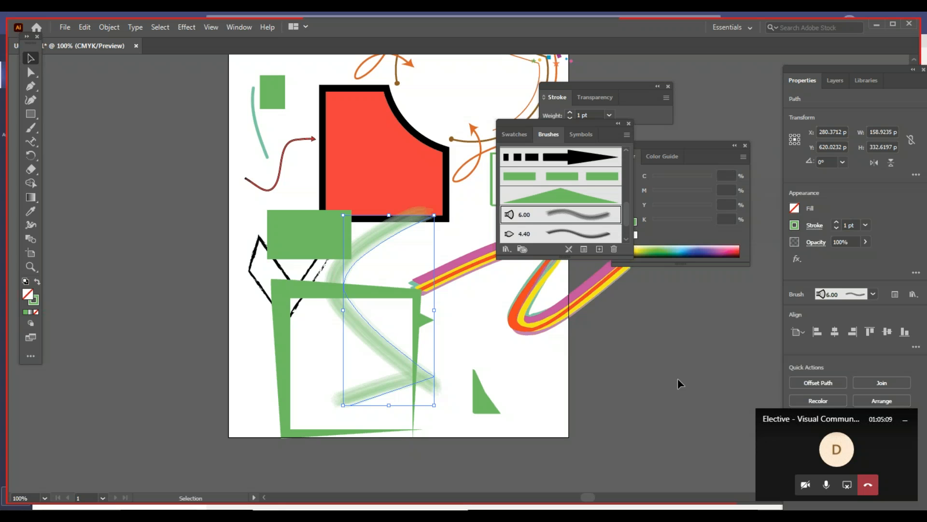
Step: Try the black diamond-patterned arrow brush and the straight black arrow brush on the large rounded path above the red shape
key("z")
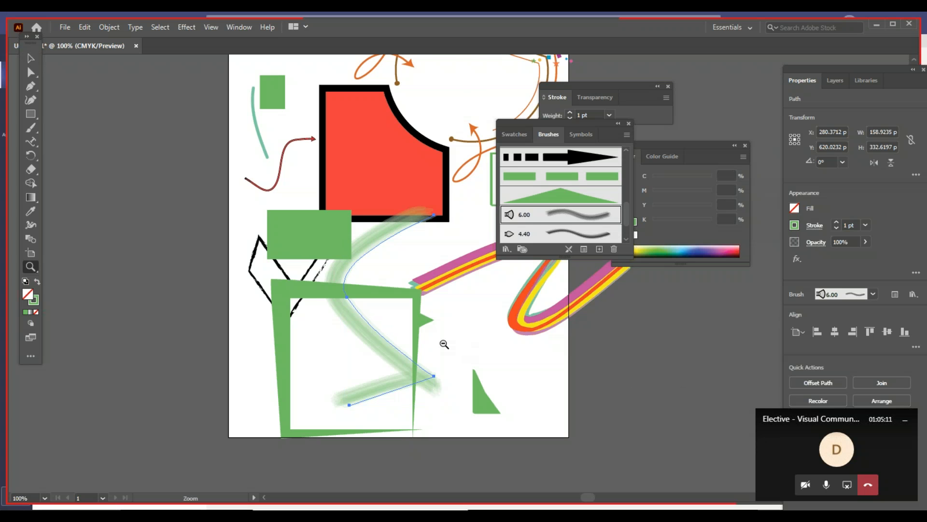
left_click(444, 344, "alt")
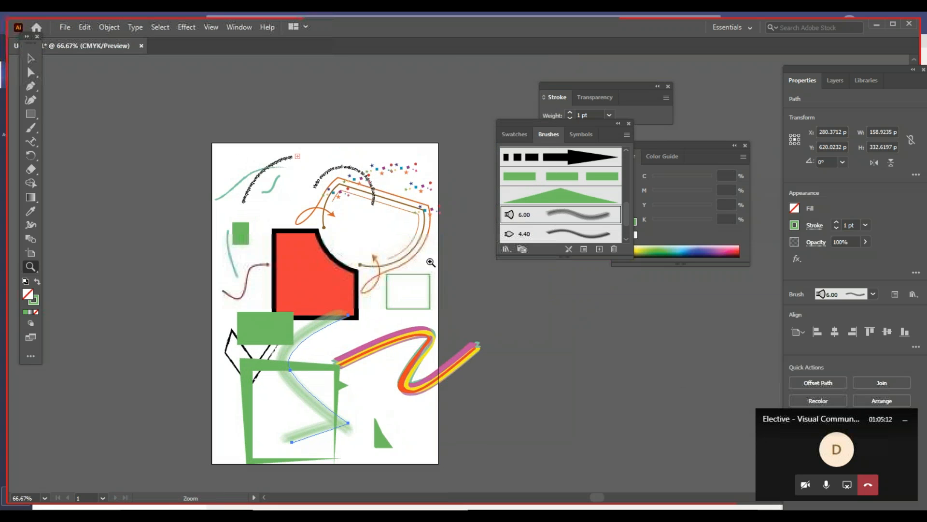
key("v")
left_click(395, 211)
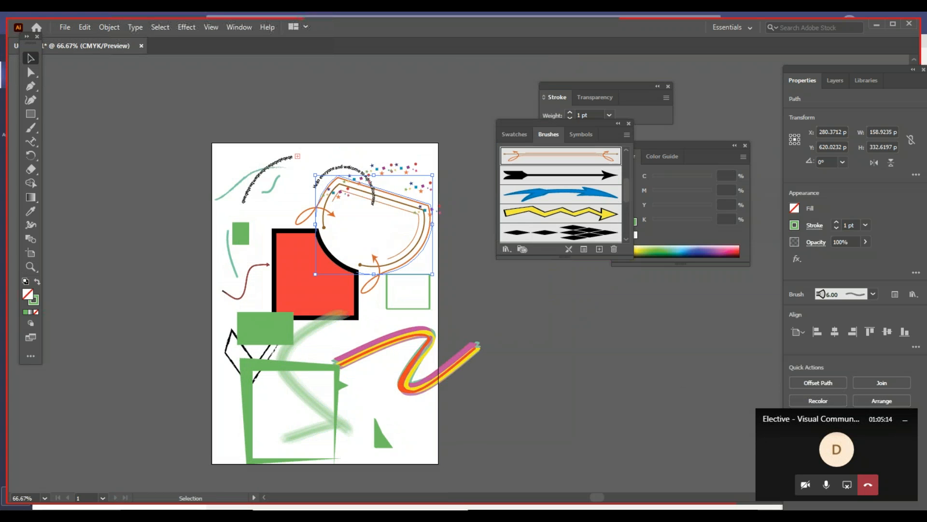
left_click(580, 237)
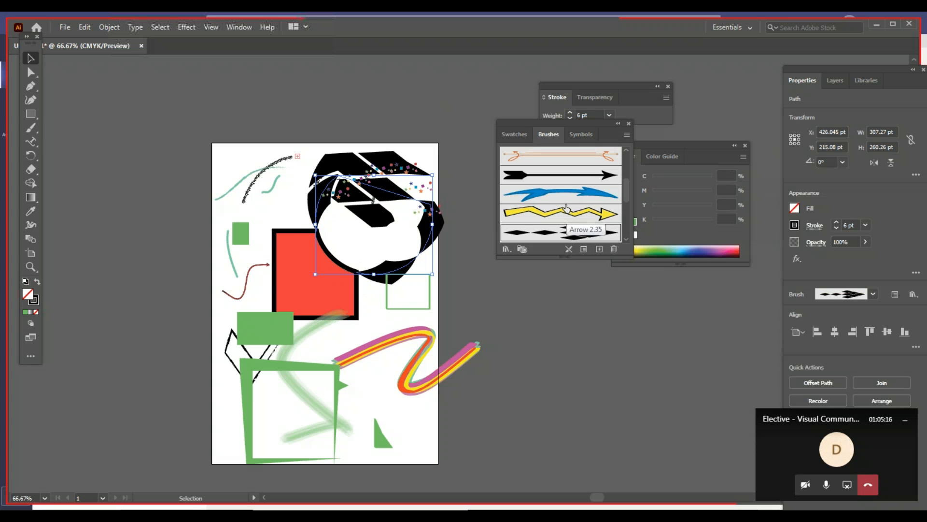
left_click(560, 175)
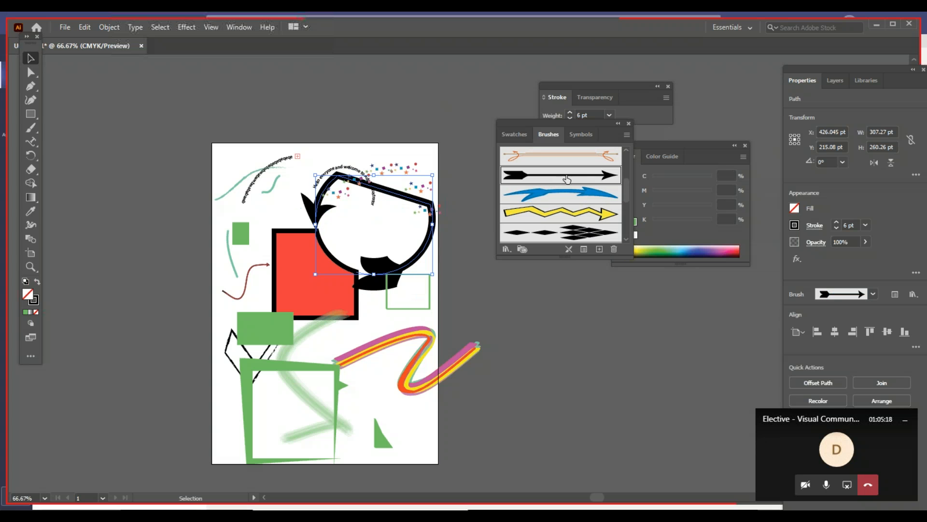
Step: Apply the rough black charcoal-style art brush to the large rounded path above the red shape
left_click(465, 235)
left_click(322, 249)
scroll(560, 193, "up", 1)
left_click(590, 152)
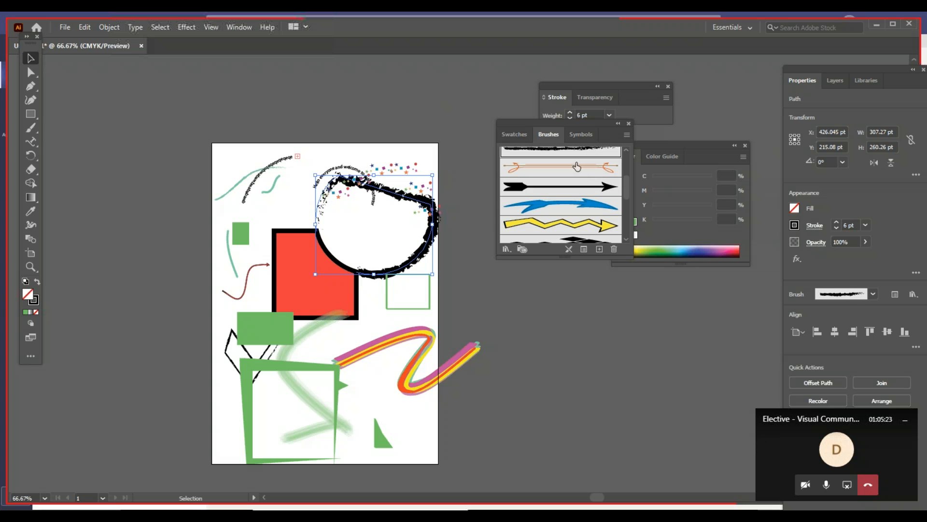
key("ctrl+shift+a")
key("z")
left_click(375, 216)
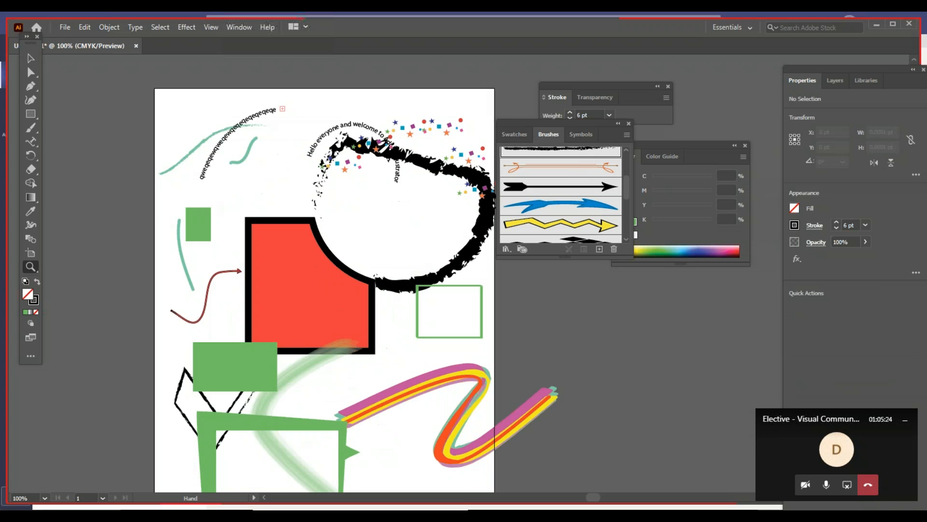
key("v")
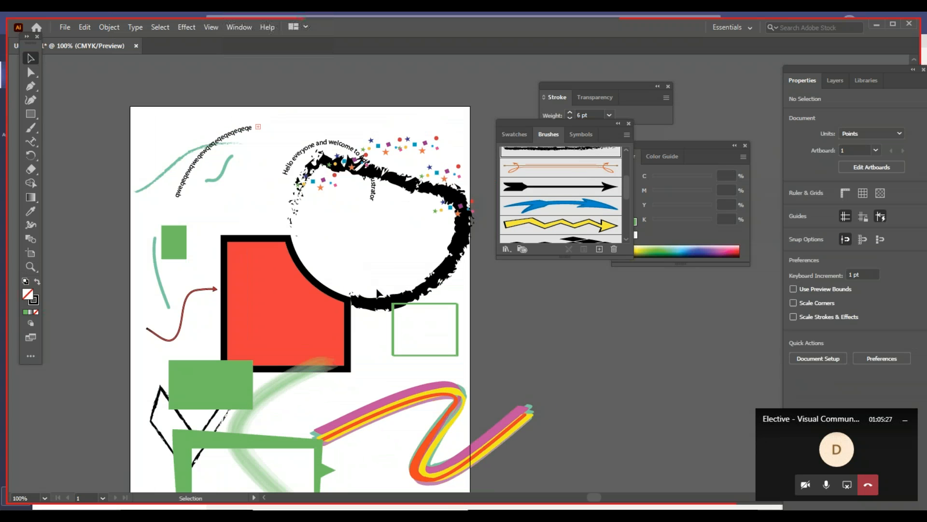
left_click(461, 227)
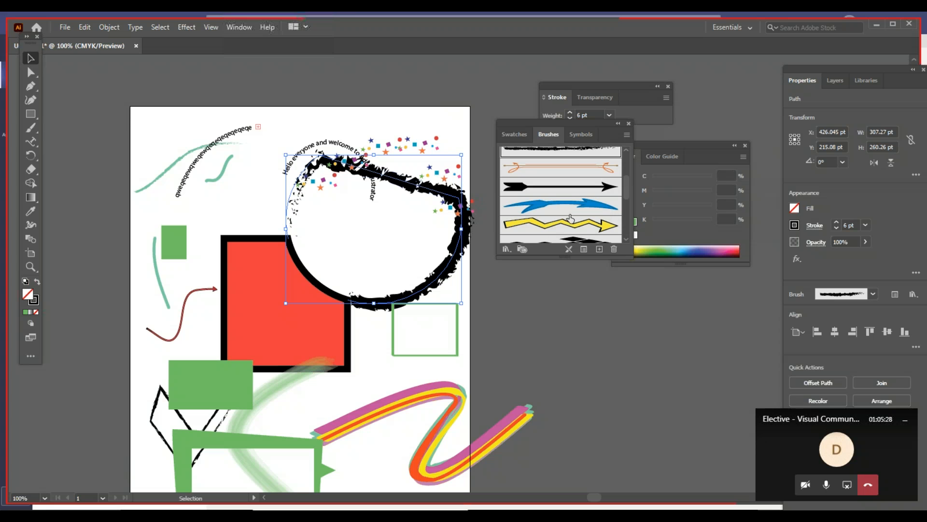
left_click(181, 255)
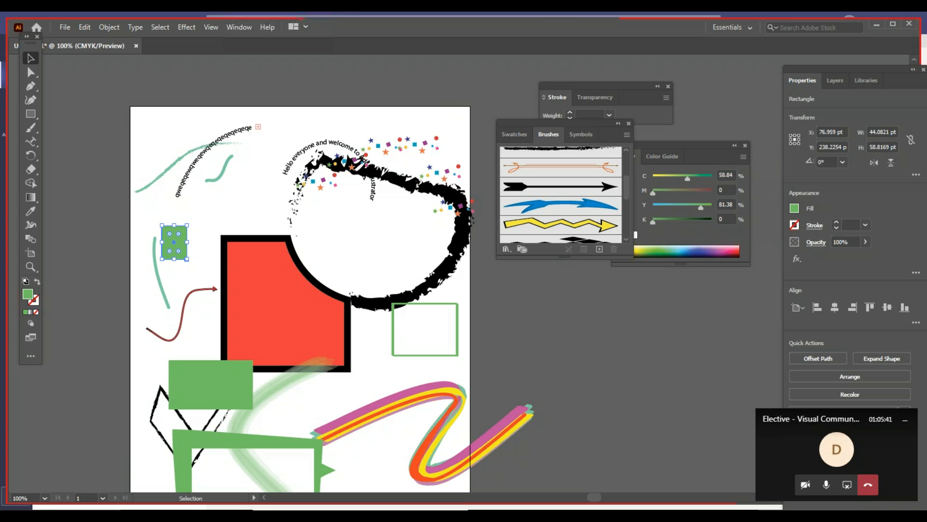
left_click(624, 137)
left_click(642, 140)
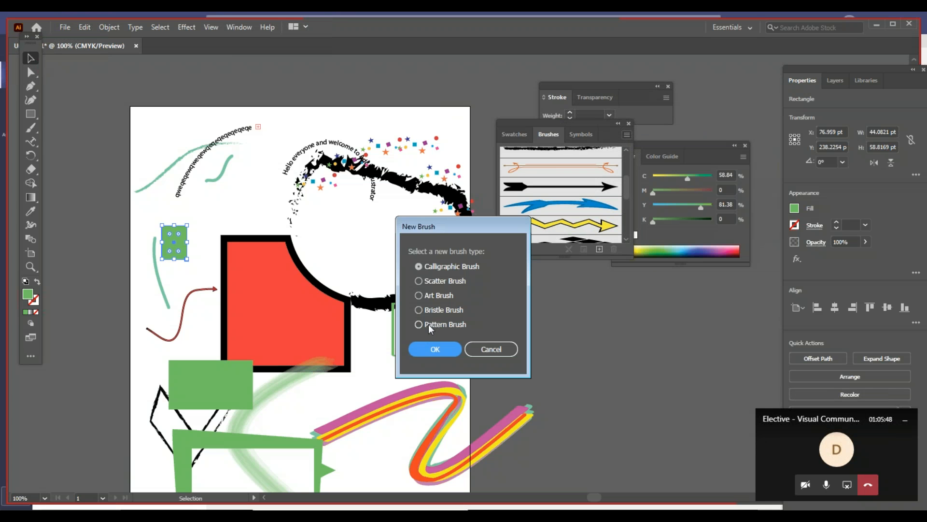
left_click(428, 323)
left_click(422, 353)
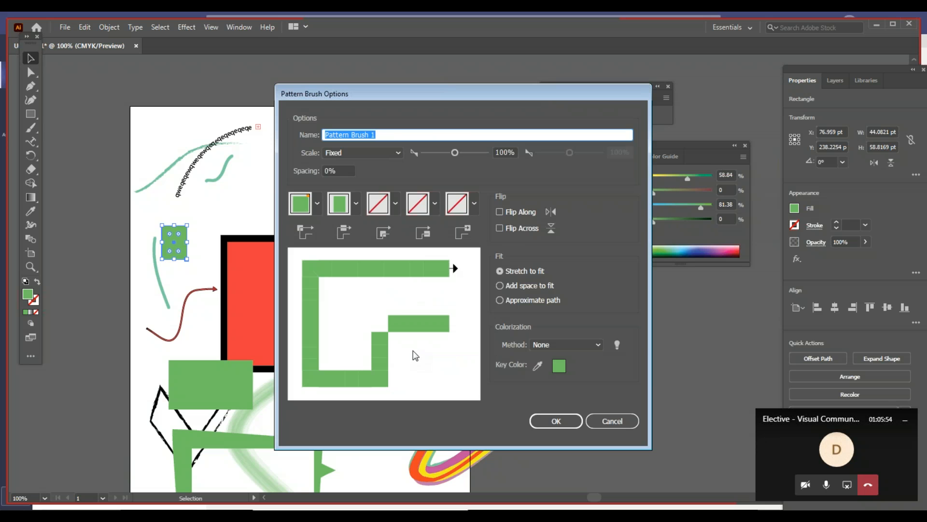
left_click(612, 421)
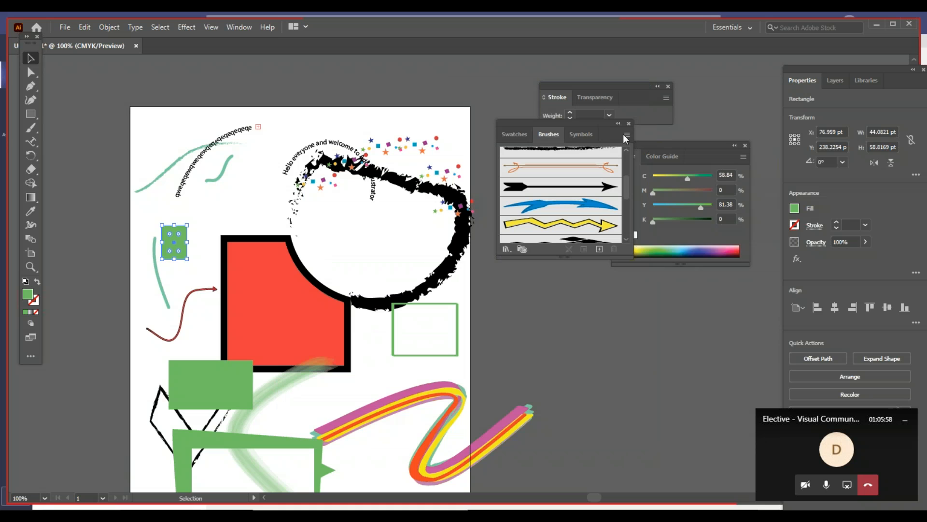
left_click(624, 136)
left_click(665, 138)
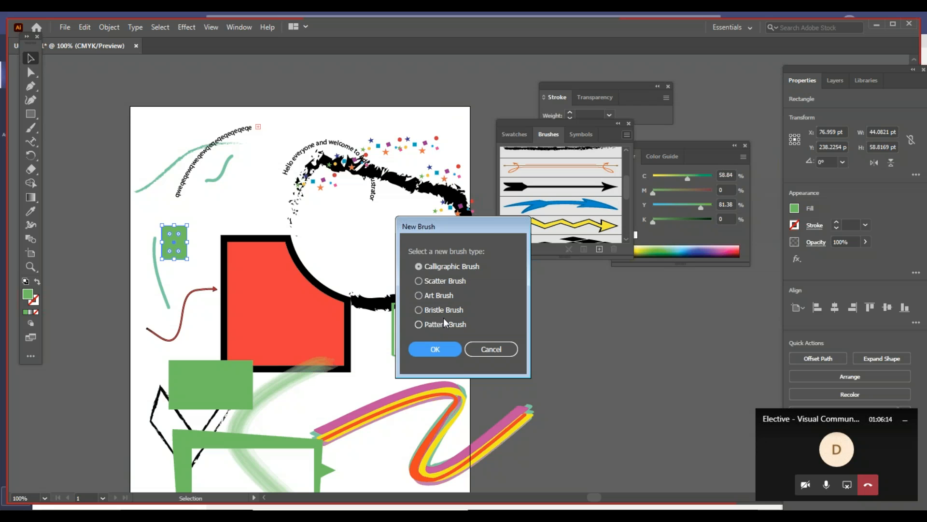
key("Escape")
Step: Delete all artwork in the document so the artboard is empty
left_click(31, 114)
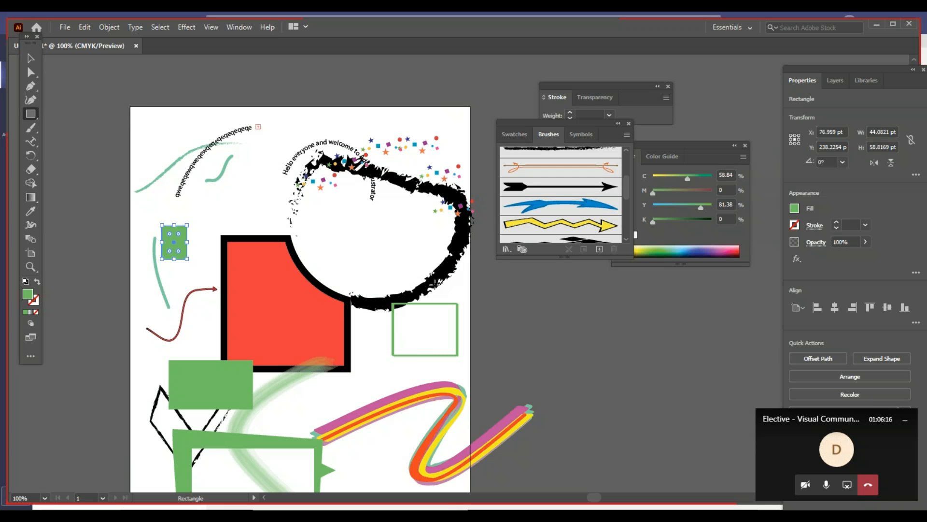
left_click_drag(323, 230, 369, 262)
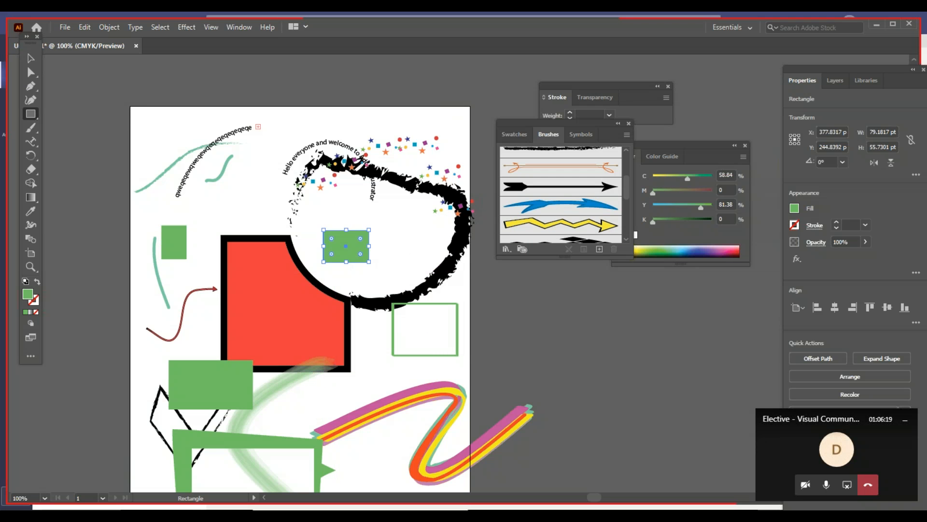
key("z")
left_click(274, 305, "alt")
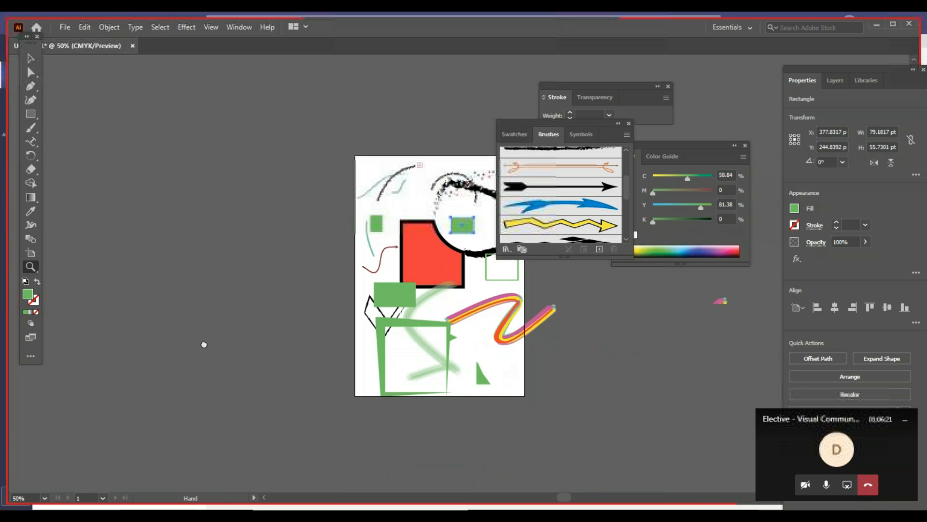
left_click_drag(204, 344, 116, 352)
key("ctrl+a")
key("v")
key("Delete")
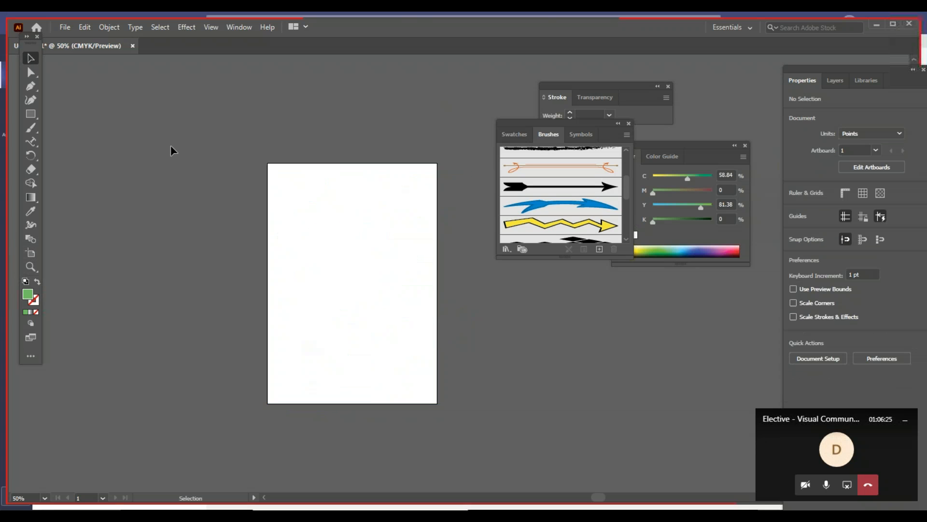
Step: Draw a green square about 454 pt wide on the artboard and apply the orange double-ended arrow brush to its outline
left_click(30, 114)
mouse_move(303, 202)
left_mouse_down()
mouse_move(358, 296)
mouse_move(391, 327)
mouse_move(377, 332)
left_mouse_up()
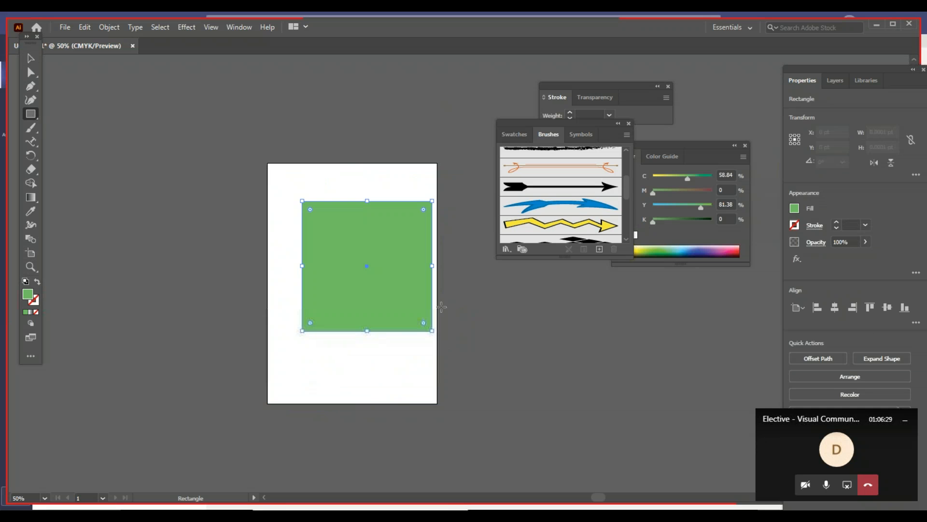
left_click(565, 174)
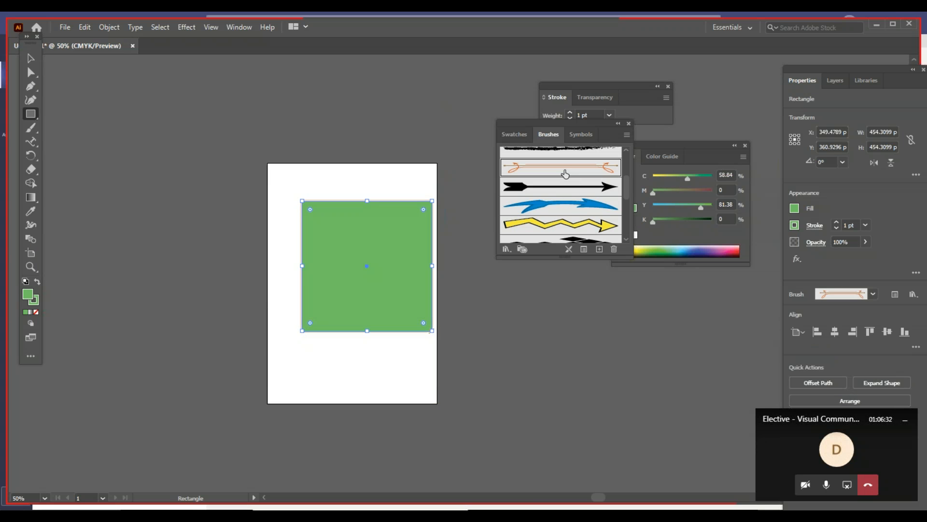
Step: Open the Pattern Arrows brush library from the Arrows category
scroll(566, 175, "up", 3)
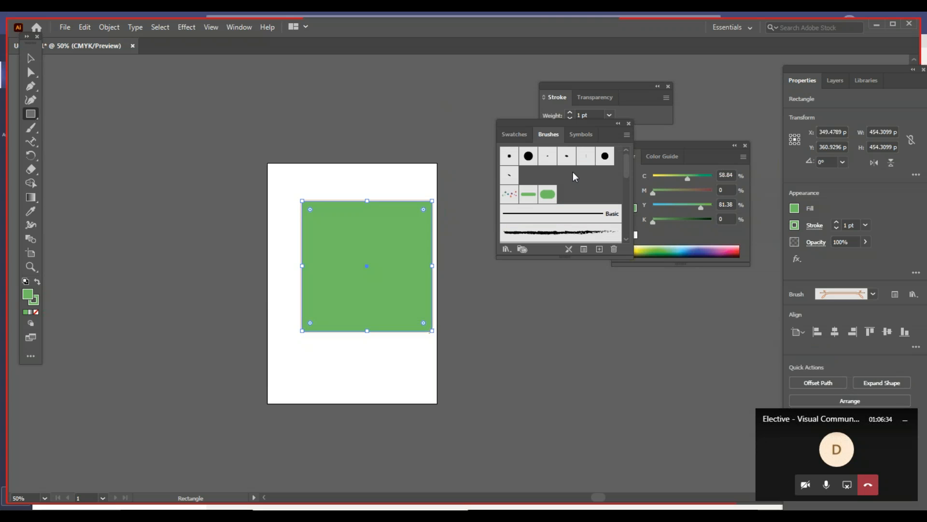
left_click(524, 138)
left_click(506, 250)
left_click(555, 130)
left_click(548, 134)
left_click(505, 250)
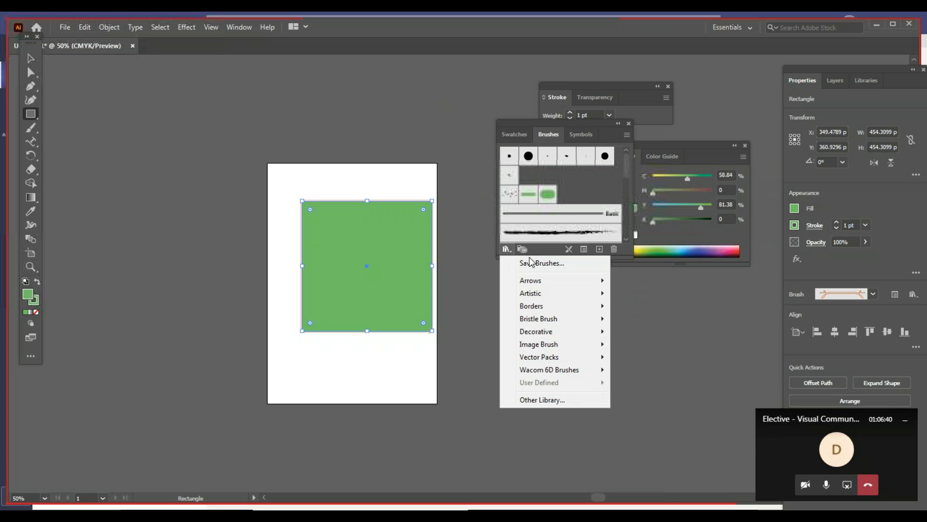
mouse_move(556, 295)
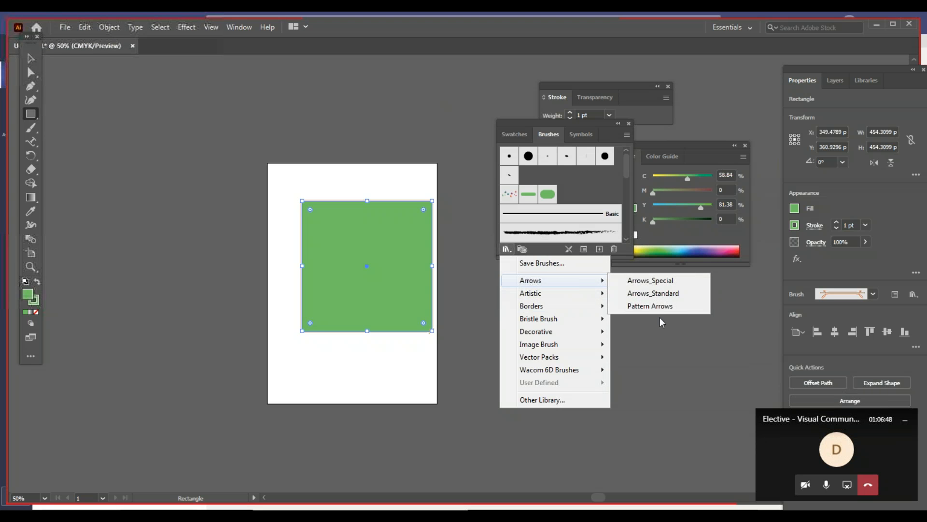
left_click(661, 307)
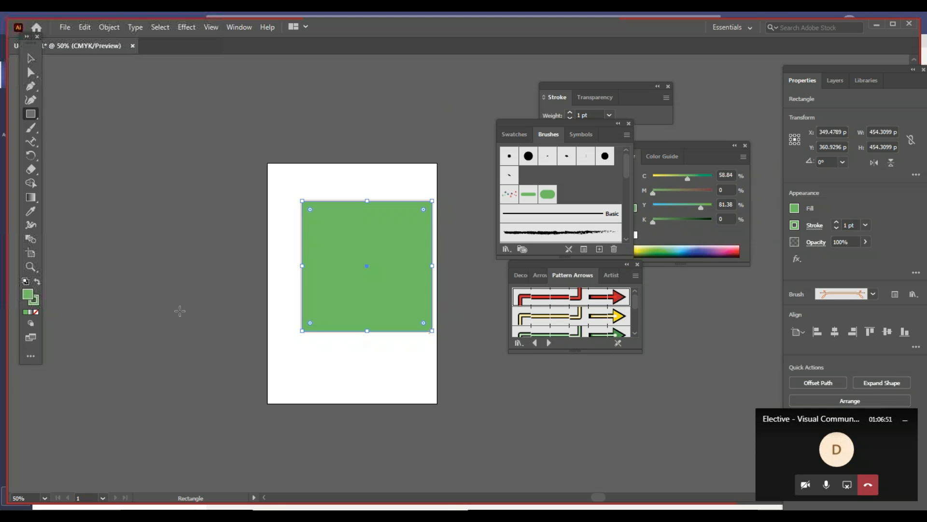
Step: Remove the square's fill and stroke it with the yellow pattern arrow brush at a weight of 20 pt
left_click(38, 312)
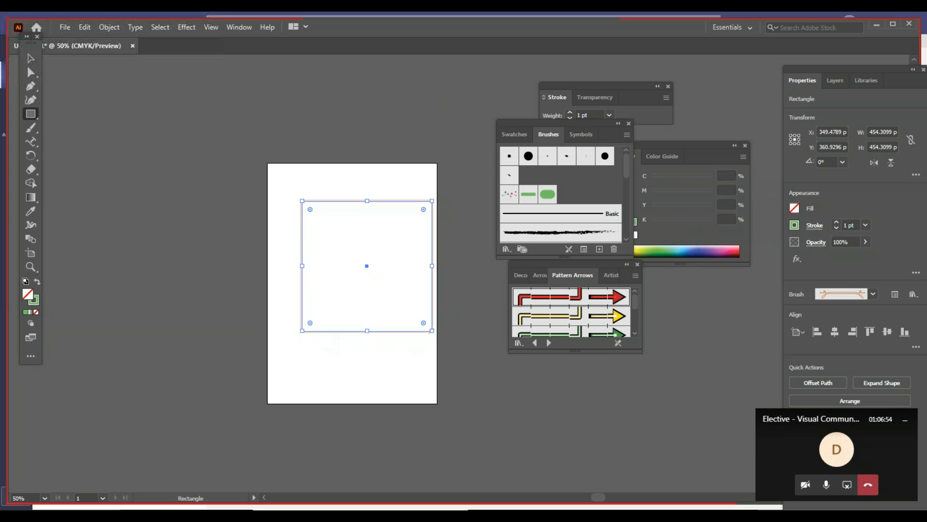
left_click(597, 316)
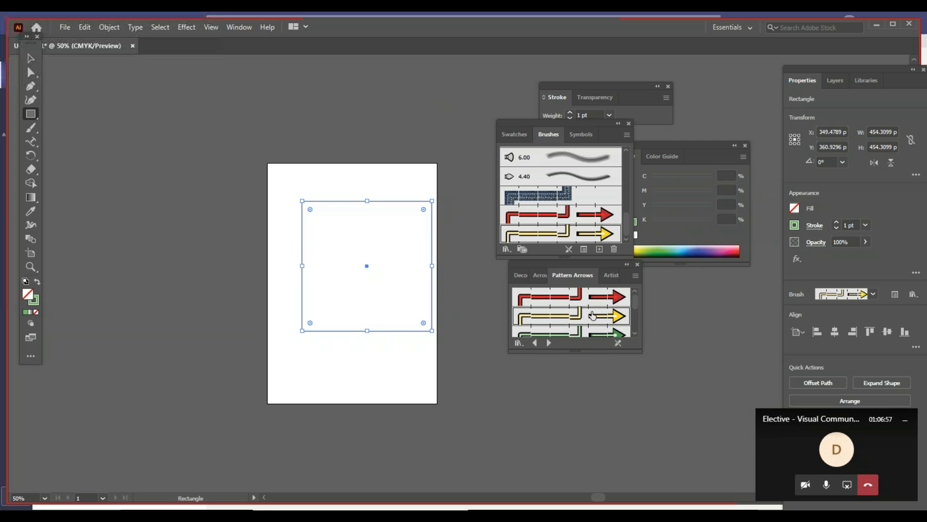
key("z")
left_click(307, 333)
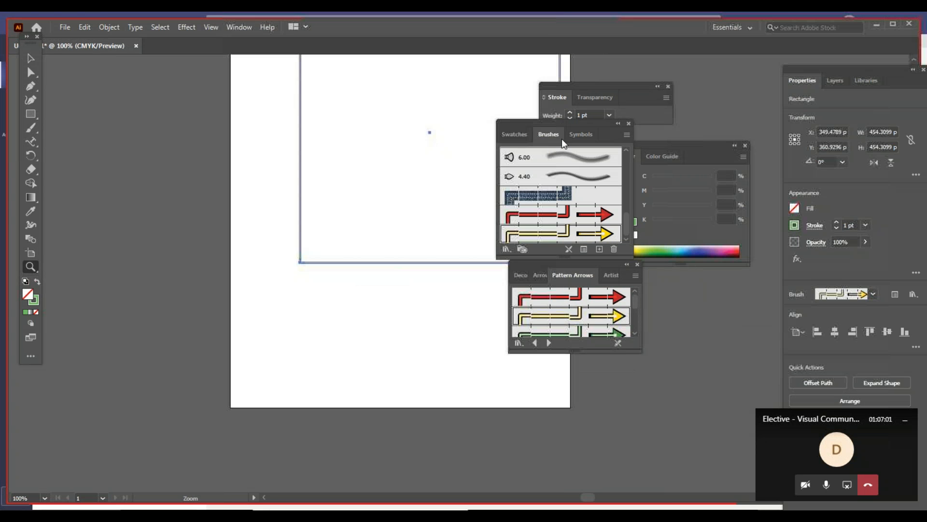
left_click(587, 115)
type("20")
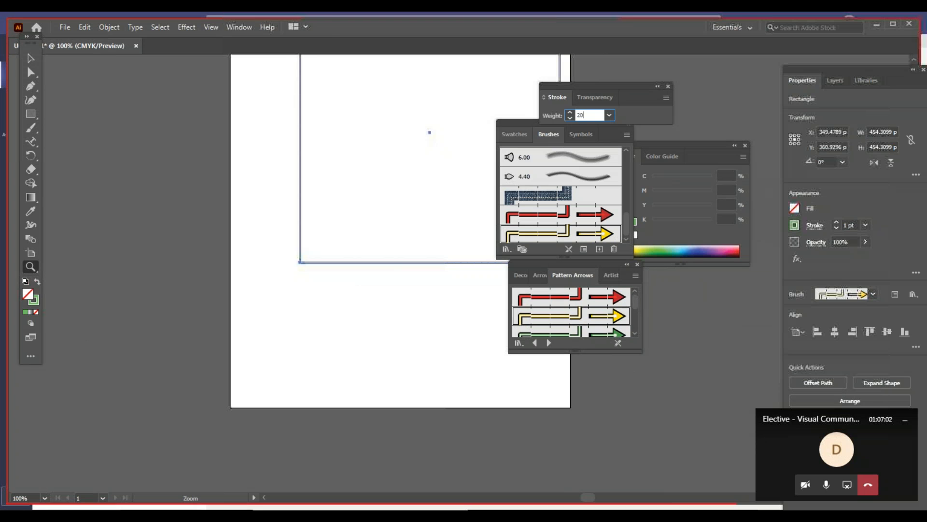
key("Return")
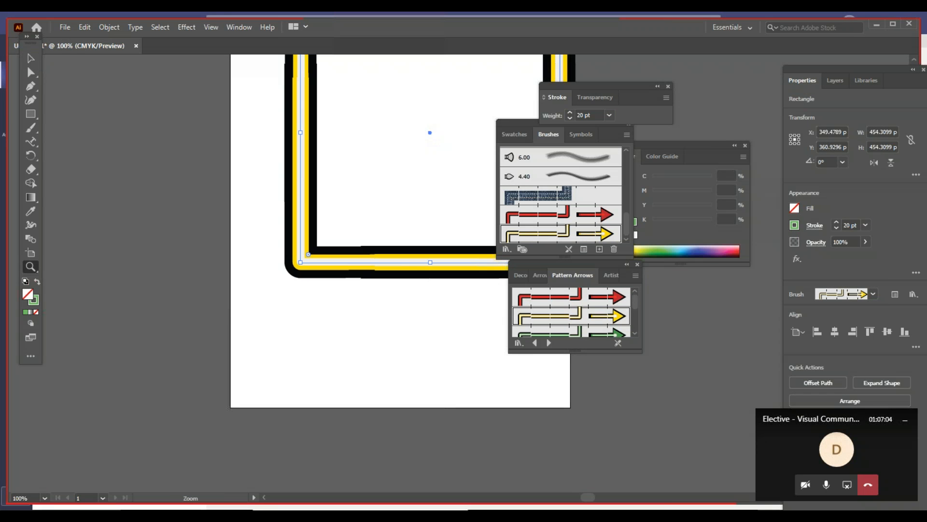
key("ctrl+minus")
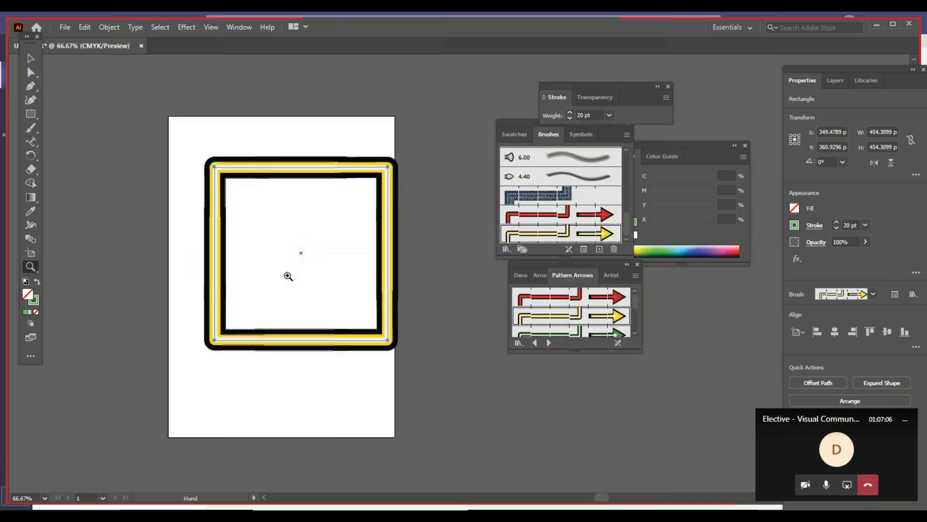
left_click(312, 288)
left_click_drag(369, 218, 263, 242)
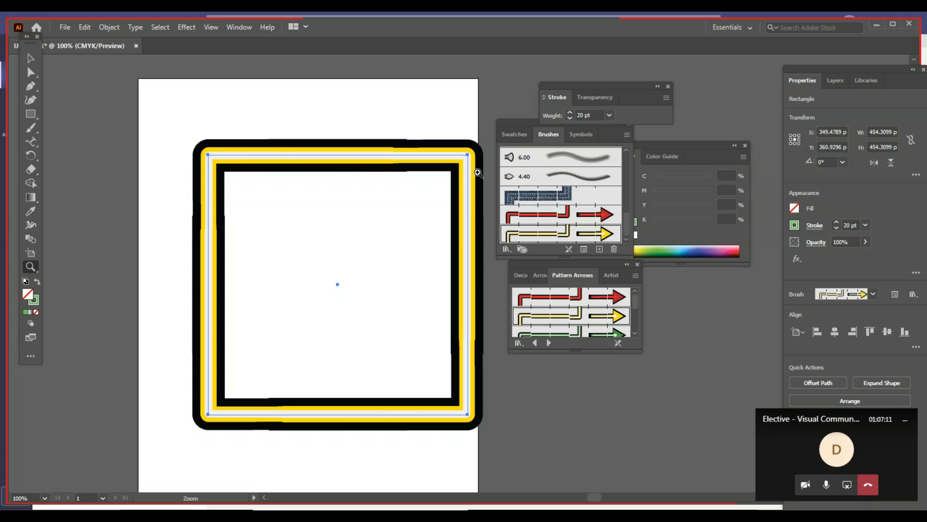
Step: Draw a trial green-stroked rectangle about 141 by 262 pt beside the yellow frame and delete it
left_click(32, 115)
key("a")
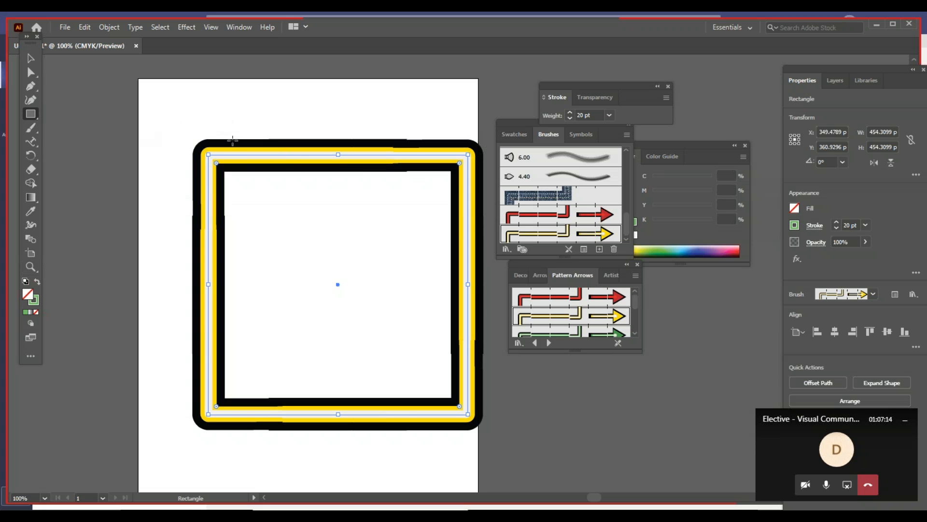
mouse_move(76, 146)
left_mouse_down()
mouse_move(145, 302)
mouse_move(157, 296)
left_mouse_up()
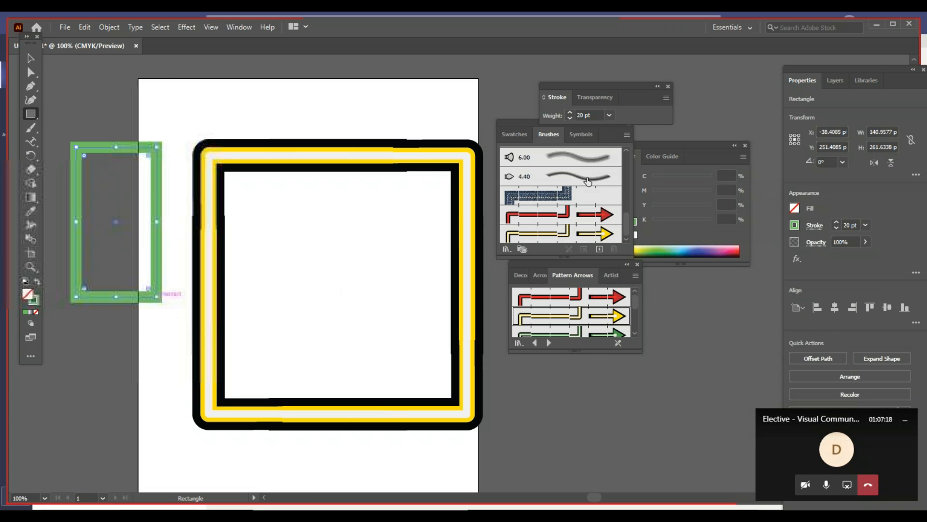
scroll(587, 205, "up", 3)
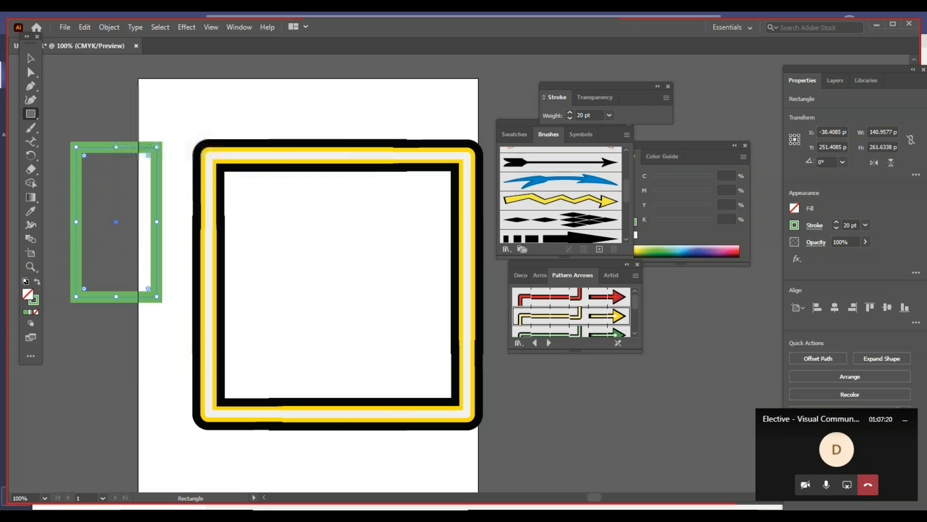
scroll(580, 216, "up", 4)
left_click(580, 216)
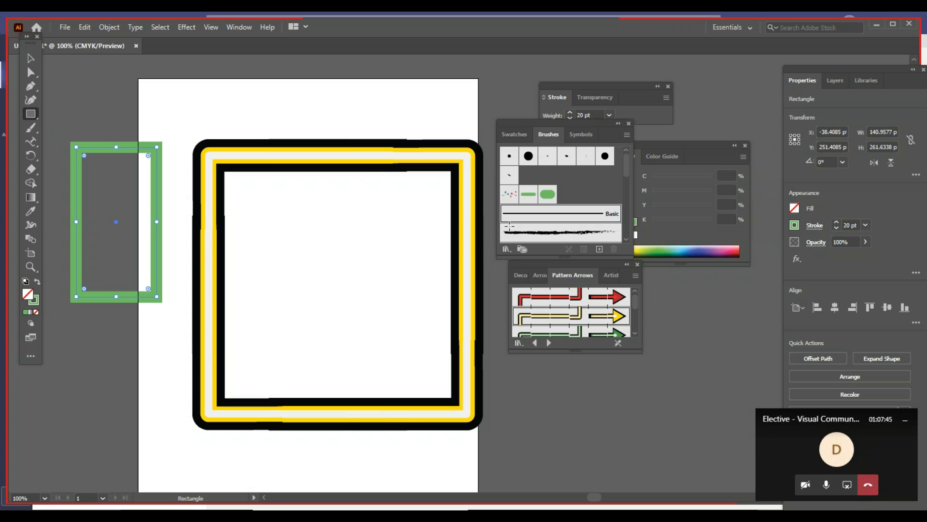
key("Delete")
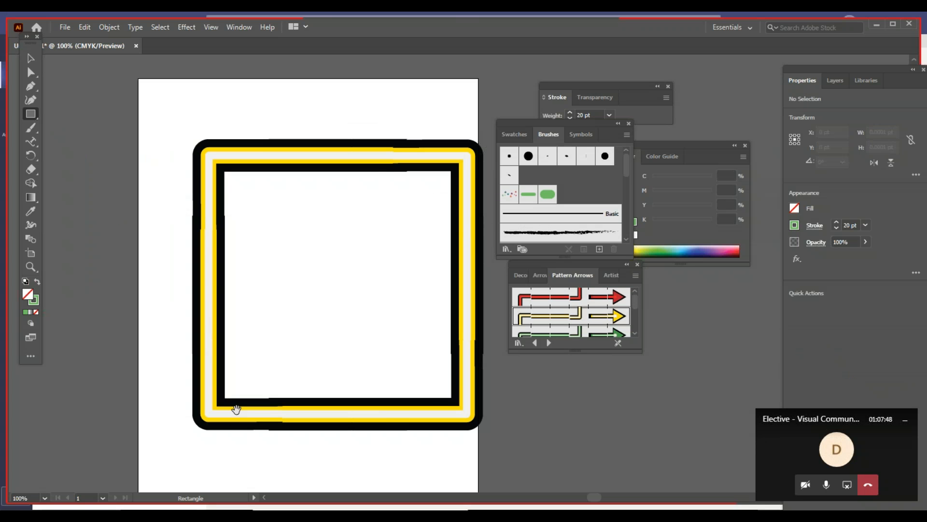
Step: Draw a rectangle about 132 by 27 pt below the yellow frame and swap its colours to a green fill without stroke
scroll(232, 406, "down", 5)
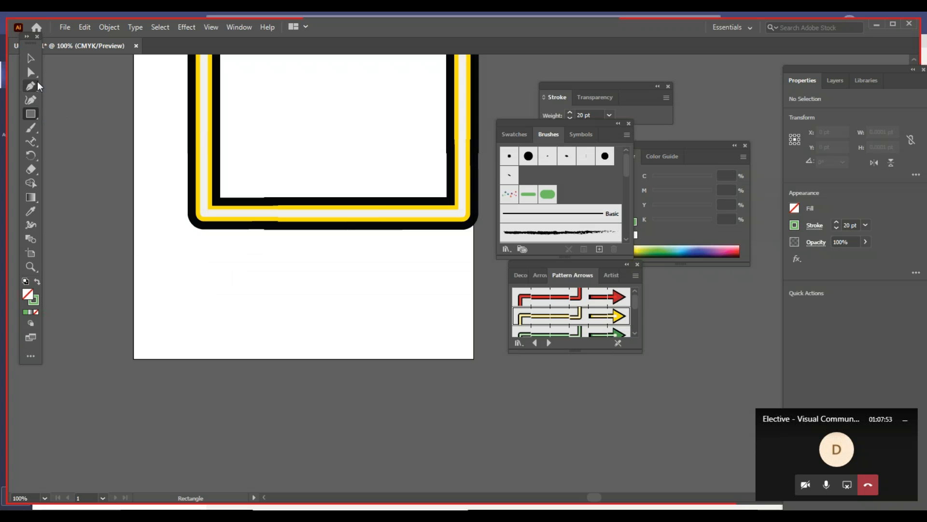
left_click_drag(222, 264, 298, 280)
left_click(37, 281)
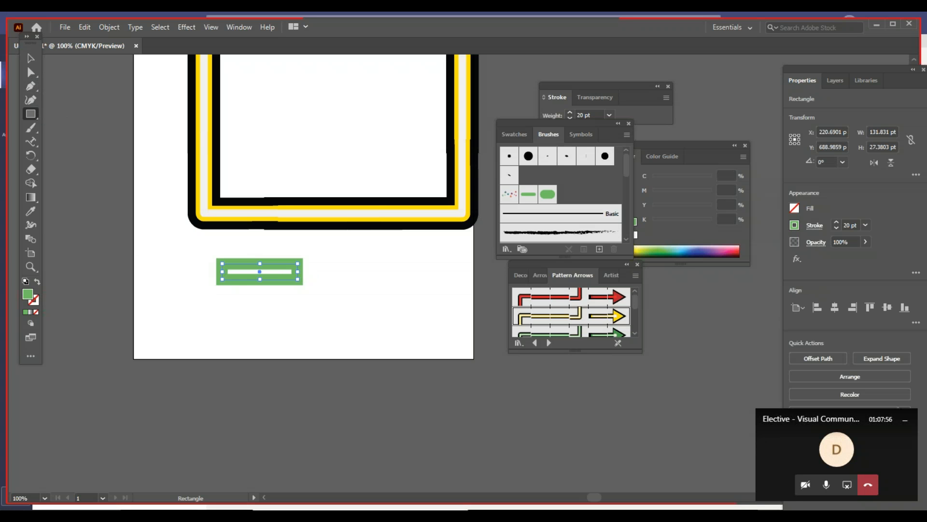
left_click(31, 57)
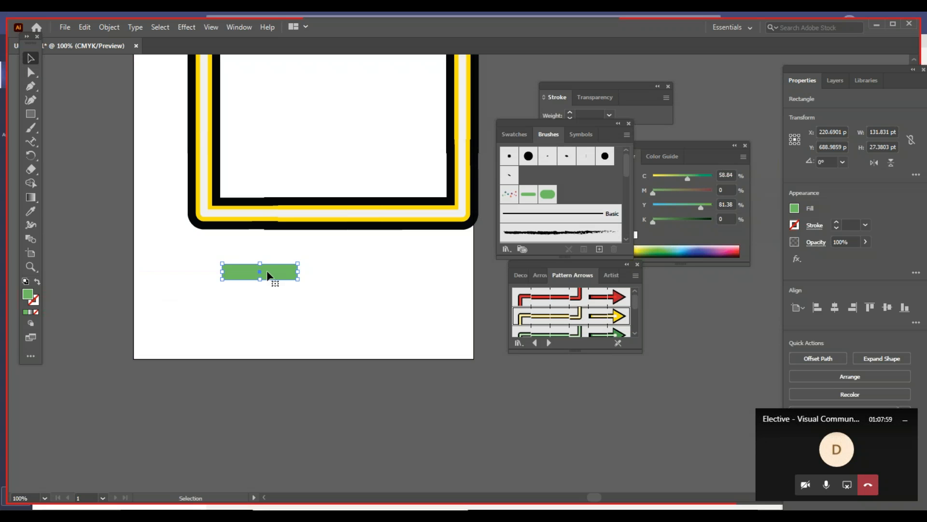
Step: Duplicate the green bar to its right and move the copy to about X 394, Y 687 pt
left_click_drag(280, 274, 371, 289)
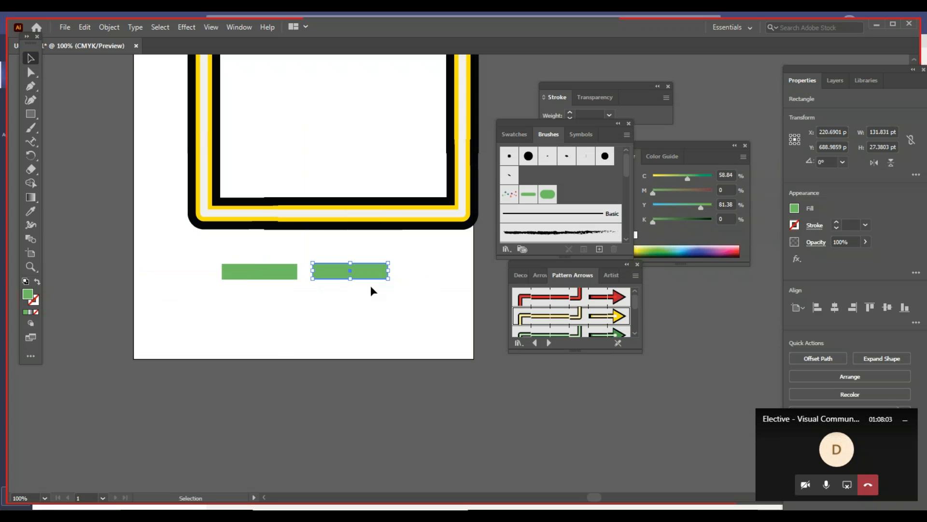
left_click(364, 297)
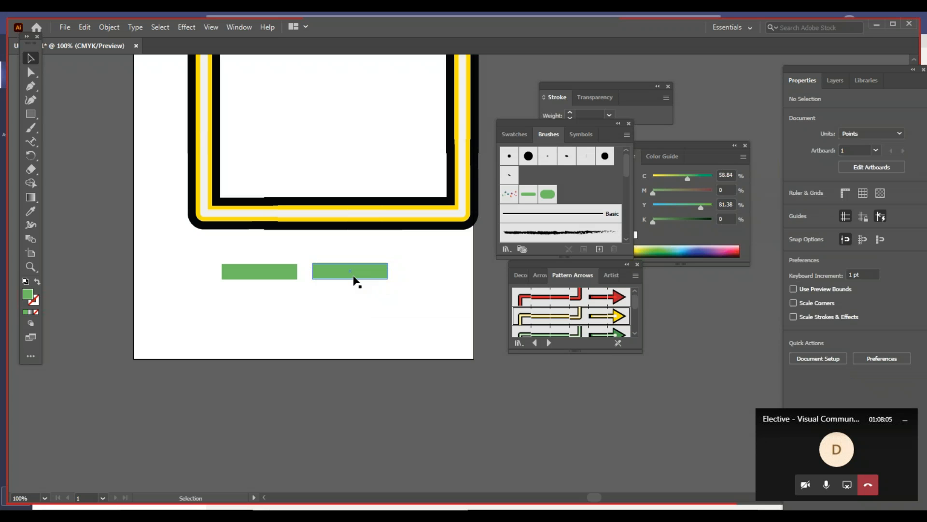
left_click_drag(363, 274, 370, 275)
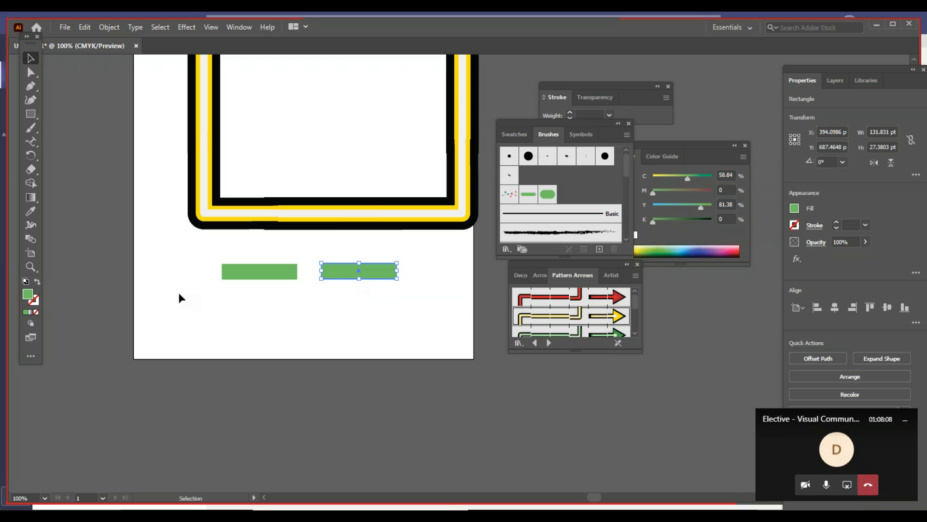
Step: Create a three-sided green polygon with a 50 pt radius beside the two green bars
left_click(32, 113)
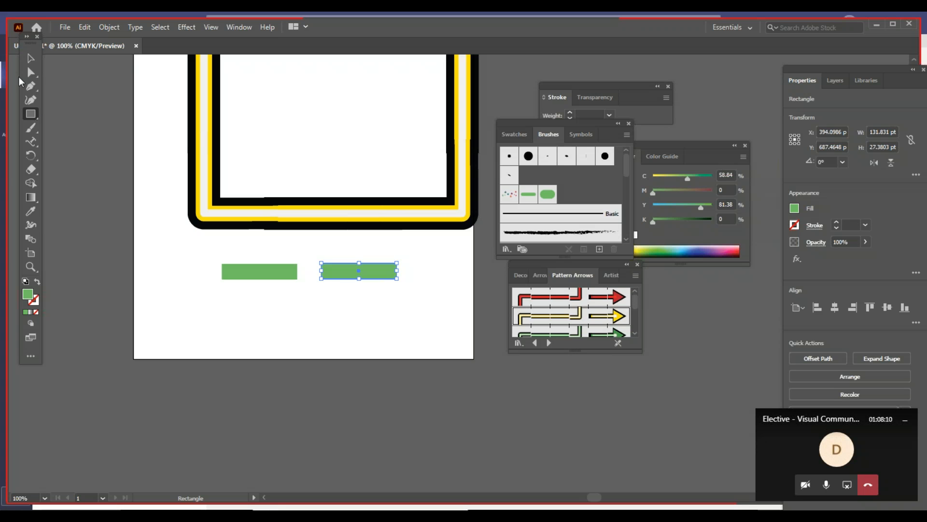
left_click_drag(35, 121, 65, 144)
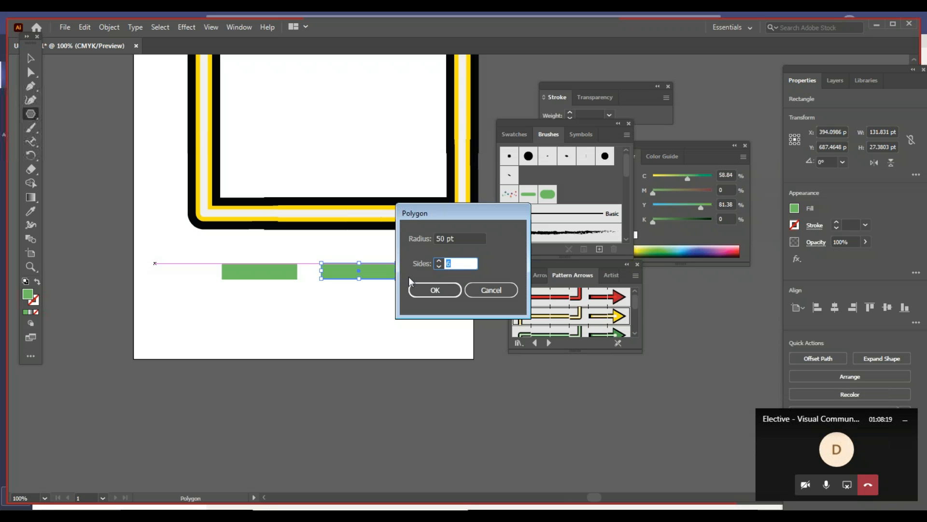
type("3")
left_click(415, 290)
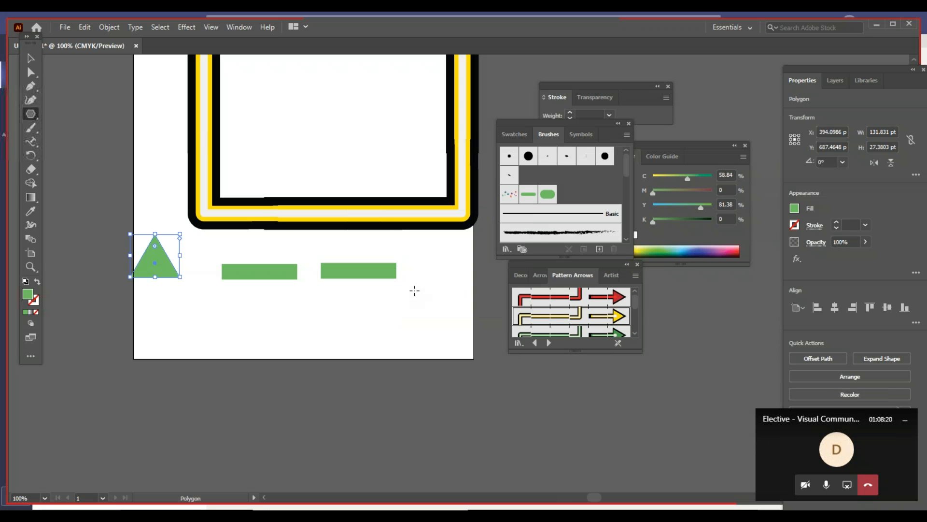
Step: Rotate the triangle 90° so it points outward and move it to about X 56, Y 689 pt, level with the bars
left_click(30, 59)
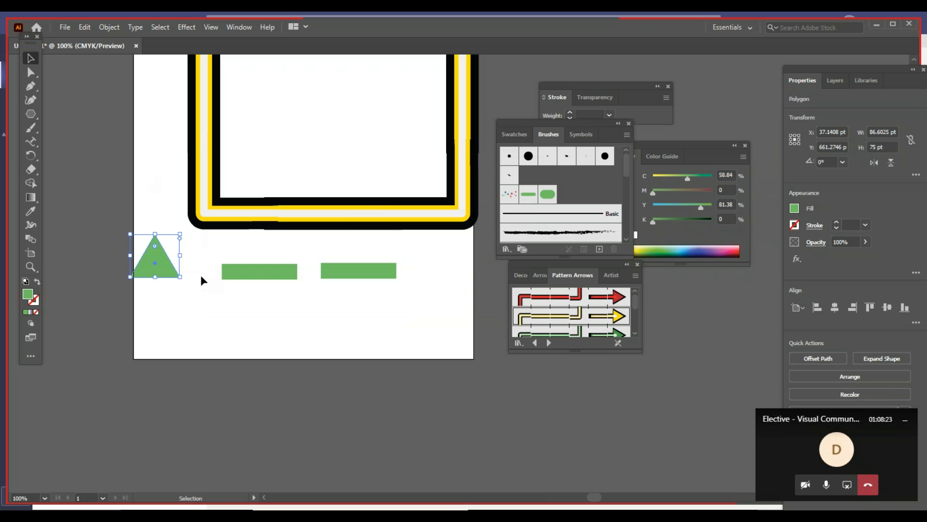
left_click_drag(179, 237, 104, 213)
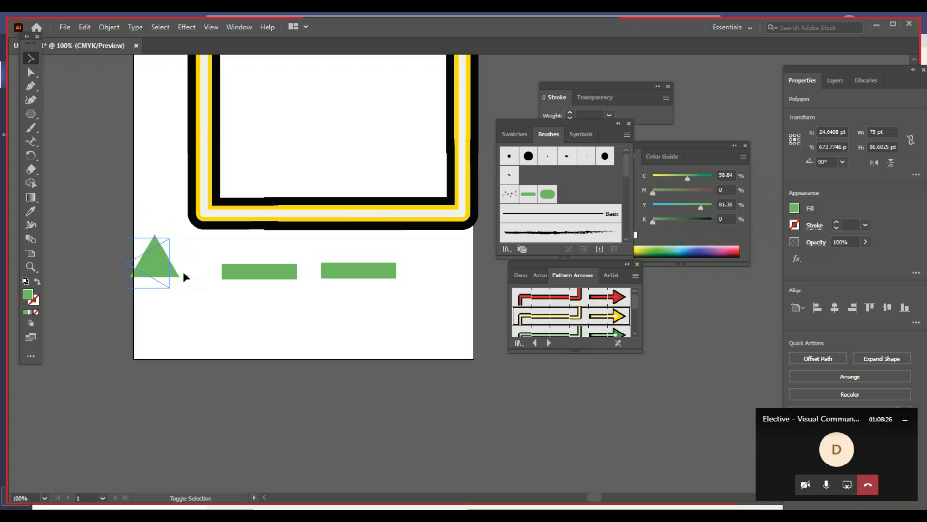
mouse_move(156, 264)
left_mouse_down()
mouse_move(175, 311)
mouse_move(226, 321)
mouse_move(178, 296)
mouse_move(173, 271)
left_mouse_up()
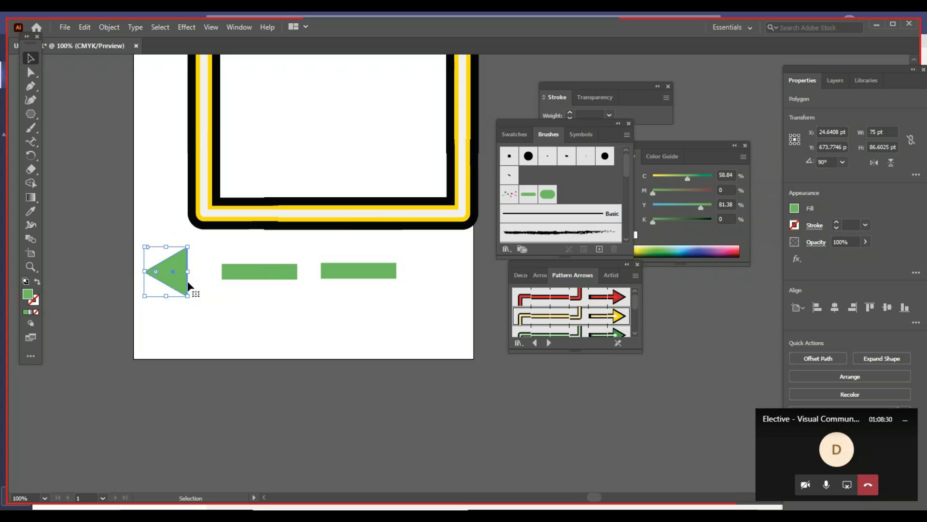
key("a")
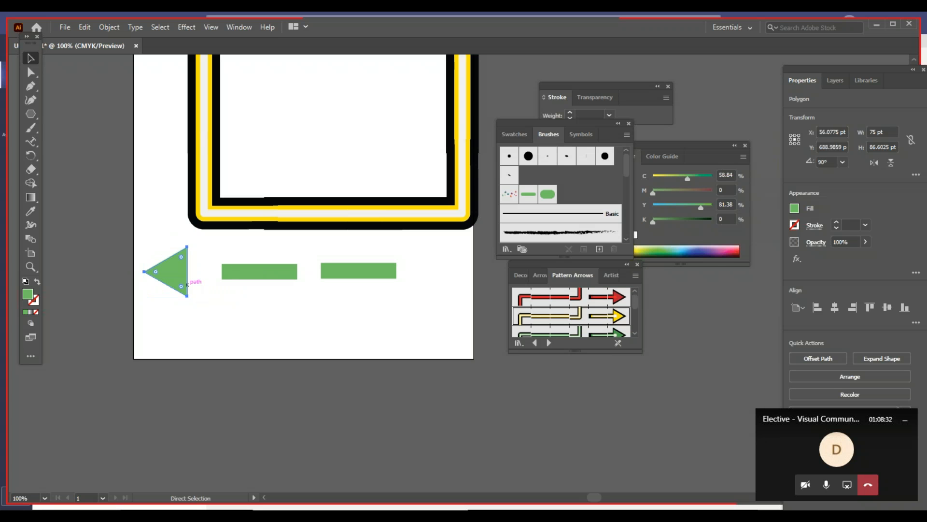
key("v")
Step: Duplicate the triangle to the other end of the bars, rotate the copy to point outward and align it with the row
left_click_drag(165, 269, 460, 271)
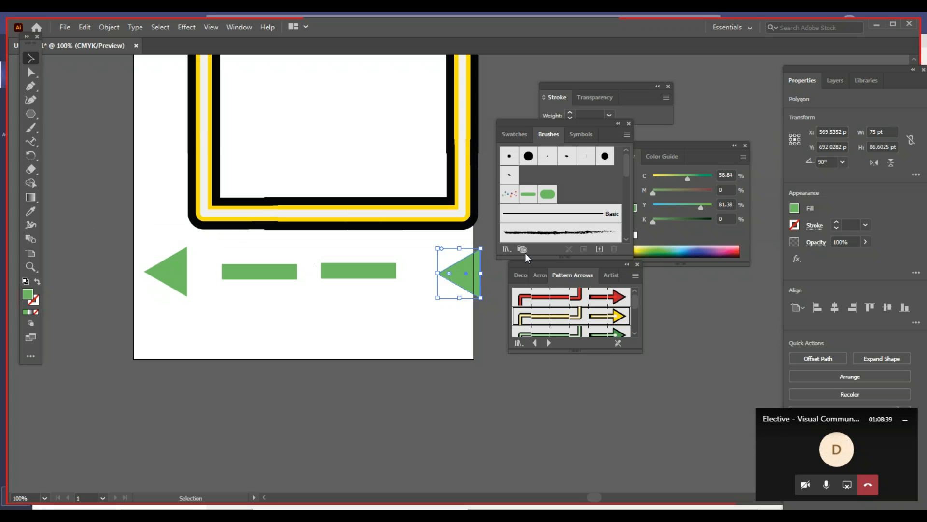
left_click_drag(485, 246, 430, 324)
left_click(453, 286)
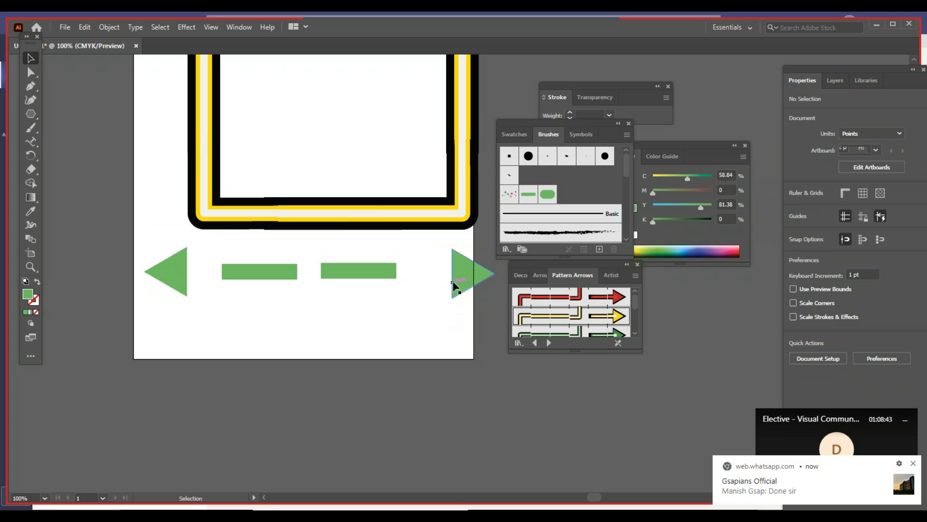
left_click_drag(458, 271, 442, 272)
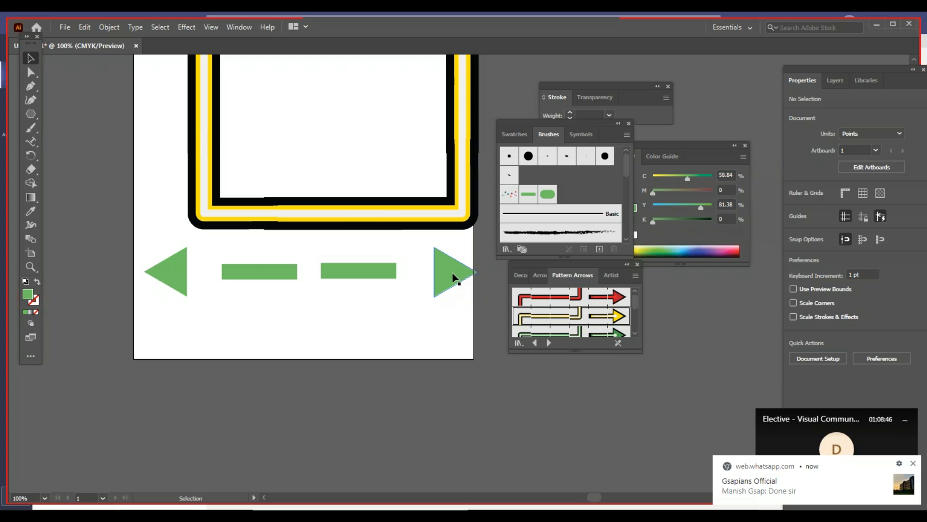
Step: Add two more triangle copies, one pointing up and one pointing down, and place them on the artboard below the bars
left_click_drag(449, 280, 281, 377)
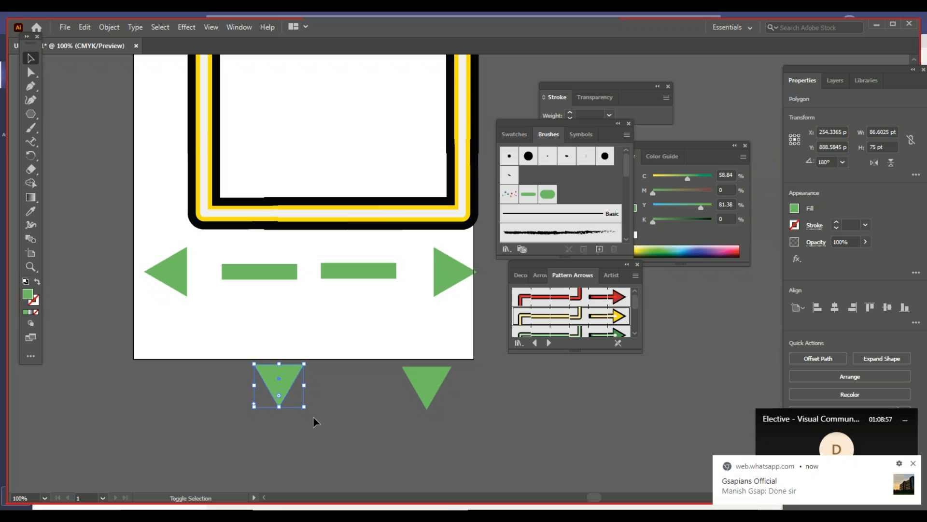
left_click_drag(310, 412, 258, 352)
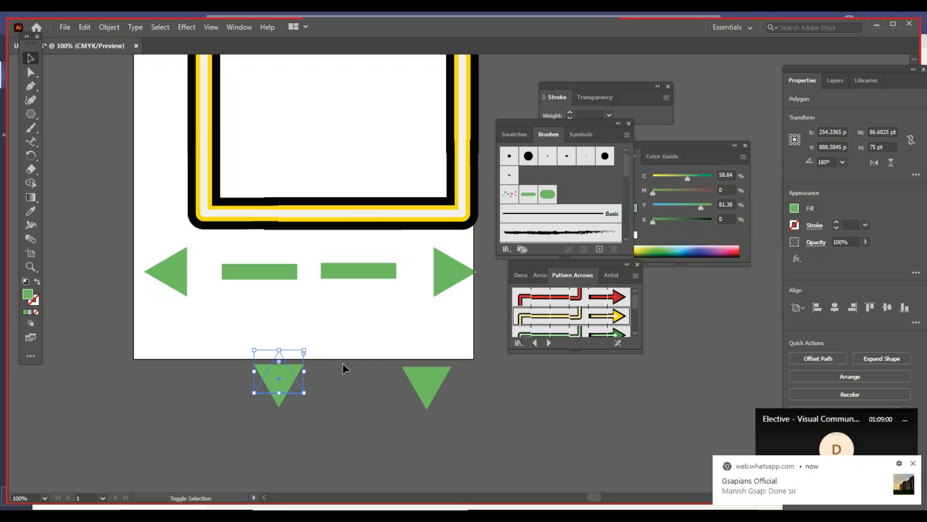
left_click(343, 363)
left_click_drag(273, 391, 228, 348)
left_click_drag(421, 384, 370, 321)
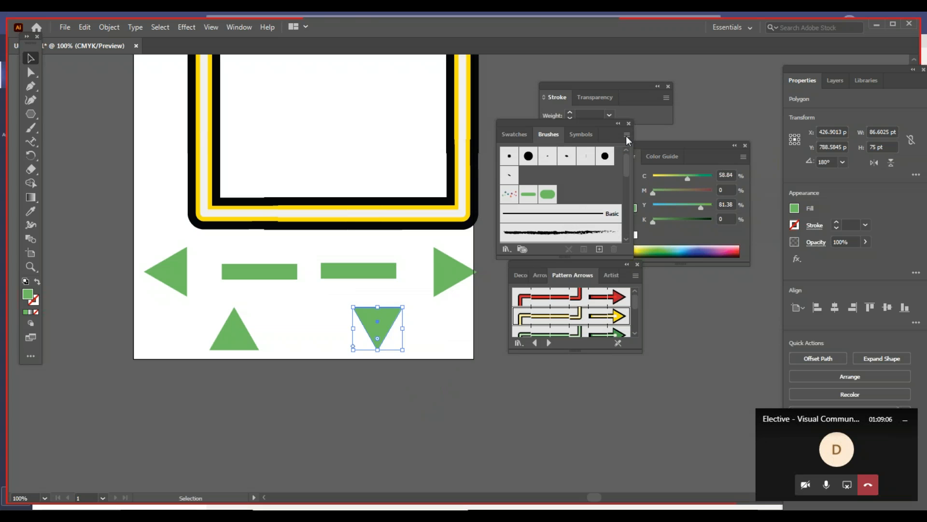
left_click(626, 135)
left_click(670, 140)
left_click(440, 323)
left_click(434, 347)
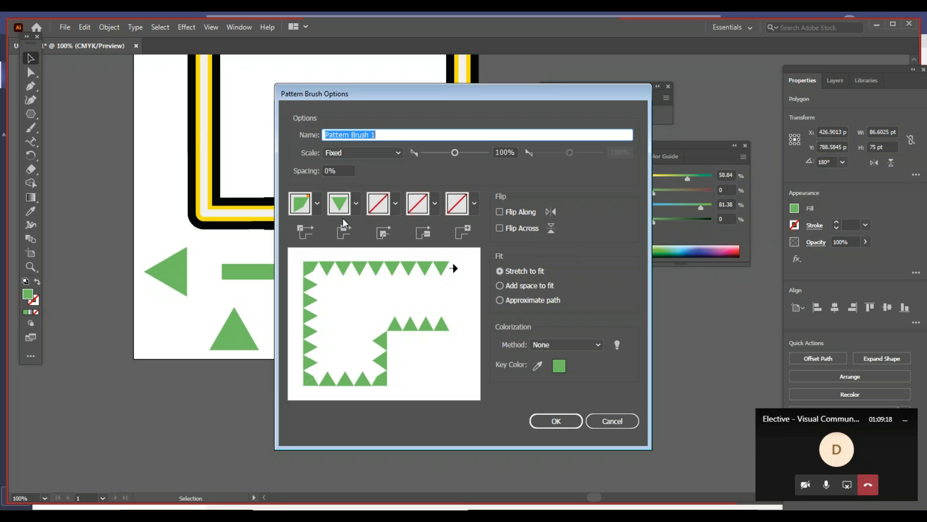
left_click(317, 205)
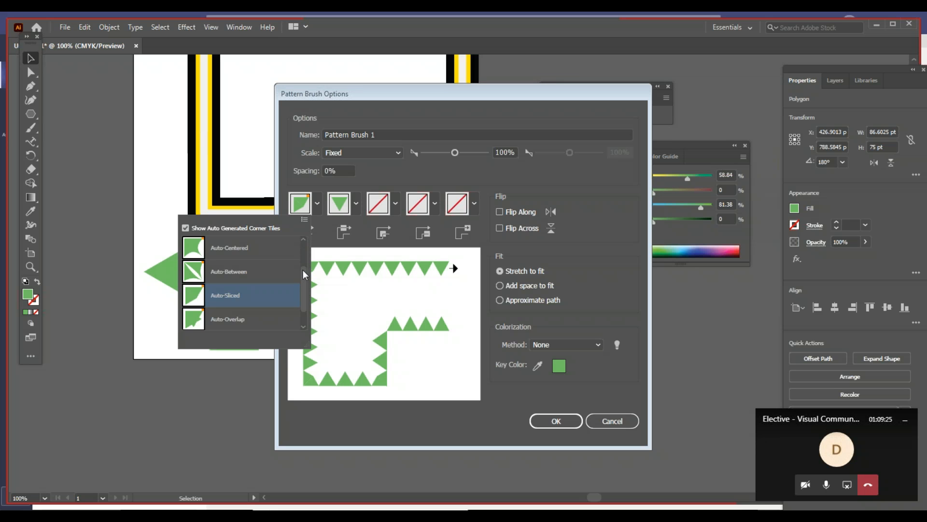
scroll(306, 273, "up", 2)
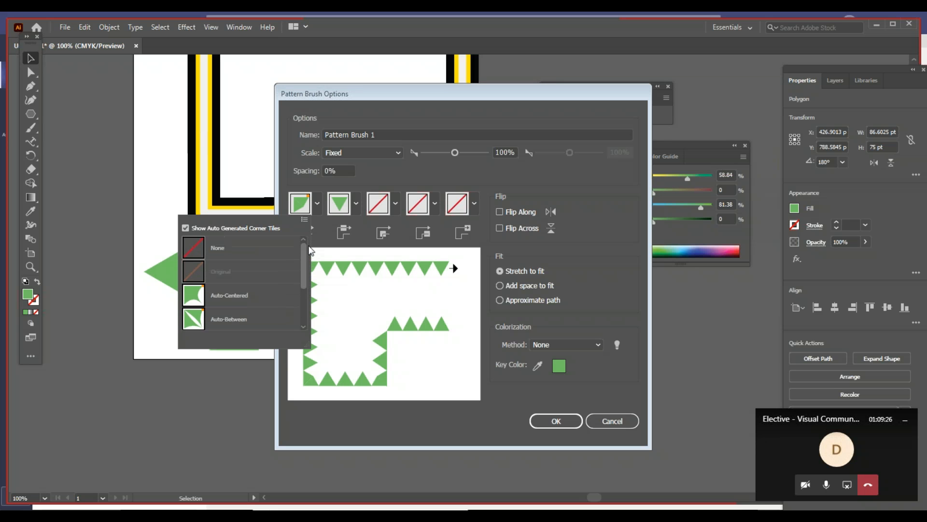
left_click(270, 255)
left_click(356, 204)
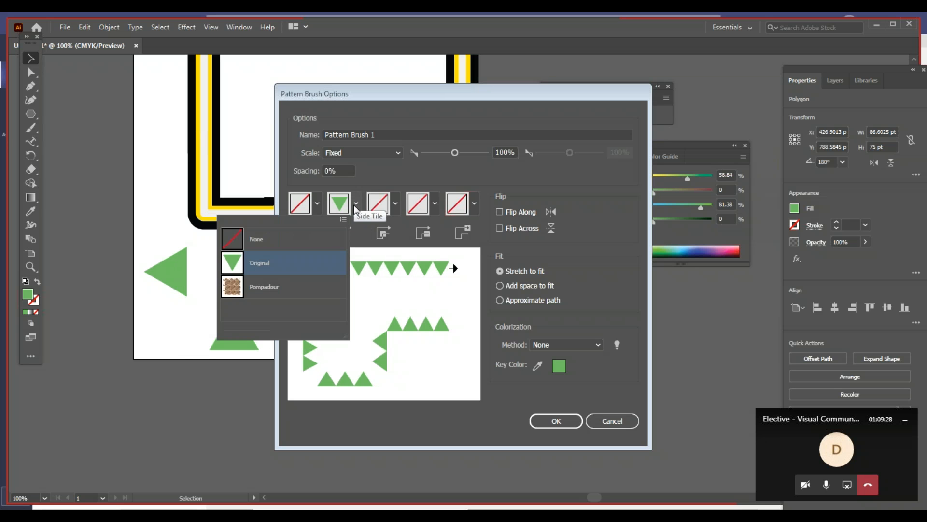
left_click(322, 239)
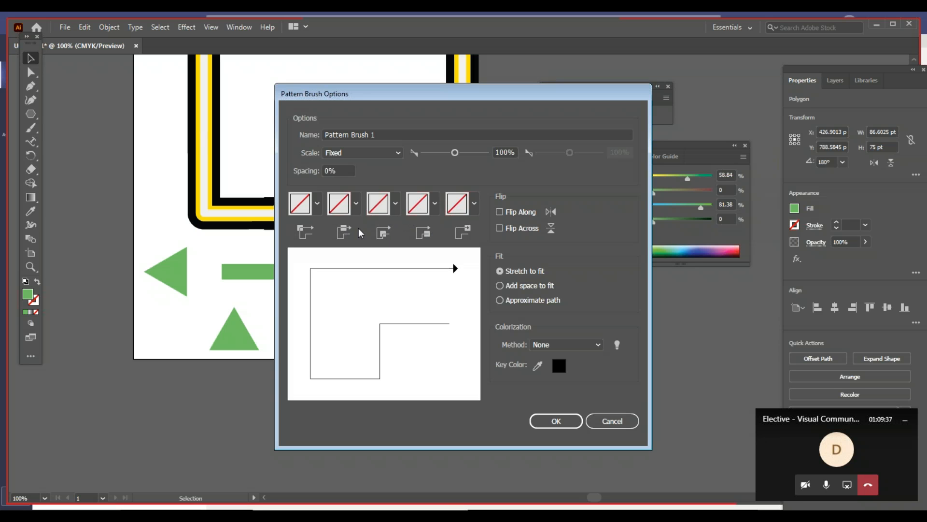
left_click(357, 203)
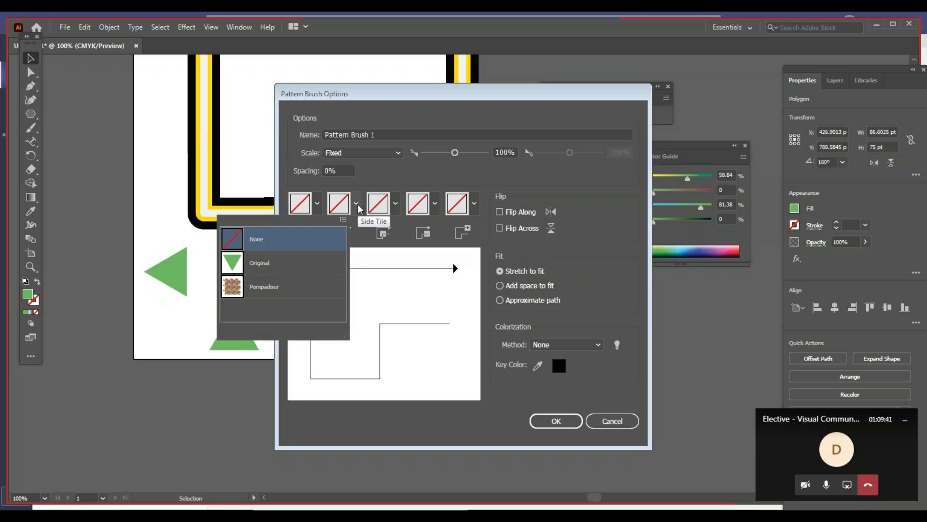
left_click(357, 205)
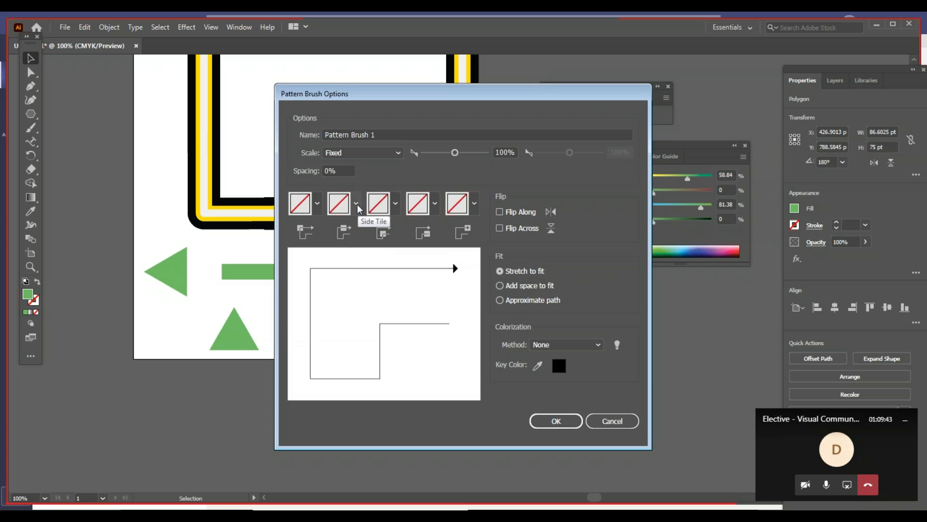
left_click(338, 208)
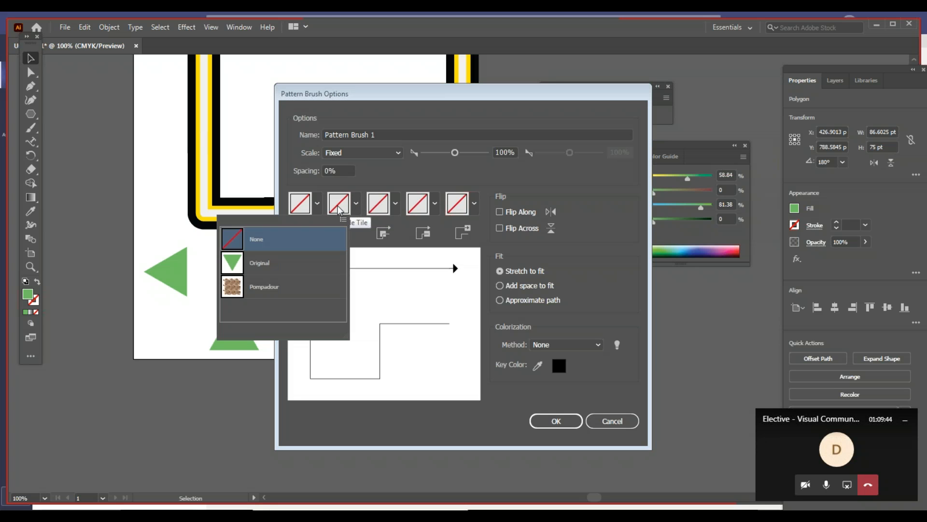
left_click(322, 246)
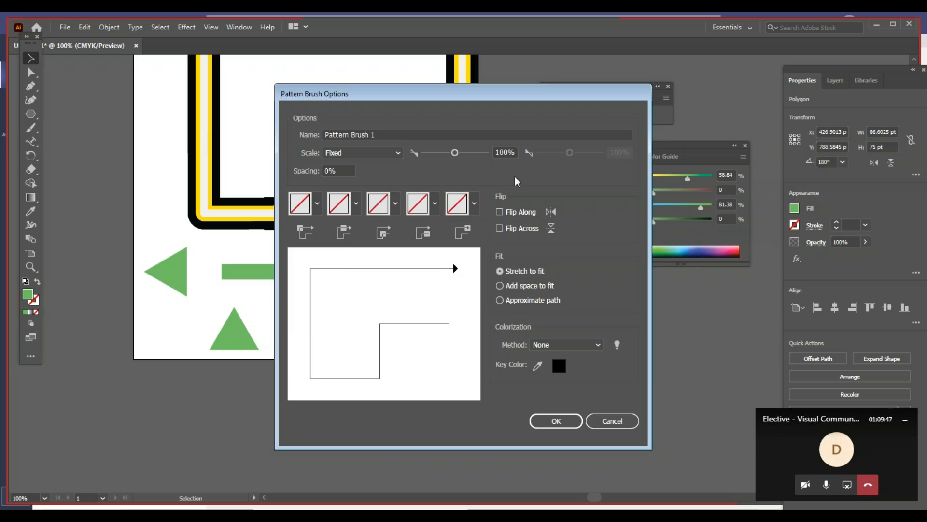
left_click(390, 156)
left_click(392, 159)
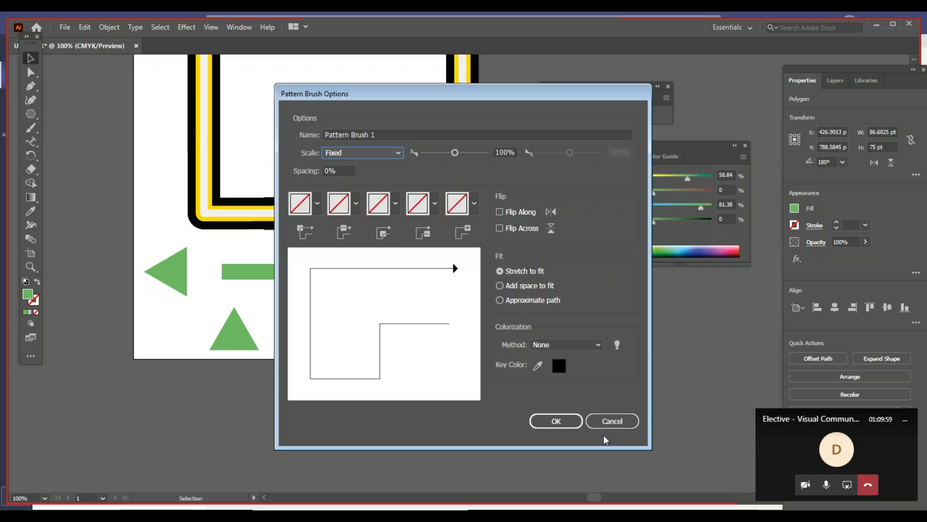
left_click(609, 423)
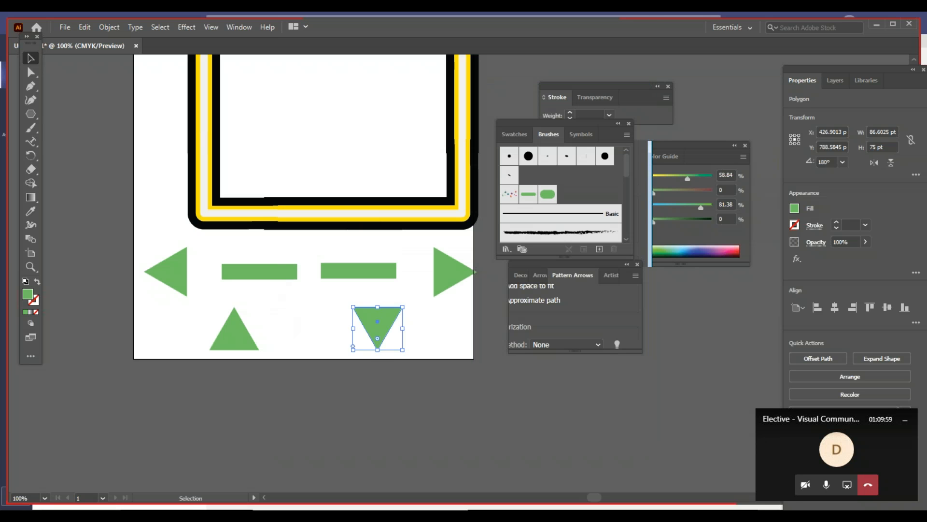
Step: Make a pattern swatch from the first green bar, keeping the Grid tile type, and finish pattern editing
left_click(259, 271)
left_click(86, 26)
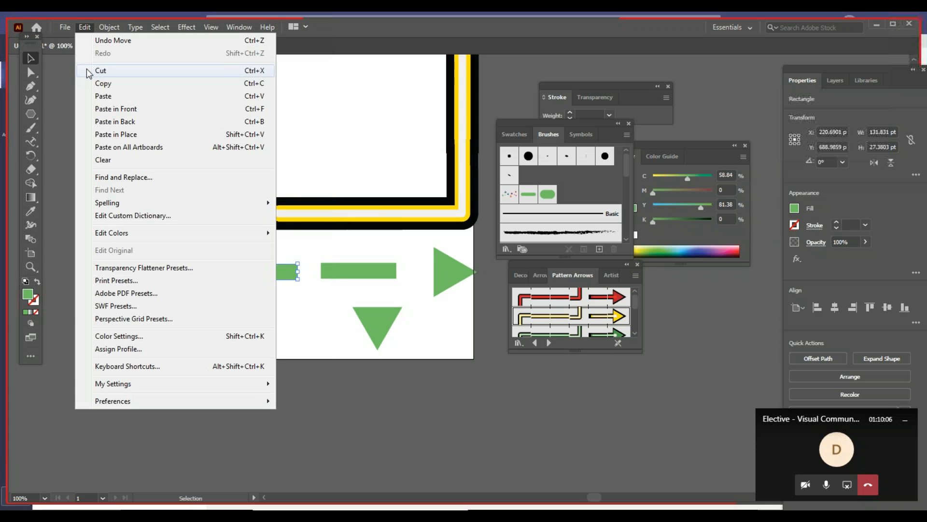
mouse_move(108, 26)
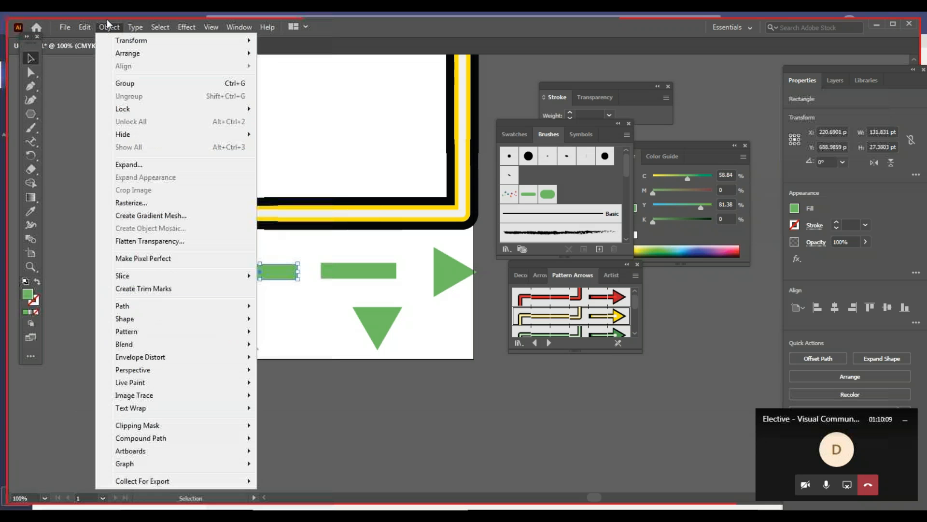
mouse_move(211, 348)
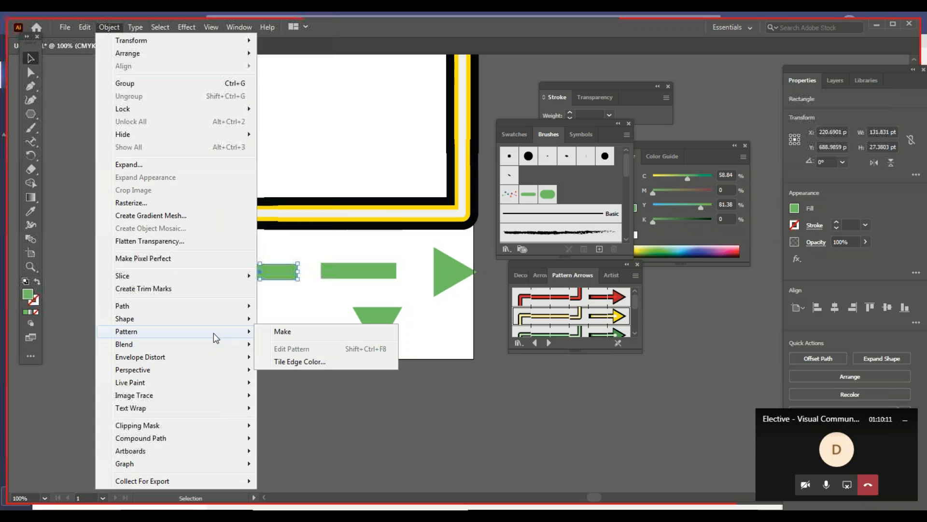
left_click(283, 331)
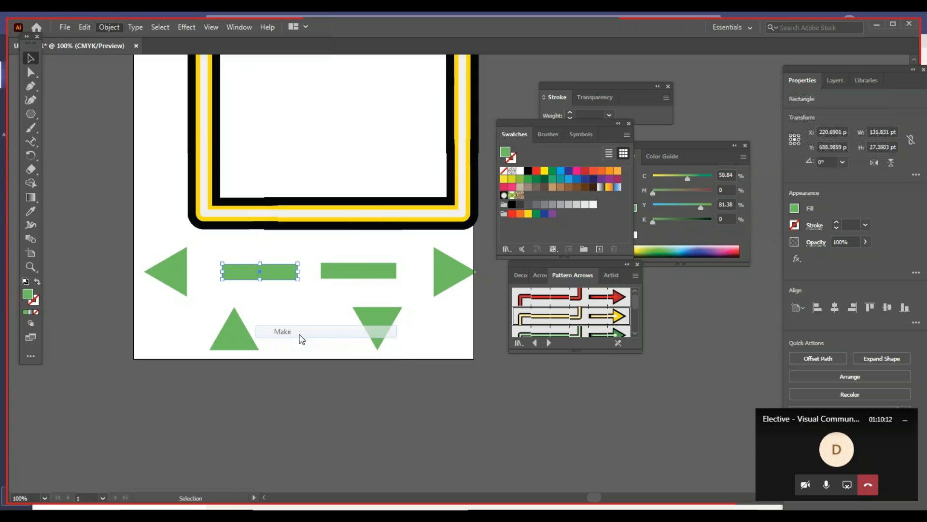
left_click(576, 288)
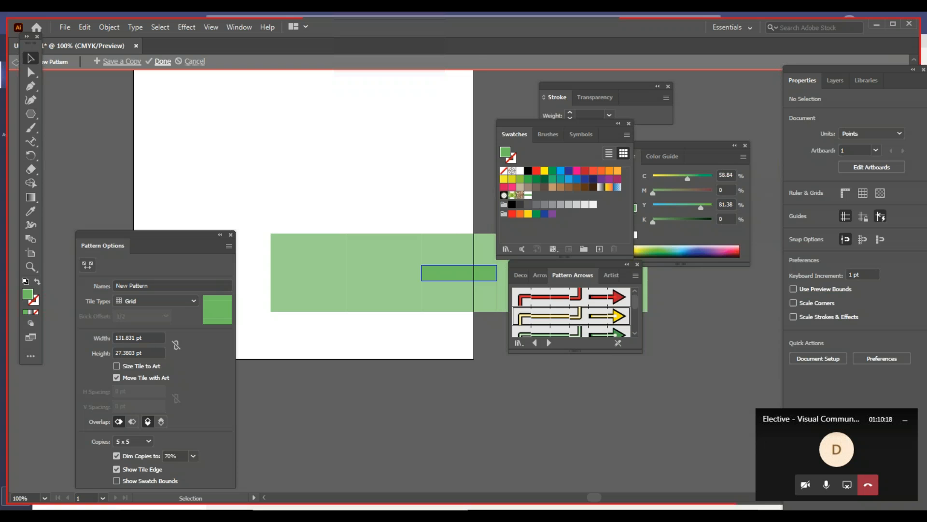
left_click(163, 61)
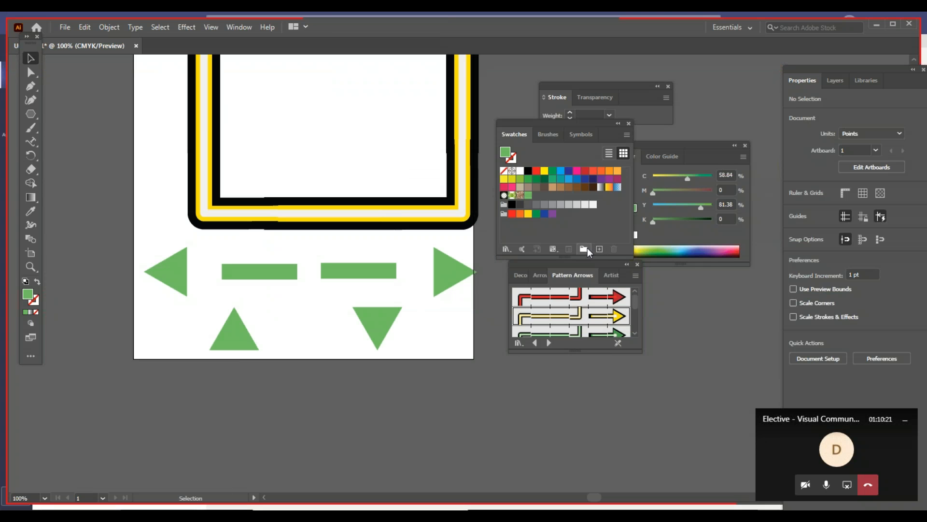
left_click(584, 138)
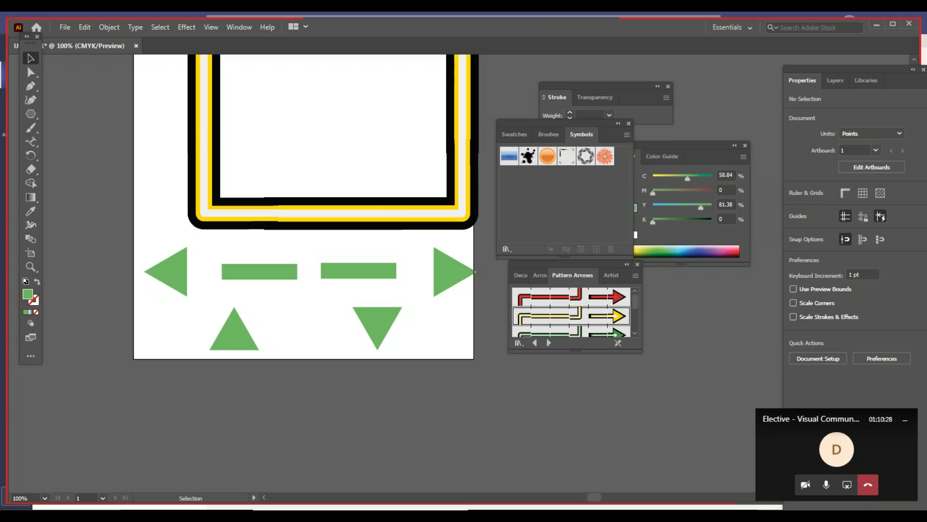
left_click(547, 135)
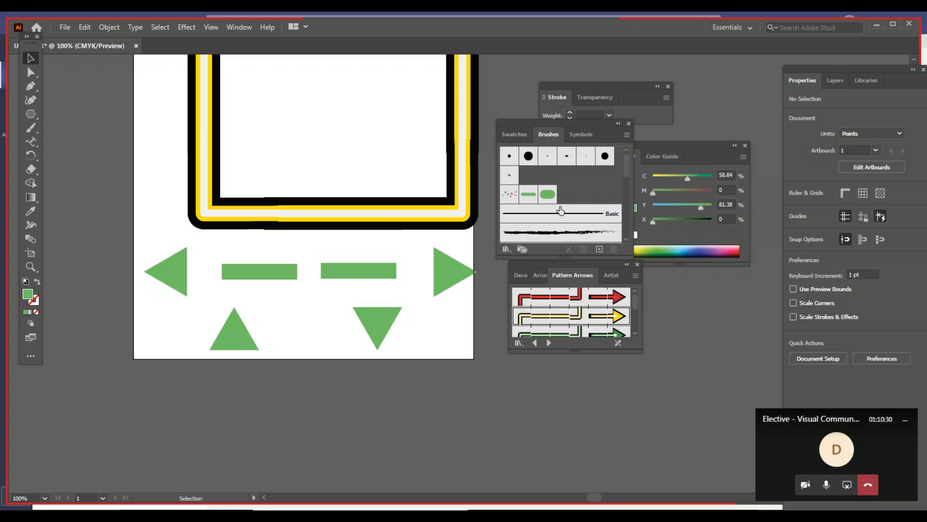
scroll(628, 169, "down", 1)
left_click_drag(628, 173, 633, 242)
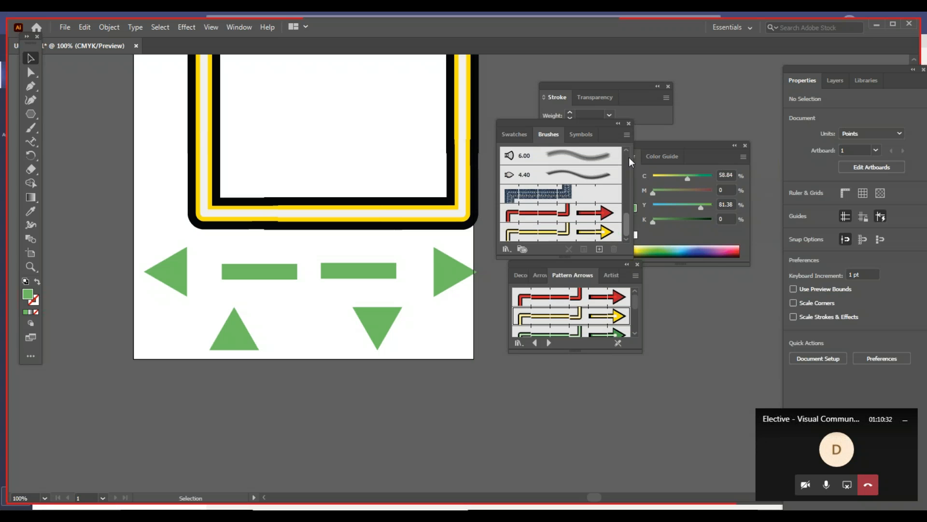
left_click(514, 134)
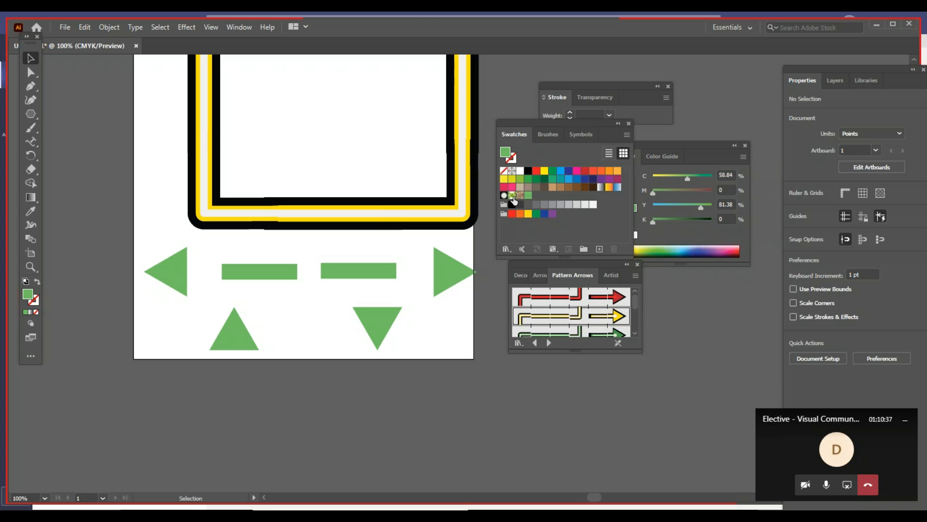
left_click(358, 271)
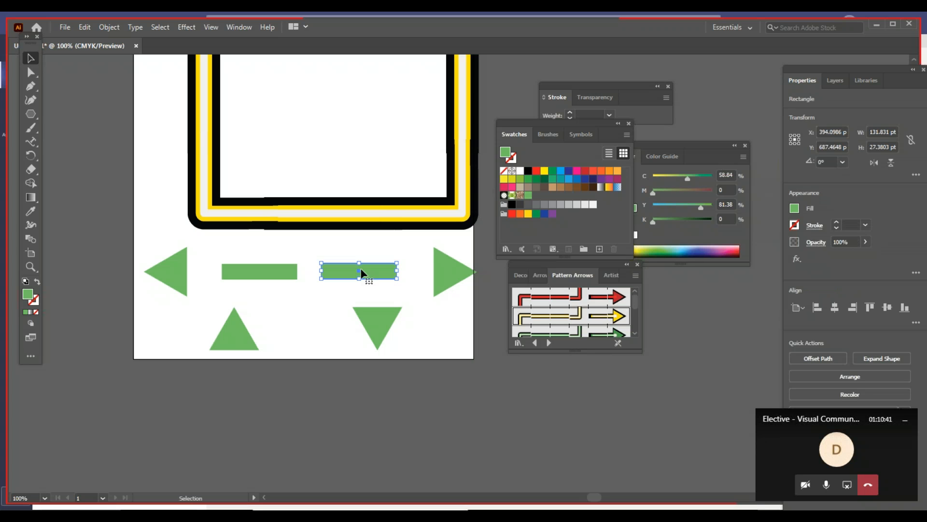
left_click(629, 135)
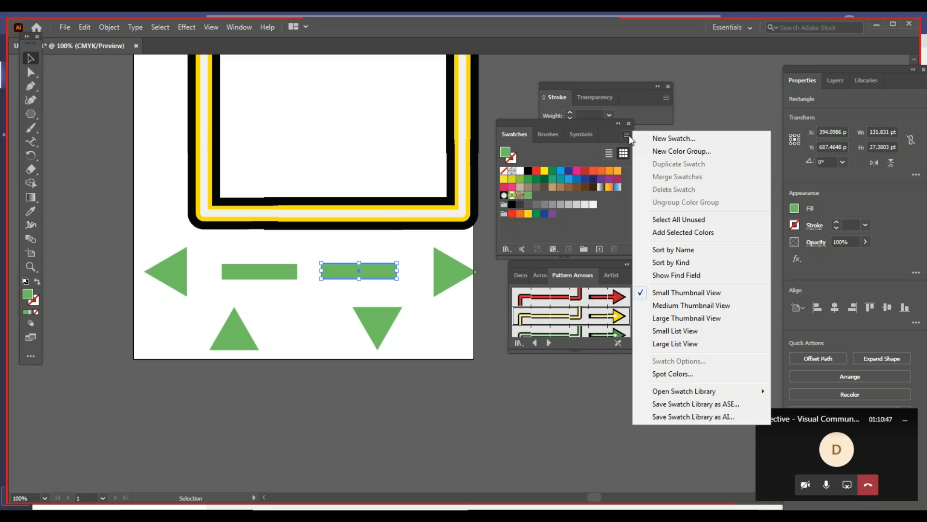
left_click(232, 30)
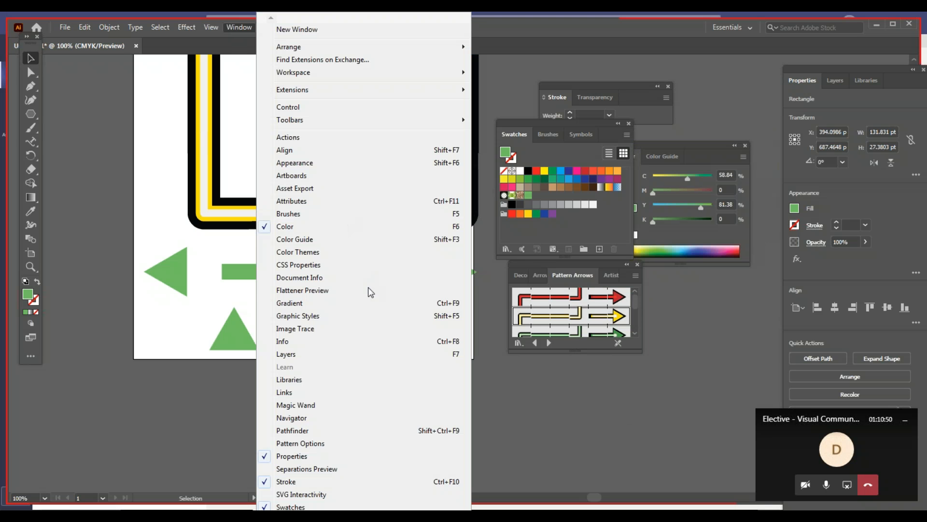
left_click(338, 443)
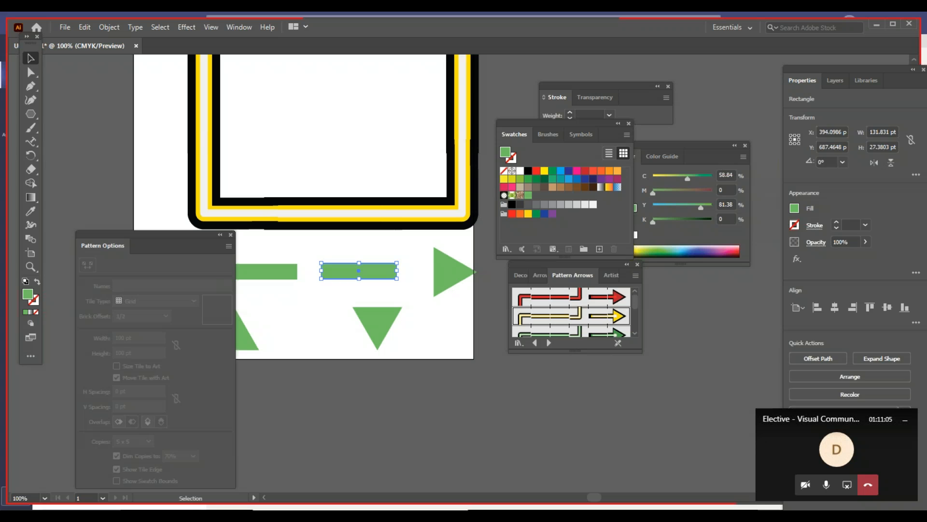
left_click(385, 291)
left_click(374, 278)
left_click(231, 235)
left_click(308, 268)
left_click(273, 268)
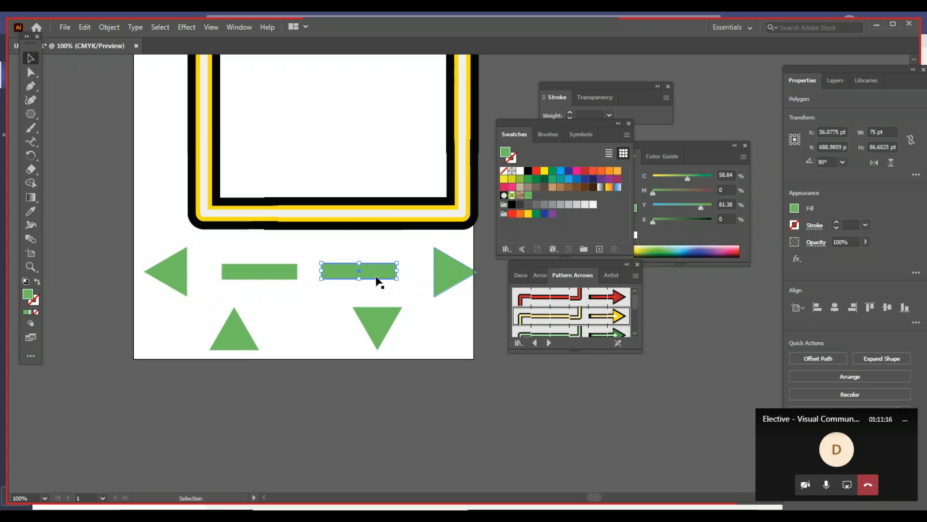
Step: Make a Grid-type pattern swatch from the left-pointing green triangle and finish pattern editing
left_click(377, 323)
left_click(244, 342)
left_click(167, 272)
left_click(110, 28)
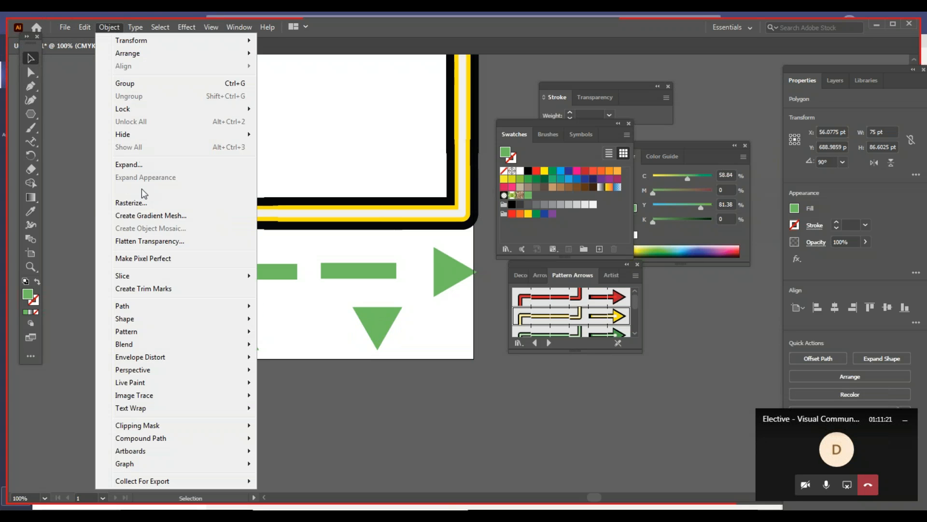
mouse_move(171, 331)
left_click(278, 334)
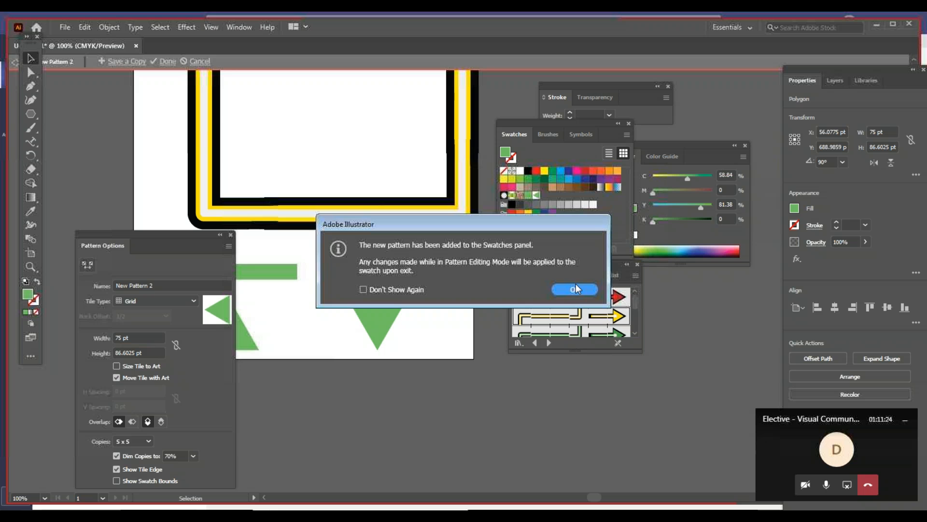
left_click(574, 289)
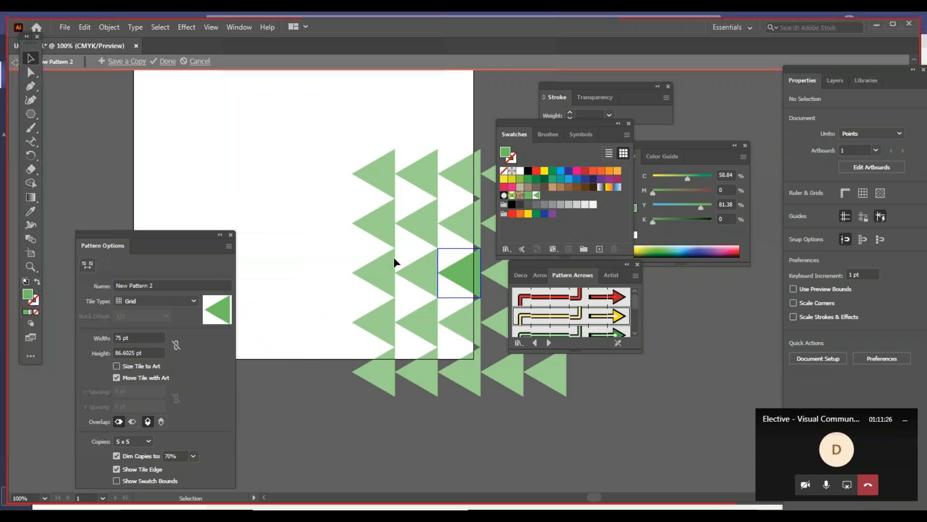
left_click(174, 65)
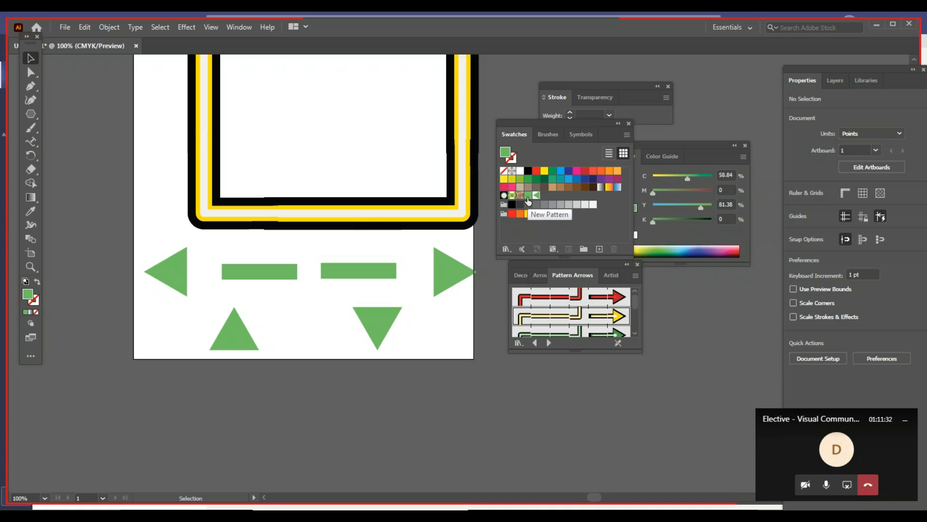
Step: Make a Grid-type pattern swatch from the right-pointing green triangle and finish pattern editing
left_click(454, 271)
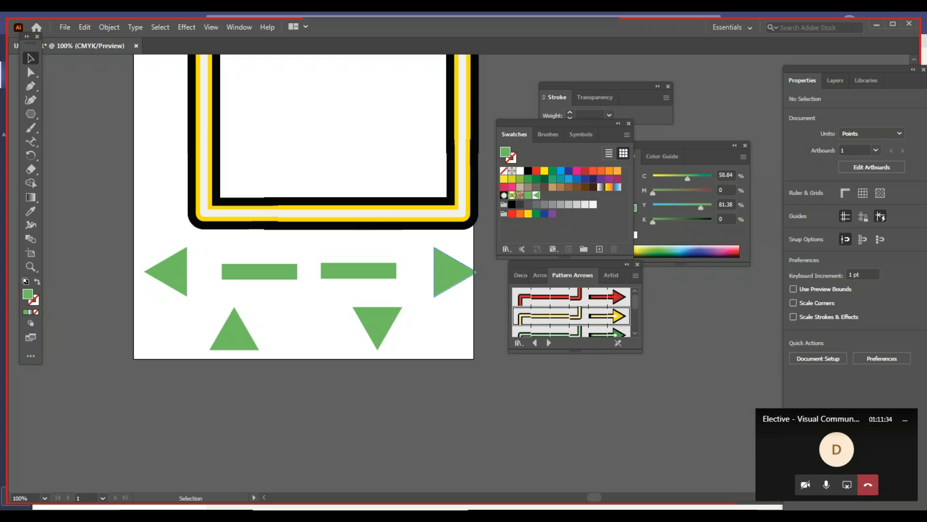
left_click(83, 28)
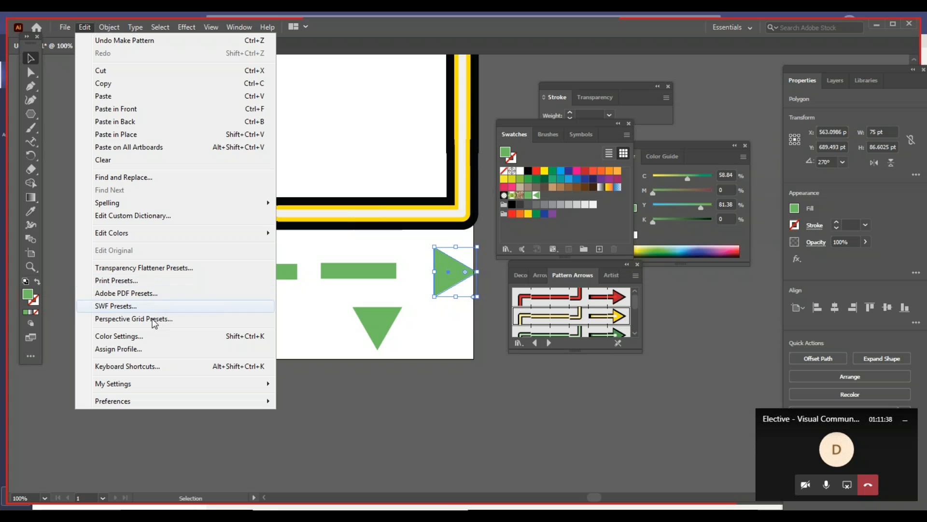
mouse_move(109, 27)
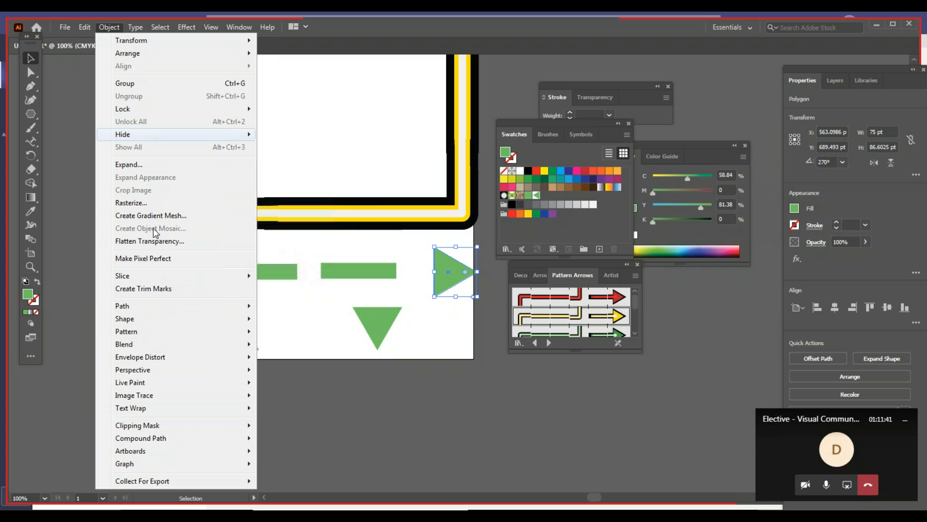
mouse_move(188, 331)
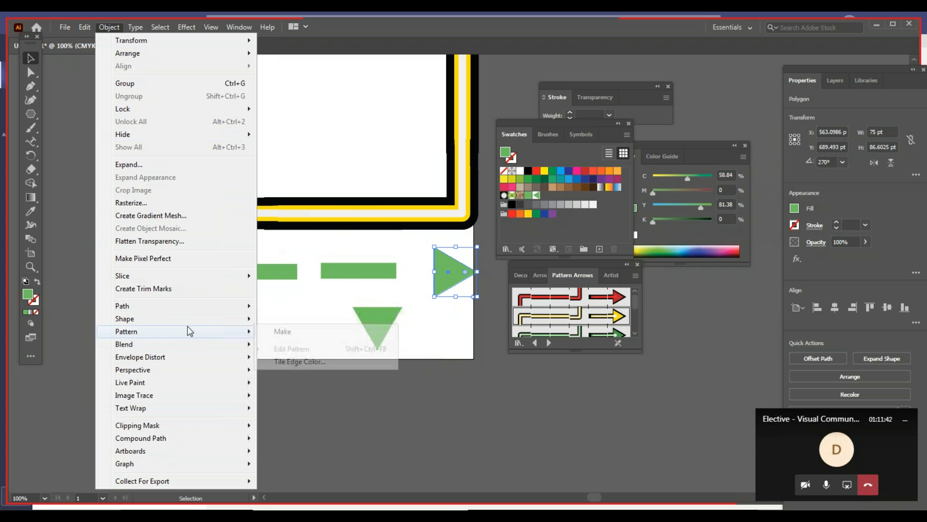
left_click(294, 332)
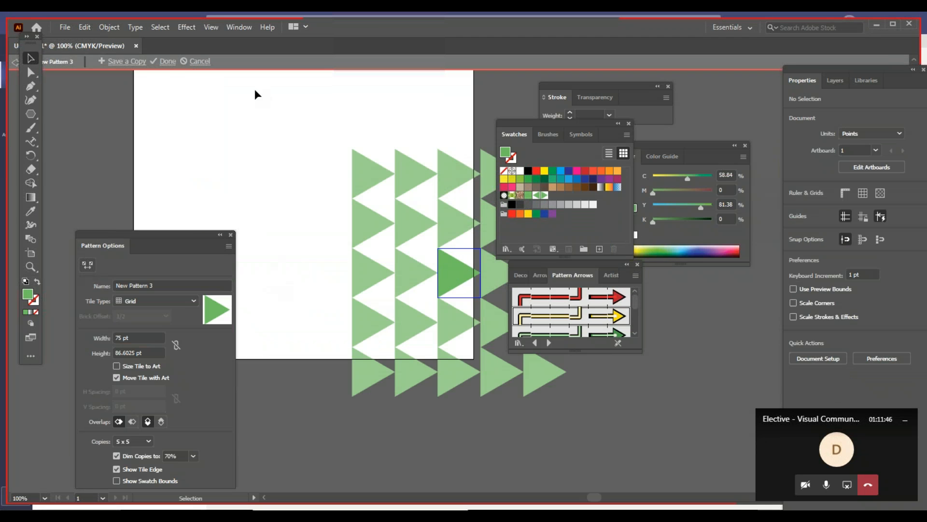
left_click(168, 61)
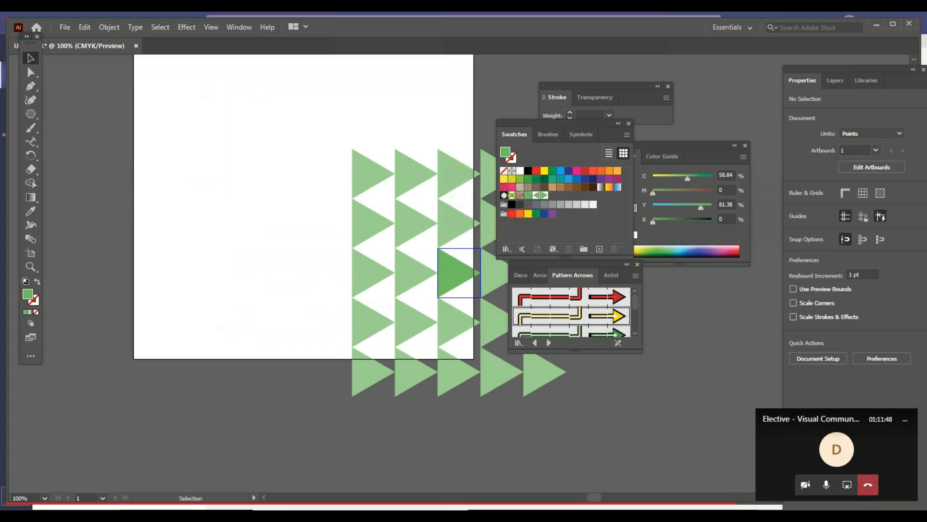
Step: Make a Grid-type pattern swatch from the upward-pointing green triangle and finish pattern editing
left_click(234, 338)
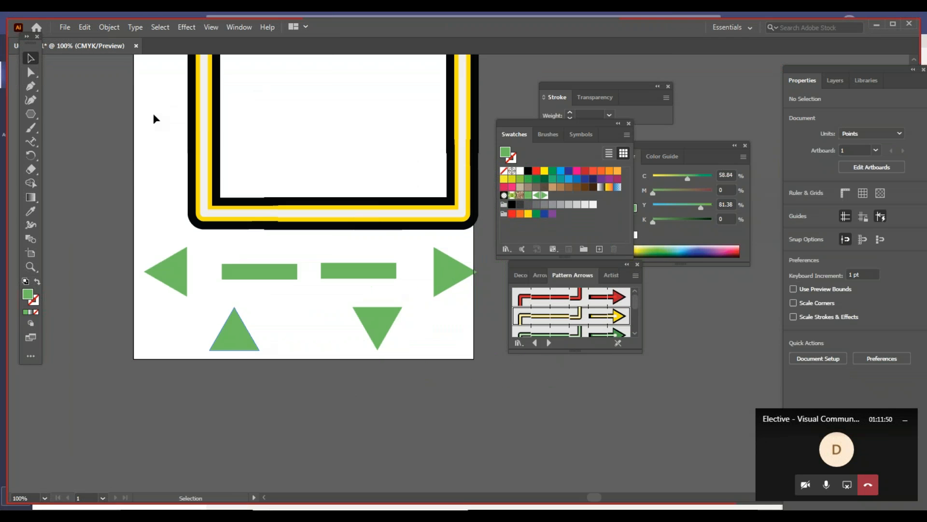
left_click(104, 29)
mouse_move(184, 348)
mouse_move(188, 331)
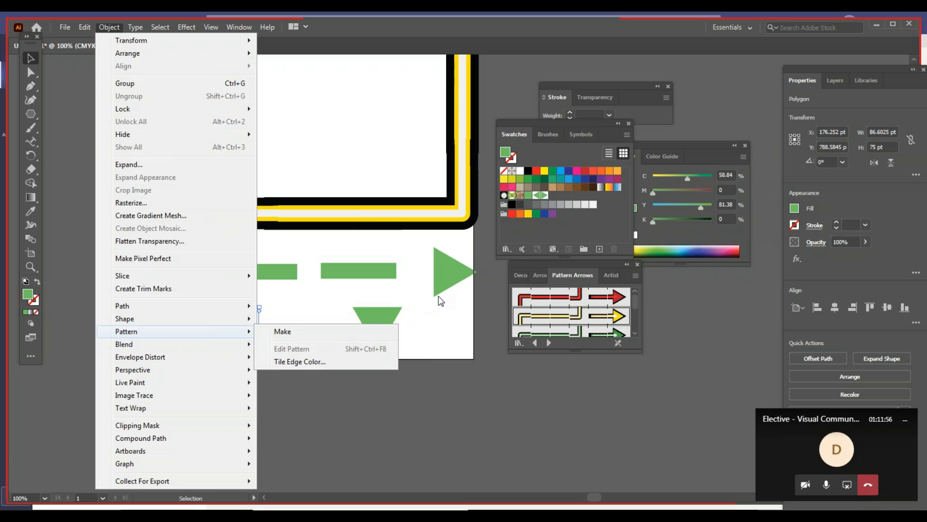
left_click(282, 331)
left_click(576, 289)
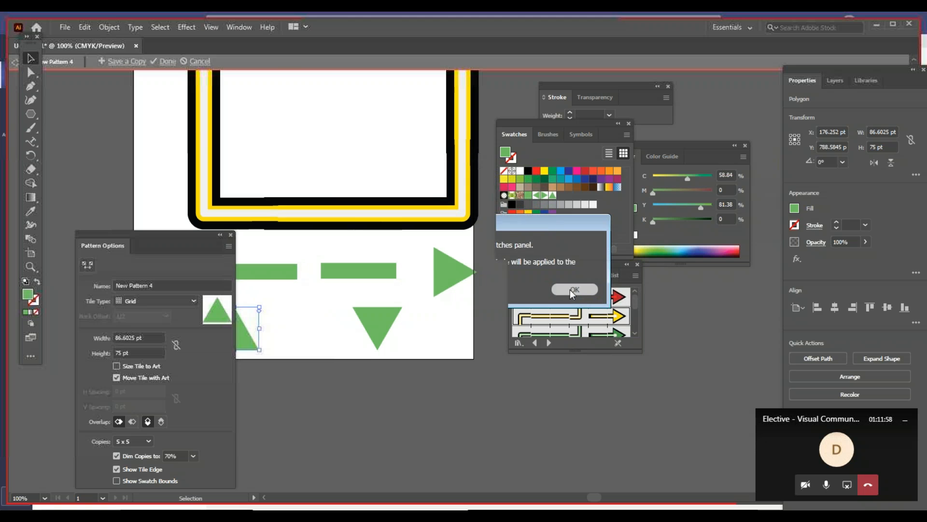
left_click(194, 62)
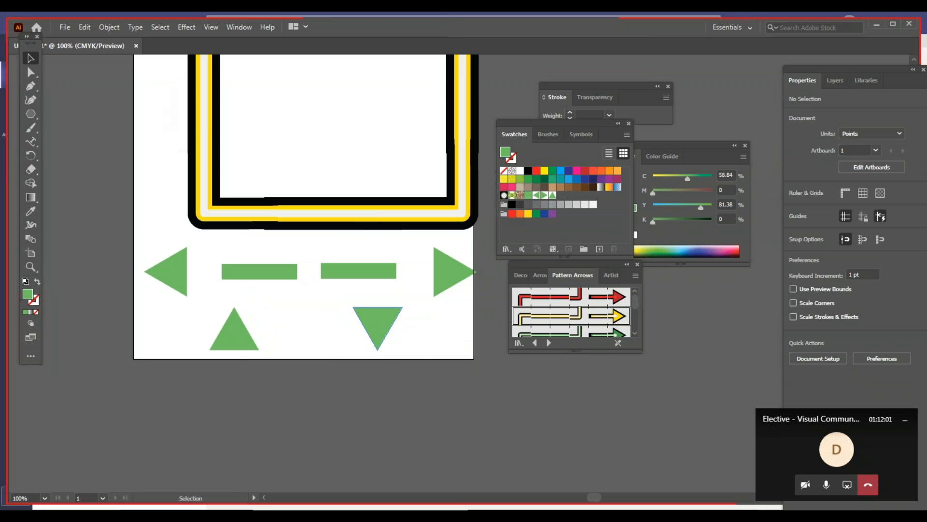
Step: Make a Grid-type pattern swatch from the downward-pointing green triangle and finish pattern editing
left_click(381, 333)
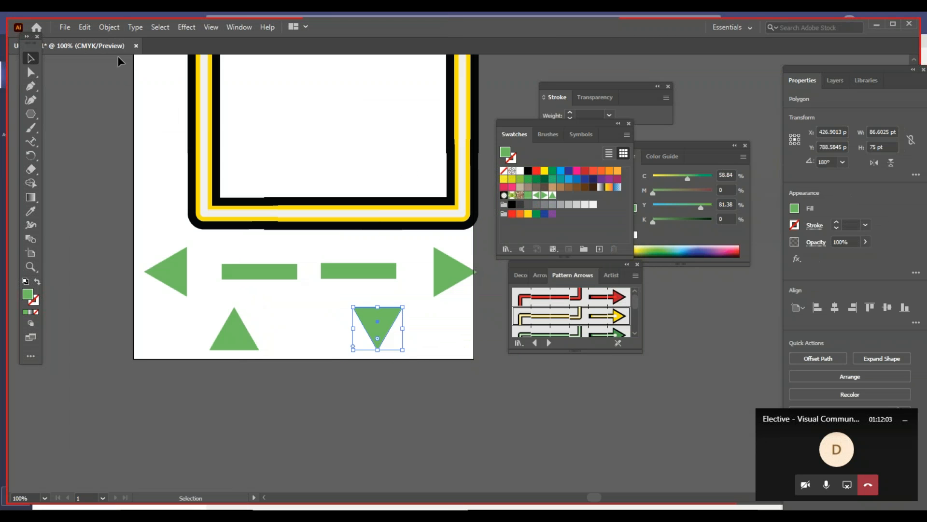
left_click(101, 27)
mouse_move(175, 333)
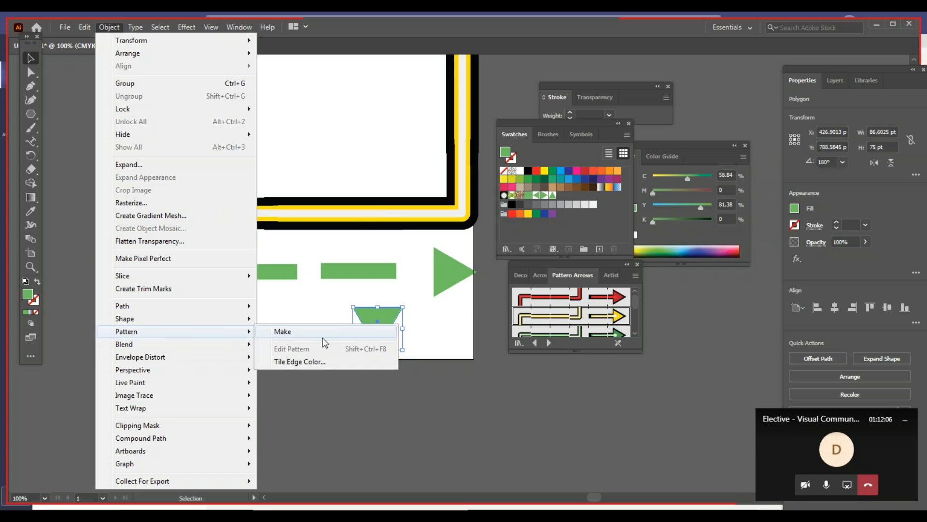
left_click(323, 337)
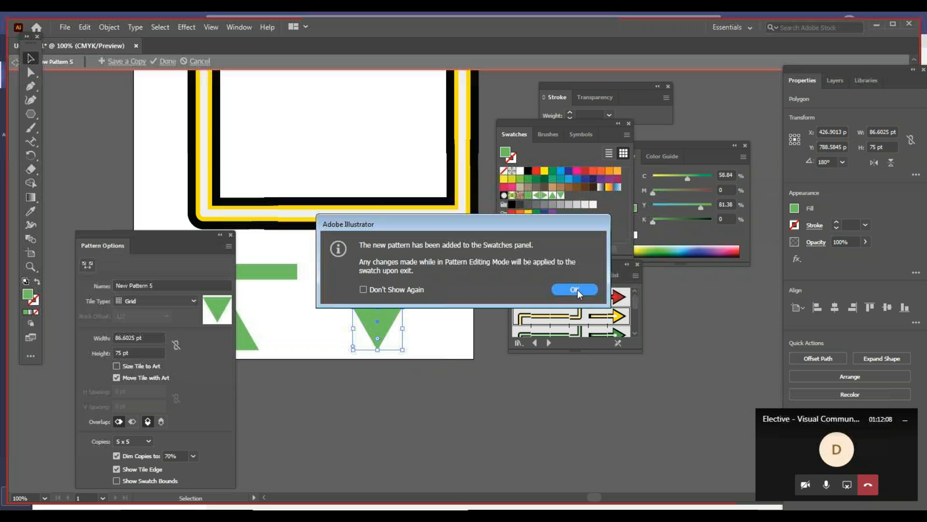
left_click(575, 288)
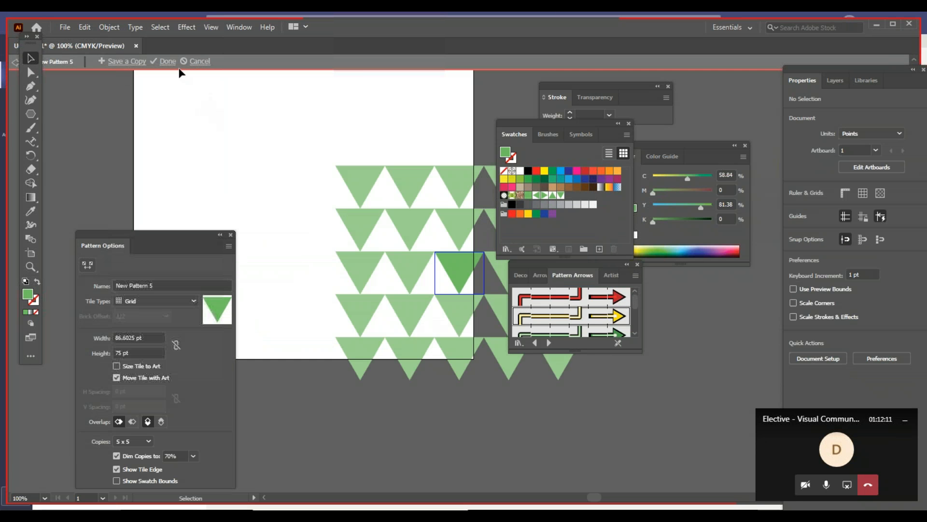
left_click(167, 61)
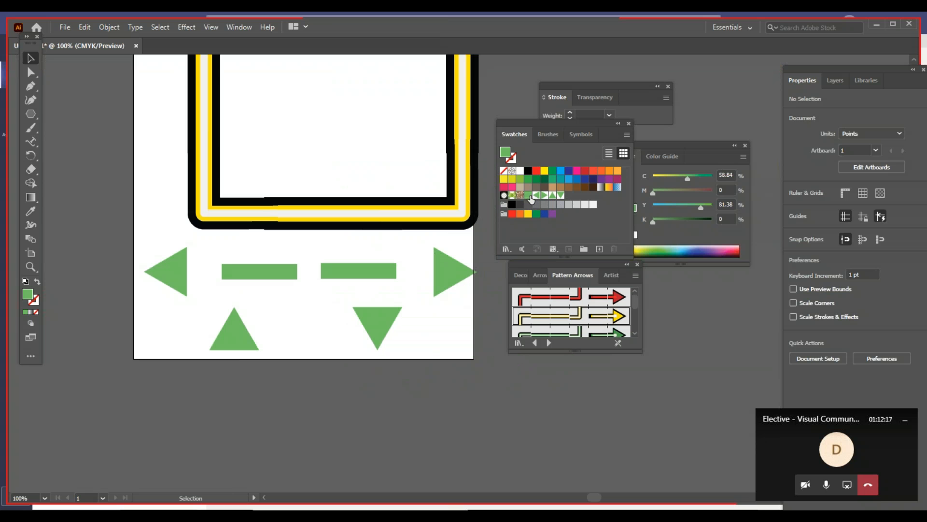
Step: Make one Grid-type pattern swatch from both green bars together and finish pattern editing
left_click(325, 269)
left_click(280, 270, "shift")
left_click(108, 27)
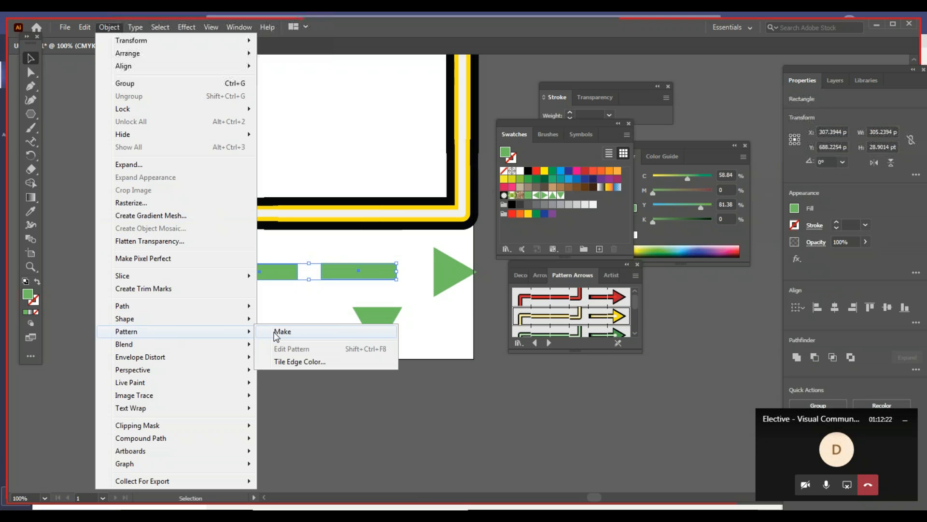
left_click(277, 334)
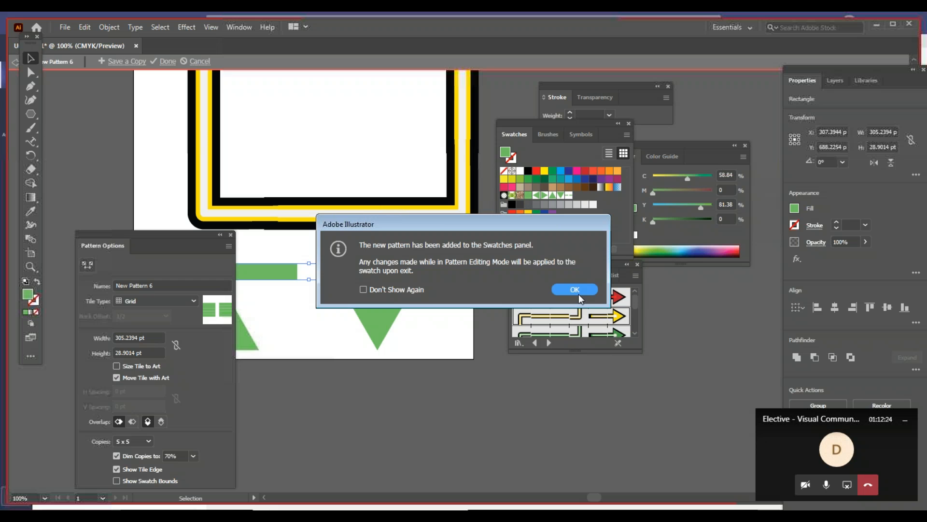
left_click(575, 290)
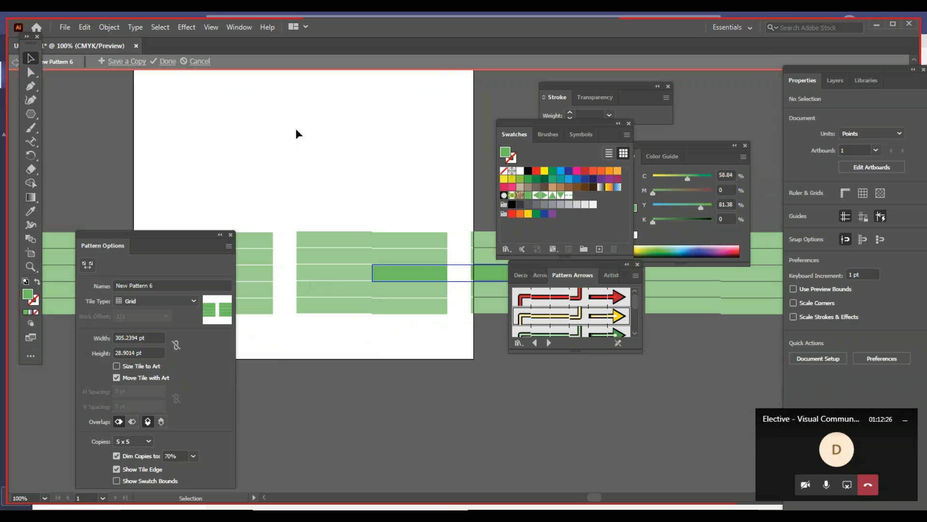
left_click(167, 61)
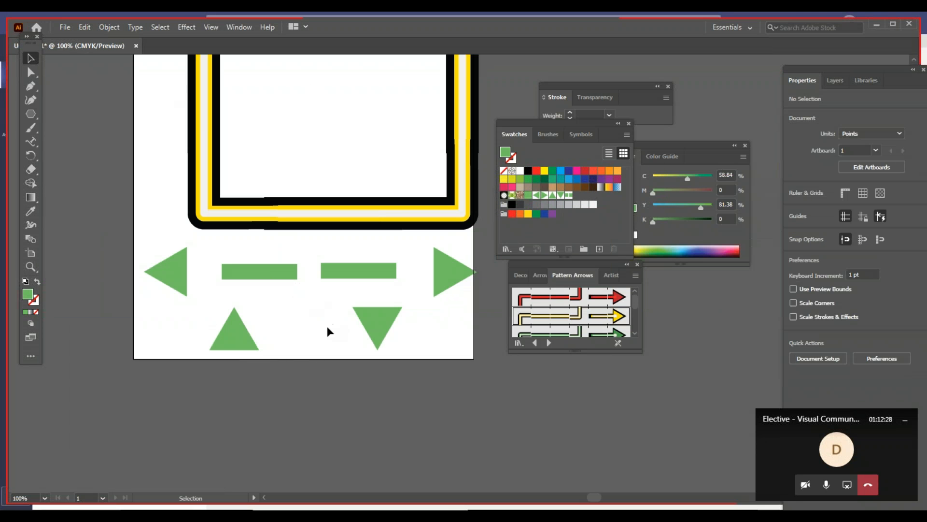
Step: Start a new brush of the Pattern Brush type and bring up its options
left_click(546, 132)
left_click(627, 135)
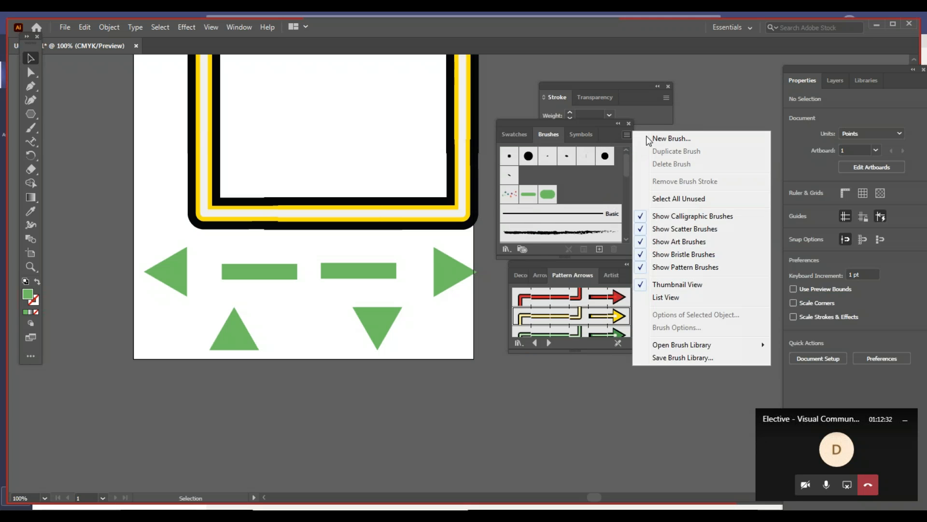
left_click(669, 139)
left_click(451, 324)
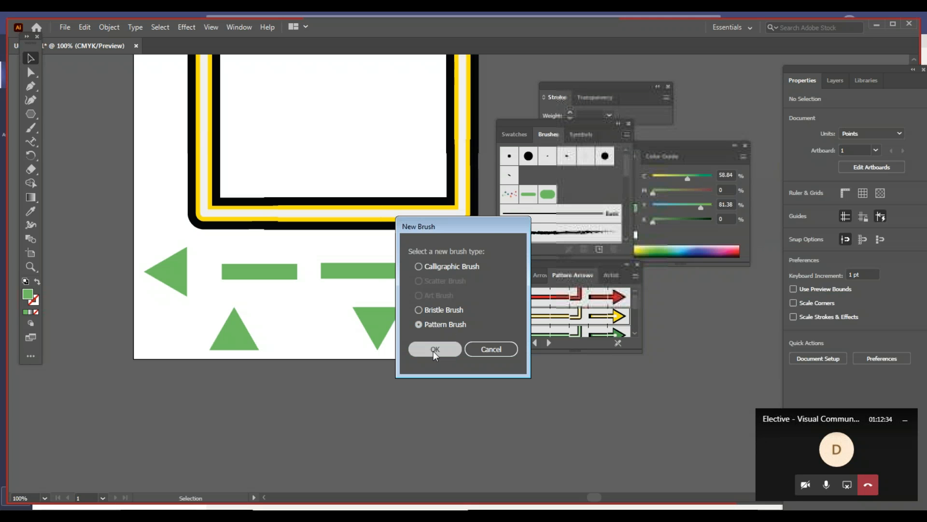
left_click(434, 350)
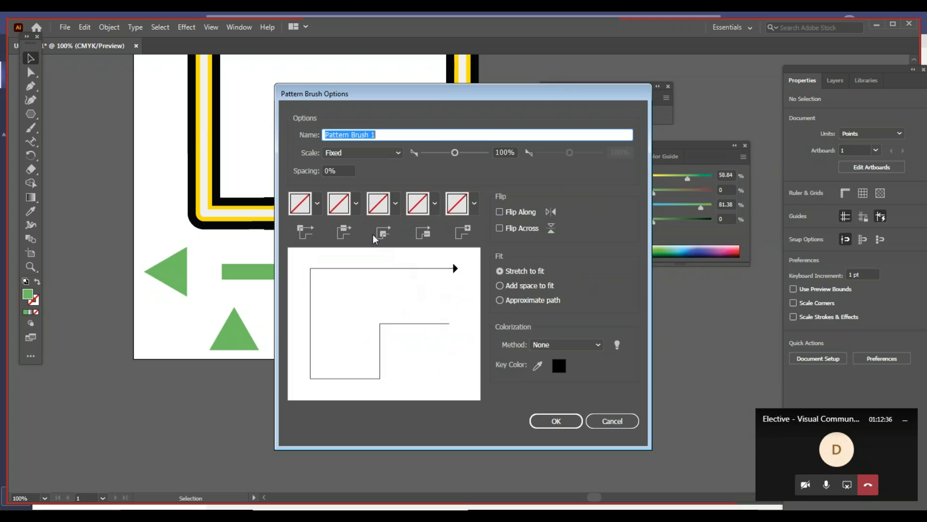
left_click(356, 203)
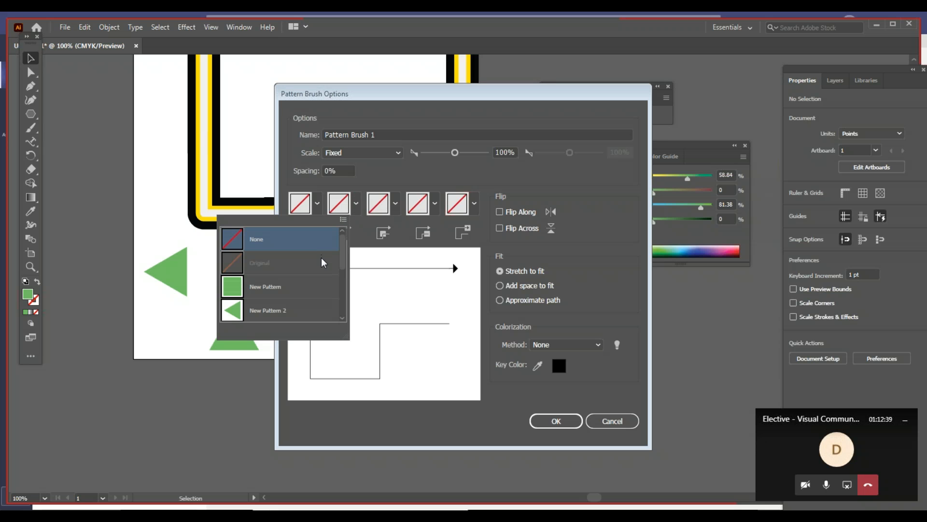
left_click_drag(343, 265, 345, 284)
left_click(346, 227)
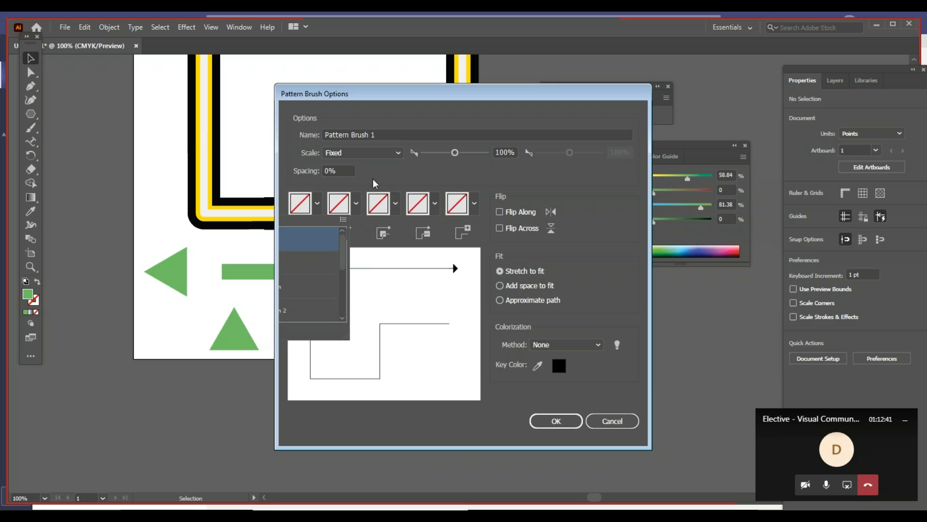
Step: Set the pattern brush's outer corner tile to New Pattern 2, the left-pointing triangle
left_click(302, 204)
left_click_drag(309, 256, 305, 302)
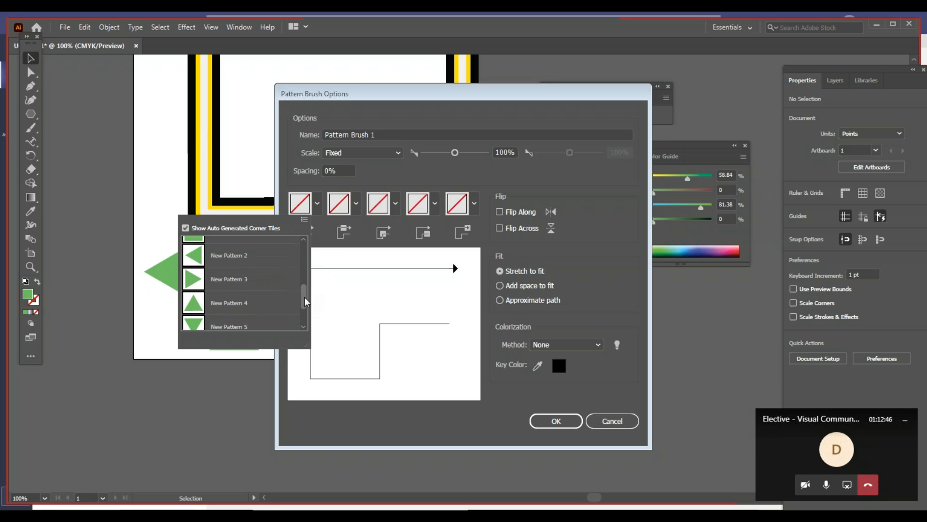
left_click(238, 256)
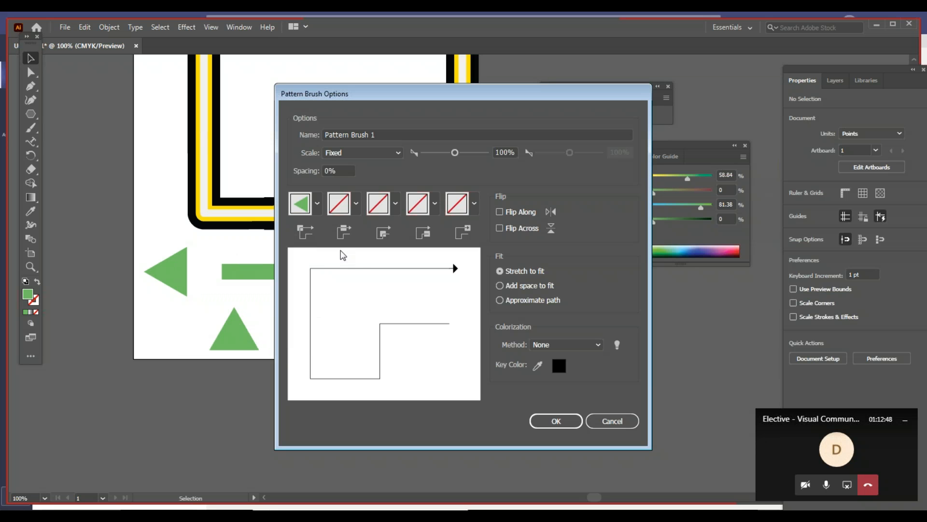
Step: Set the pattern brush's side tile to New Pattern 6, the two green bars, and its inner corner tile to the right-pointing triangle pattern
left_click(356, 207)
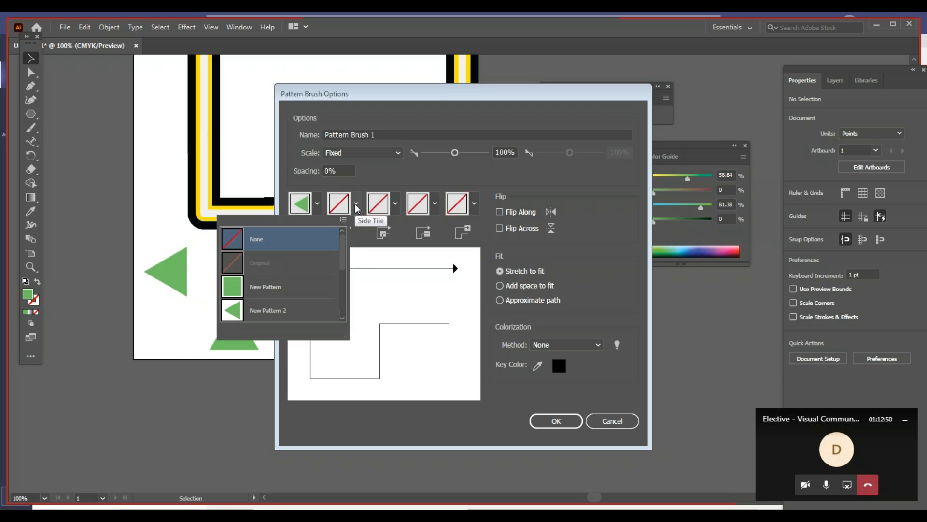
left_click_drag(344, 266, 345, 302)
left_click(289, 290)
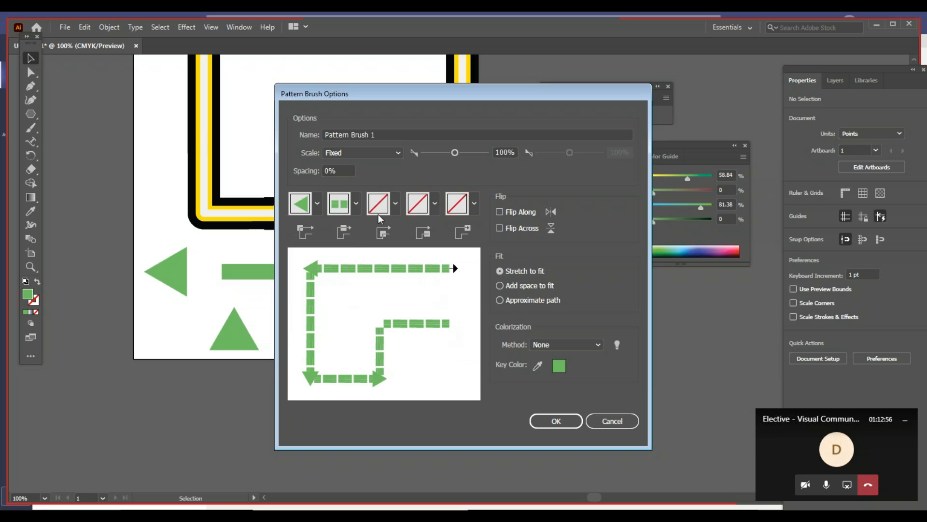
left_click(396, 203)
left_click_drag(384, 259, 384, 299)
left_click(347, 290)
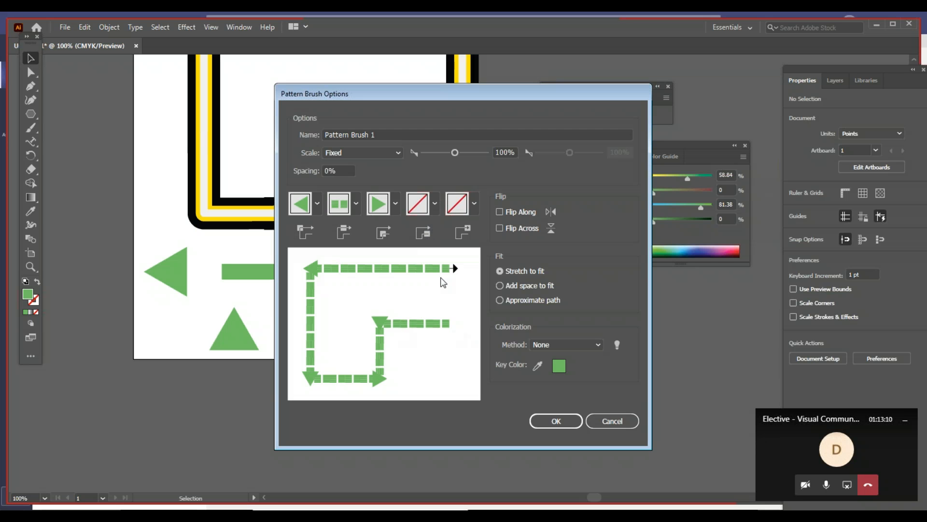
Step: Set both the start tile and the end tile of the pattern brush to New Pattern 6
left_click(435, 205)
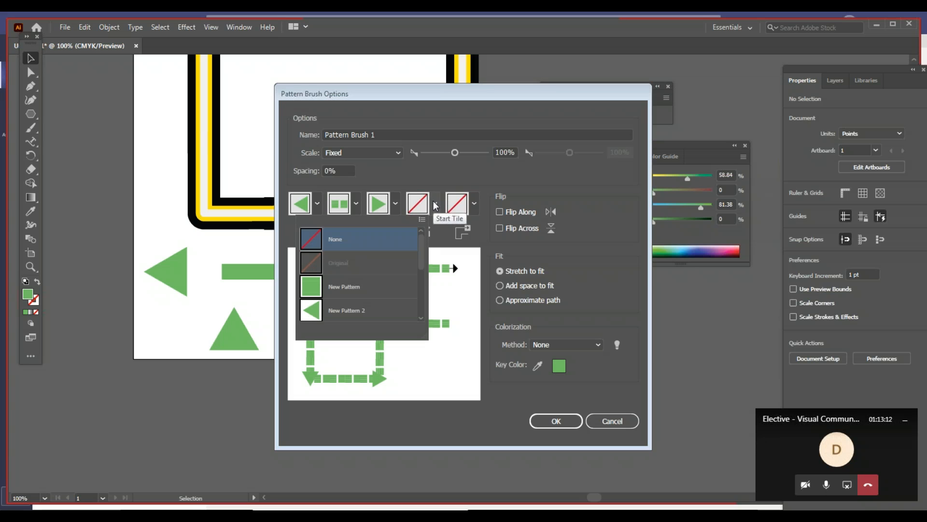
left_click(418, 257)
left_click(435, 204)
left_click_drag(424, 256, 424, 297)
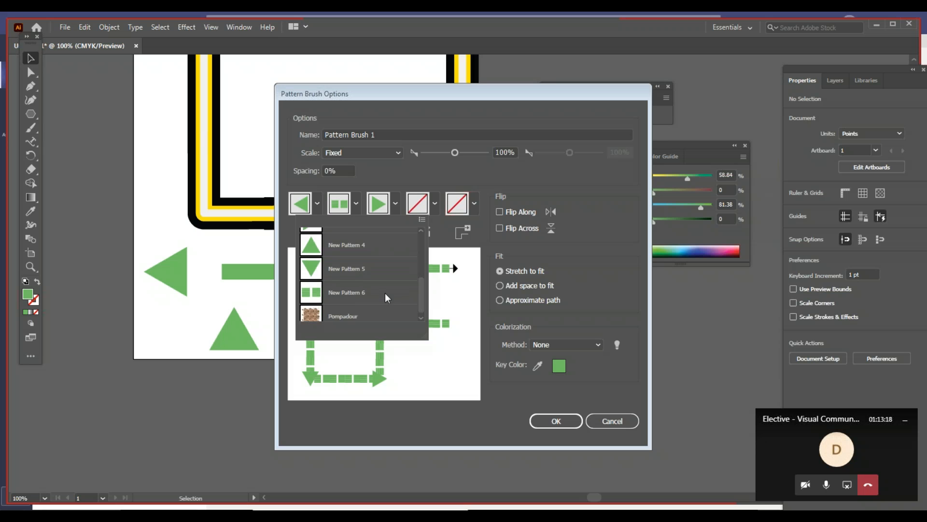
left_click(384, 293)
left_click(474, 203)
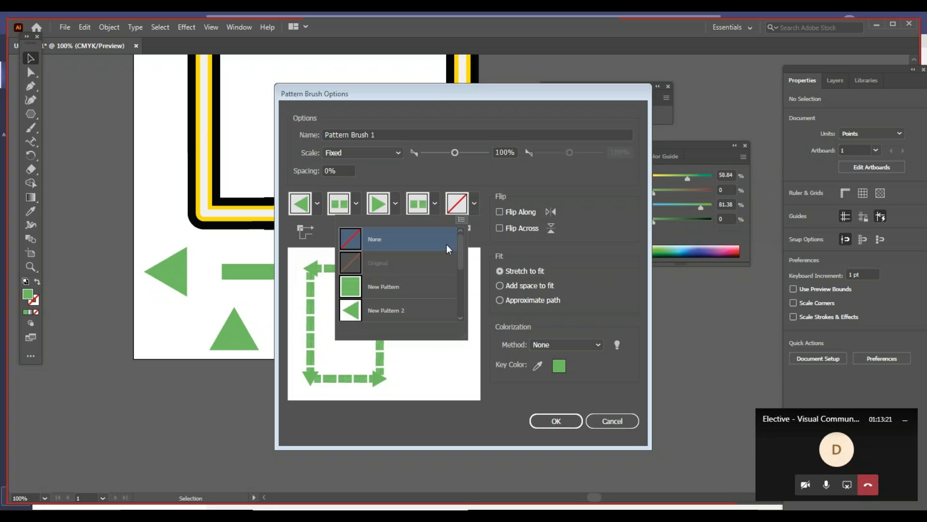
left_click_drag(462, 254, 452, 297)
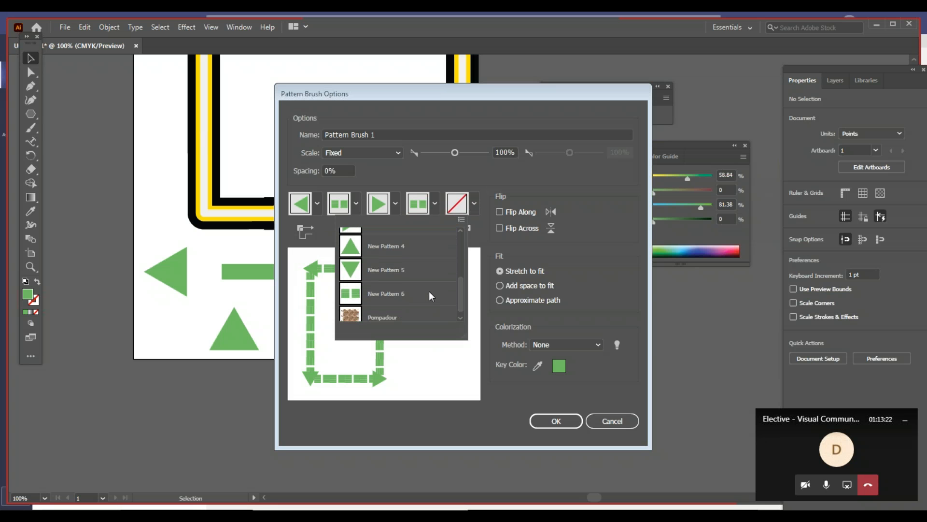
left_click(429, 291)
Step: Name the pattern brush "new pattern test" and create it
left_click_drag(401, 134, 266, 138)
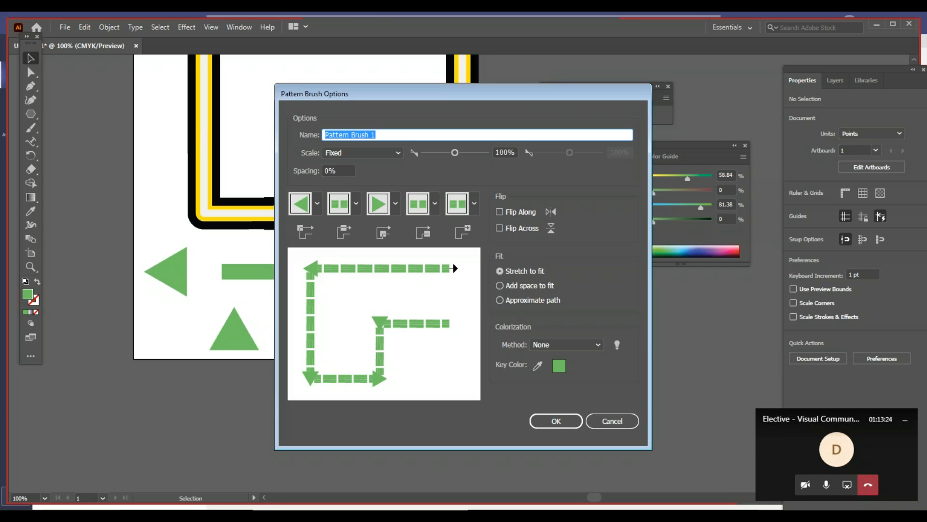
type("new pattern test")
key("Return")
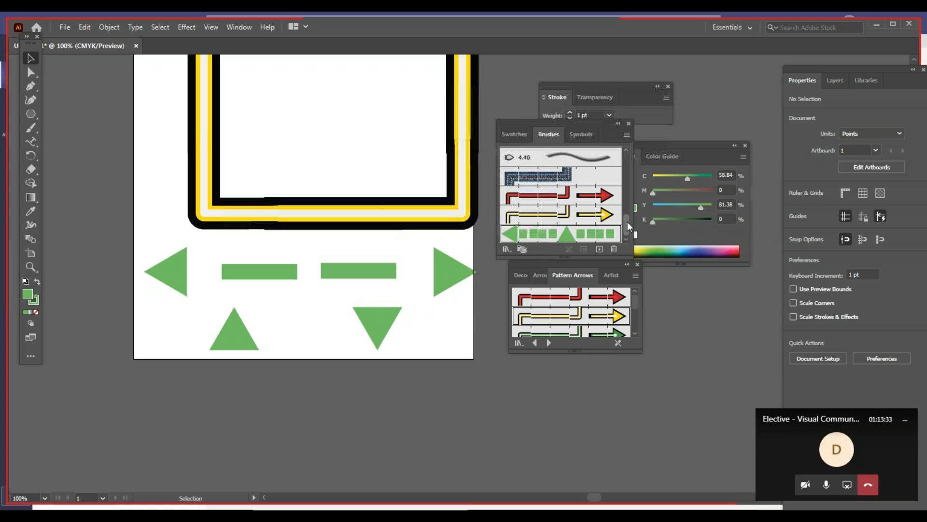
Step: Apply the new pattern test brush to the black and yellow square frame and set its stroke weight to 1 pt
left_click(260, 269)
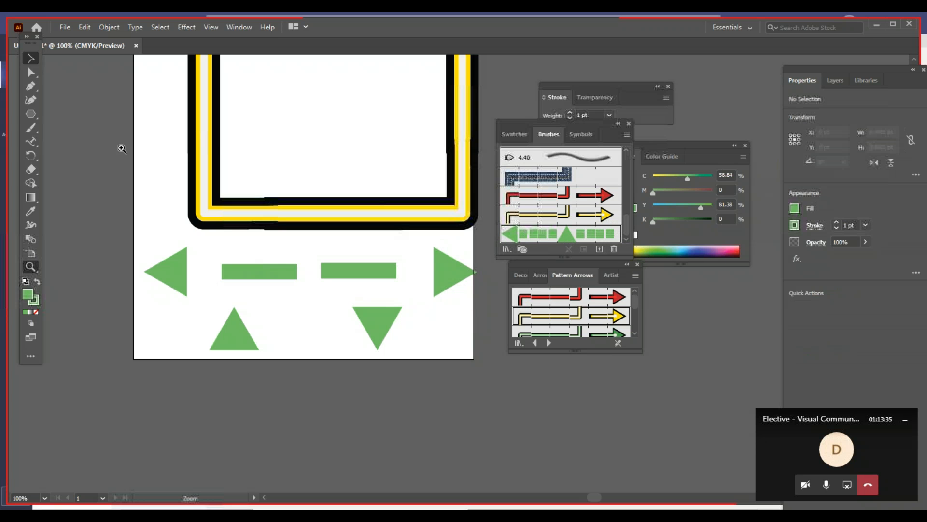
left_click(337, 202)
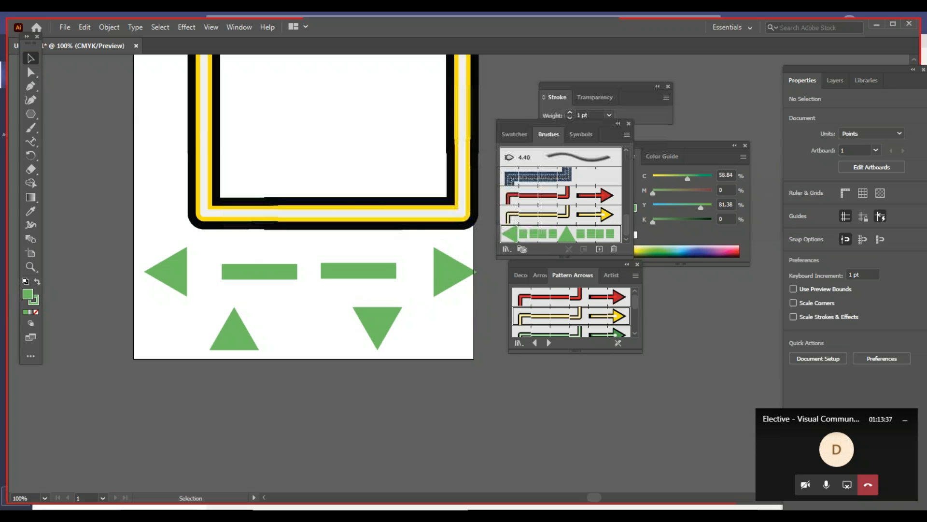
left_click(424, 215)
left_click(594, 236)
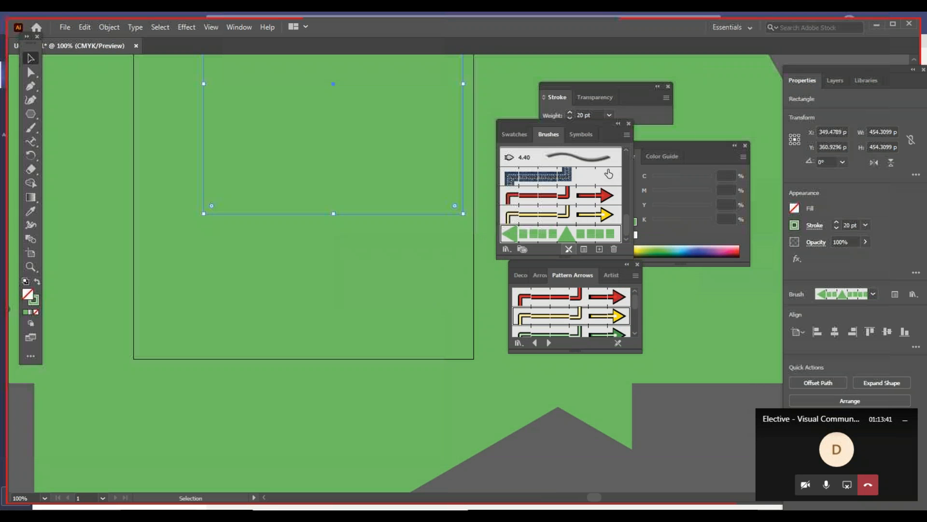
left_click(552, 121)
type("1")
key("Return")
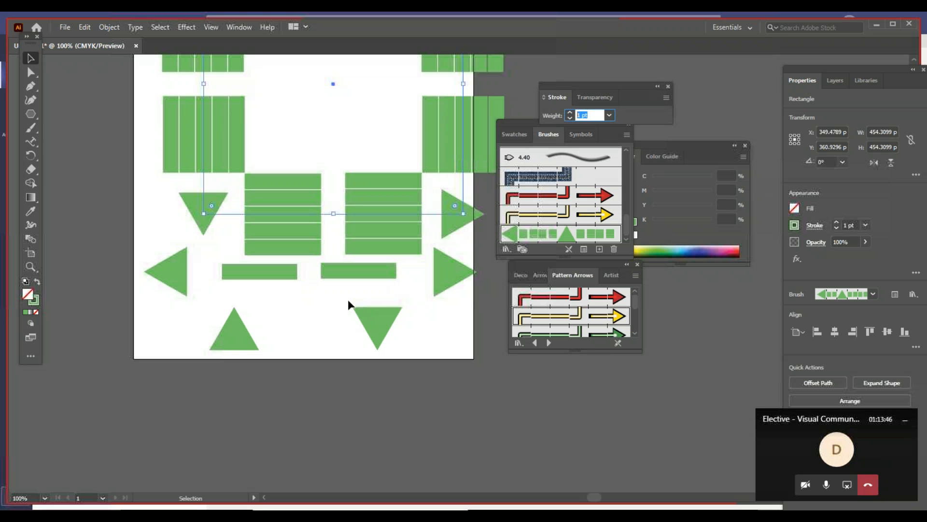
Step: Move the green brushed frame away from the loose bars and triangles, across the artboard's upper-right edge
left_click(283, 303)
key("z")
key("ctrl+minus")
key("ctrl+minus")
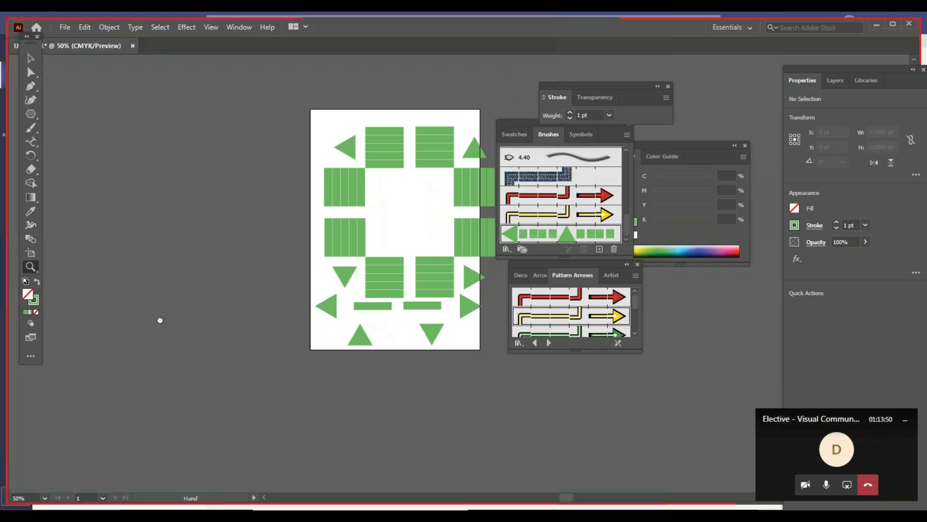
left_click(31, 58)
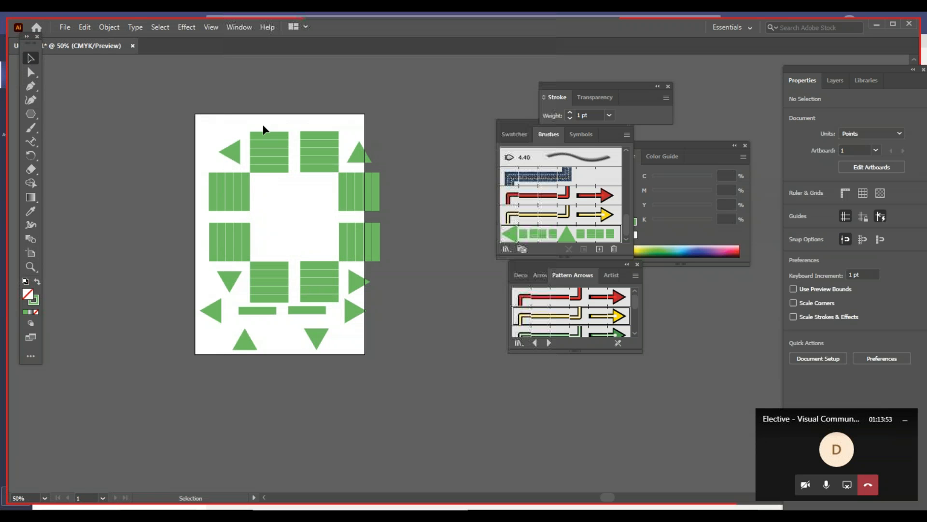
mouse_move(289, 153)
left_mouse_down()
mouse_move(420, 151)
mouse_move(437, 105)
mouse_move(440, 140)
mouse_move(457, 119)
left_mouse_up()
key("ctrl+z")
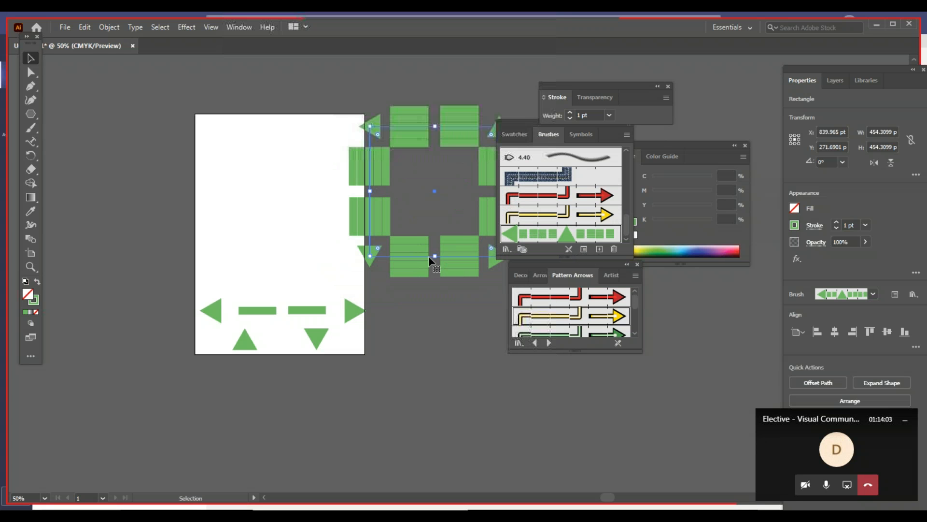
left_click_drag(433, 259, 389, 254)
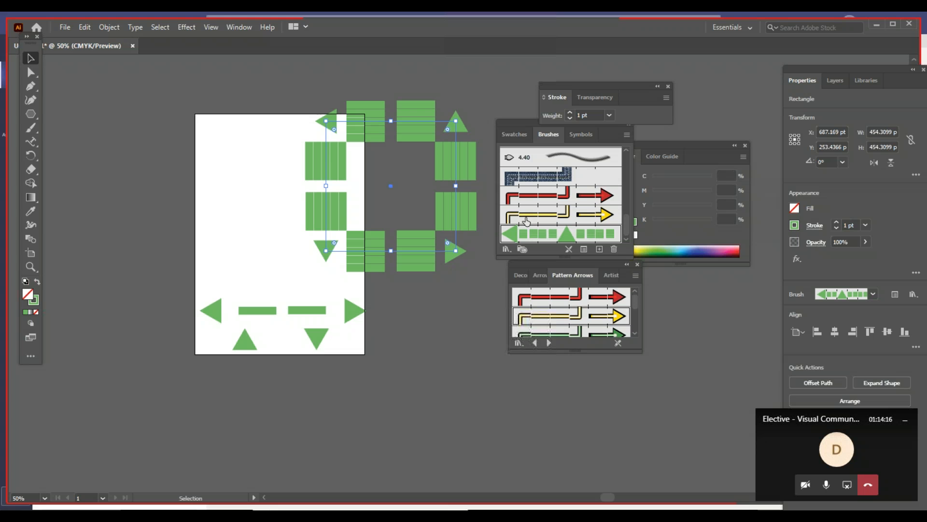
Step: Reopen the options of the new pattern test brush and set its side tile to New Pattern, the single green bar
double_click(509, 234)
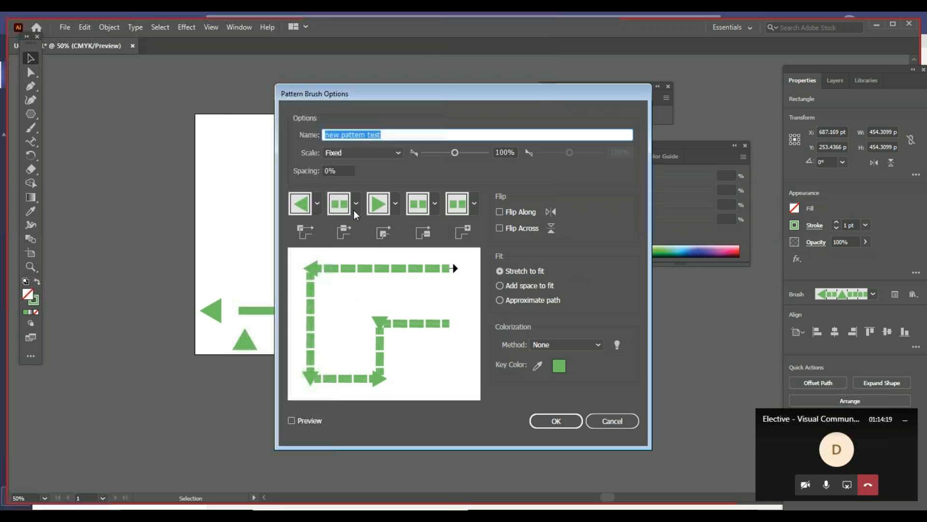
left_click(356, 207)
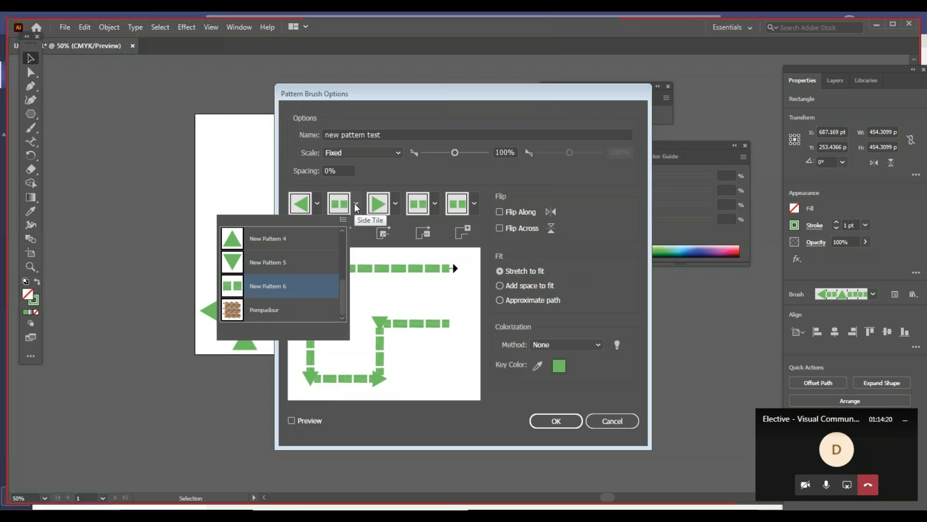
left_click_drag(344, 285, 364, 252)
left_click(300, 263)
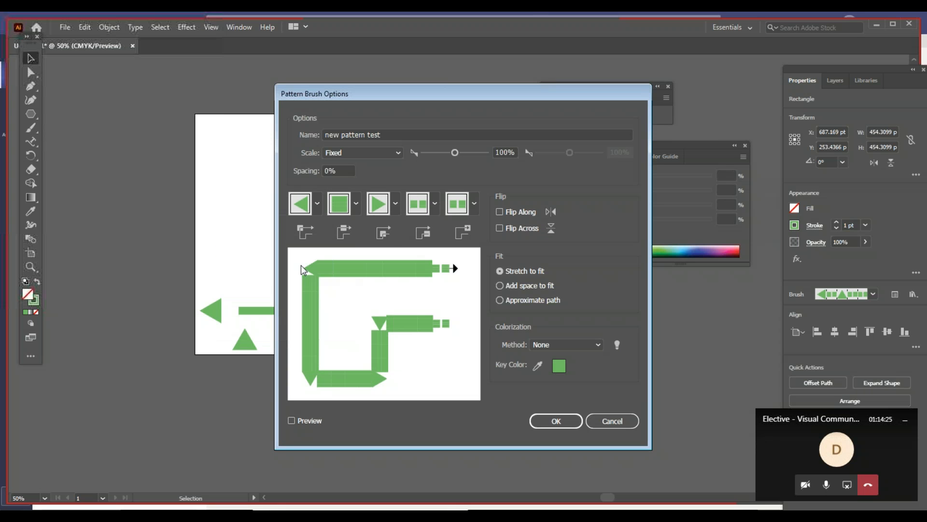
Step: Set the brush's start and end tiles to New Pattern and apply the brush changes to the existing frame
left_click(435, 204)
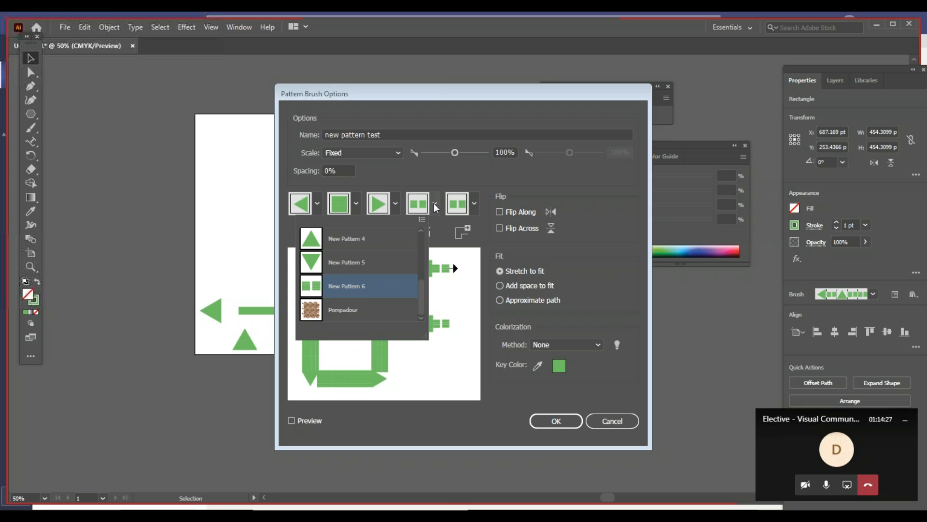
left_click_drag(421, 295, 419, 234)
left_click(369, 288)
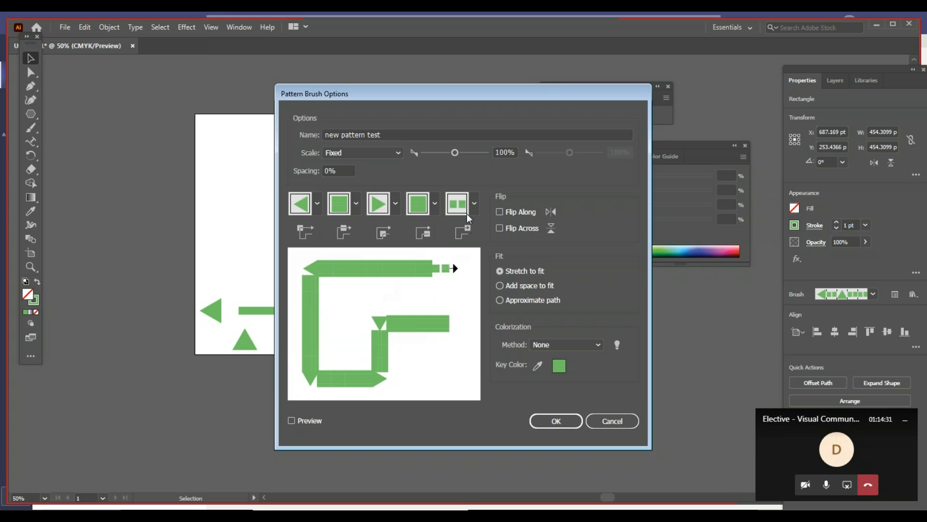
left_click(470, 204)
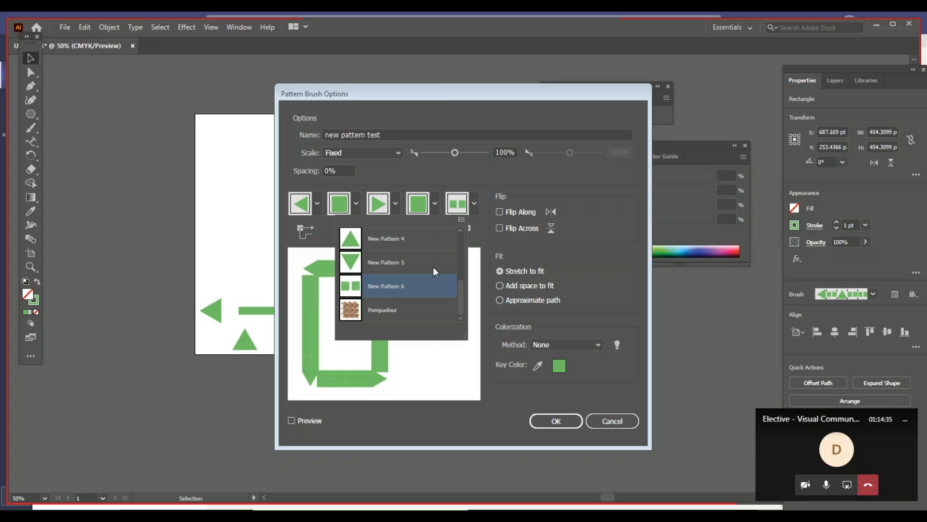
left_click_drag(462, 293, 460, 245)
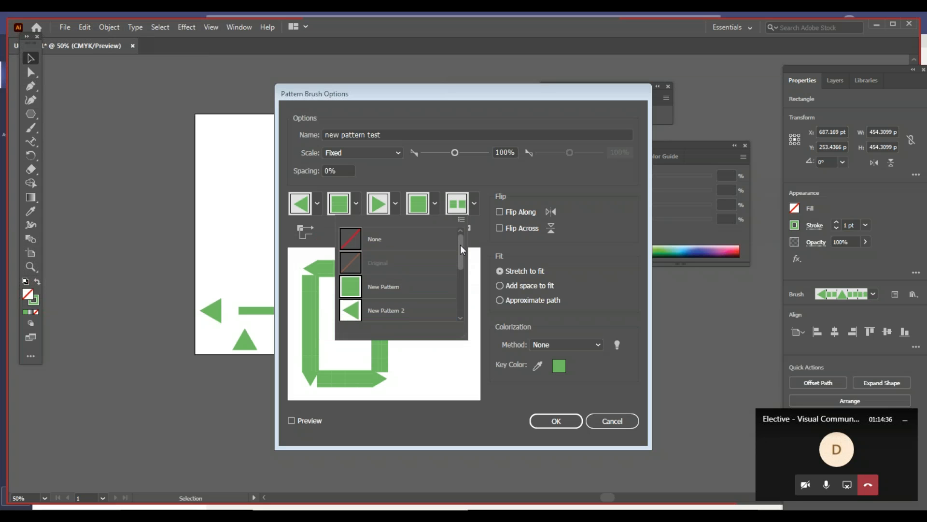
left_click(423, 284)
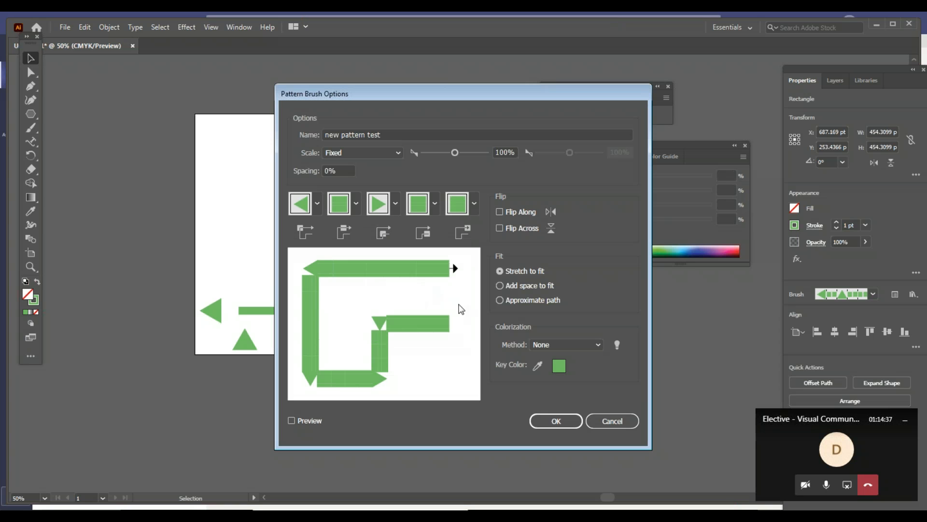
left_click(553, 423)
left_click(451, 289)
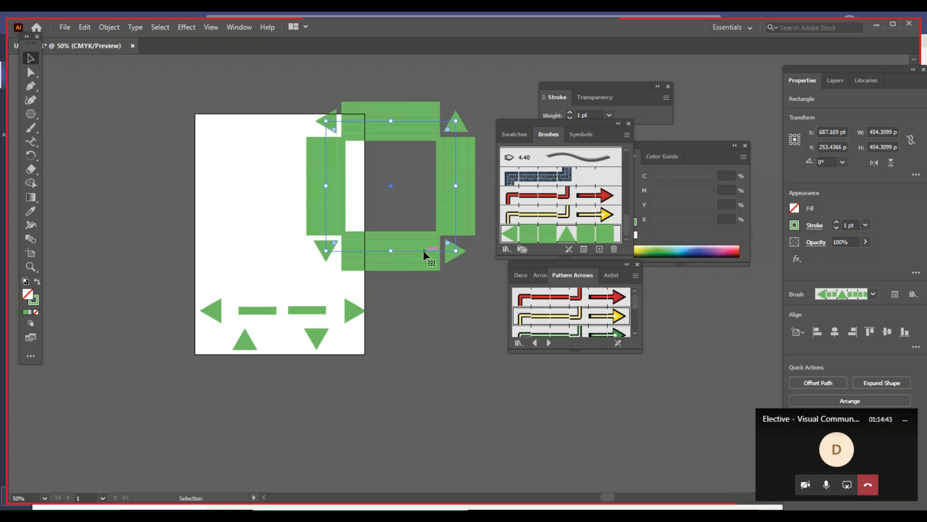
Step: Move the green frame off the artboard to the empty area beyond its lower-right corner
left_click_drag(414, 240, 277, 240)
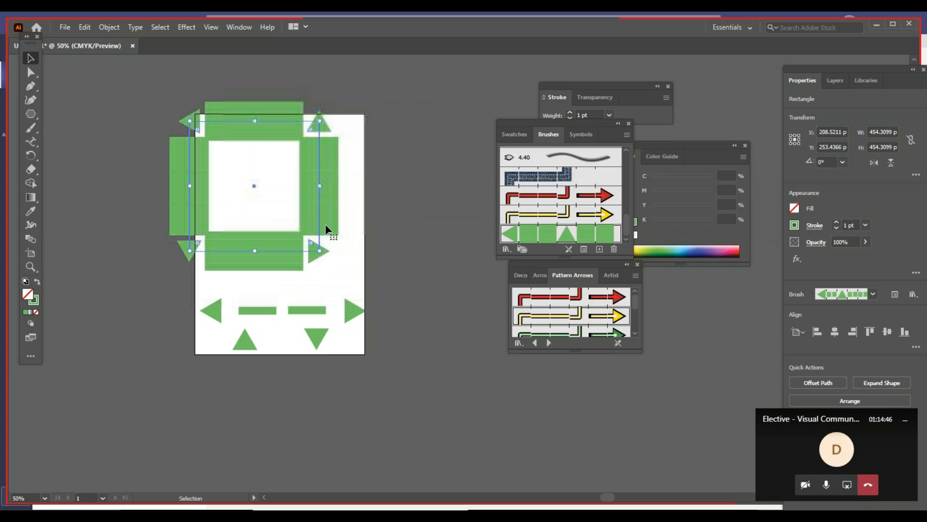
left_click_drag(241, 124, 418, 318)
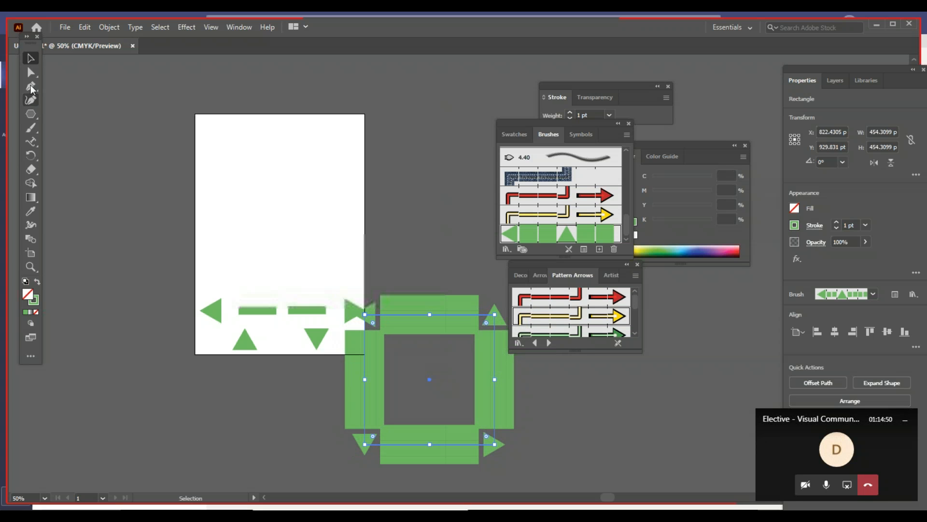
Step: Draw an open four-point zigzag path across the artboard with the Pen tool and apply the new pattern test brush to it
left_click(31, 86)
left_click(172, 225)
left_click(304, 175)
left_click(424, 220)
left_click(471, 108)
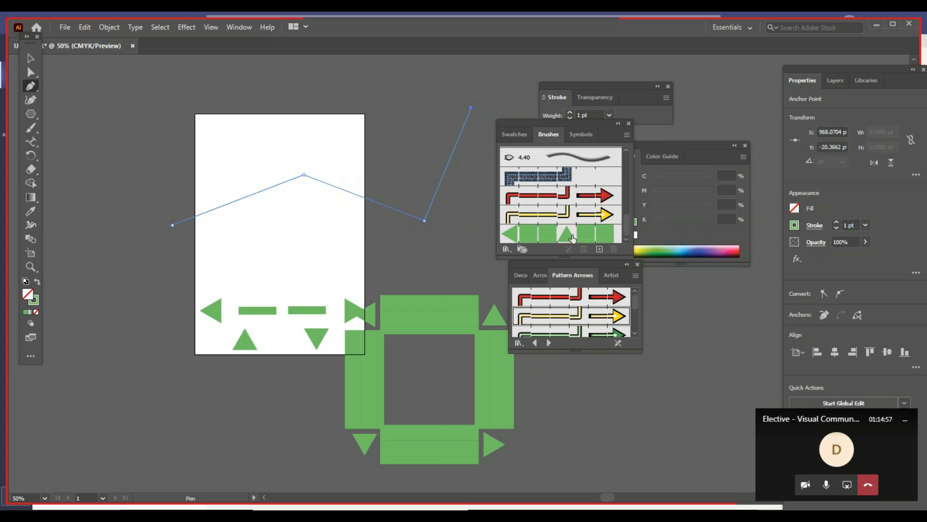
left_click(571, 237)
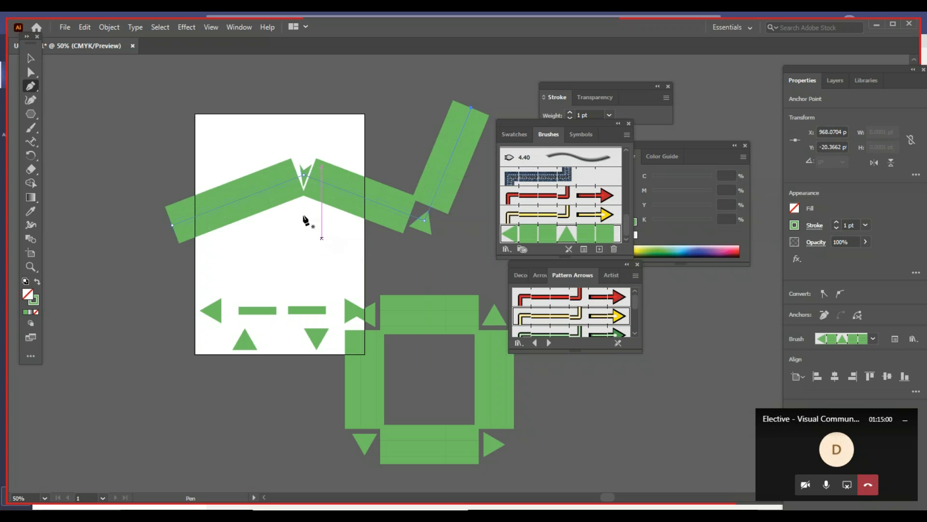
key("v")
left_click(429, 309)
left_click_drag(428, 296, 419, 249)
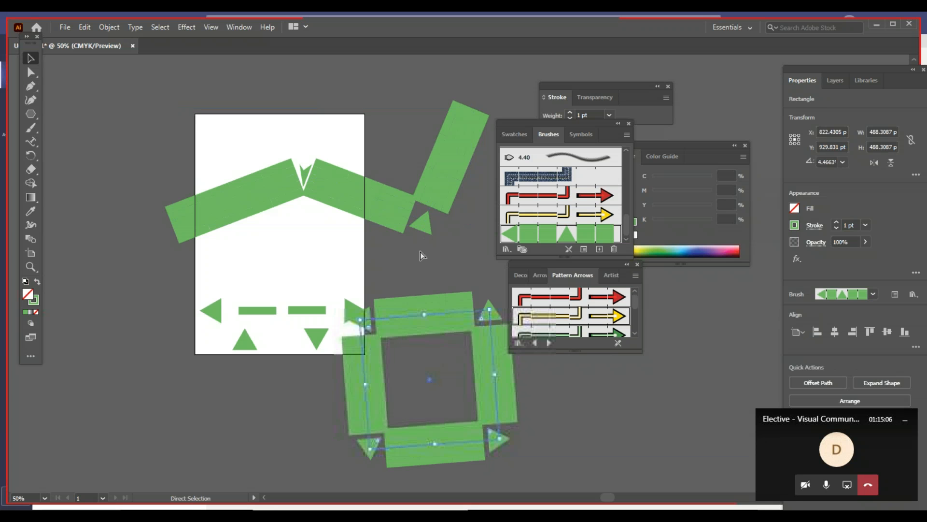
key("ctrl+z")
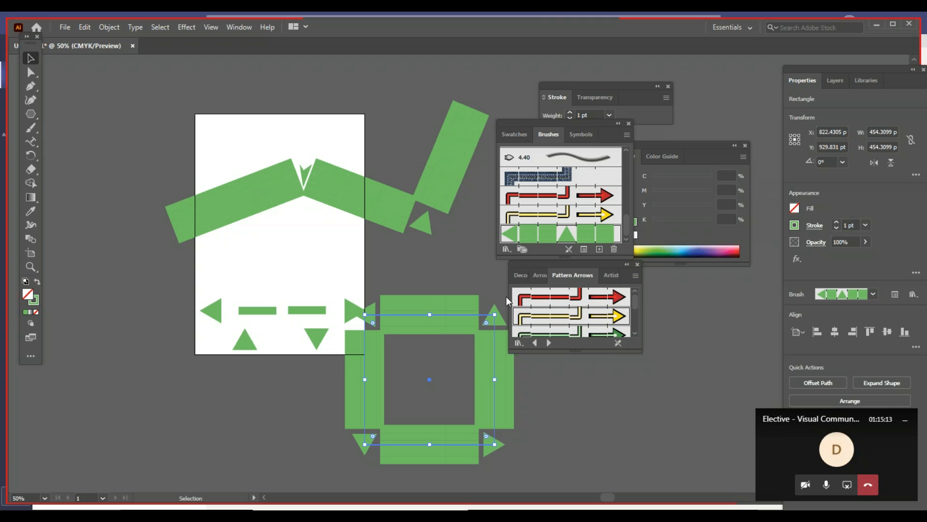
Step: Open the New Pattern swatch for pattern editing, try stretching its green bar downward, and undo the stretch
left_click(524, 136)
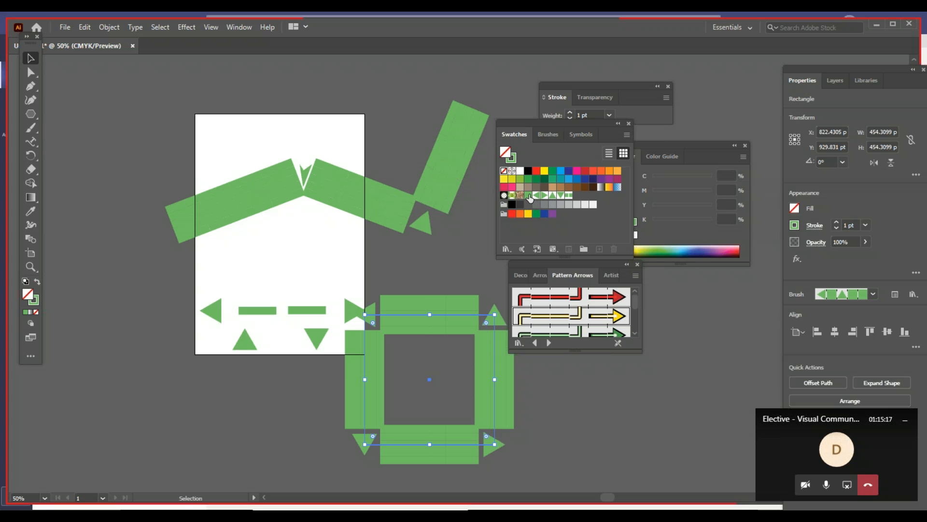
double_click(530, 195)
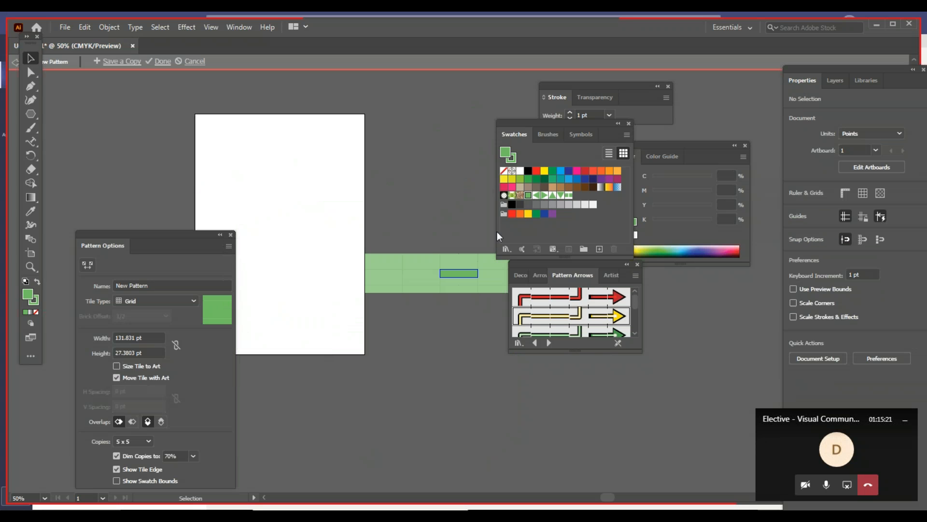
left_click_drag(467, 302, 387, 296)
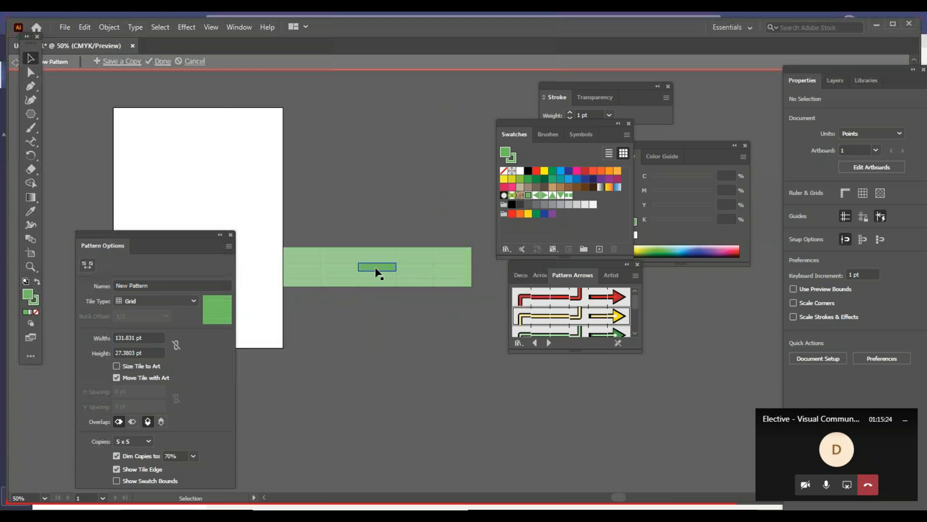
left_click(376, 268)
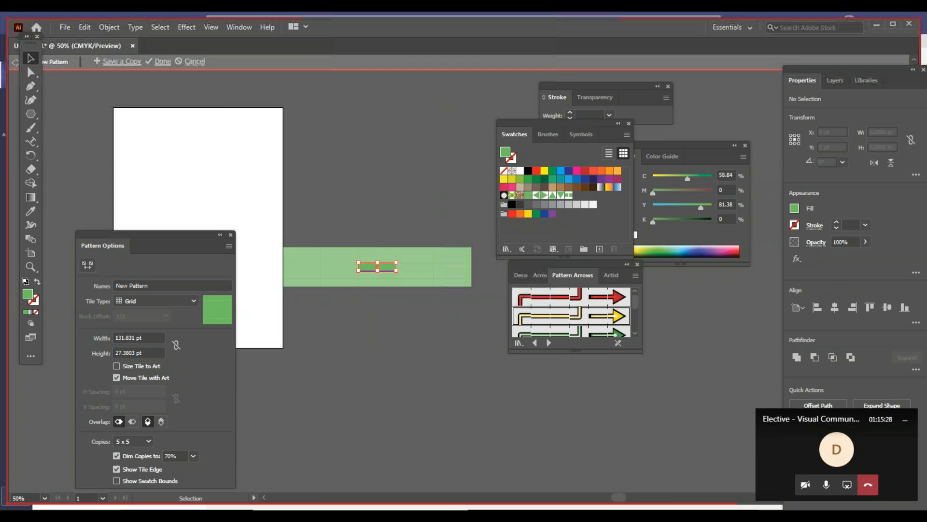
left_click_drag(378, 270, 379, 285)
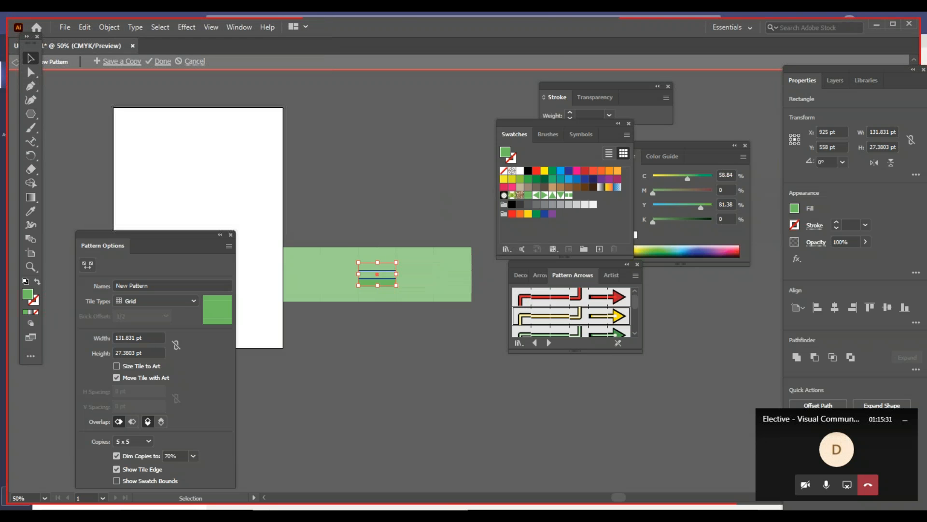
key("a")
key("ctrl+z")
key("v")
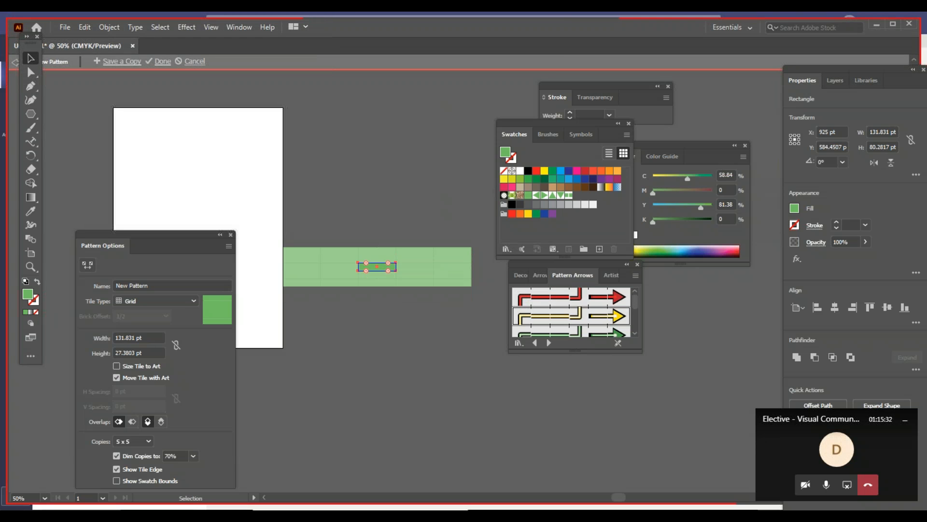
Step: Round the corners of the green bar in the pattern tile and finish editing the pattern
key("z")
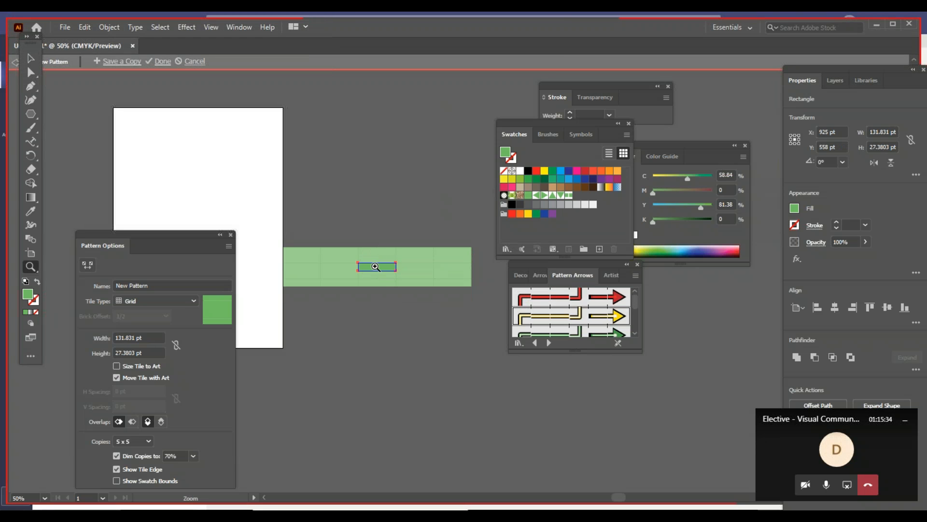
left_click(416, 276)
left_click_drag(429, 279, 379, 313)
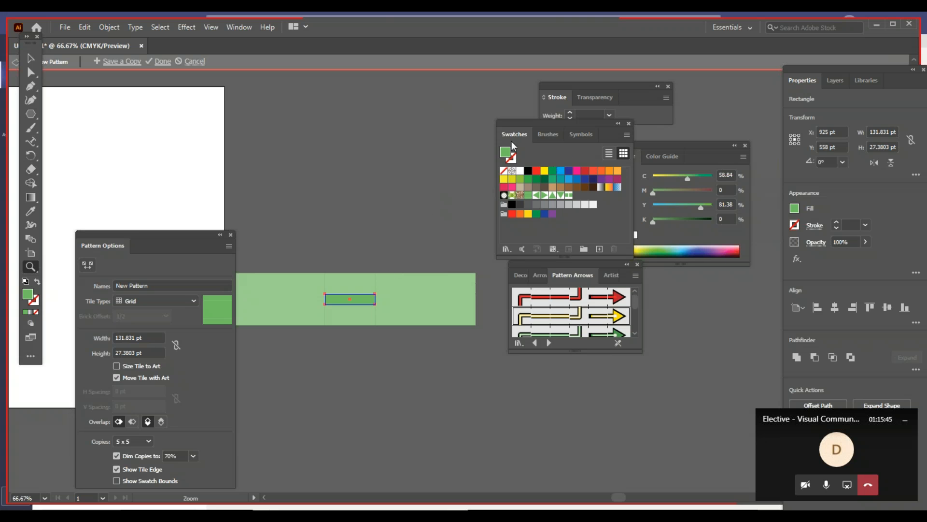
left_click(548, 135)
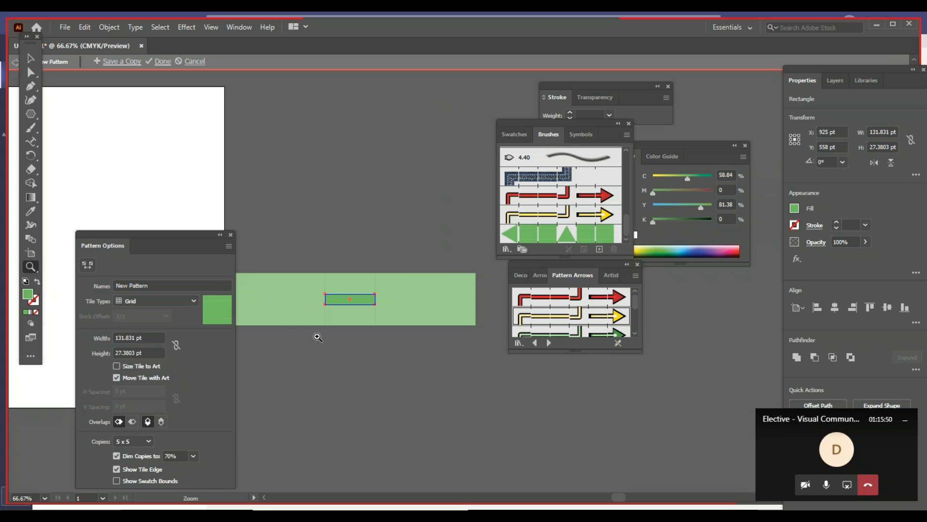
key("a")
left_click_drag(376, 299, 357, 307)
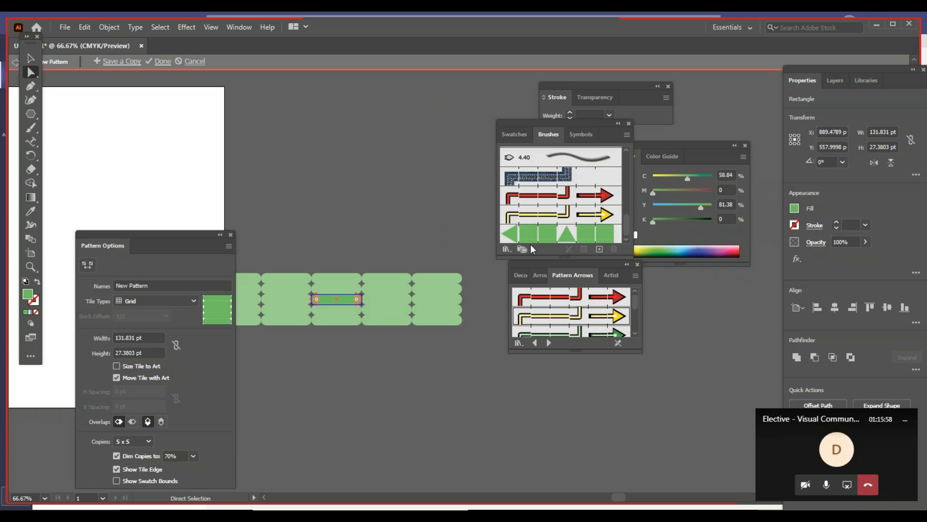
left_click(163, 62)
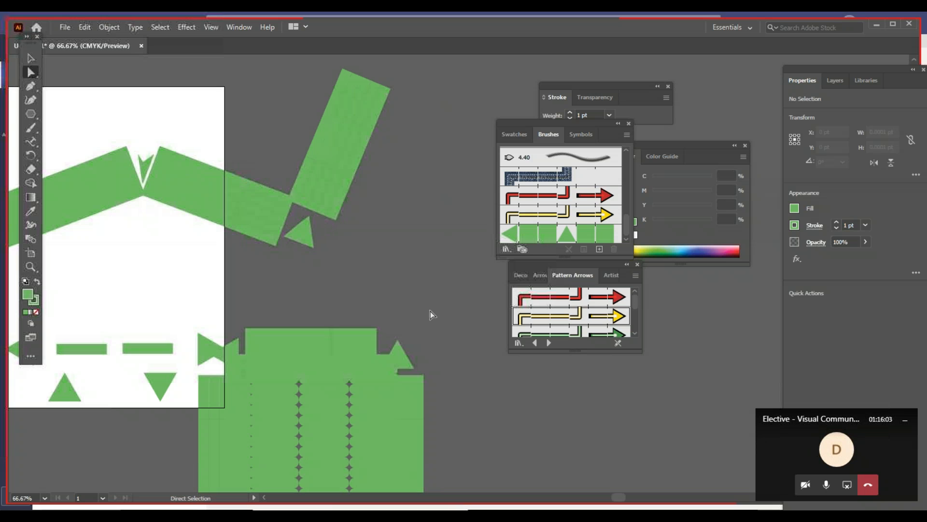
Step: Undo the pattern tile edit and the pattern fill on the green frame
left_click_drag(366, 383, 383, 257)
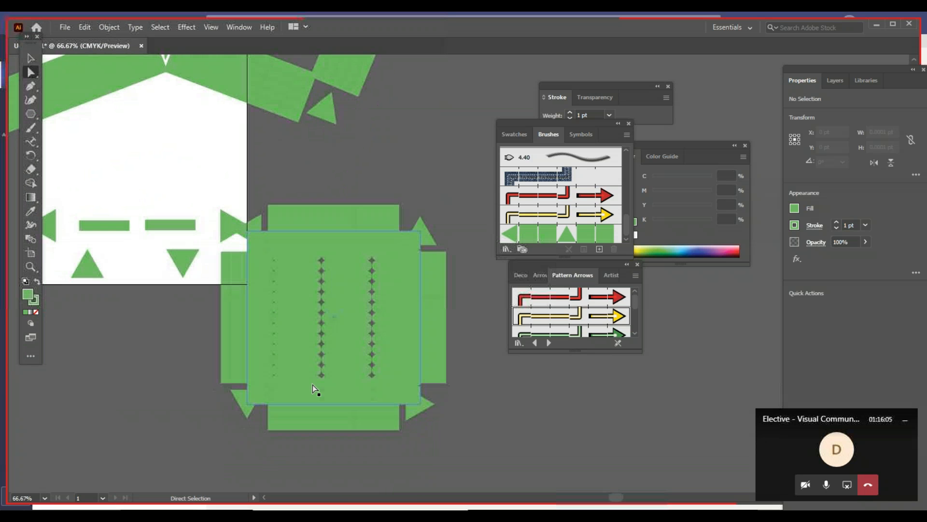
key("z")
left_click(402, 263, "alt")
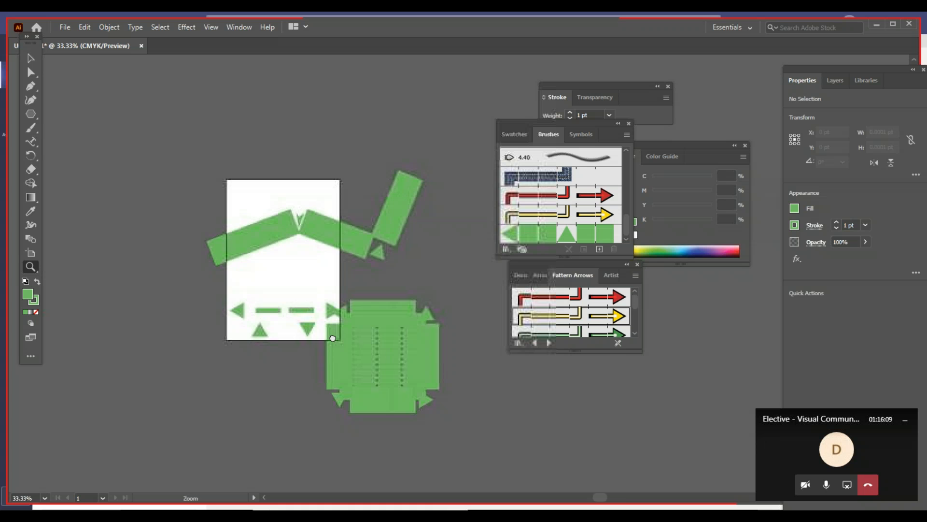
left_click(395, 303)
key("Escape")
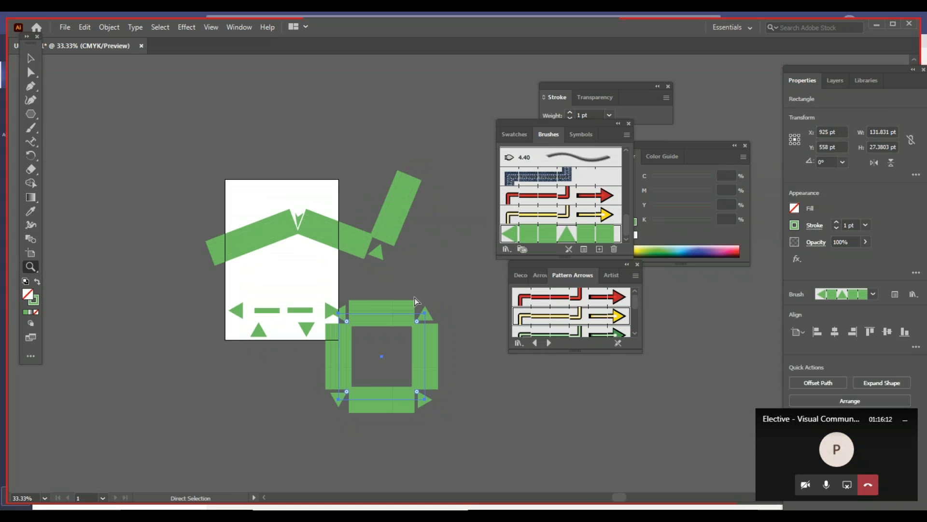
Step: Examine the available brush library categories and the zigzag path and frame drawn with the pattern test brush
key("z")
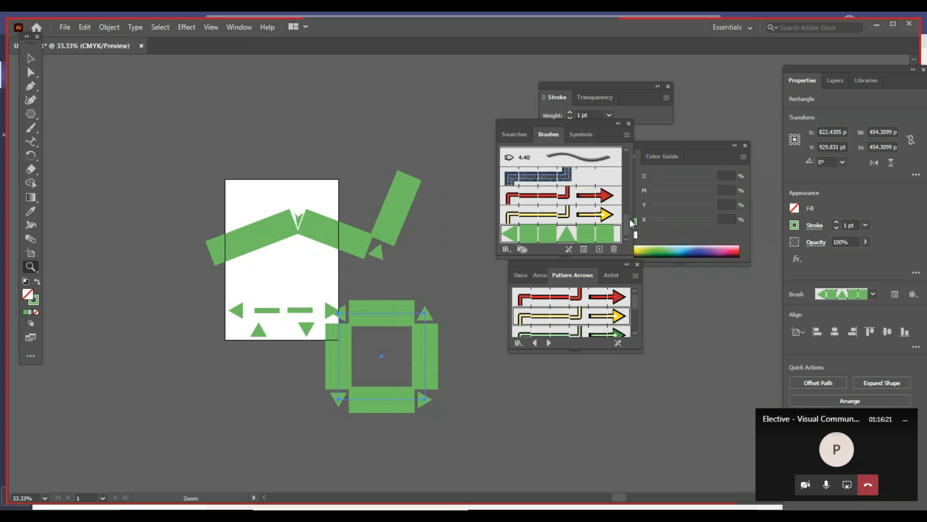
left_click(506, 250)
mouse_move(548, 283)
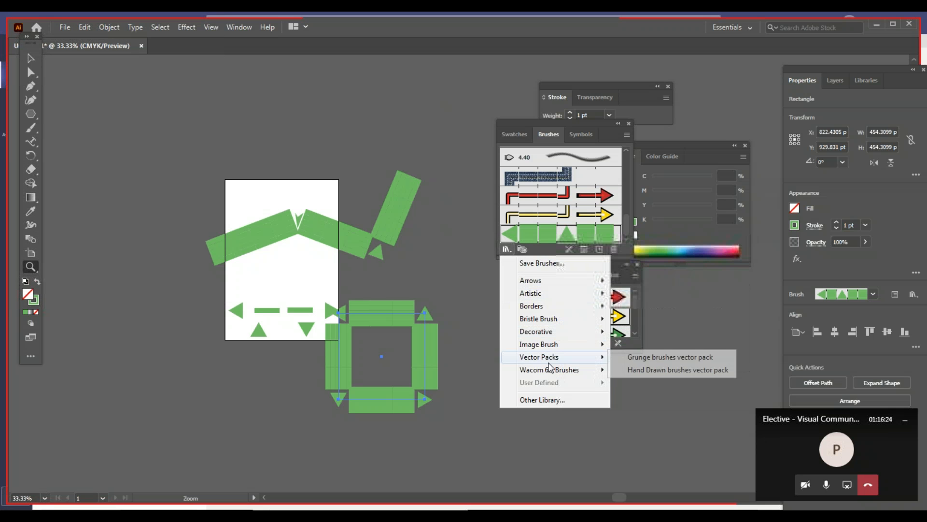
mouse_move(579, 336)
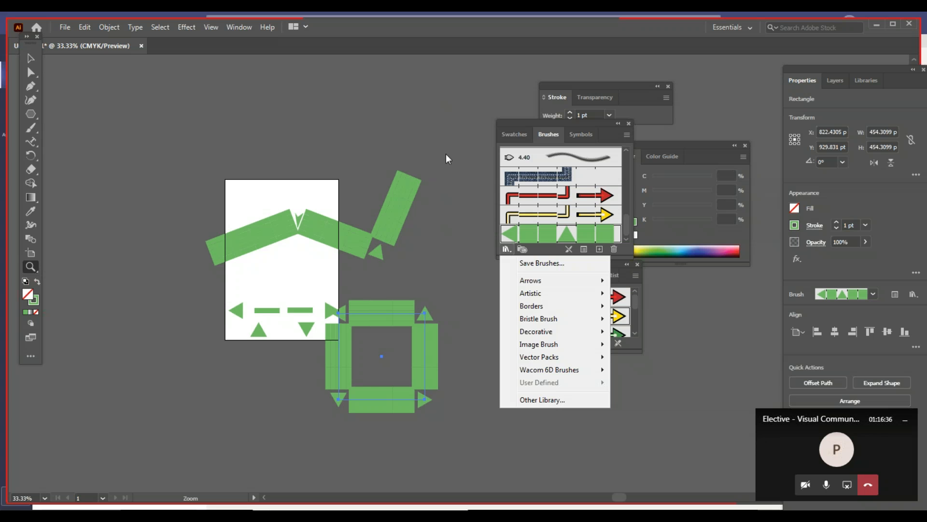
left_click(31, 58)
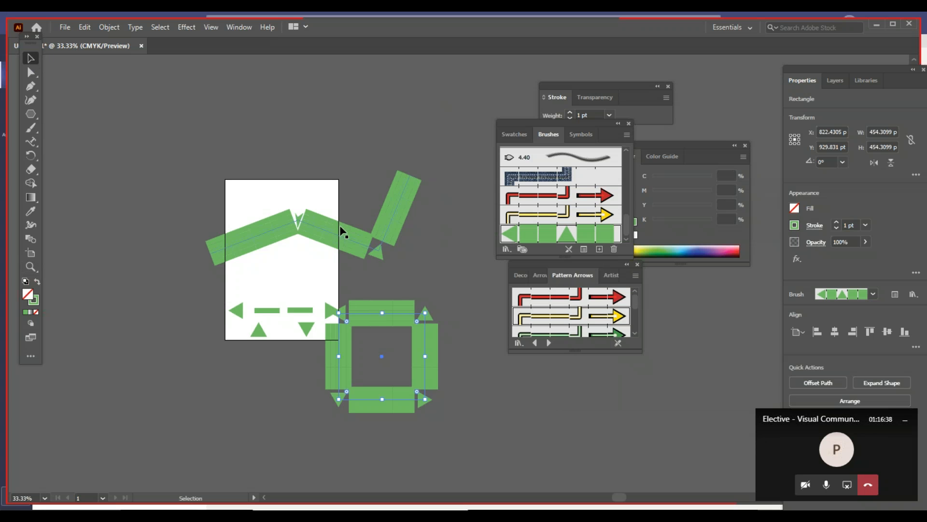
key("z")
left_click(306, 253, "alt")
left_click_drag(260, 254, 222, 277)
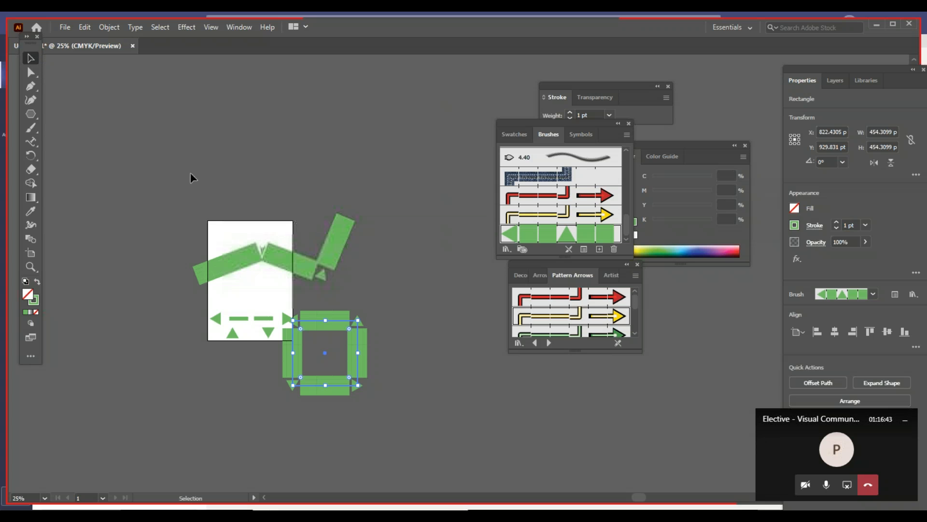
left_click(305, 240)
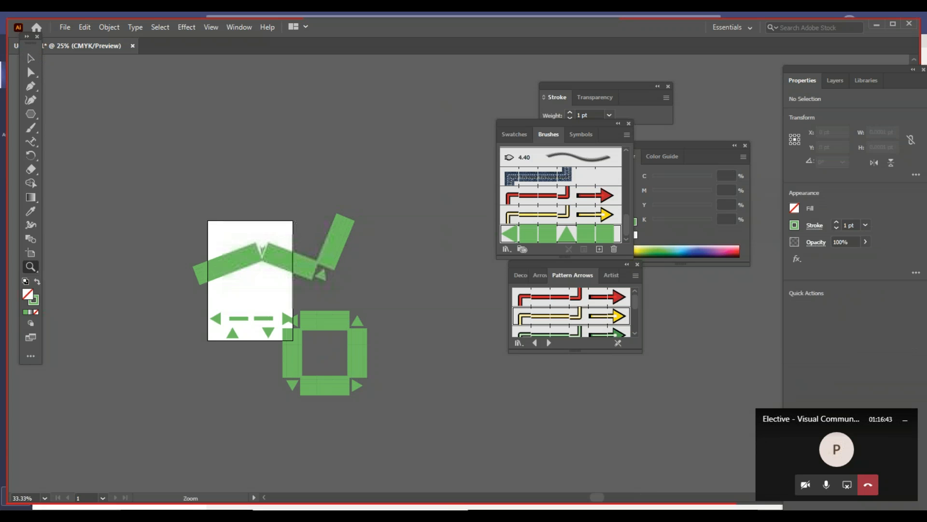
key("v")
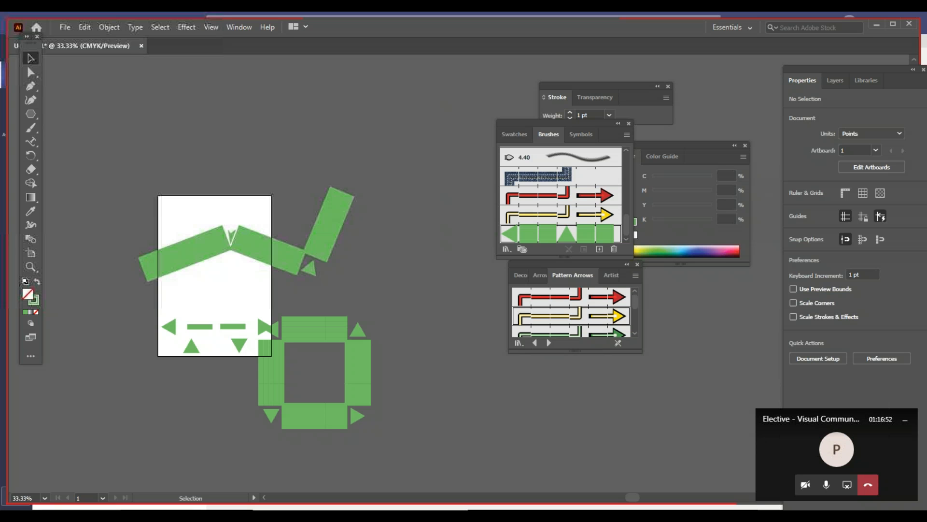
Step: Switch to WhatsApp in the browser to read the assignment message in the Visual Communication group, and return to Illustrator
key("alt+Tab")
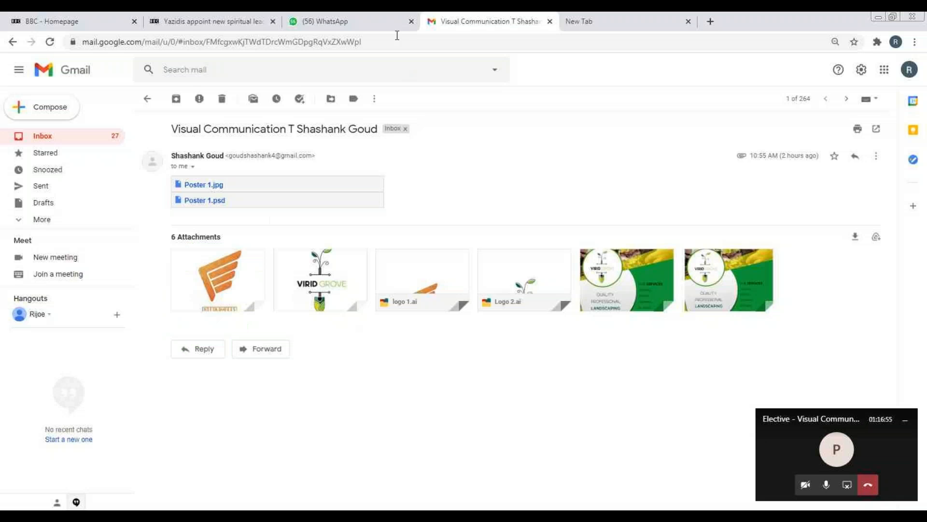
left_click(286, 22)
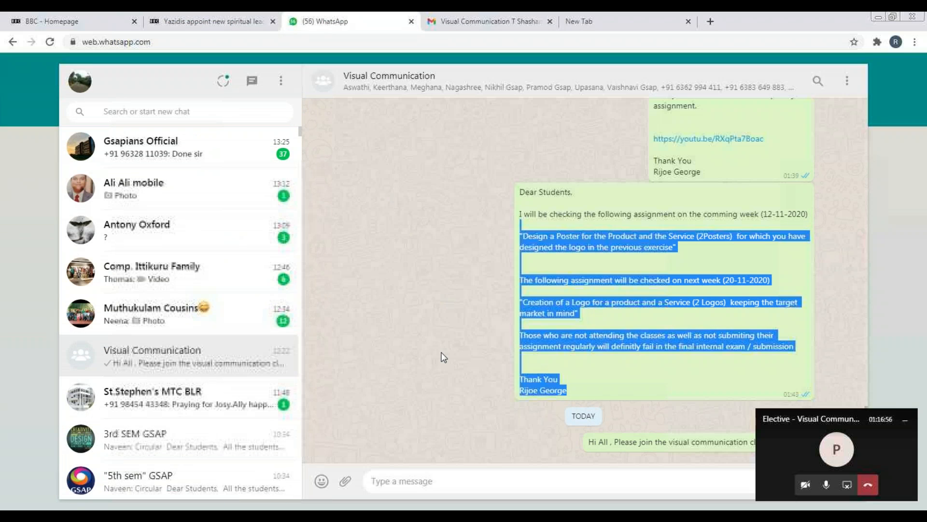
left_click(439, 372)
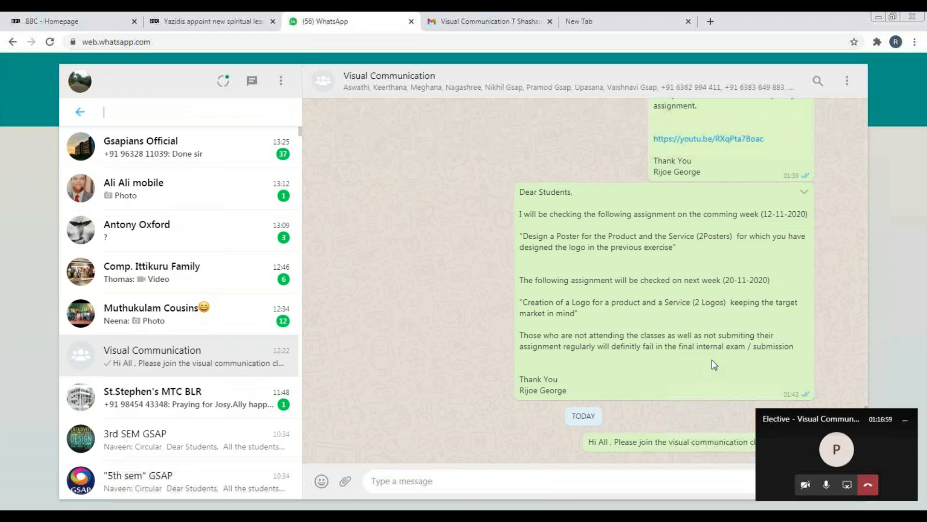
key("alt+Tab")
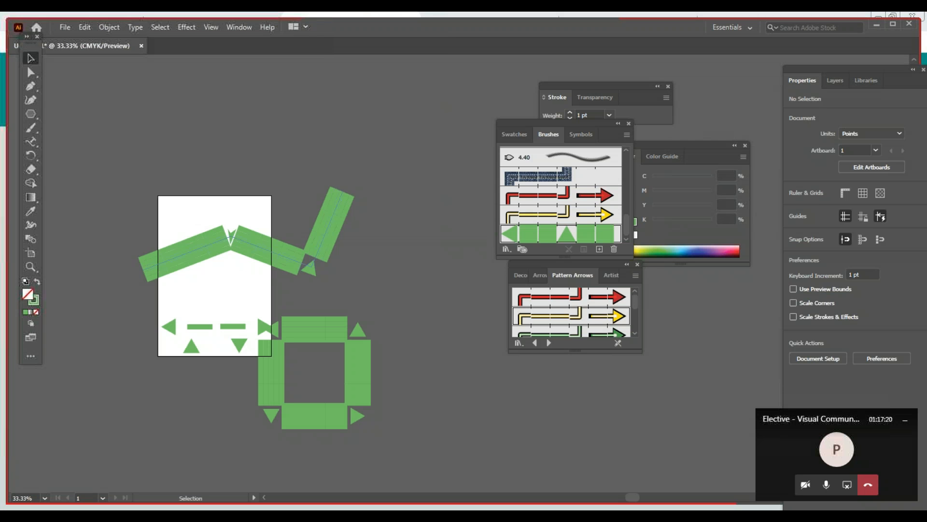
Step: Apply the blue arrow art brush to the zigzag path across the artboard
left_click(251, 242)
left_click_drag(630, 230, 630, 184)
left_click(606, 202)
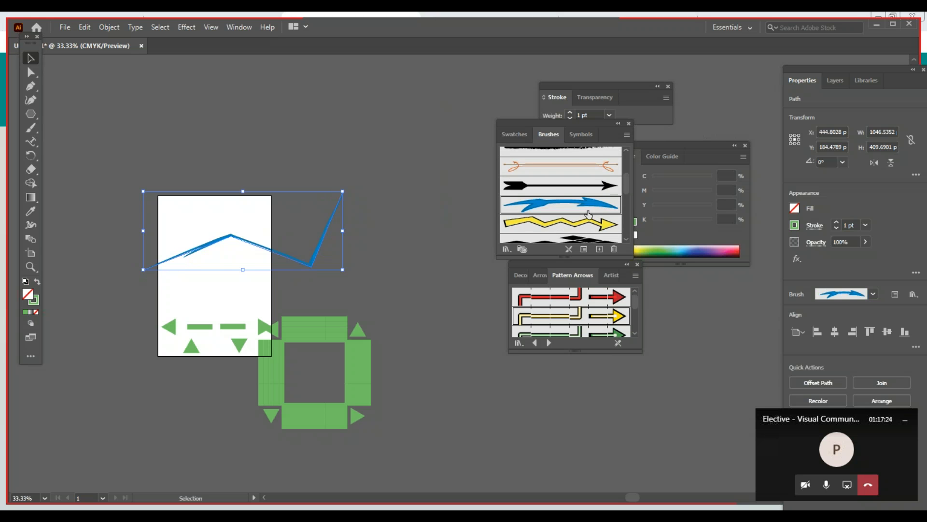
Step: Apply the red arrow and dark blue denim pattern brushes in turn to the square frame and move it onto the artboard's upper half
left_click(331, 334)
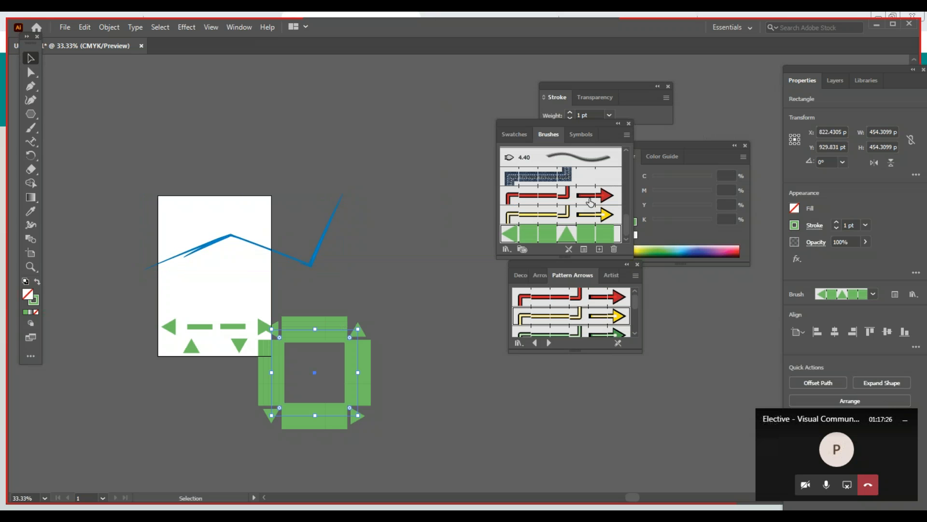
left_click(590, 202)
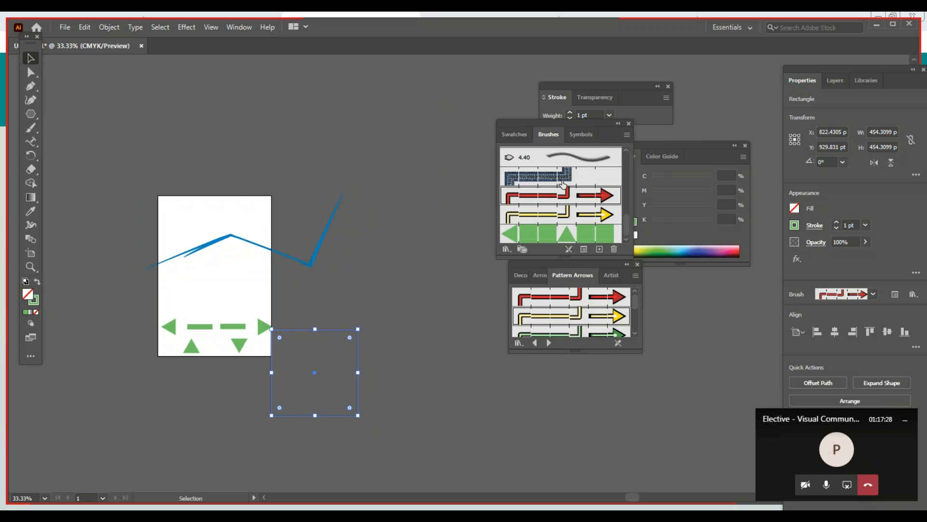
left_click(563, 184)
left_click(289, 358)
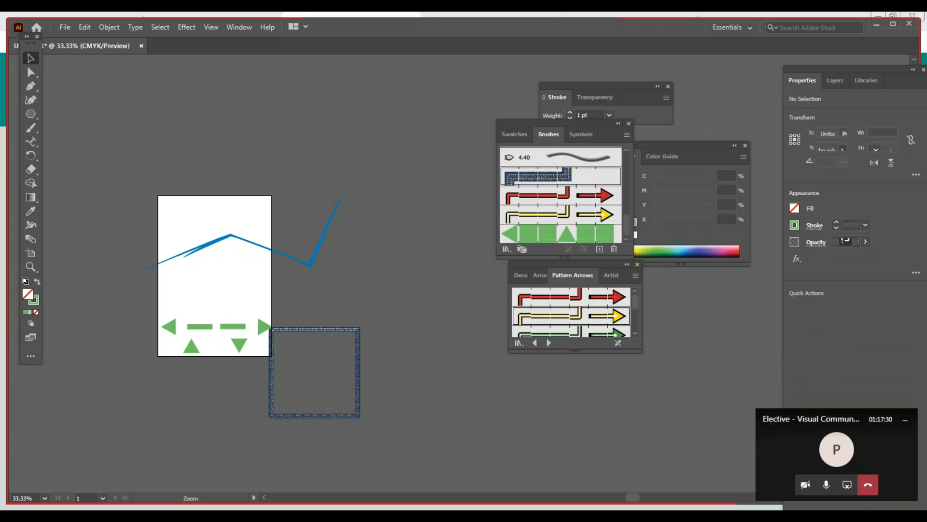
mouse_move(302, 330)
left_mouse_down()
mouse_move(246, 227)
mouse_move(209, 209)
left_mouse_up()
left_click(242, 217)
key("z")
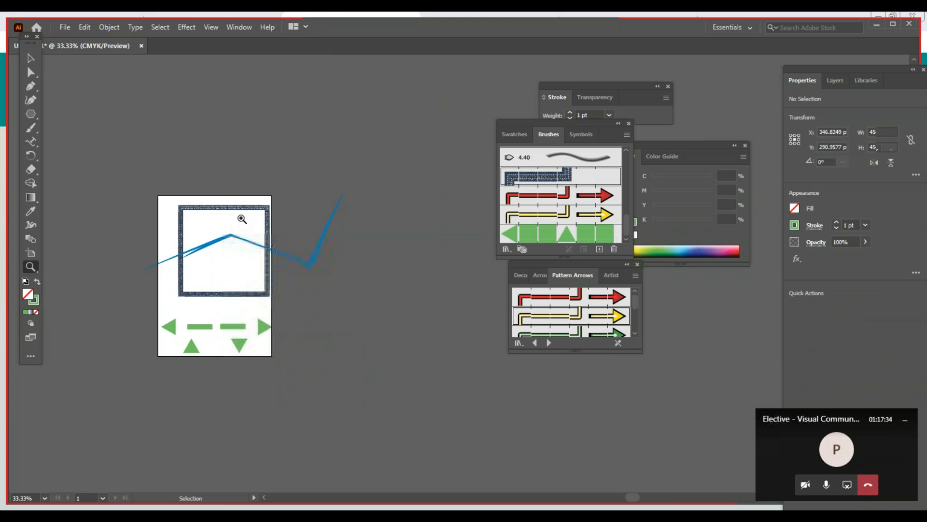
left_click(242, 218)
left_click_drag(577, 454, 295, 327)
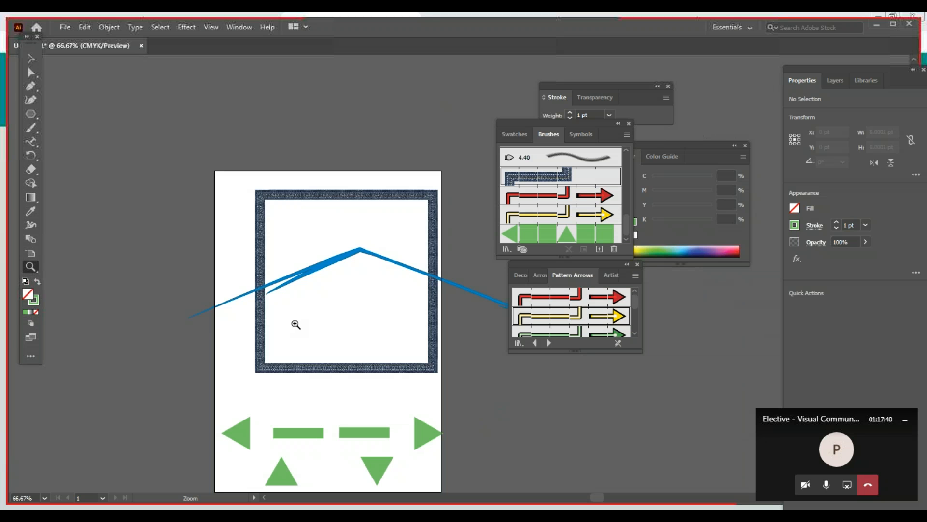
key("v")
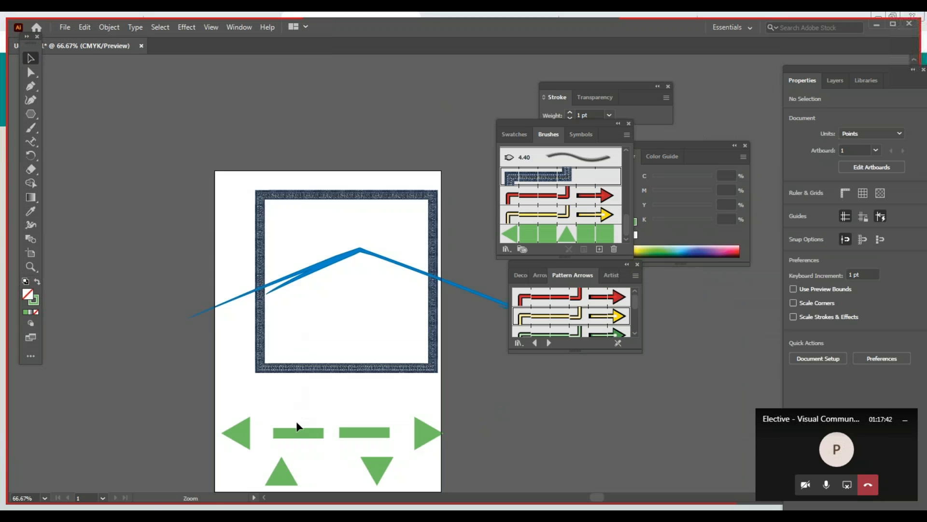
Step: Apply the three-green-bar brush and the green triangle brush in turn to the square frame
left_click(352, 254)
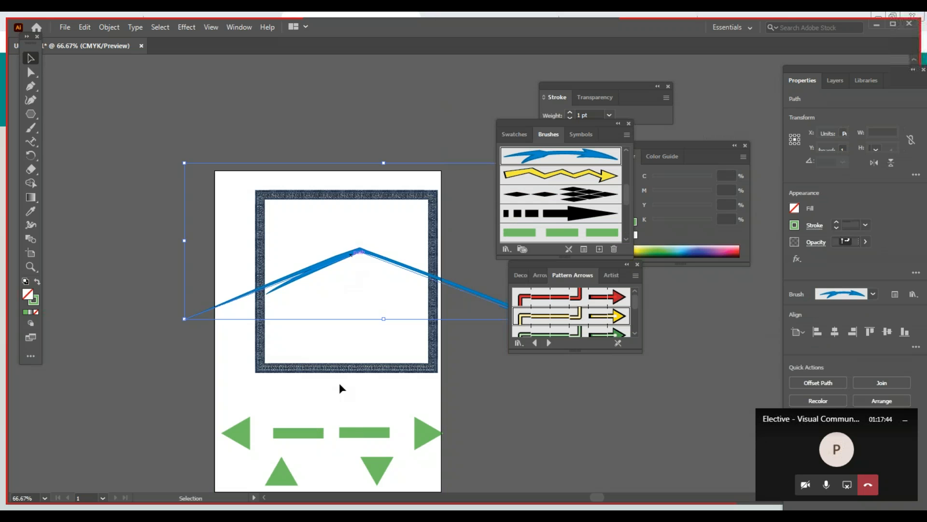
left_click(343, 370)
left_click(602, 164)
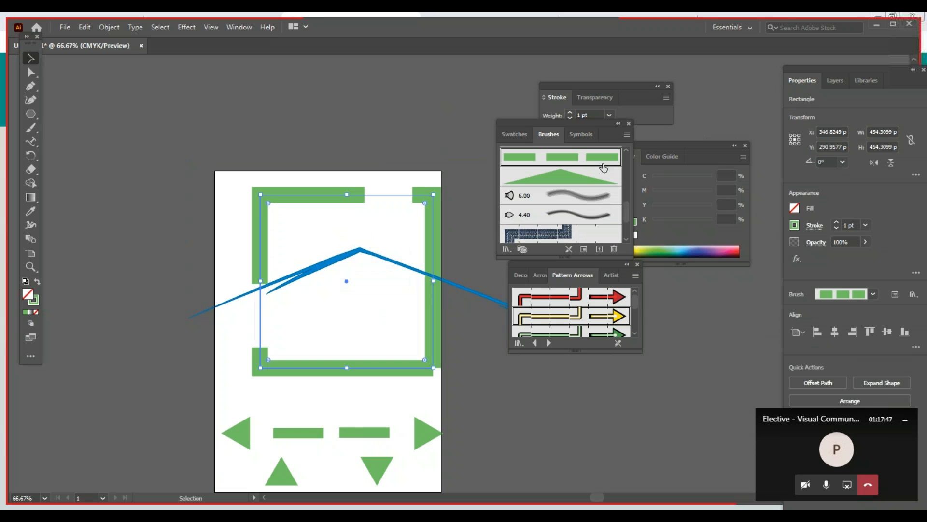
left_click(594, 178)
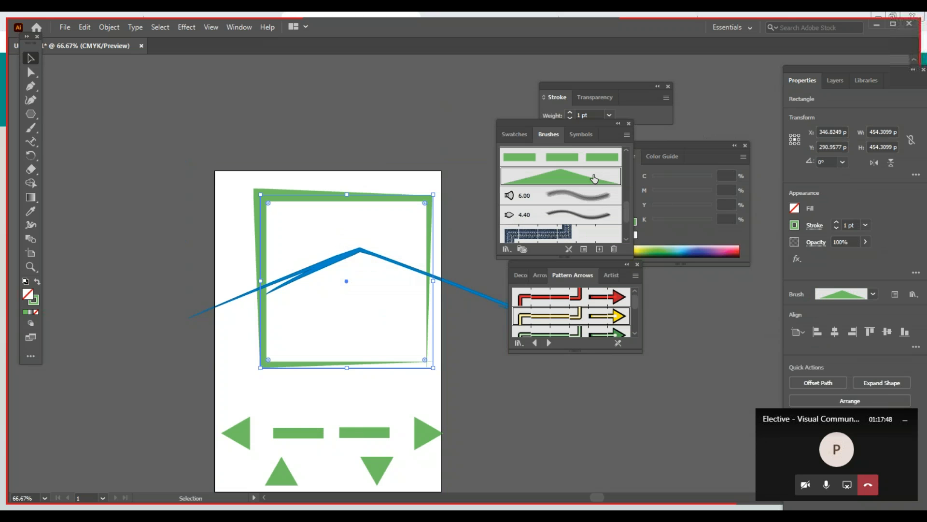
Step: Apply the black-and-white chevron brush from the Pattern Arrows library to the square frame, then deselect the frame
left_click(635, 318)
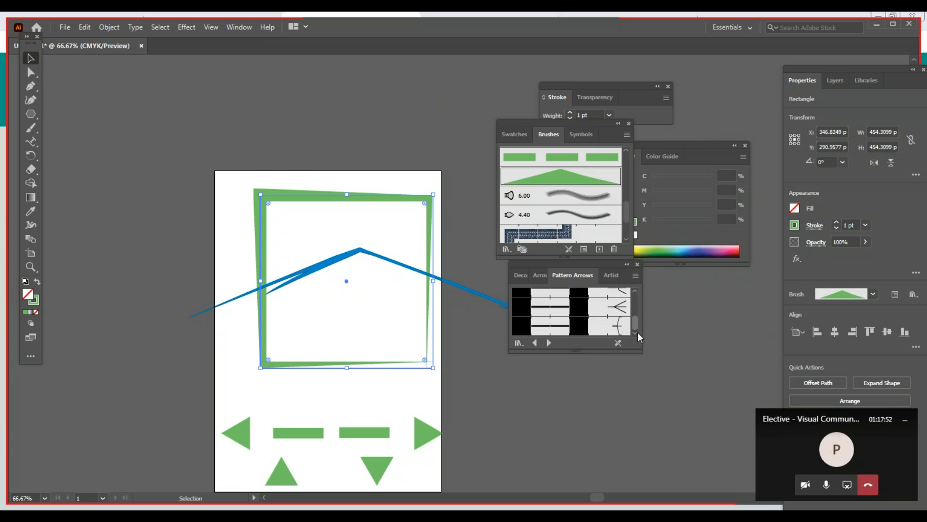
scroll(639, 326, "up", 2)
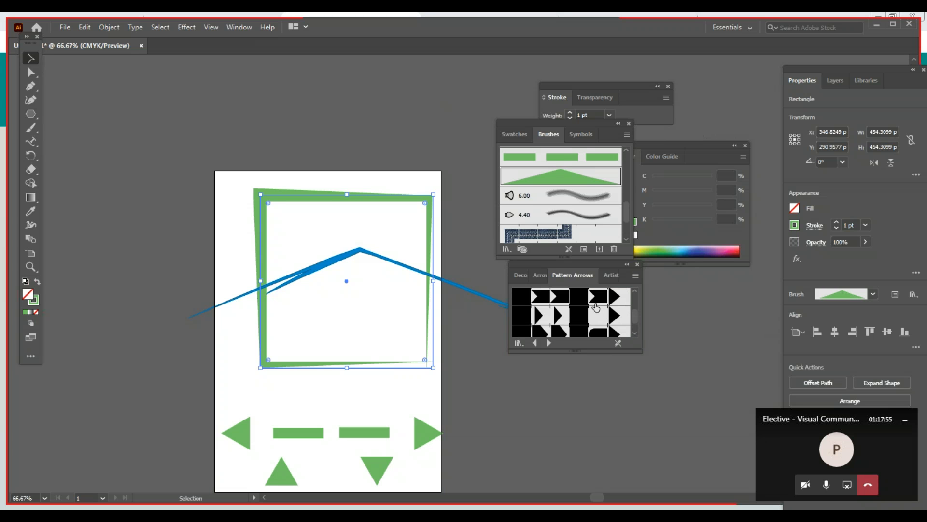
left_click(595, 303)
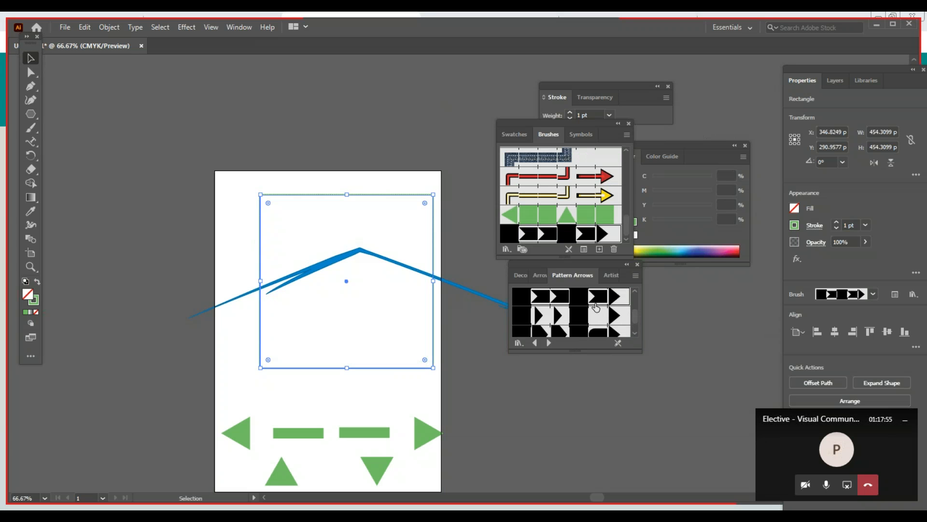
left_click(465, 248)
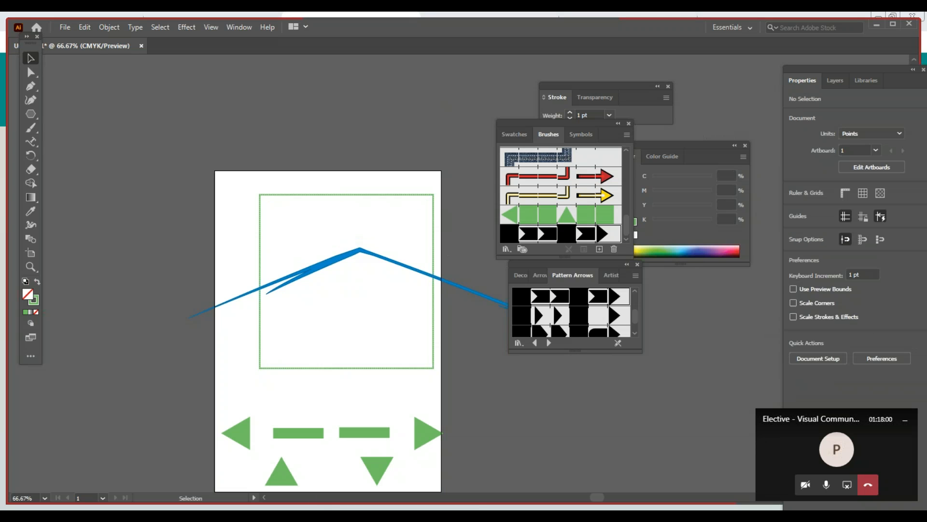
Step: Switch to the Elective - Visual Communication meeting in Microsoft Teams and show its participants list
mouse_move(338, 514)
left_click(309, 495)
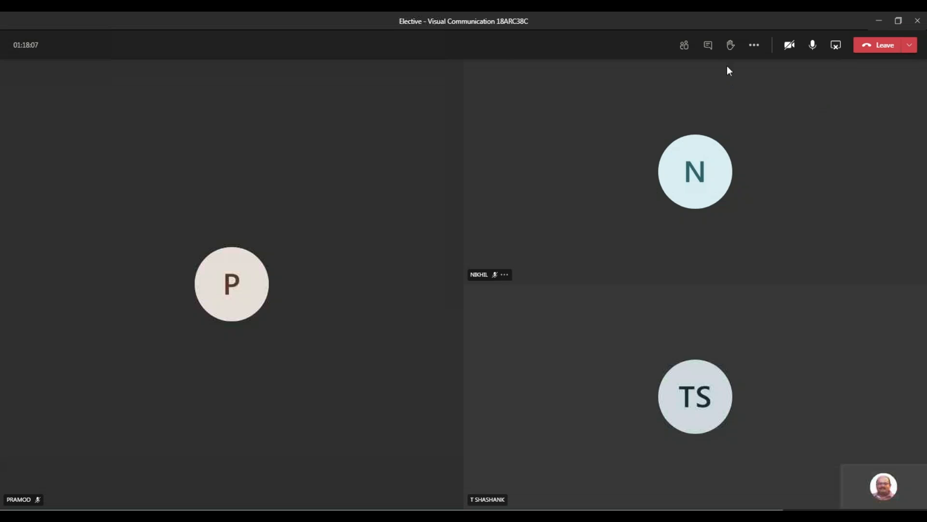
left_click(684, 46)
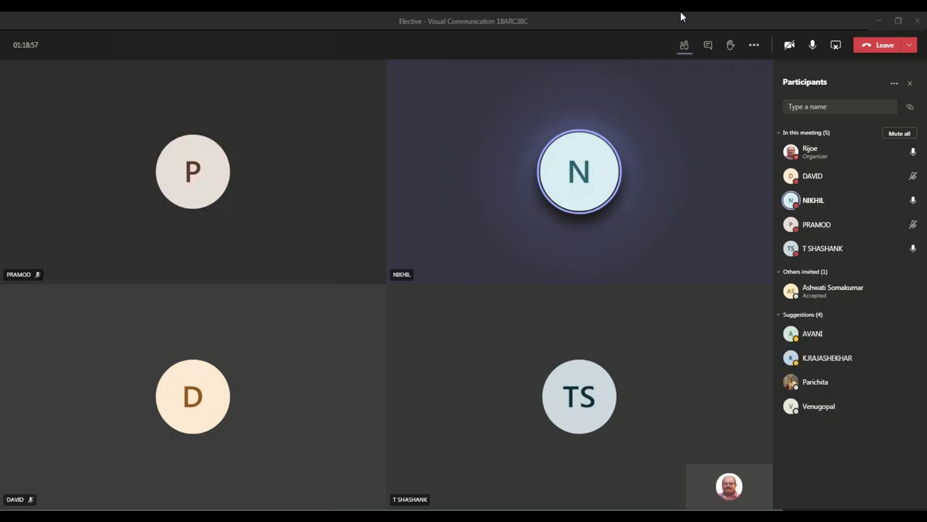
mouse_move(684, 17)
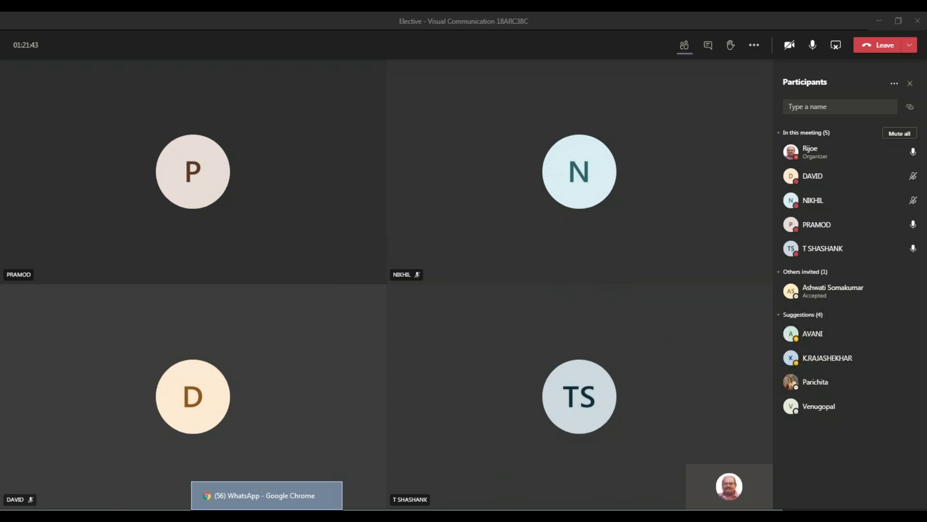
Step: Switch to the Chrome window with WhatsApp and open a new browser tab
key("alt+Tab")
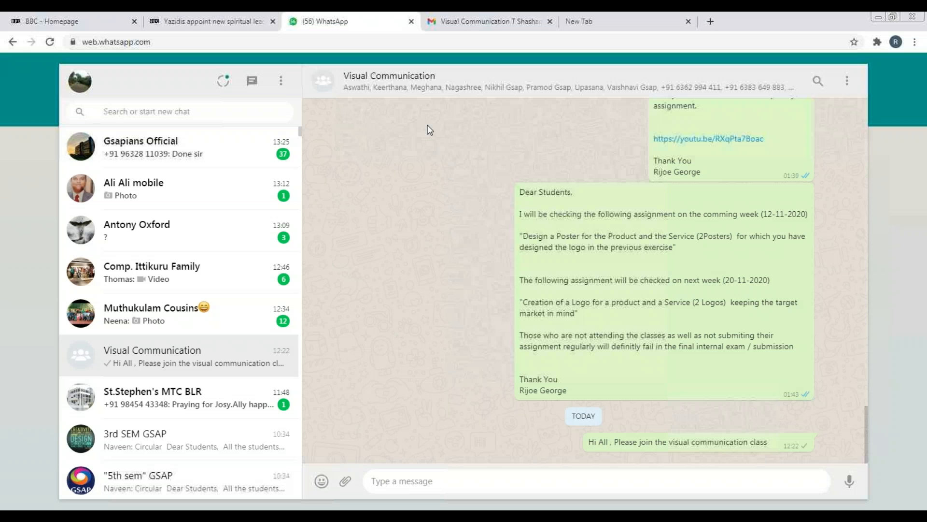
left_click(710, 21)
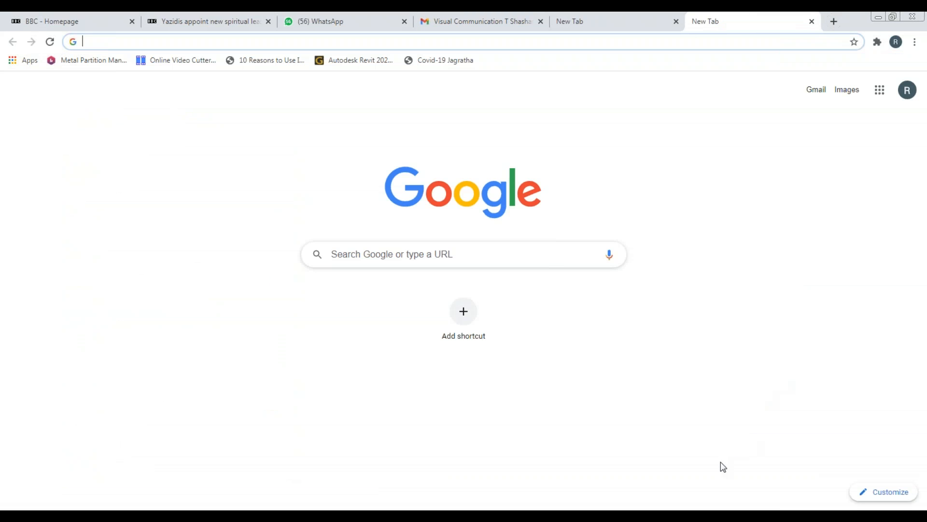
left_click(340, 516)
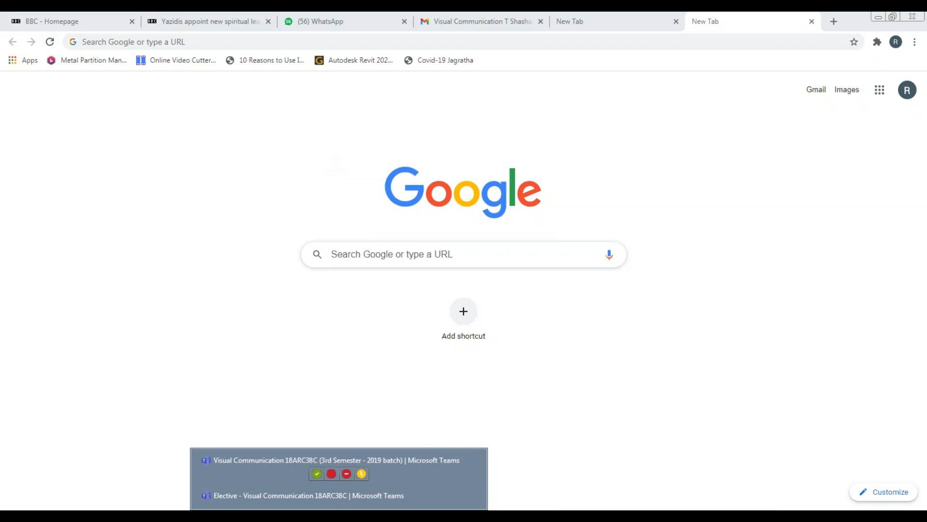
Step: Return to the Elective - Visual Communication meeting in Teams and stop the current screen sharing
key("alt+Tab")
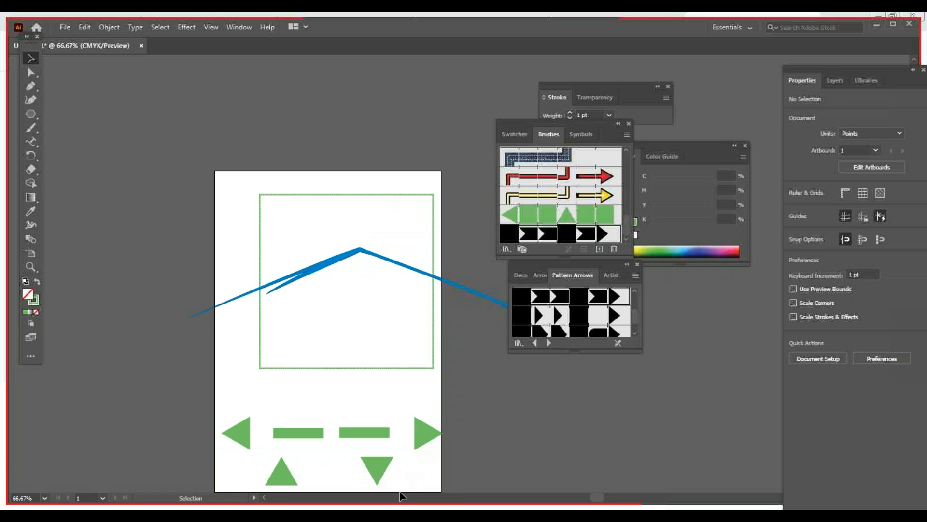
mouse_move(338, 517)
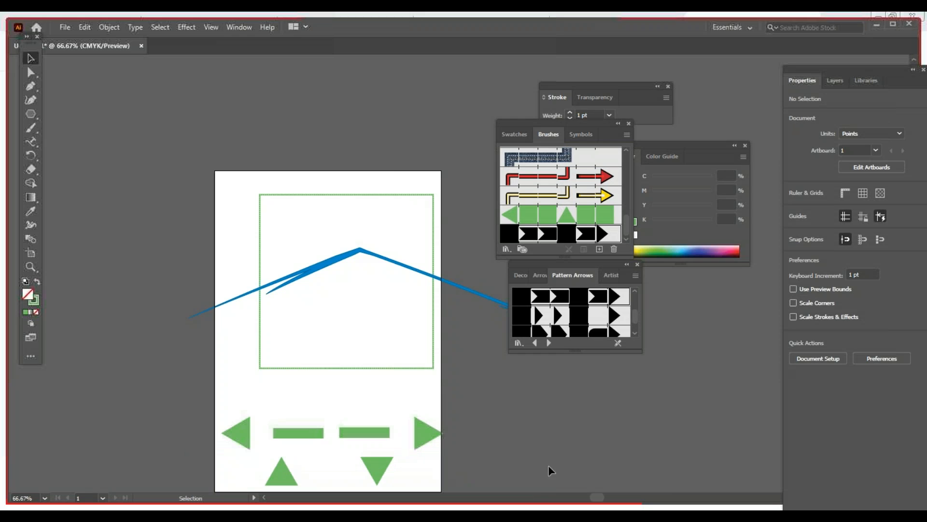
key("alt+Tab")
key("alt+Tab")
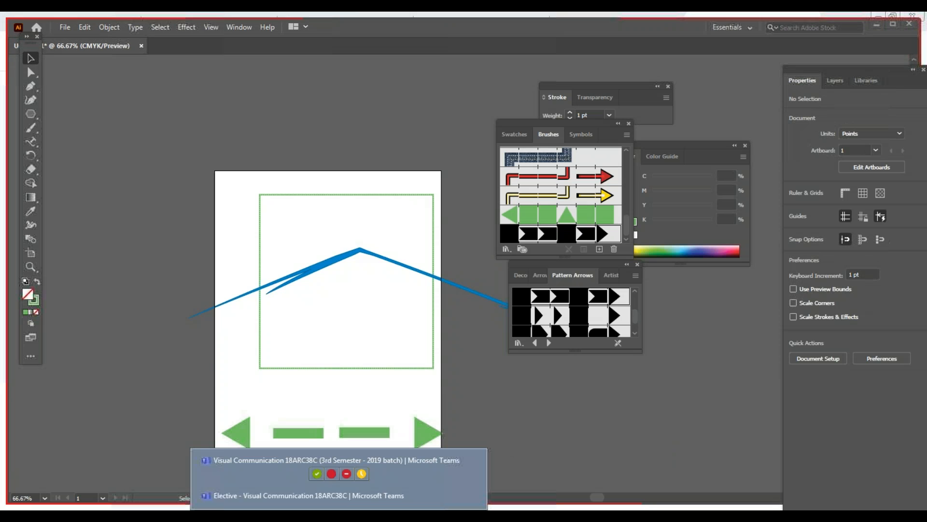
left_click(314, 493)
left_click(835, 47)
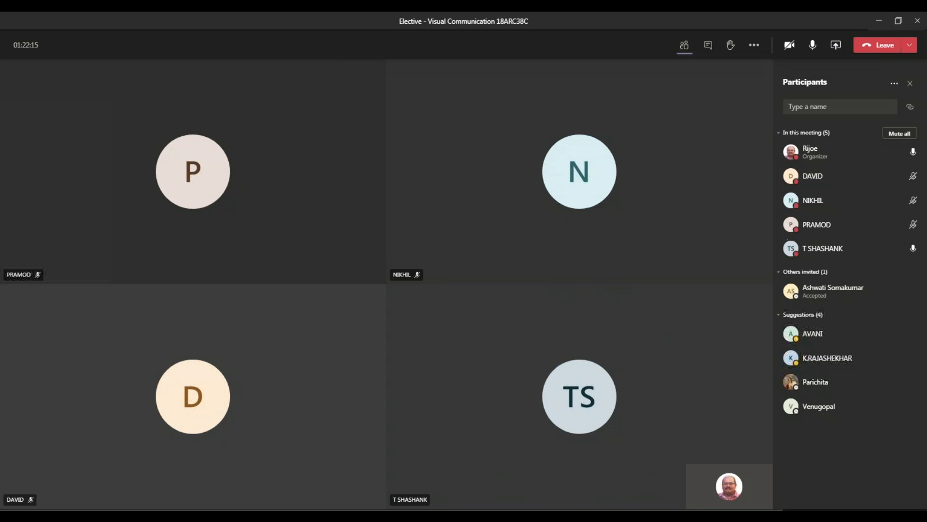
Step: Share the Chrome browser window in the Teams meeting
key("alt+Tab")
key("alt+Tab")
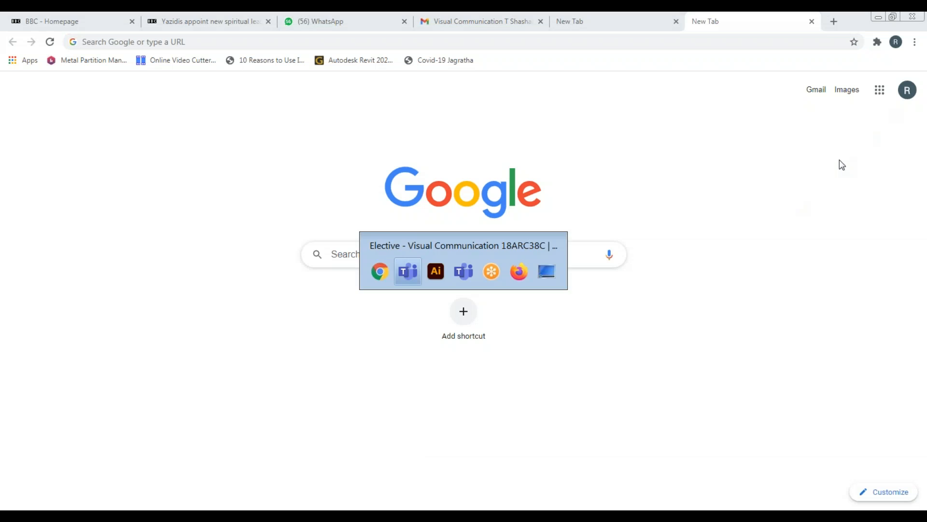
left_click(840, 49)
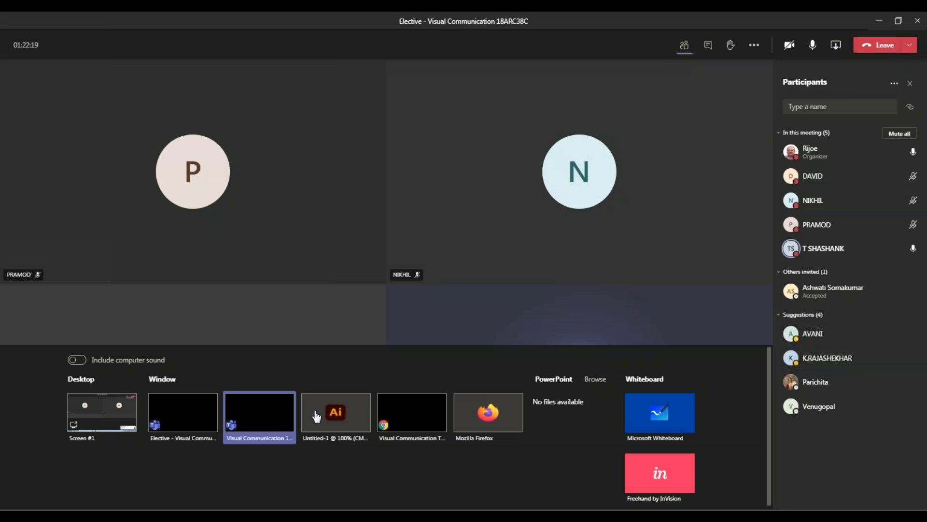
left_click(425, 425)
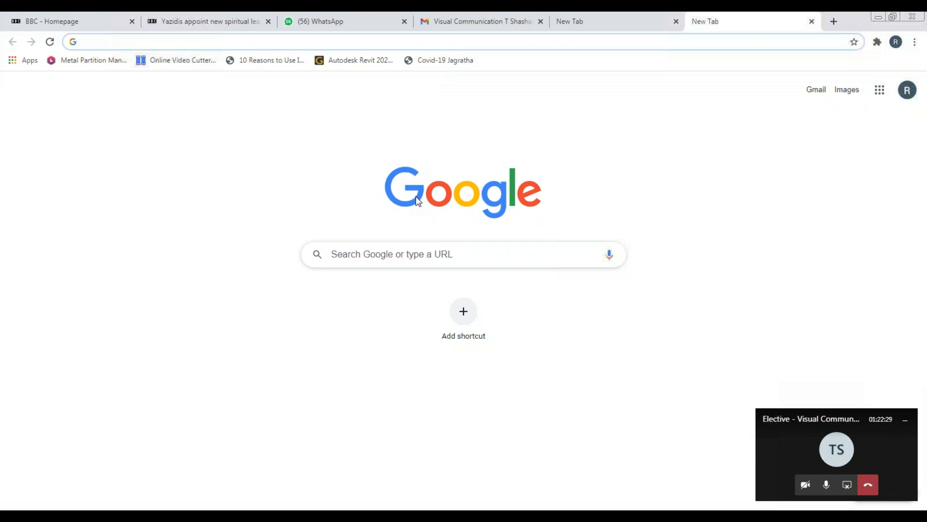
Step: Search Google for "design sheets architecture"
left_click(384, 255)
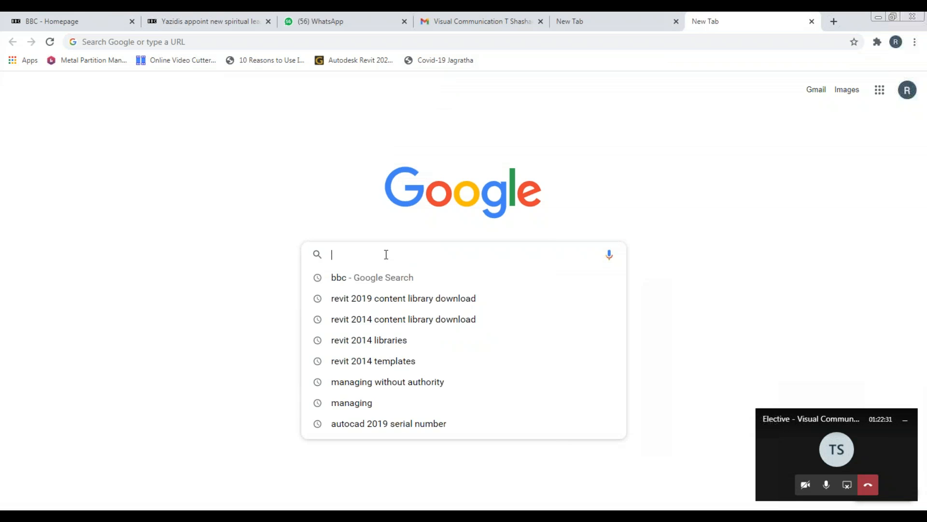
type("desig")
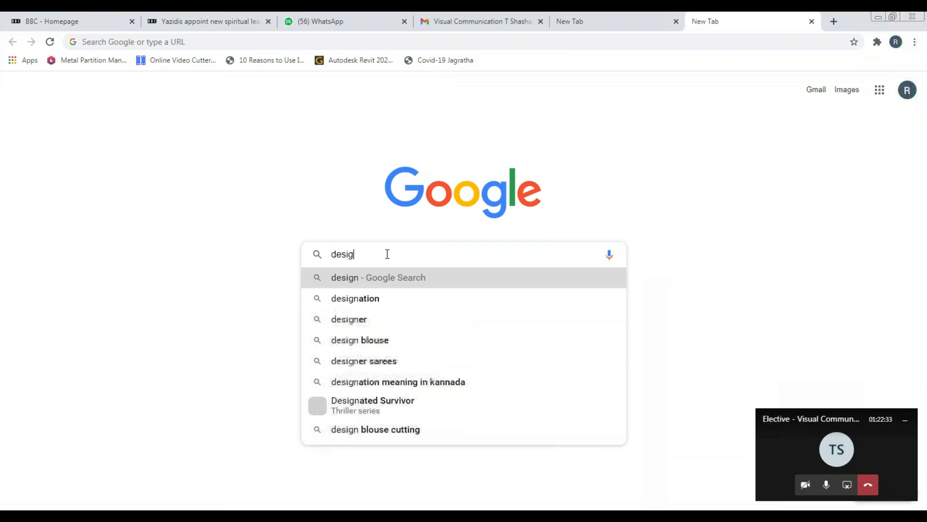
type("n sheets")
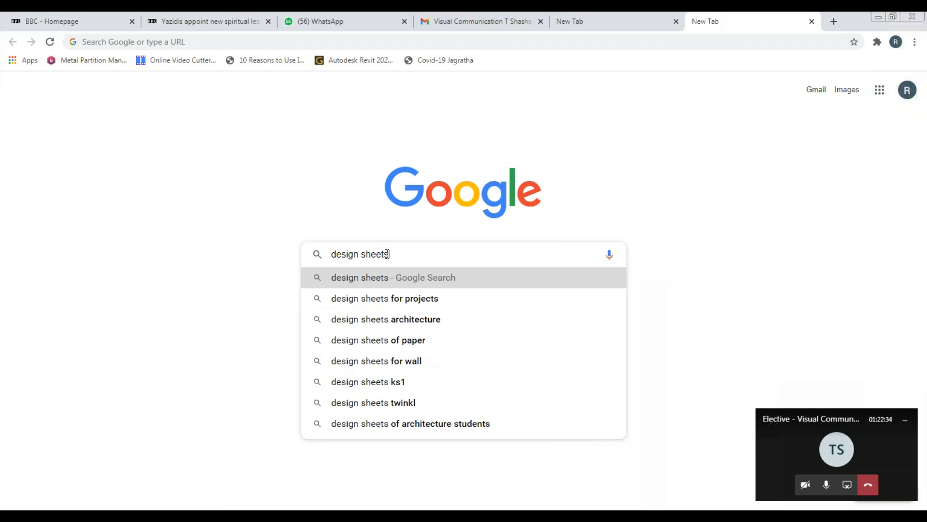
key("Down")
left_click(386, 319)
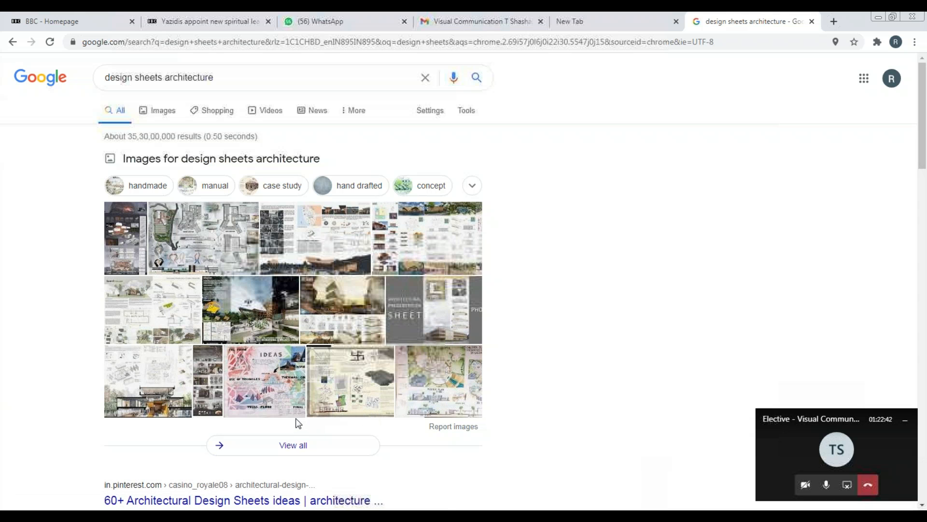
Step: Browse the image results and preview the Photoshop presentation sheet, the Ideas sheet and the Eco Recreational and Wellness Centre sheet
left_click(443, 238)
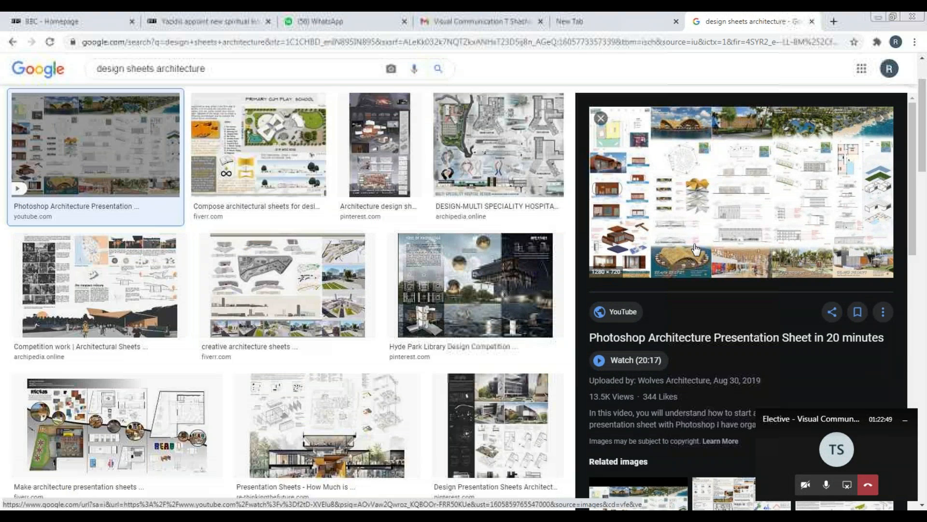
scroll(283, 316, "down", 5)
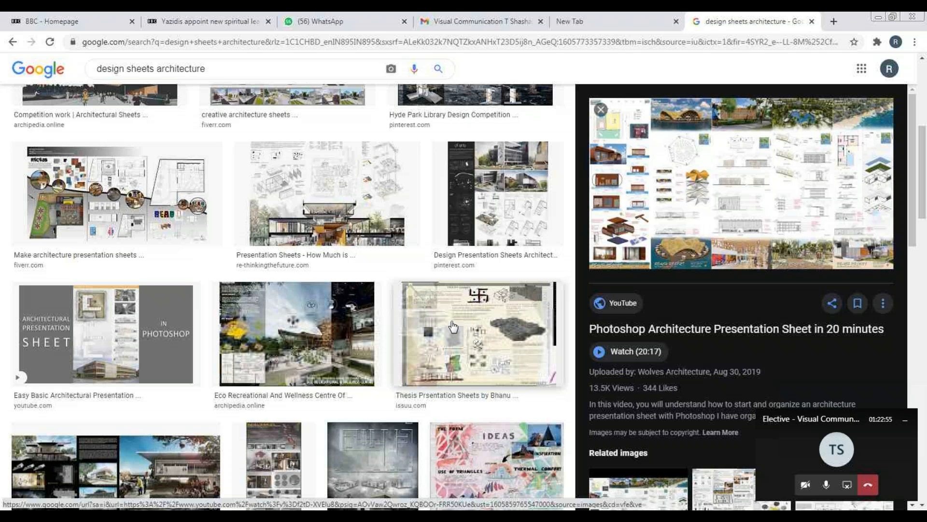
scroll(454, 326, "down", 2)
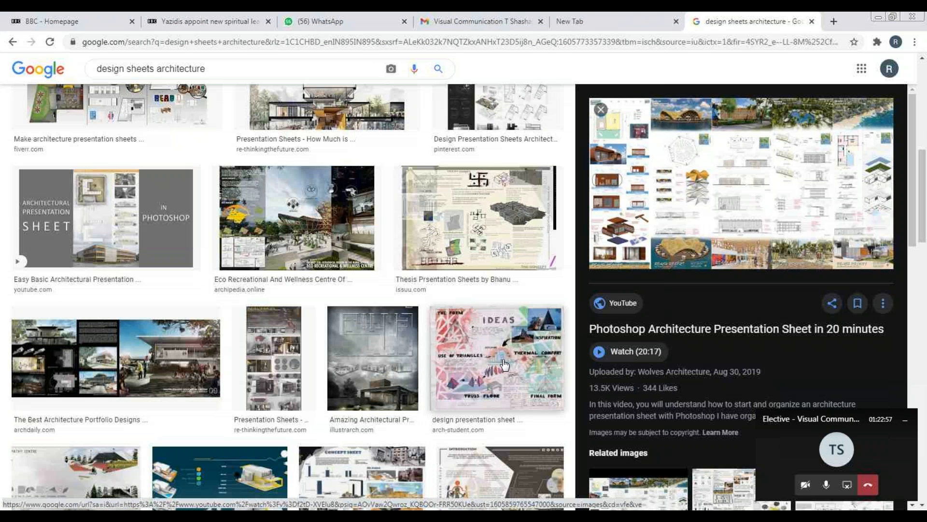
left_click(501, 349)
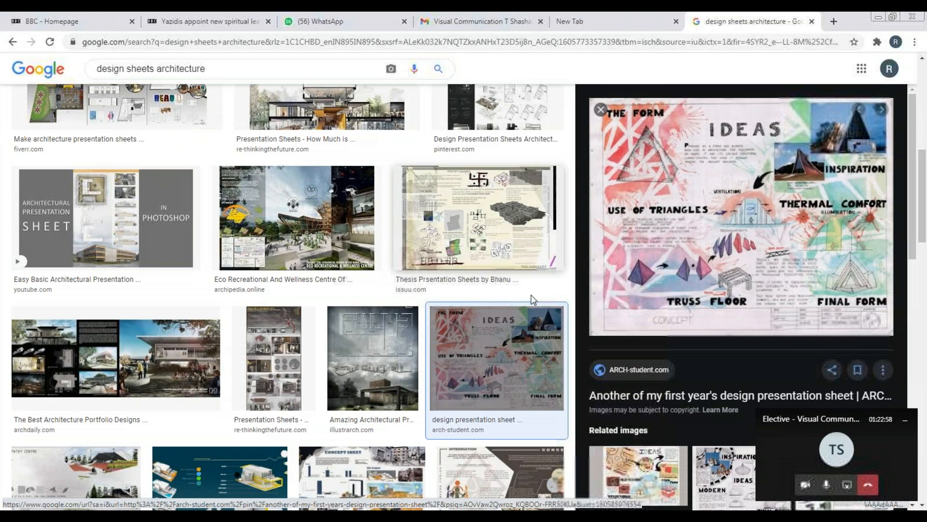
left_click(532, 267)
left_click(297, 217)
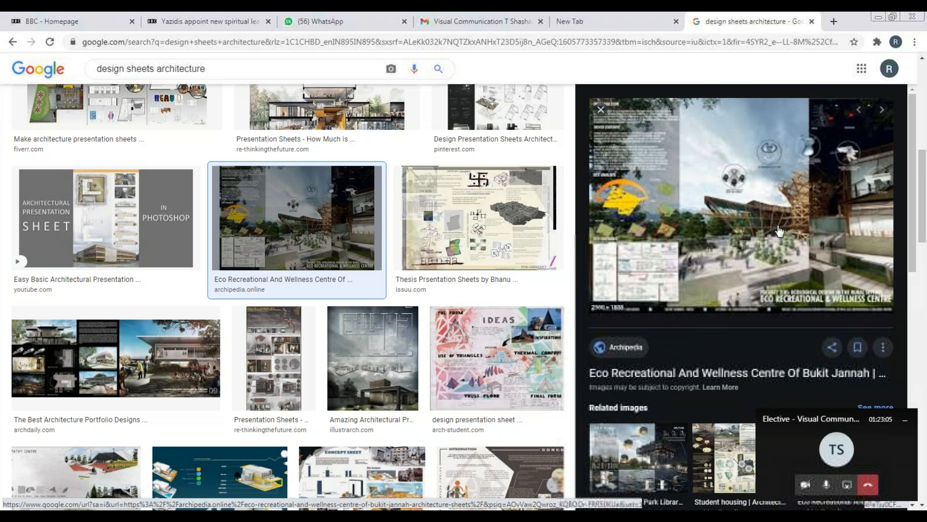
Step: Look further through the image results and preview the Naturopathy centre architectural sheet
scroll(314, 324, "down", 2)
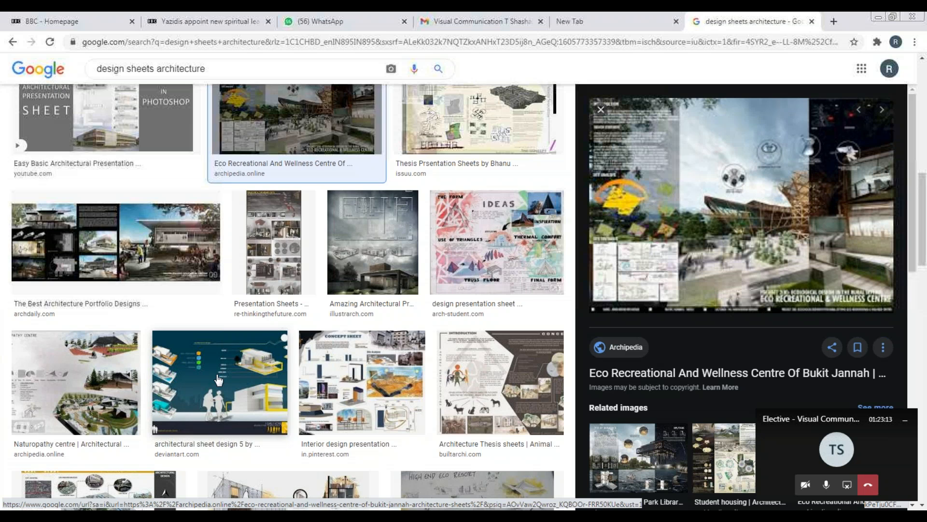
scroll(218, 380, "down", 3)
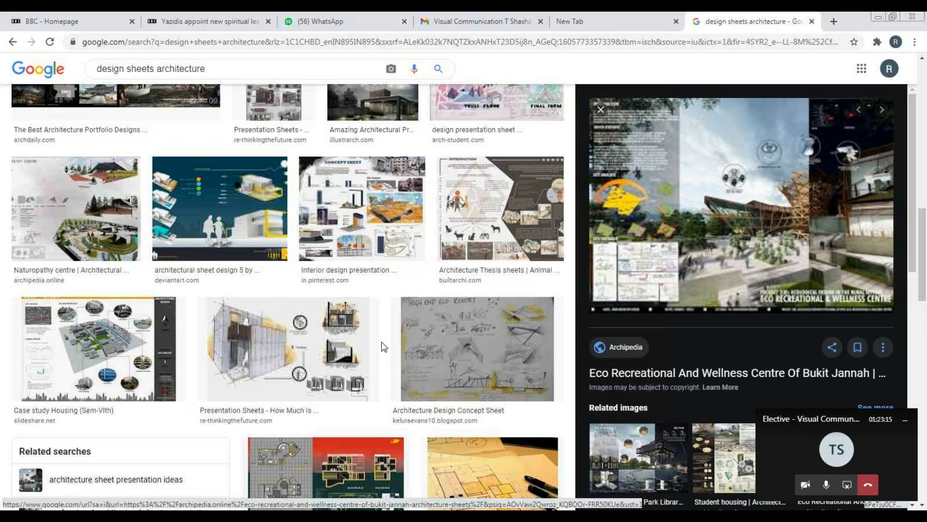
scroll(381, 341, "up", 1)
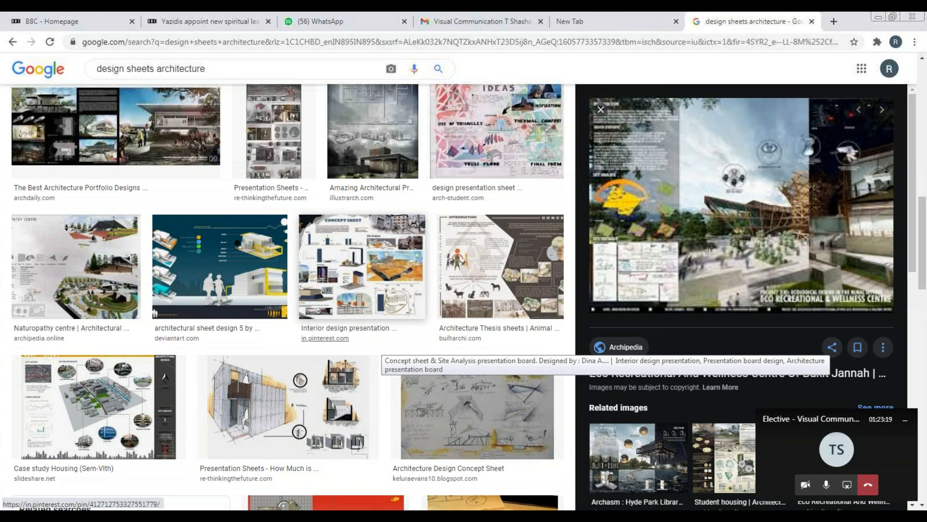
scroll(364, 333, "down", 1)
left_click(109, 235)
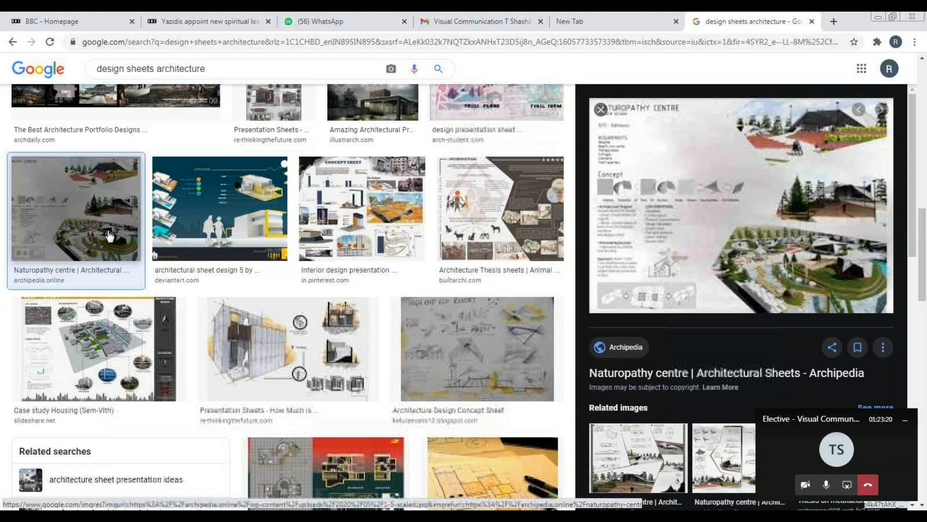
left_click(808, 226)
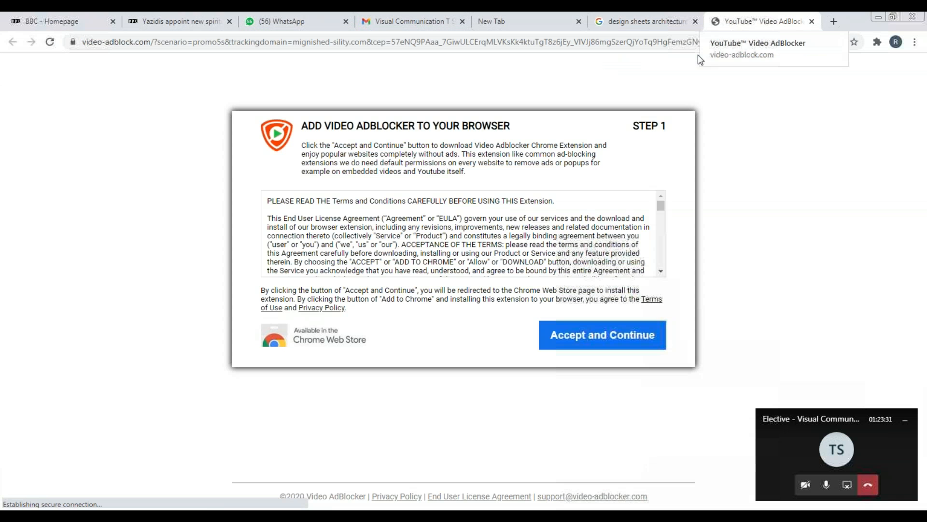
left_click(592, 338)
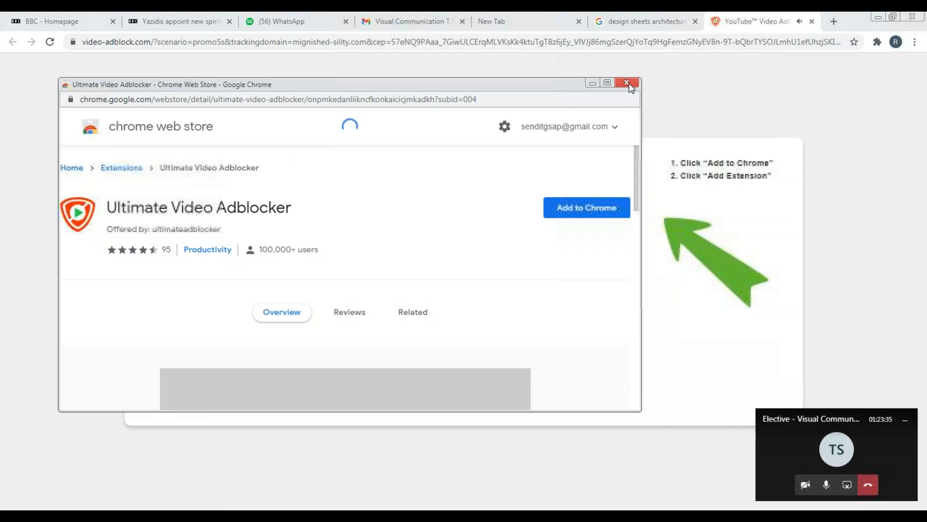
left_click(627, 83)
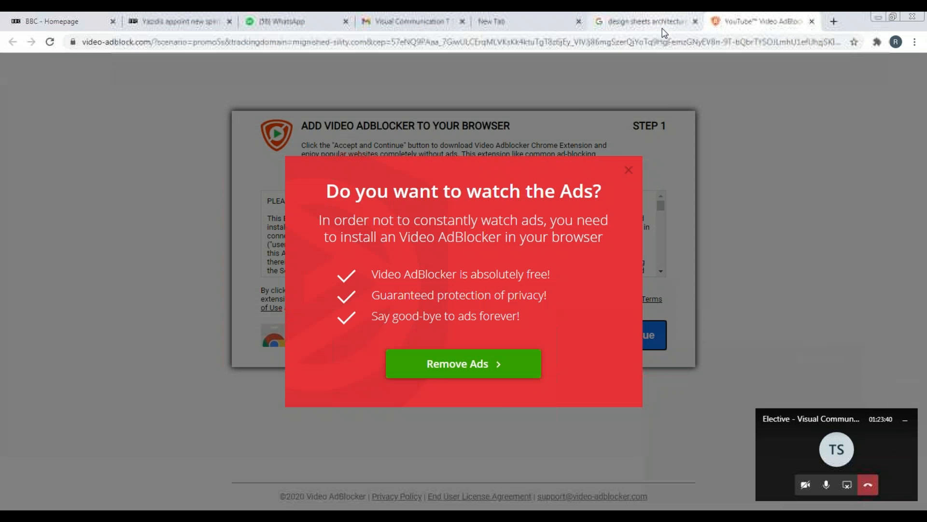
left_click(663, 25)
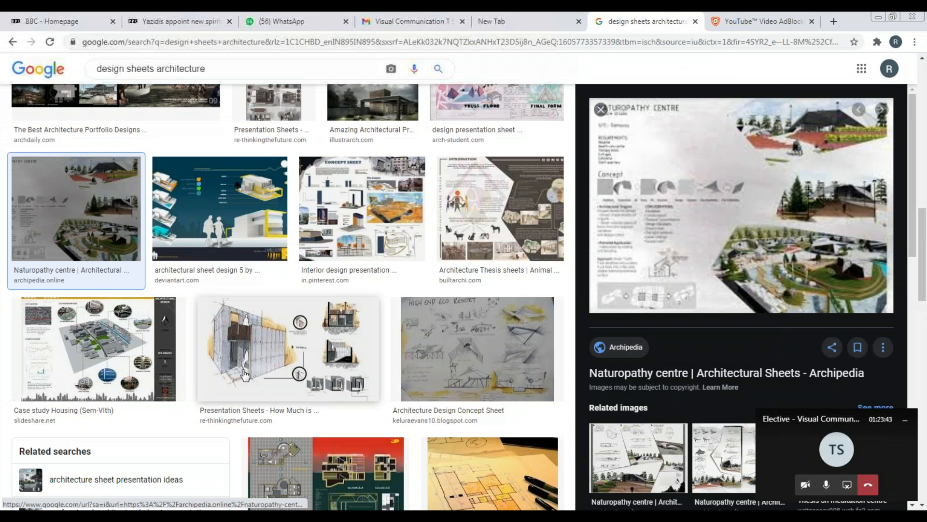
Step: Preview the High End Eco Resort concept sheet and the Concept Sheet interior design presentation board
scroll(263, 358, "down", 1)
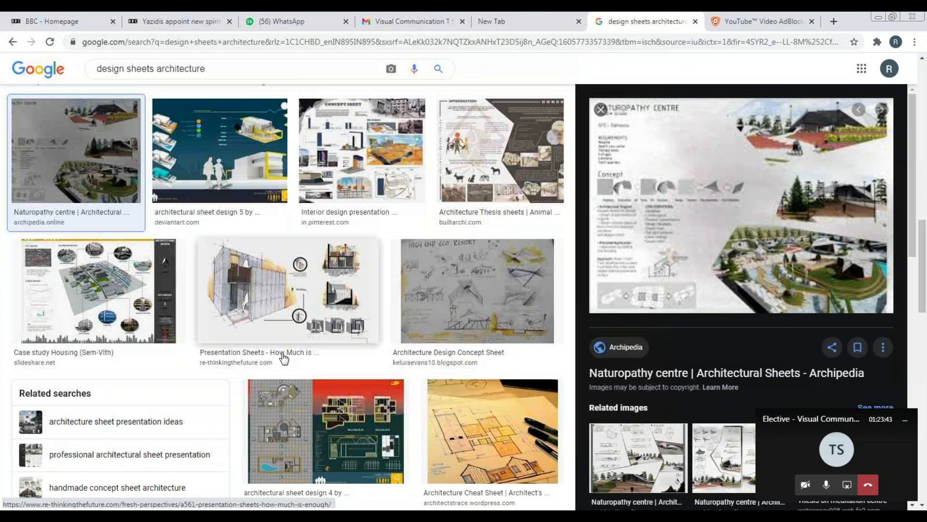
left_click(434, 314)
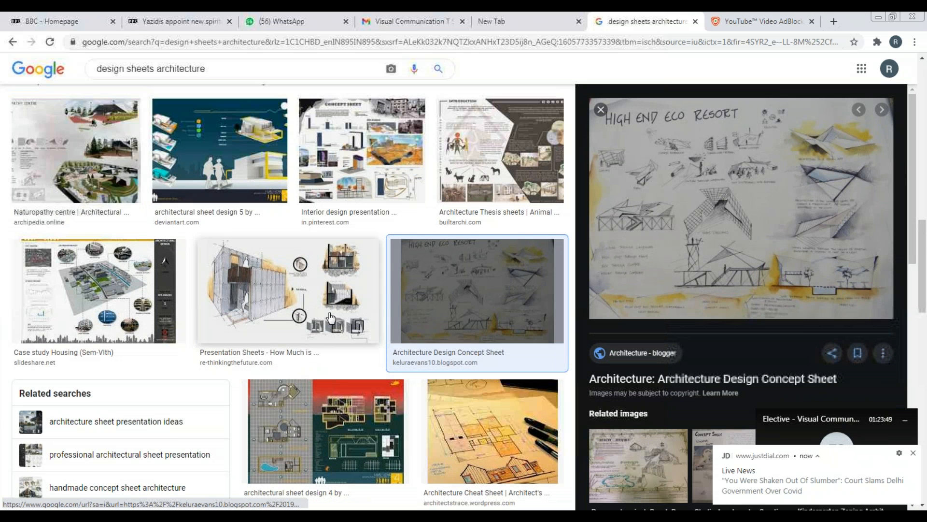
scroll(383, 304, "up", 3)
left_click(362, 323)
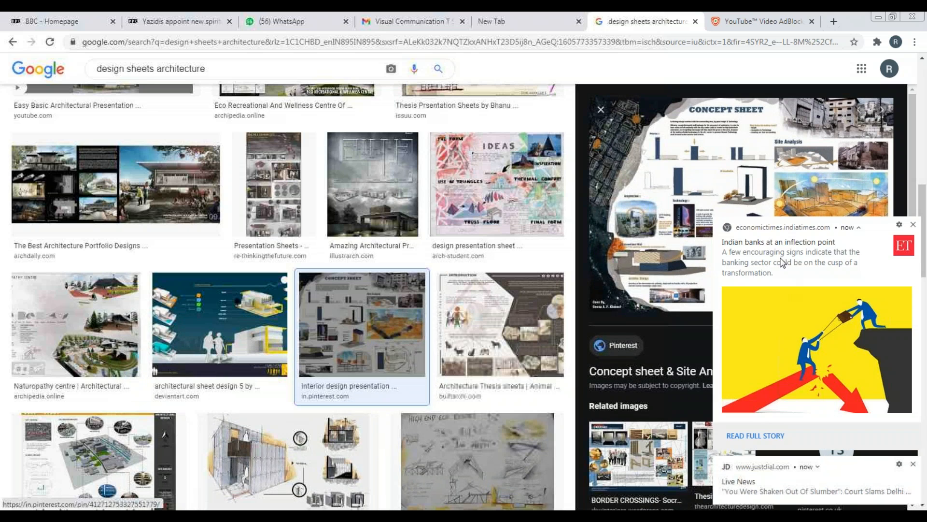
Step: Open the Concept Sheet board on Pinterest and view its full-size source image, Poster.jpg
left_click(724, 169)
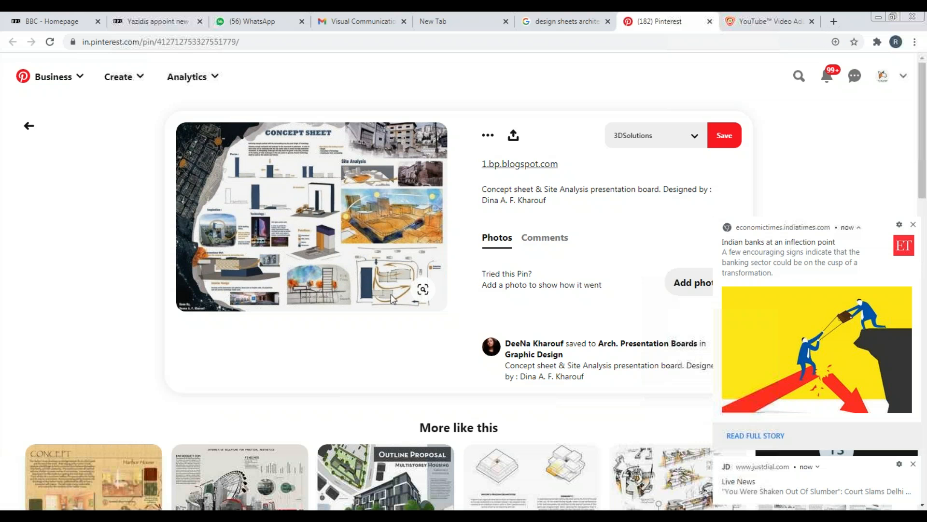
left_click(425, 292)
right_click(622, 151)
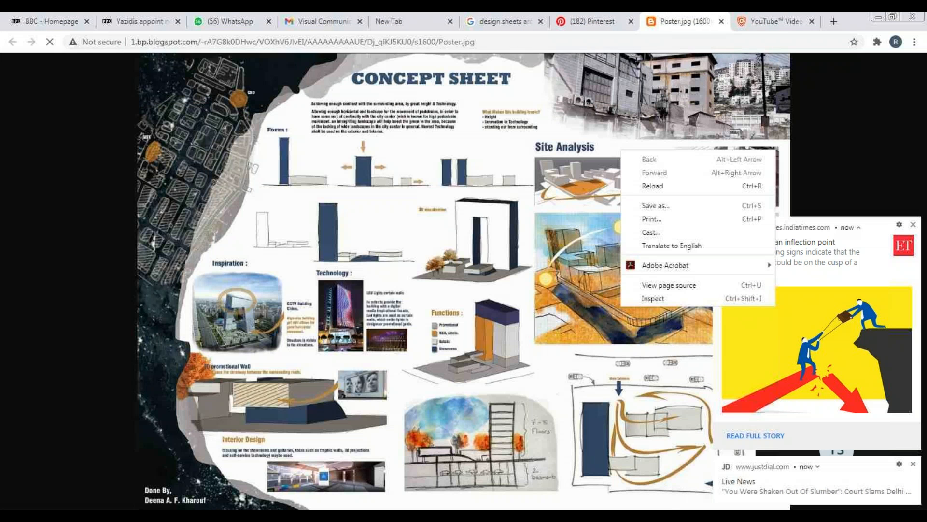
left_click(820, 151)
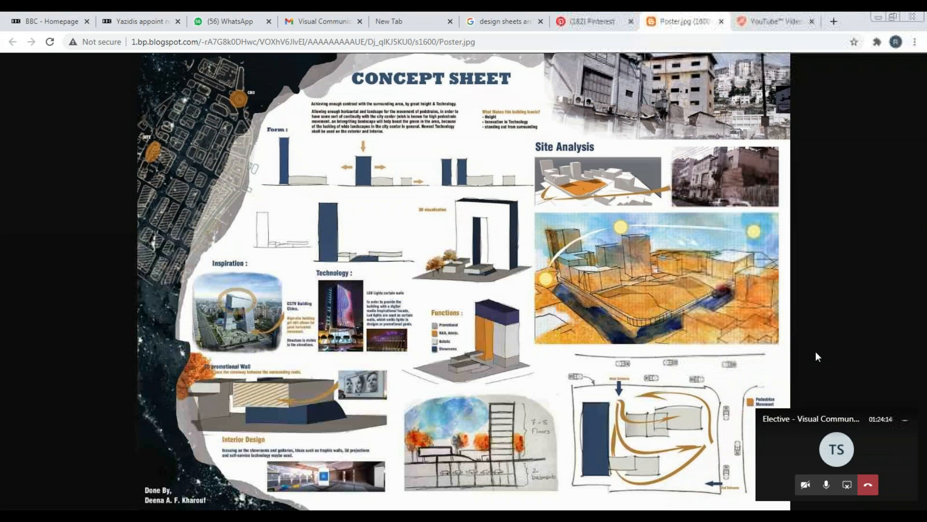